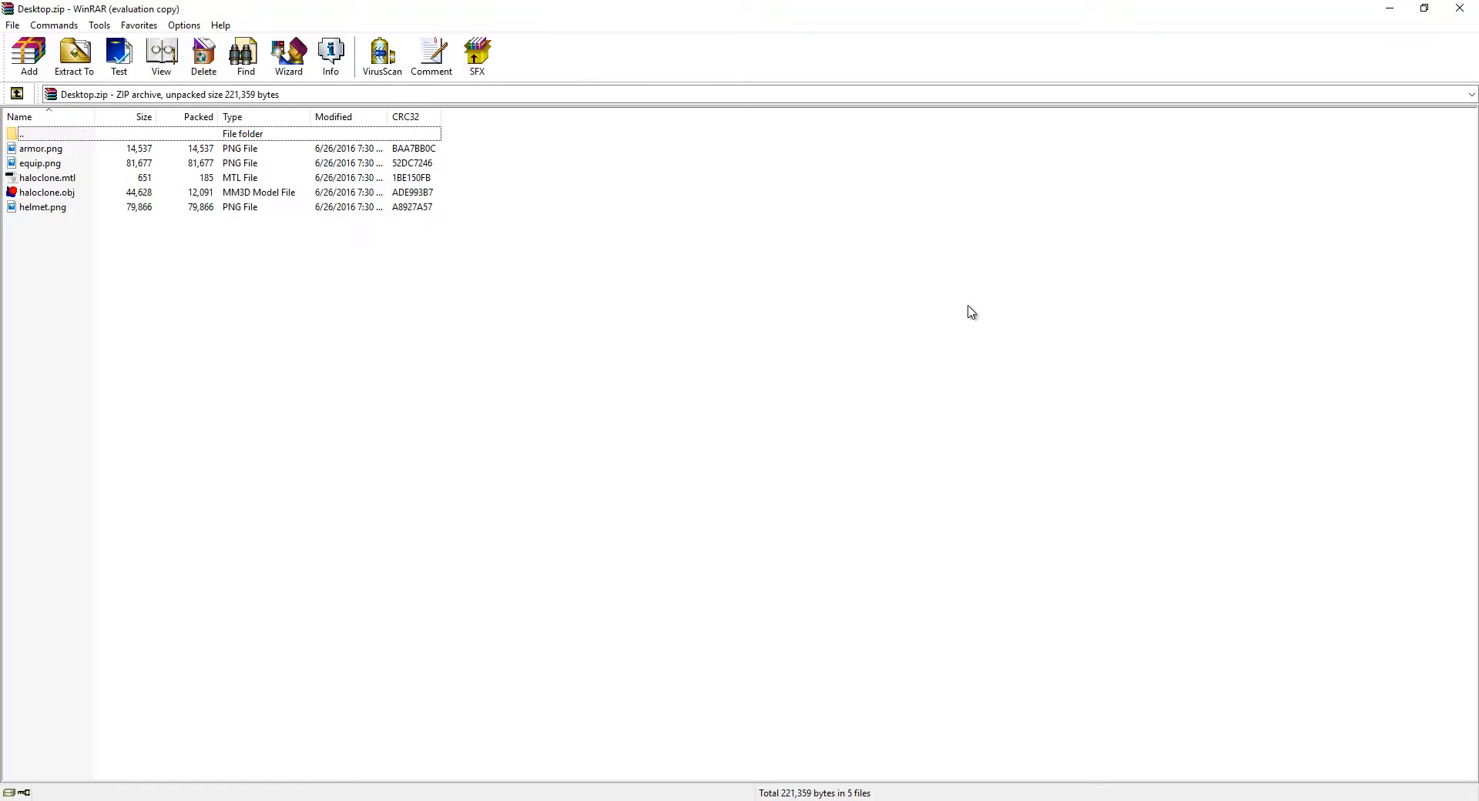
- Review the contents of Desktop.zip, including haloclone.obj, haloclone.mtl and the armor, equip and helmet PNG textures
key("alt+Tab")
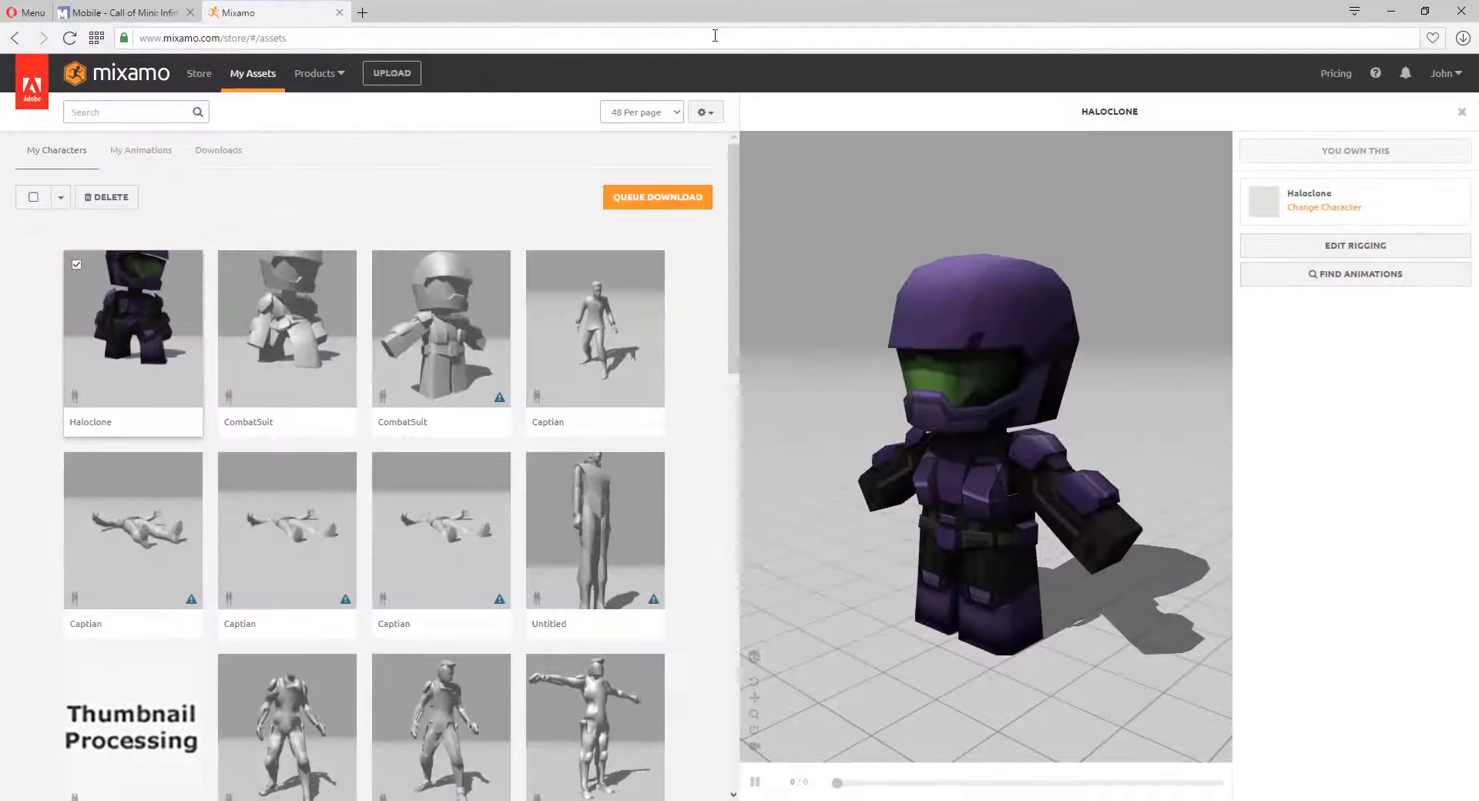
left_click(1391, 11)
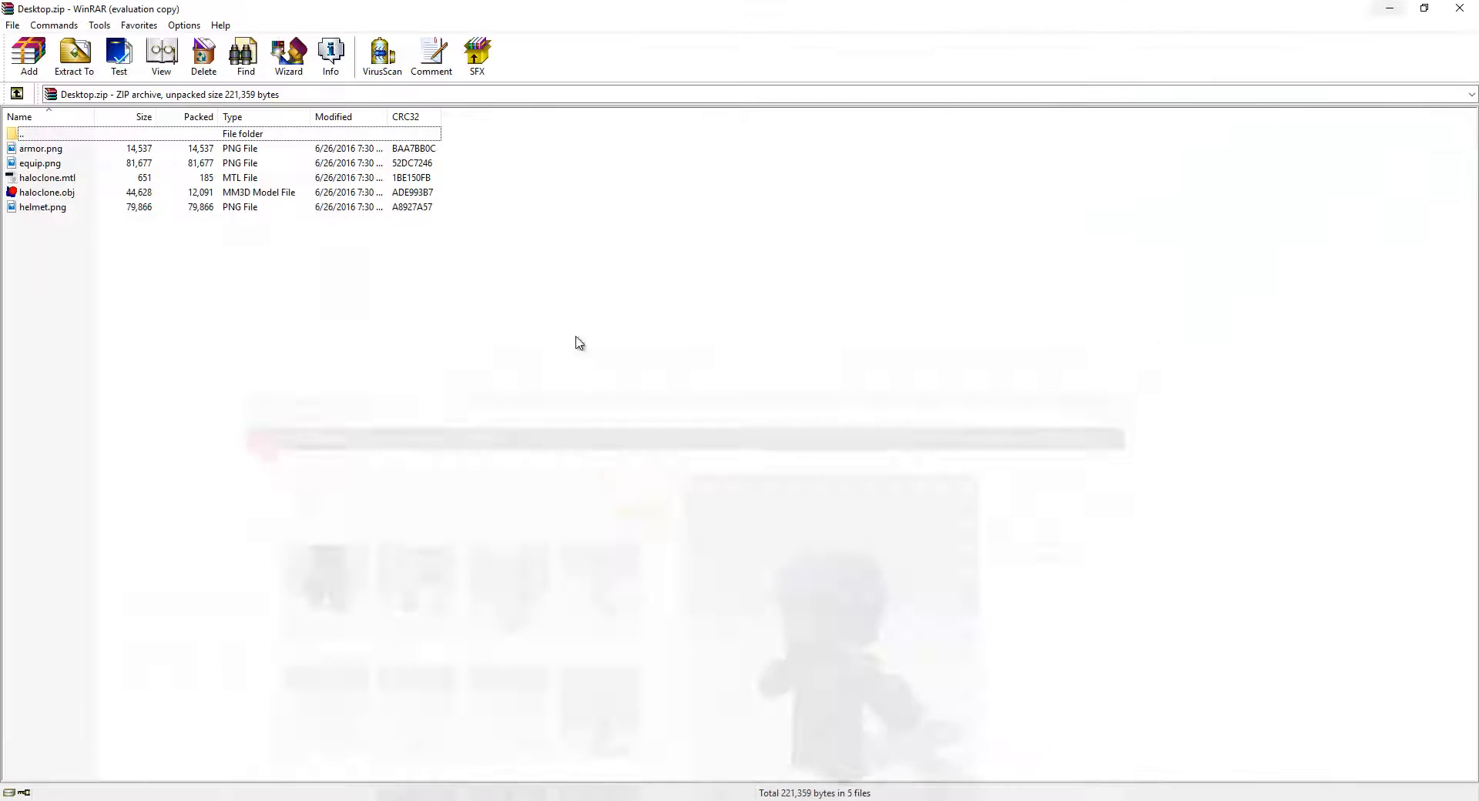
left_click(49, 194)
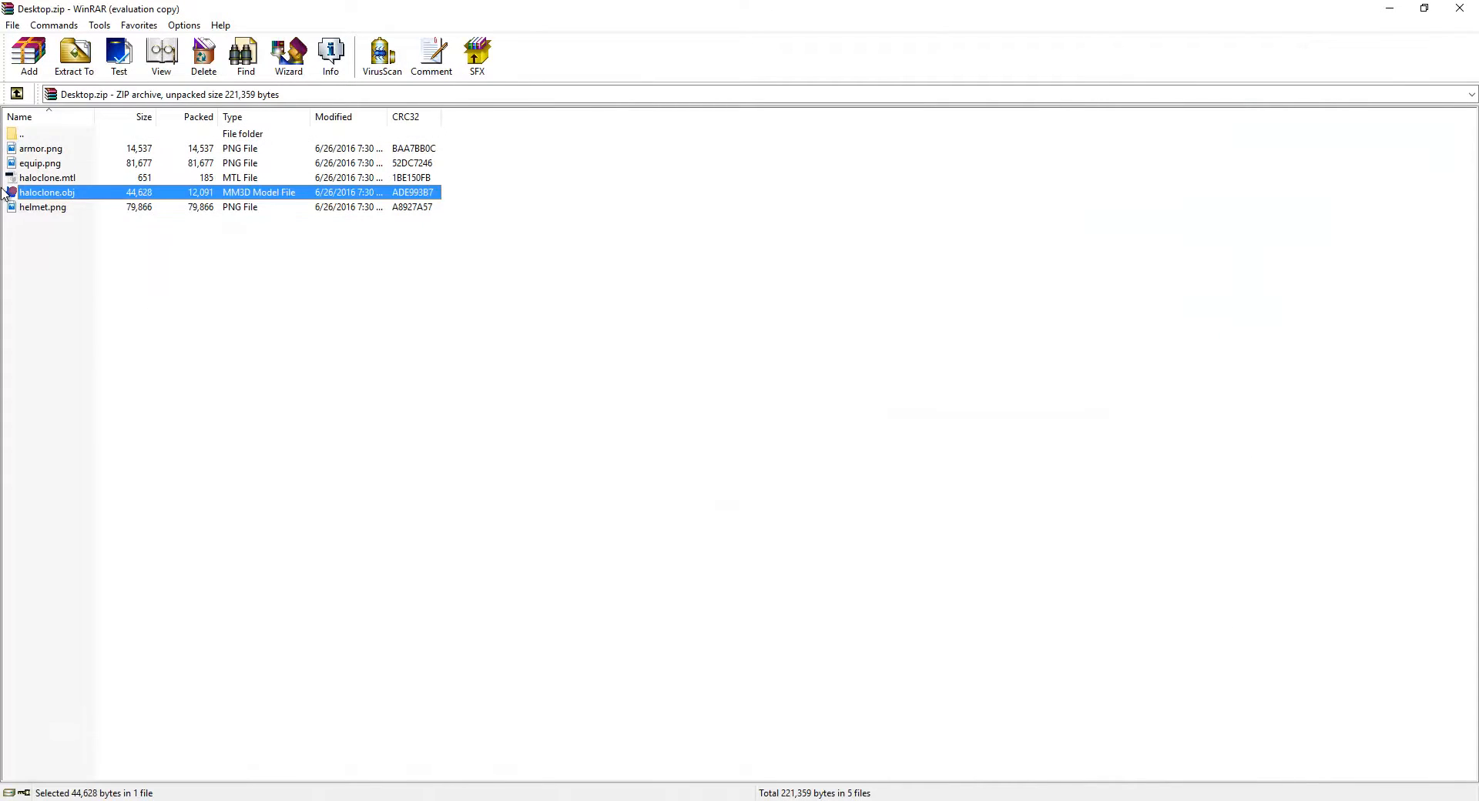
left_click(42, 179)
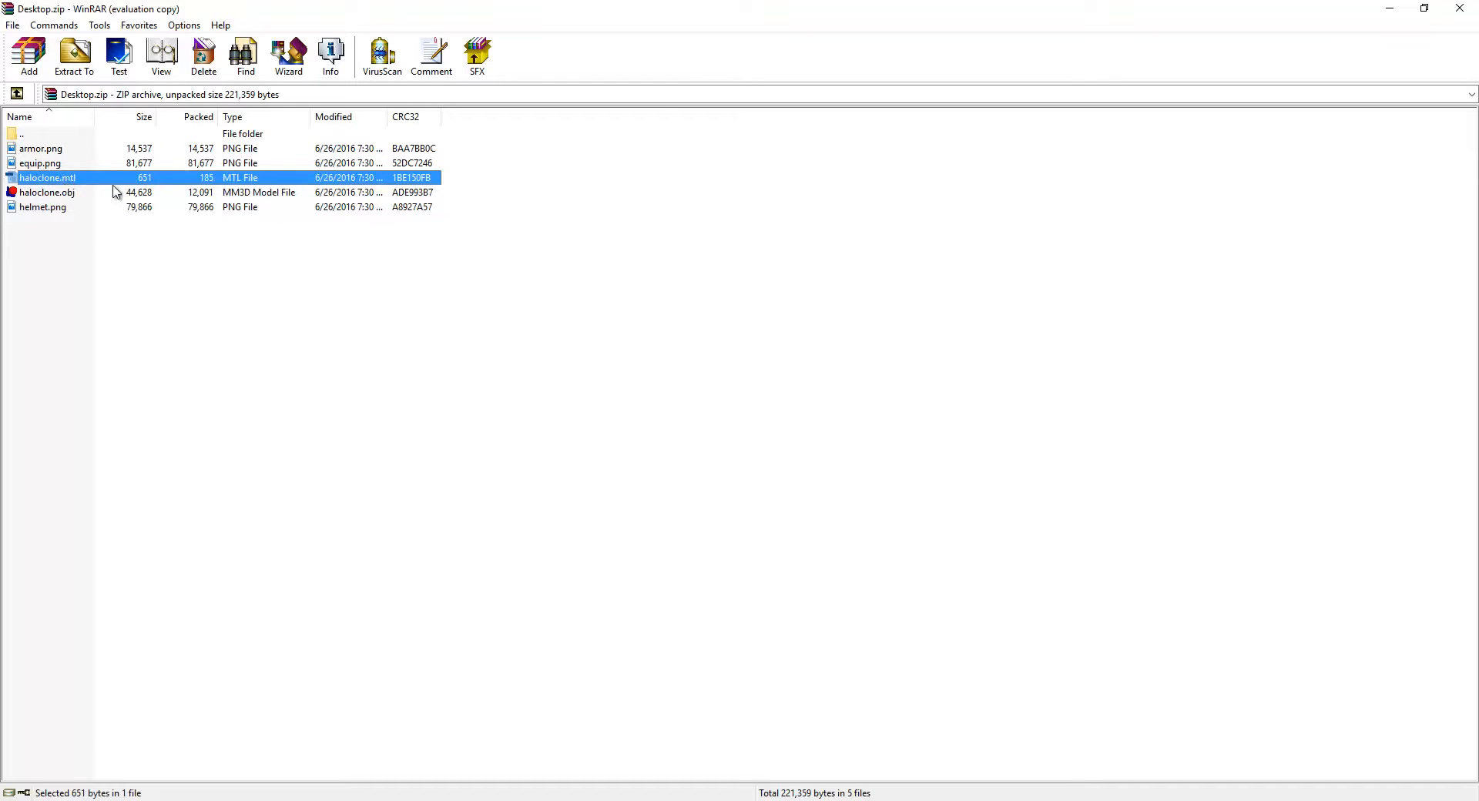
left_click(264, 193)
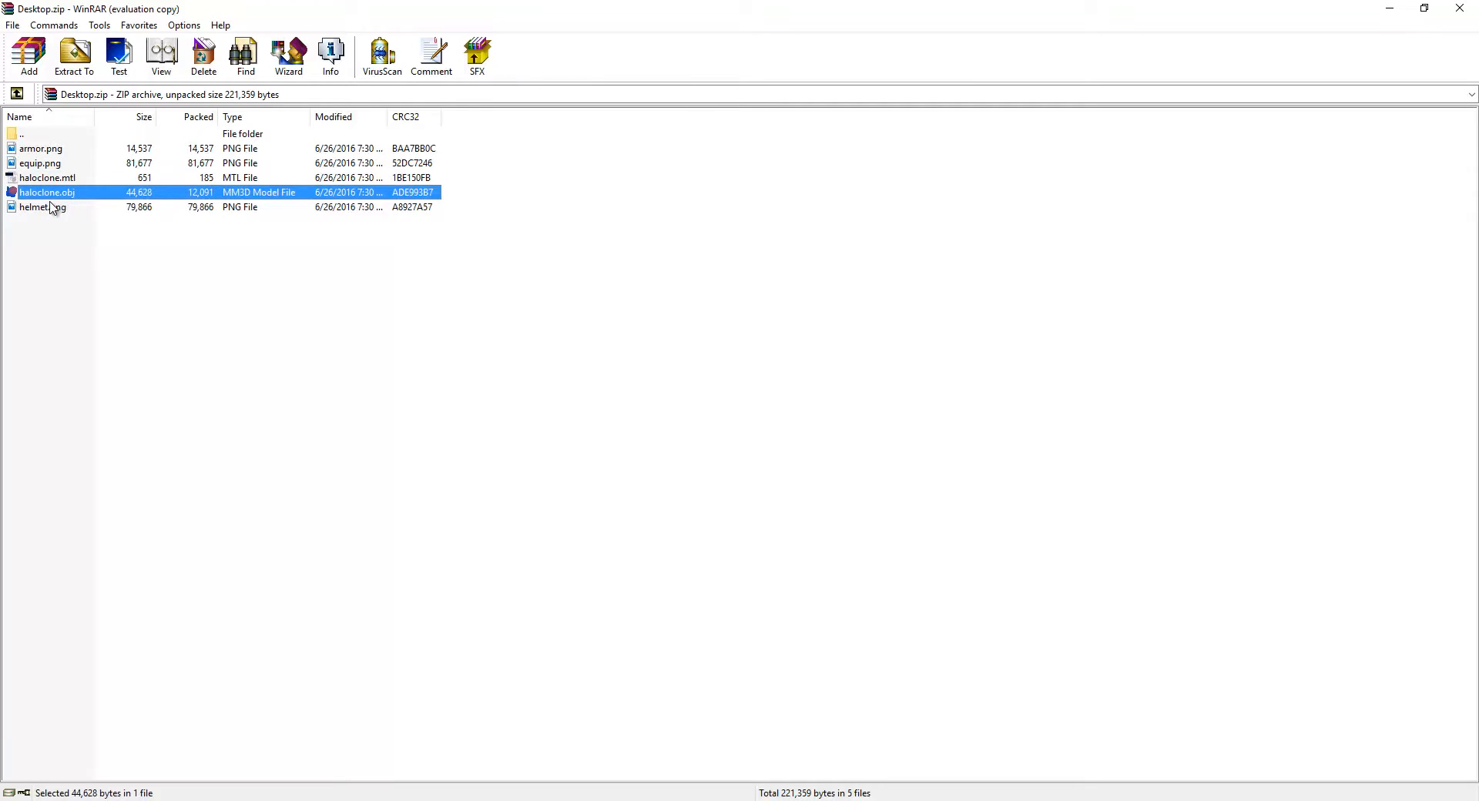
left_click(39, 160)
key("Up")
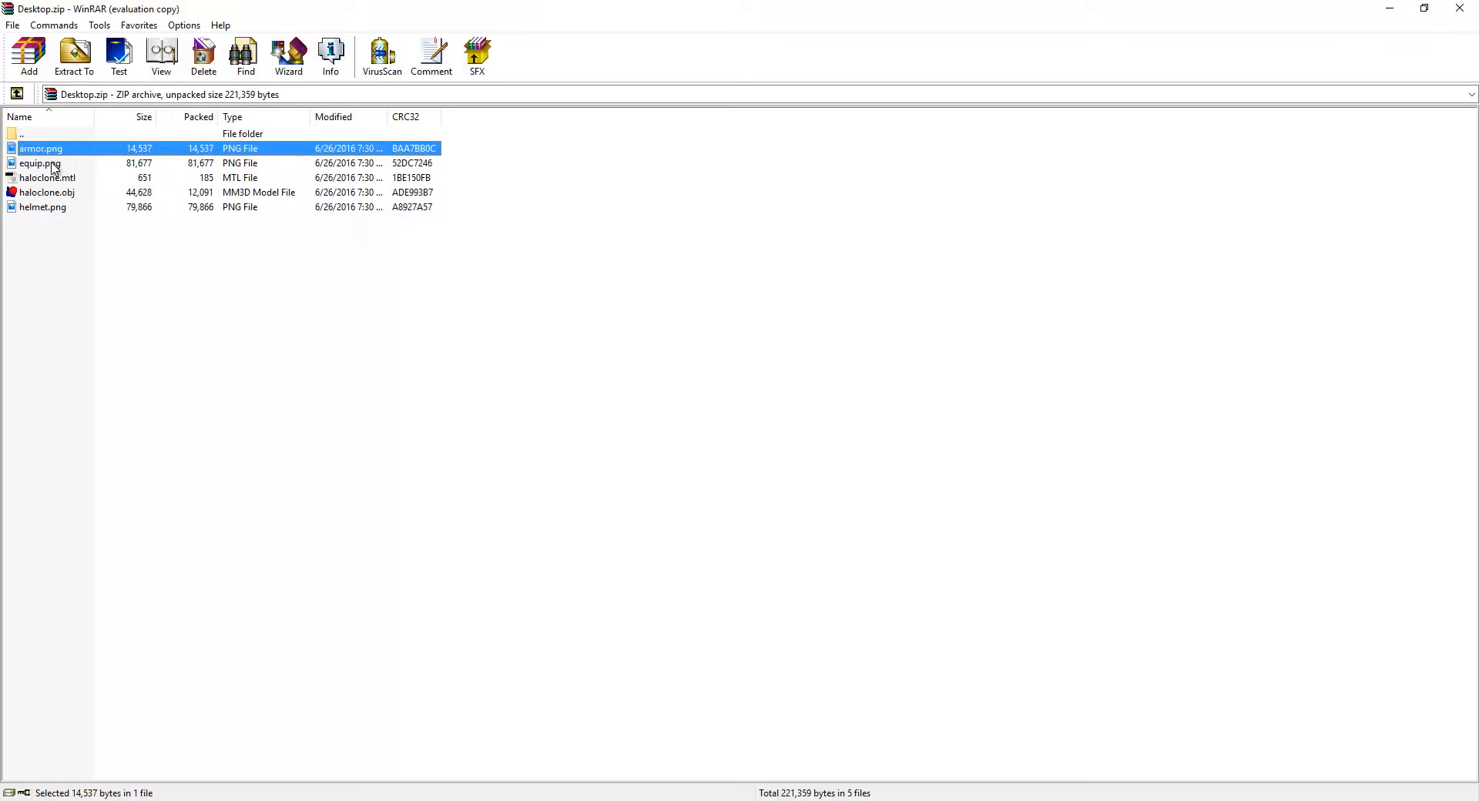
left_click(51, 166)
left_click(51, 181)
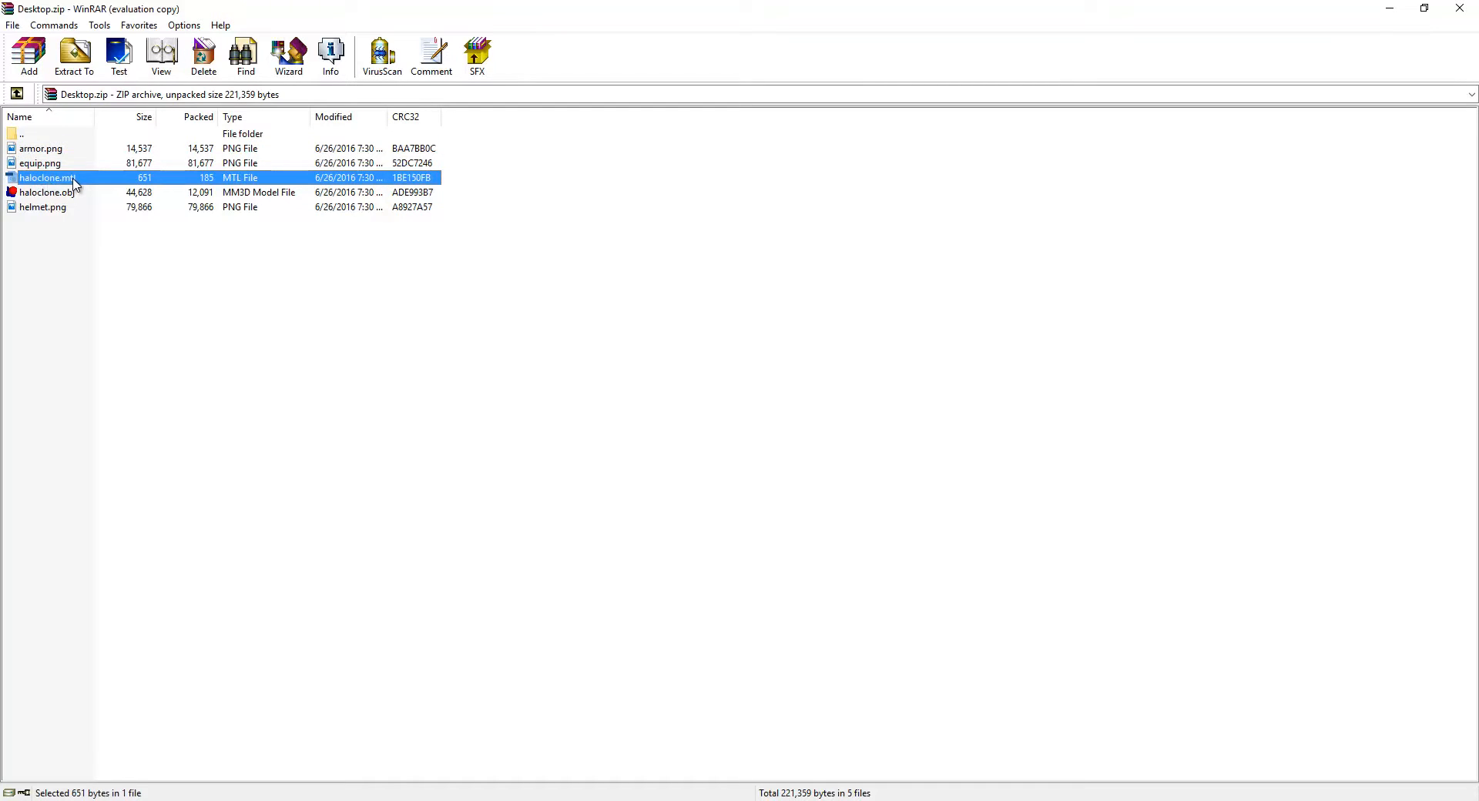
left_click(69, 193)
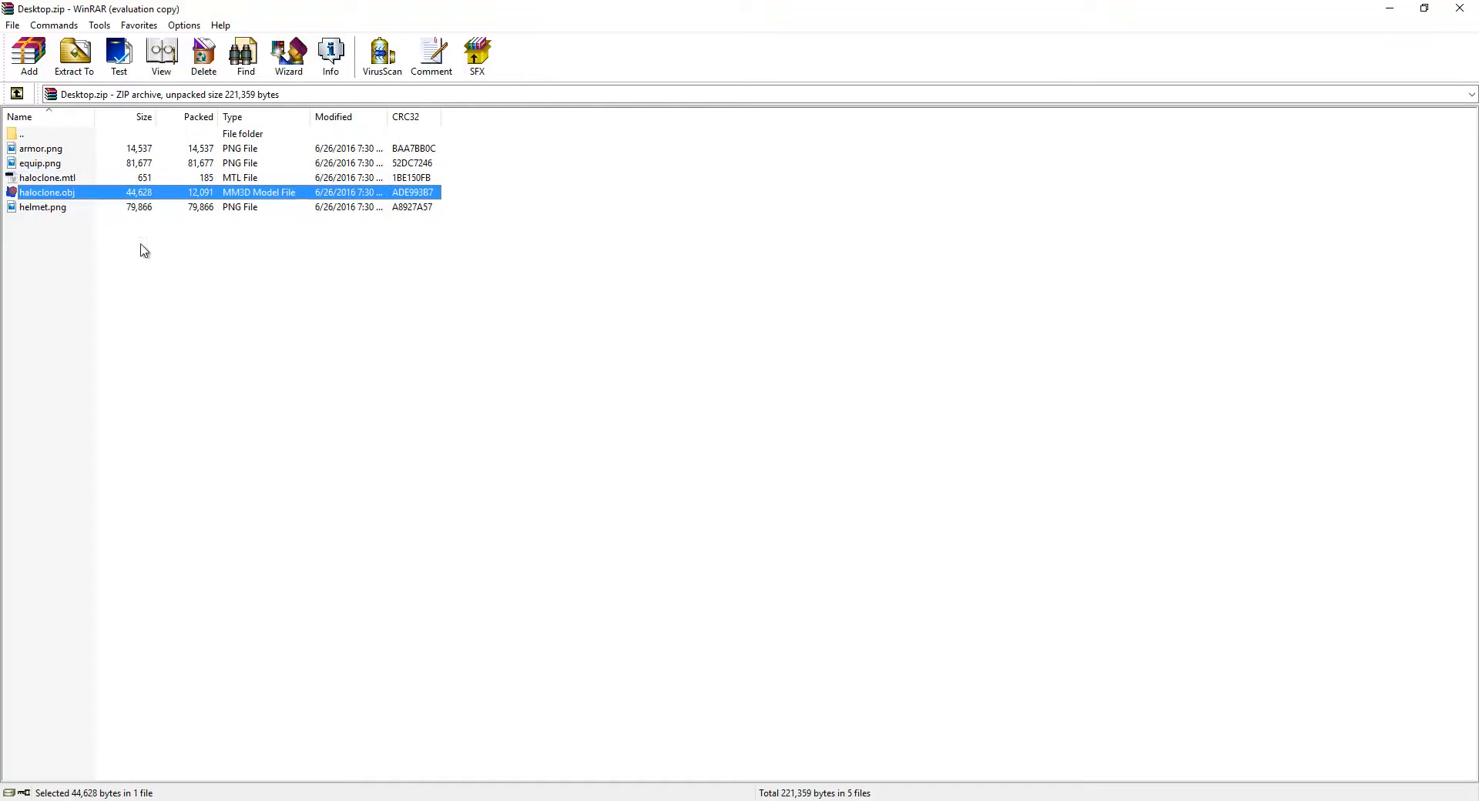
left_click_drag(146, 251, 11, 148)
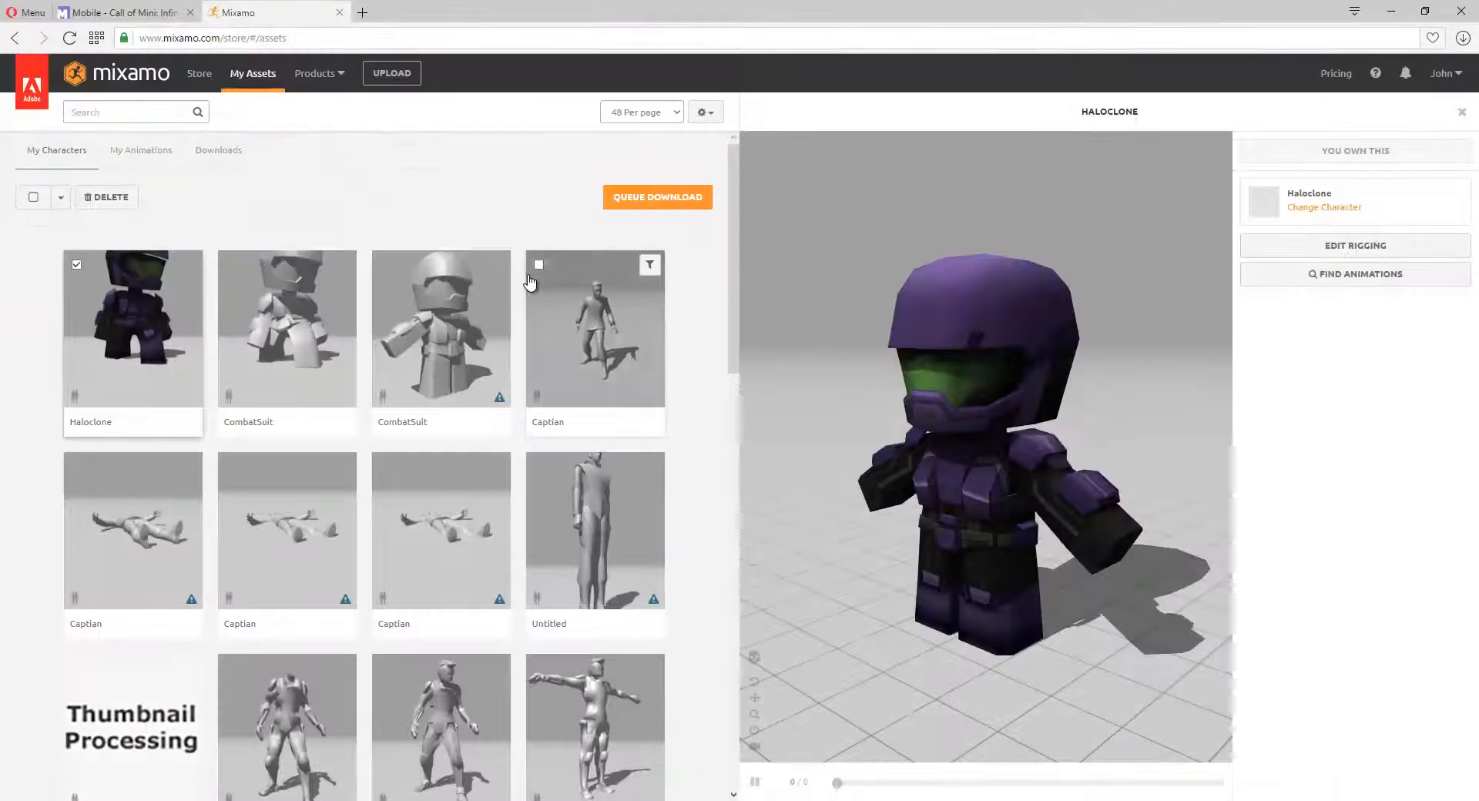
- Switch to Mixamo in the browser, view the character upload dialog, and close it without uploading a file
left_click(353, 79)
left_click(392, 73)
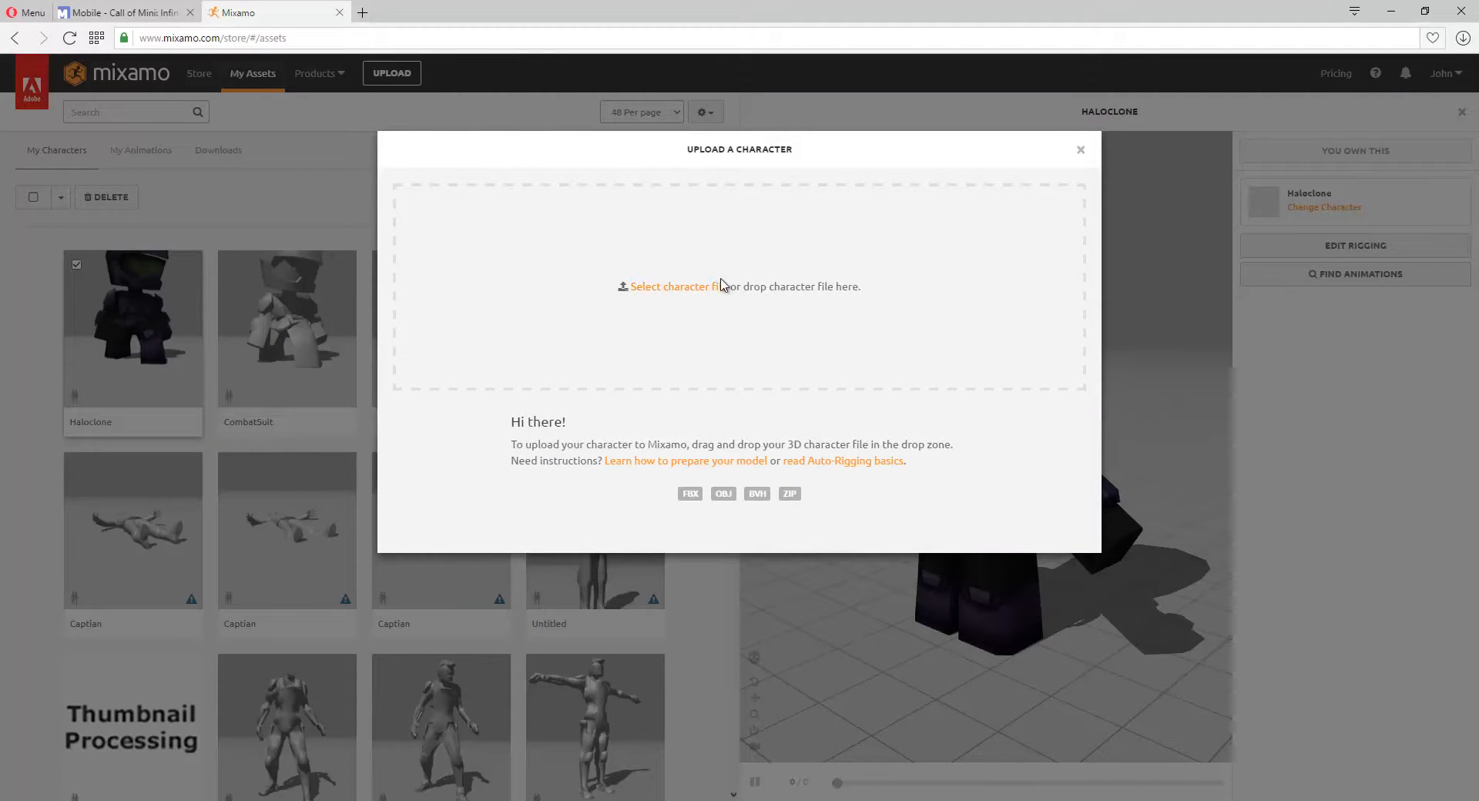
left_click(667, 286)
left_click(1080, 149)
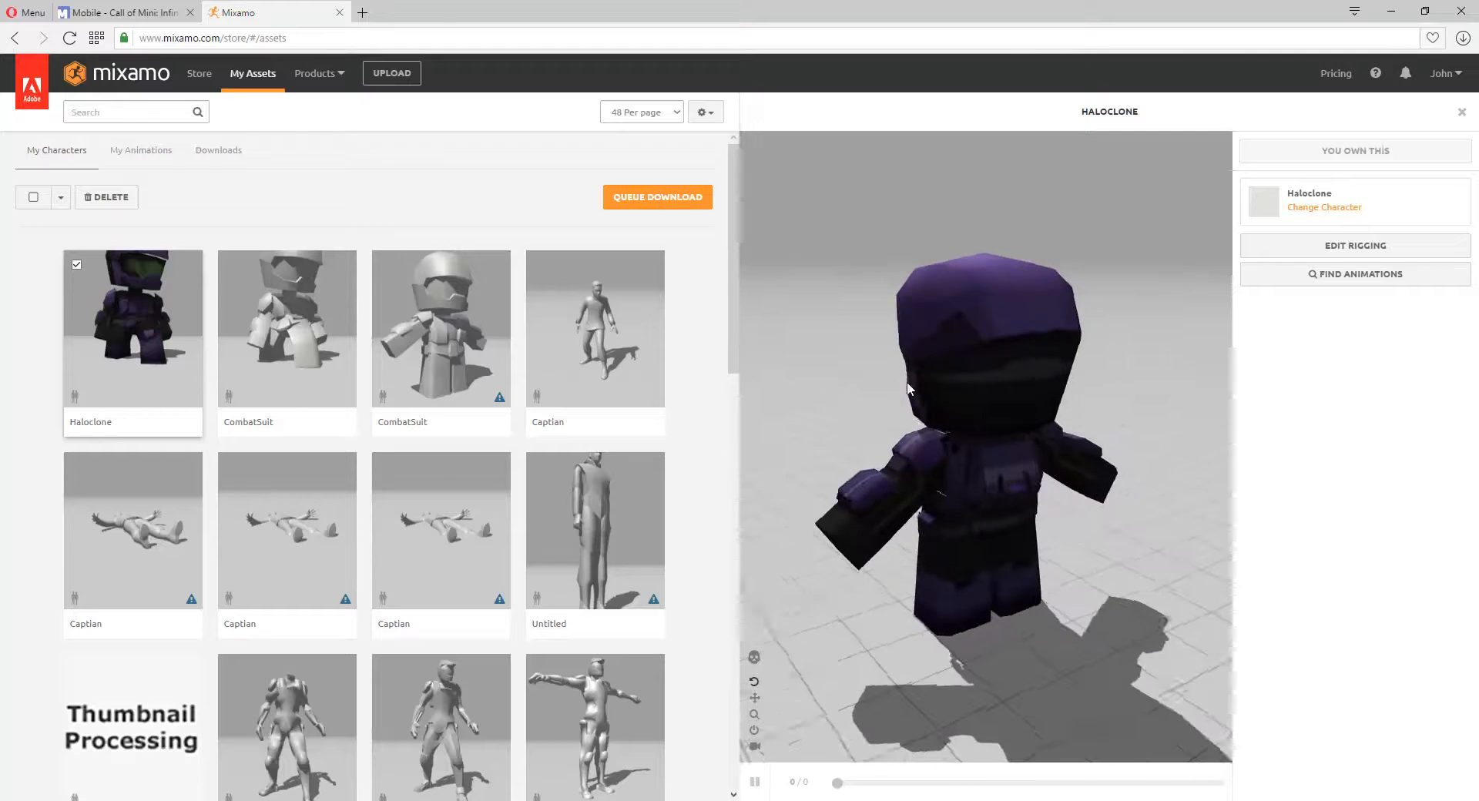
- Examine the Haloclone character preview from the back, sides and front
left_click_drag(907, 389, 798, 416)
scroll(1001, 424, "up", 1)
left_click_drag(1094, 431, 930, 433)
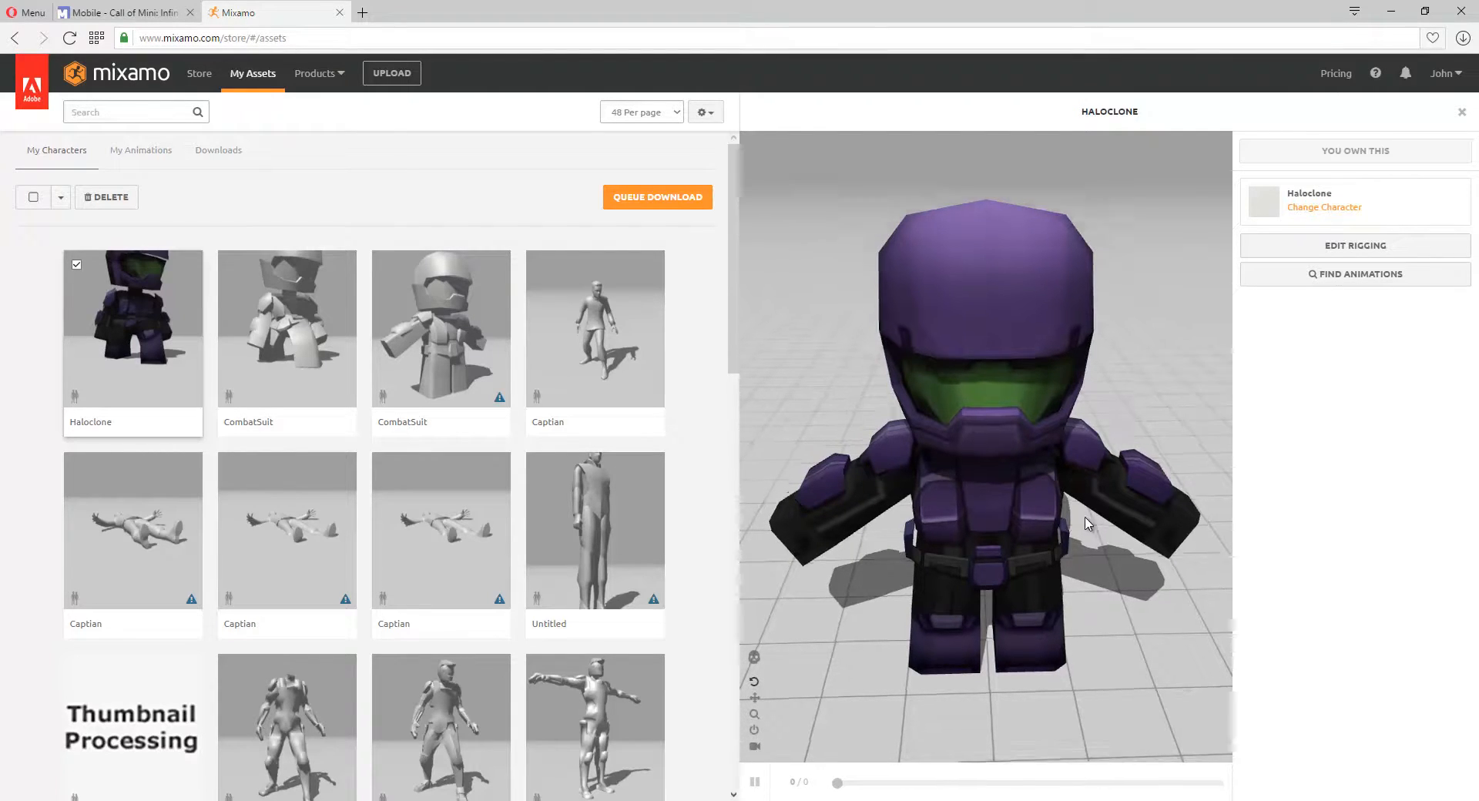
left_click_drag(1086, 518, 1097, 491)
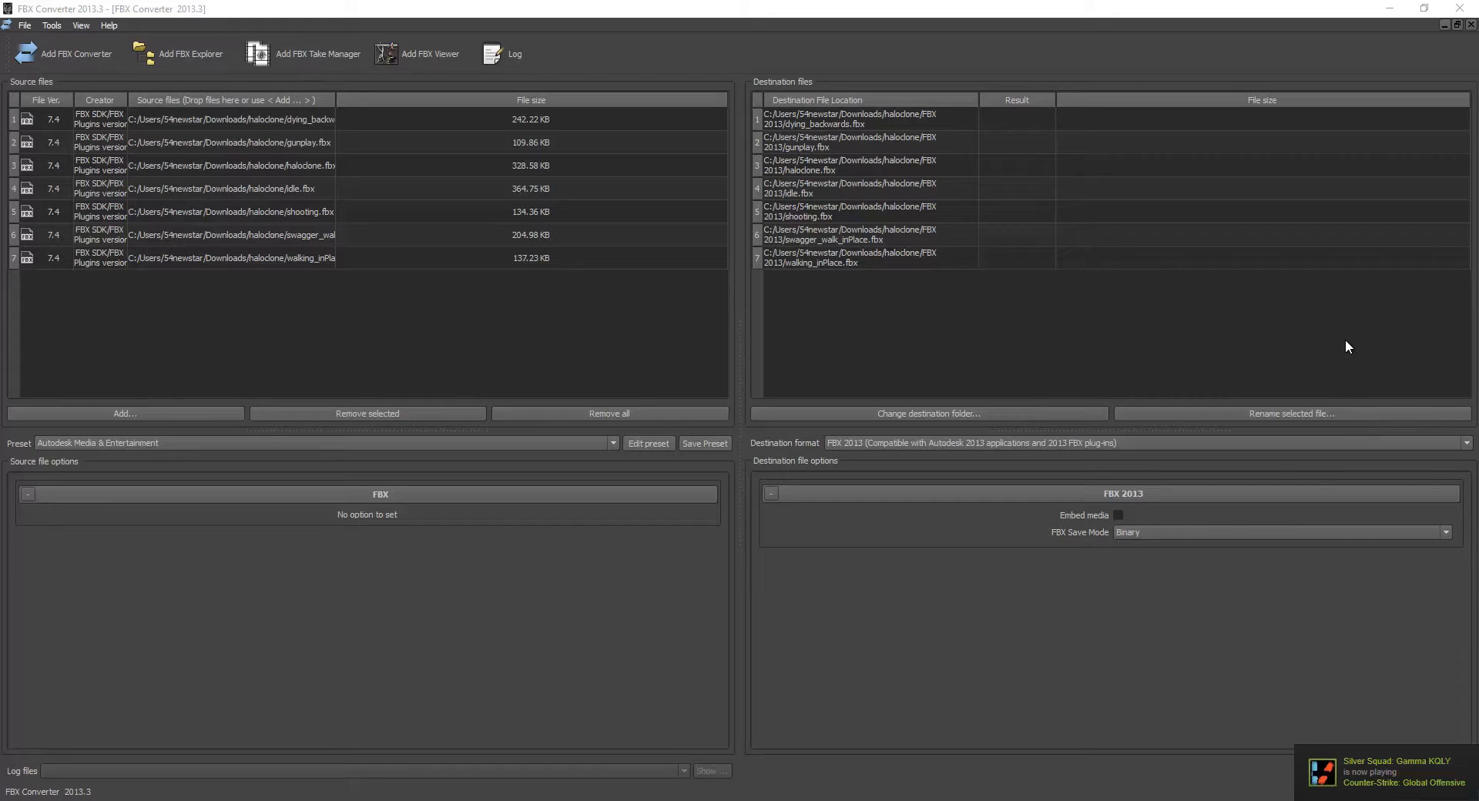
- Switch to fragMOTION, look through the available export file types on USB Drive (G:), and cancel the export
key("alt+Tab")
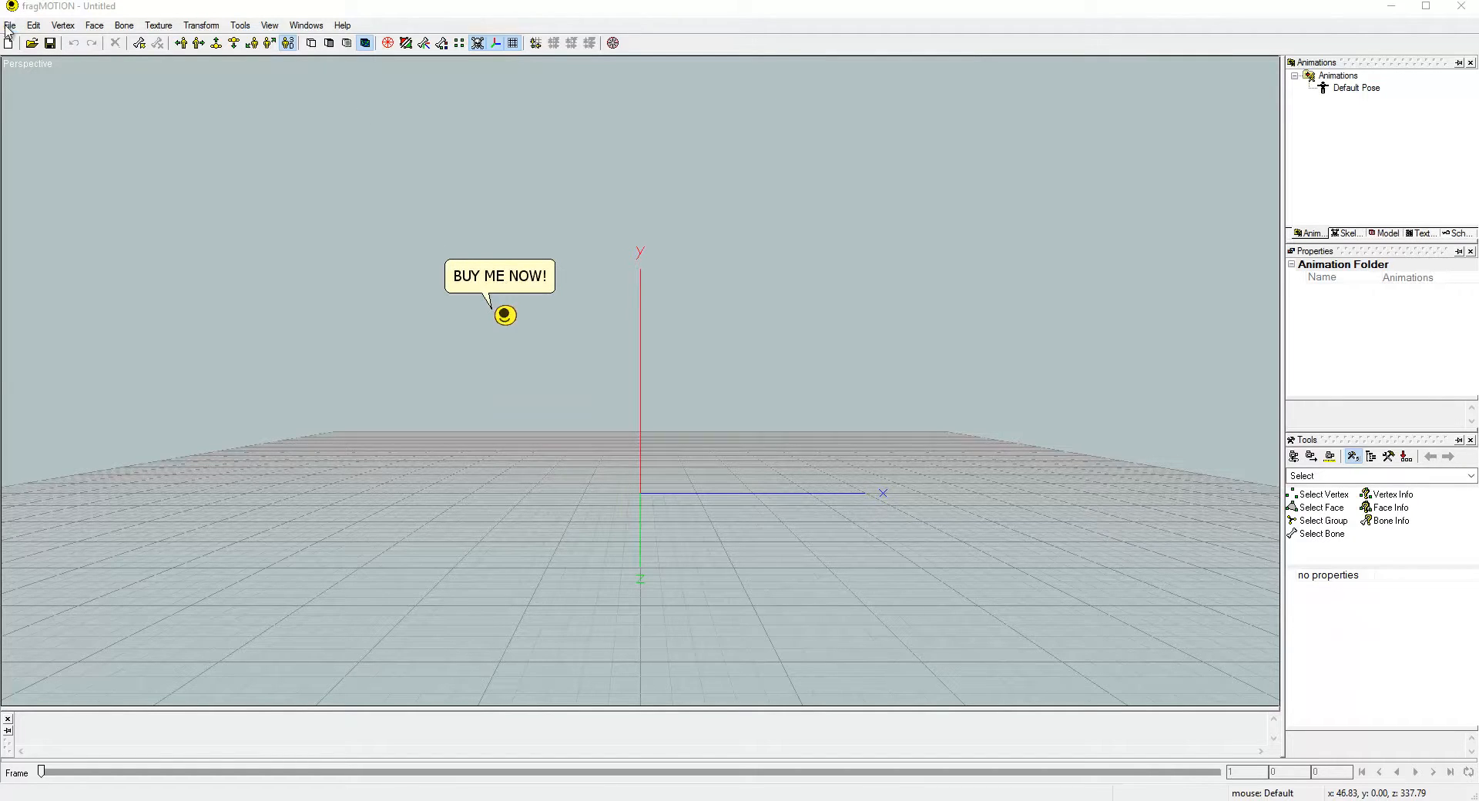
left_click(34, 25)
mouse_move(10, 24)
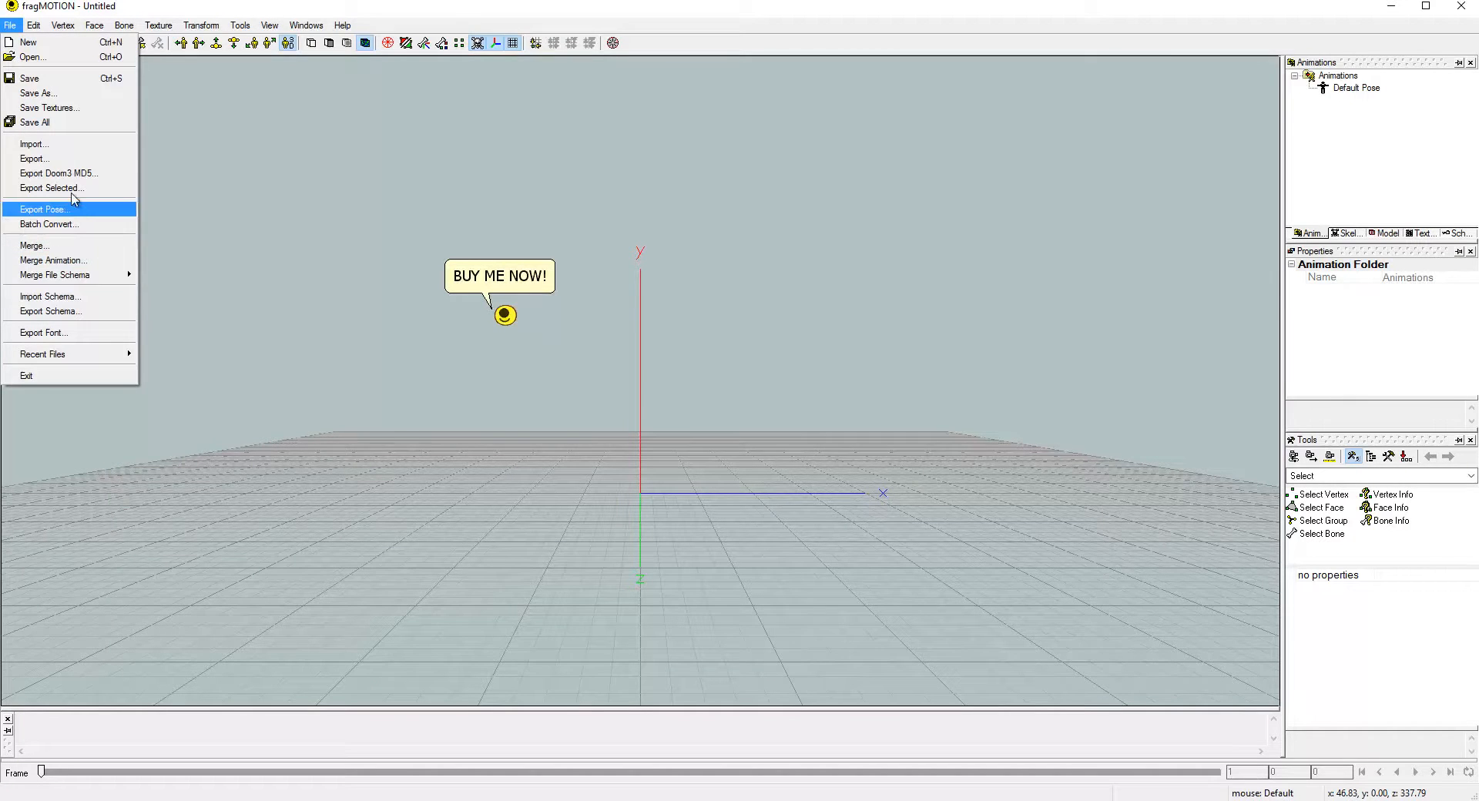
left_click(79, 157)
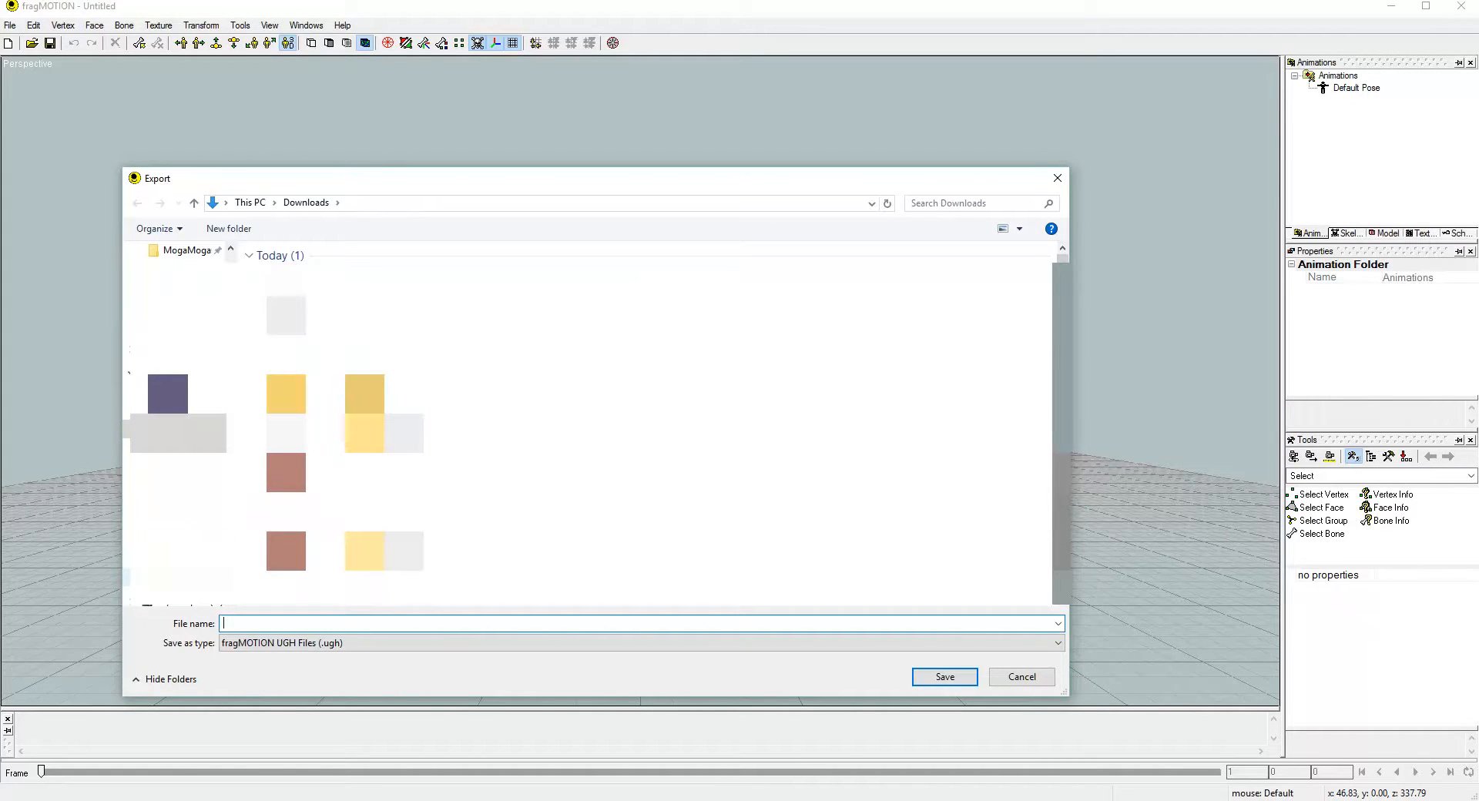
scroll(176, 432, "down", 1)
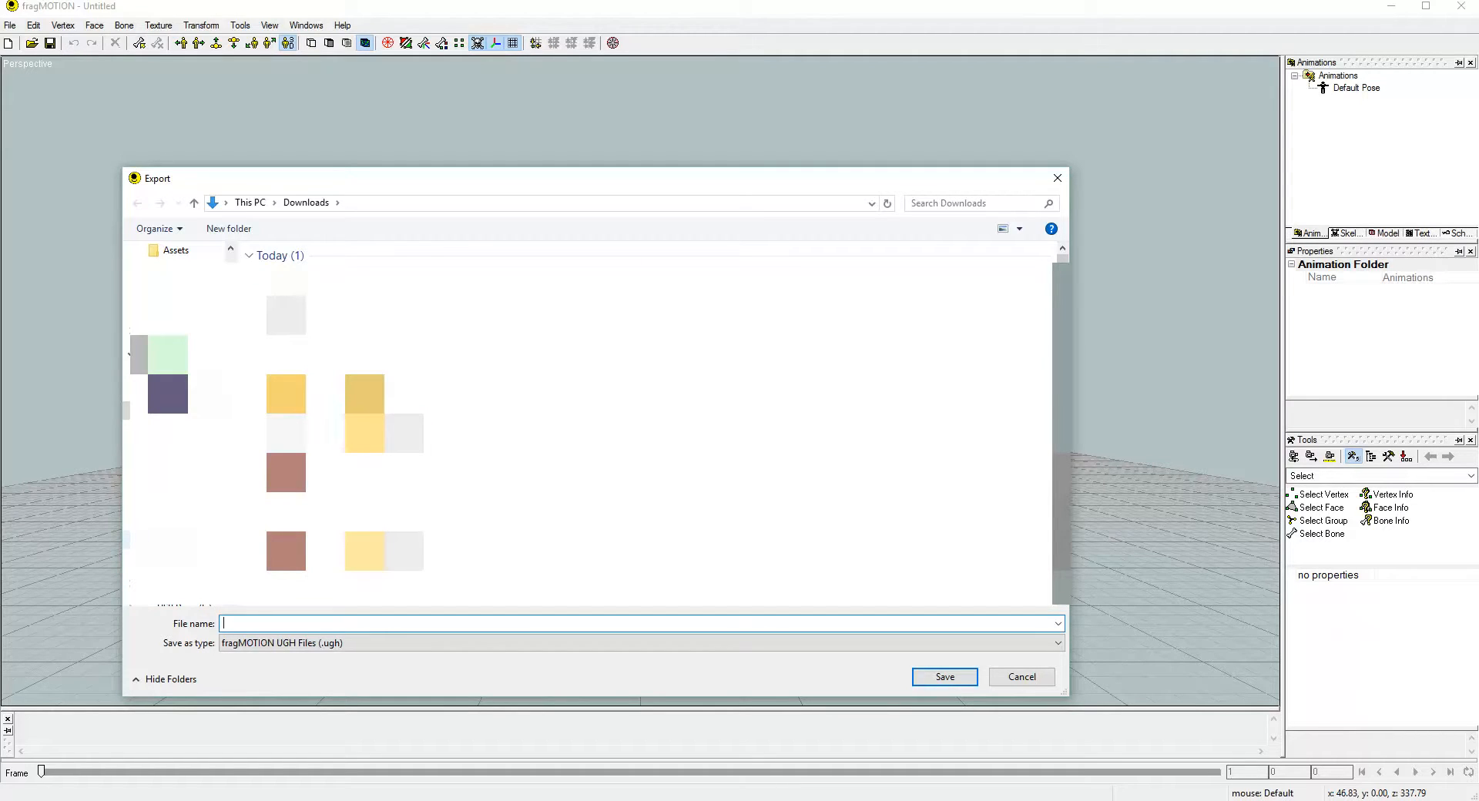
left_click(176, 540)
left_click(413, 644)
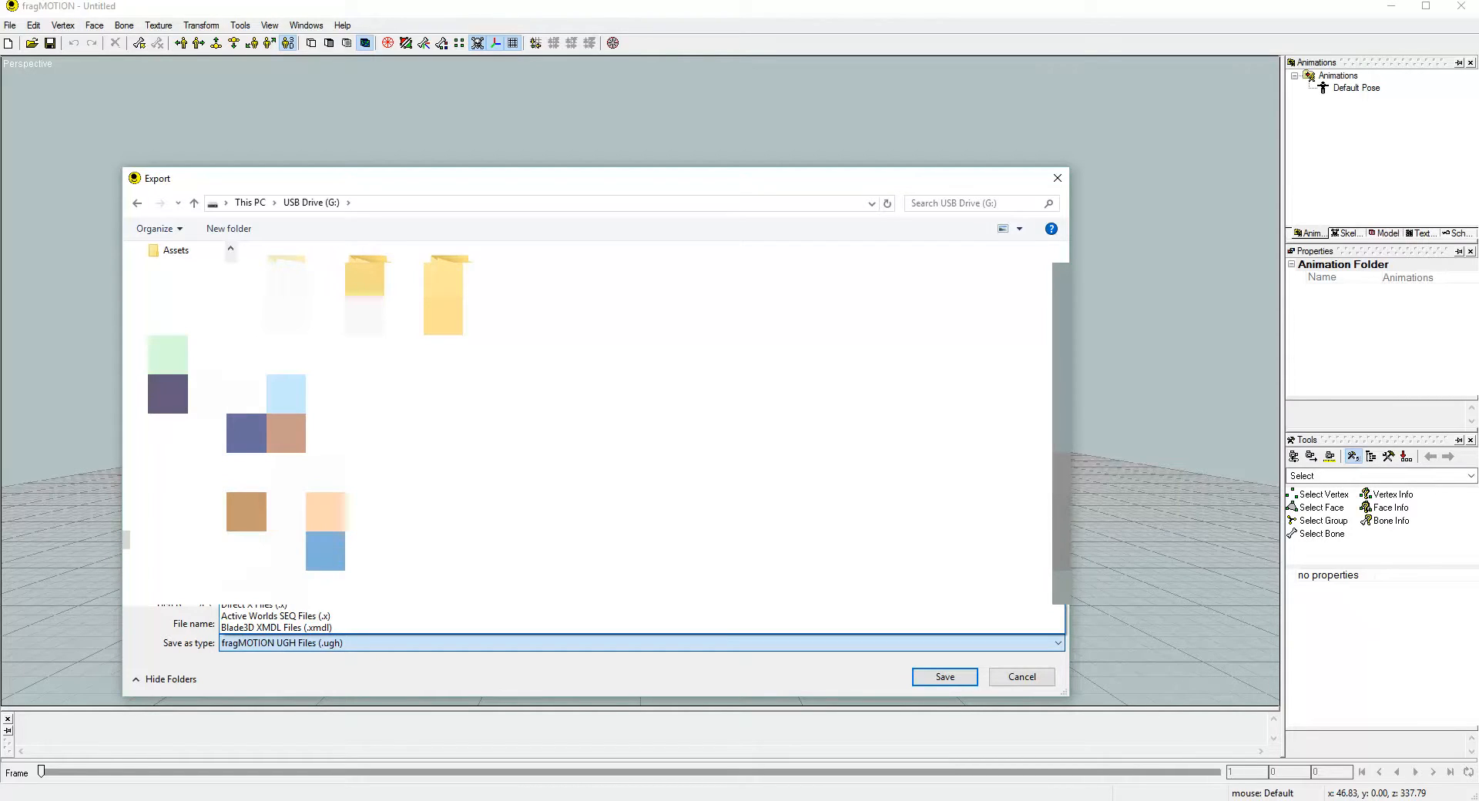
left_click(1056, 183)
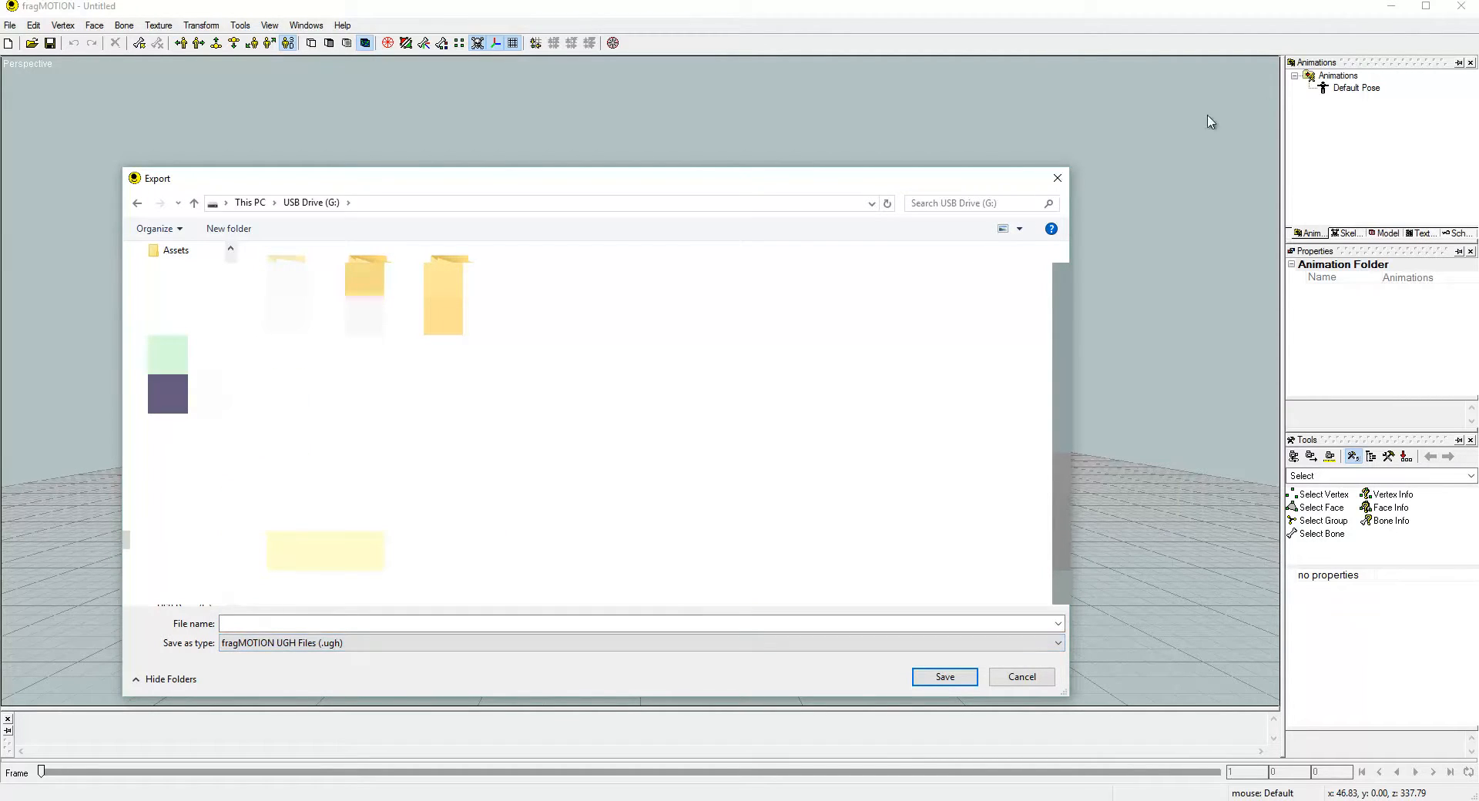
left_click(1056, 180)
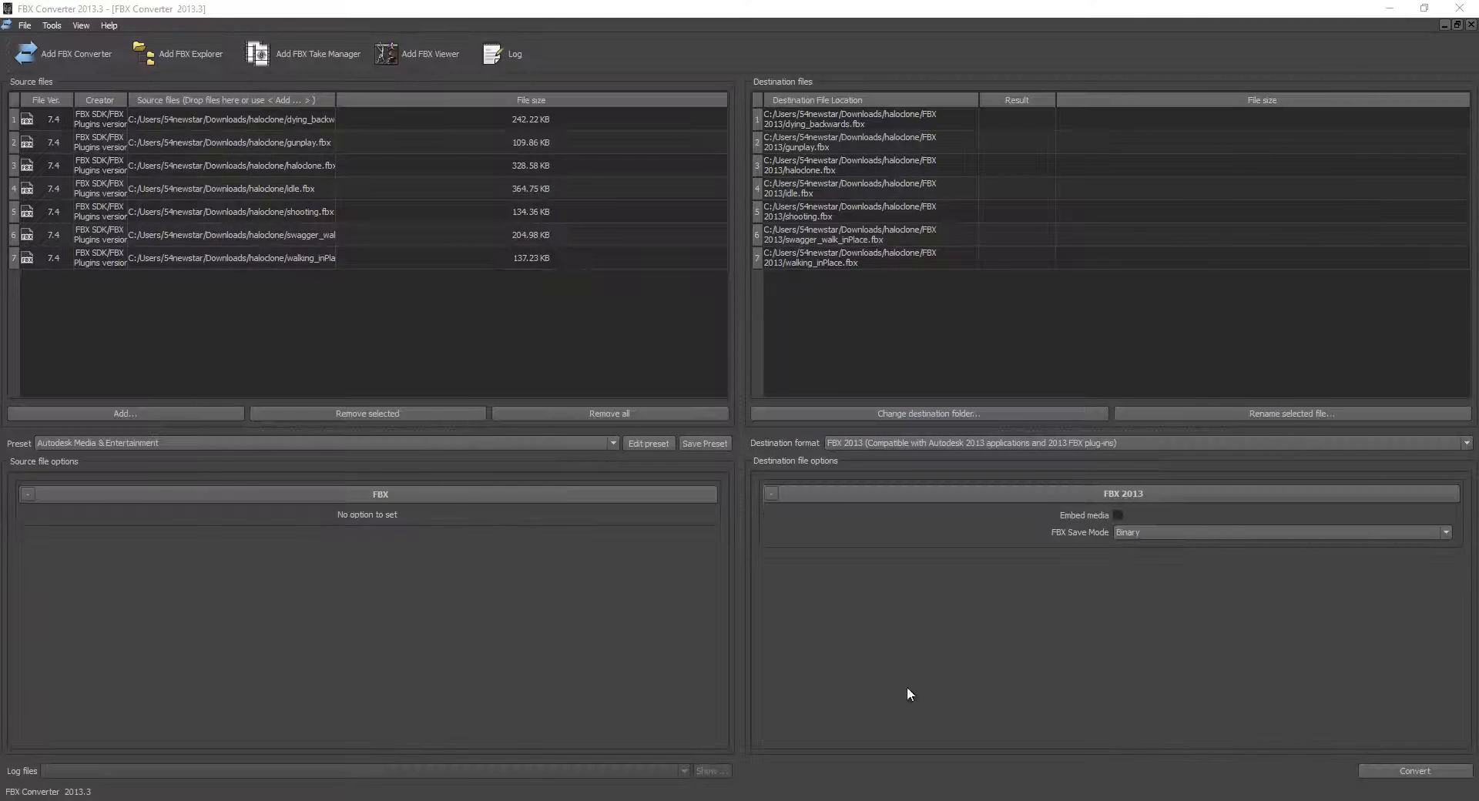
left_click(880, 443)
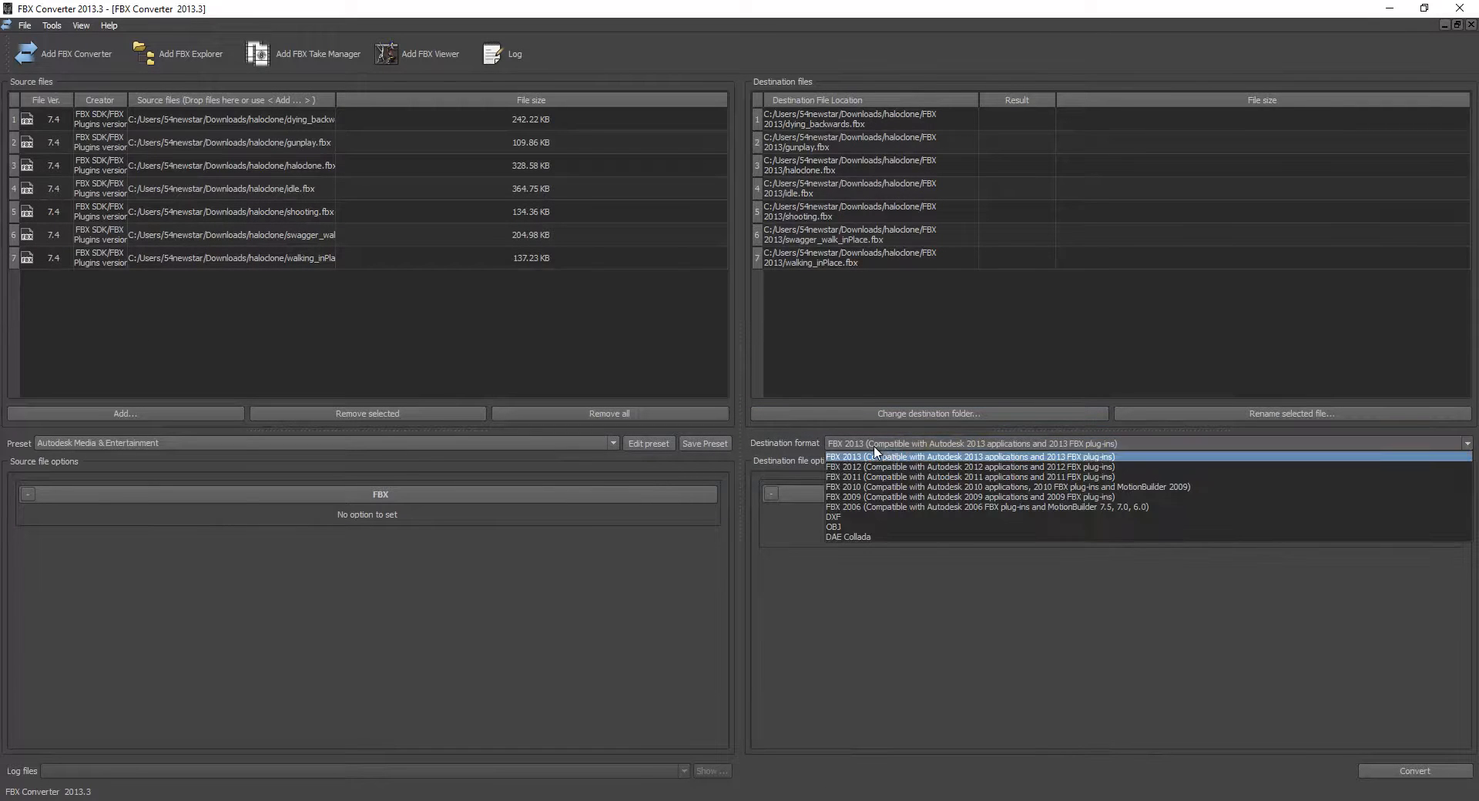
left_click(274, 408)
left_click(25, 25)
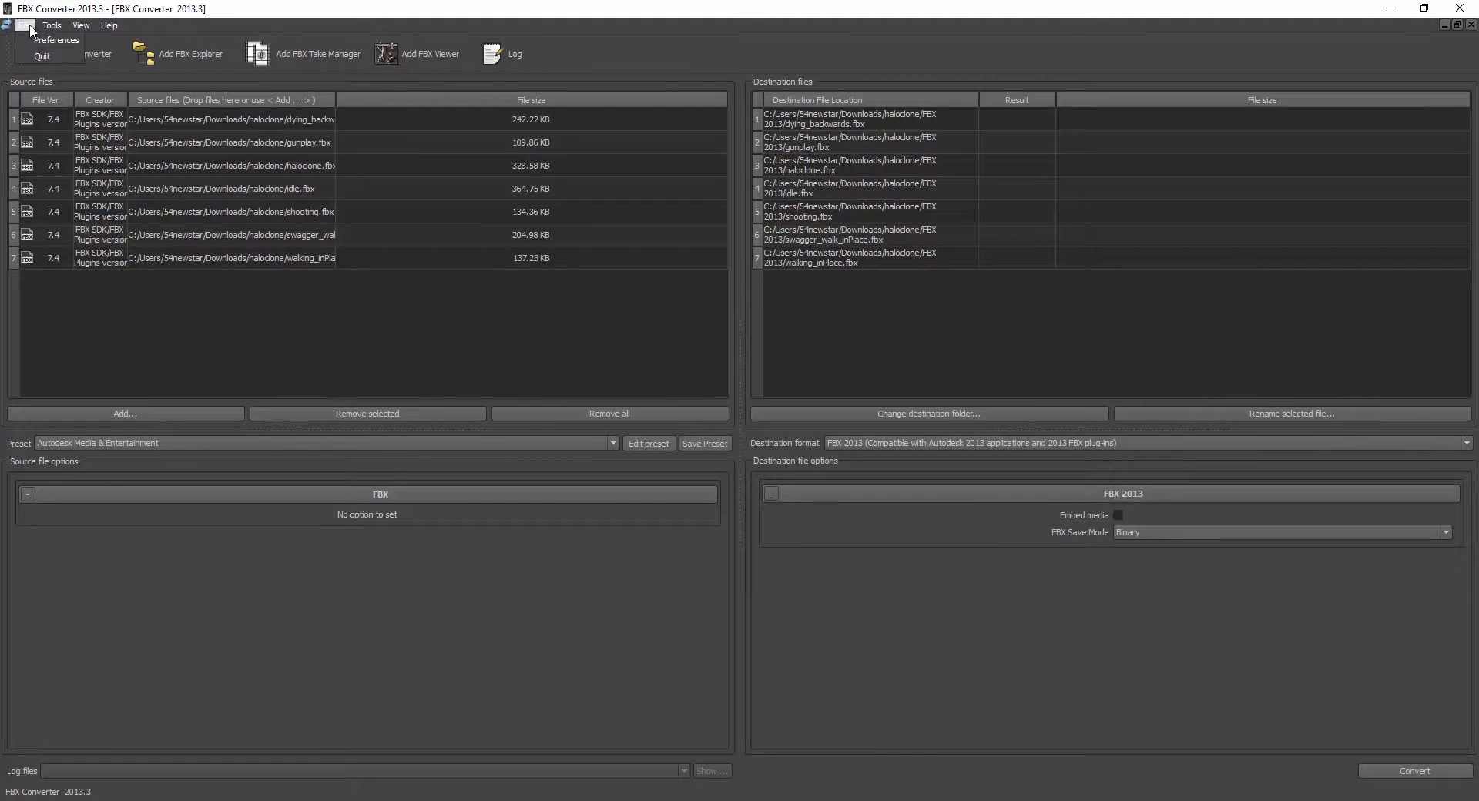
left_click(167, 647)
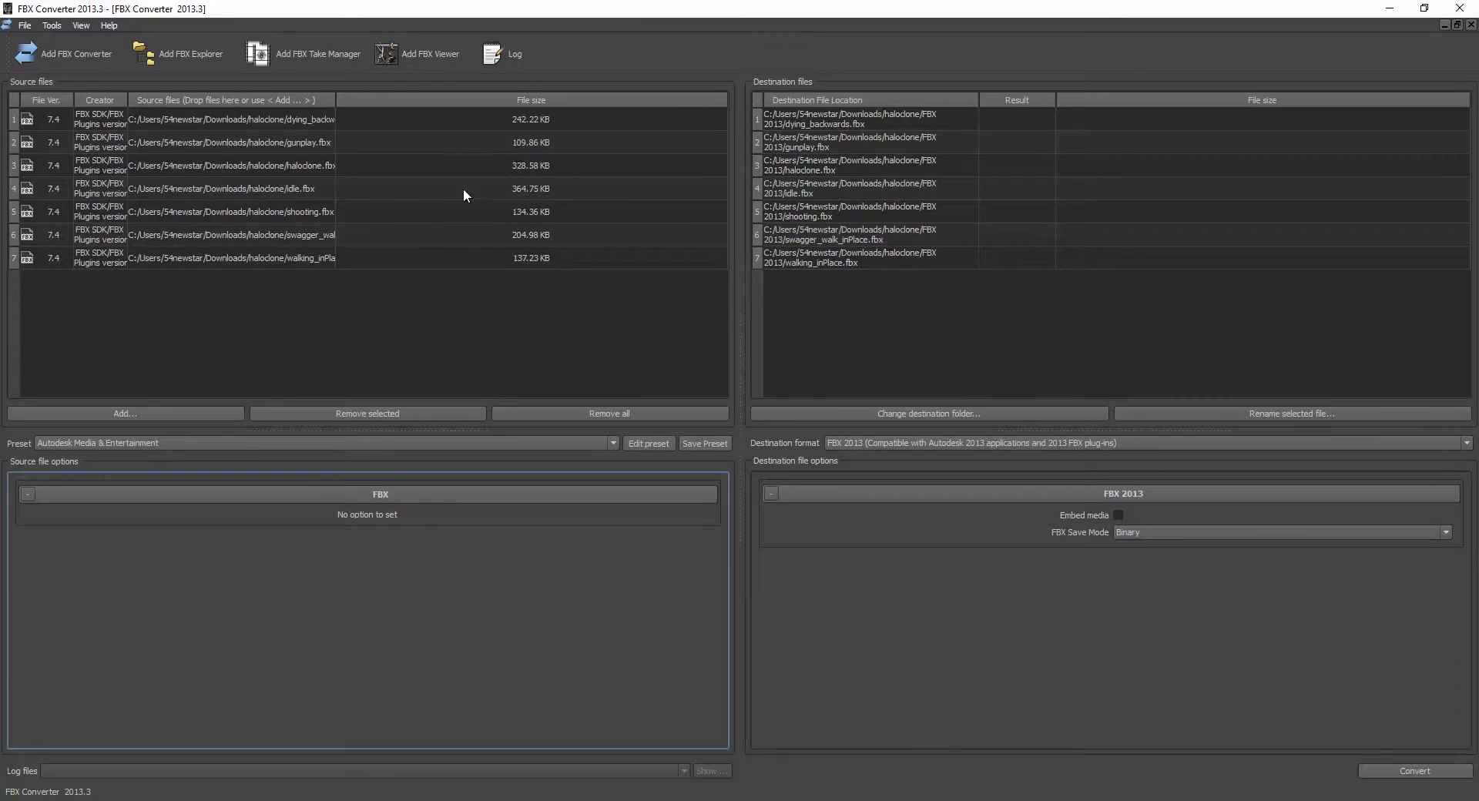
- Add all seven FBX files from the Downloads haloclone folder as source files for conversion
left_click(119, 419)
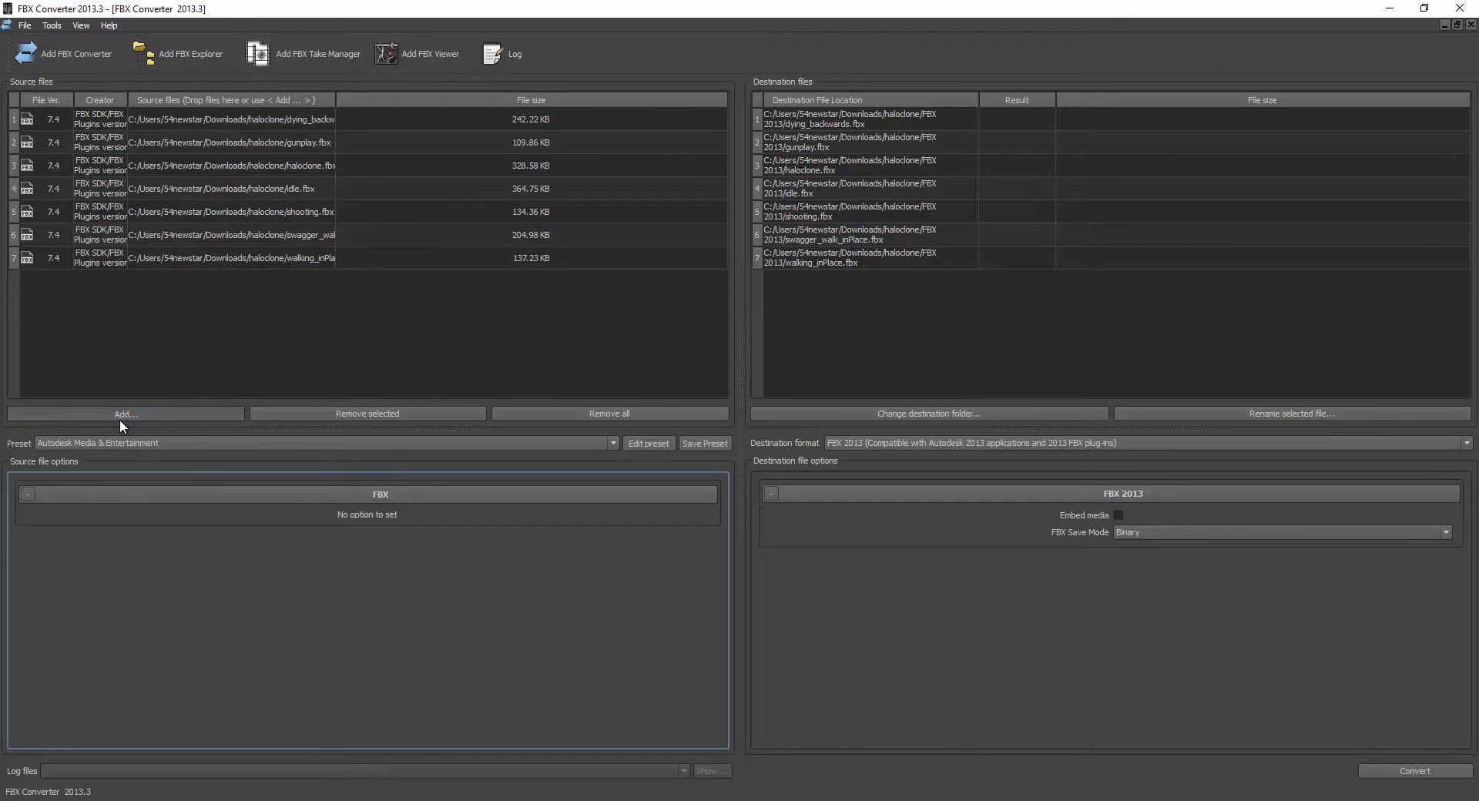
left_click_drag(868, 339, 678, 212)
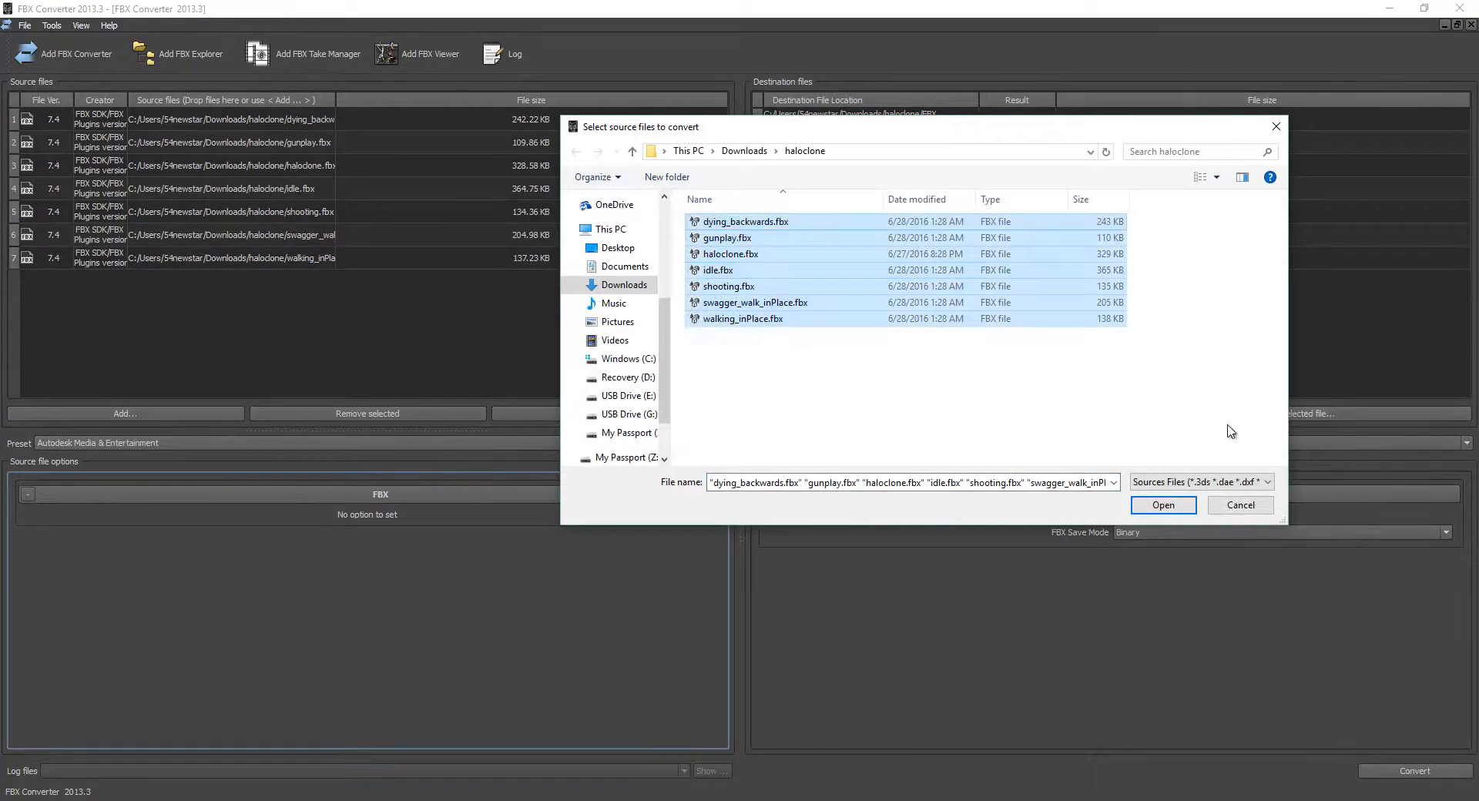
left_click(1161, 505)
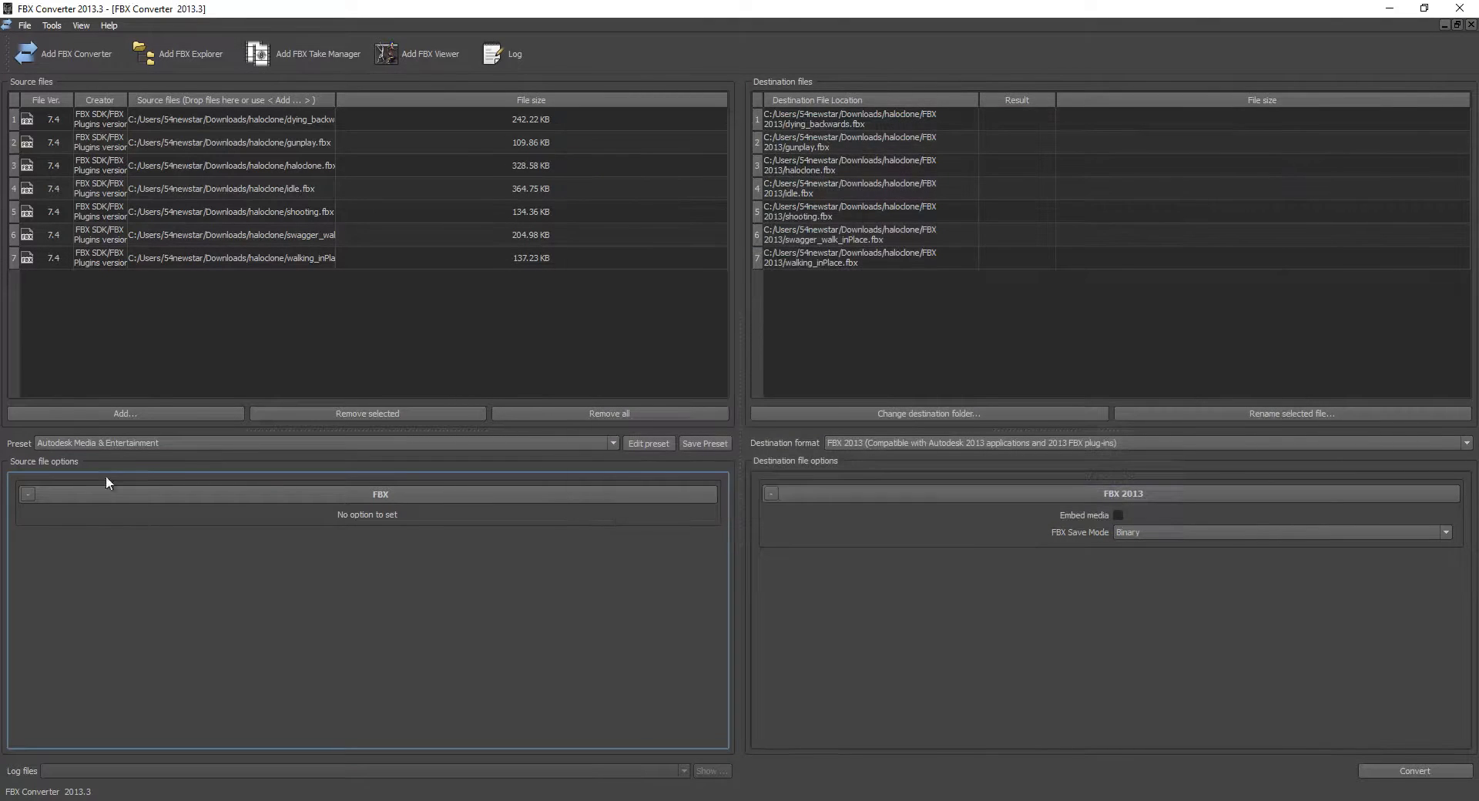
- Set the destination format to FBX 2009 and convert the source files
left_click(890, 445)
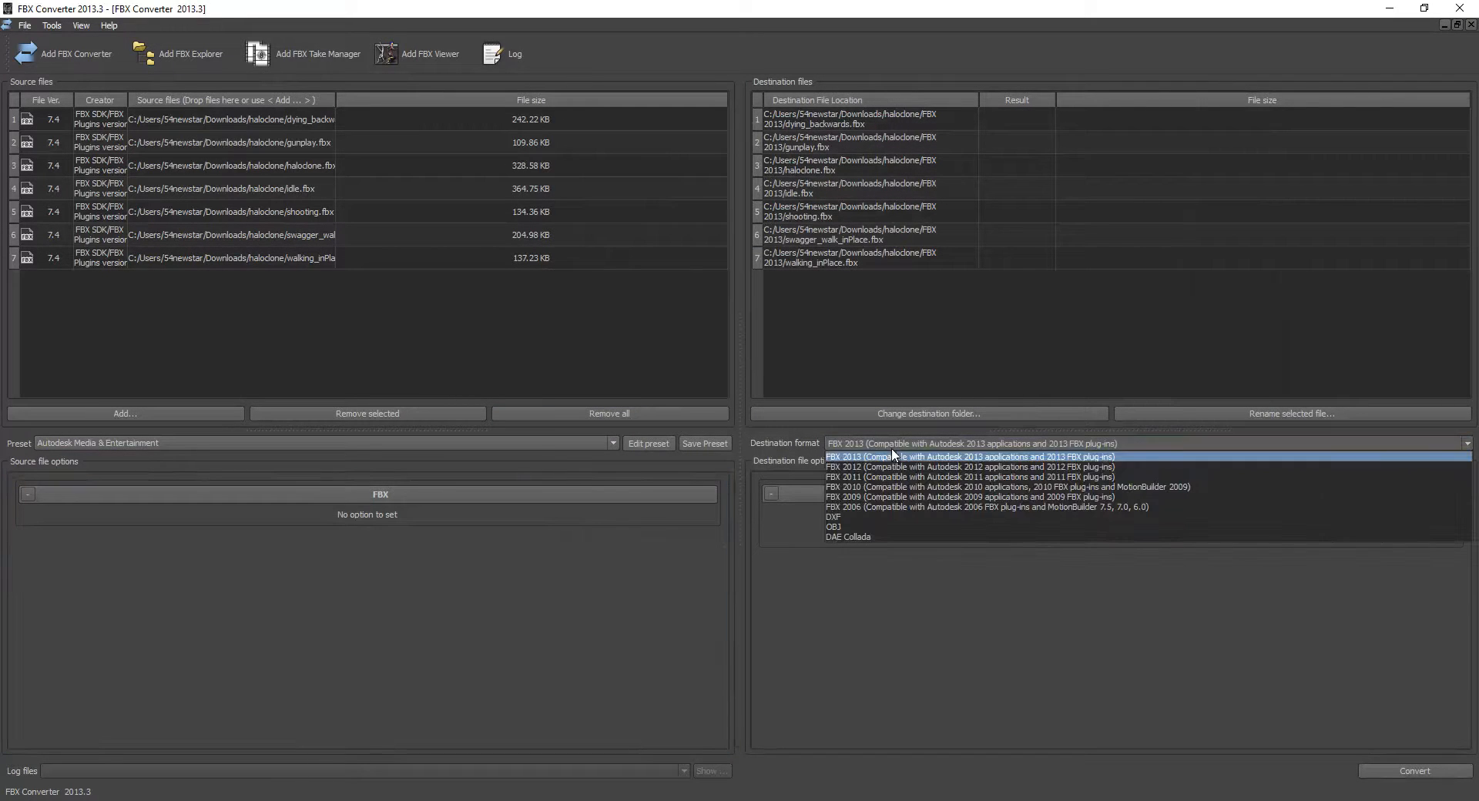
left_click(870, 497)
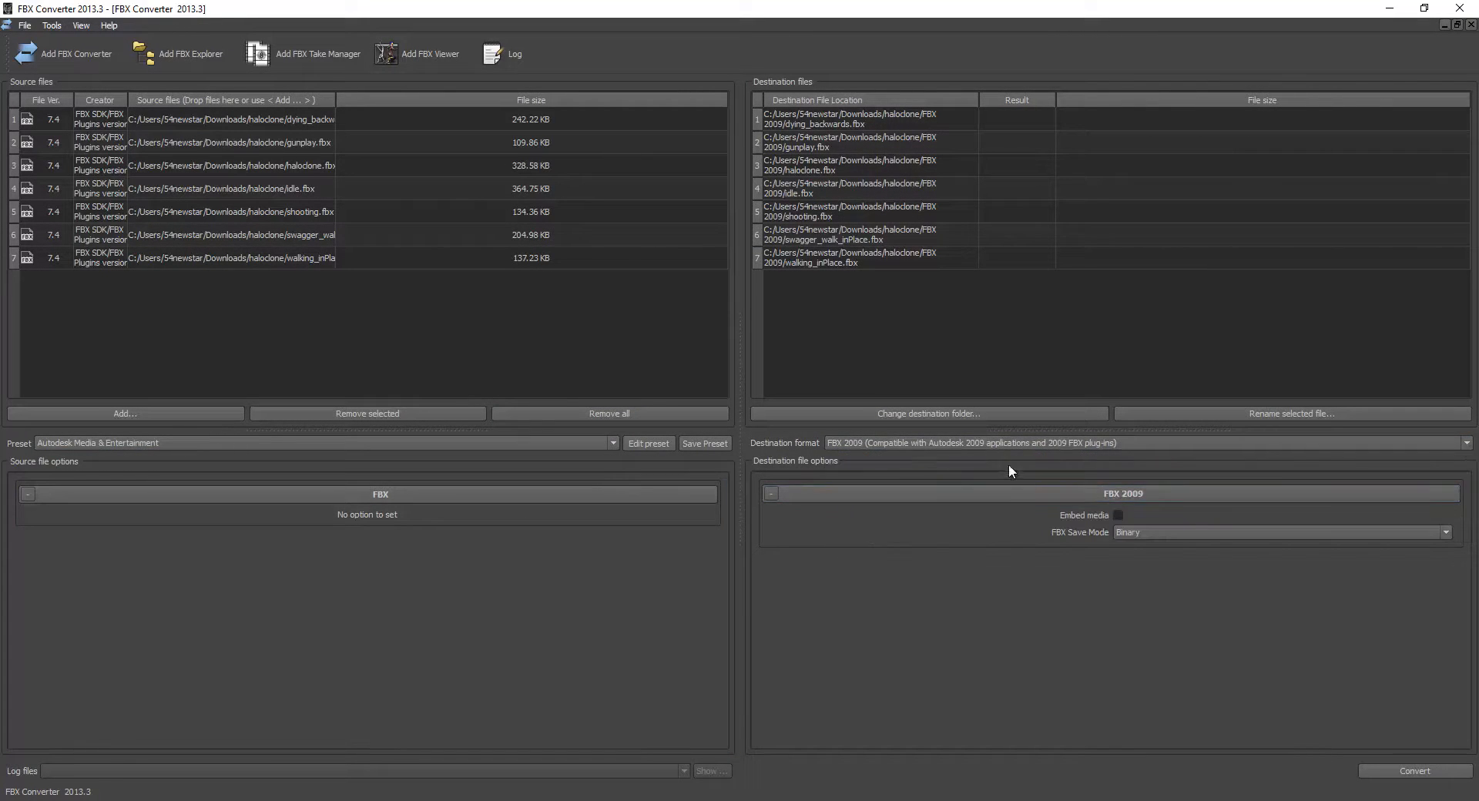
left_click(1406, 775)
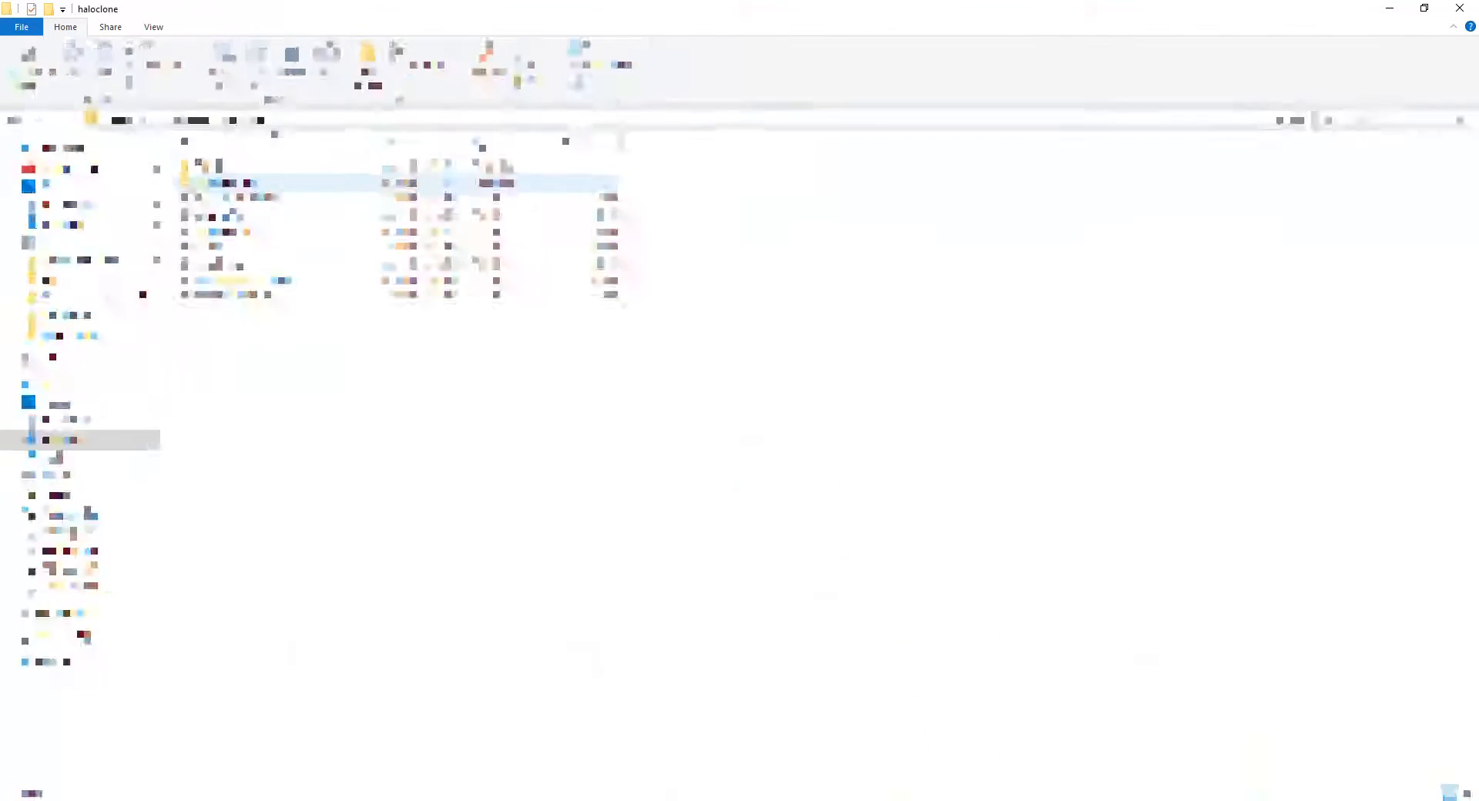
- Open the FBX 2009 folder inside haloclone, select its converted FBX files, and copy the folder path
double_click(209, 167)
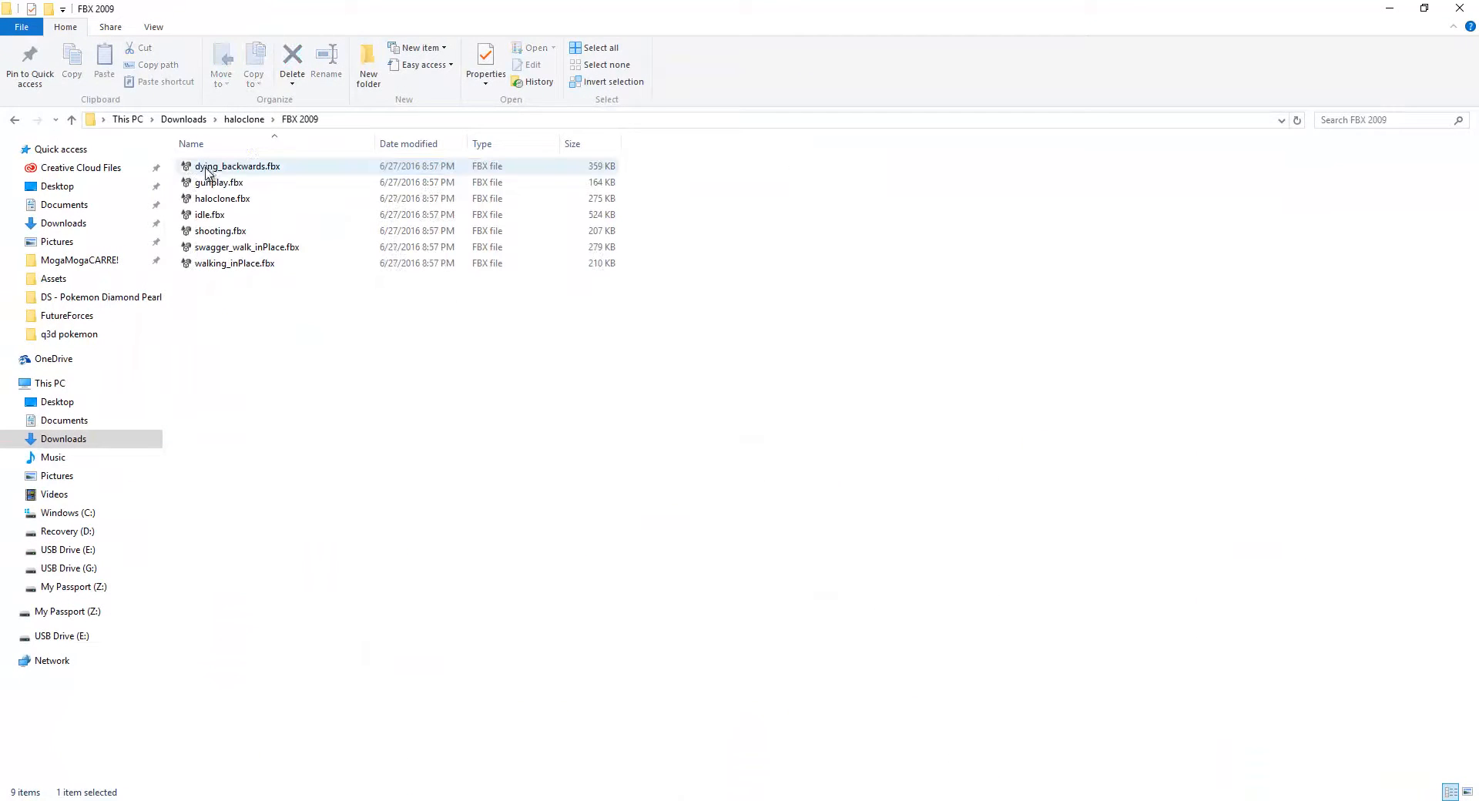
left_click_drag(420, 354, 164, 144)
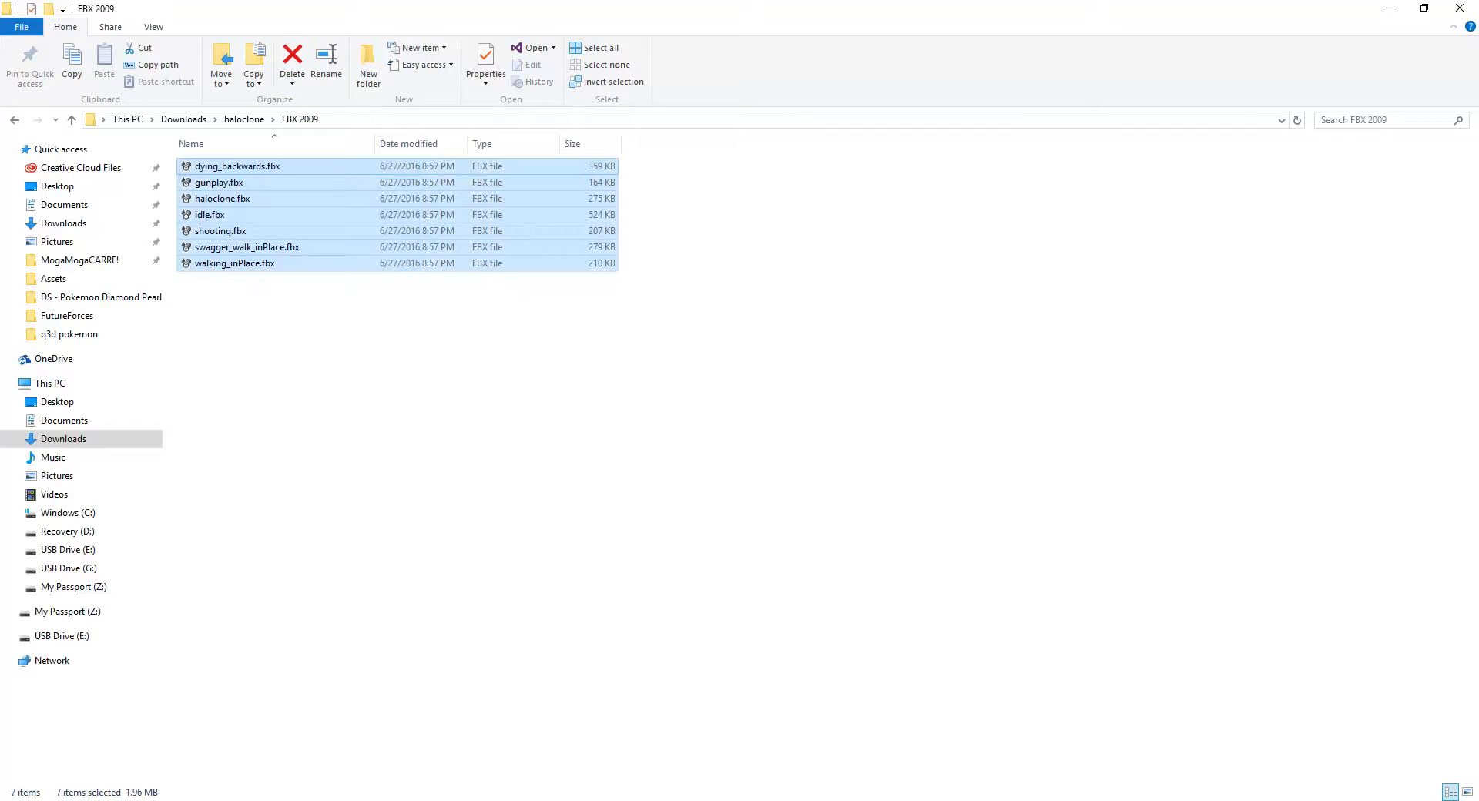
left_click(685, 121)
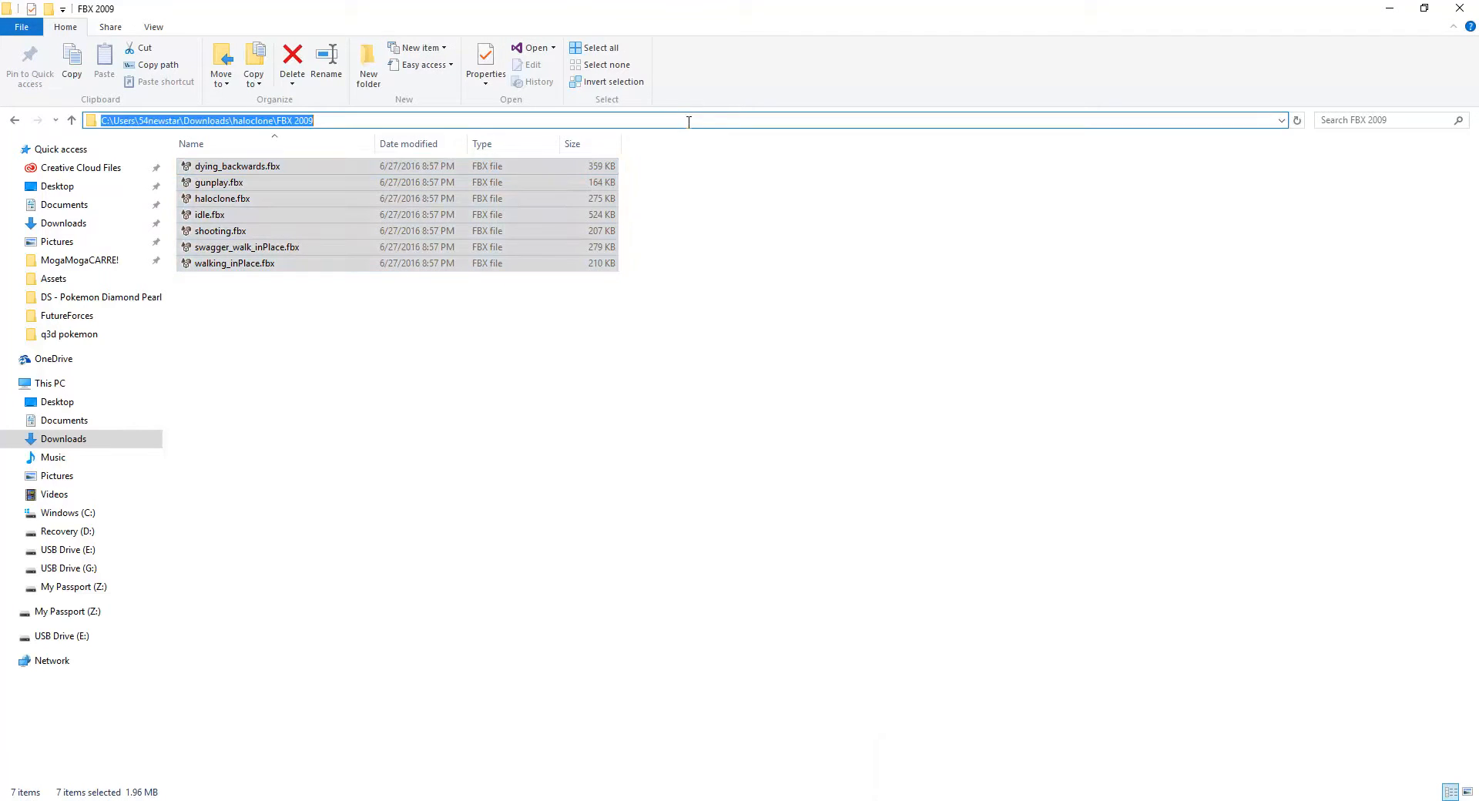
right_click(687, 121)
left_click(775, 173)
- Switch to fragMOTION and import haloclone.fbx from the FBX 2009 folder inside Downloads haloclone
key("alt+Tab")
left_click(10, 25)
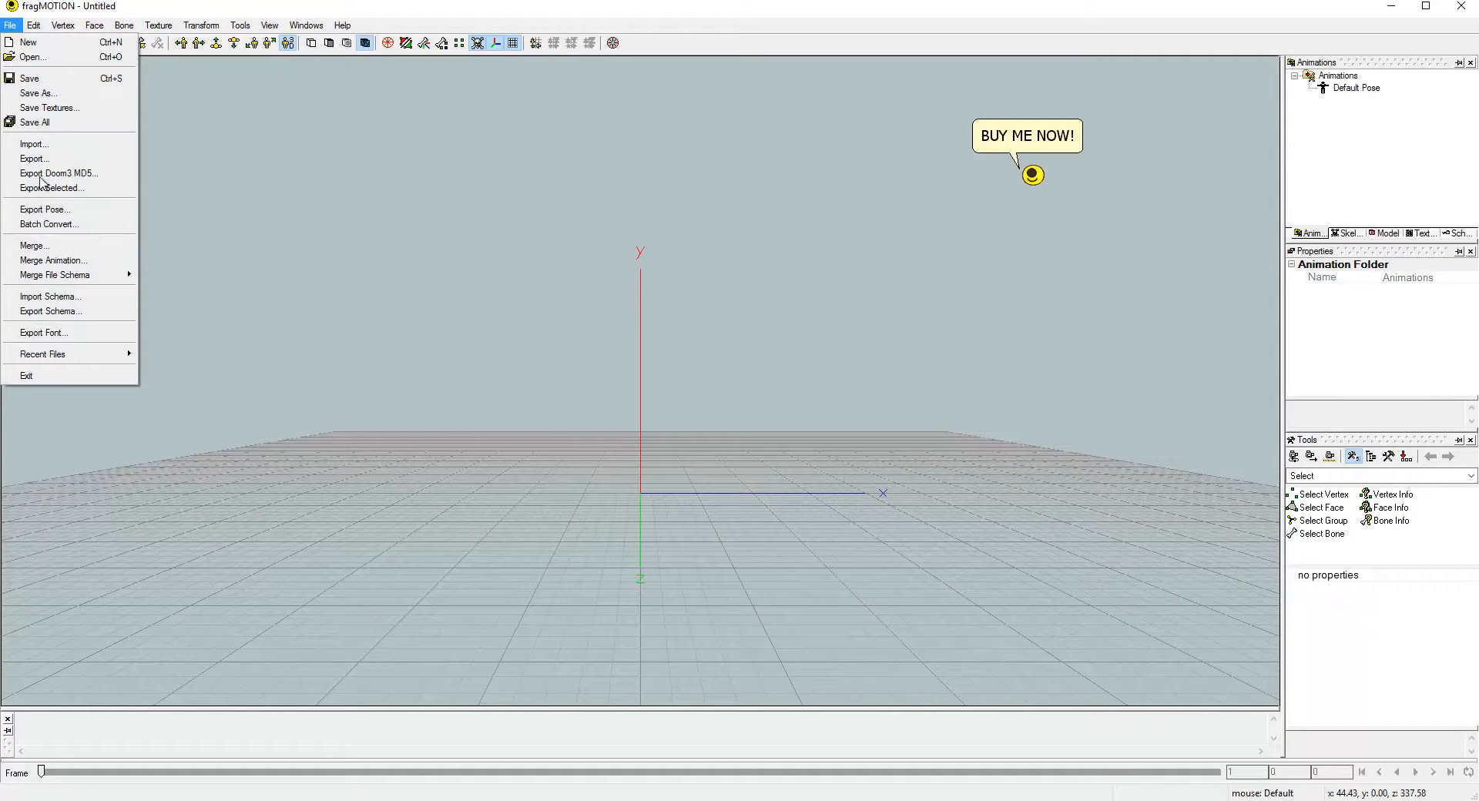
left_click(81, 146)
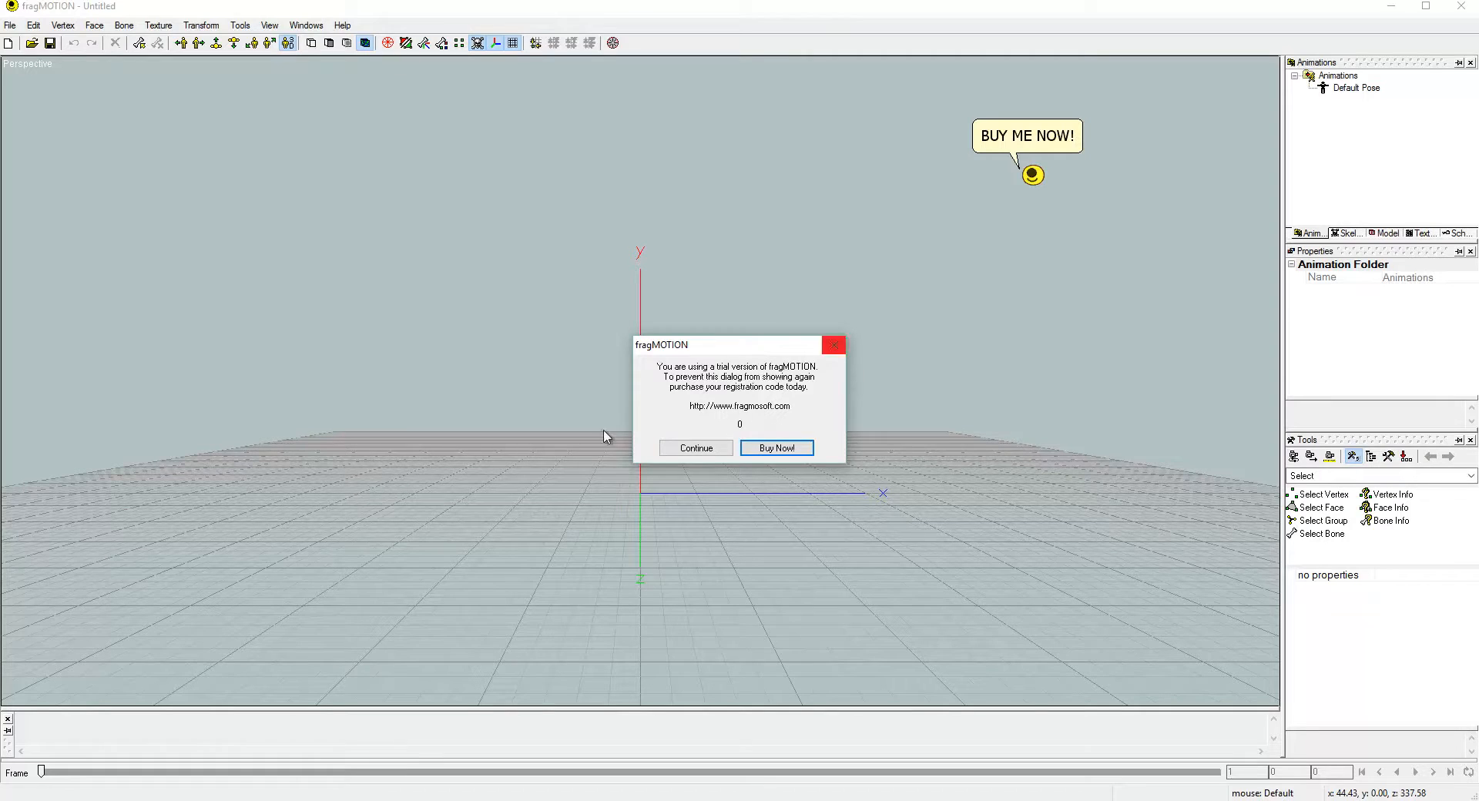
left_click(673, 450)
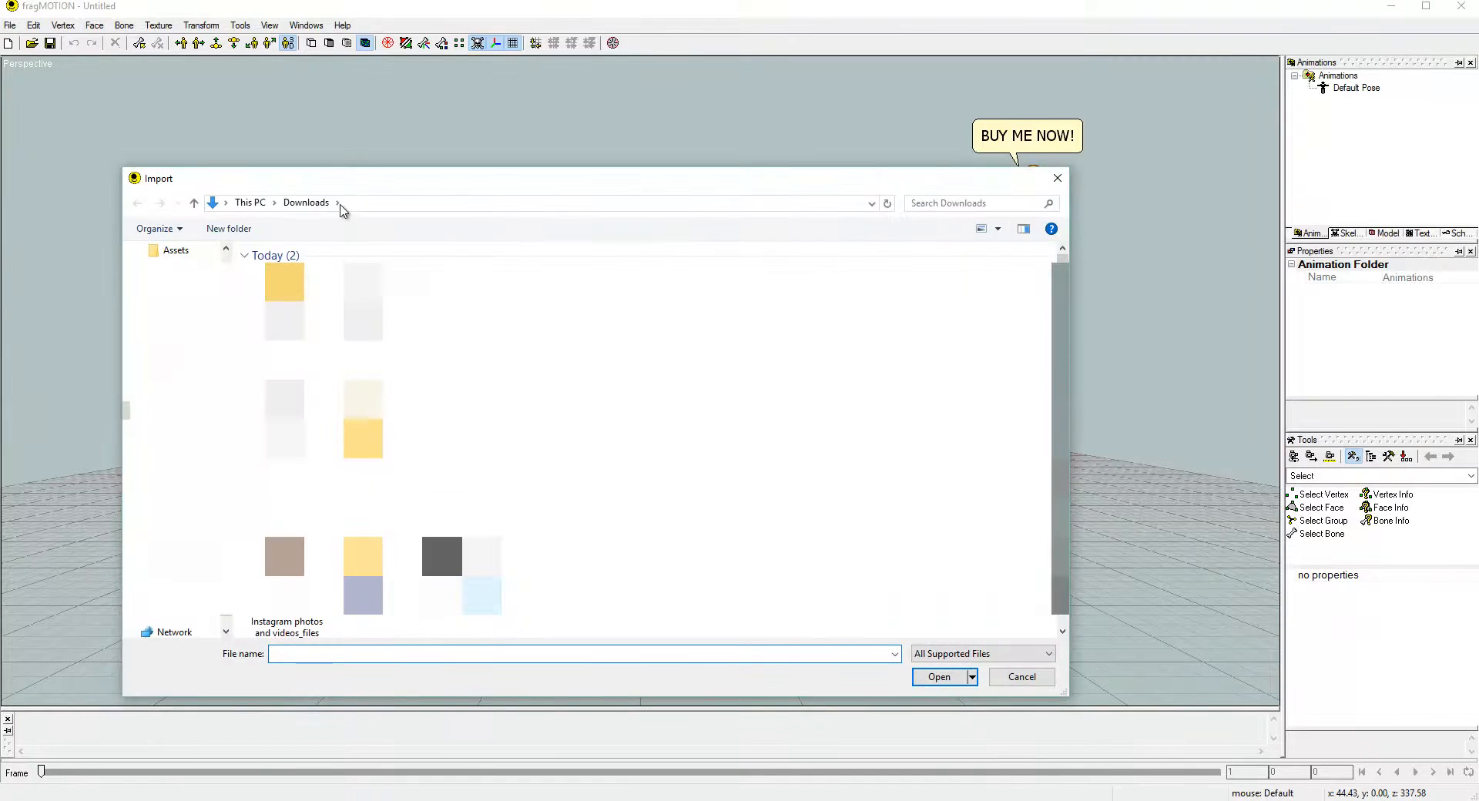
left_click(403, 204)
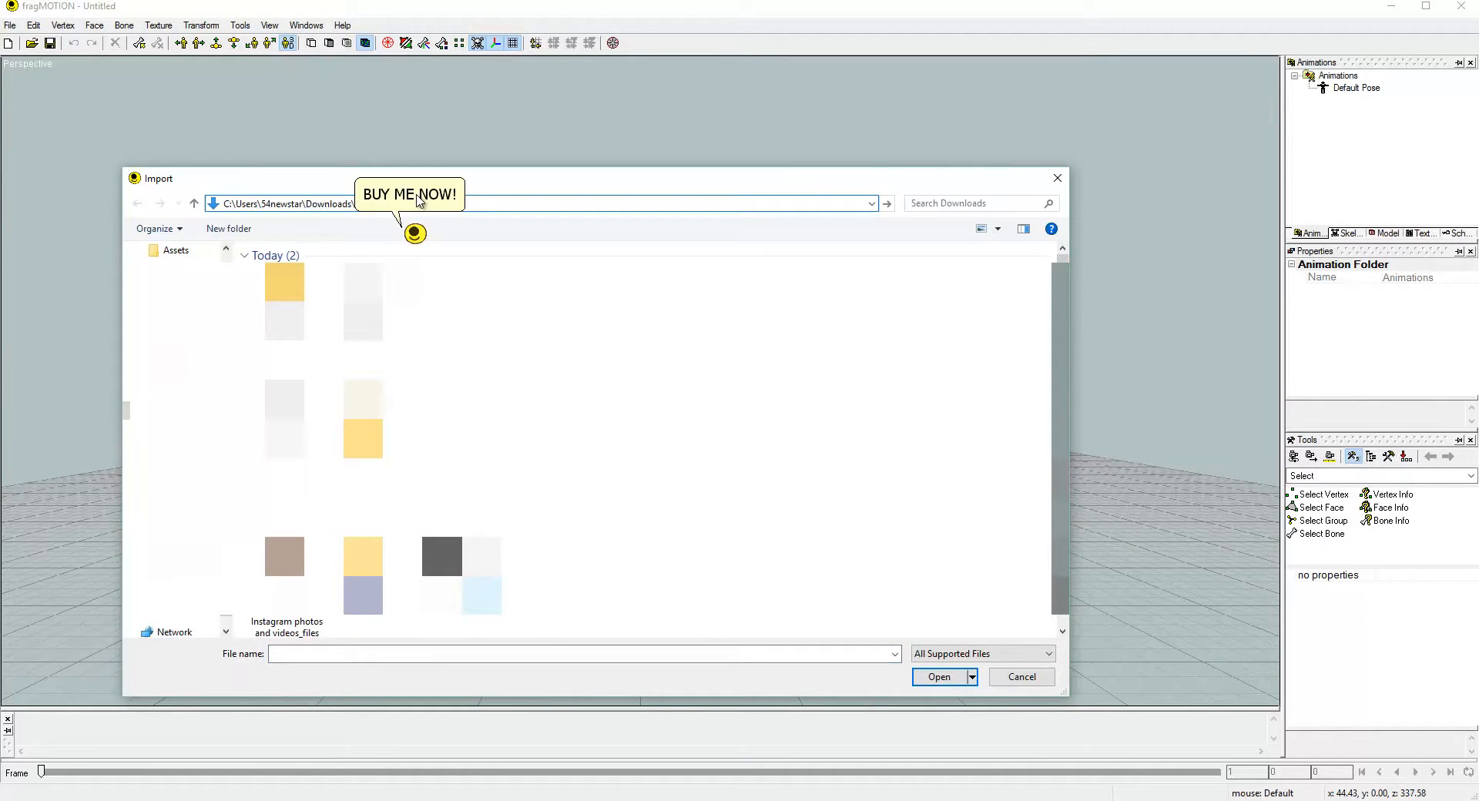
key("Return")
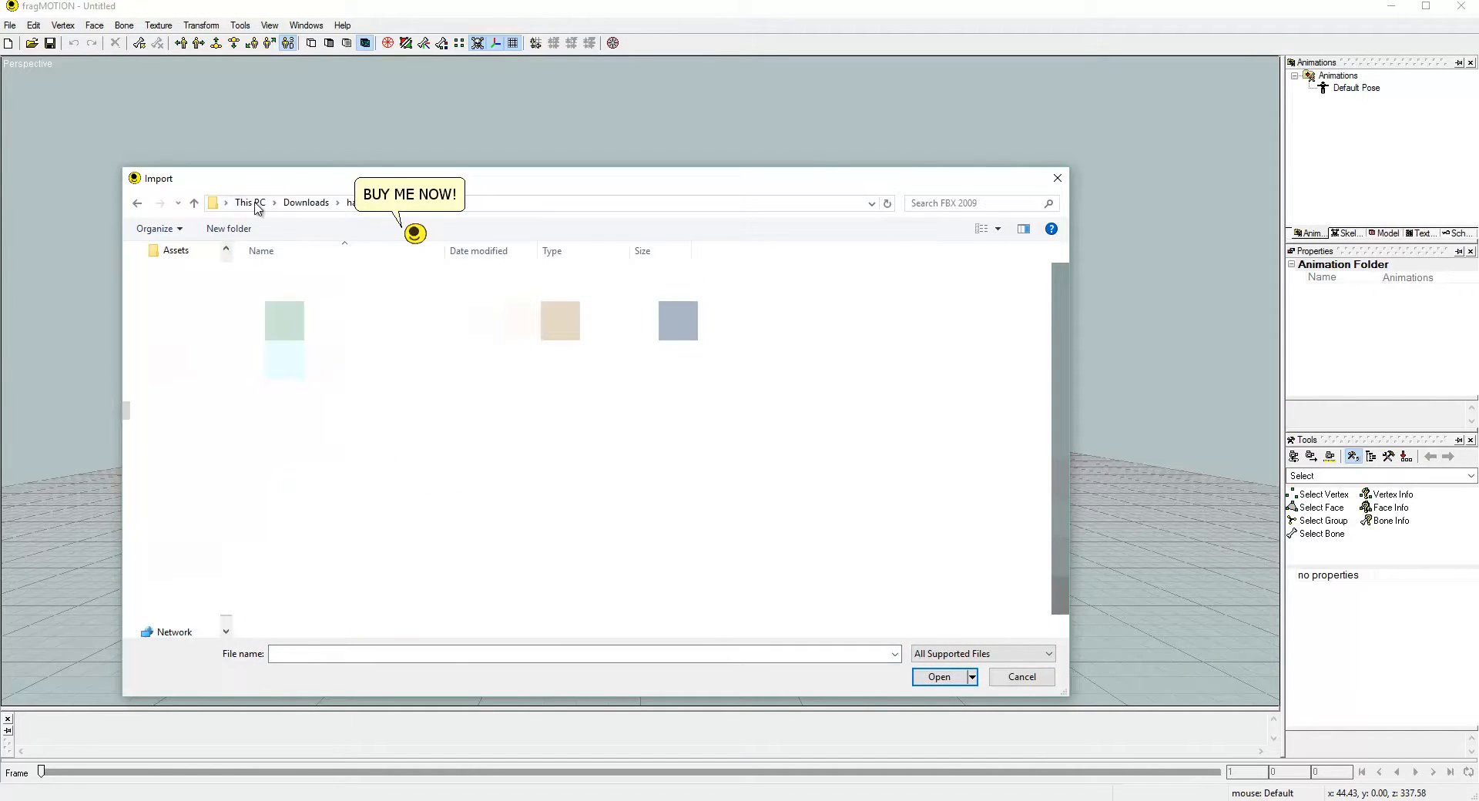
left_click_drag(732, 174, 654, 101)
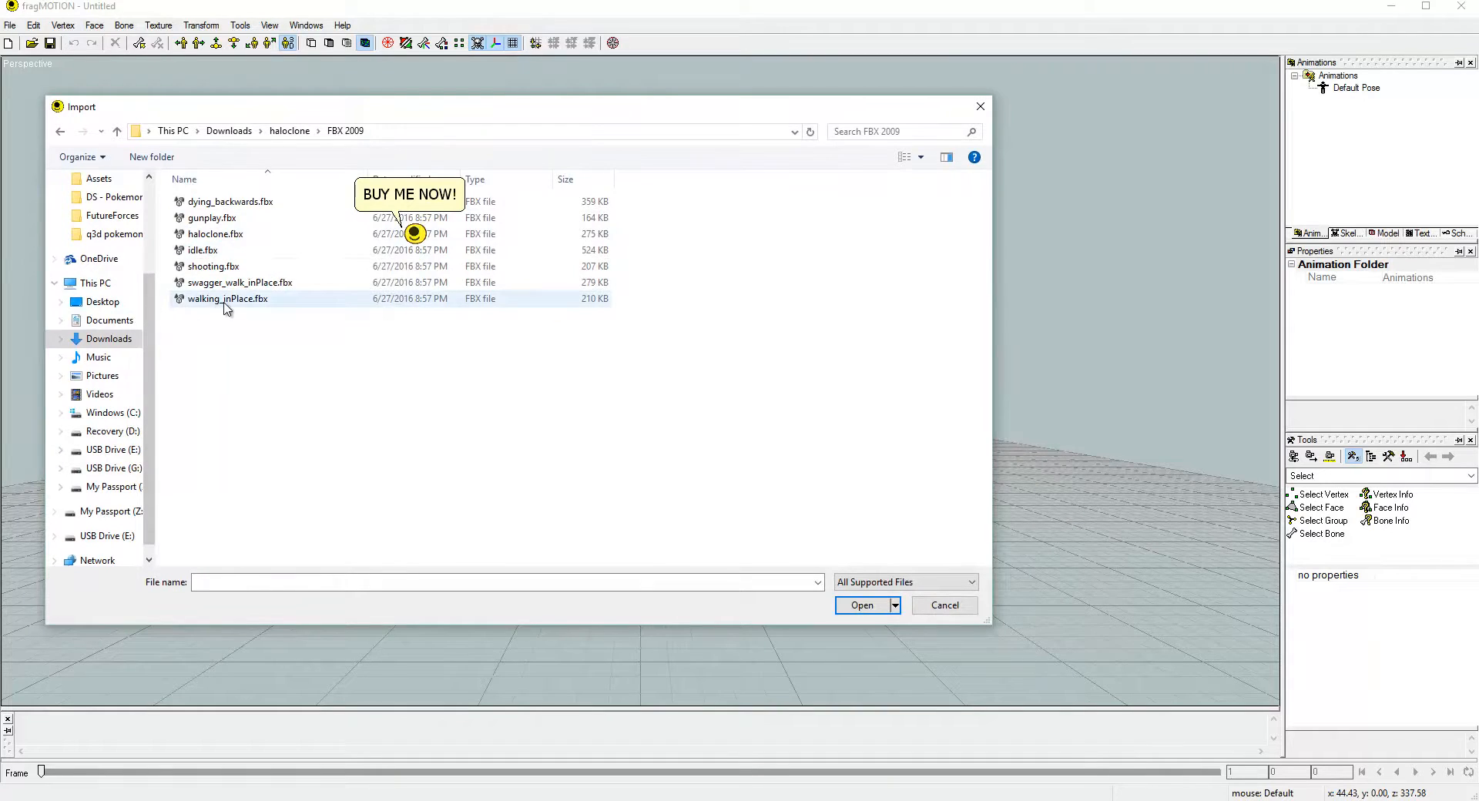
double_click(205, 235)
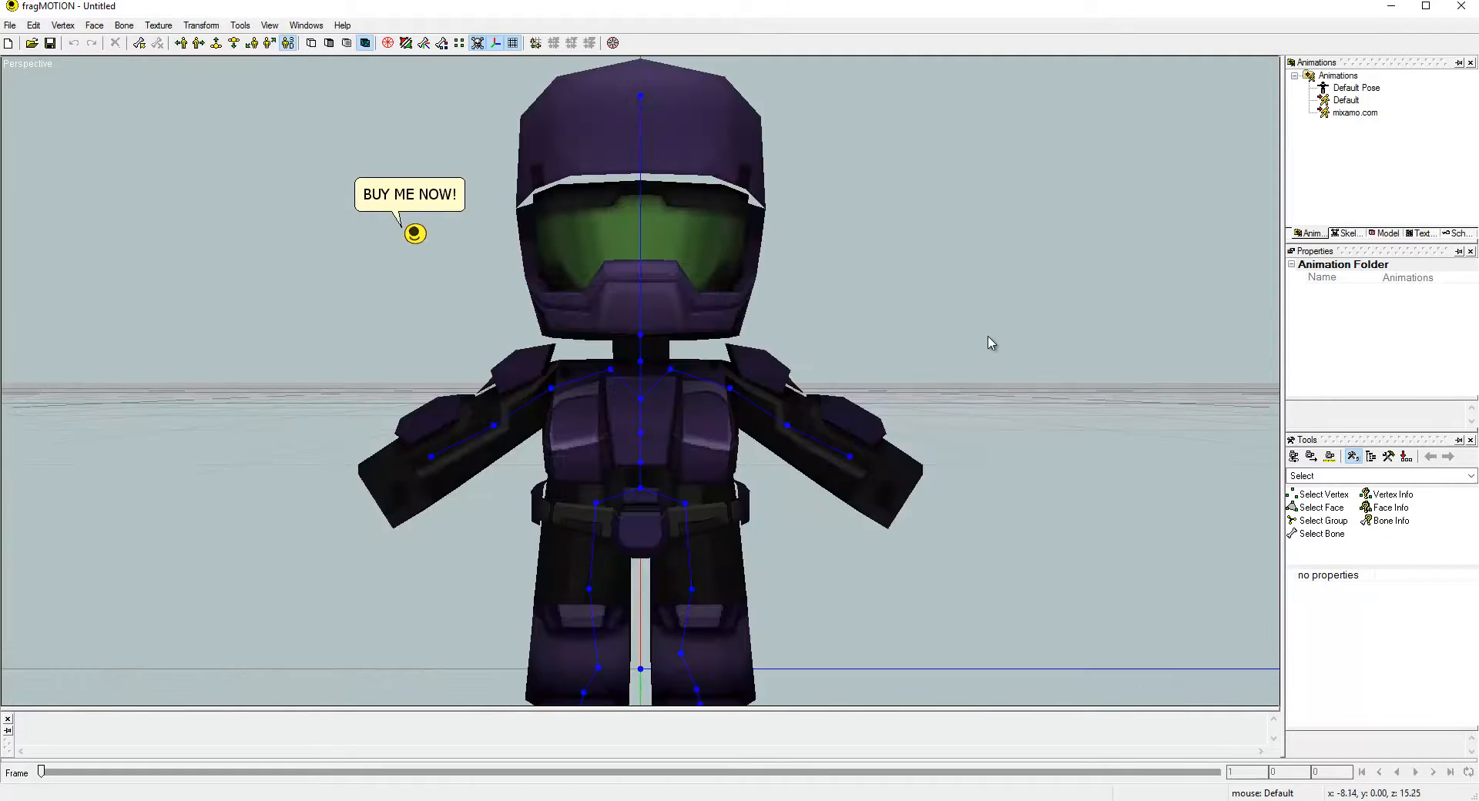
- Delete the imported Default animation and rename the mixamo.com animation to t_pose
scroll(978, 377, "up", 10)
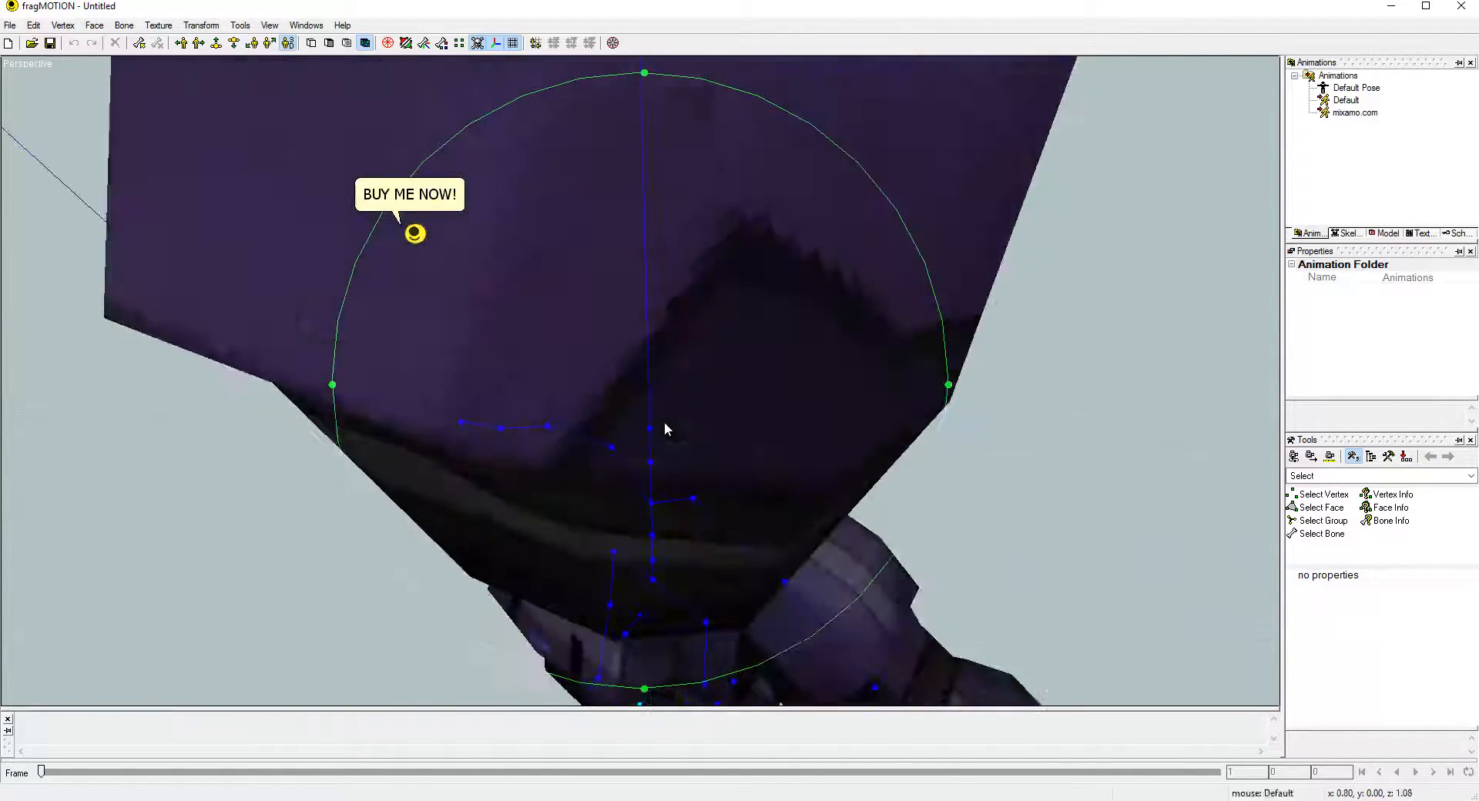
middle_click_drag(664, 422, 592, 380)
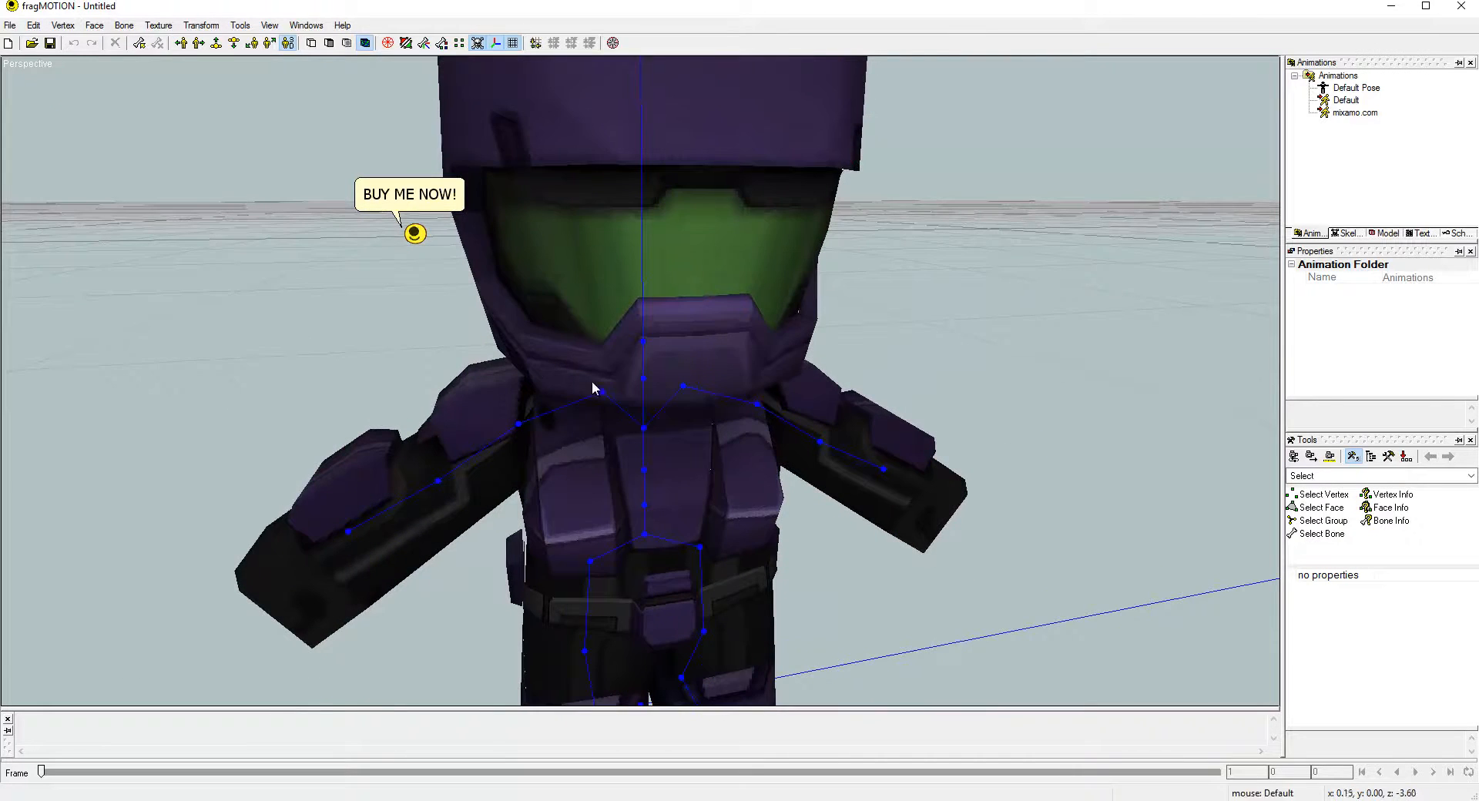
scroll(703, 430, "down", 4)
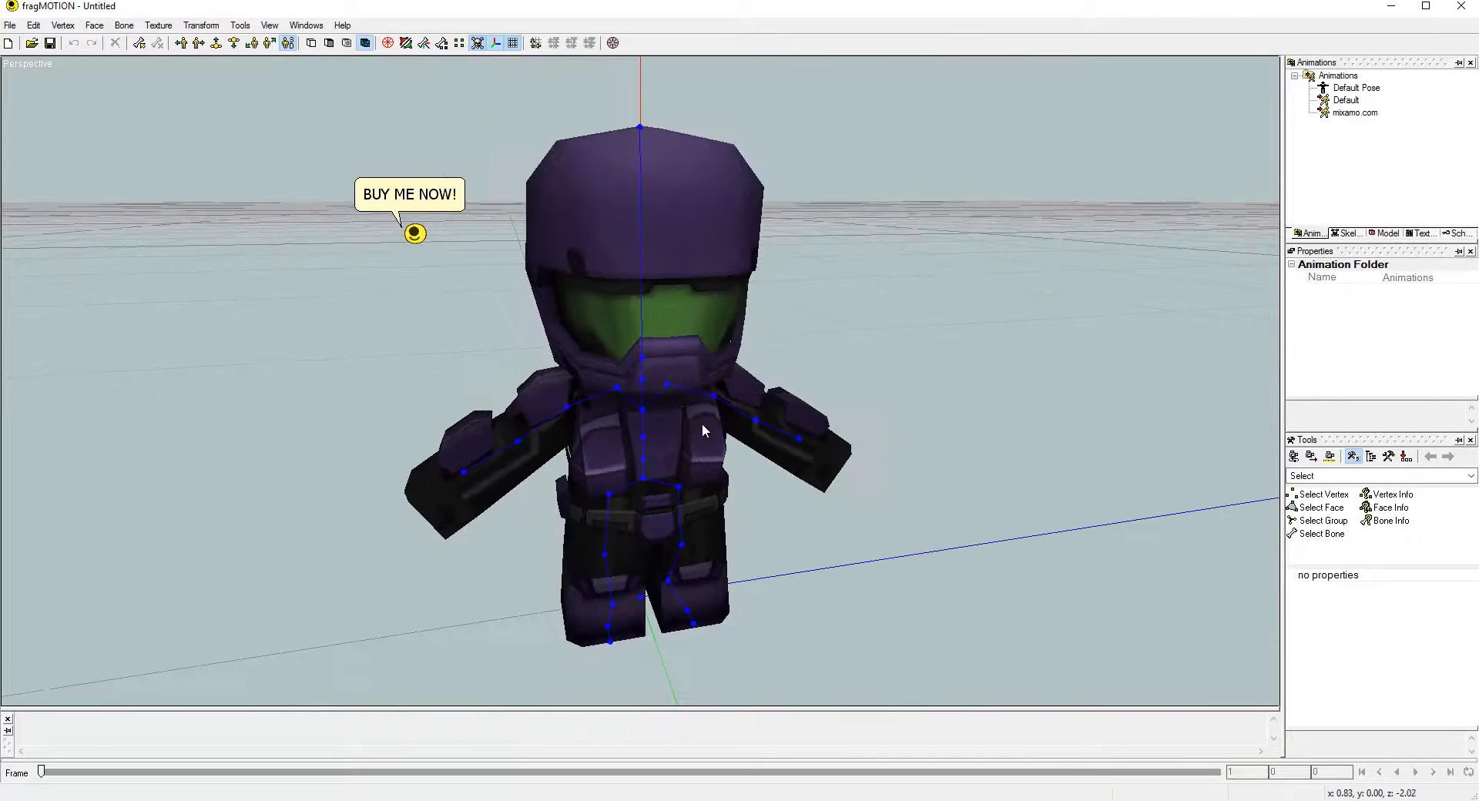
left_click(1355, 113)
left_click(1346, 100)
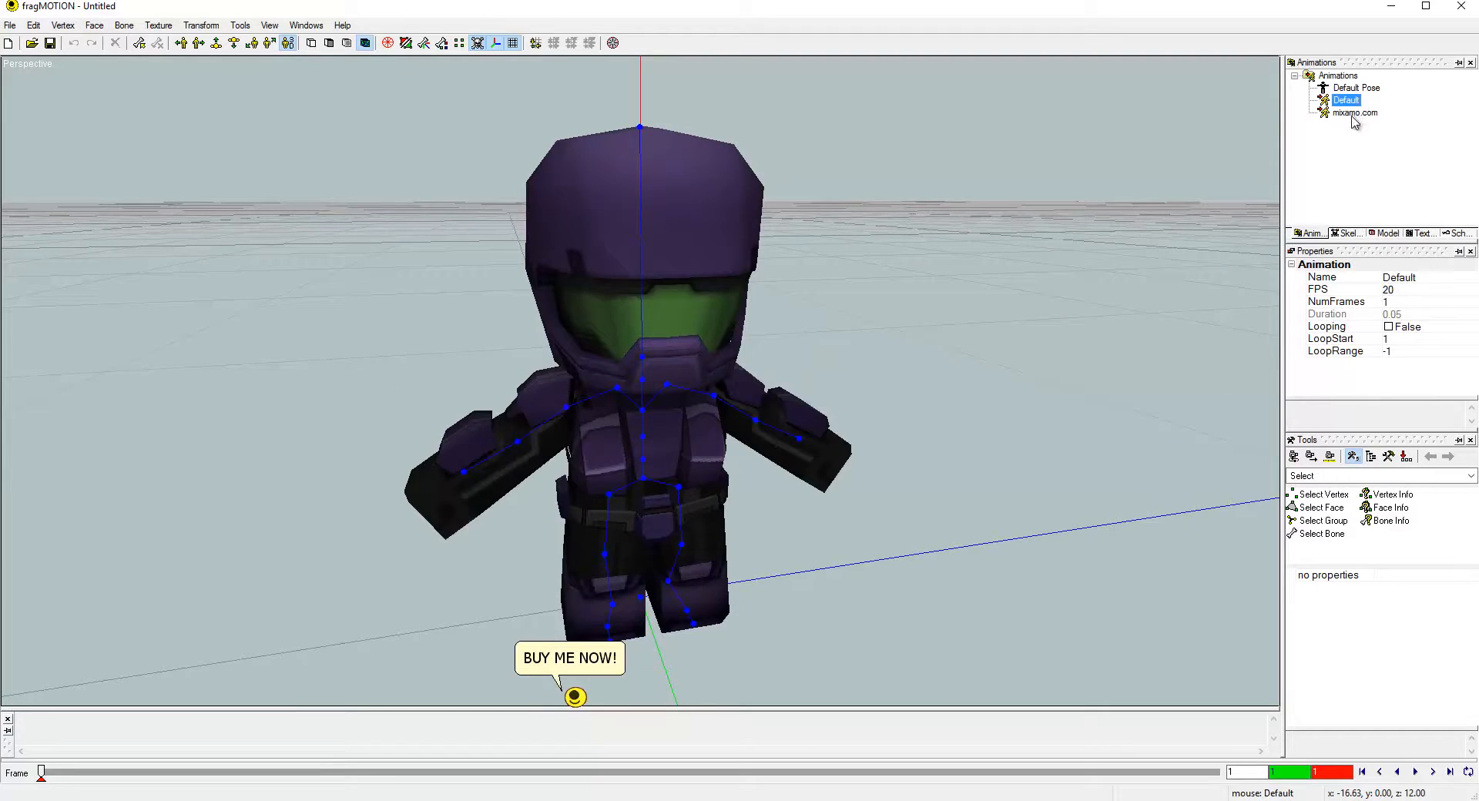
left_click(1356, 113)
left_click(1346, 101)
key("Delete")
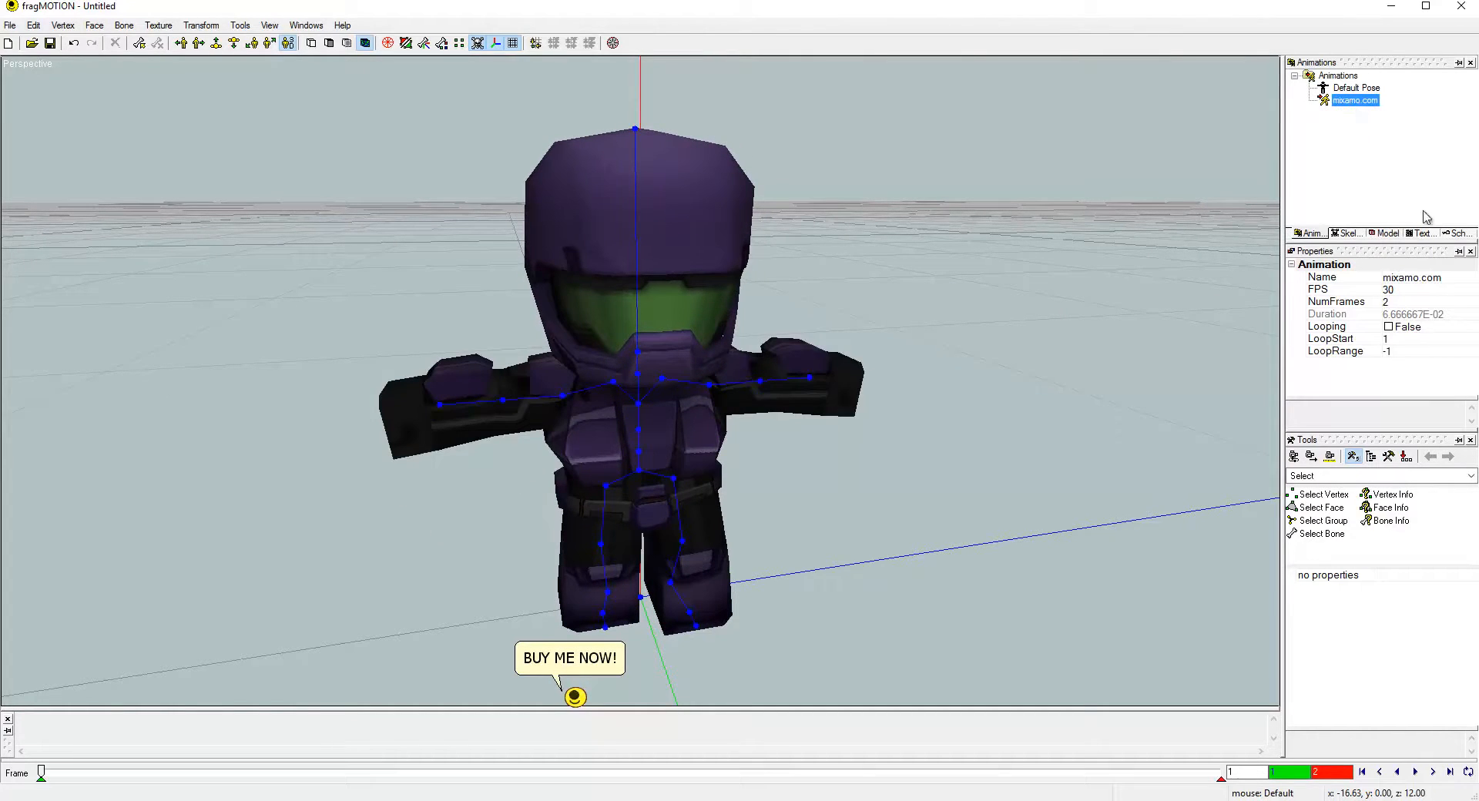
left_click(1436, 278)
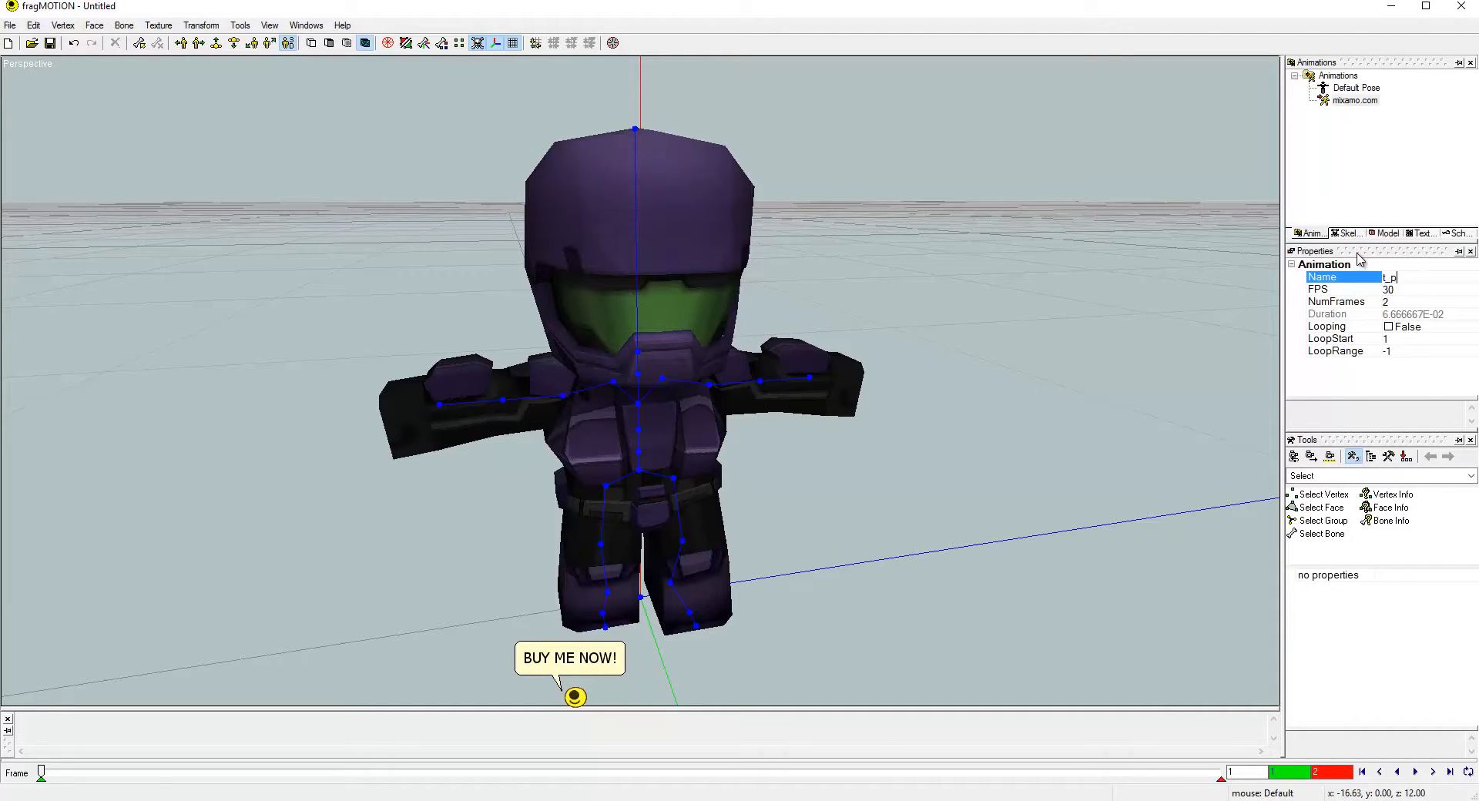
left_click(1366, 620)
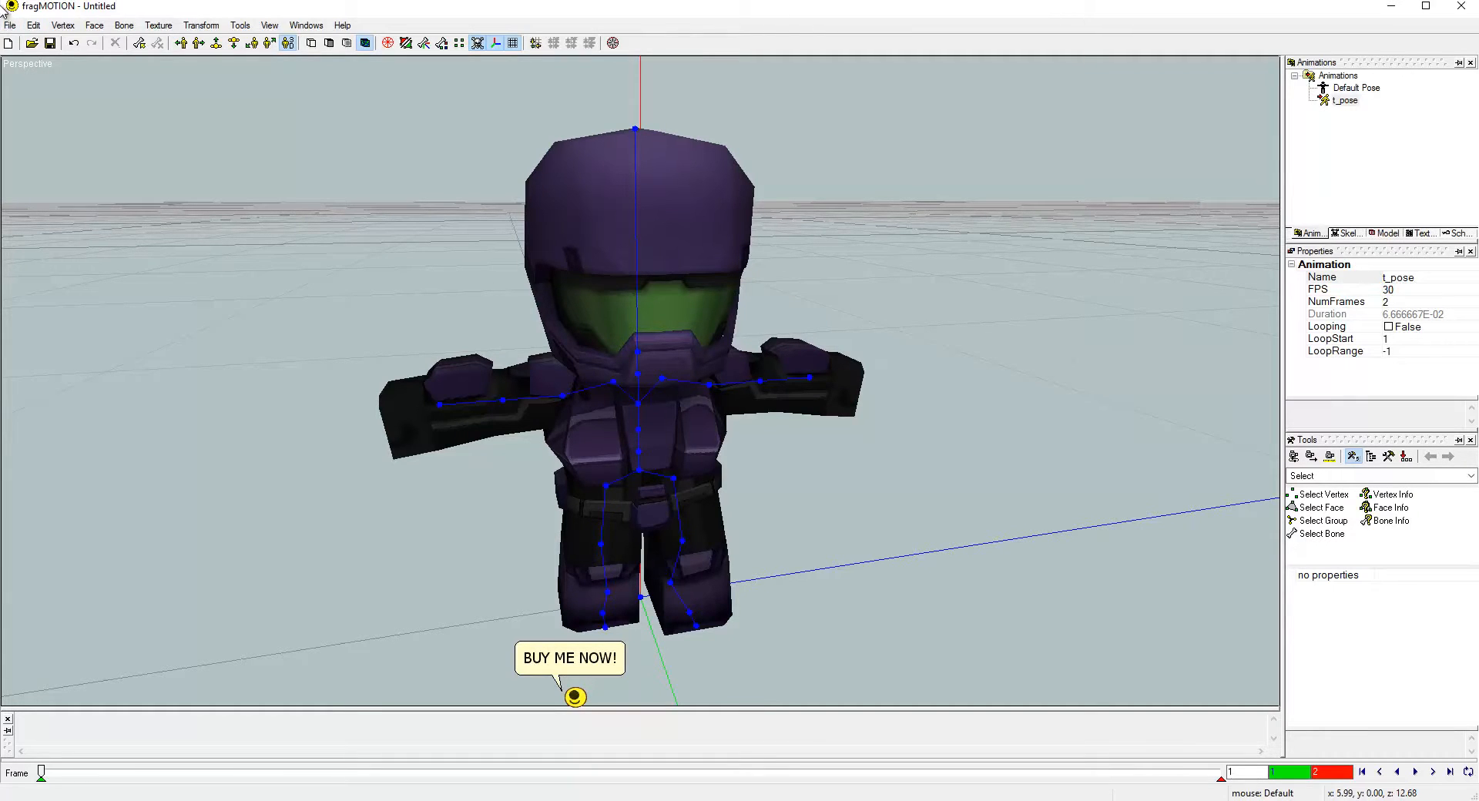
- Merge the Default and mixamo.com animations from idle.fbx into the model, matching bones by name with exact comparison
left_click(10, 24)
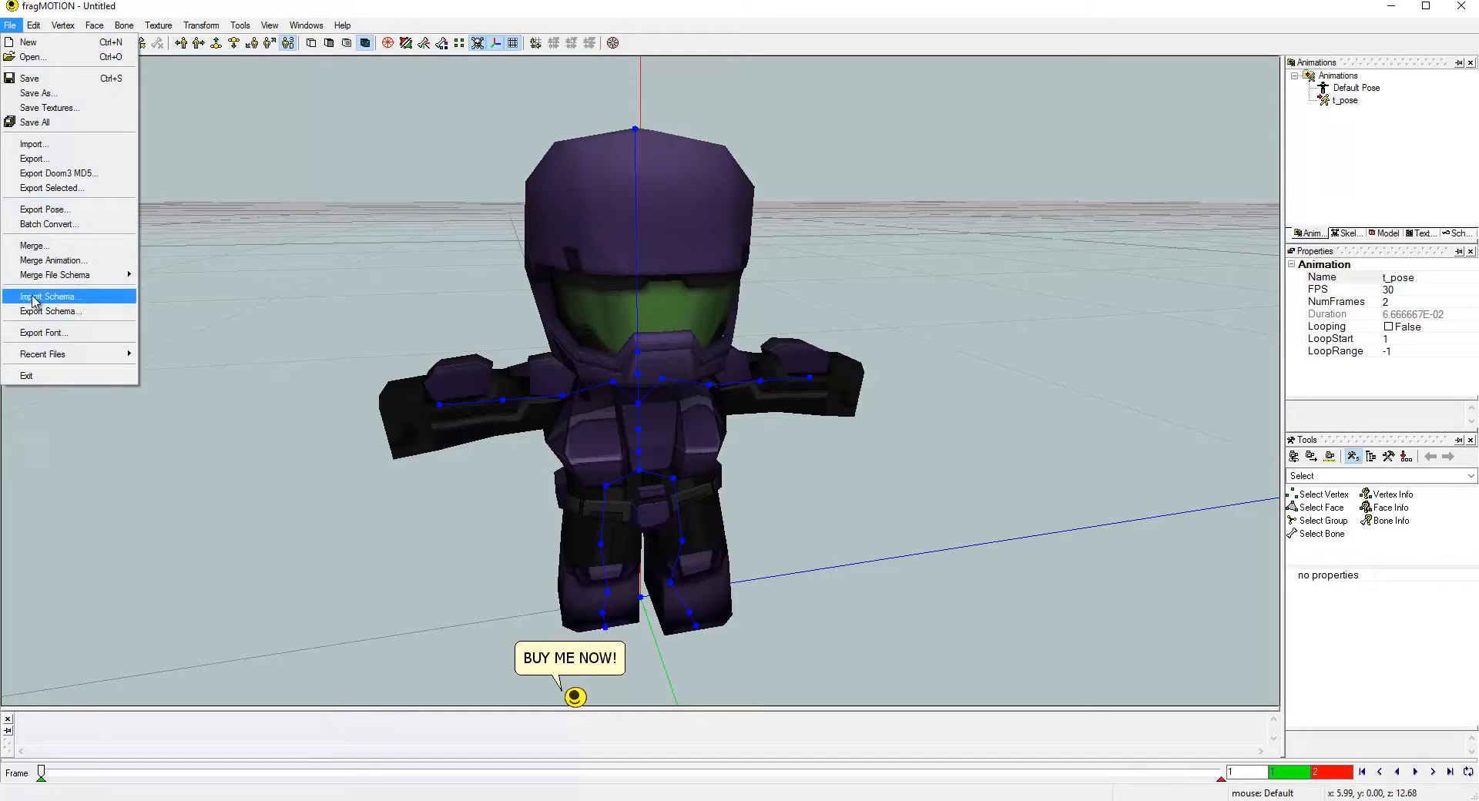
left_click(71, 261)
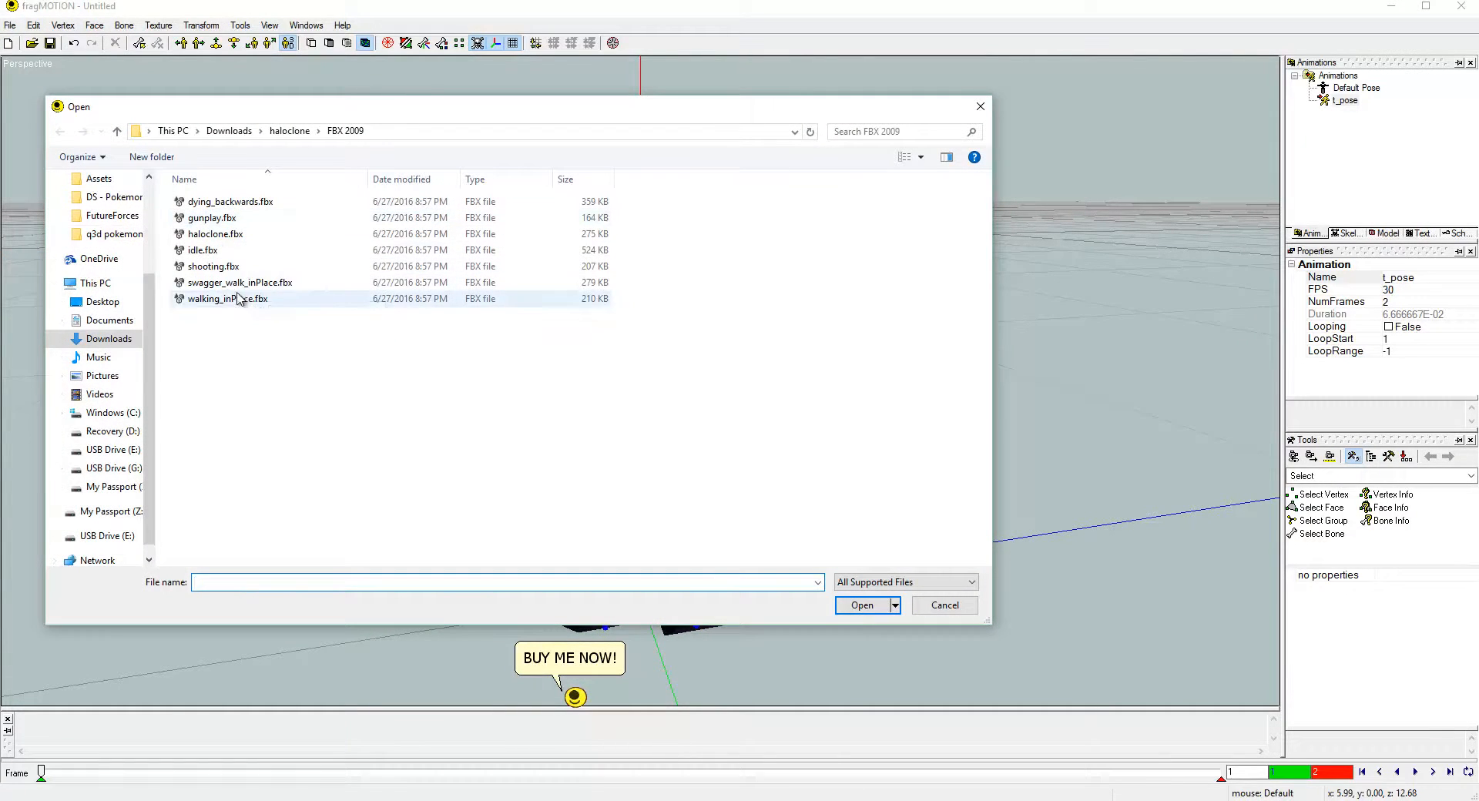
left_click(215, 253)
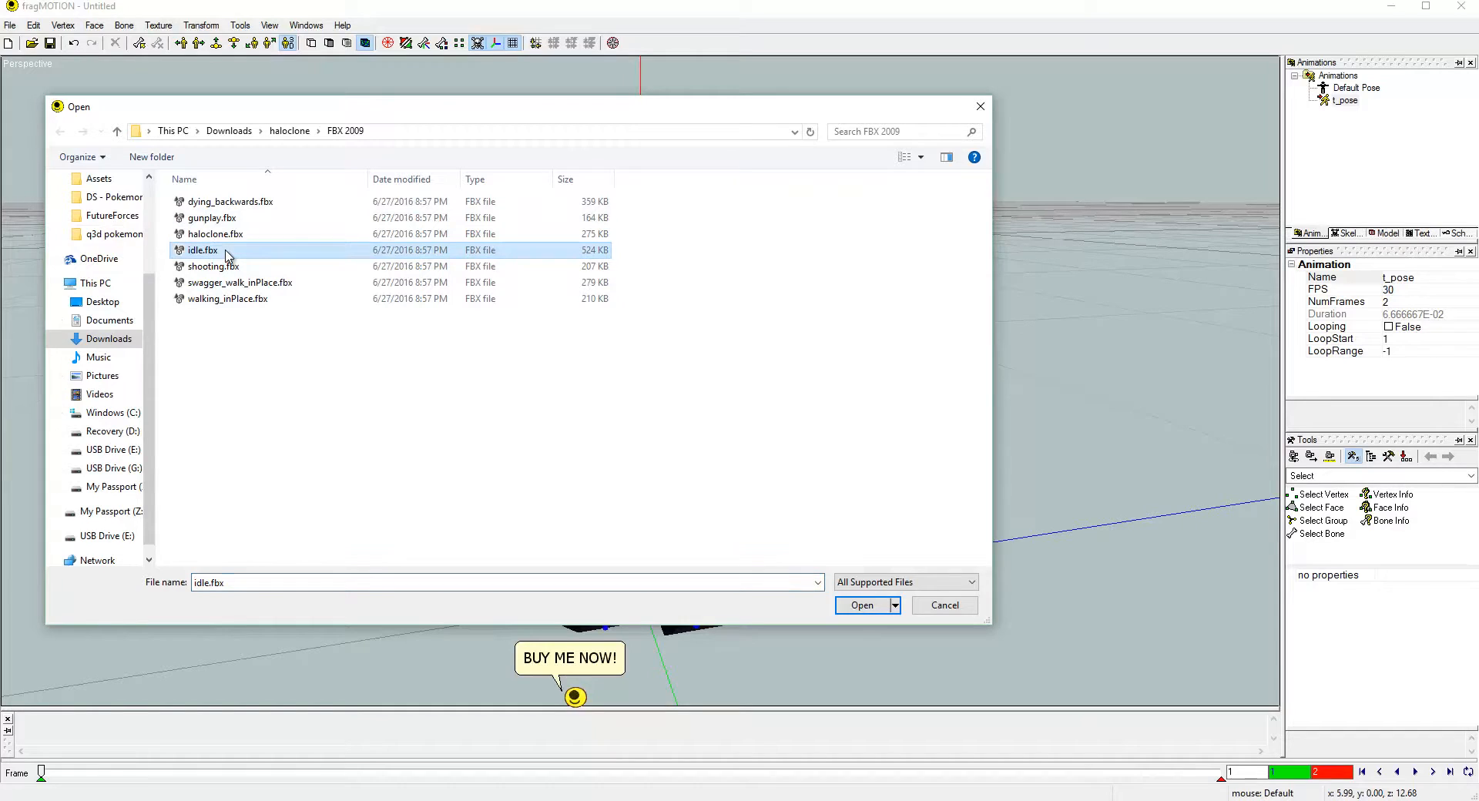
right_click(207, 246)
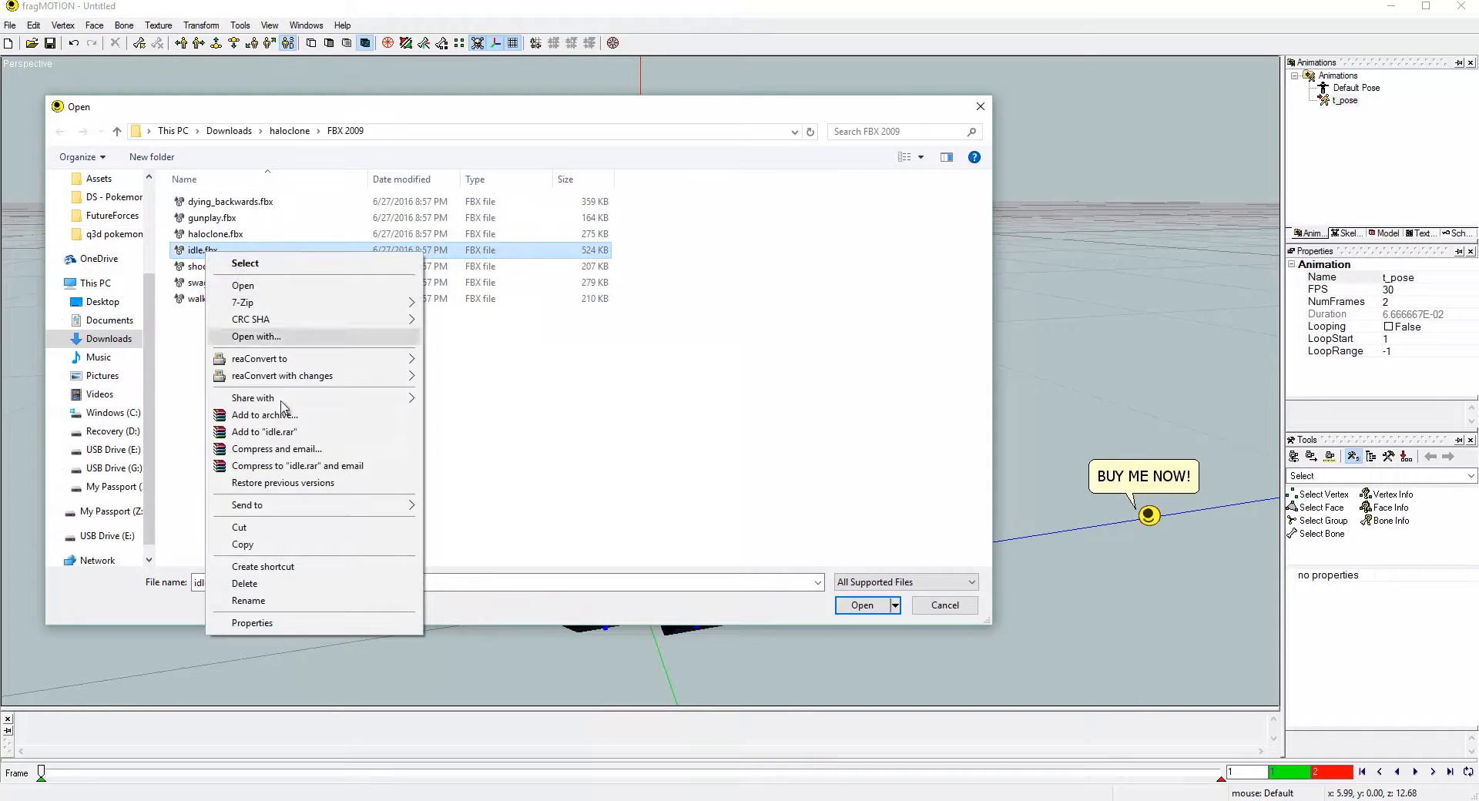
left_click(246, 600)
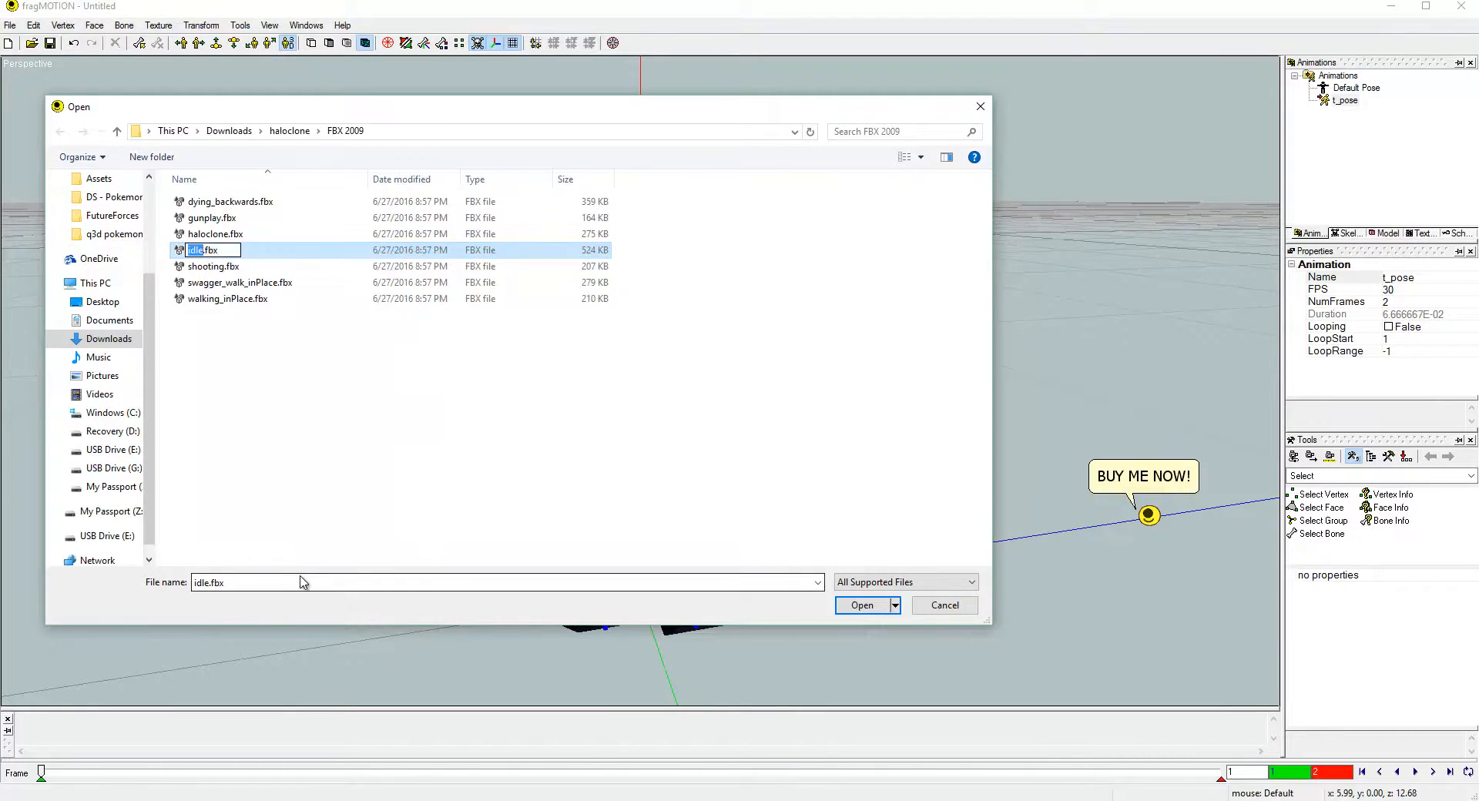
left_click(857, 606)
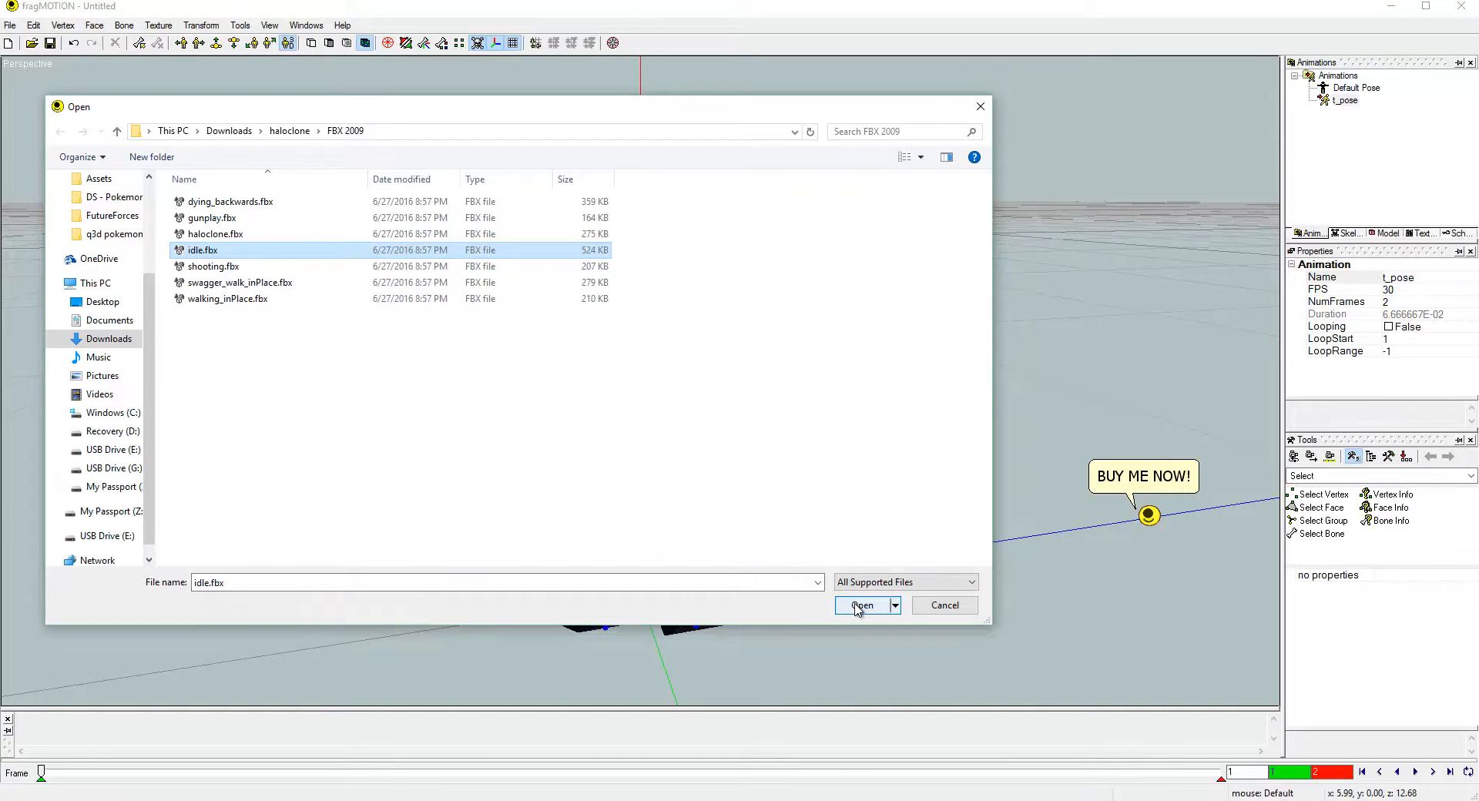
left_click(862, 606)
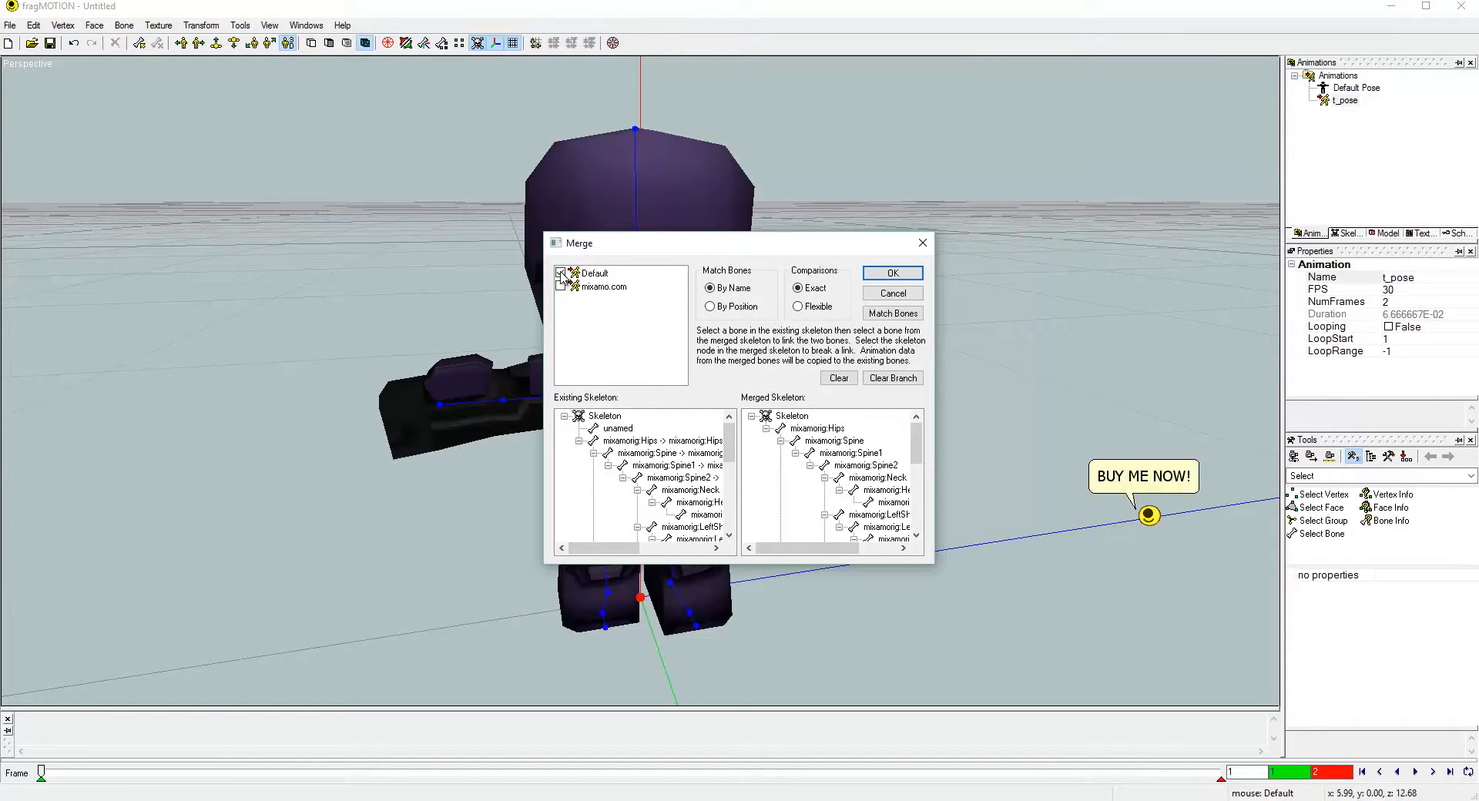
left_click(893, 276)
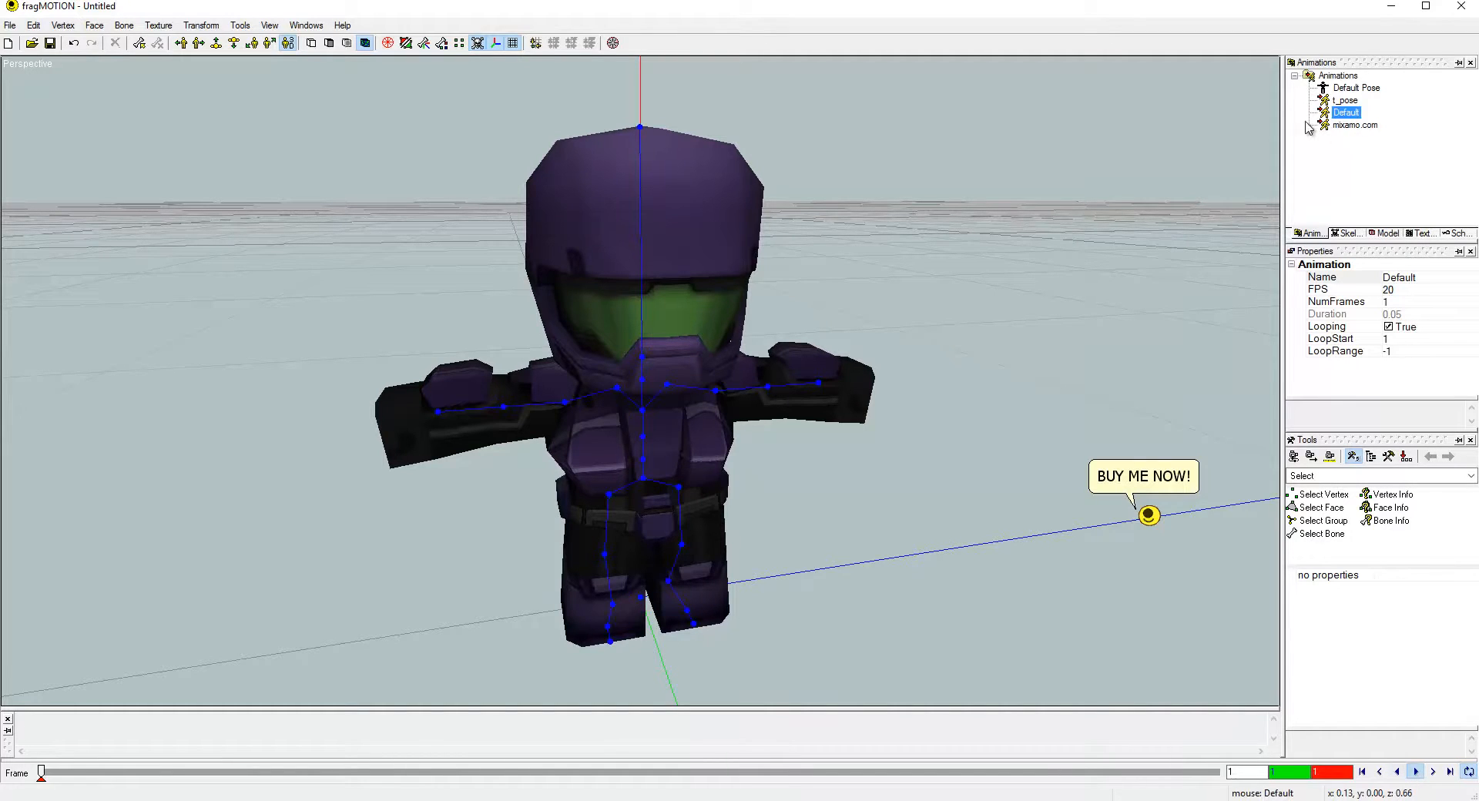
- Delete the Default animation that was merged from idle.fbx
right_click(1344, 116)
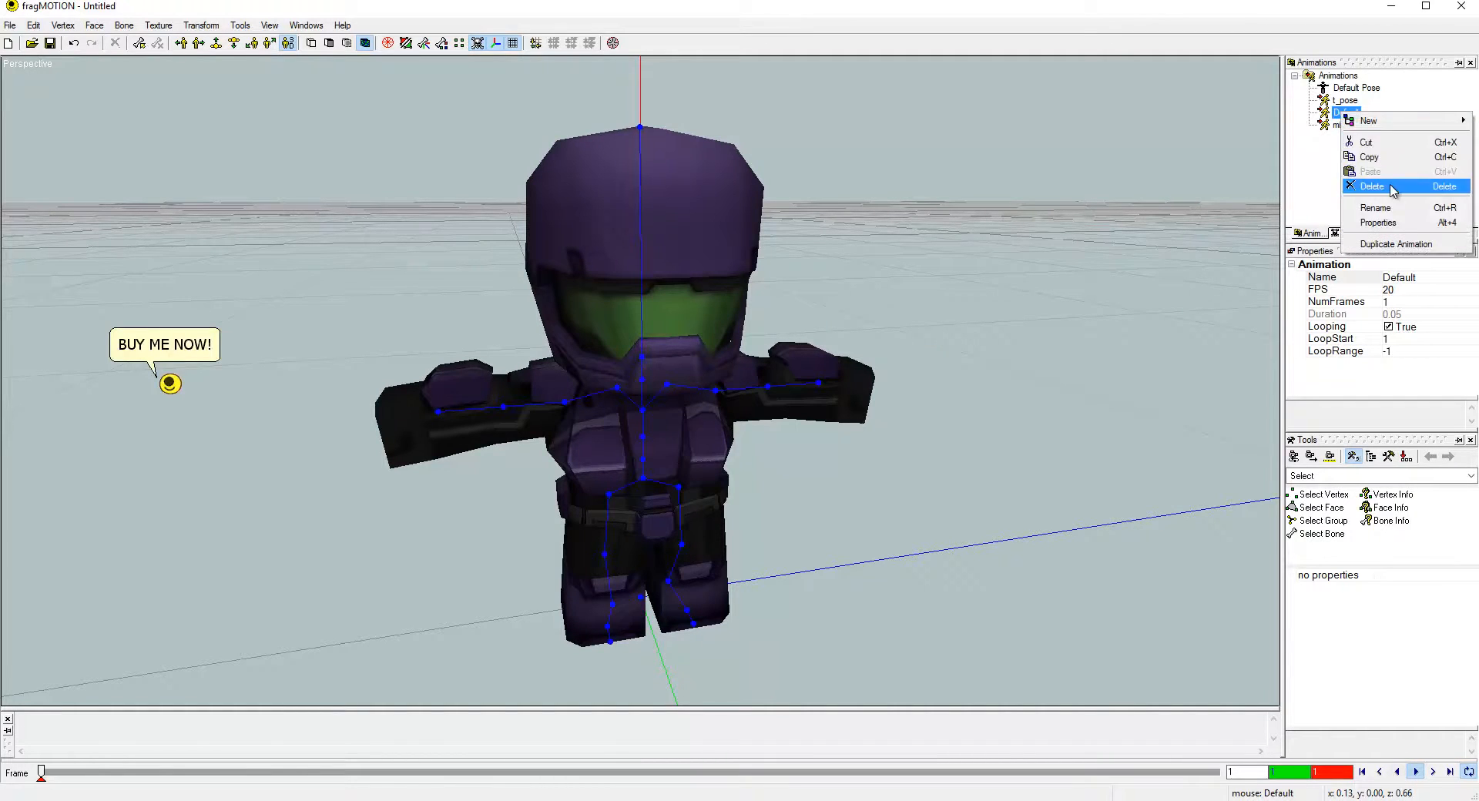
left_click(1391, 189)
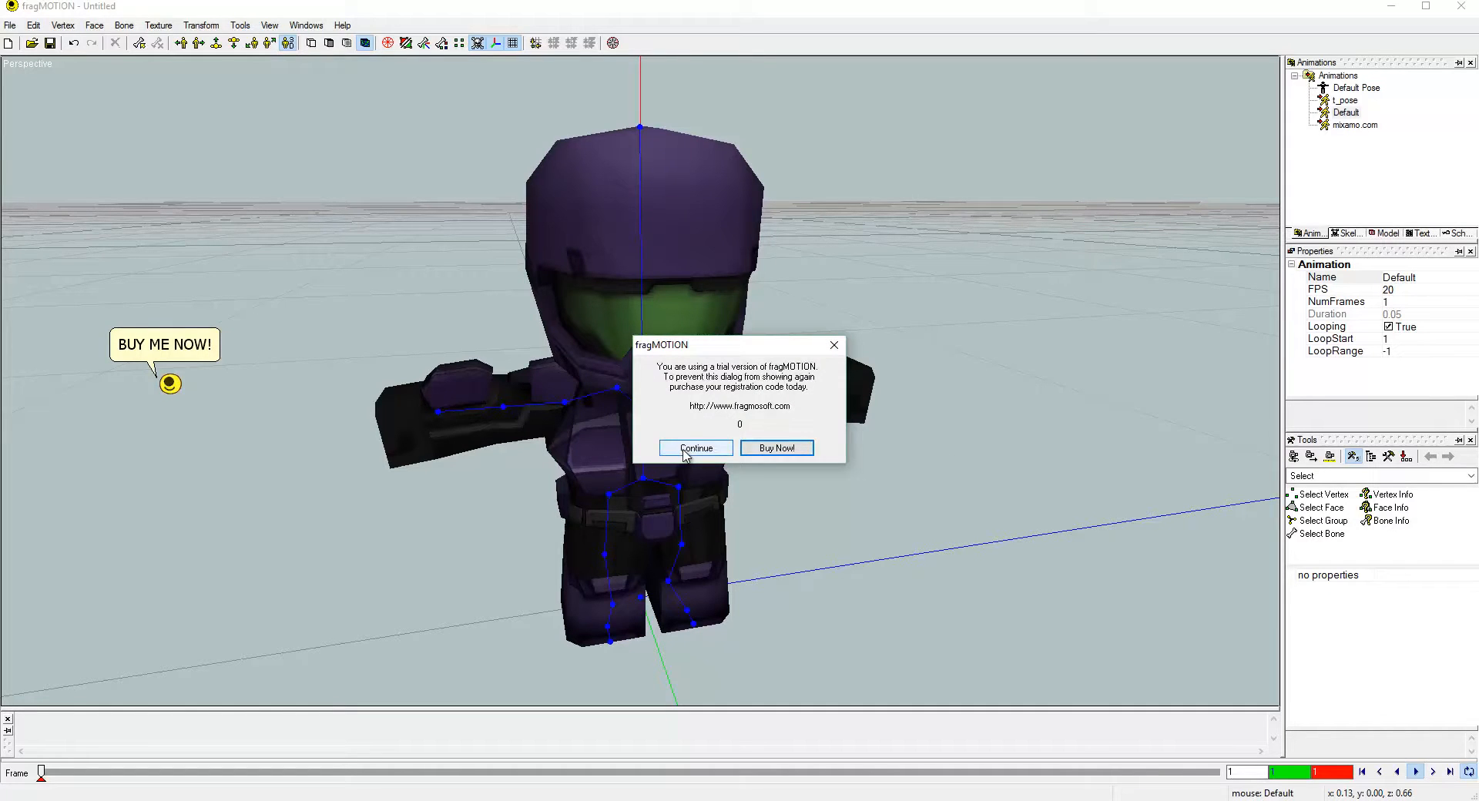
left_click(688, 449)
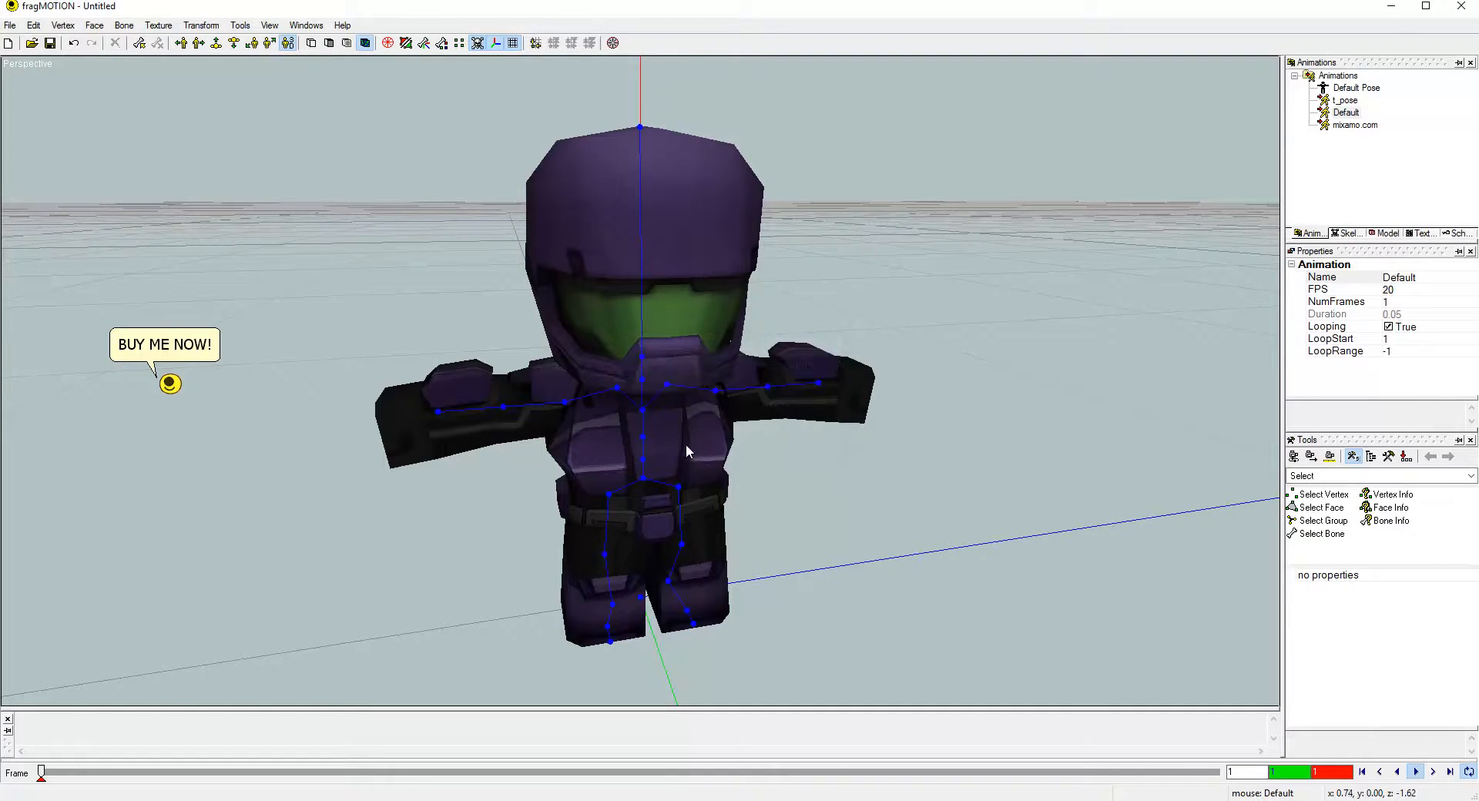
right_click(1346, 116)
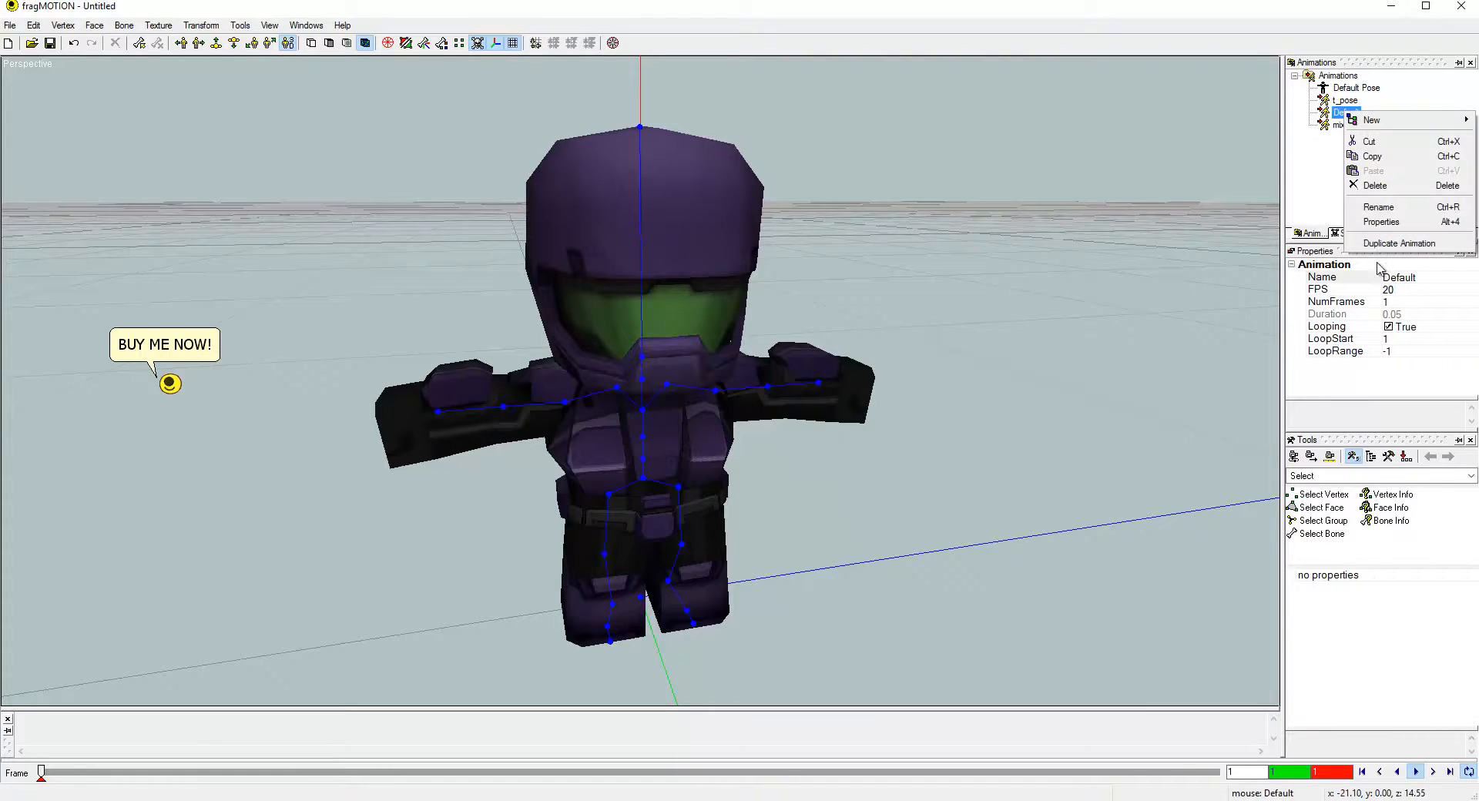
left_click(1391, 186)
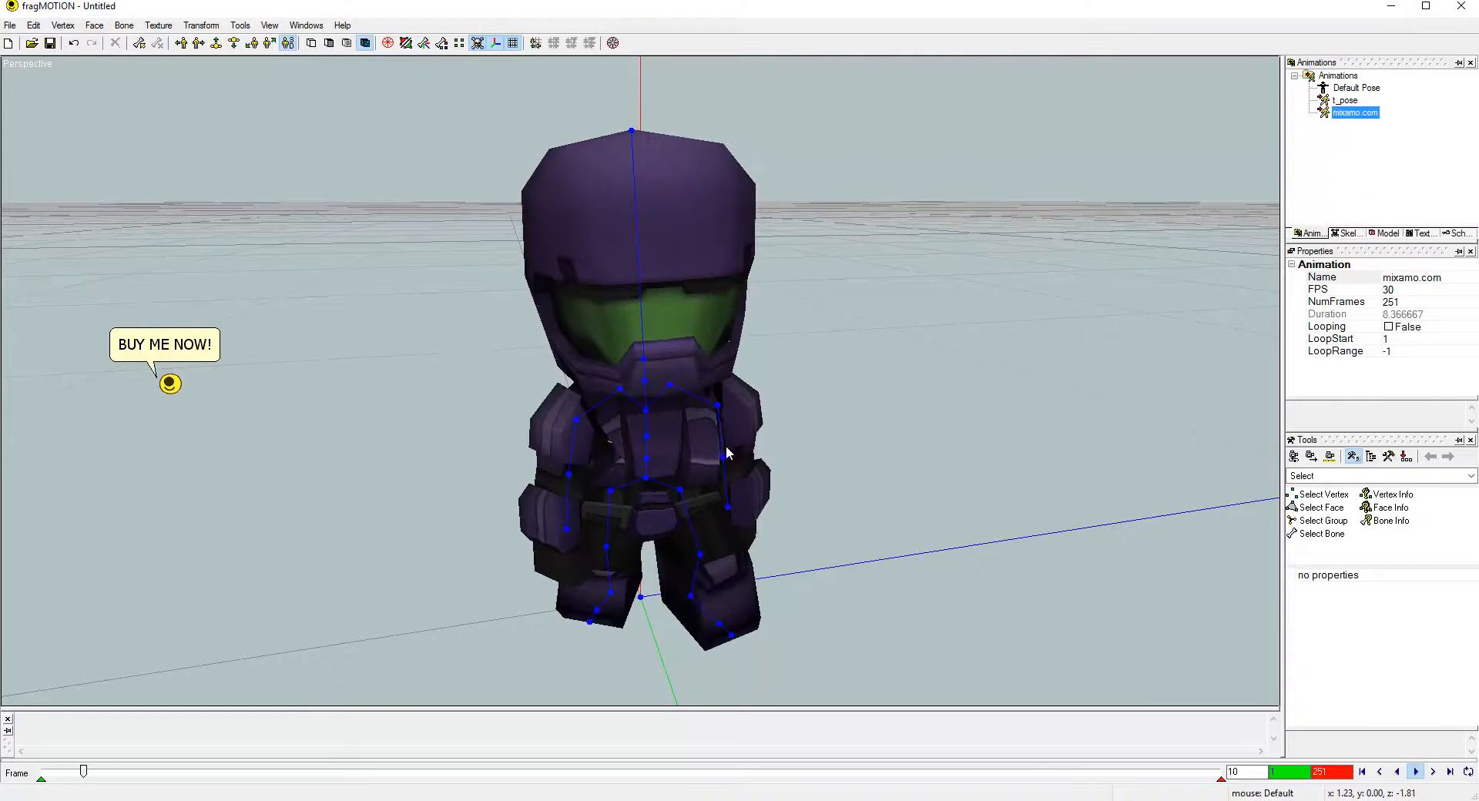
- Rename the merged mixamo.com animation to idle
left_click(1355, 115)
left_click(1322, 277)
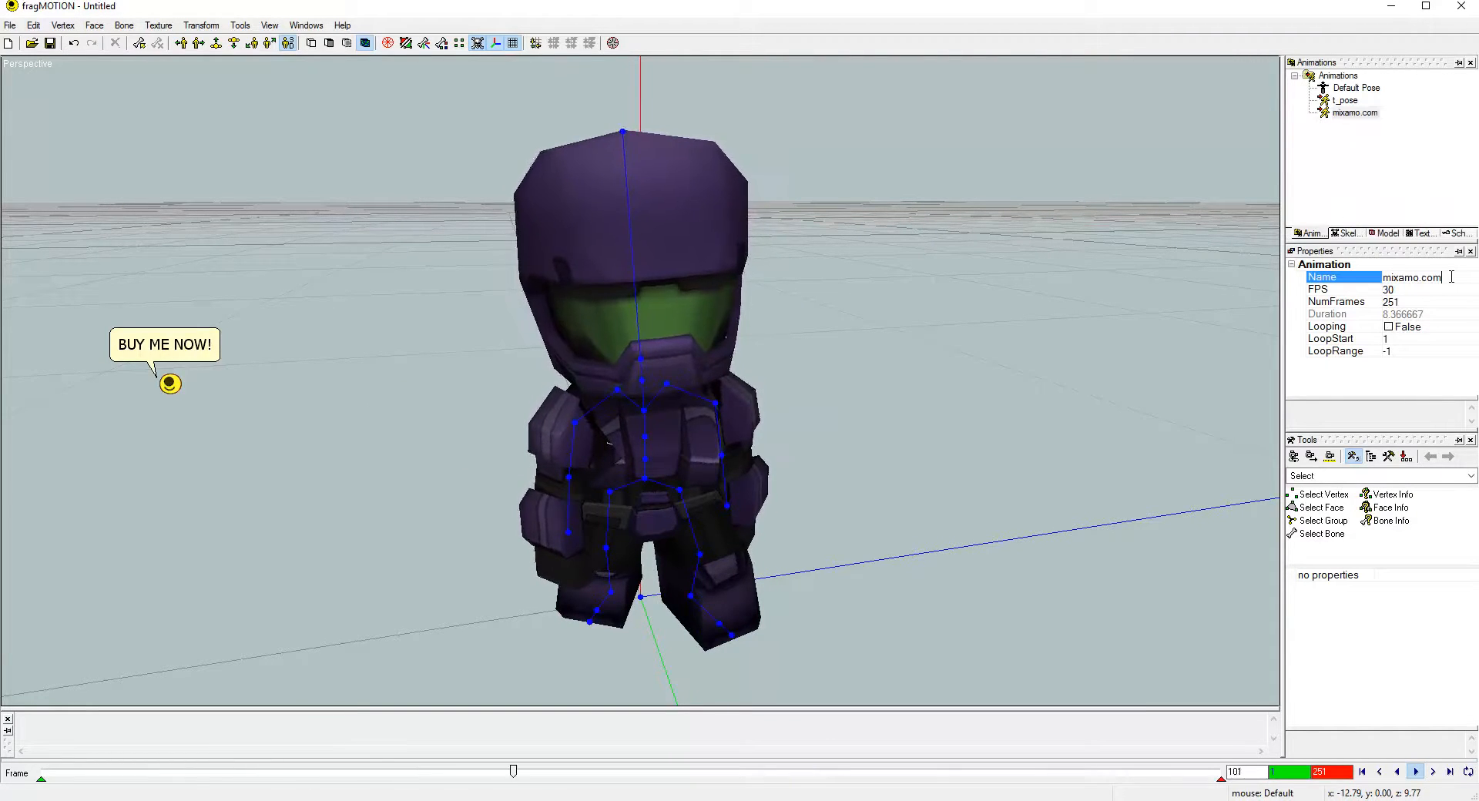
type("idle")
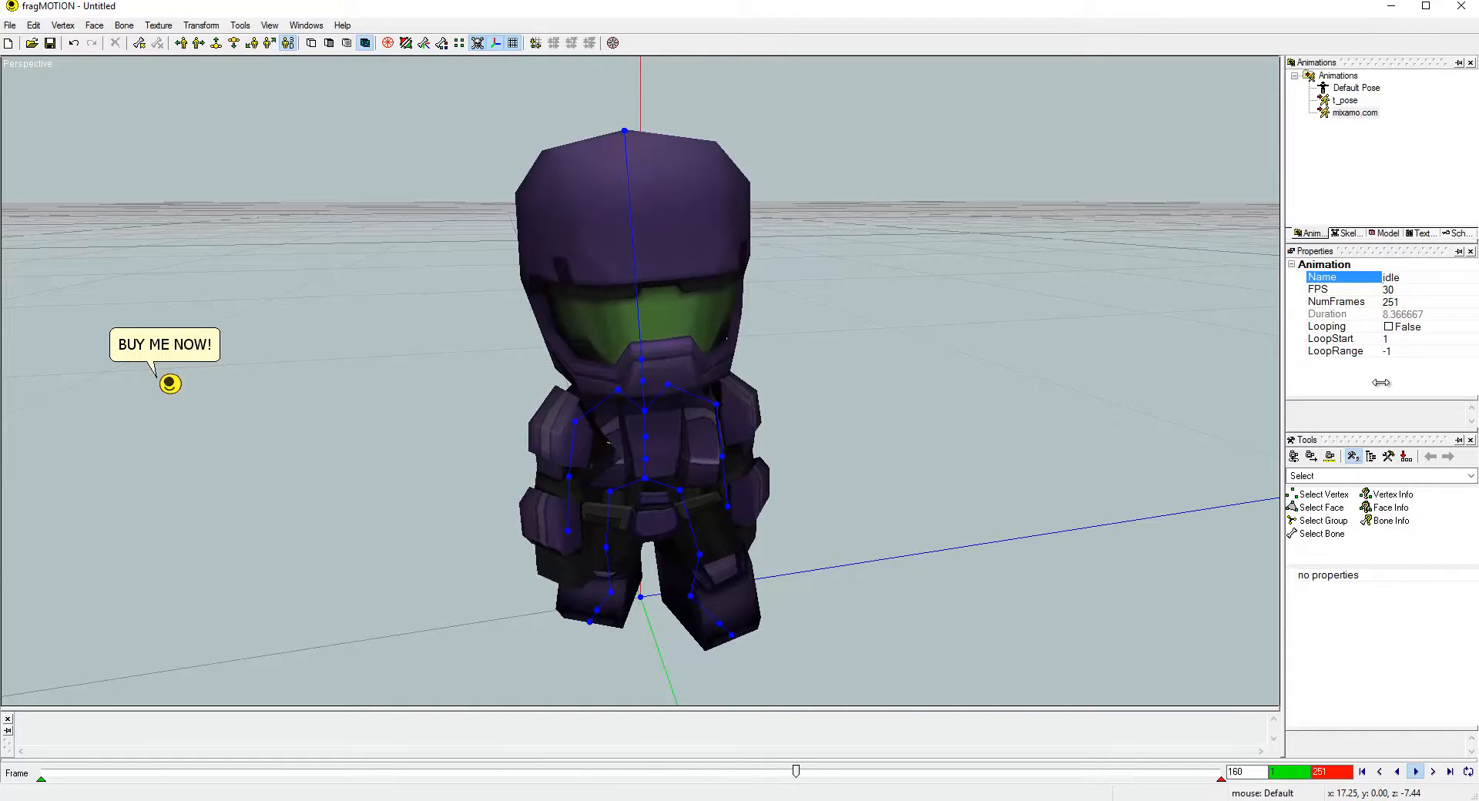
key("Return")
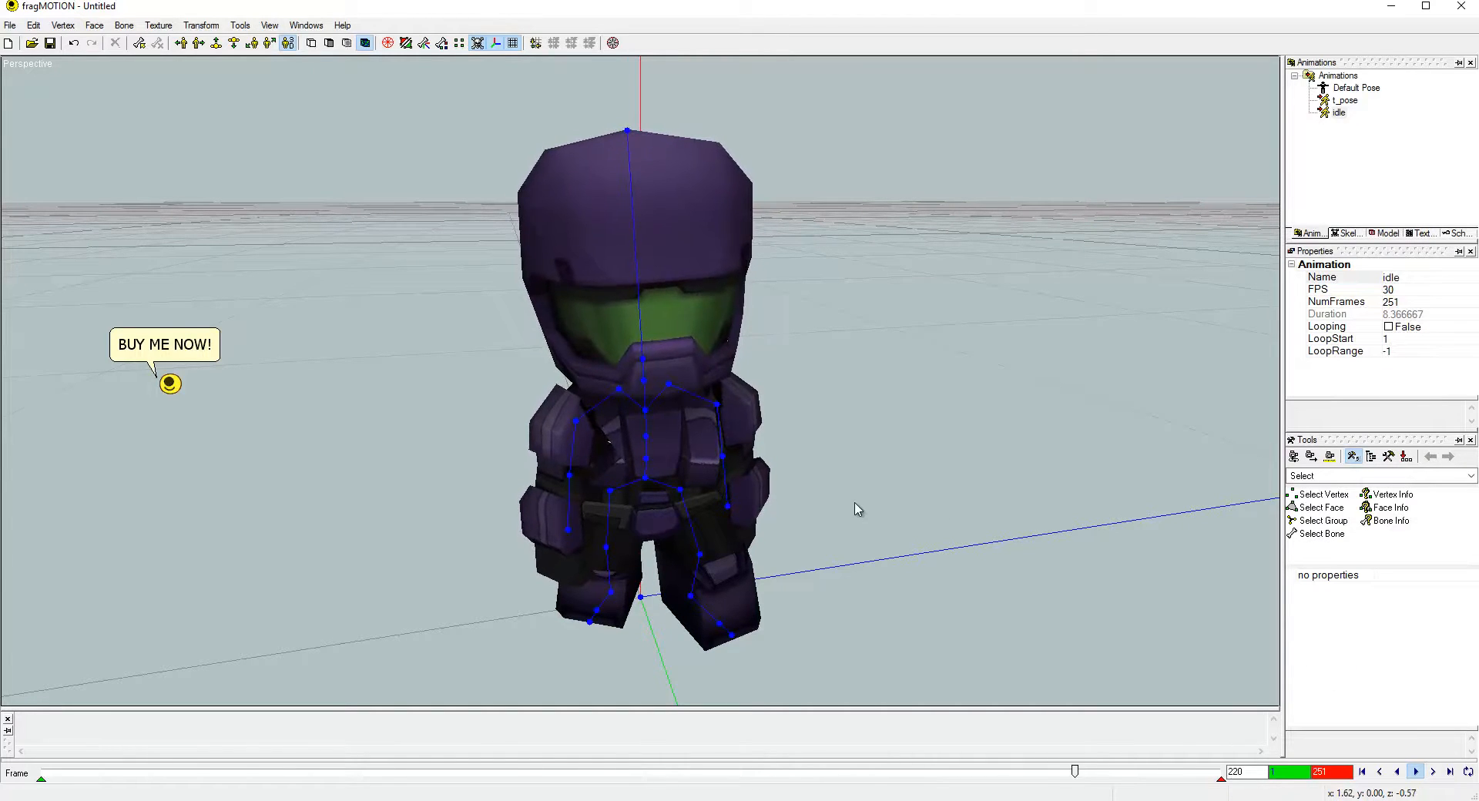
- Turn on looping for the idle animation and play it back on the character
middle_click_drag(855, 508, 947, 505)
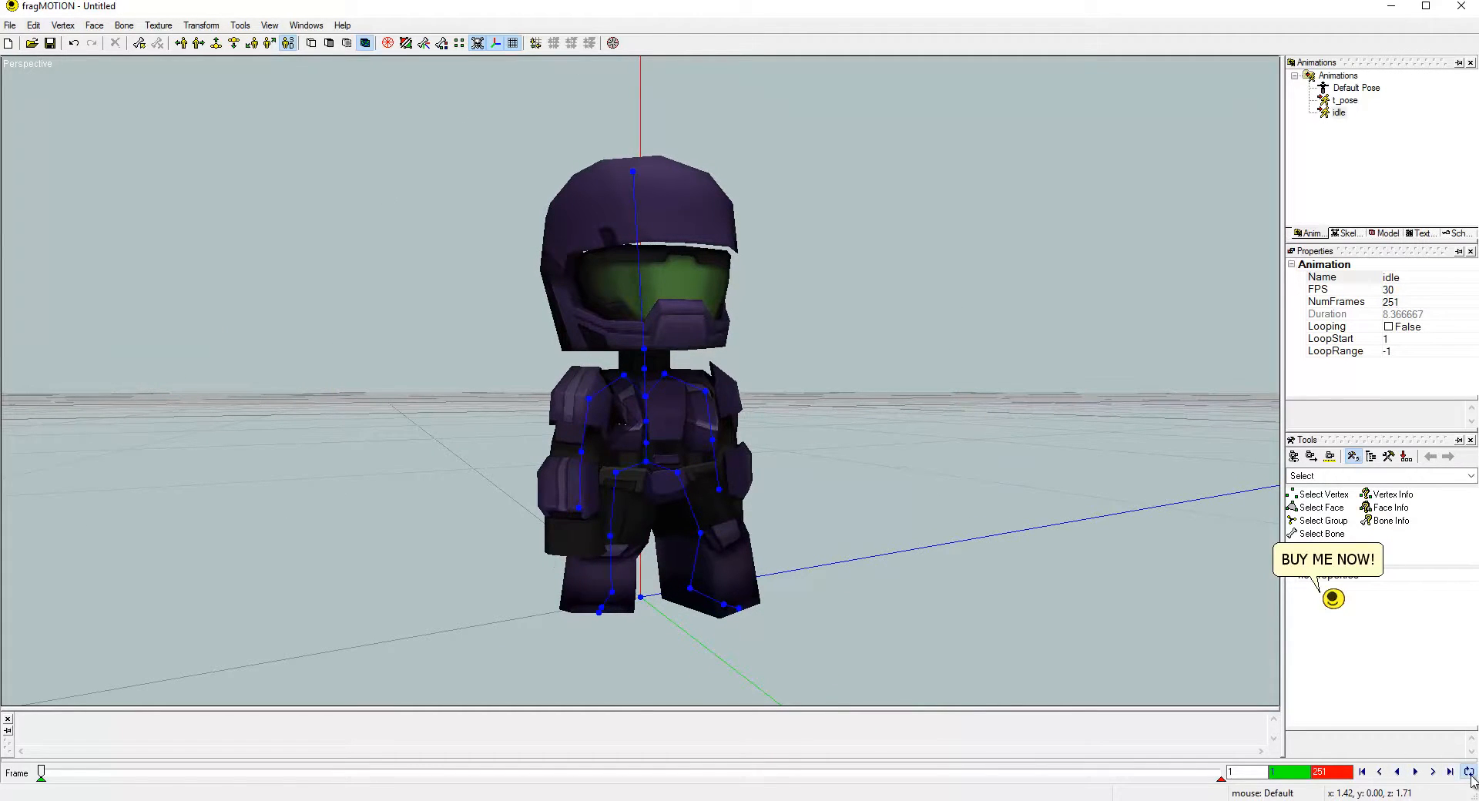
left_click(1416, 773)
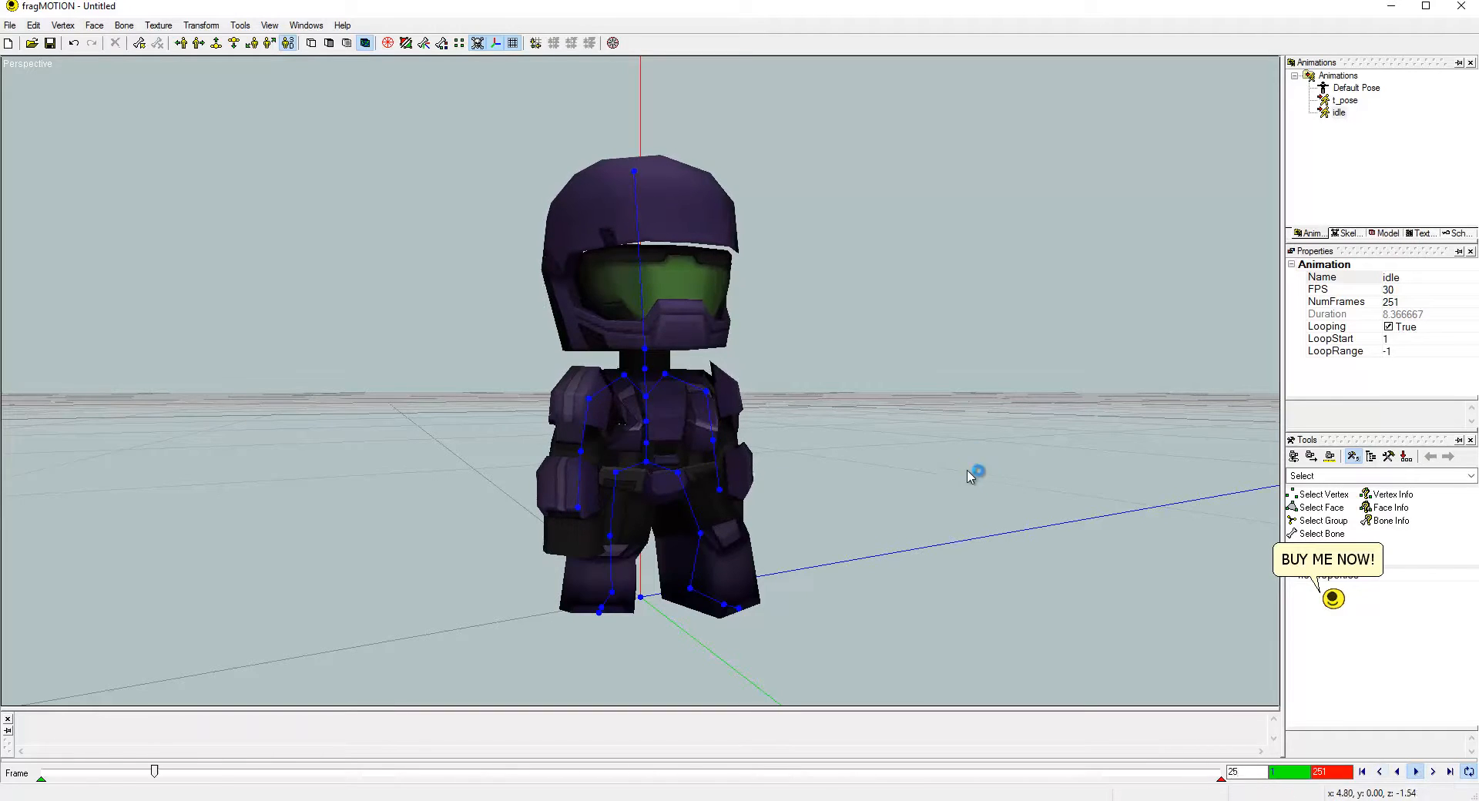
middle_click_drag(953, 431, 1070, 413)
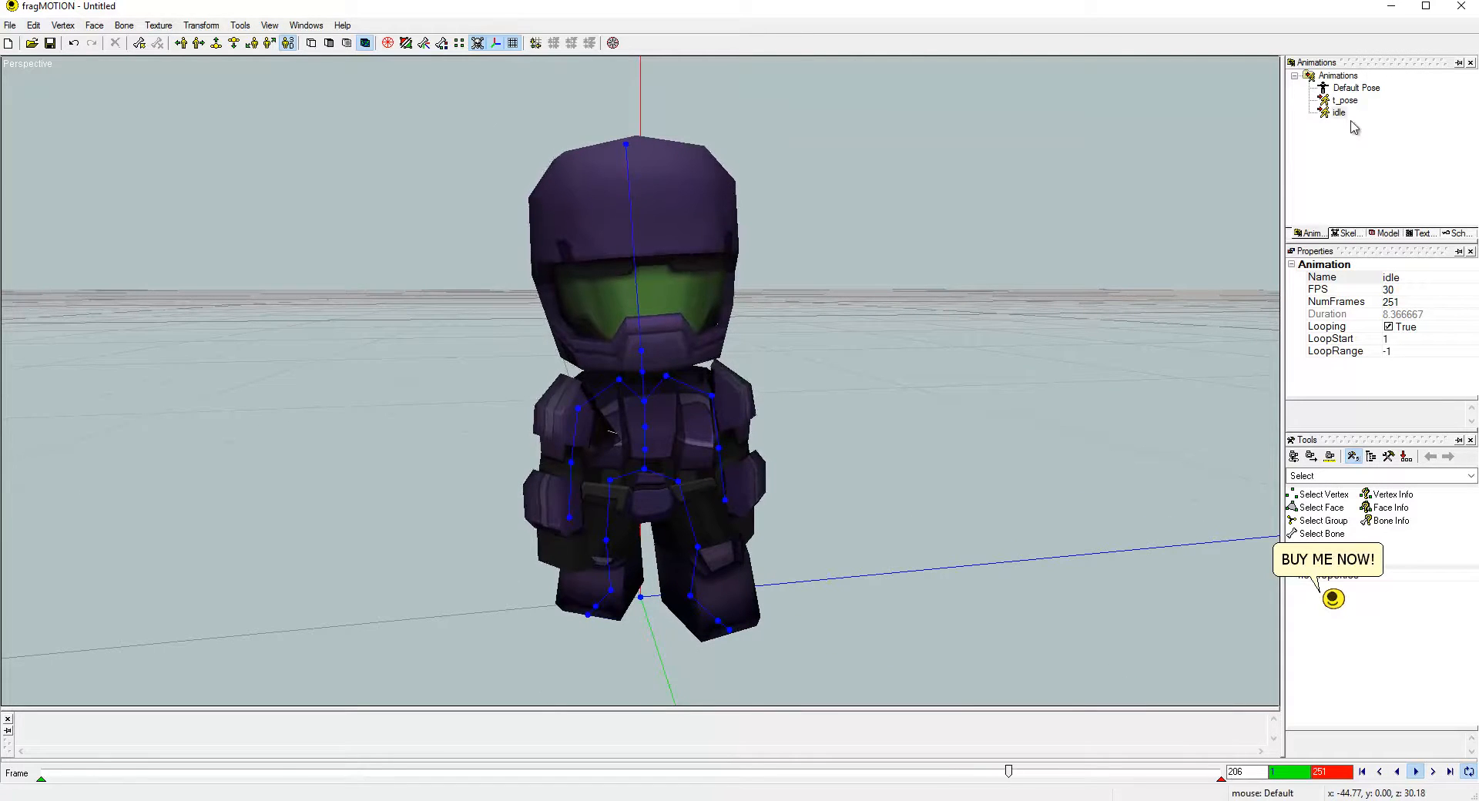
- Compare the character's Default Pose with the t_pose animation
left_click(1365, 91)
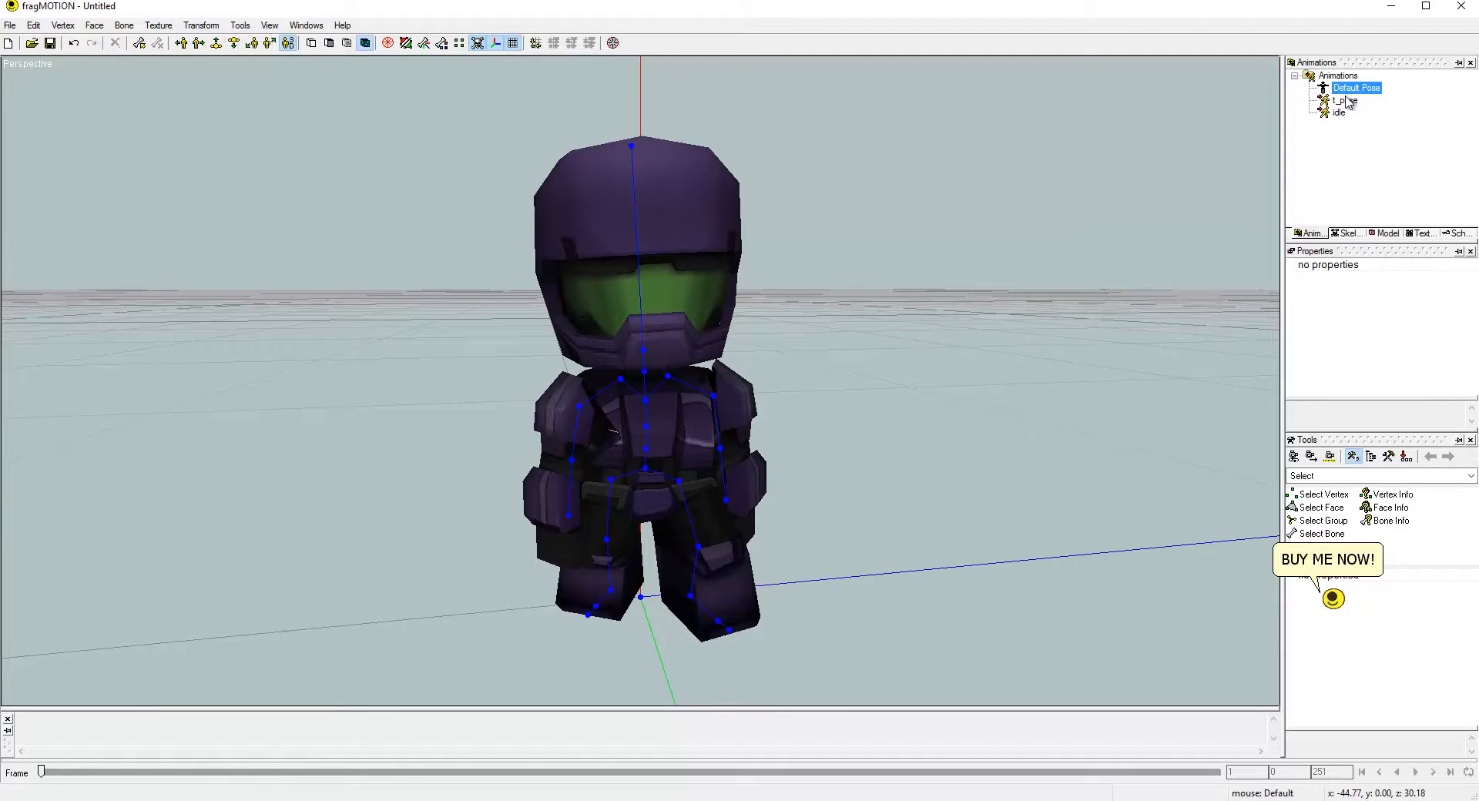
left_click(1344, 101)
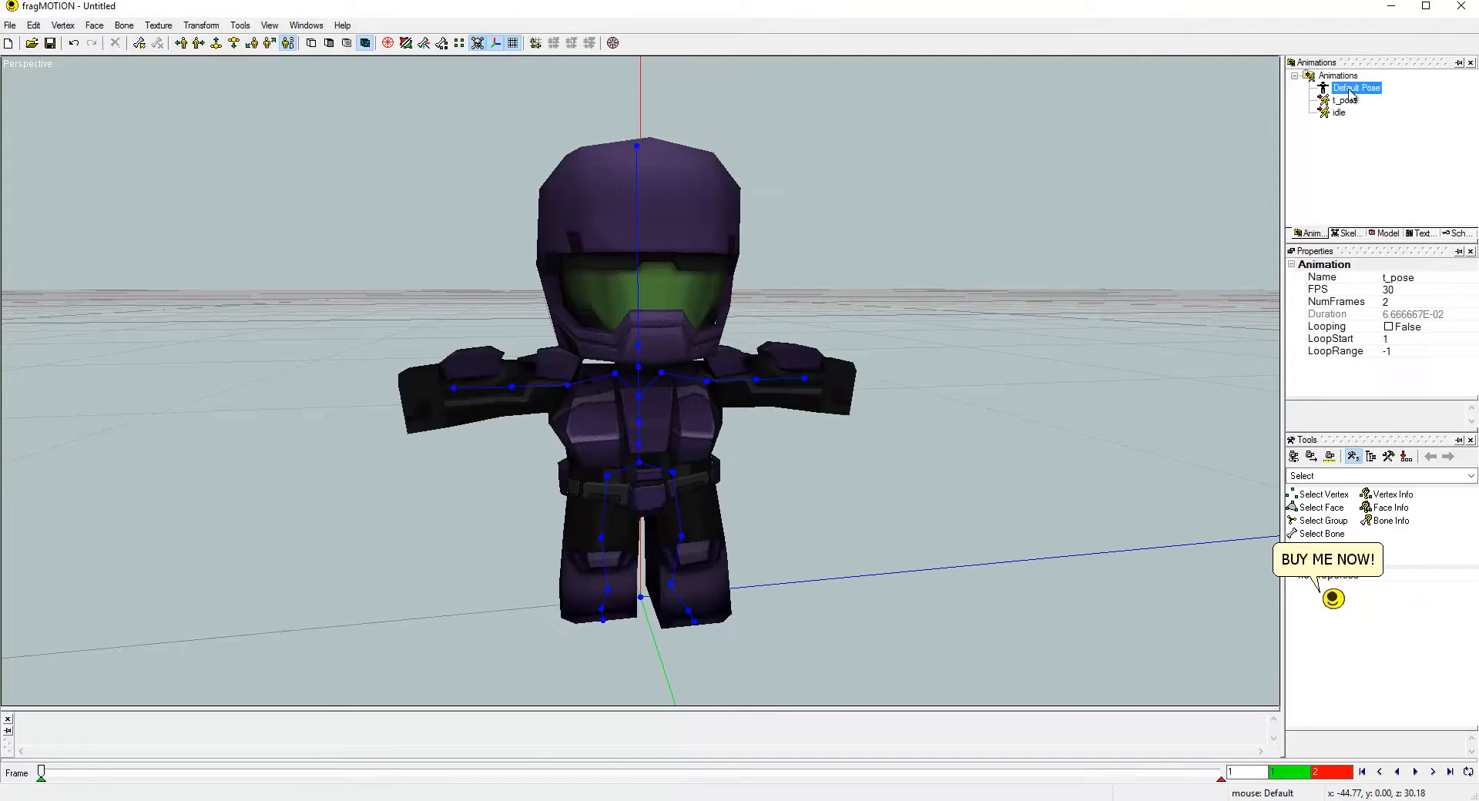
- Compare the character's pose in the Default Pose, t_pose and idle animations
right_click(1347, 89)
left_click(1338, 103)
left_click(1339, 113)
left_click(1340, 87)
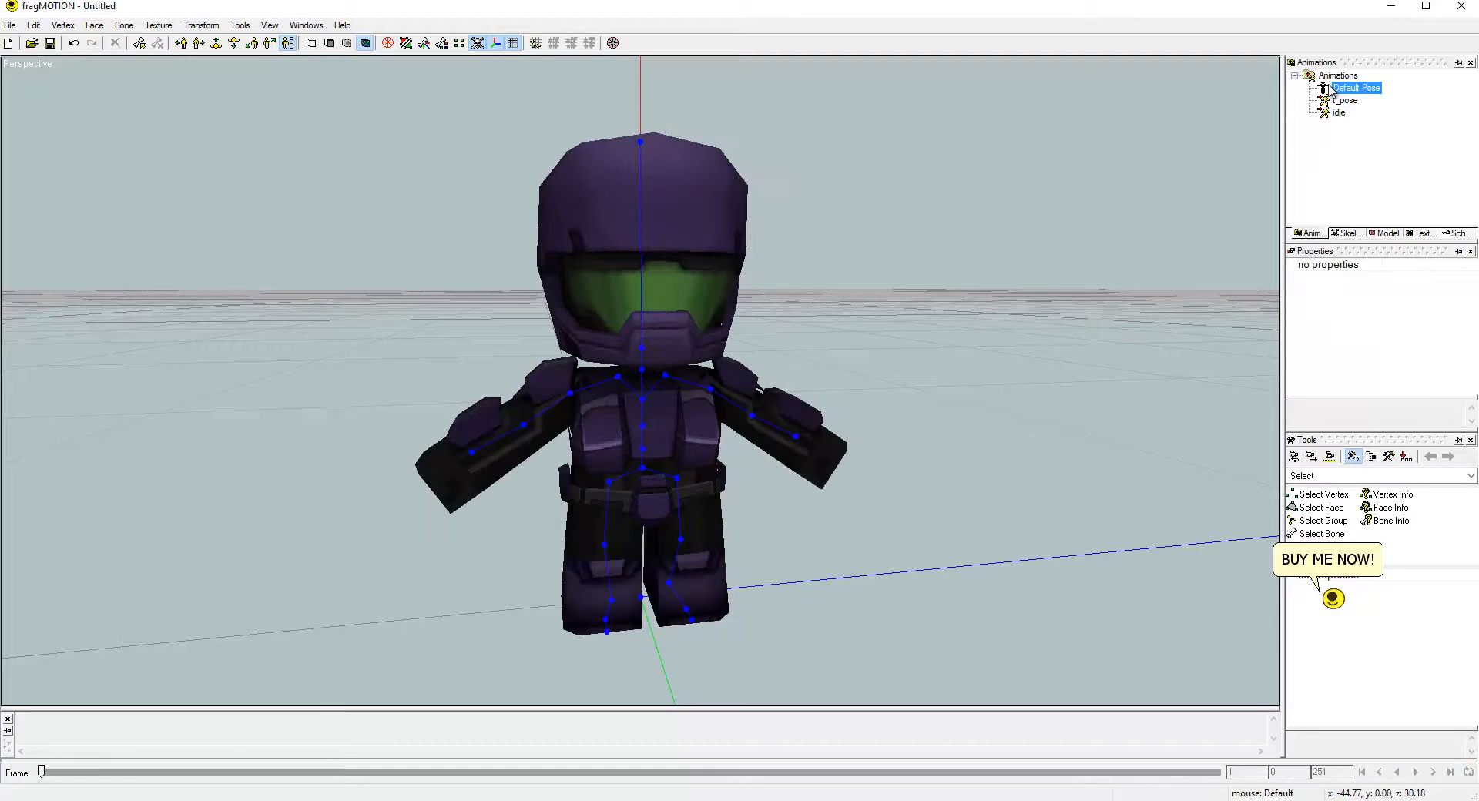
left_click(1340, 101)
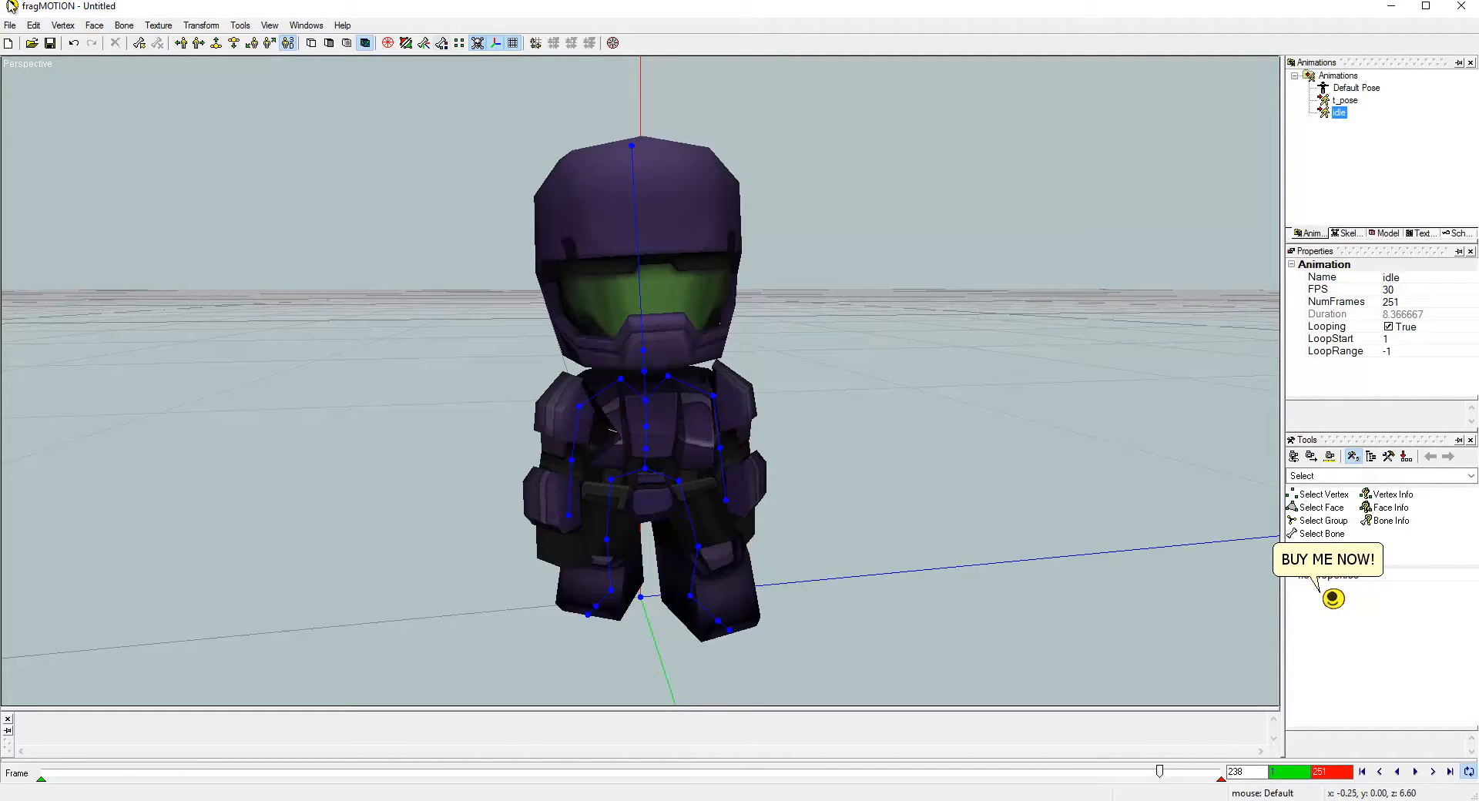
- Merge only the mixamo.com animation from walking_inPlace.fbx into the model
left_click(10, 24)
left_click(75, 260)
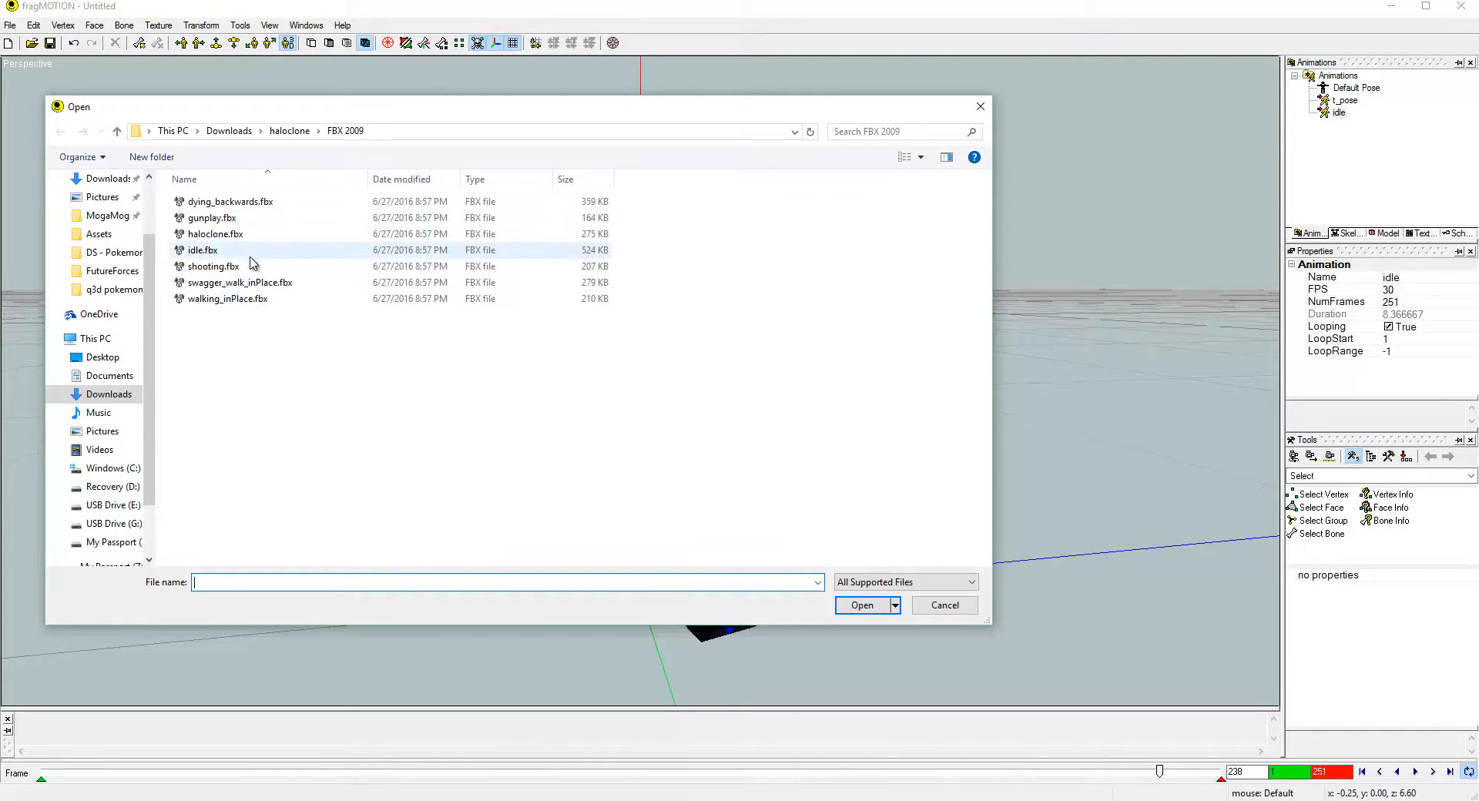
double_click(227, 298)
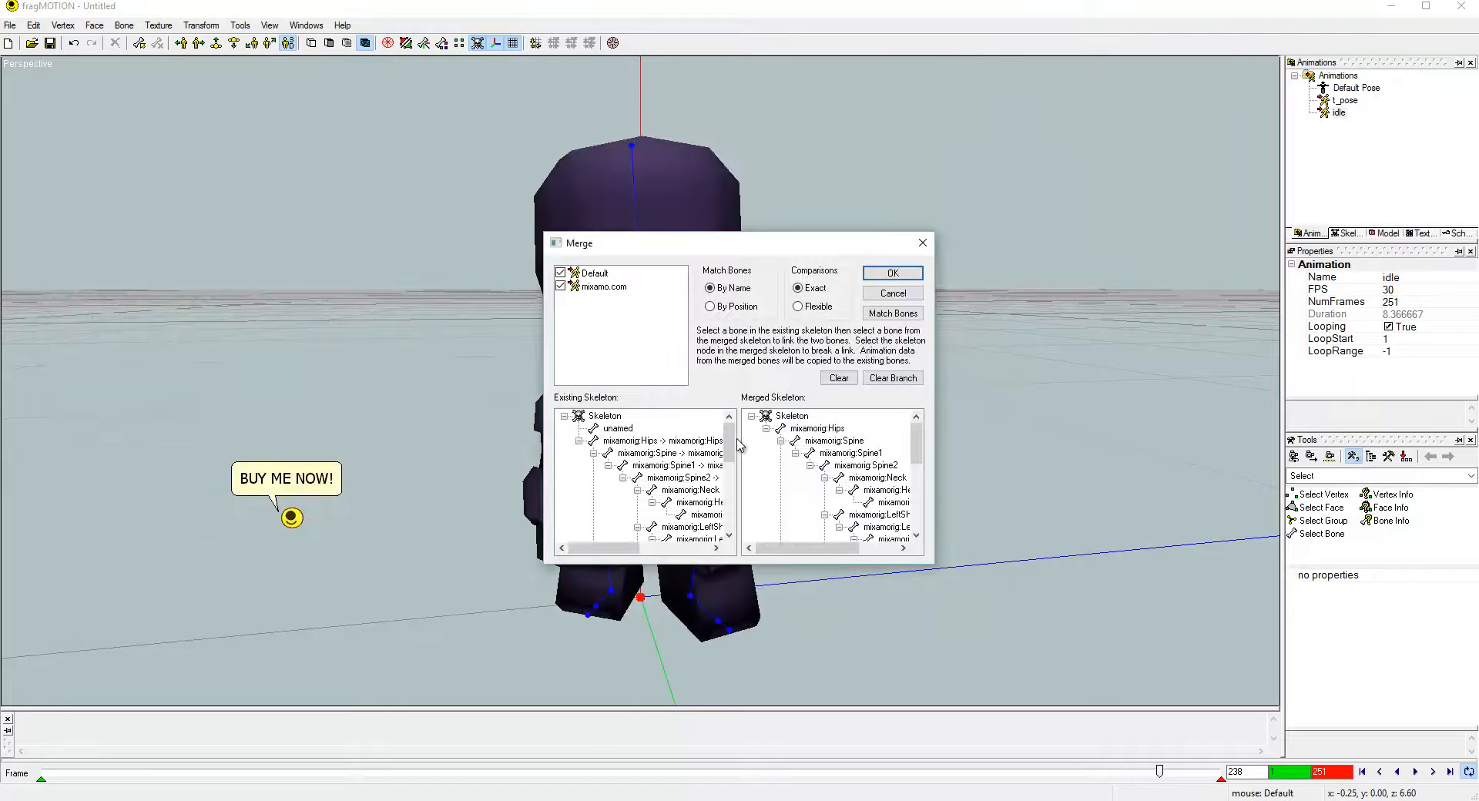
left_click(912, 275)
- Rename the newly merged mixamo.com animation to walkinplace and play it back with looping turned on
left_click(1366, 126)
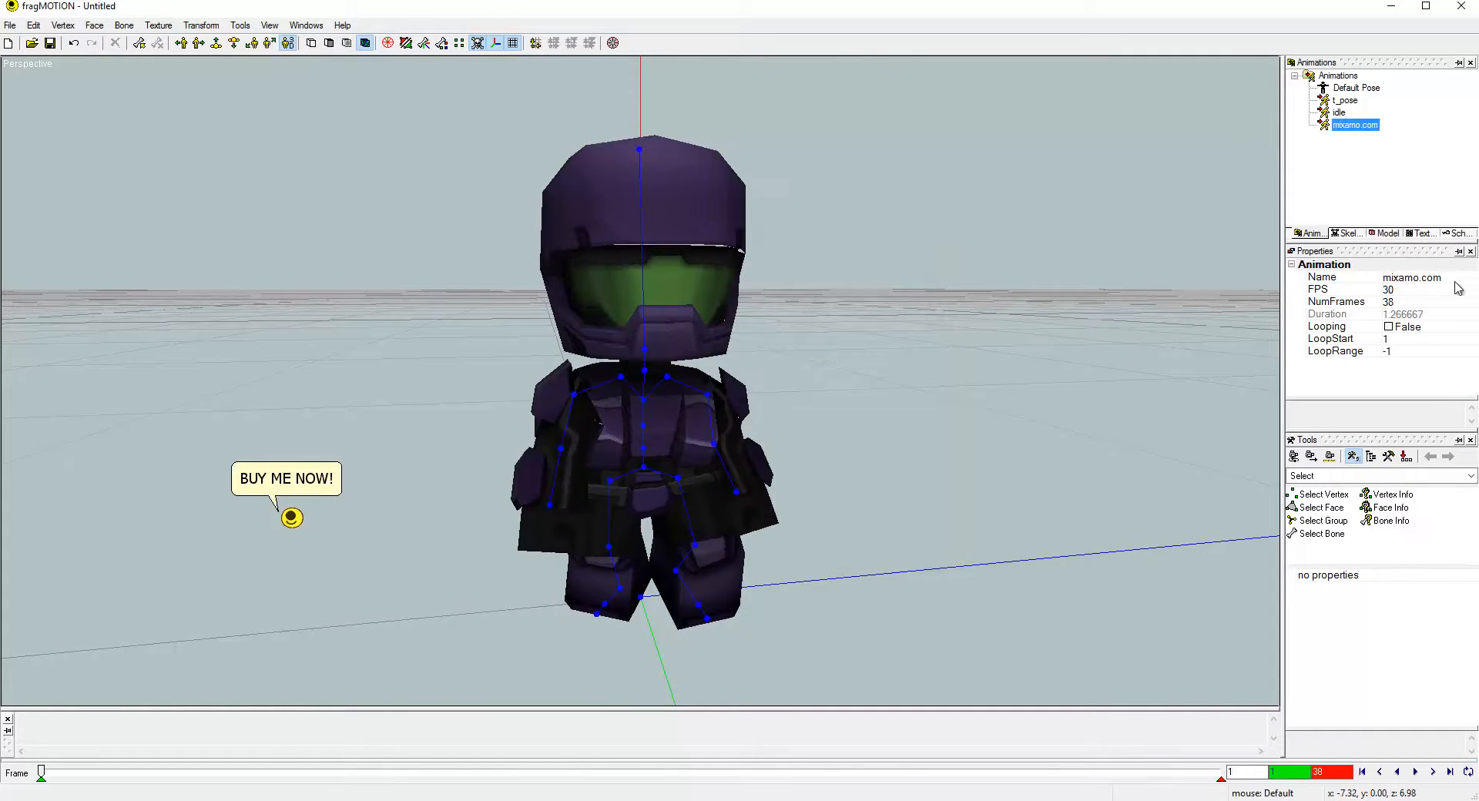
left_click(1419, 277)
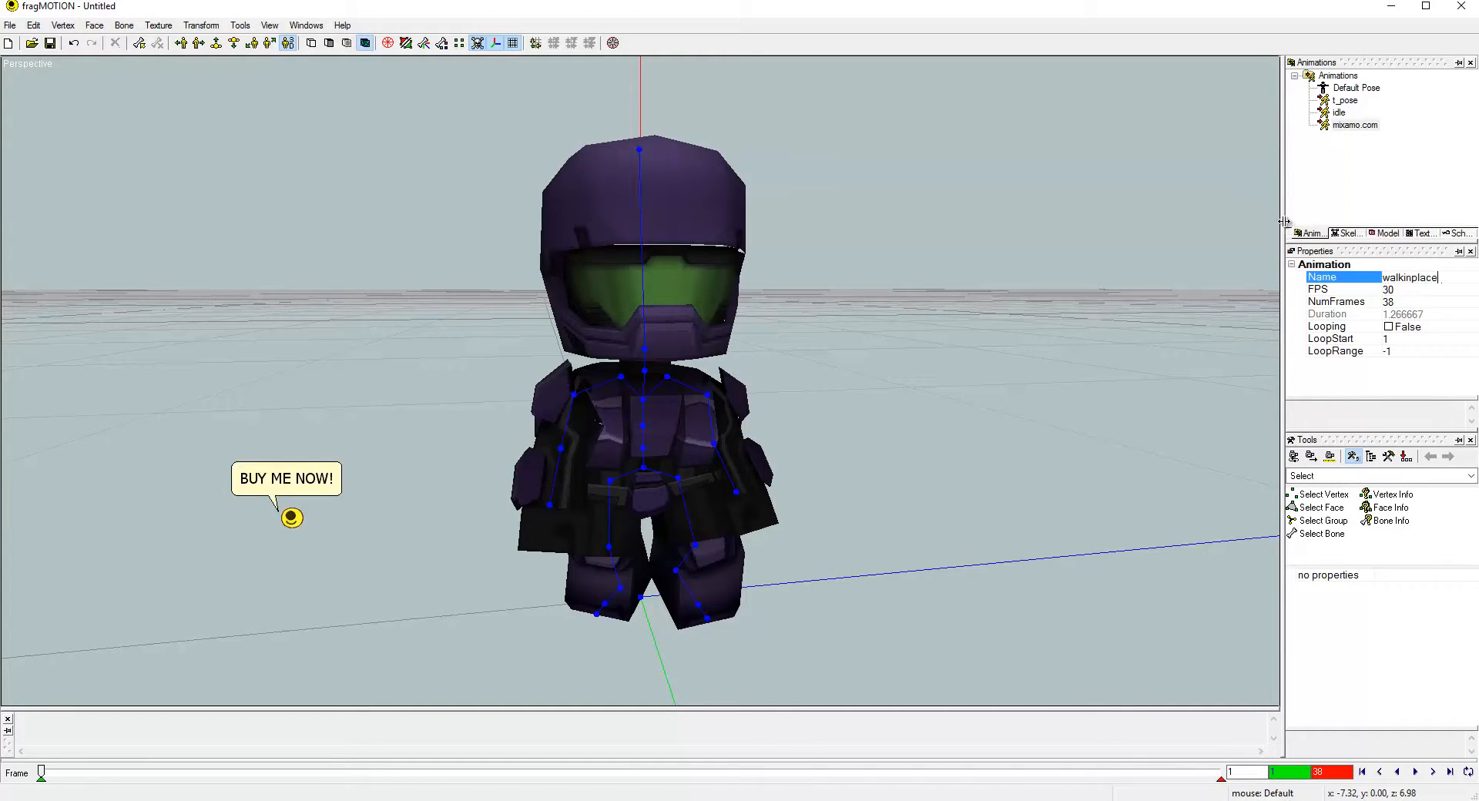
type("walkinplace")
key("Return")
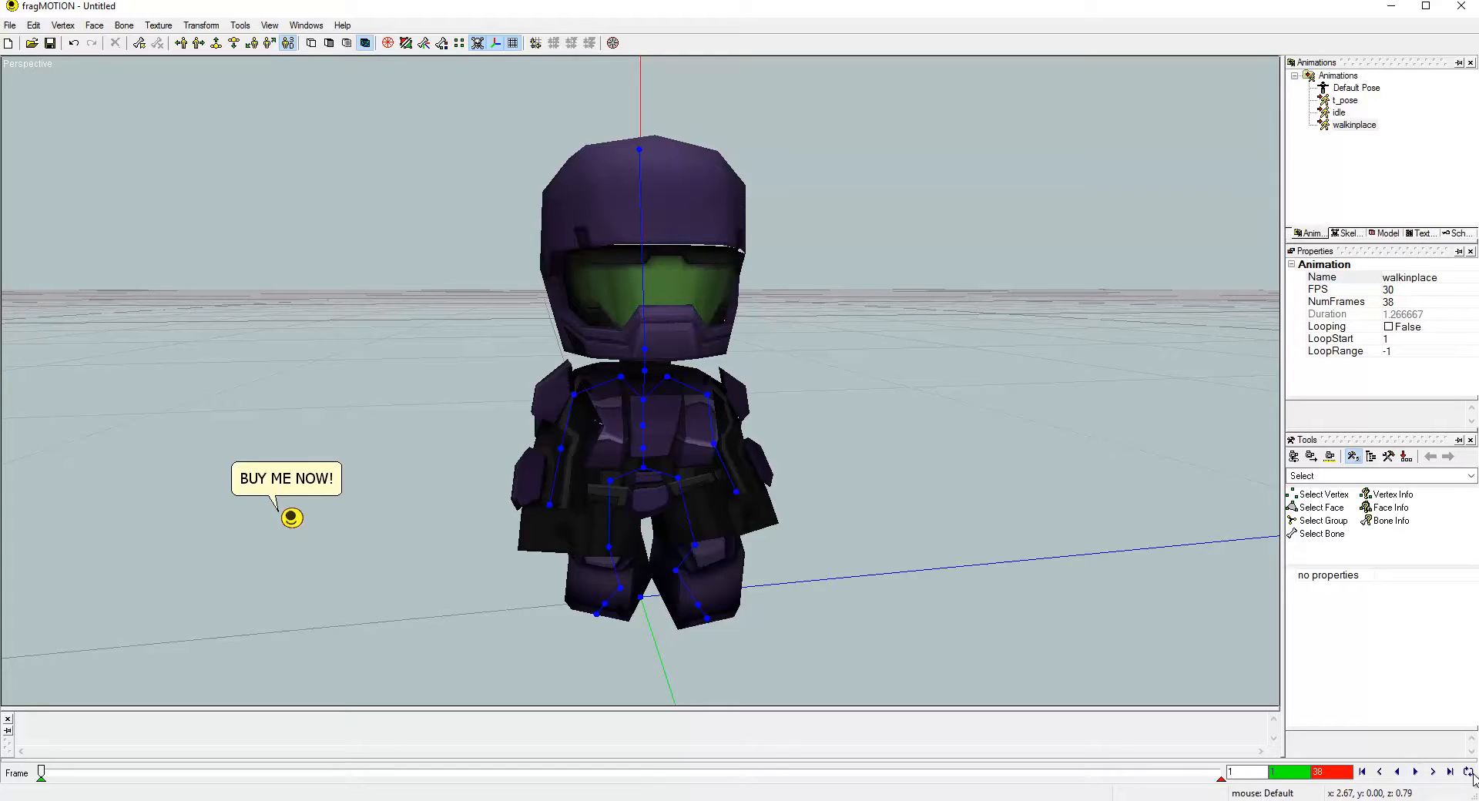
left_click(1415, 771)
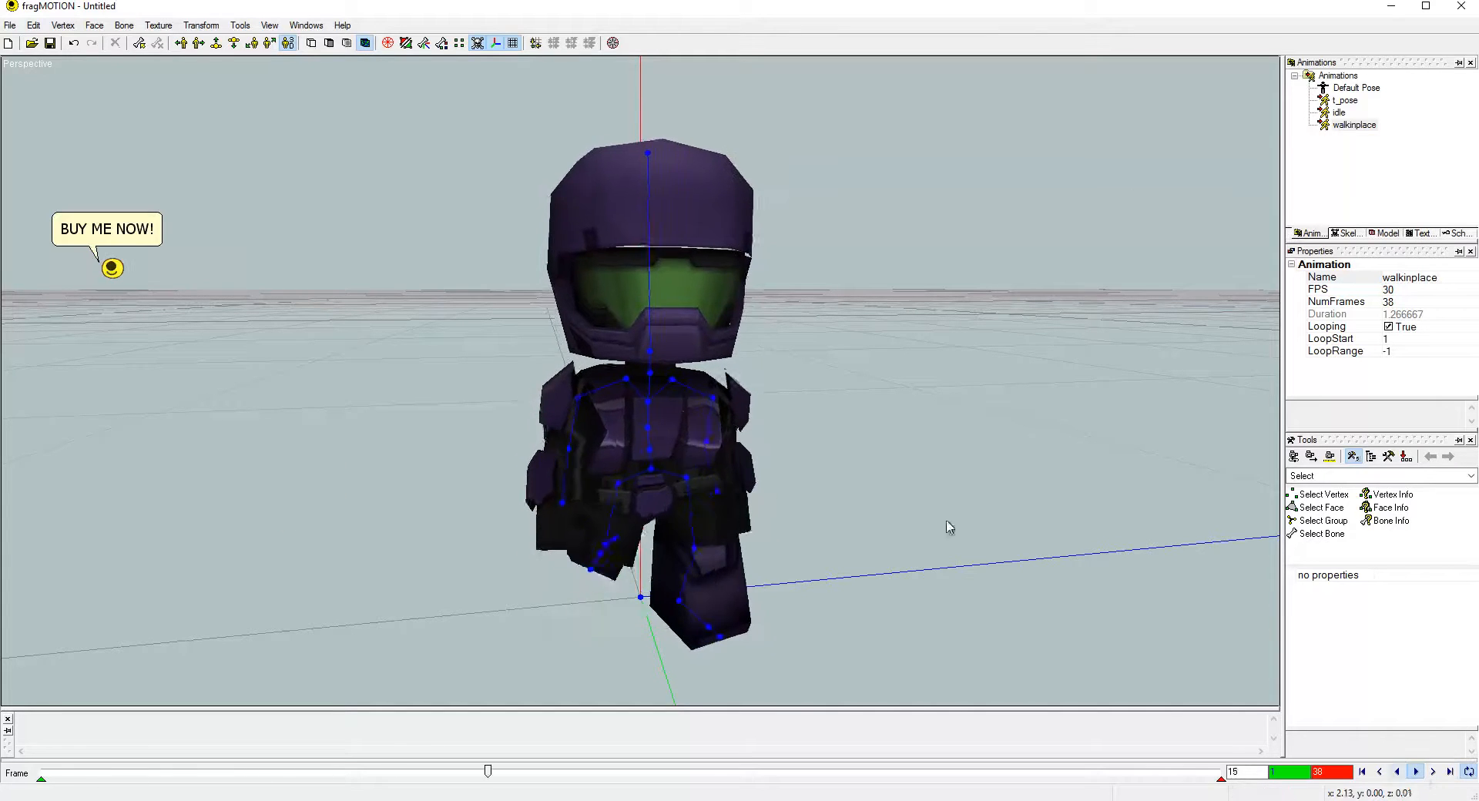
middle_click_drag(867, 412, 824, 392)
- Merge only the mixamo.com animation from swagger_walk_inPlace.fbx, leaving out its Default animation
left_click(6, 25)
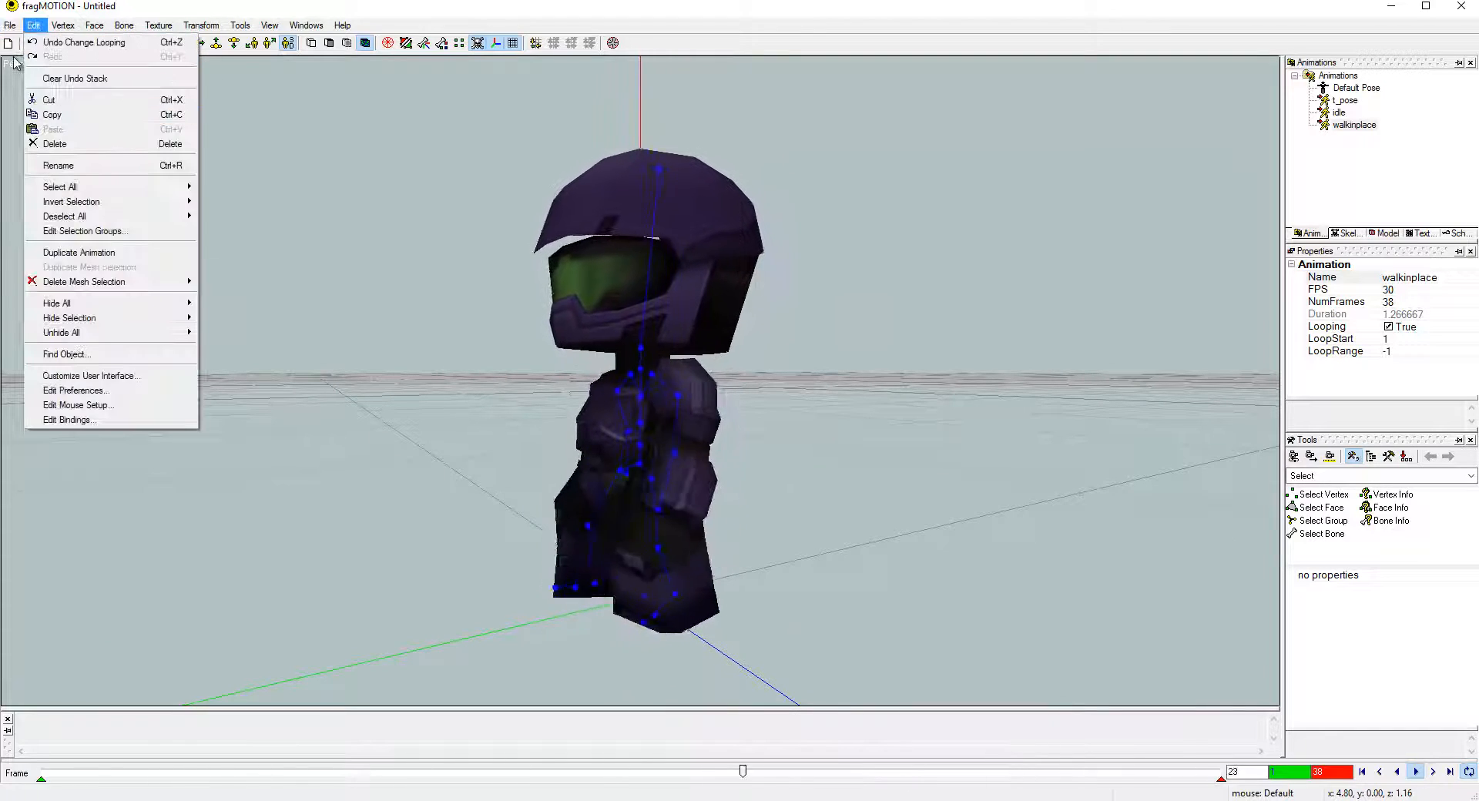
left_click(93, 261)
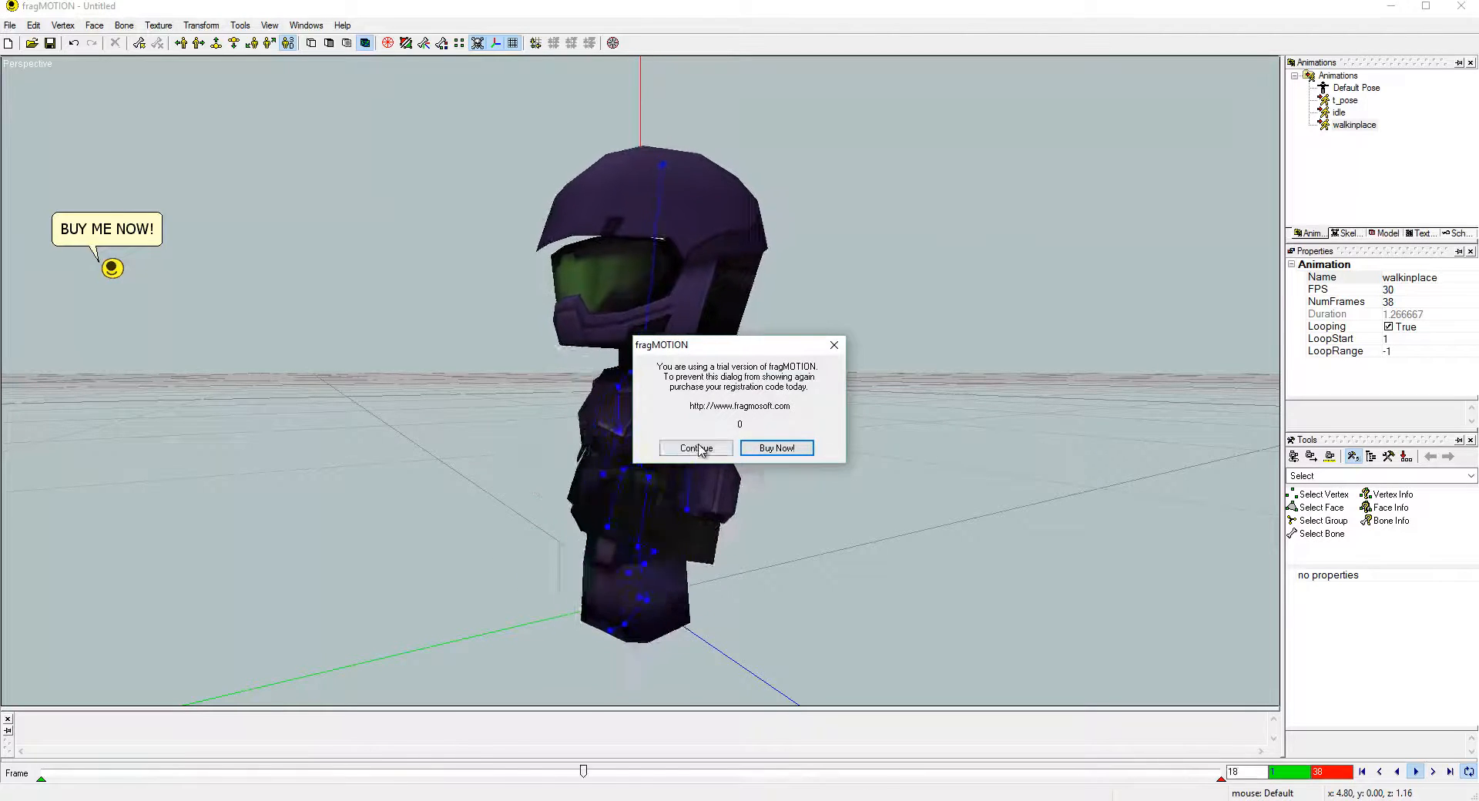
left_click(693, 448)
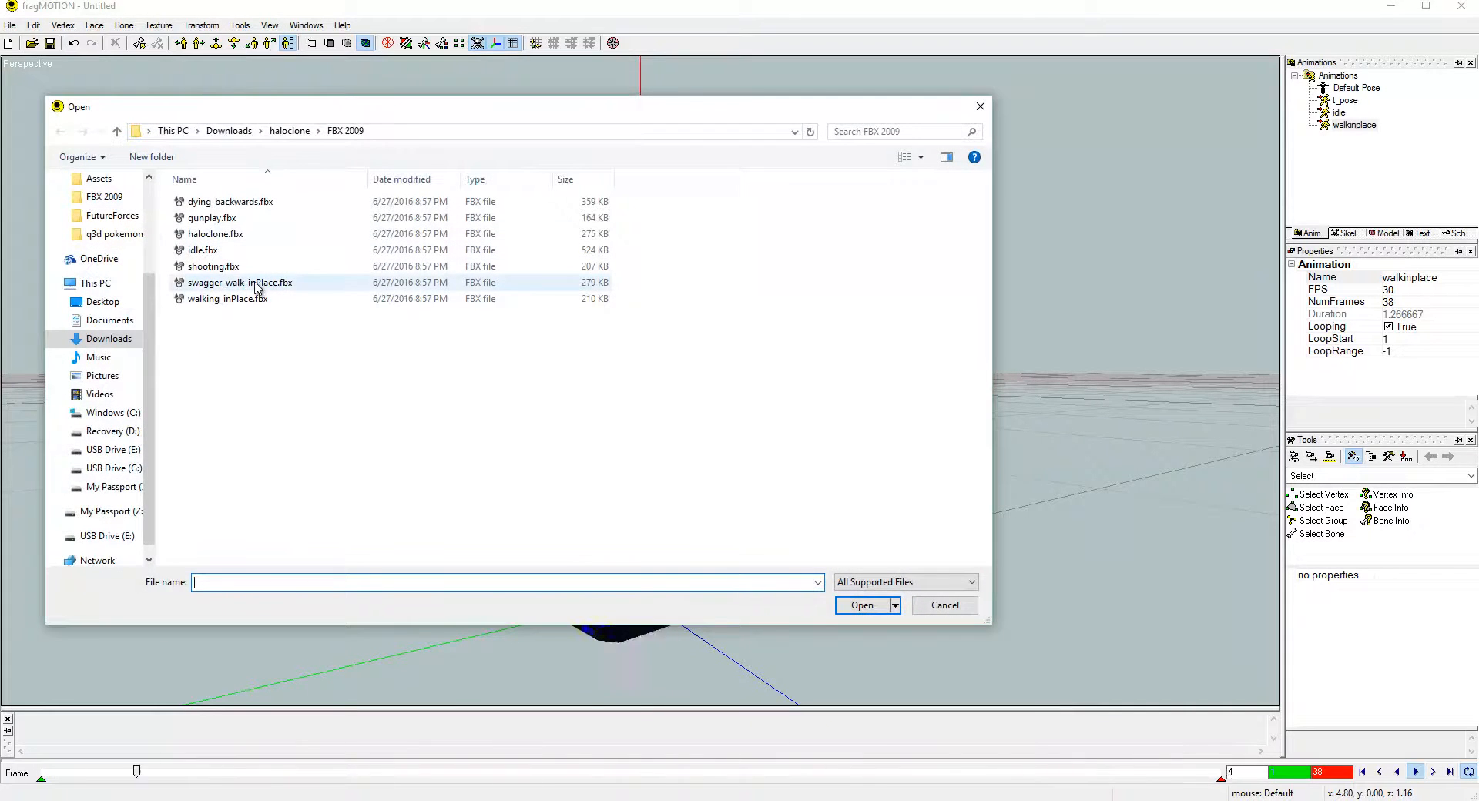
left_click(257, 284)
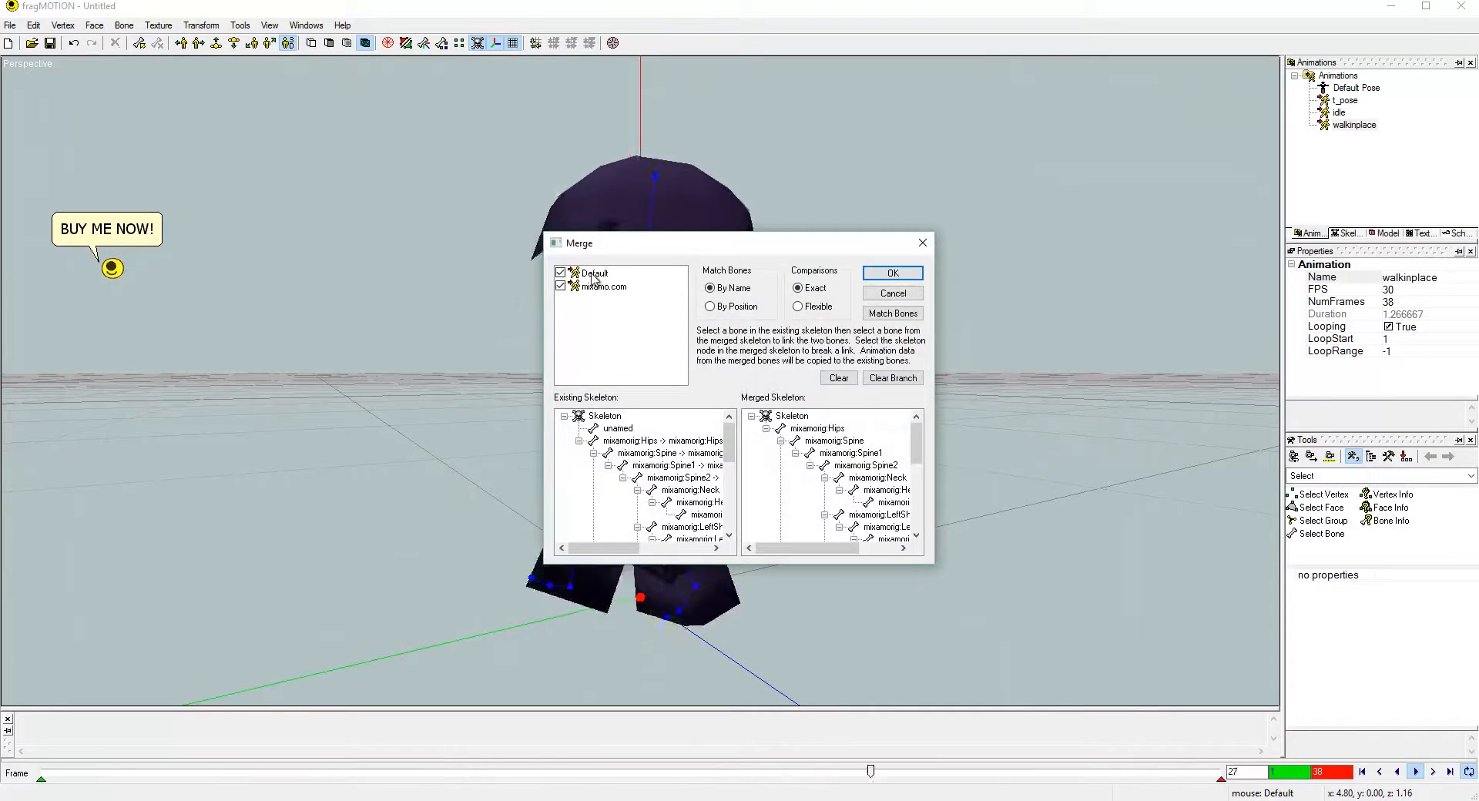
left_click(560, 273)
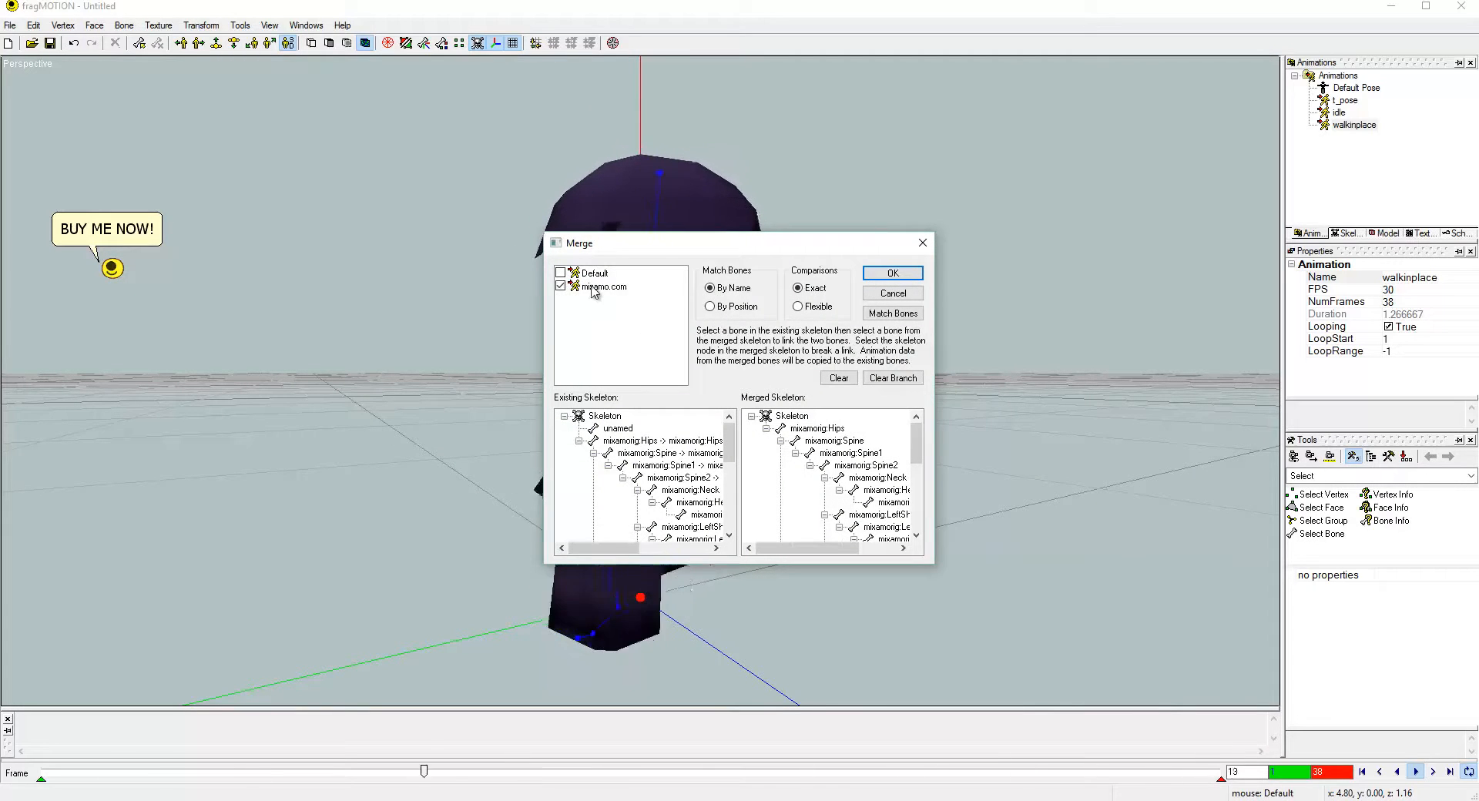
left_click(892, 273)
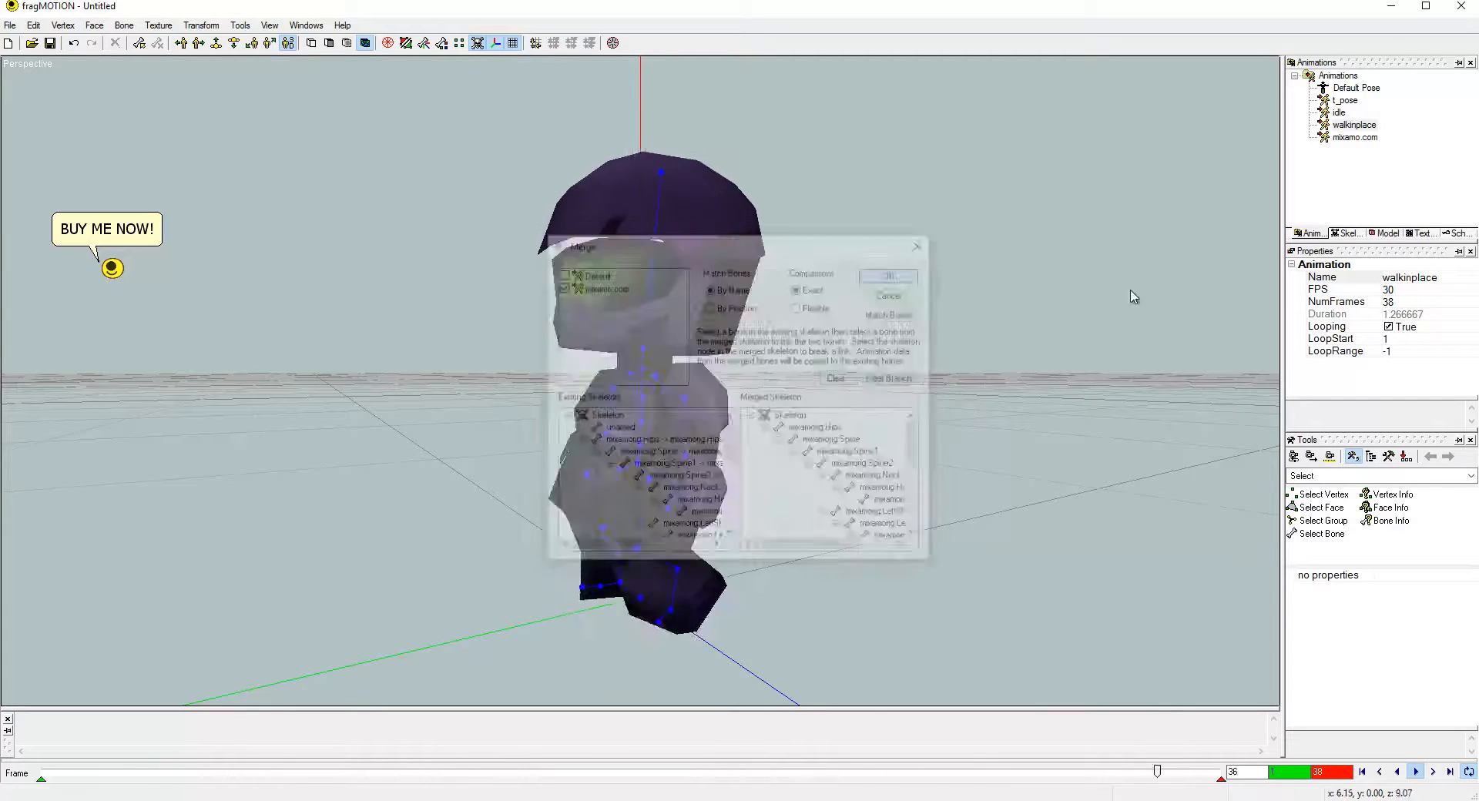
- Turn on looping for the newly merged mixamo.com animation and watch the swagger walk from the front
left_click(1354, 137)
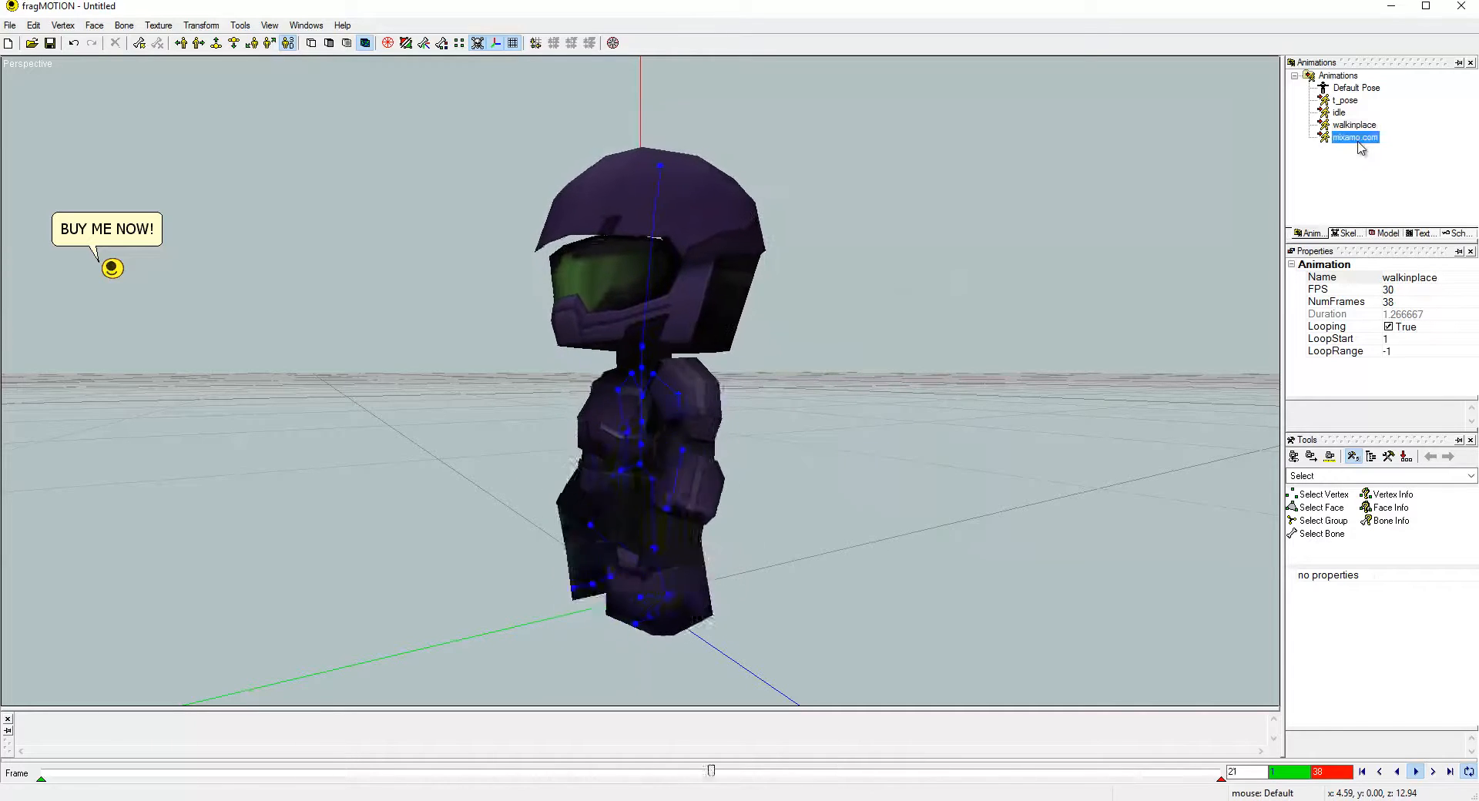
left_click(1388, 327)
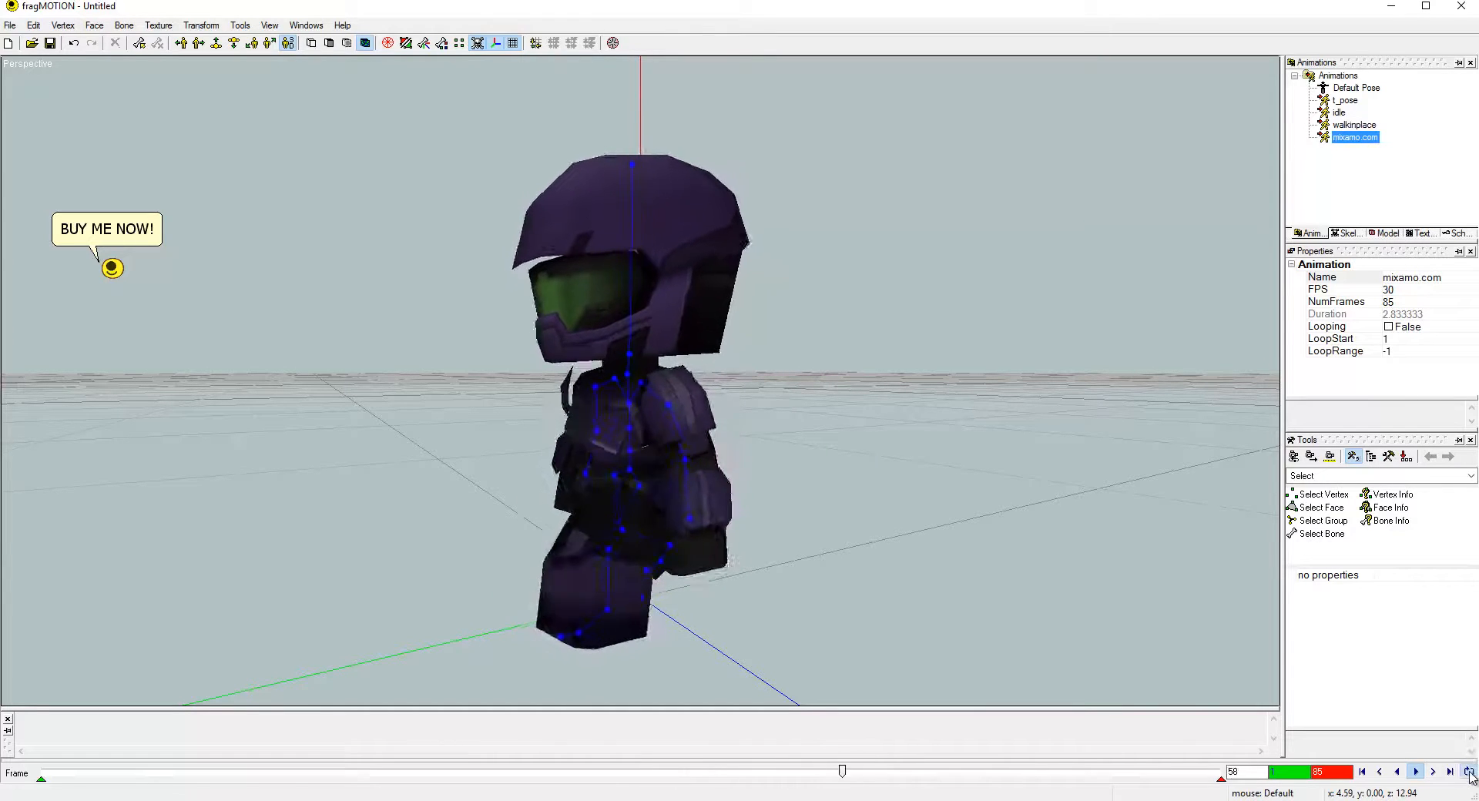
middle_click_drag(762, 399, 839, 392)
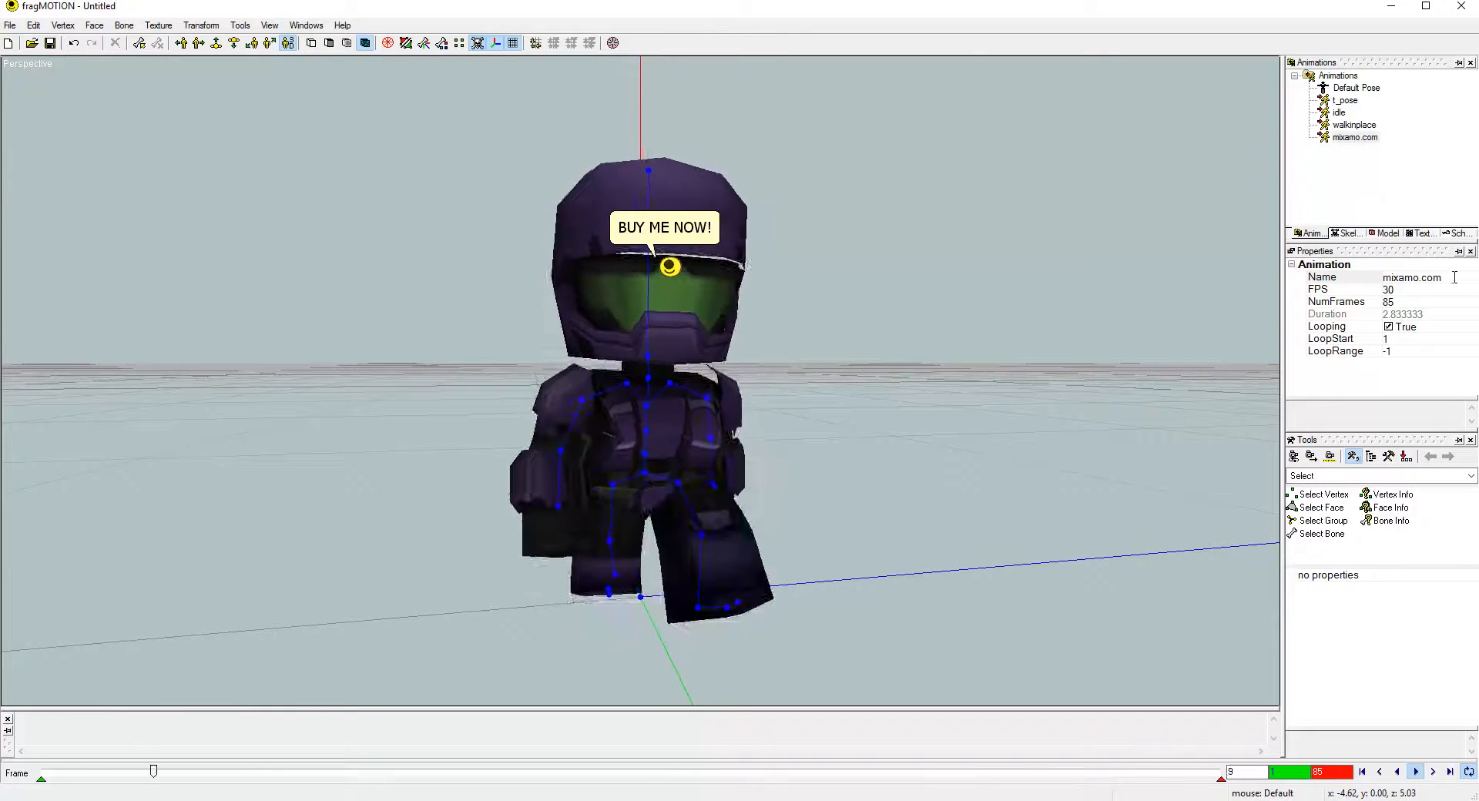
- Rename the merged swagger walk animation to swagerwalk
left_click(1354, 279)
type("sw")
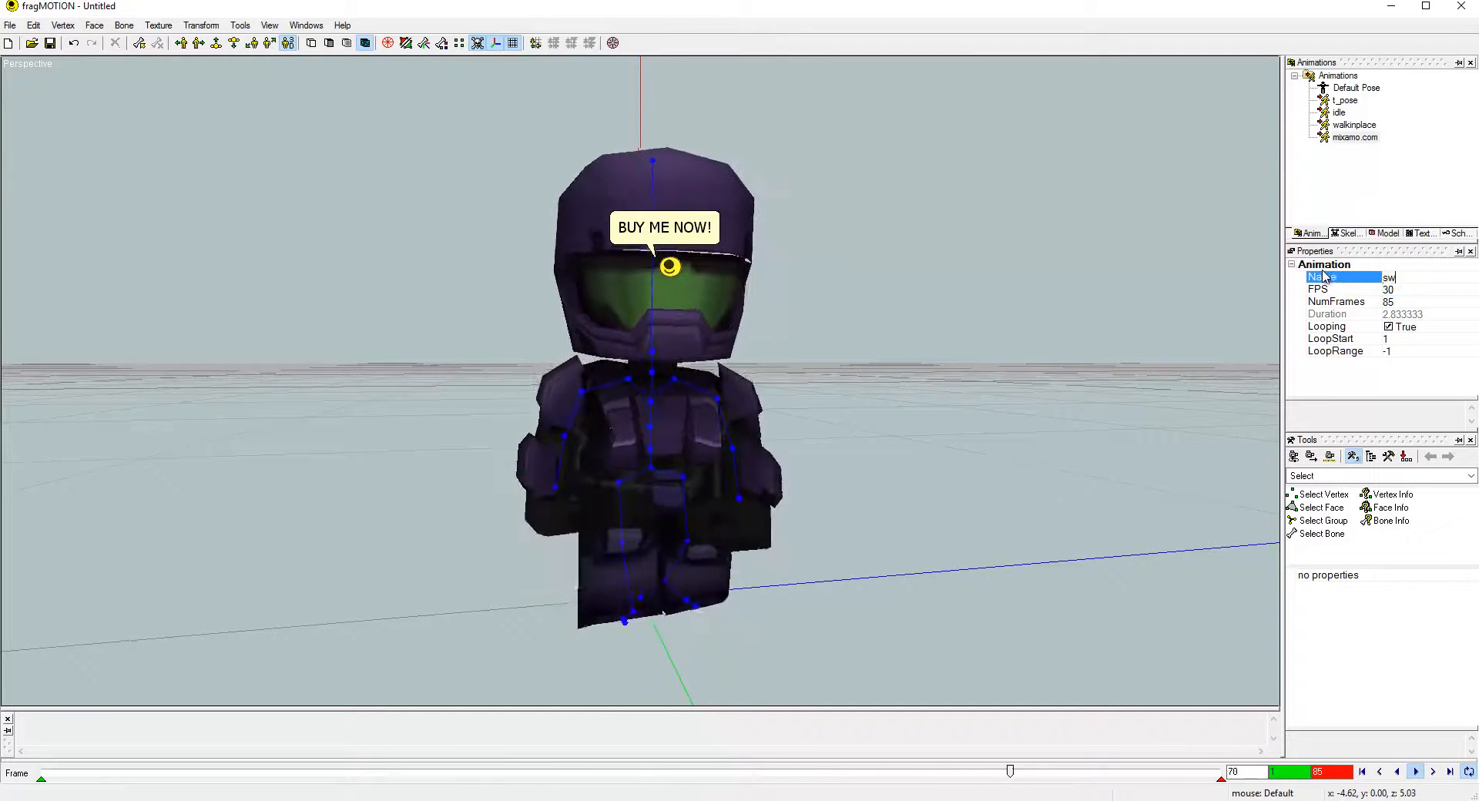
type("agerwalk")
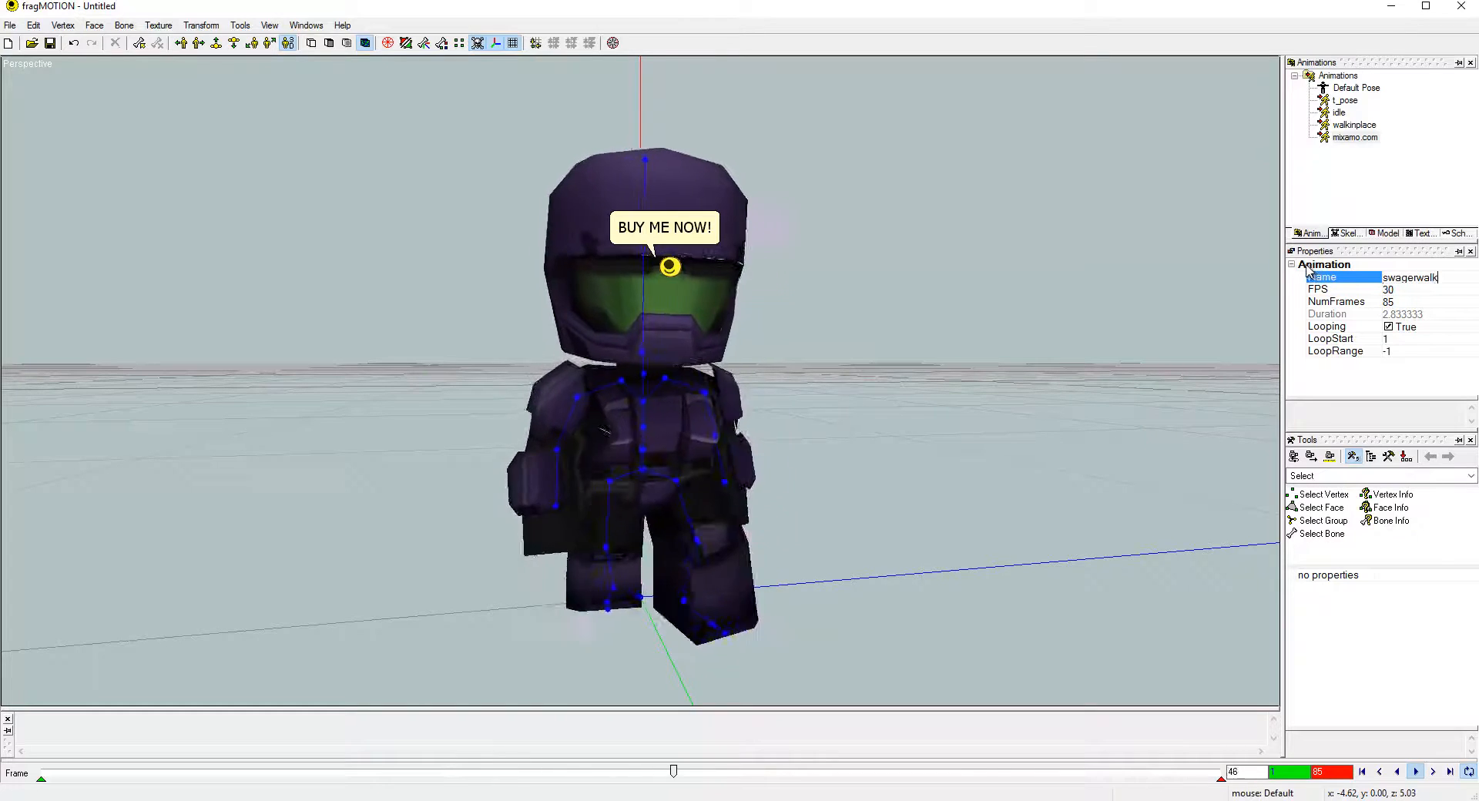
key("Return")
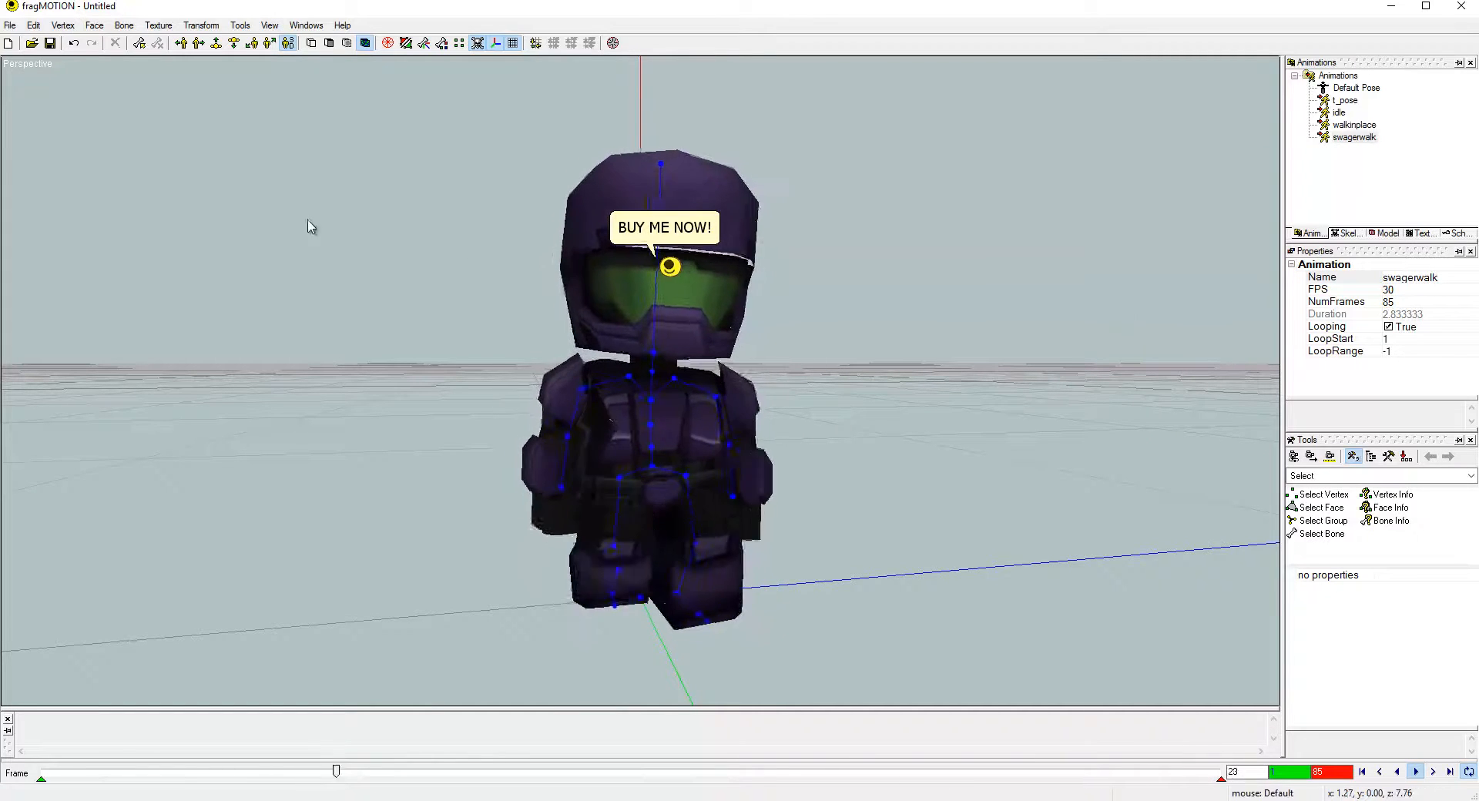
- Merge only the mixamo.com animation from shooting.fbx, leaving out its Default animation
left_click(2, 27)
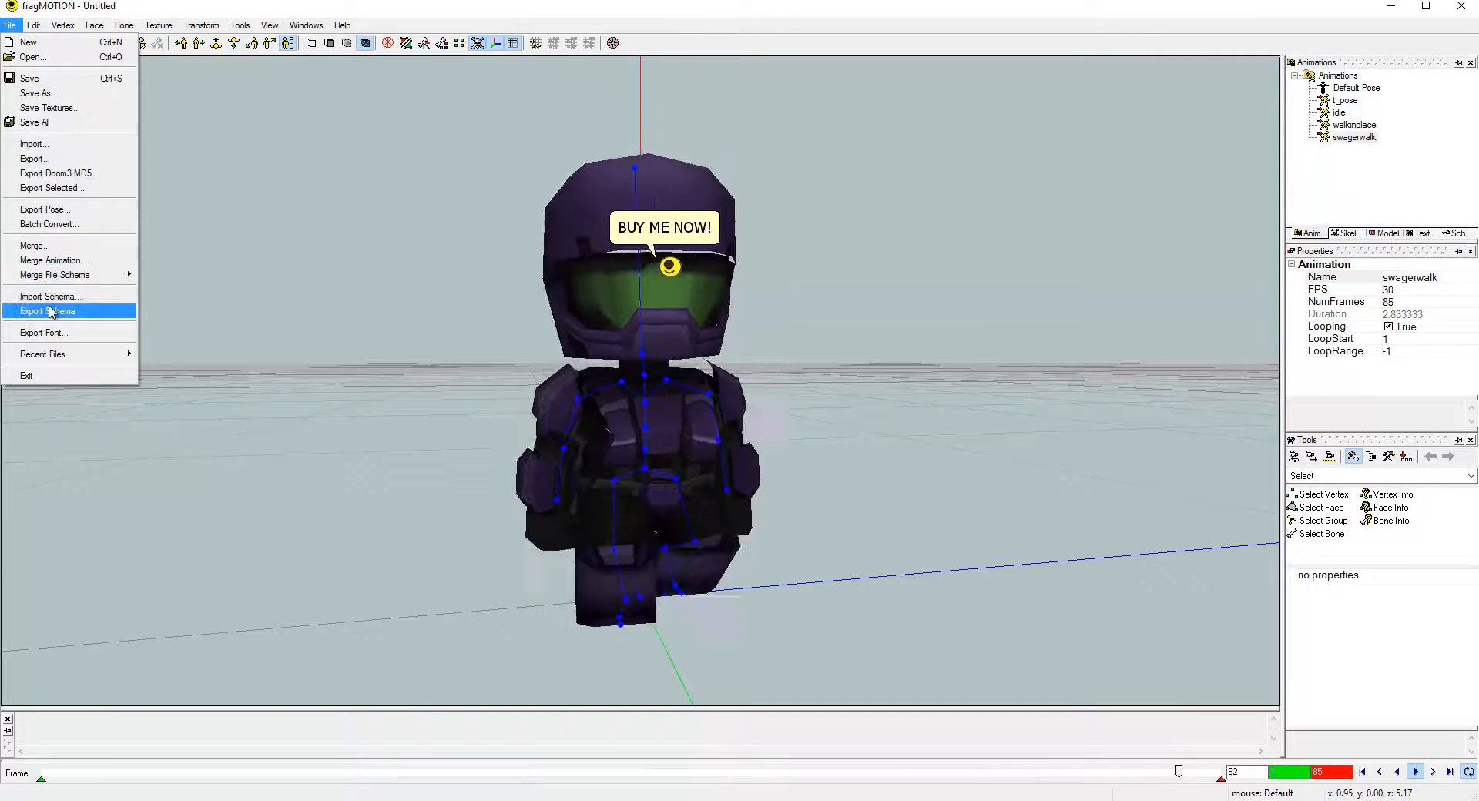
left_click(108, 261)
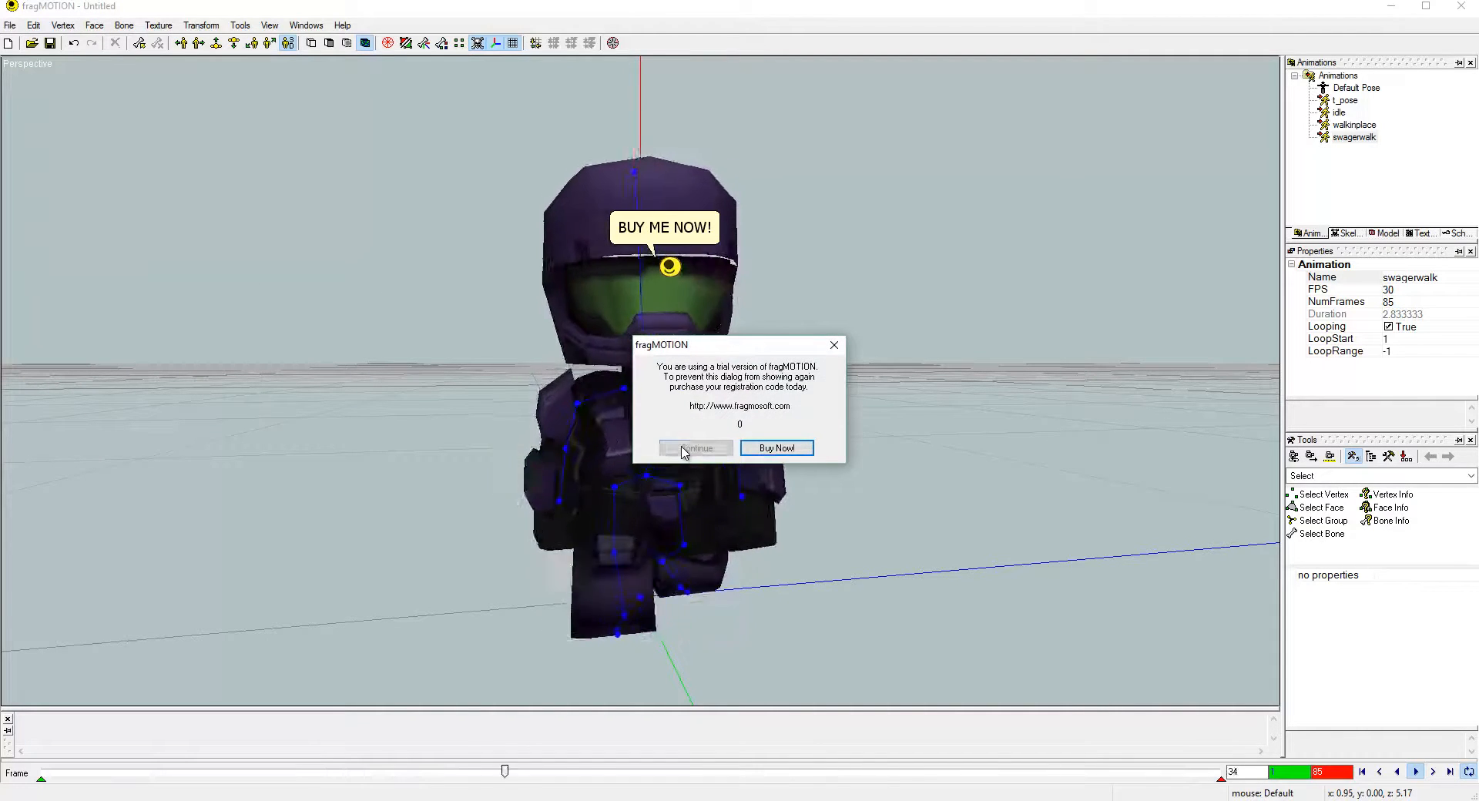
left_click(690, 449)
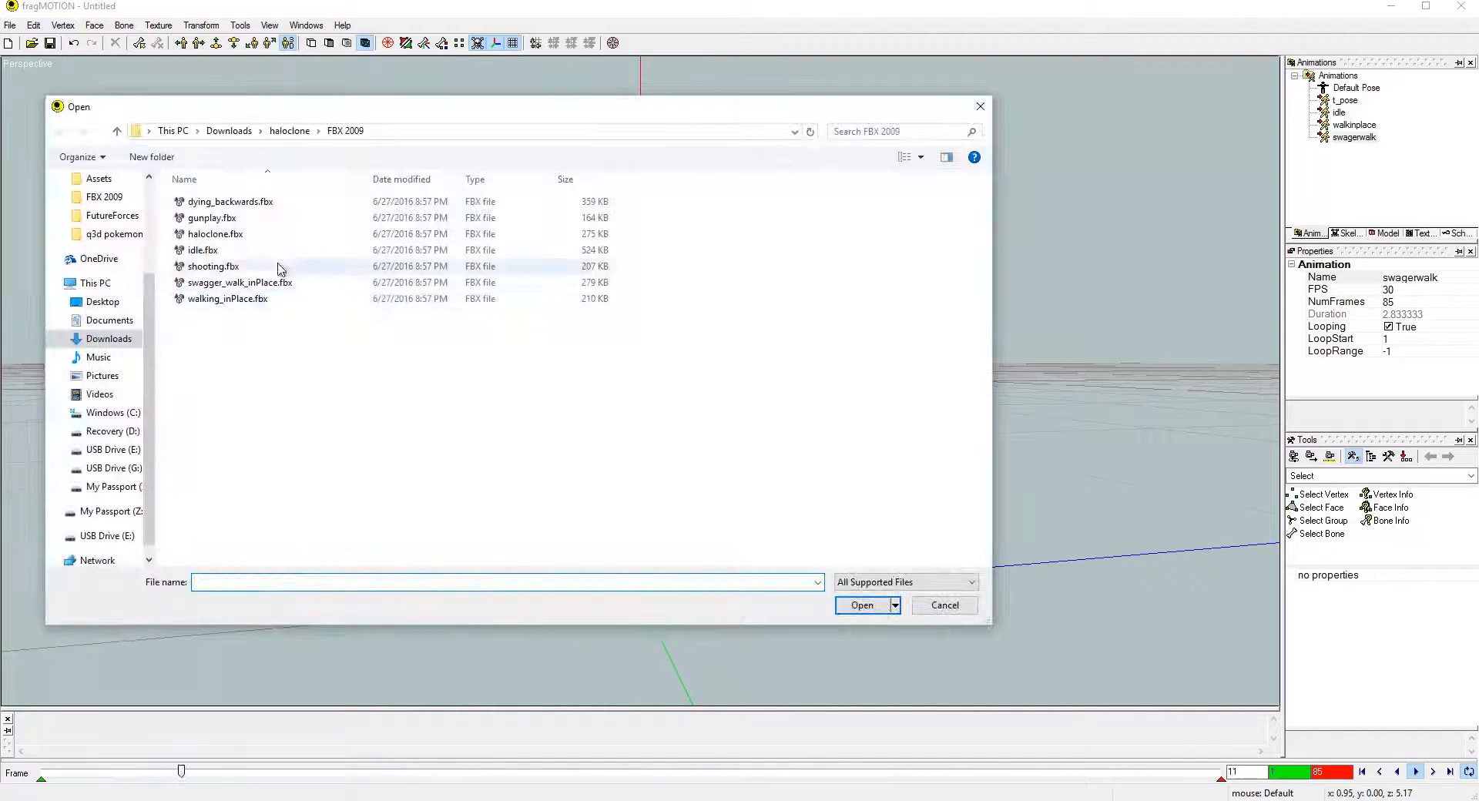
double_click(213, 267)
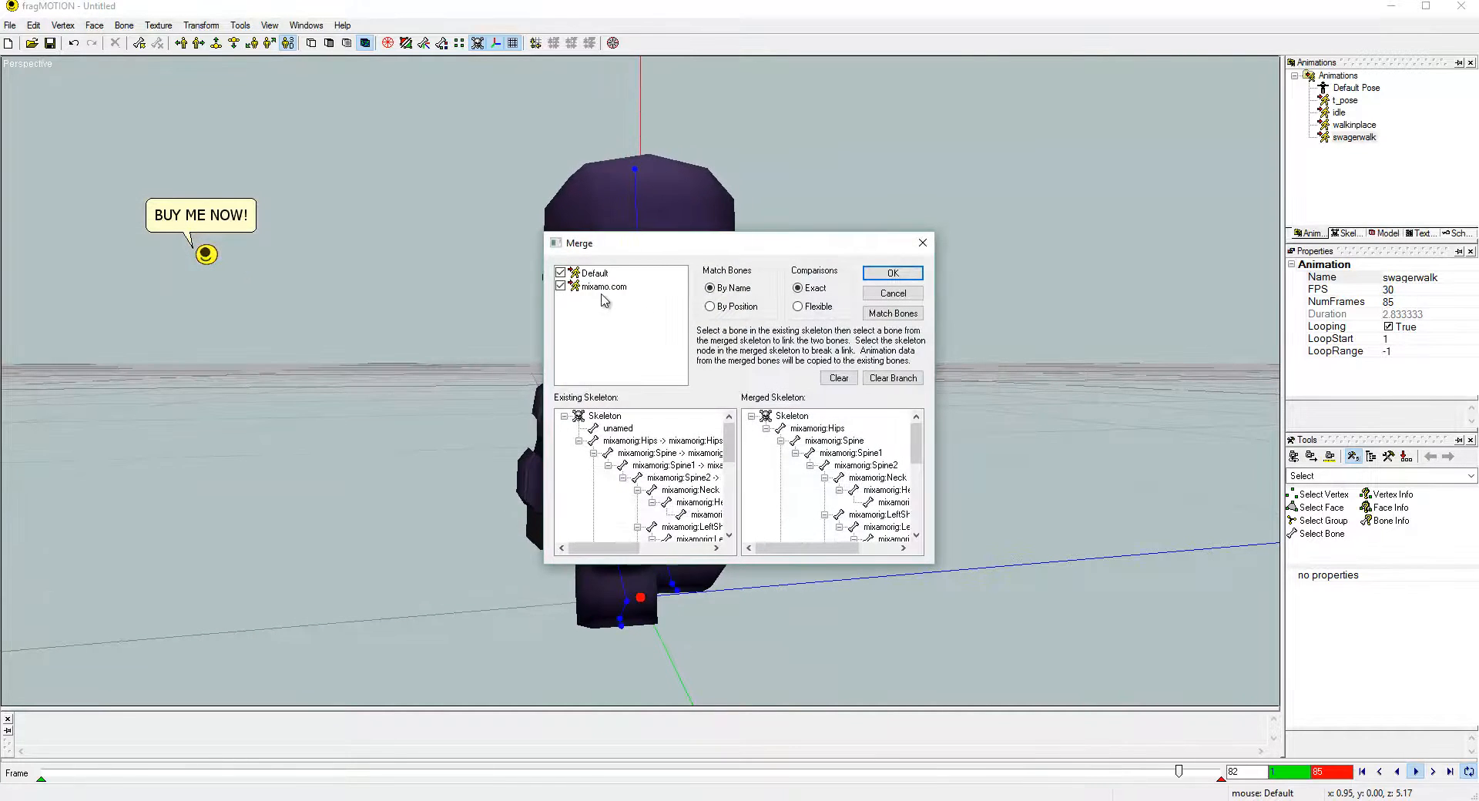
left_click(560, 286)
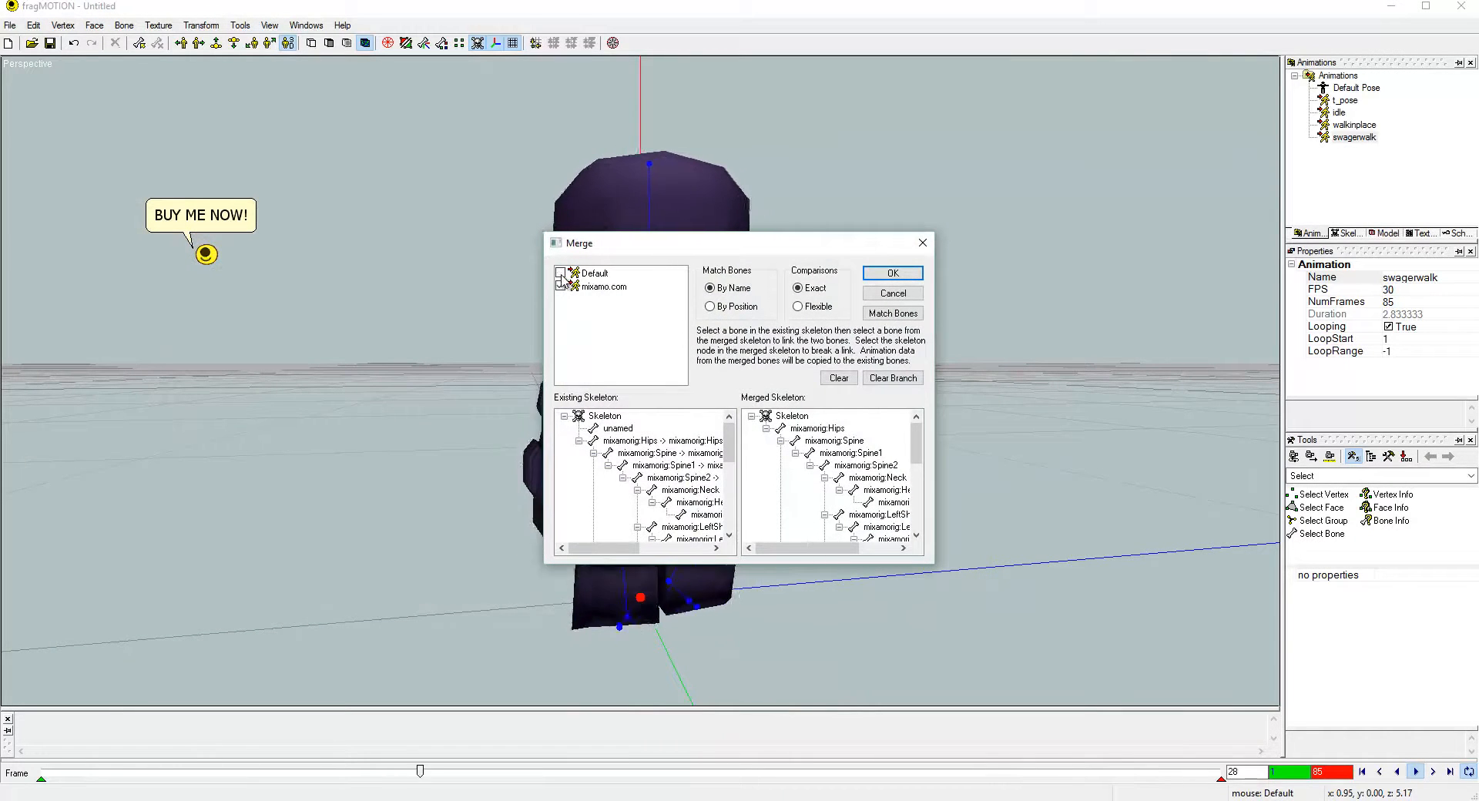
left_click(893, 274)
- Rename the newly merged mixamo.com animation to pistolshooting and play it back with looping turned on
left_click(1355, 150)
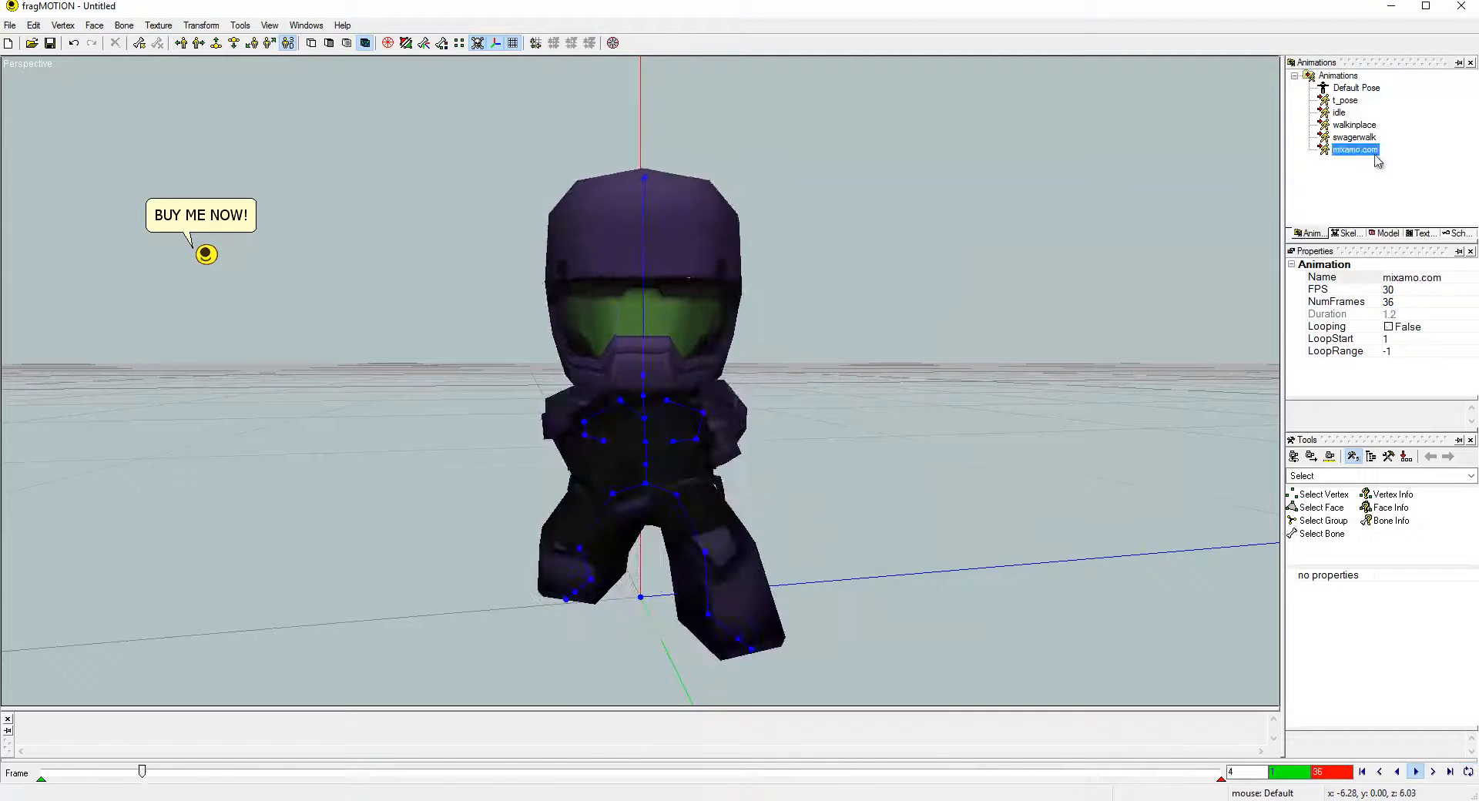
left_click(1453, 277)
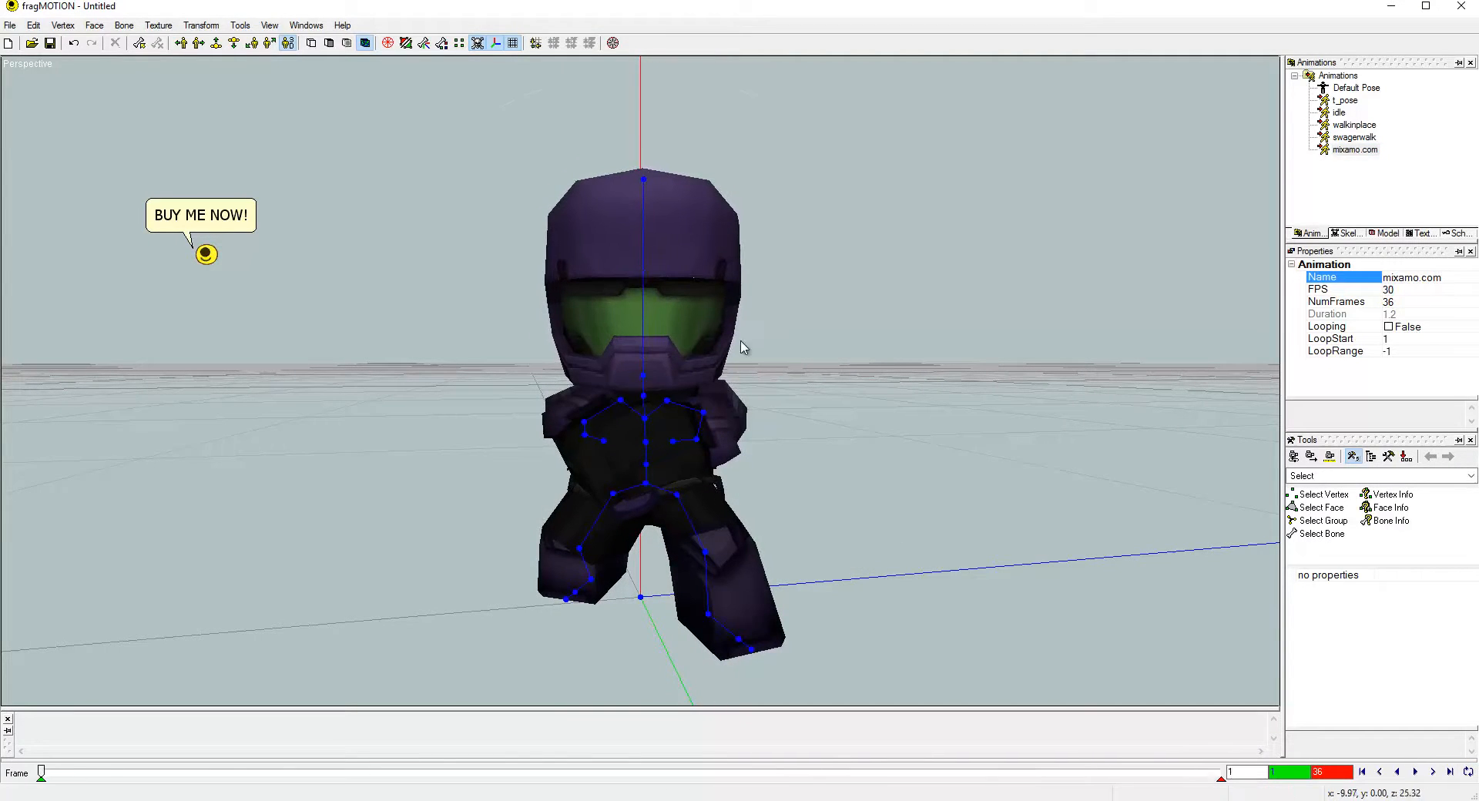
left_click_drag(741, 342, 801, 366)
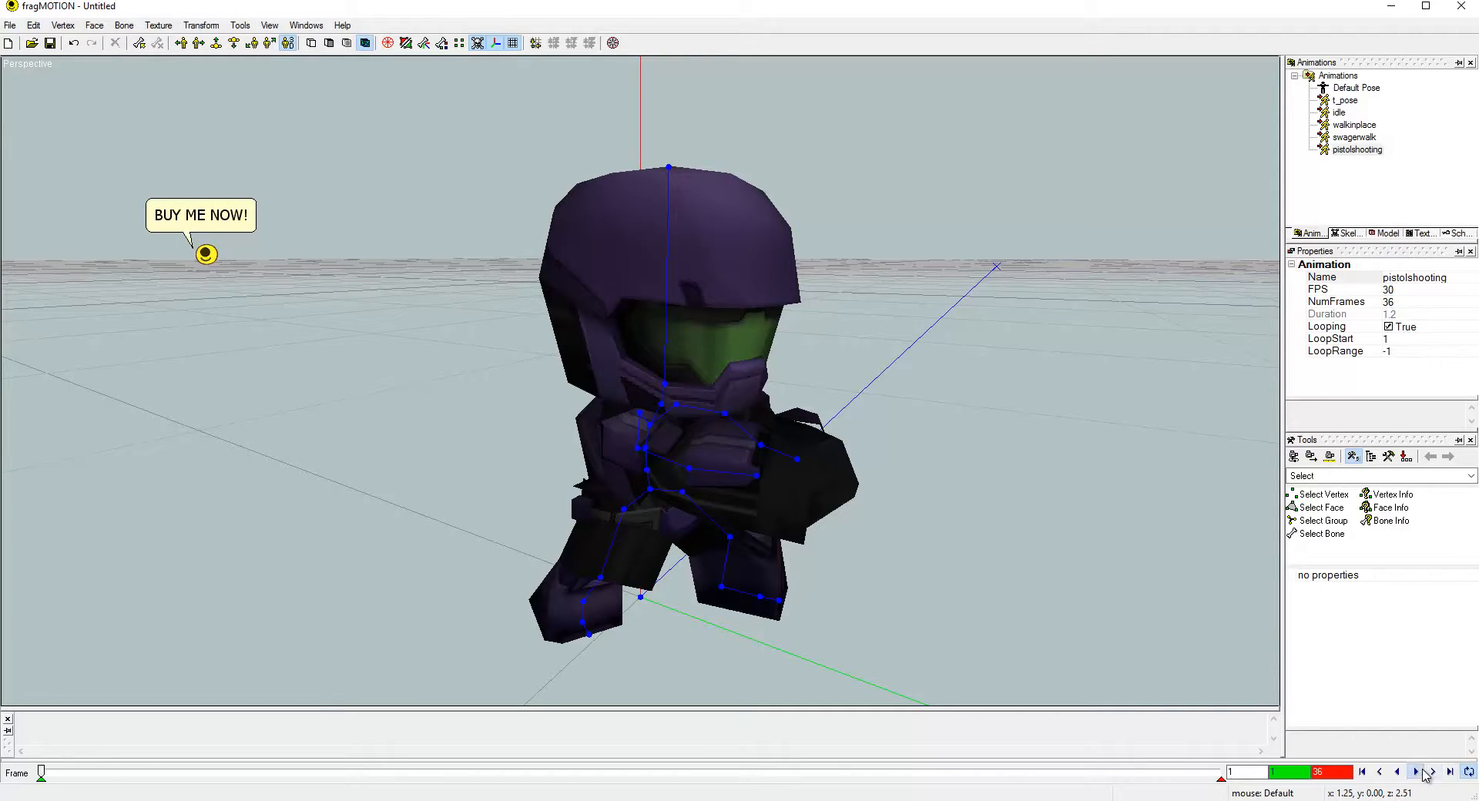
left_click(1416, 771)
middle_click_drag(1050, 587, 1032, 519)
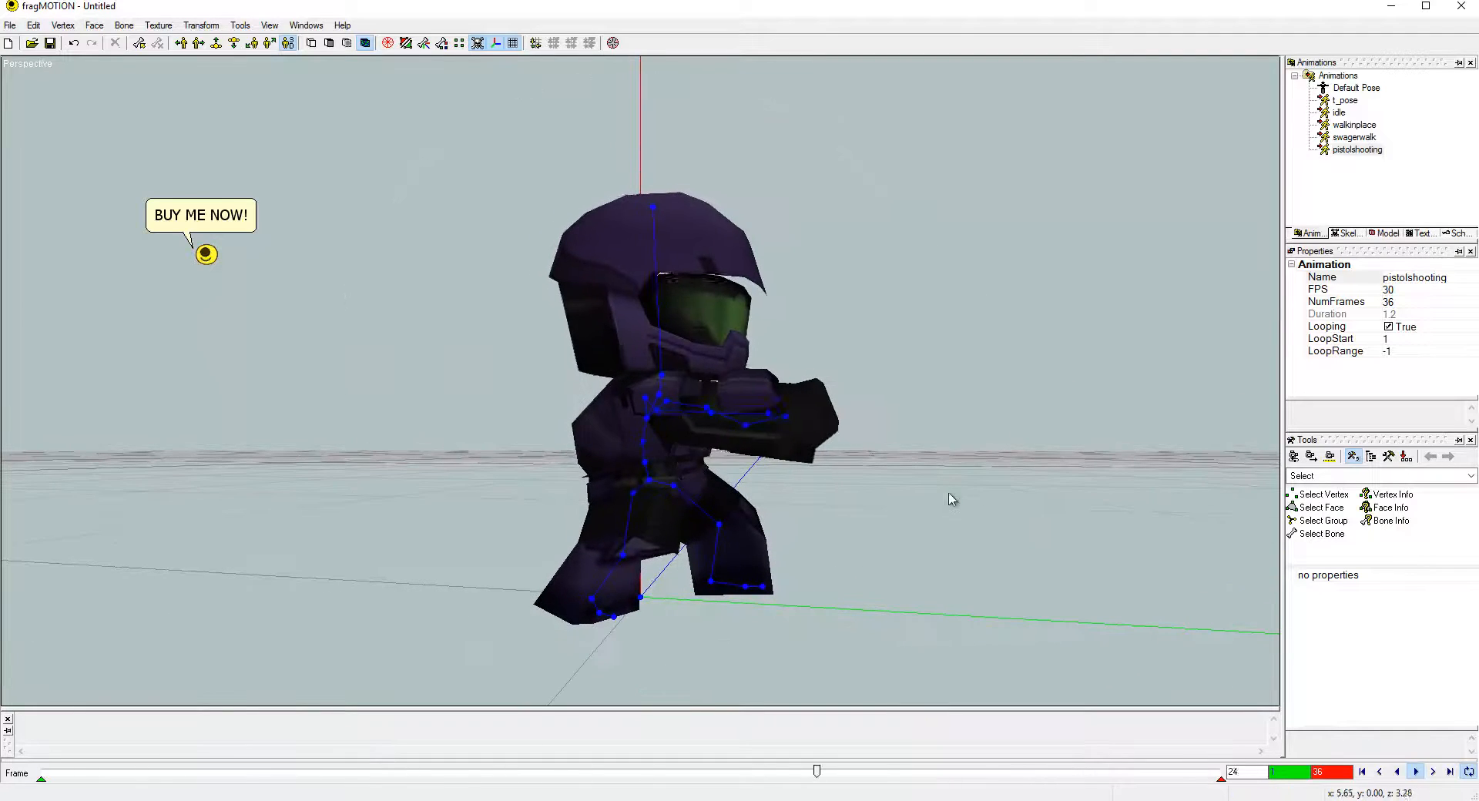
- Merge only the mixamo.com animation from gunplay.fbx, leaving out its Default animation
left_click(10, 25)
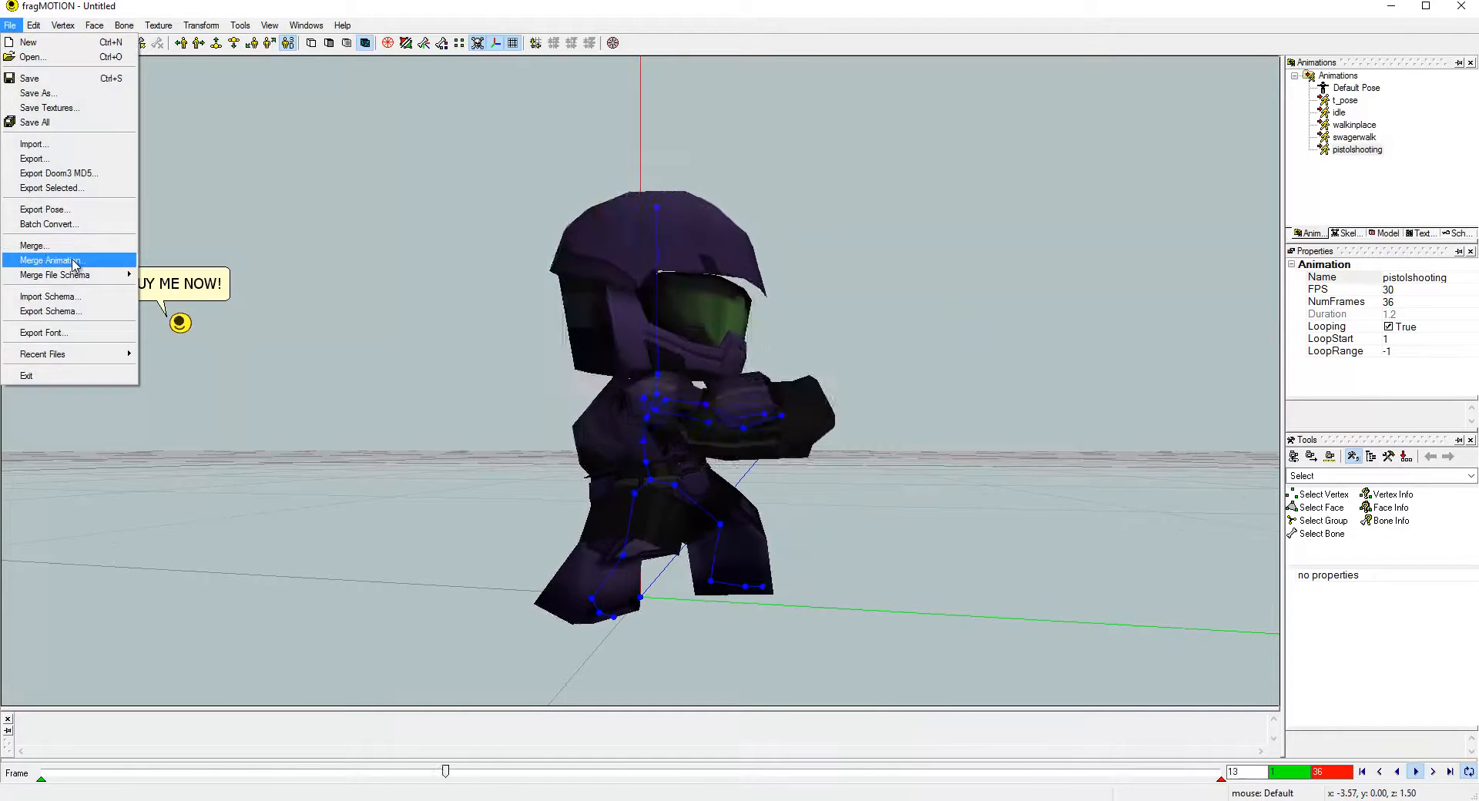
left_click(73, 261)
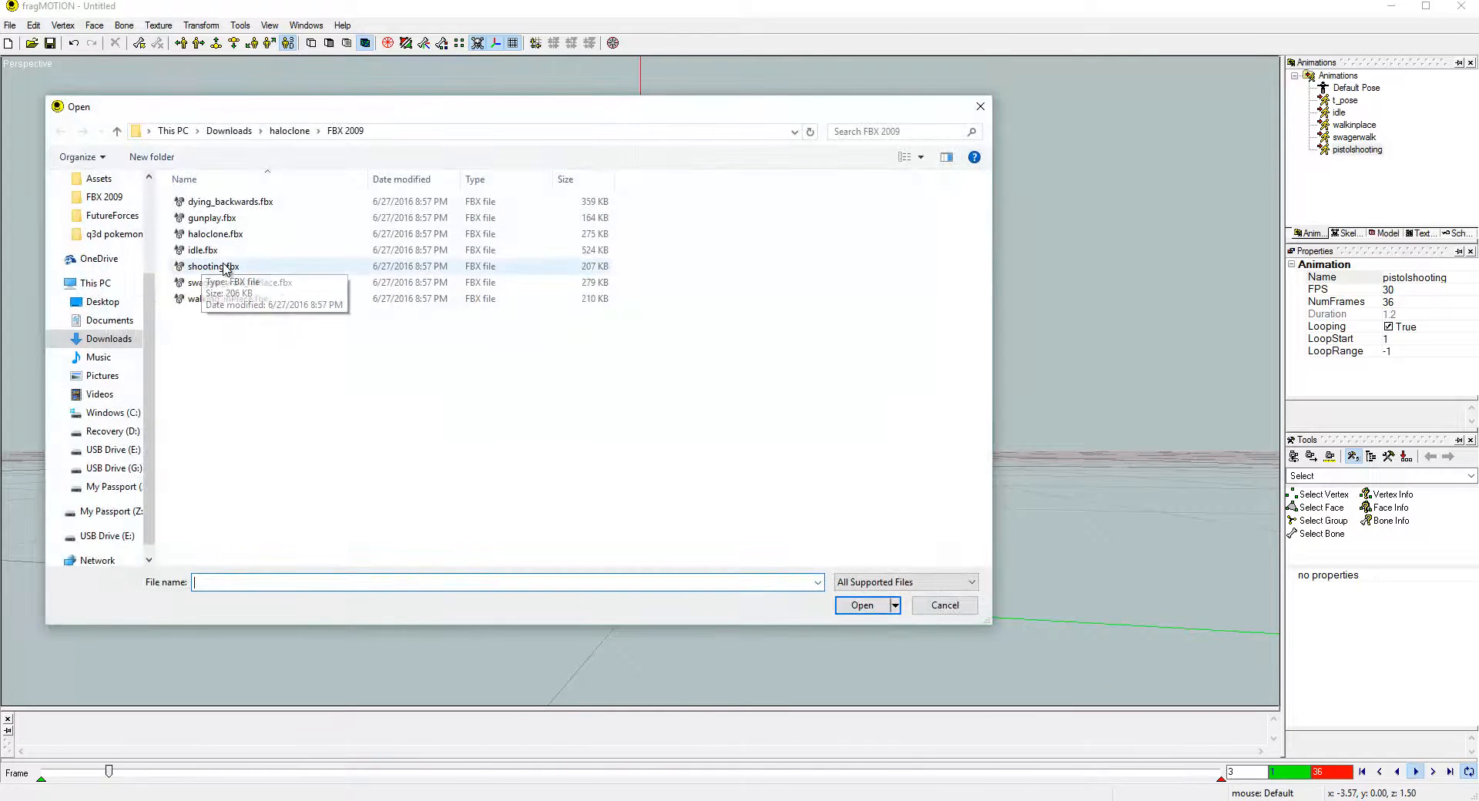
left_click(219, 221)
double_click(220, 223)
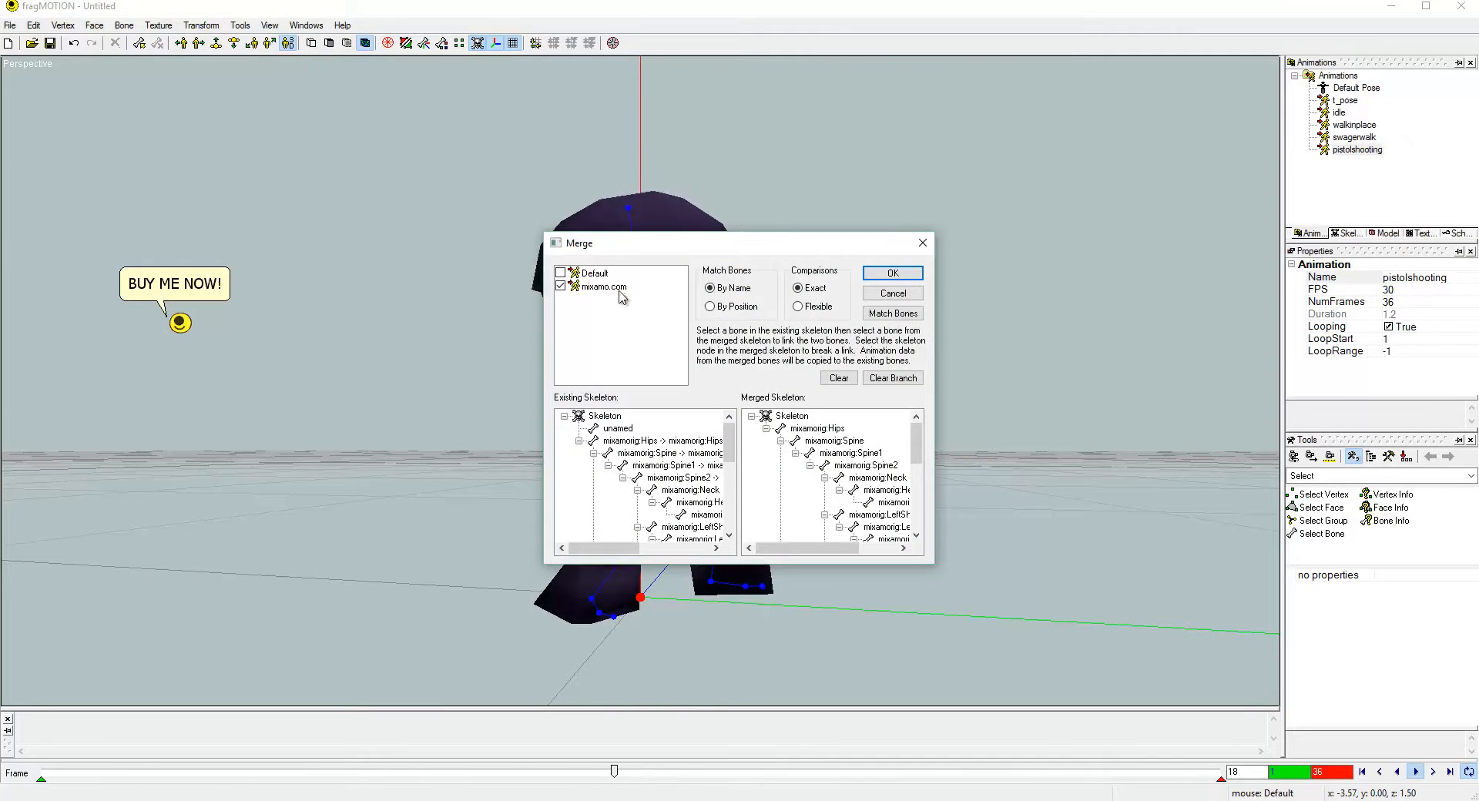
left_click(893, 273)
- Rename the newly merged mixamo.com animation to rifleshooting and play it back with looping turned on
left_click(1354, 162)
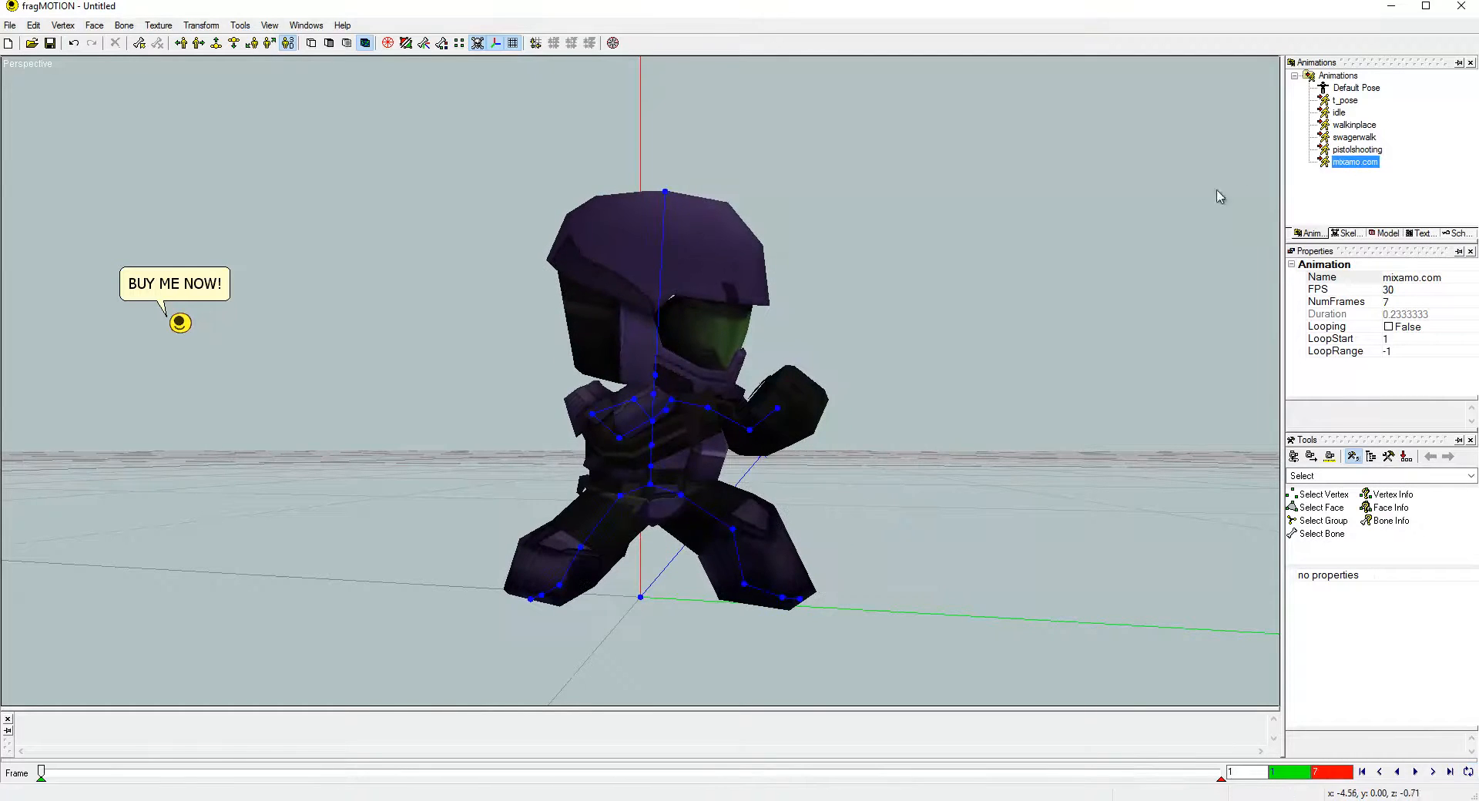
middle_click_drag(1102, 197, 1043, 242)
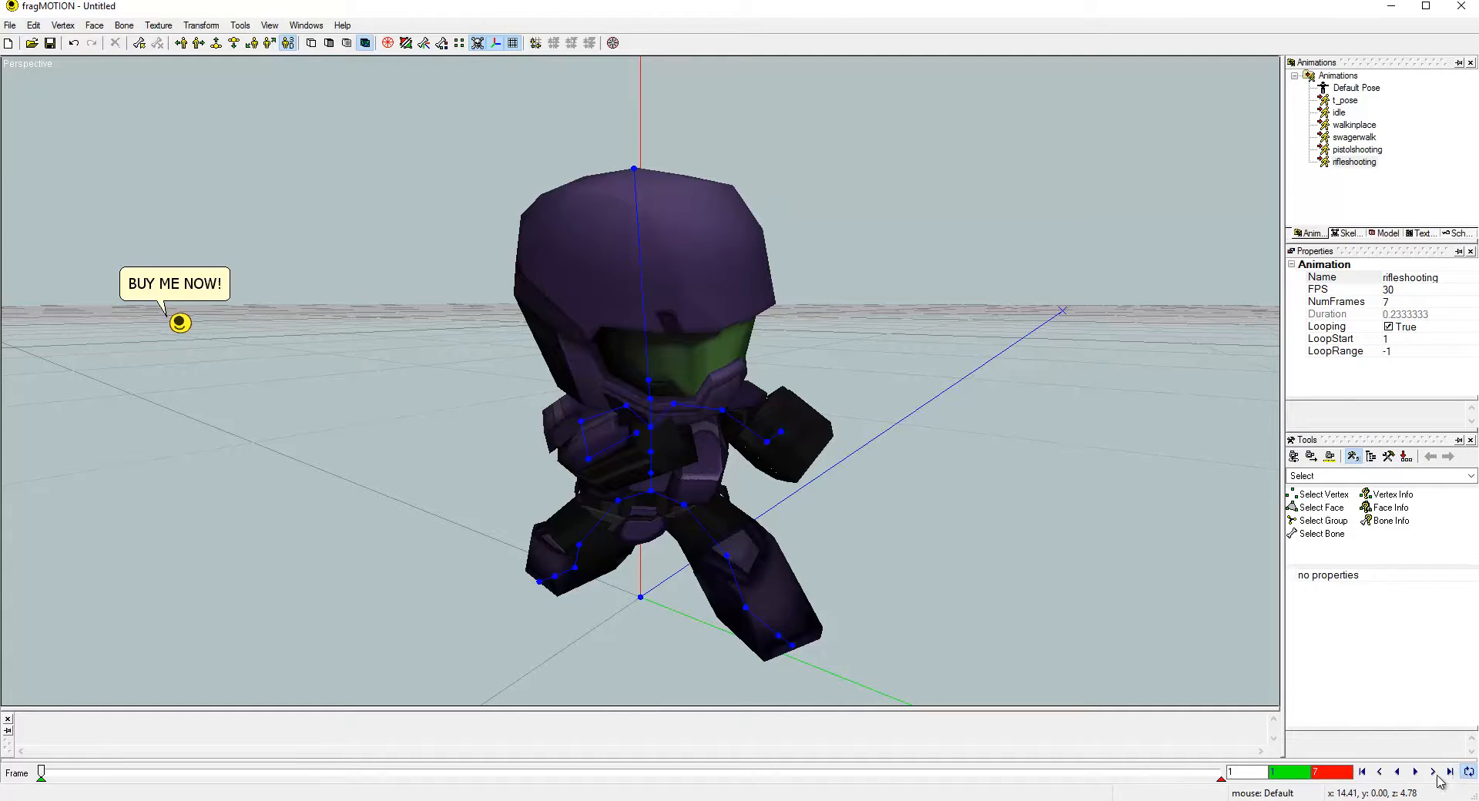
left_click(1414, 773)
middle_click_drag(909, 454, 950, 446)
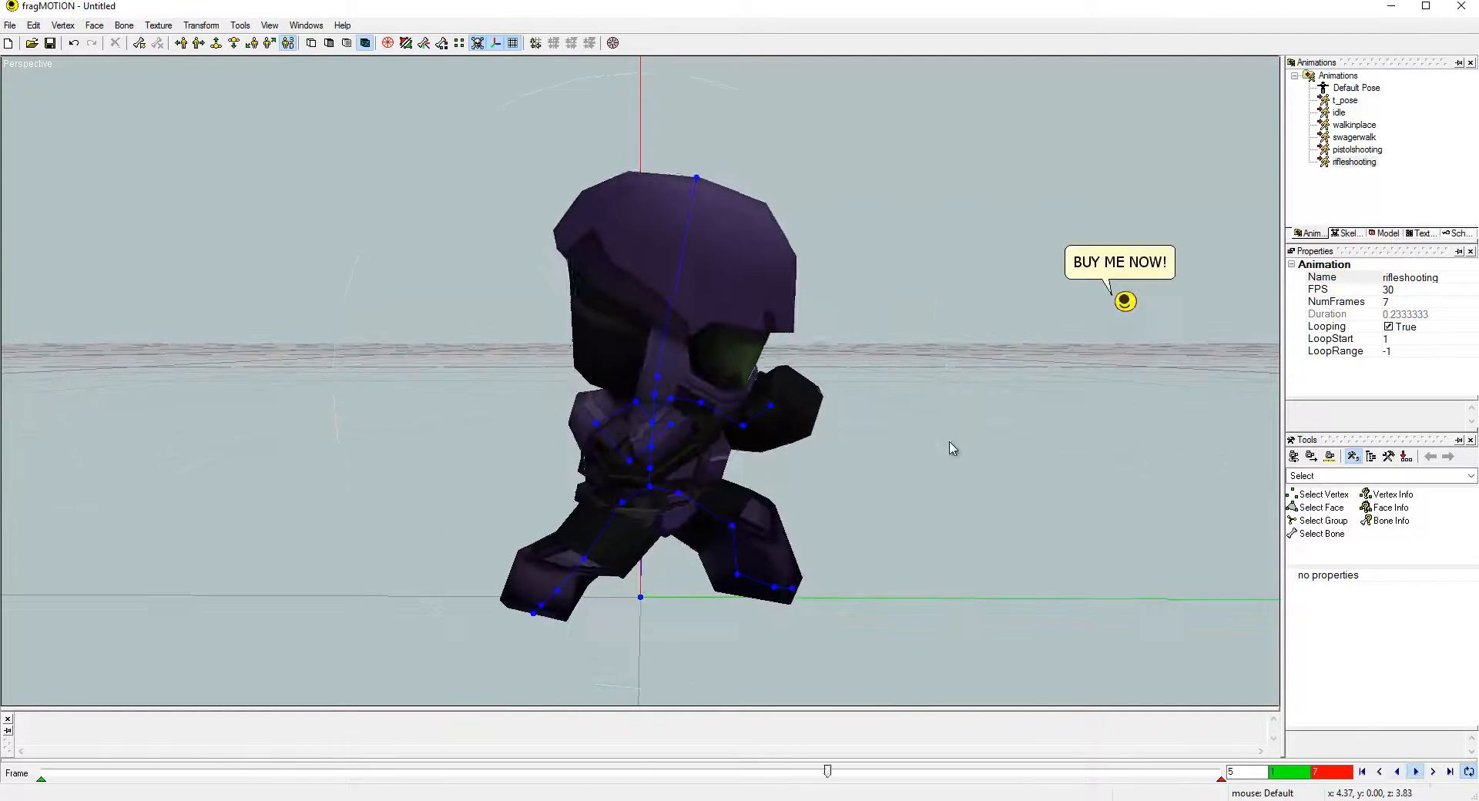
- Merge only the mixamo.com animation from dying_backwards.fbx, leaving out its Default animation
left_click(10, 25)
mouse_move(33, 25)
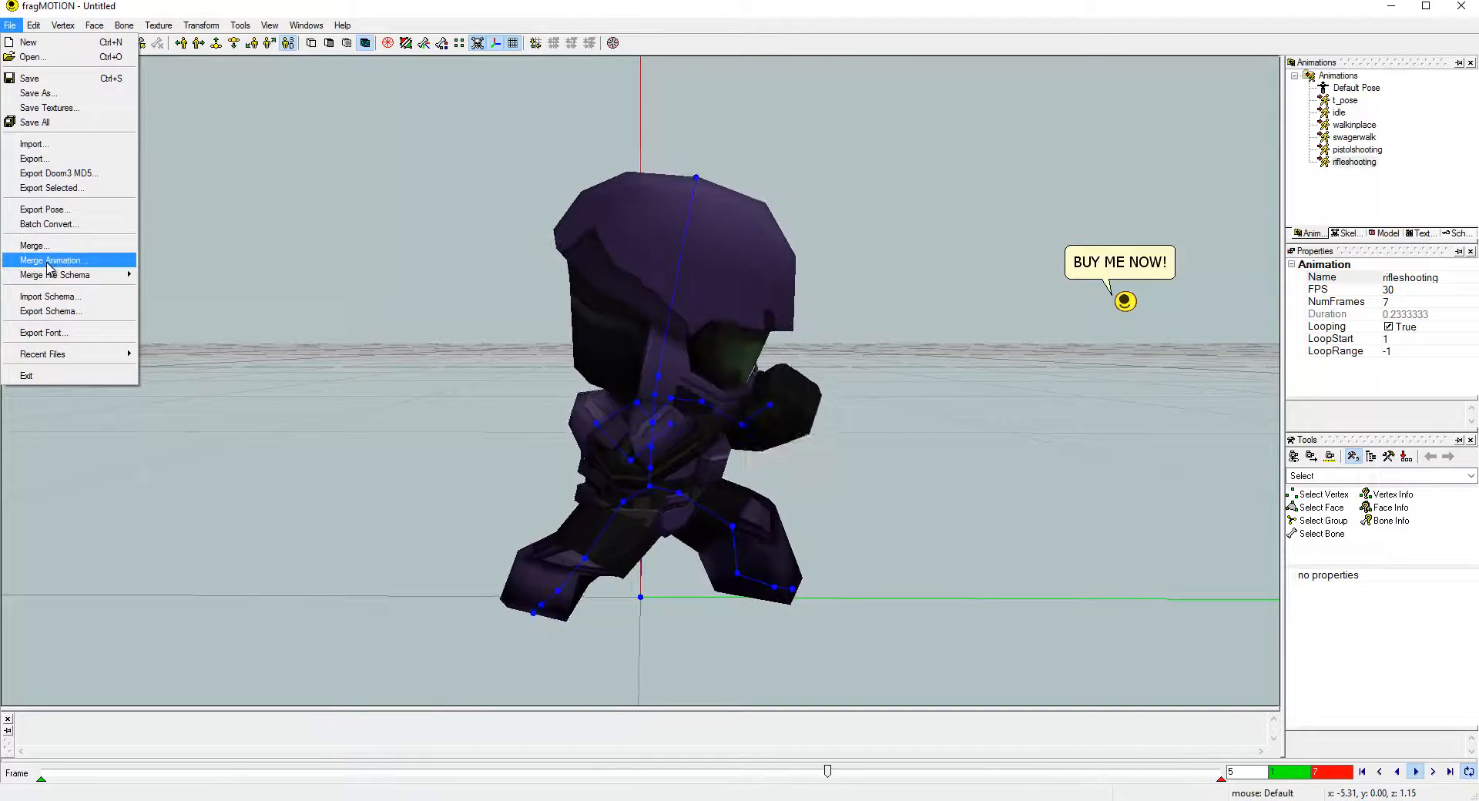
left_click(169, 275)
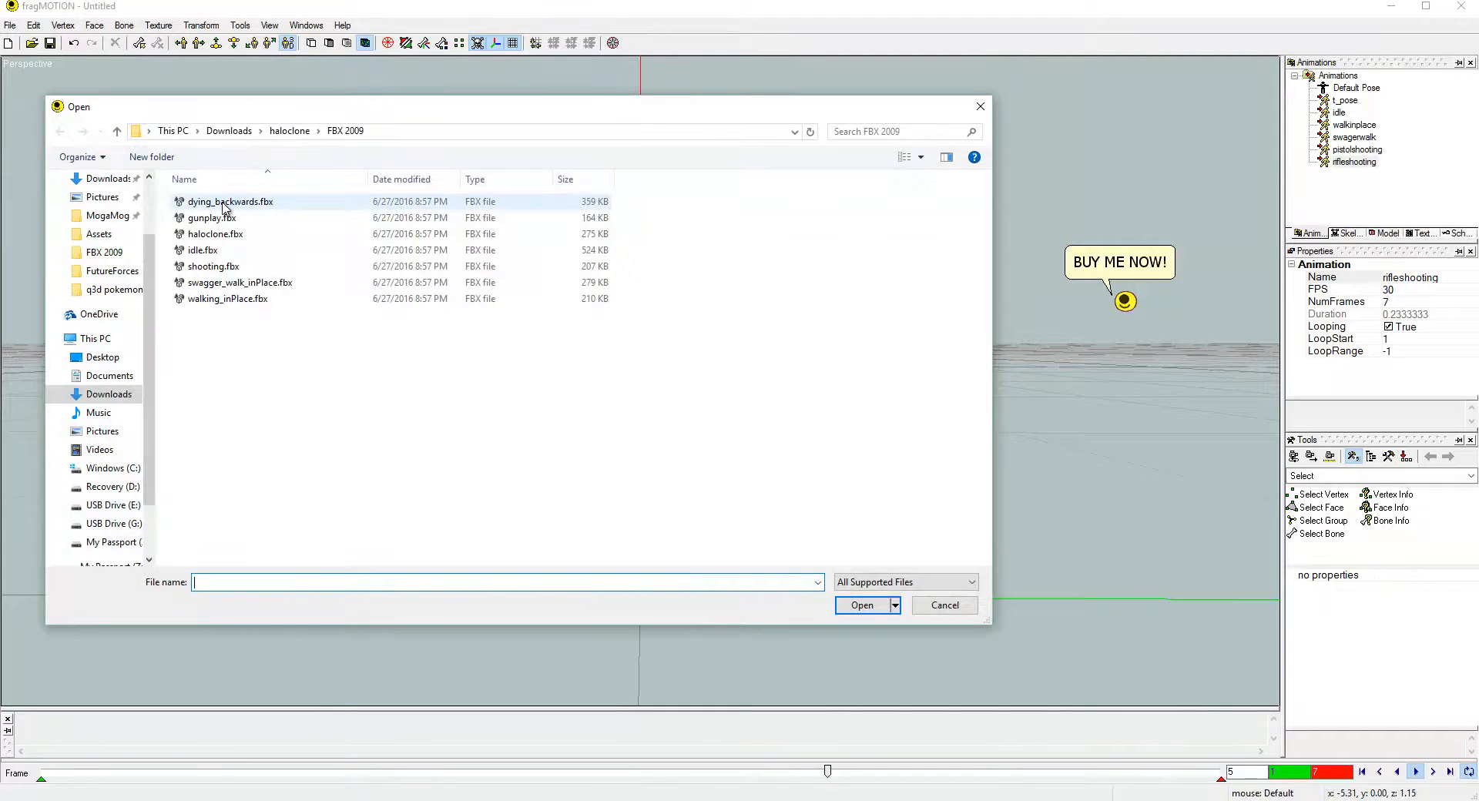
double_click(223, 204)
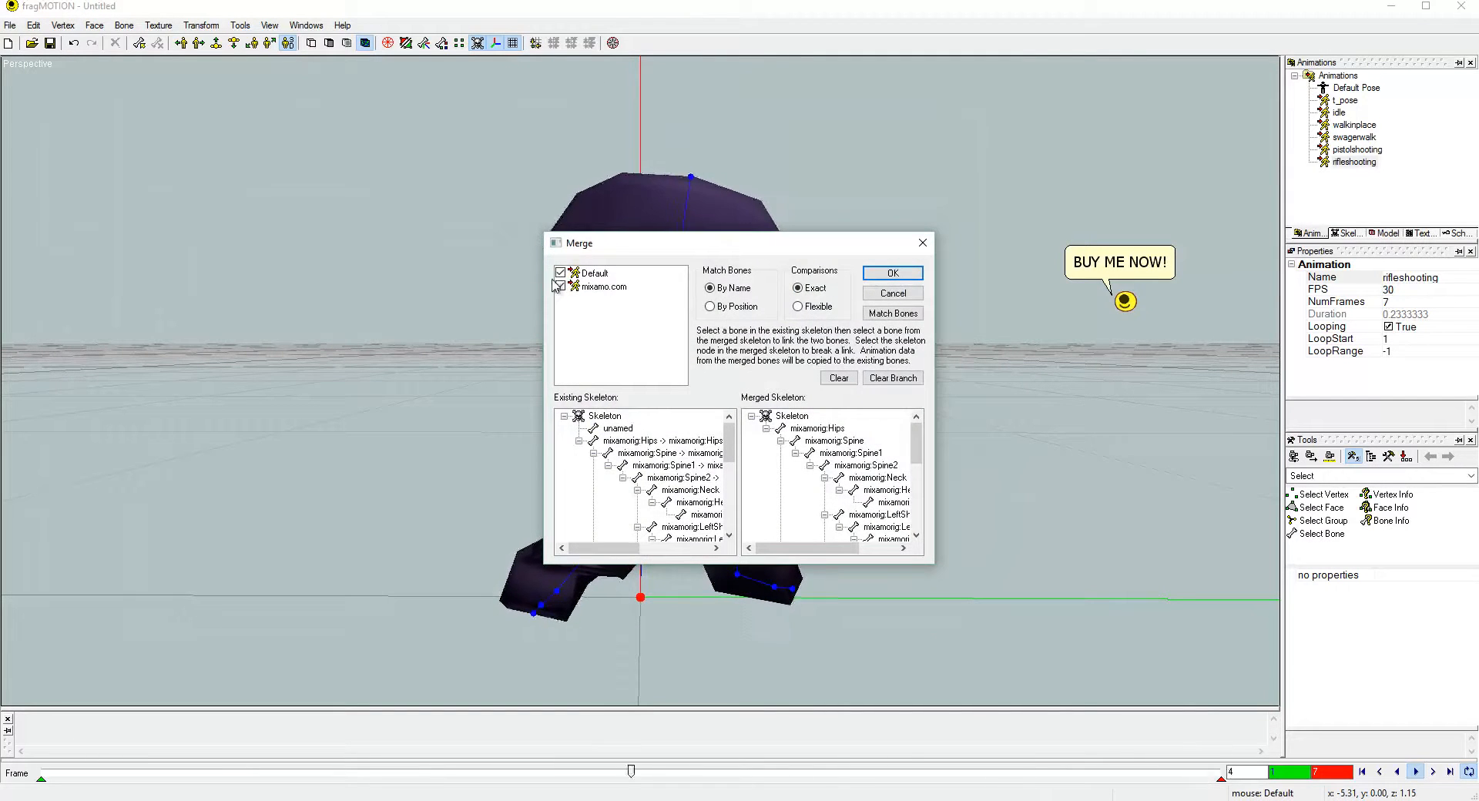
left_click(892, 273)
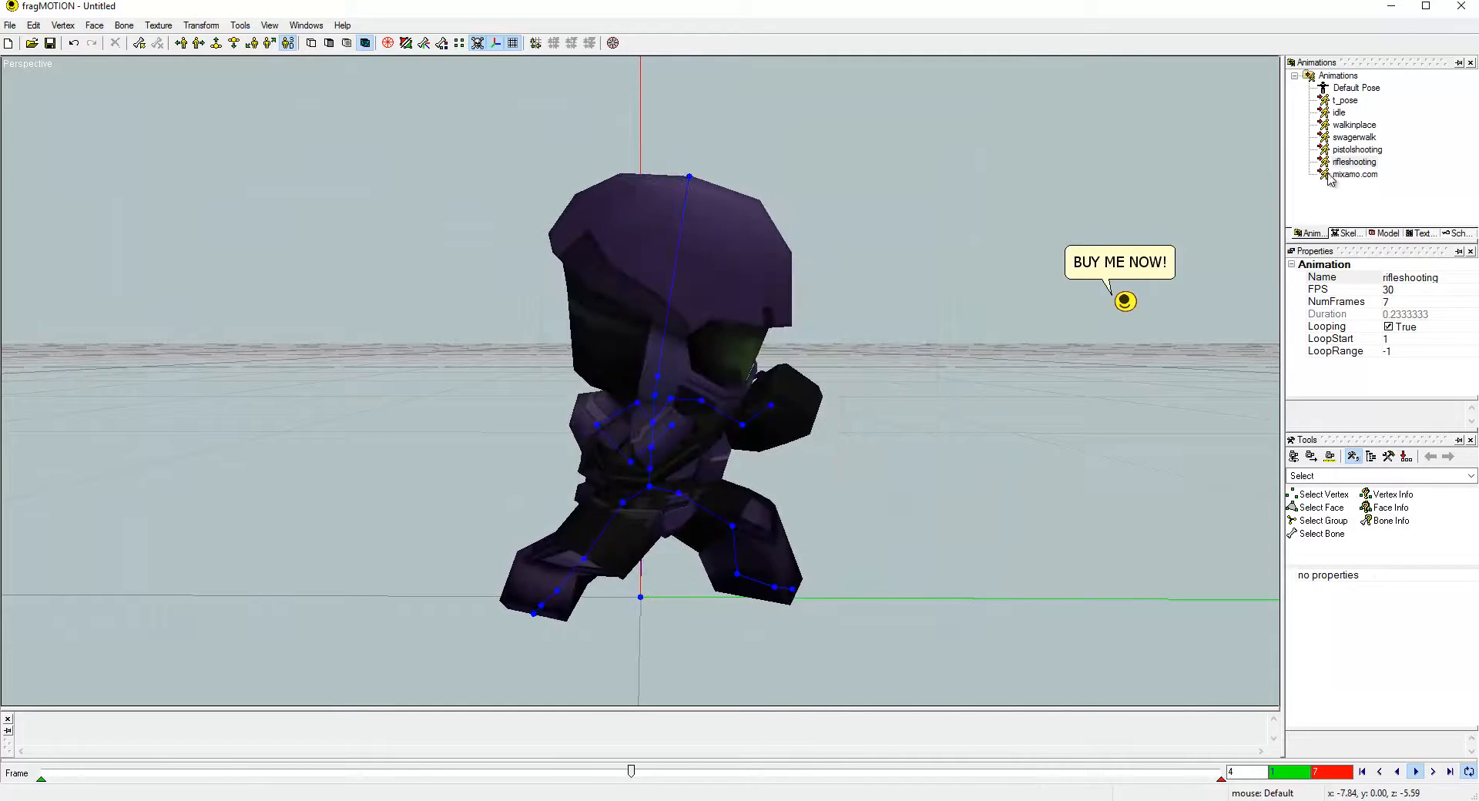
- Rename the newly merged mixamo.com animation to dyingbackwards and play it back with looping turned on
left_click(1341, 279)
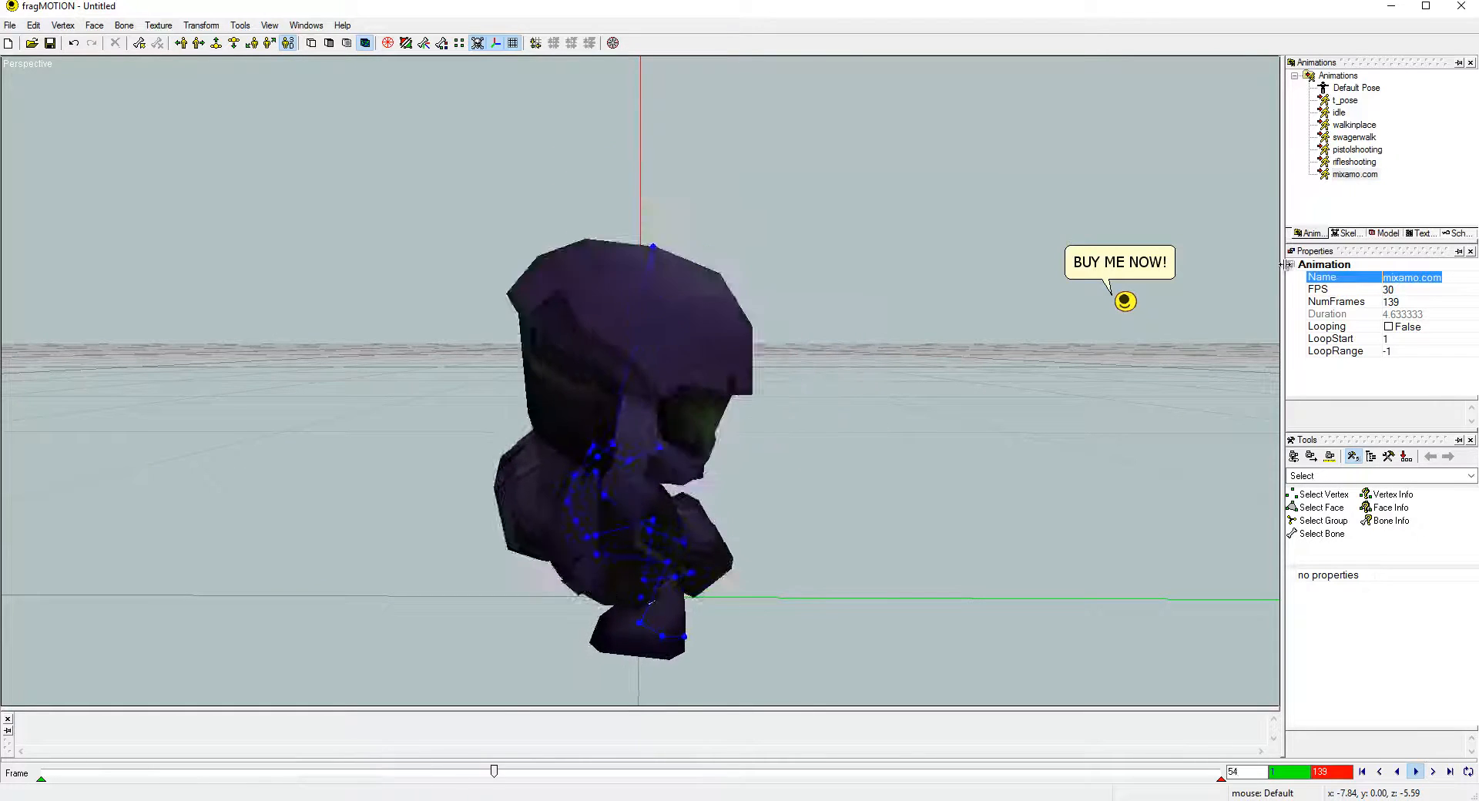
type("dying")
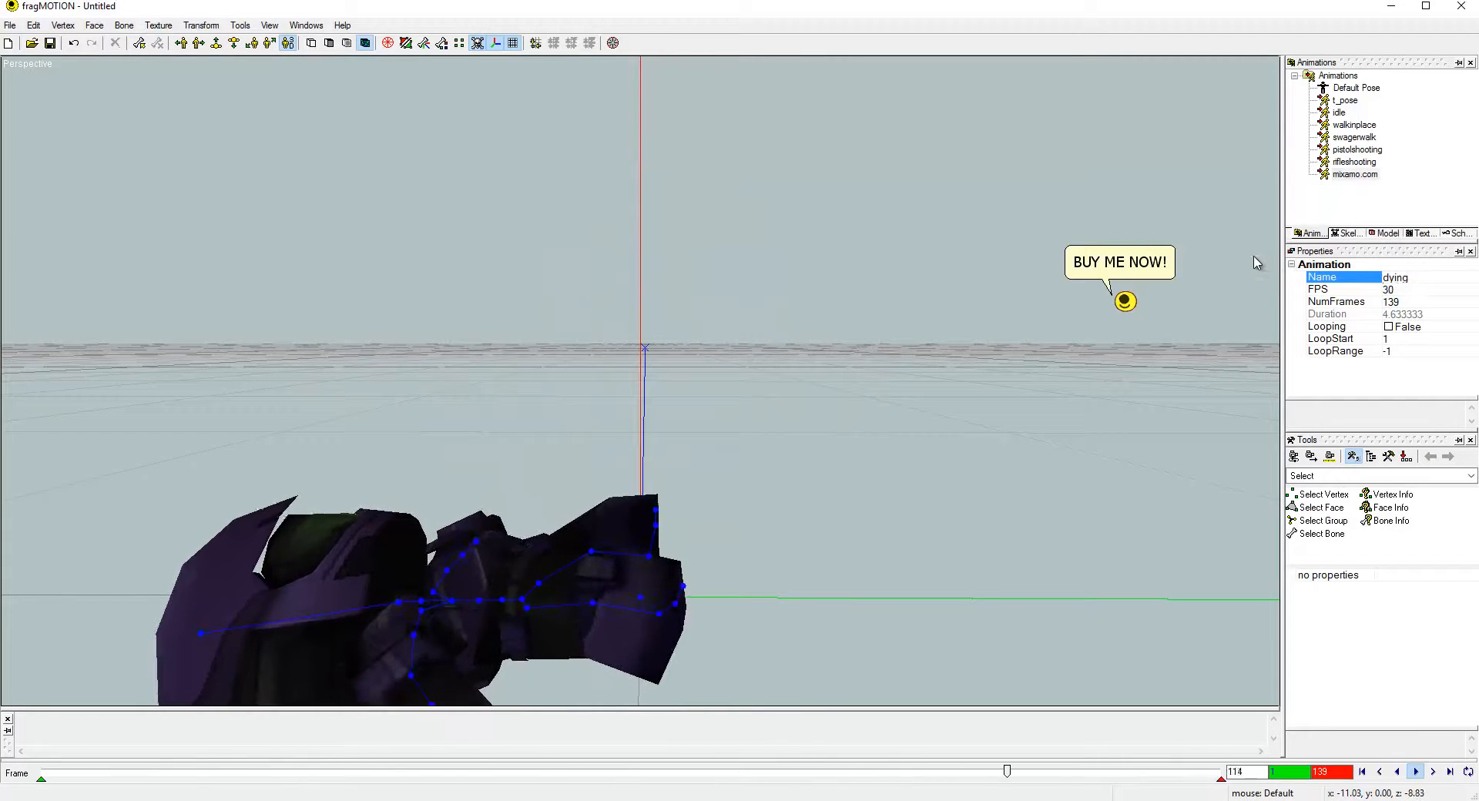
type("ba")
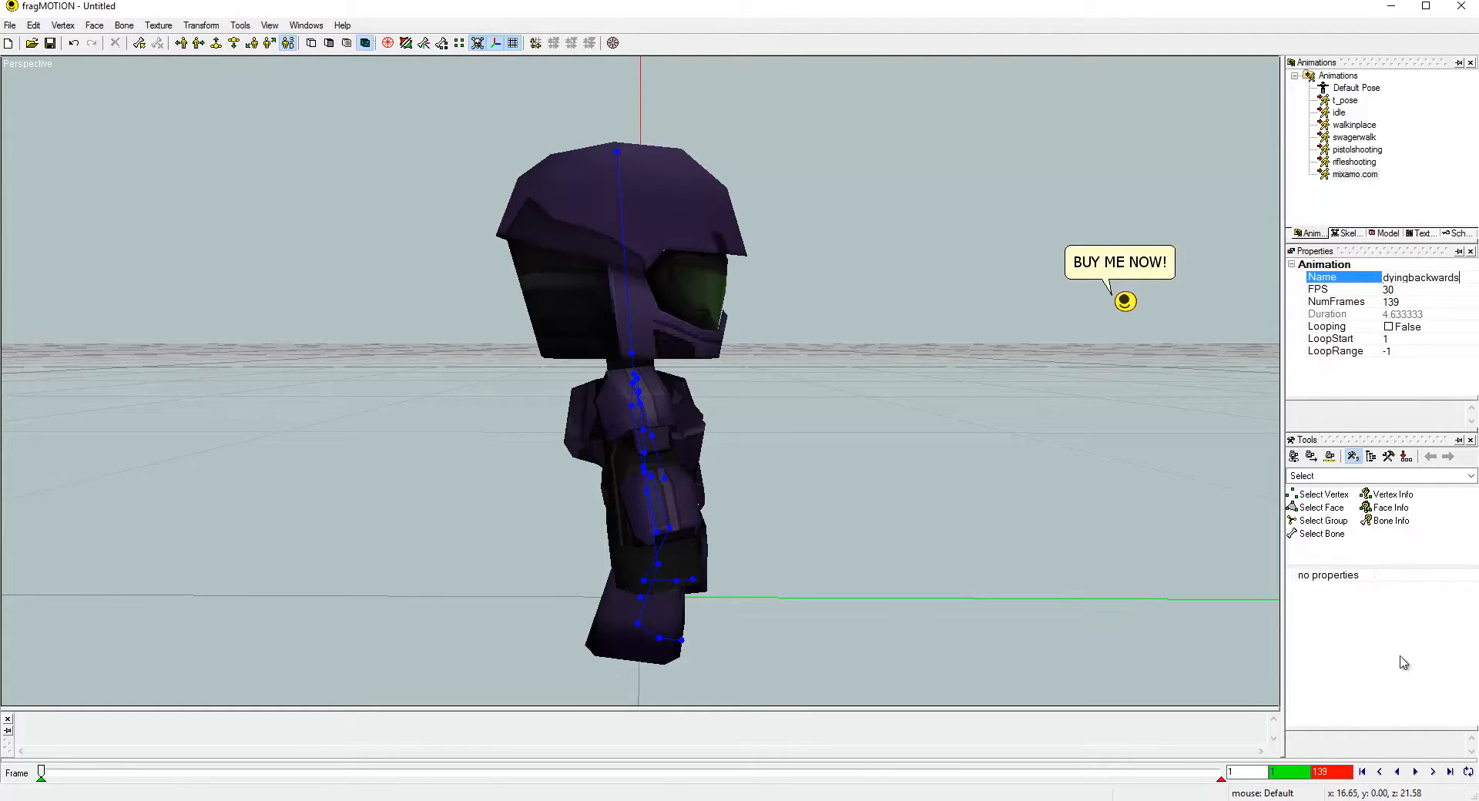
type("ckwards")
left_click(1418, 771)
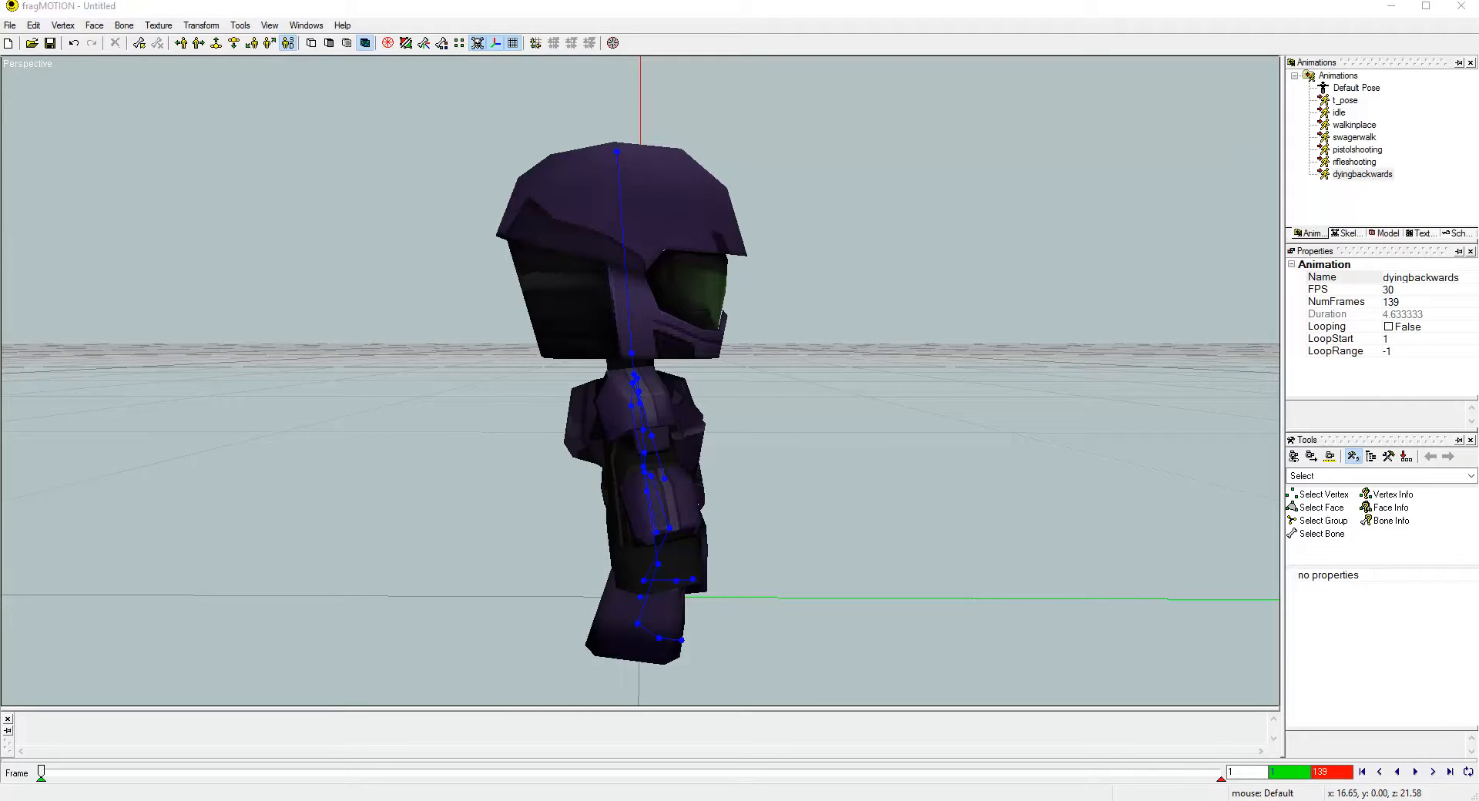
left_click(1468, 772)
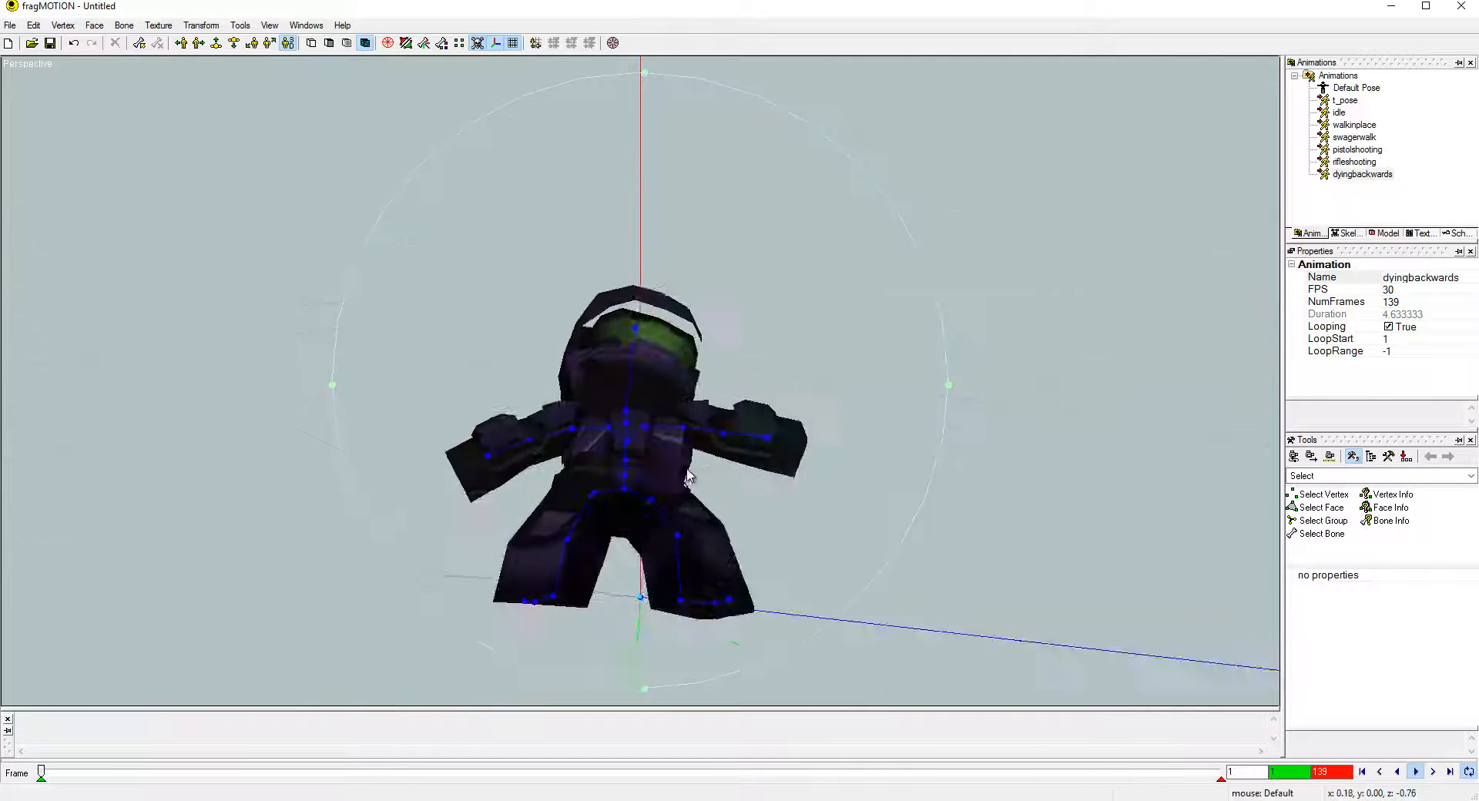
left_click_drag(691, 417, 636, 413)
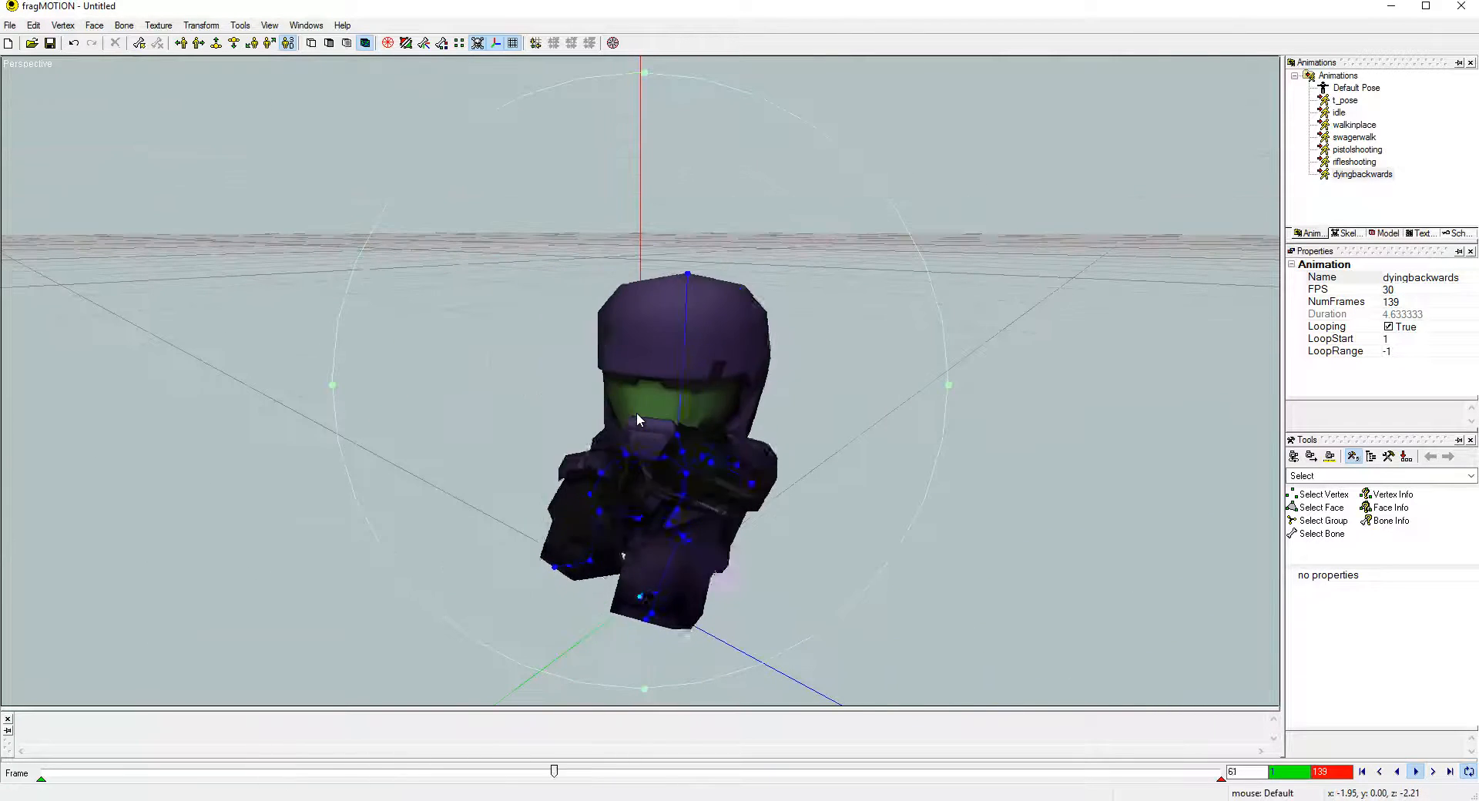
- Export the animated model in Milkshape3D format as haloclone.ms3d in the FBX 2009 folder
left_click(6, 26)
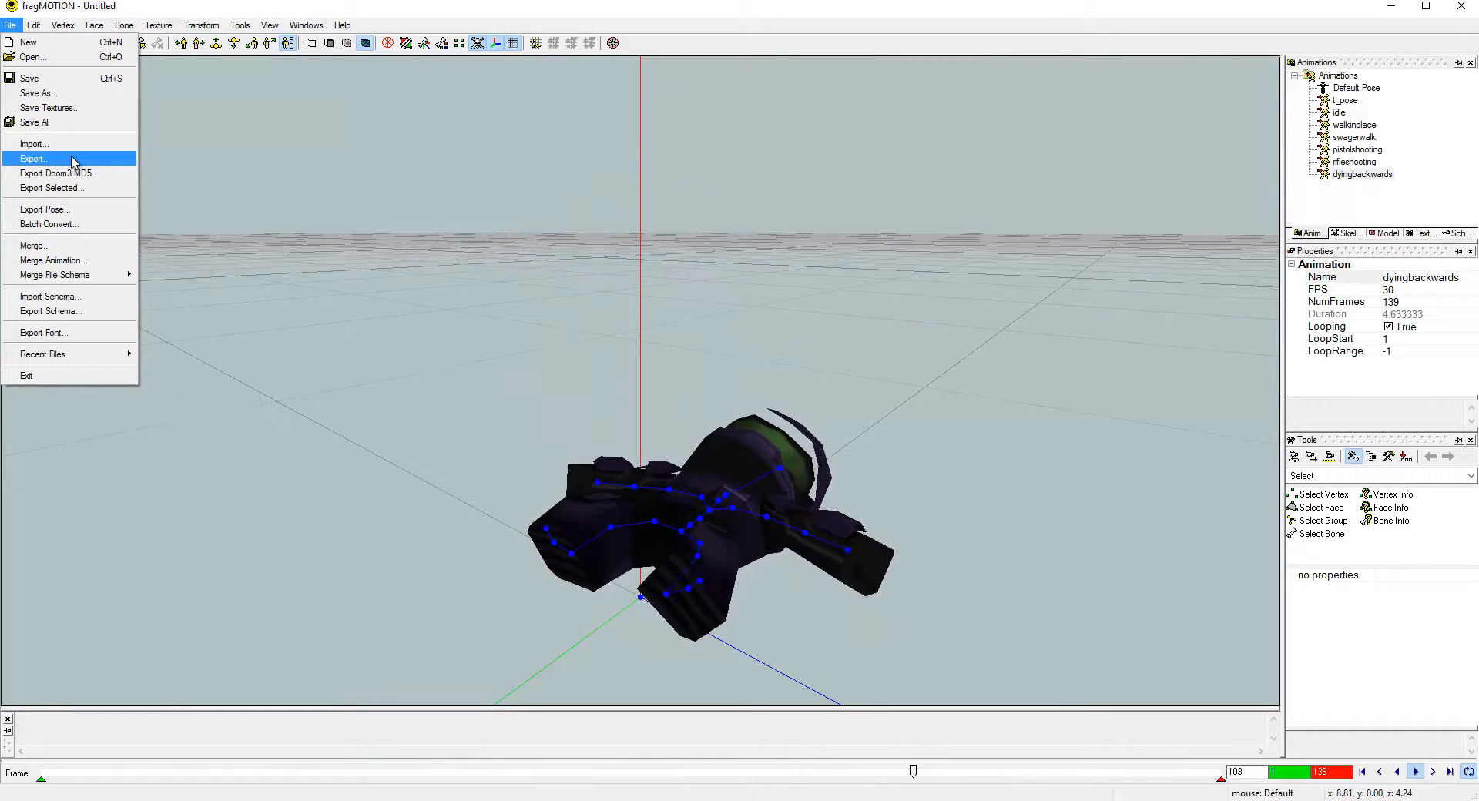
left_click(34, 159)
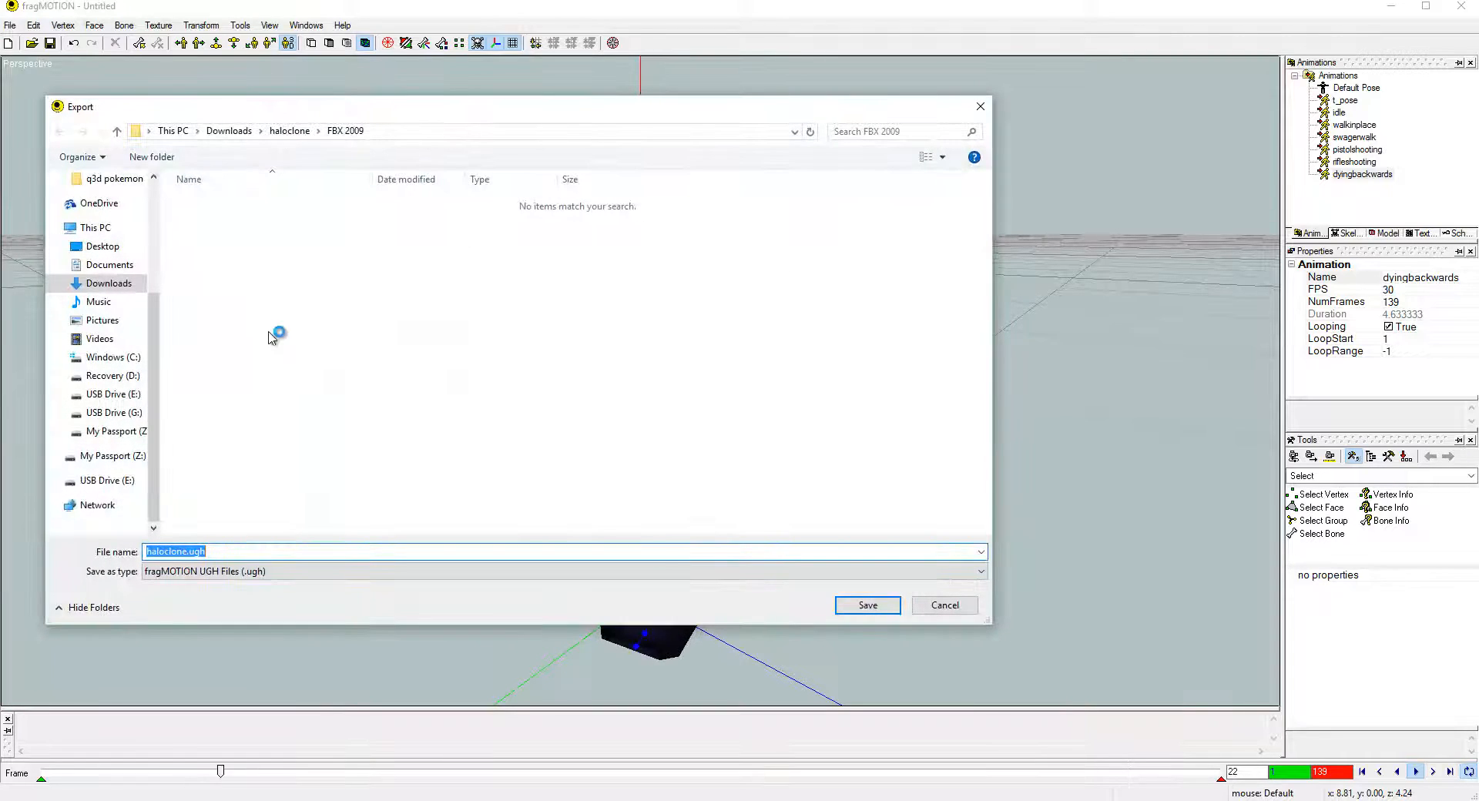
left_click(240, 571)
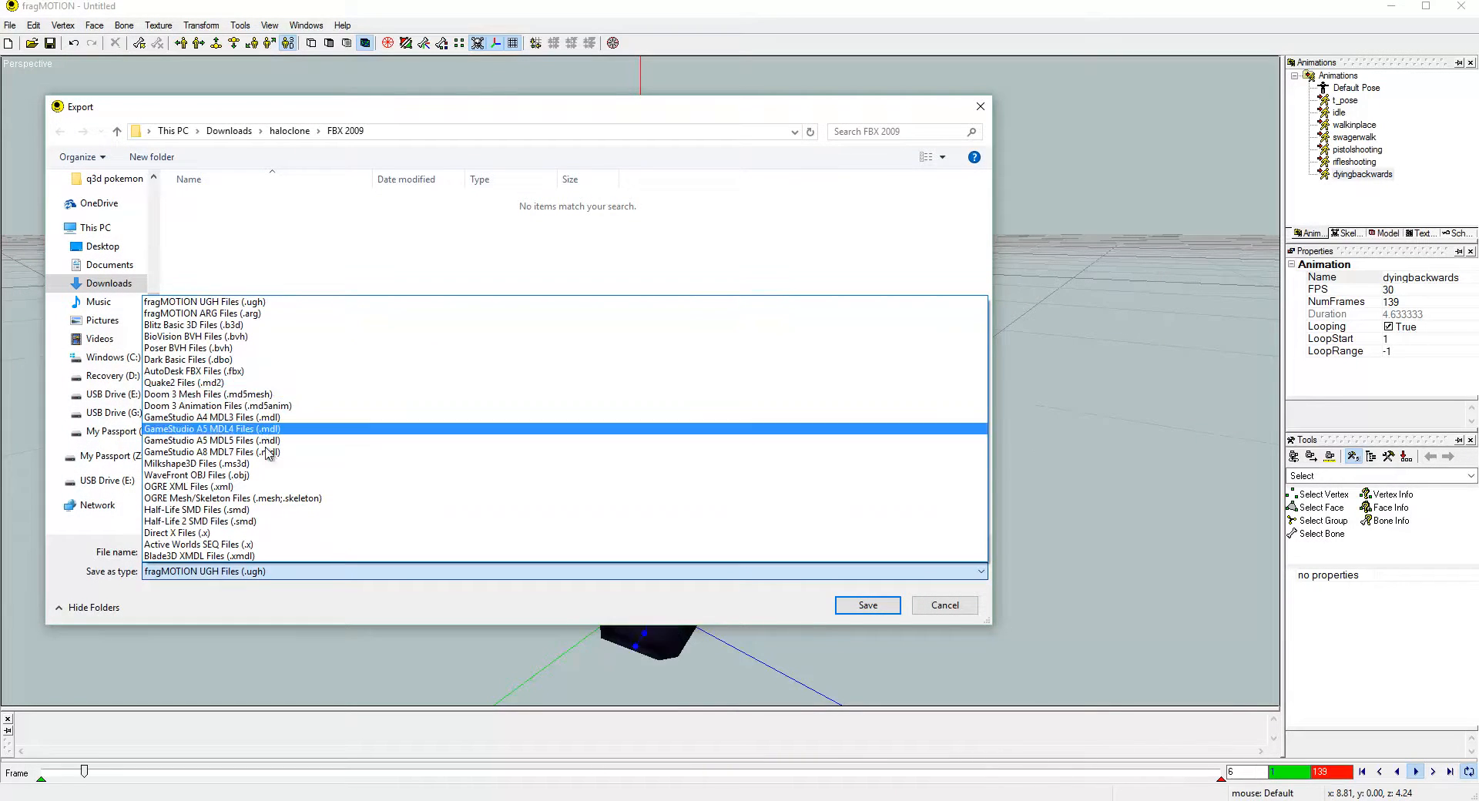
left_click(216, 464)
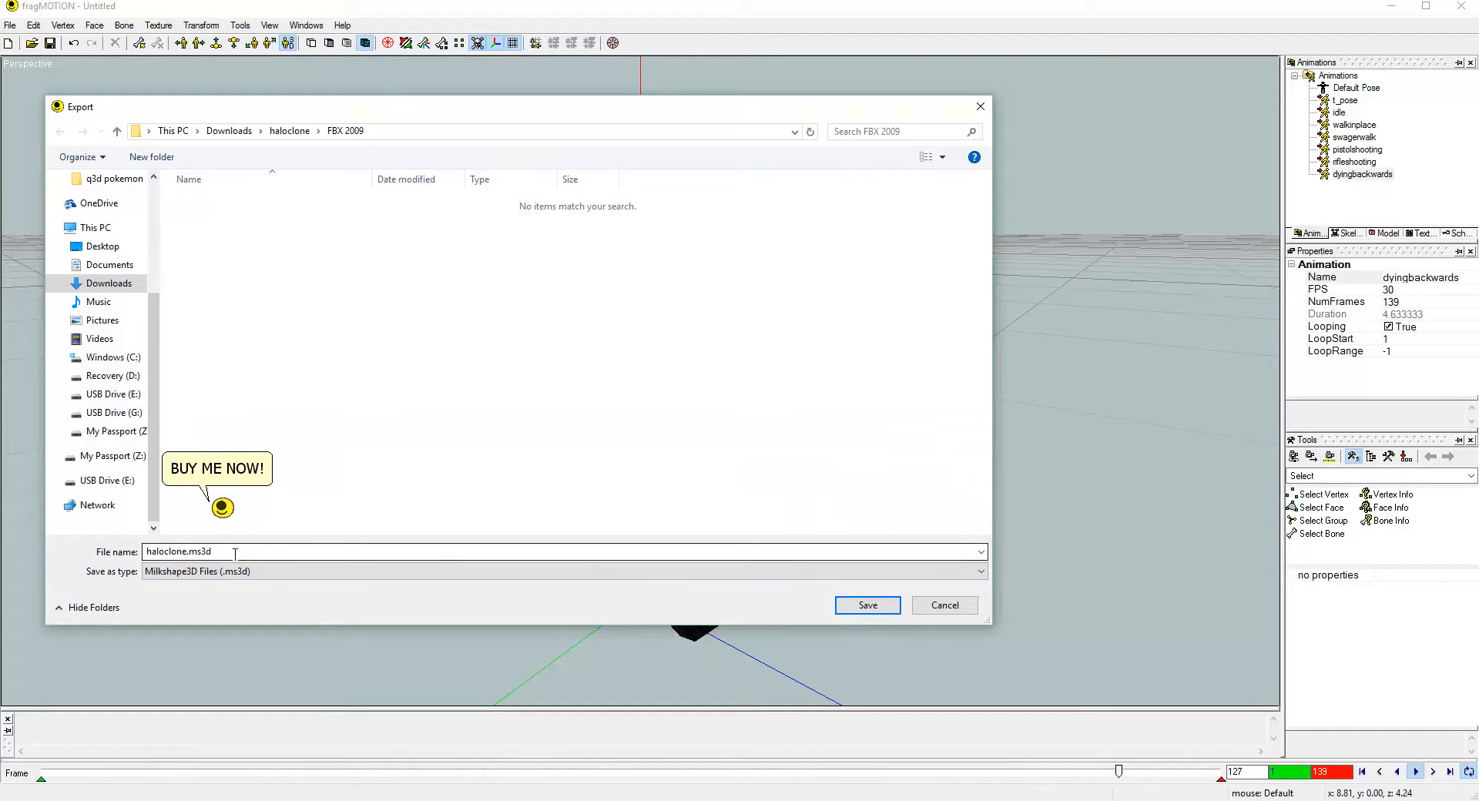
left_click(868, 605)
- Save the project in fragMOTION's own format as haloclone.ugh in the FBX 2009 folder
left_click(9, 26)
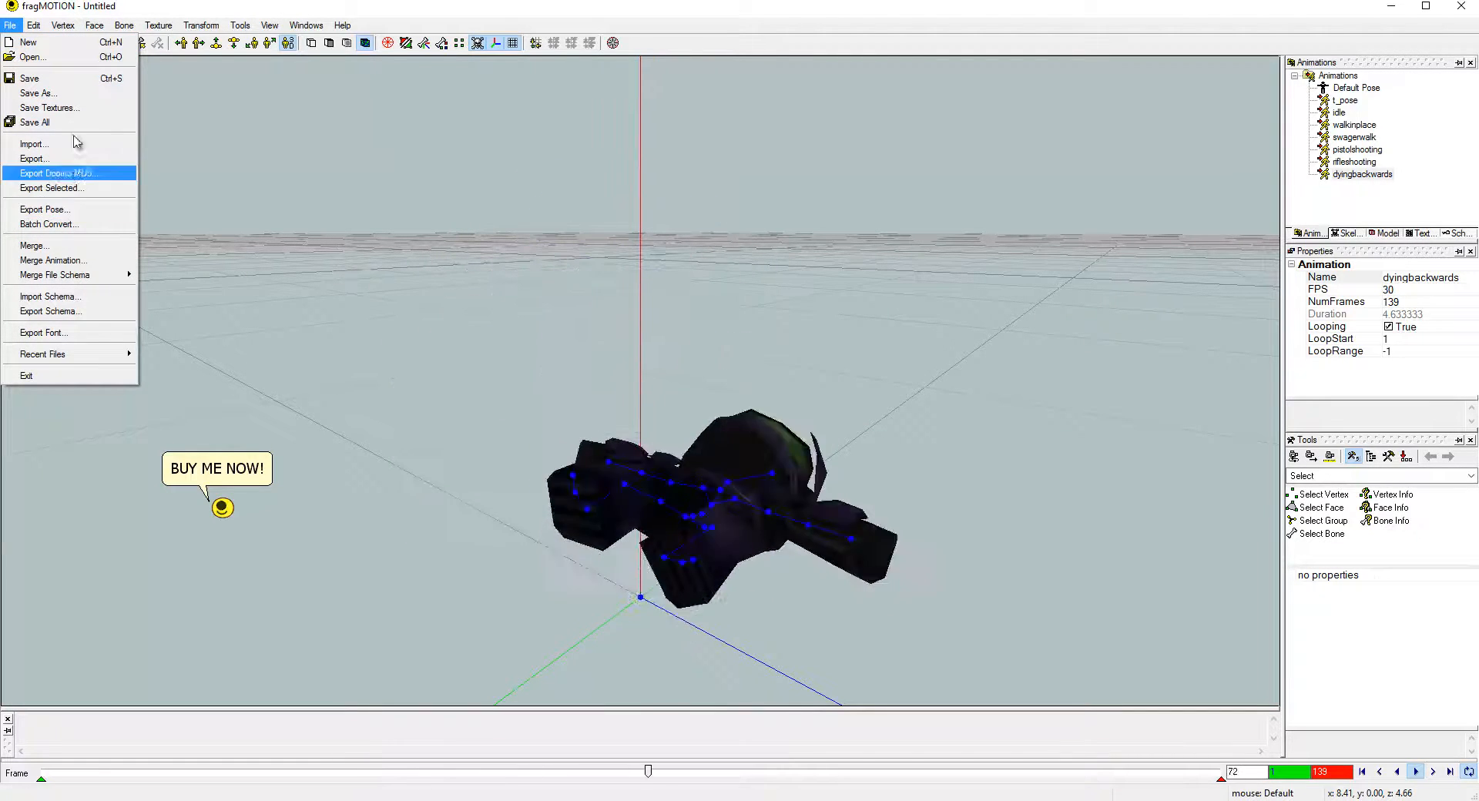
left_click(39, 93)
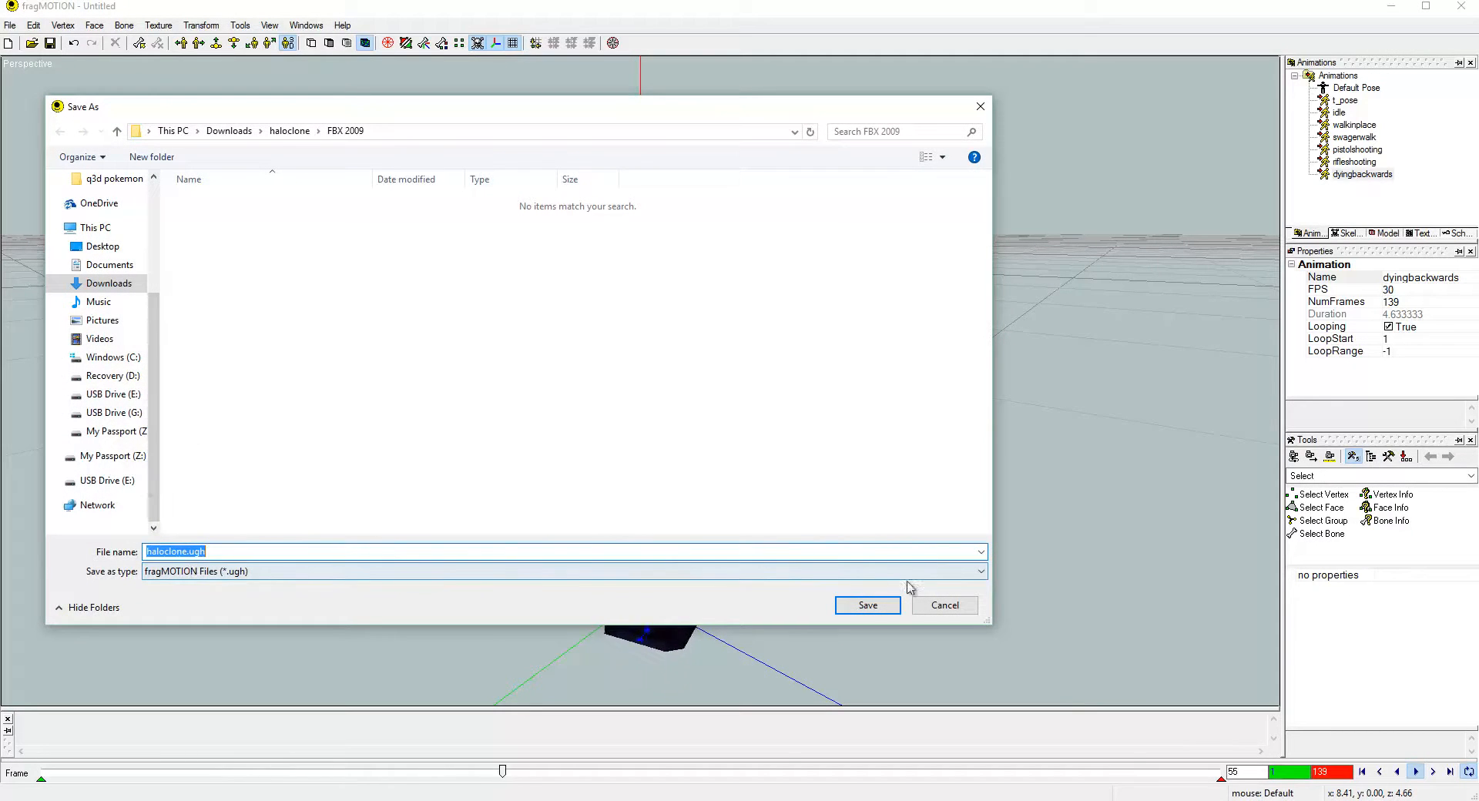
left_click(889, 607)
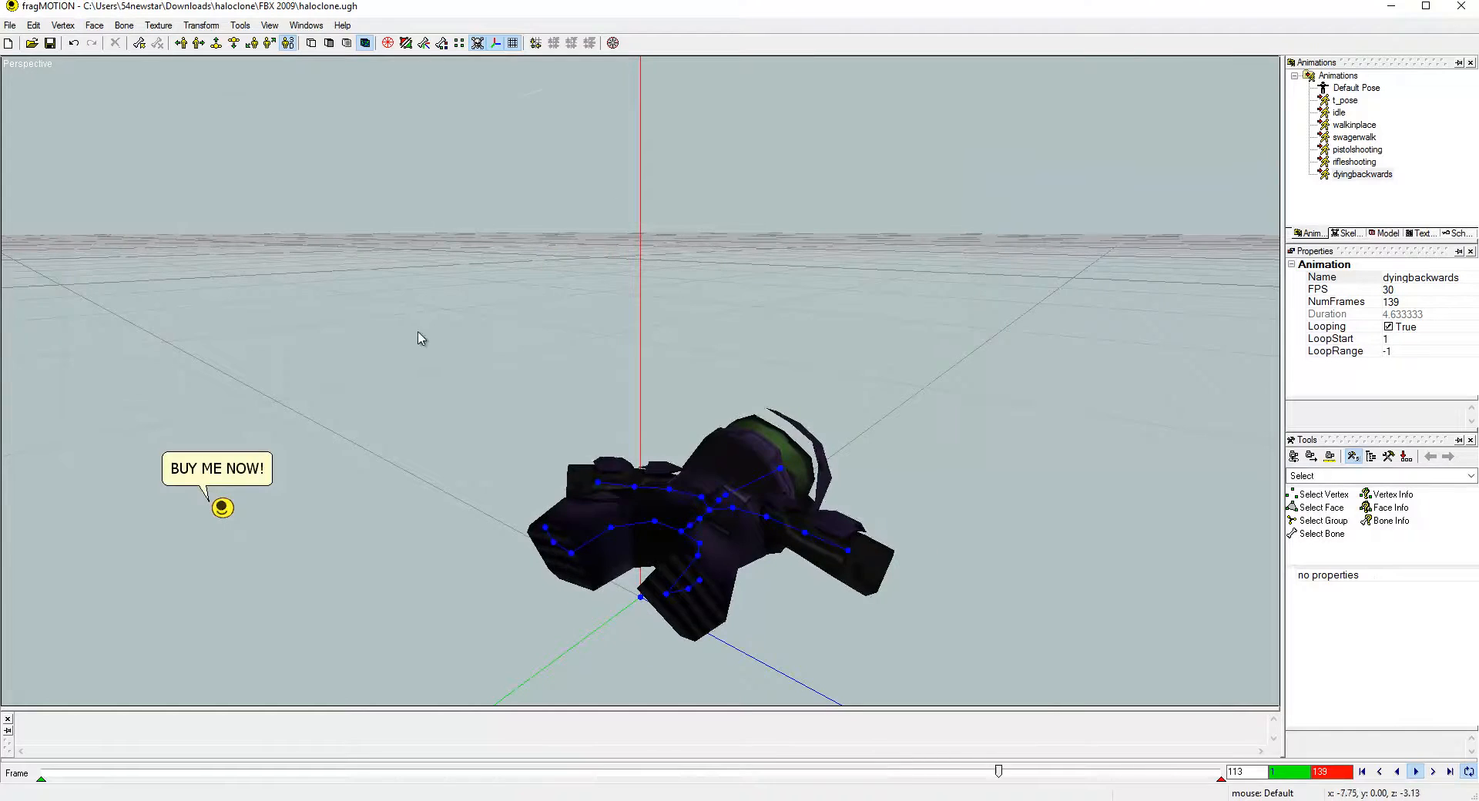
middle_click_drag(418, 333, 442, 379)
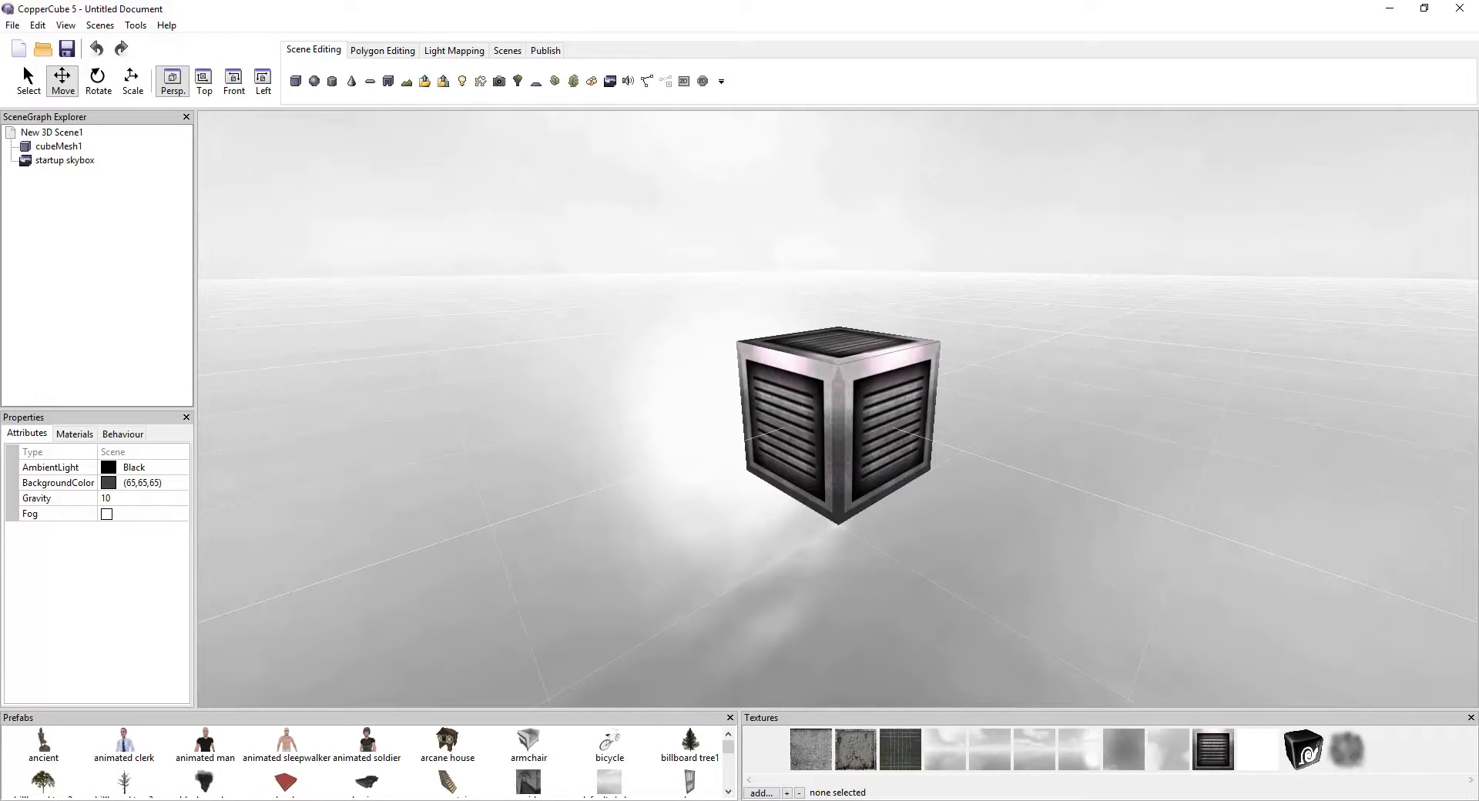
- Switch to CopperCube, delete the default cube from the new scene, and start importing an animated mesh
left_click(814, 402)
key("Delete")
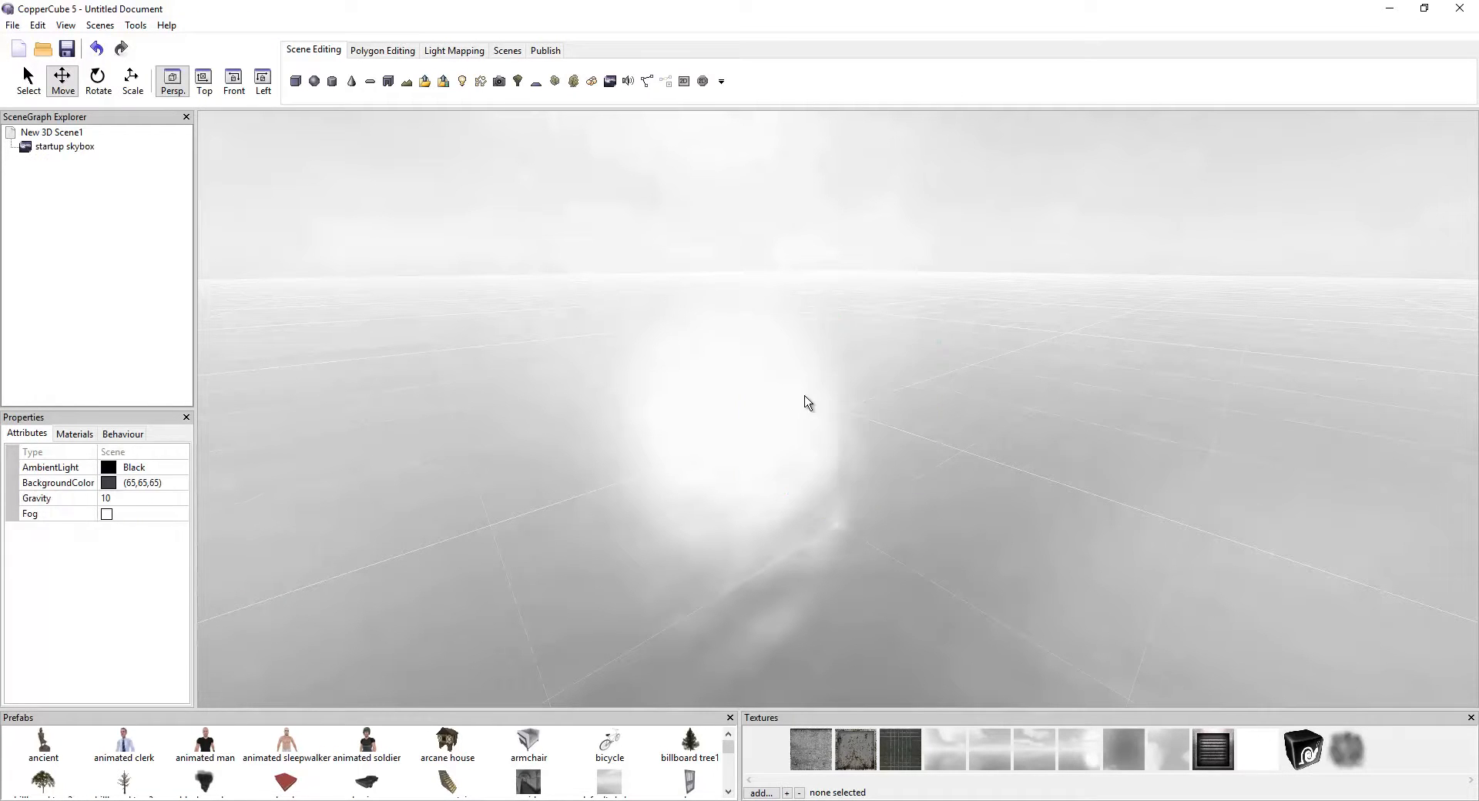
right_click(844, 391)
mouse_move(886, 395)
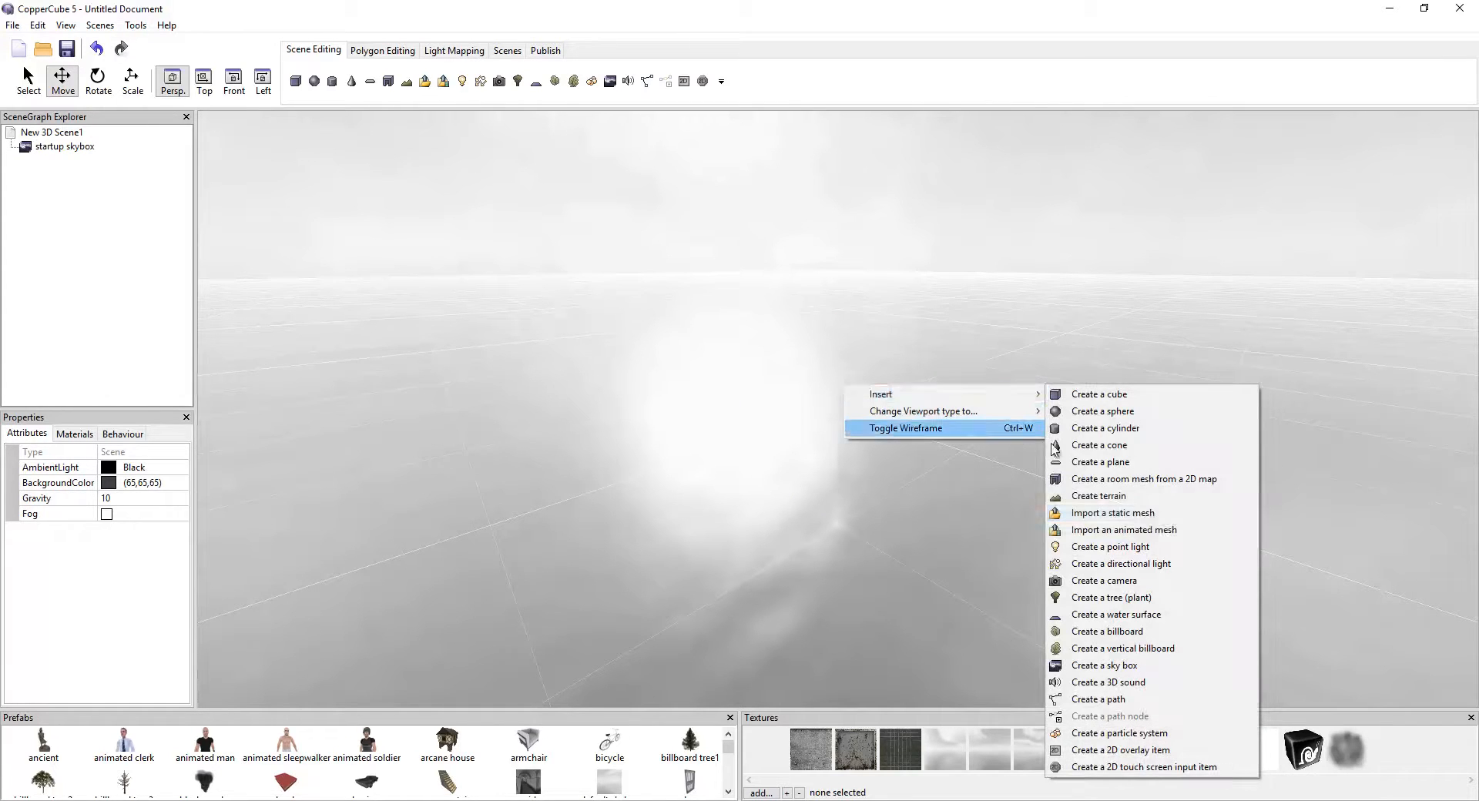
left_click(1161, 532)
left_click(326, 36)
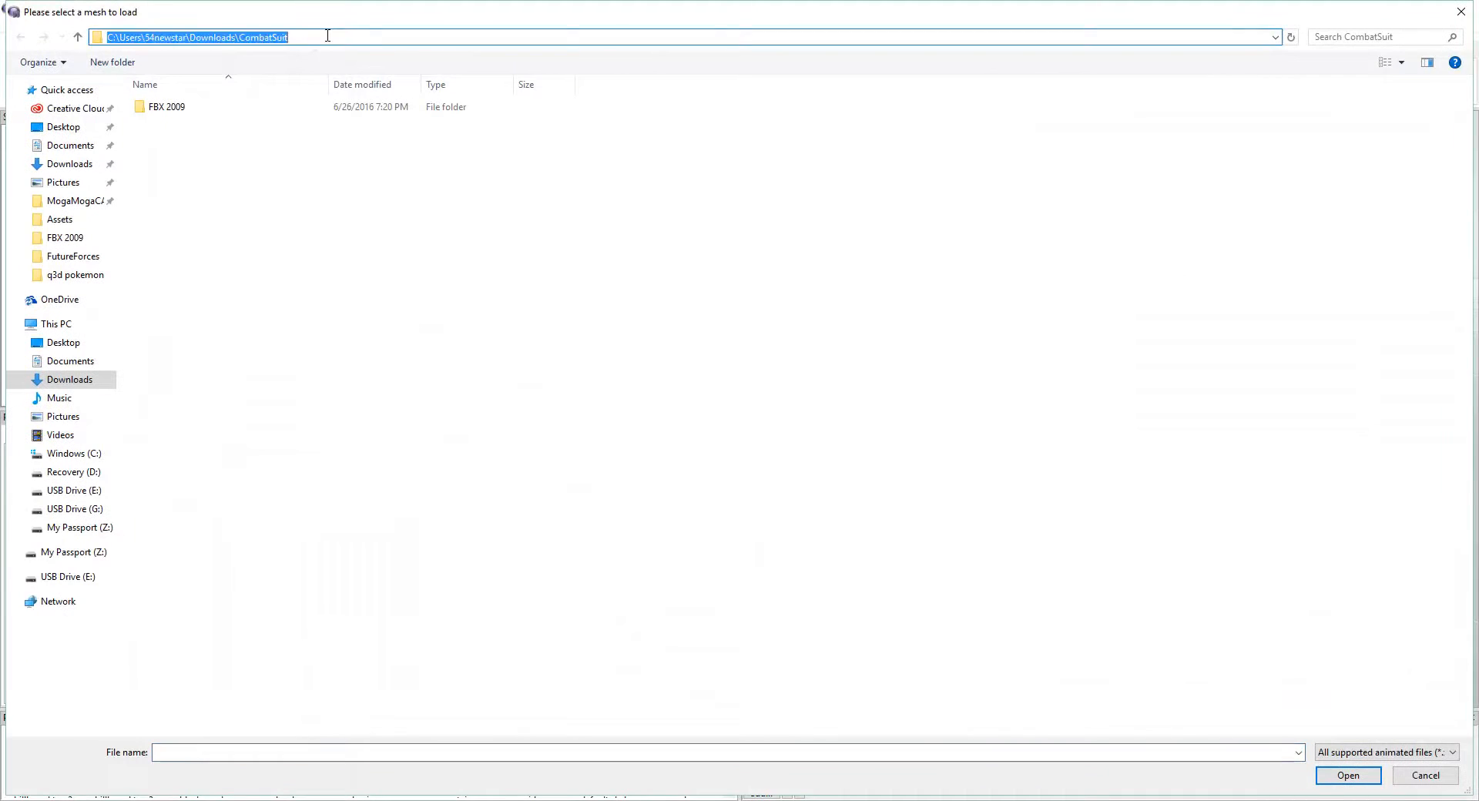
type("https://www.amazon.com/Bluetooth-Hands-free-Steering-Speakerphone-Speaker/dp/B00DI2BJIY")
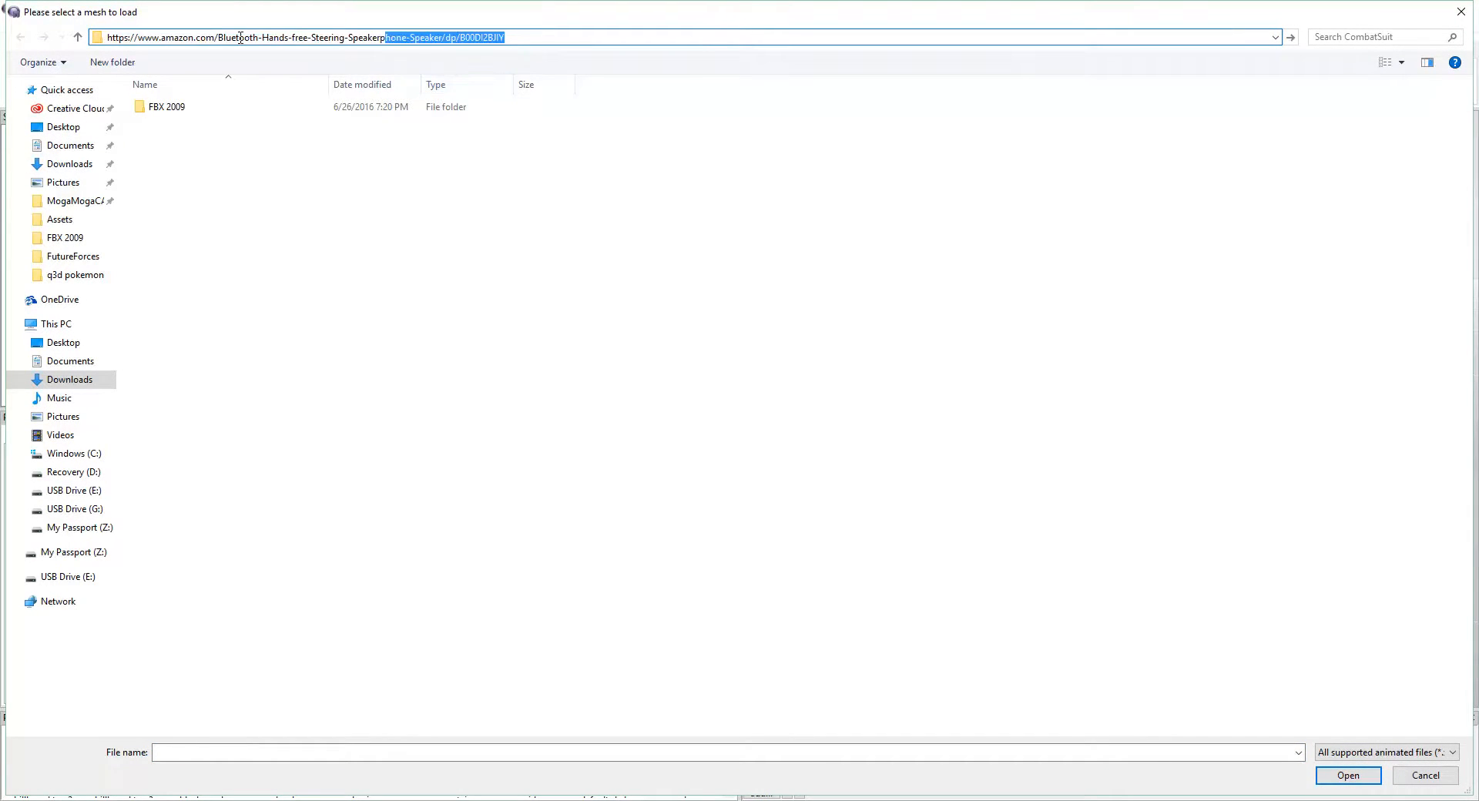
key("Return")
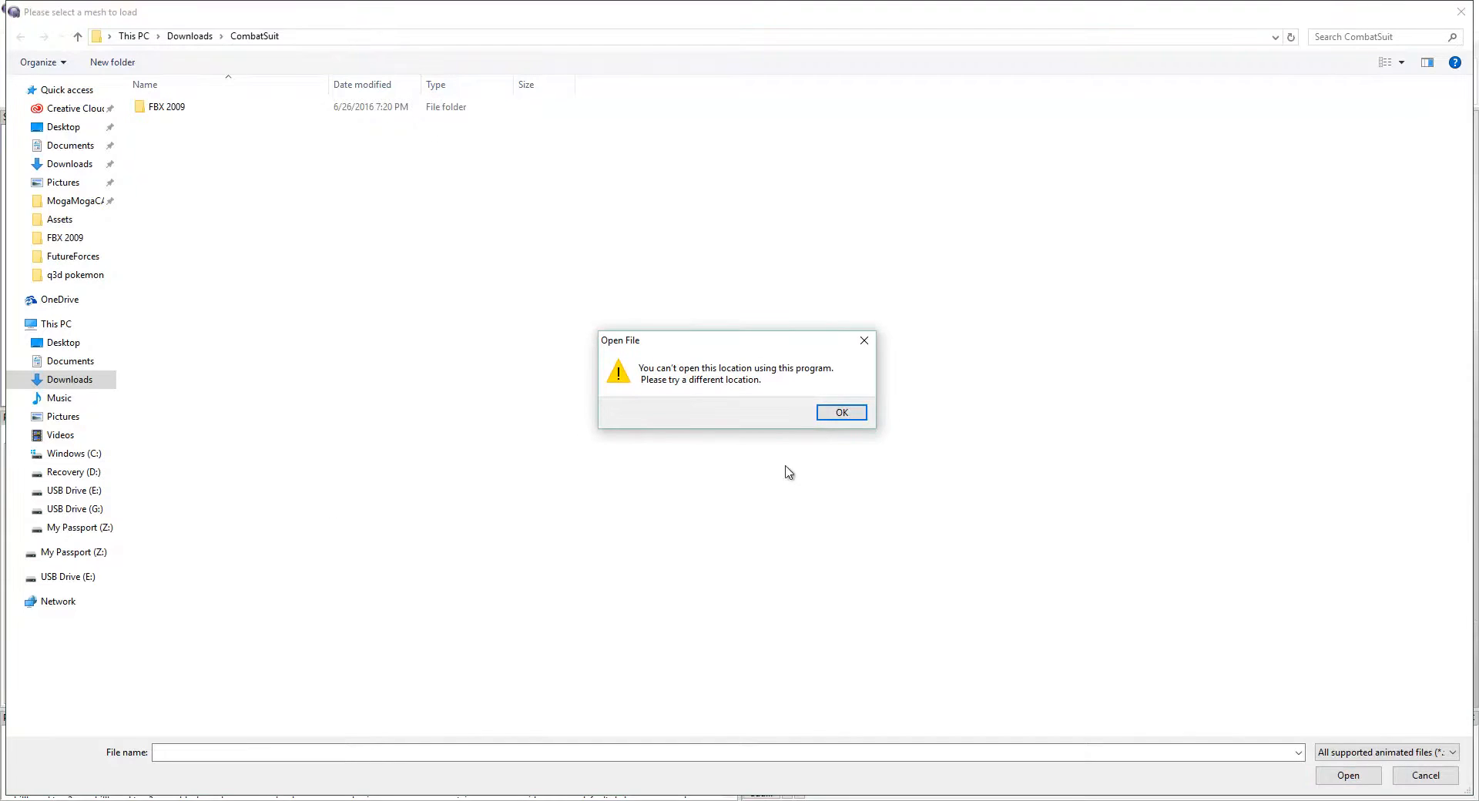
left_click(838, 412)
- Copy the haloclone\FBX 2009 folder path from File Explorer and use it to load haloclone.ms3d as the animated mesh
key("alt+Tab")
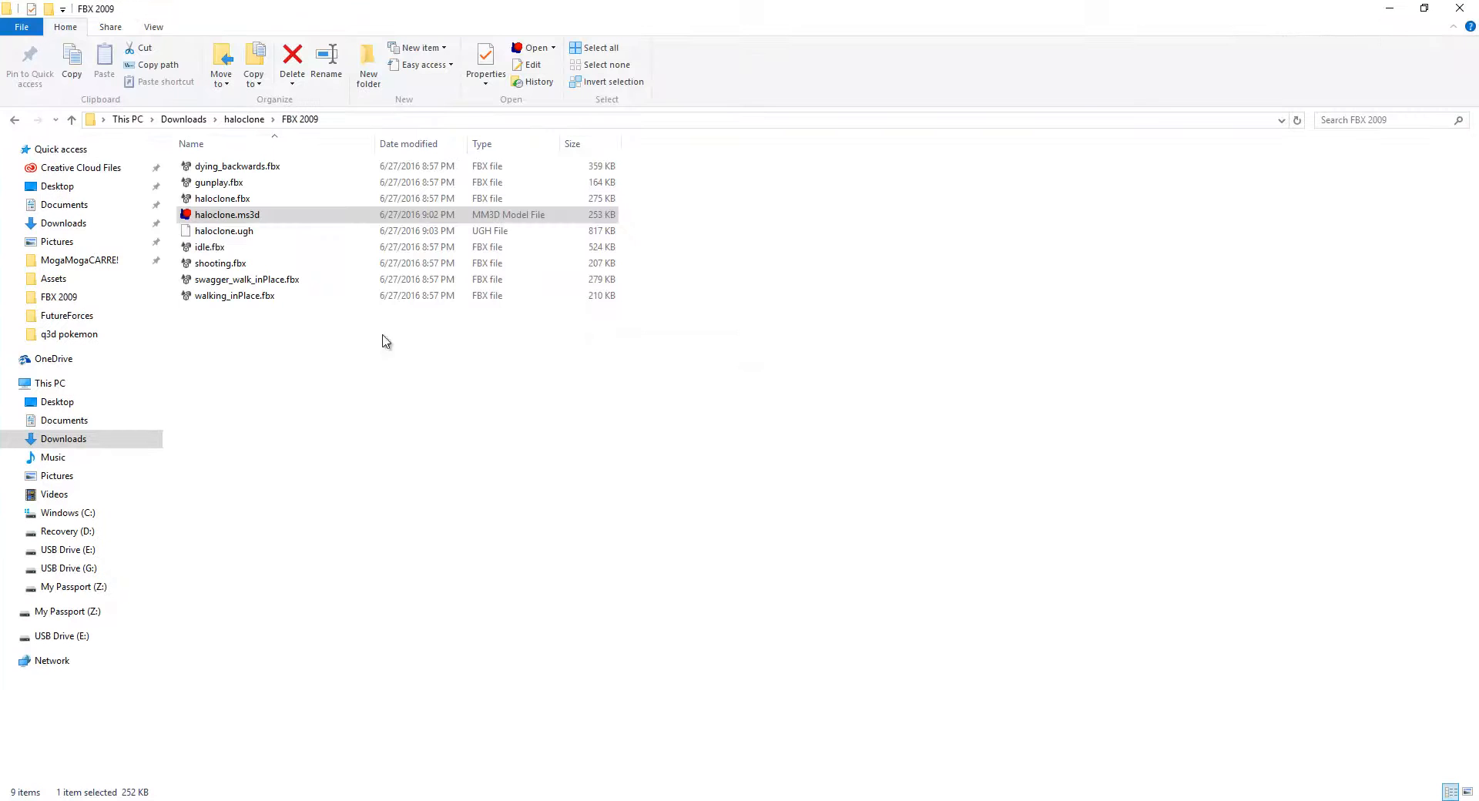
left_click(559, 120)
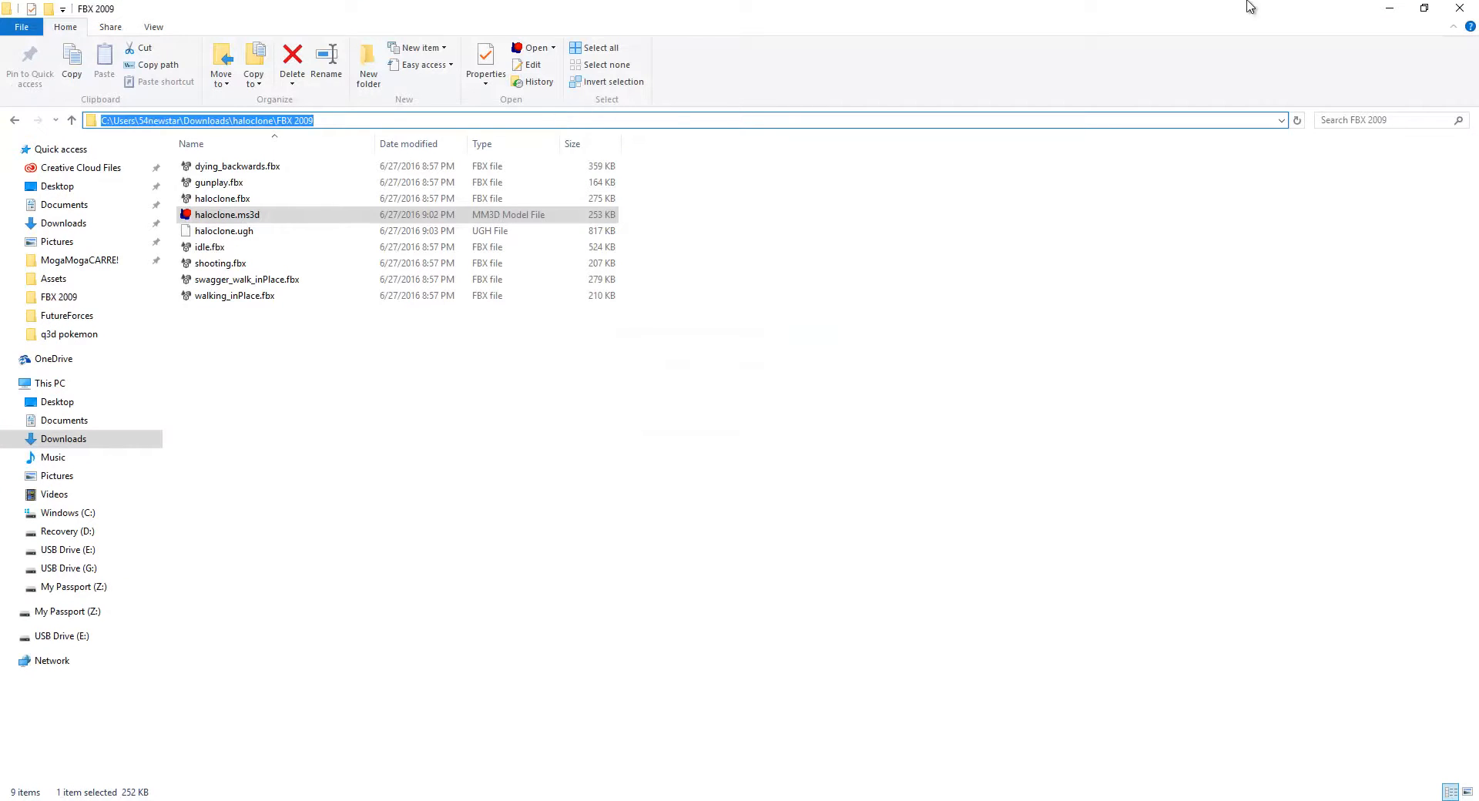
left_click(1391, 11)
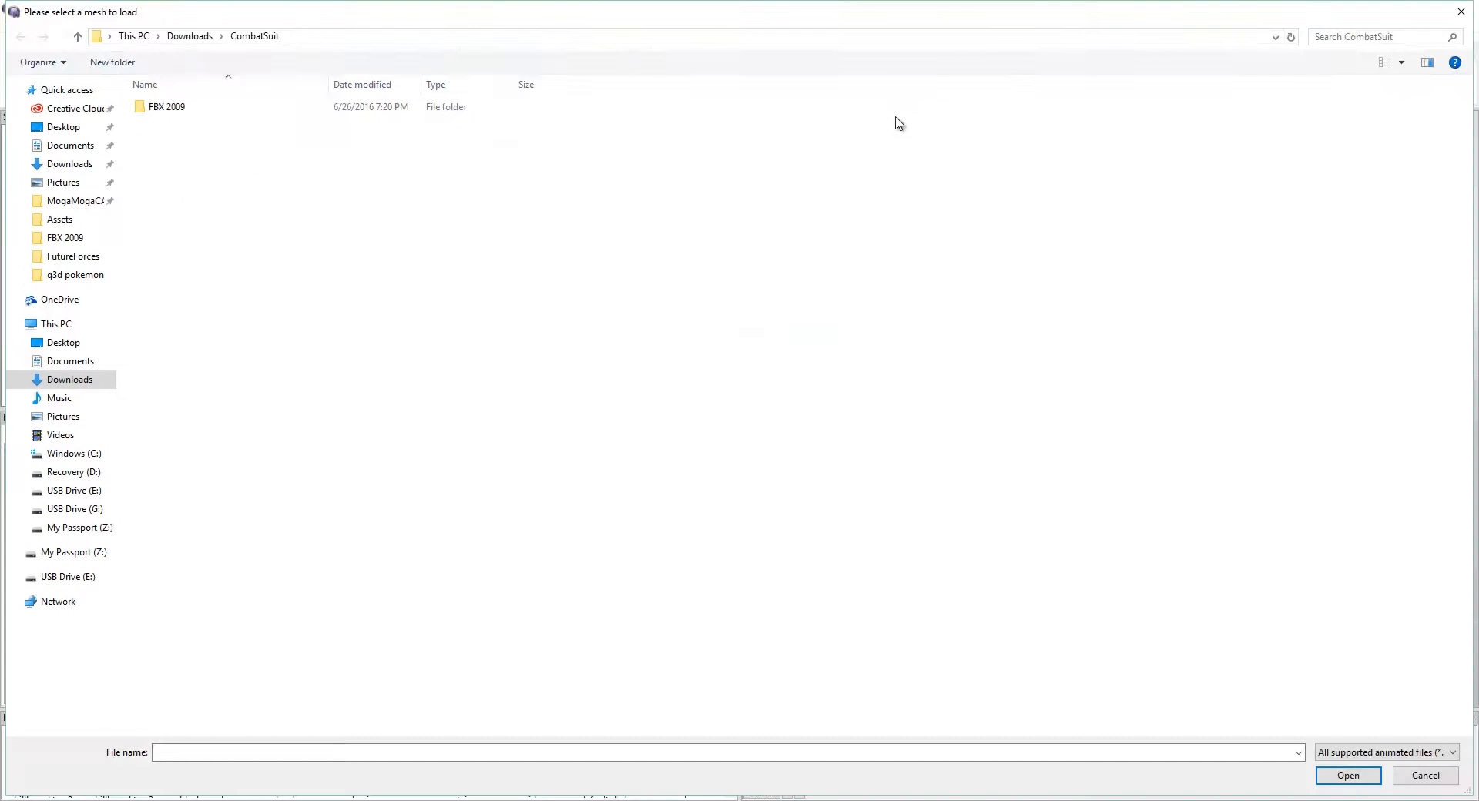
left_click(859, 37)
key("Return")
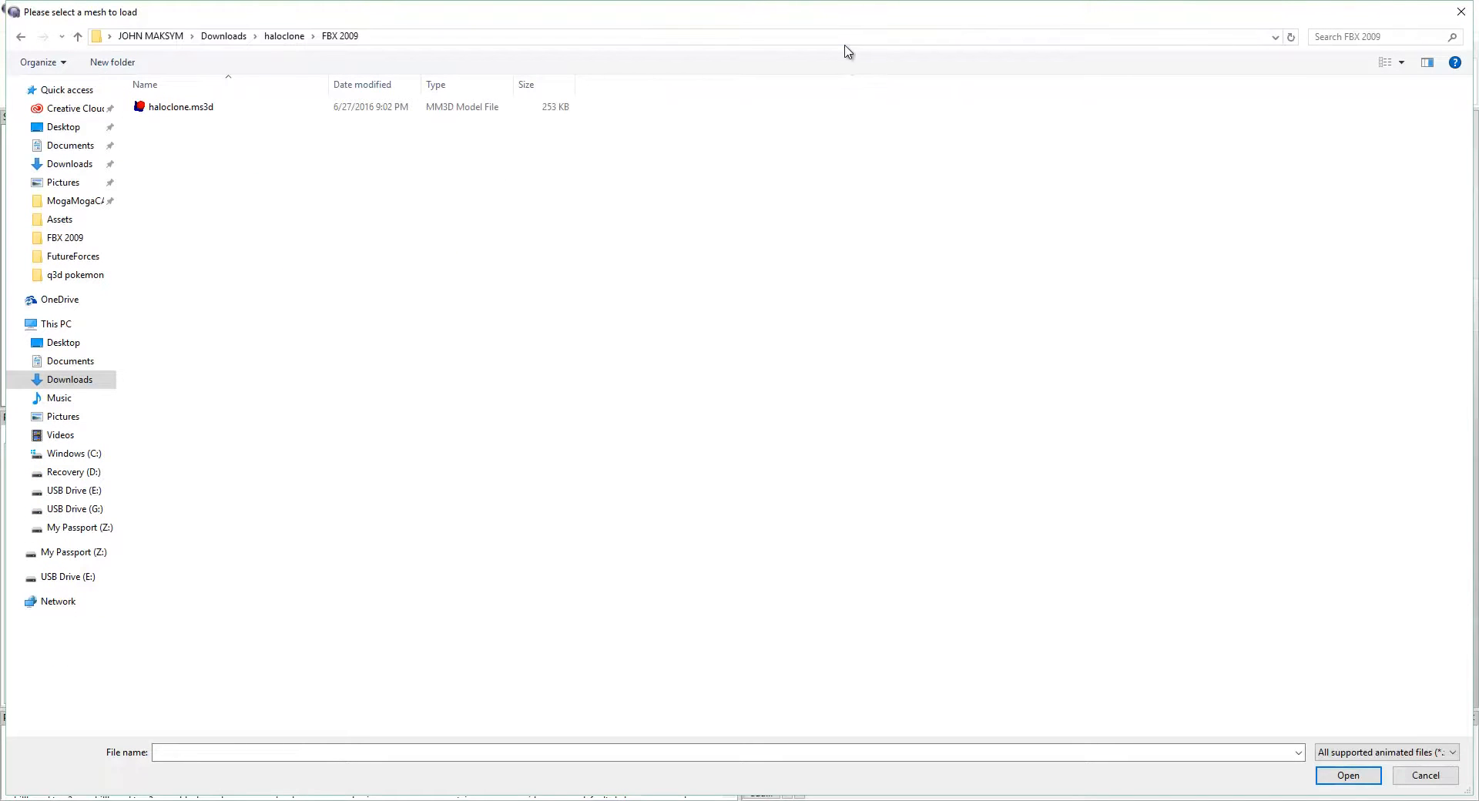
double_click(173, 109)
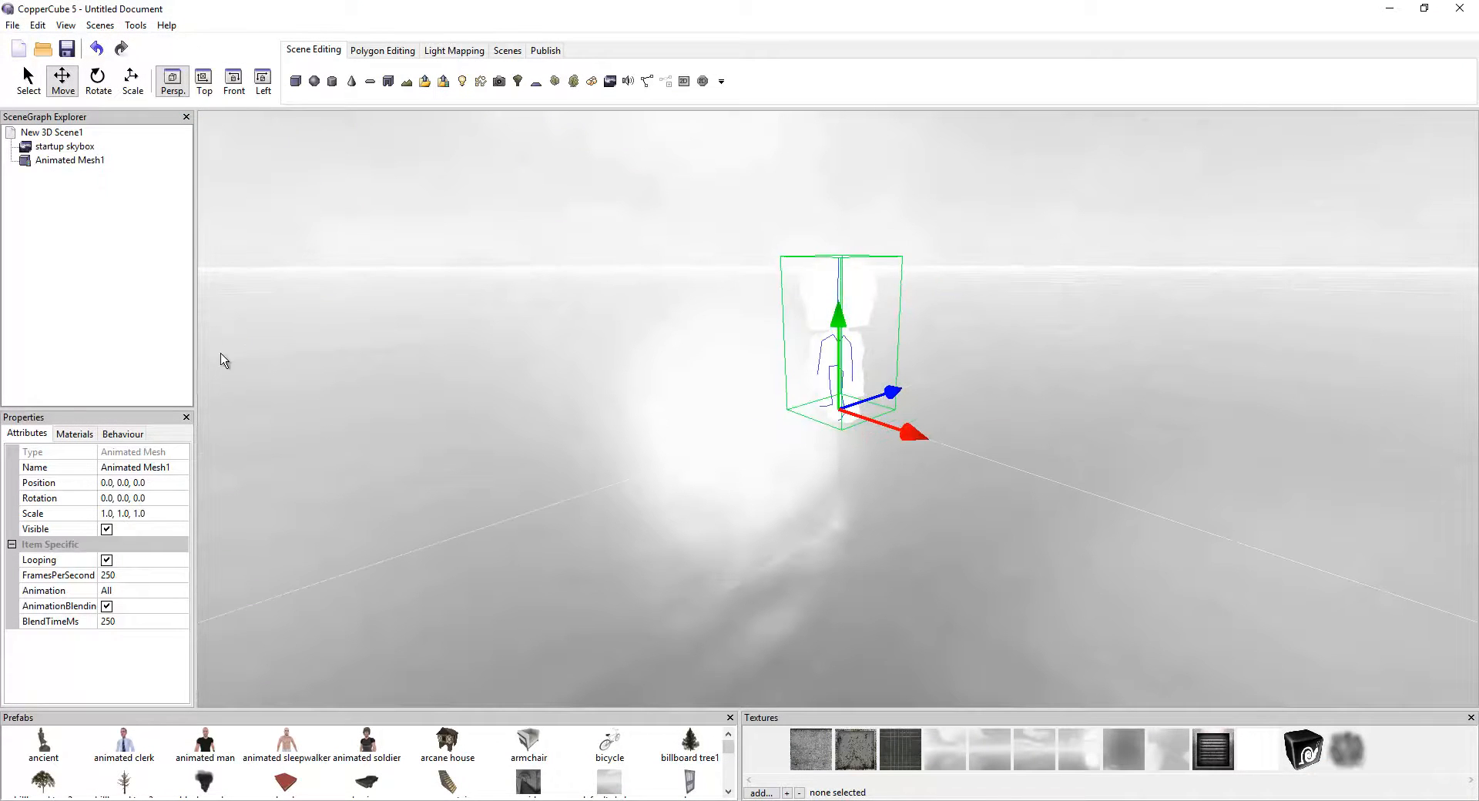
- Set the imported animated mesh's scale to 4, 4, 4
left_click(160, 513)
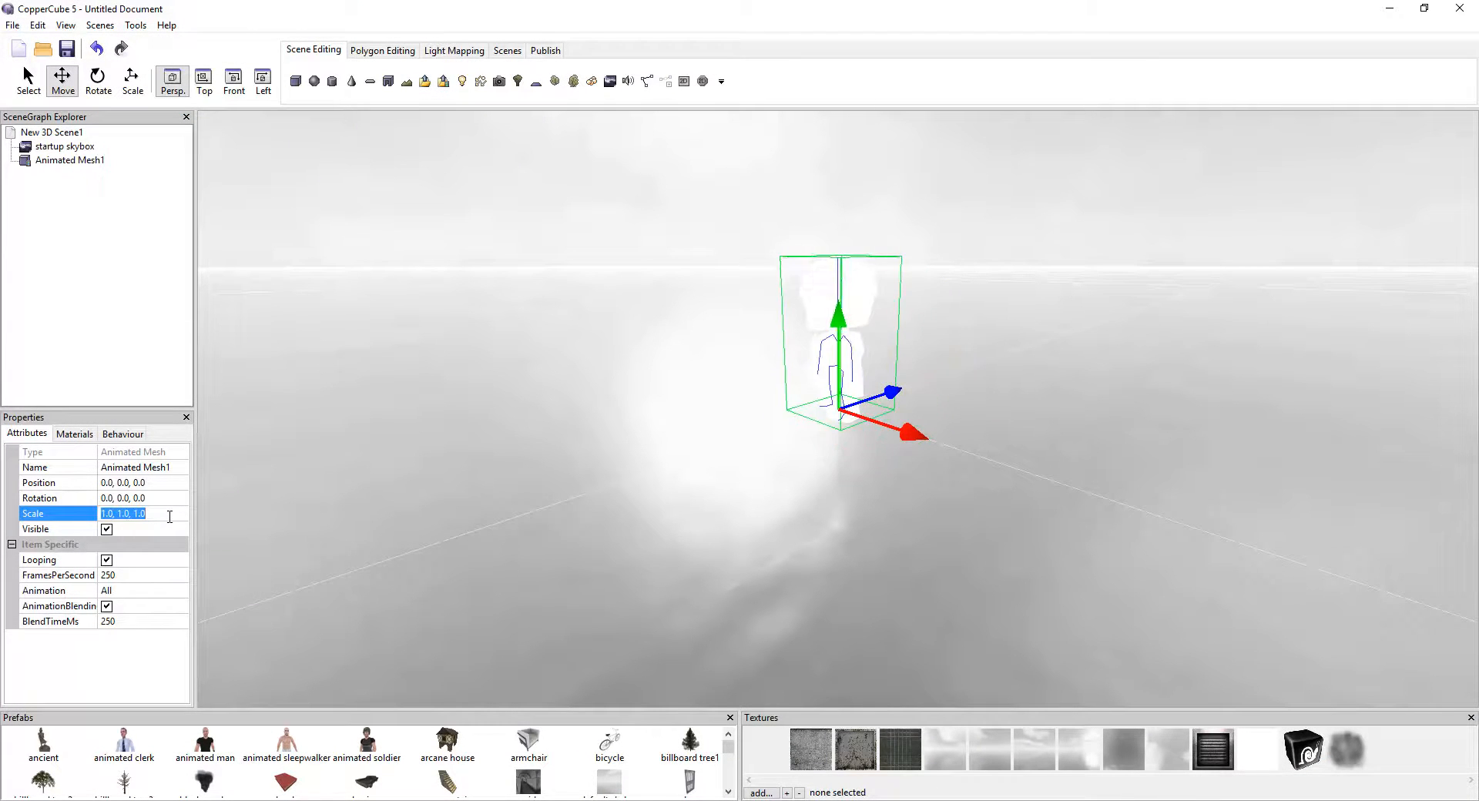
type("4,4,4,")
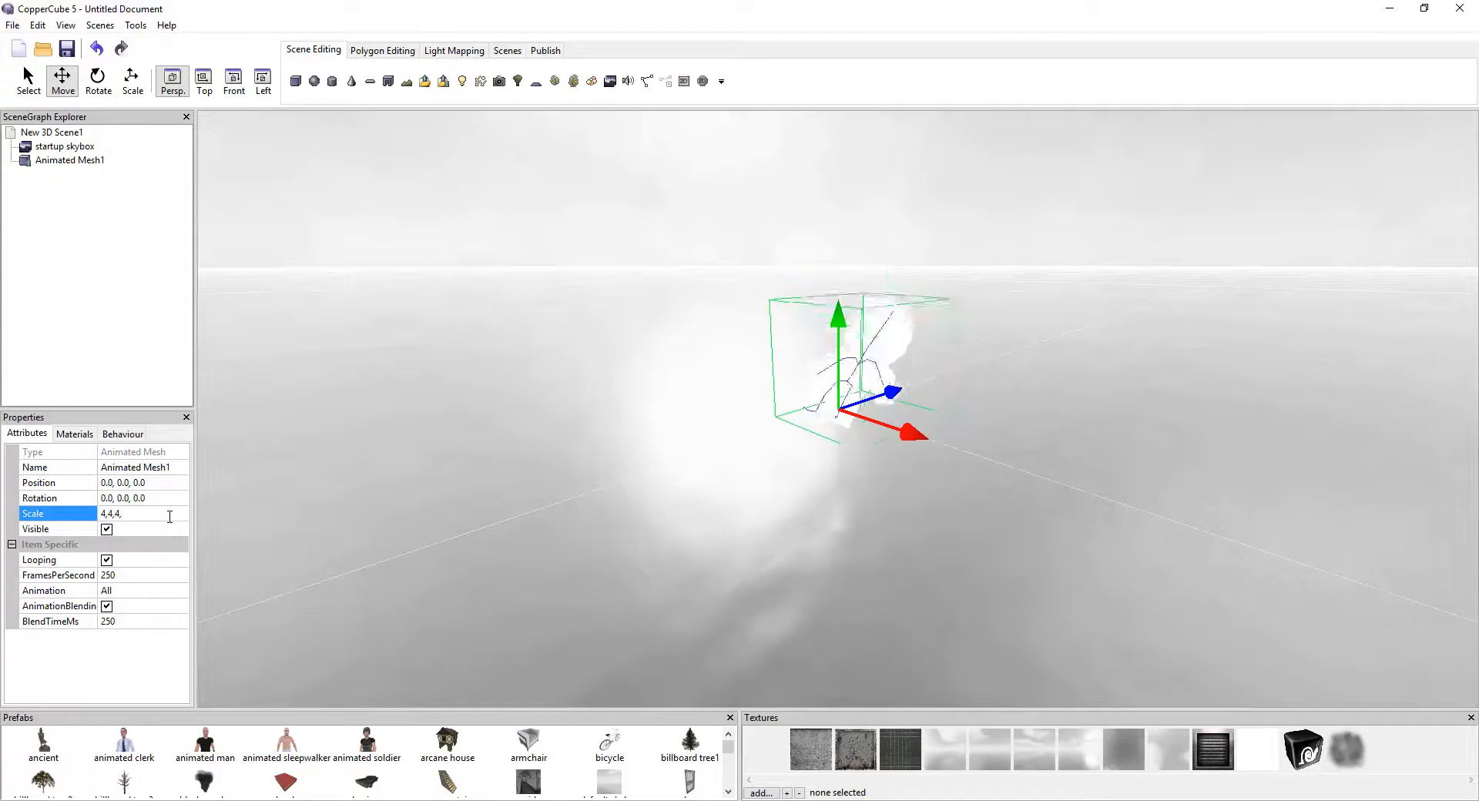
key("Return")
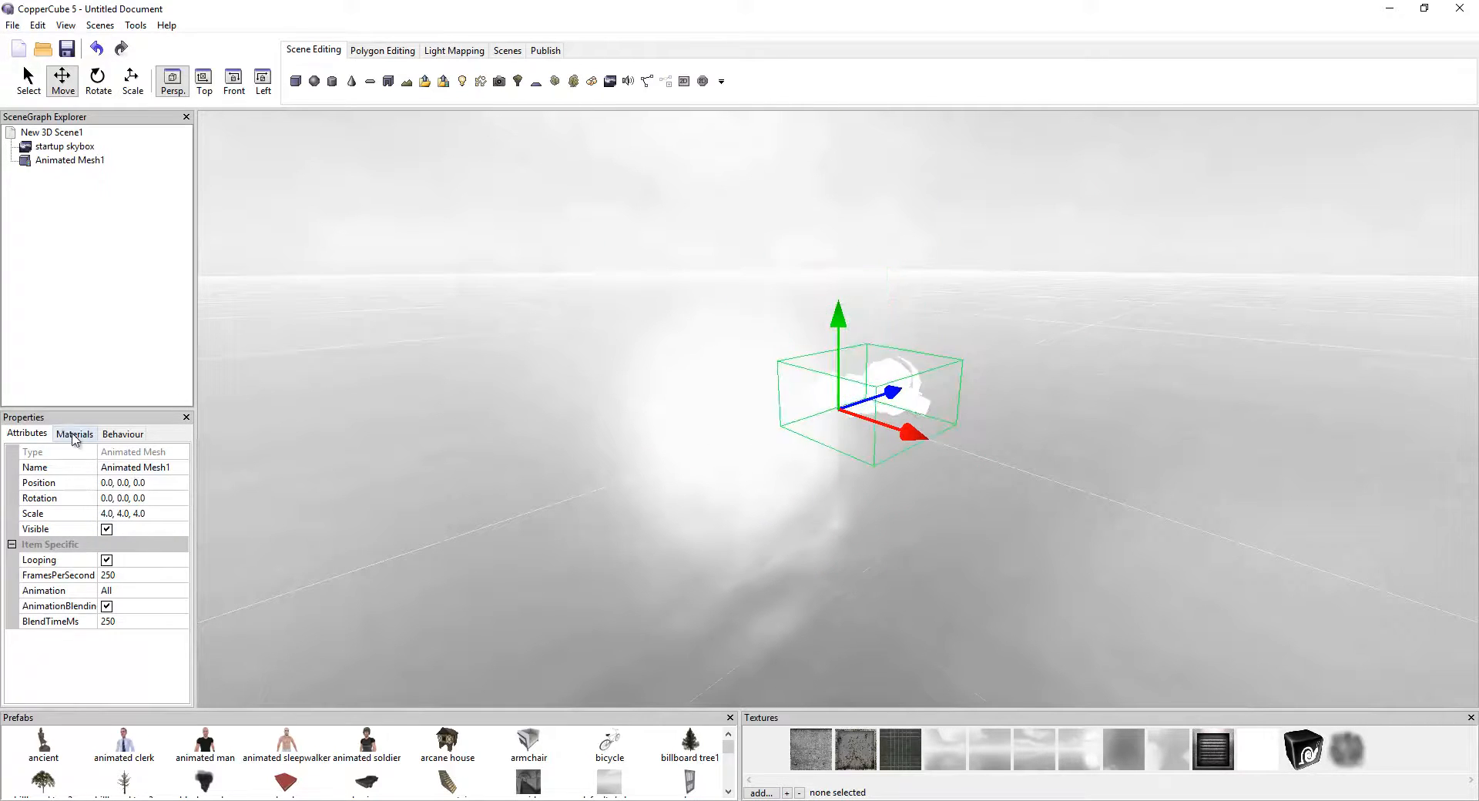
- Add armor.png, equip.png and helmet.png from the haloclone\haloclone.fbm folder to the scene's texture collection
left_click(75, 434)
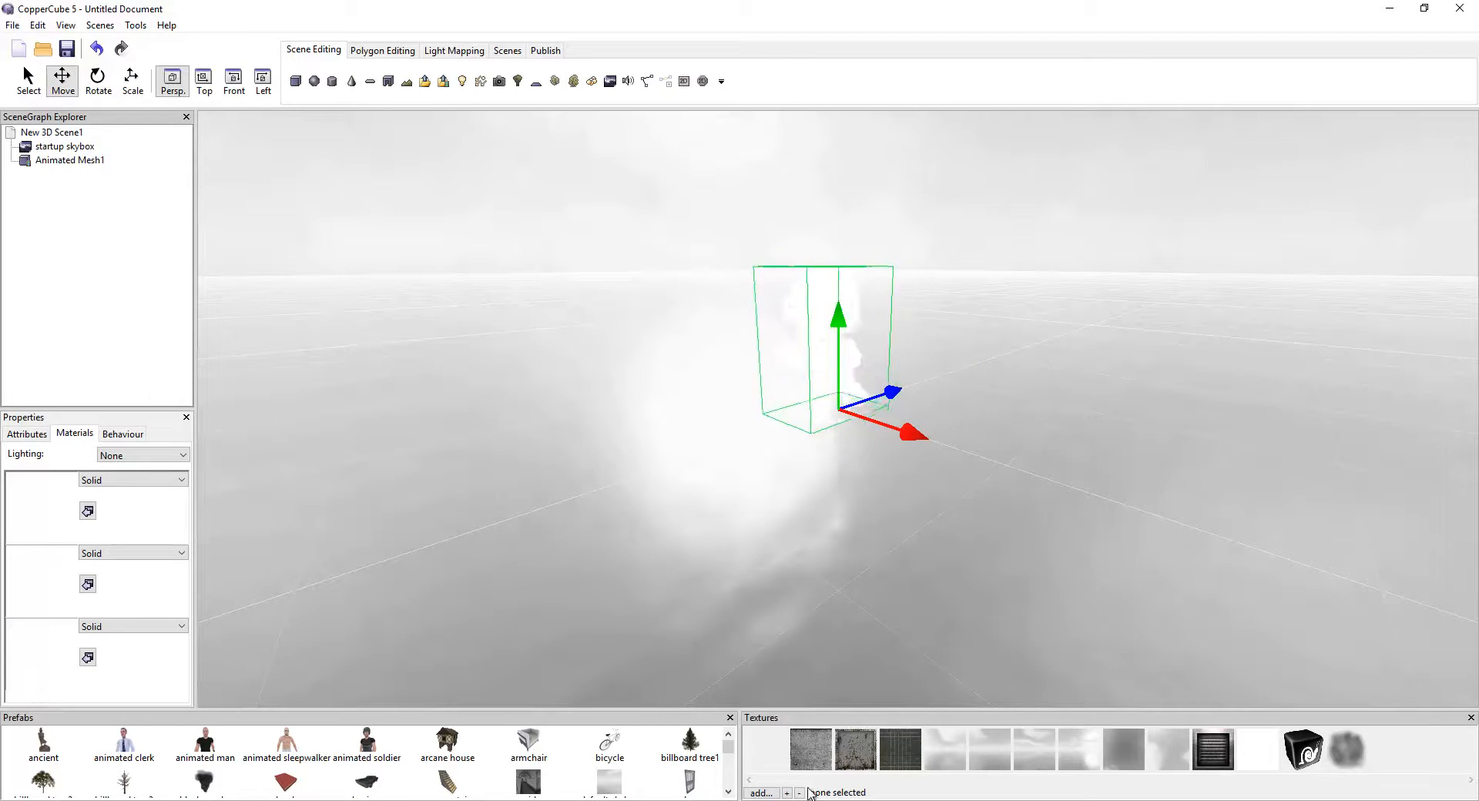
left_click(761, 792)
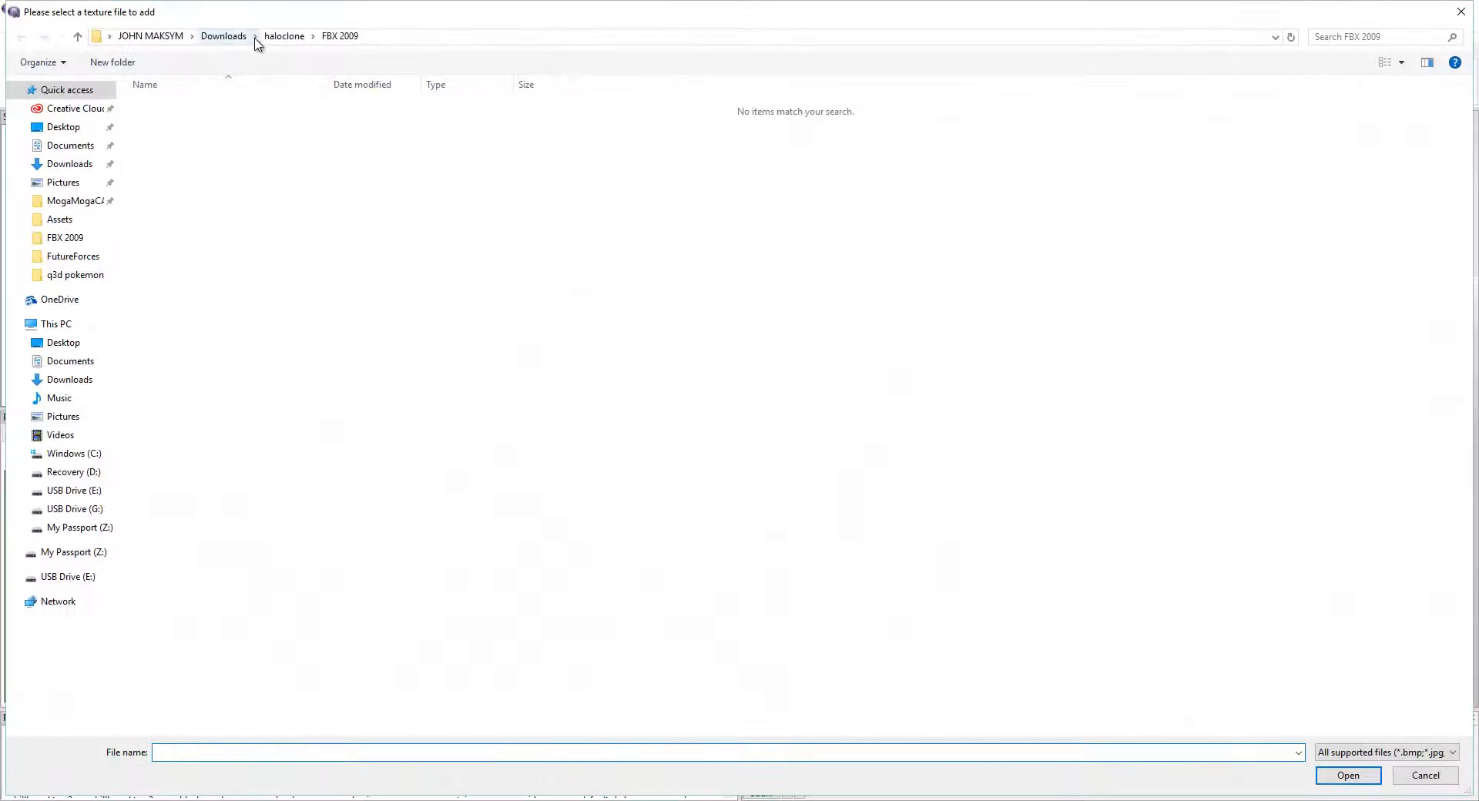
left_click(279, 36)
left_click_drag(240, 51, 192, 122)
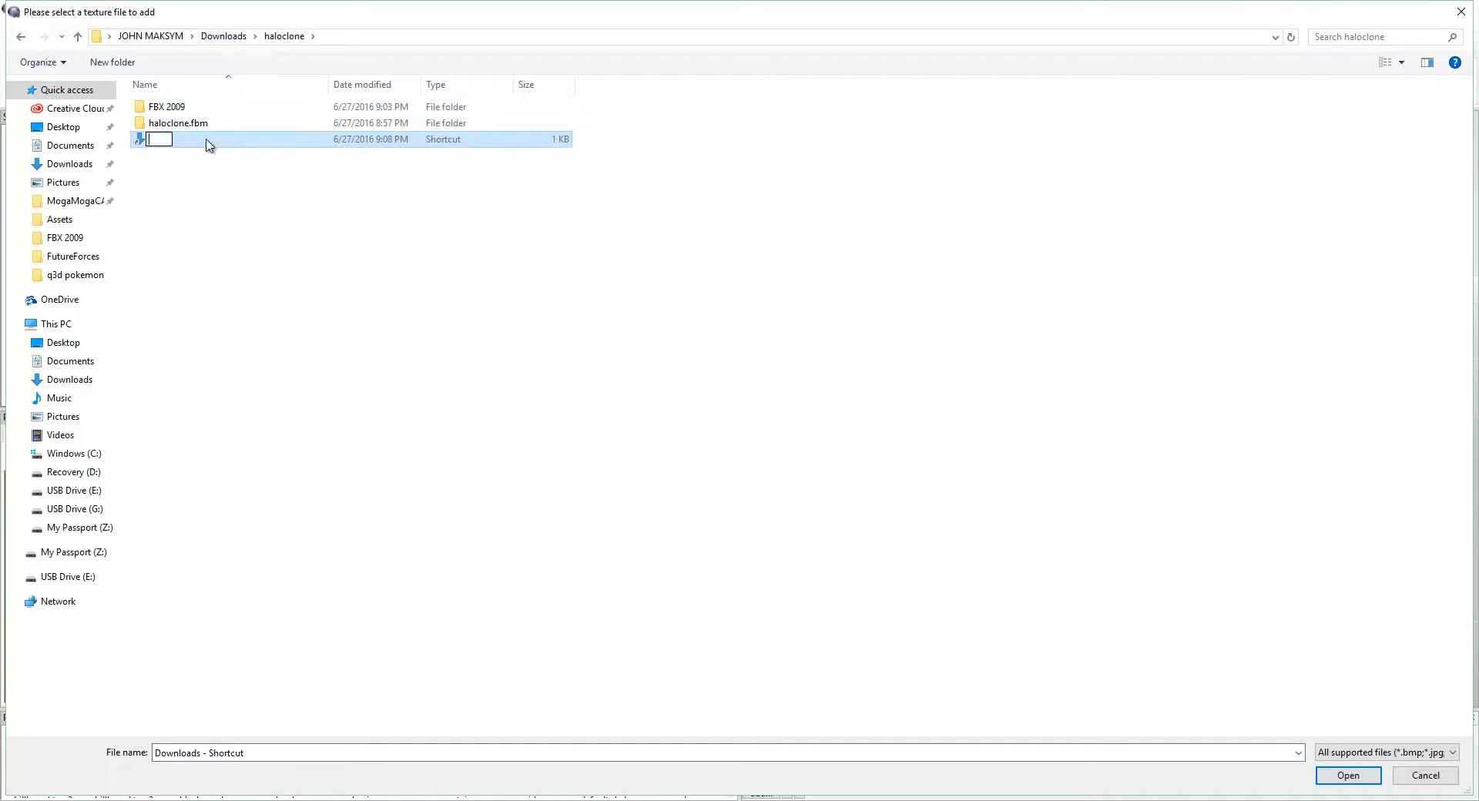
left_click(181, 123)
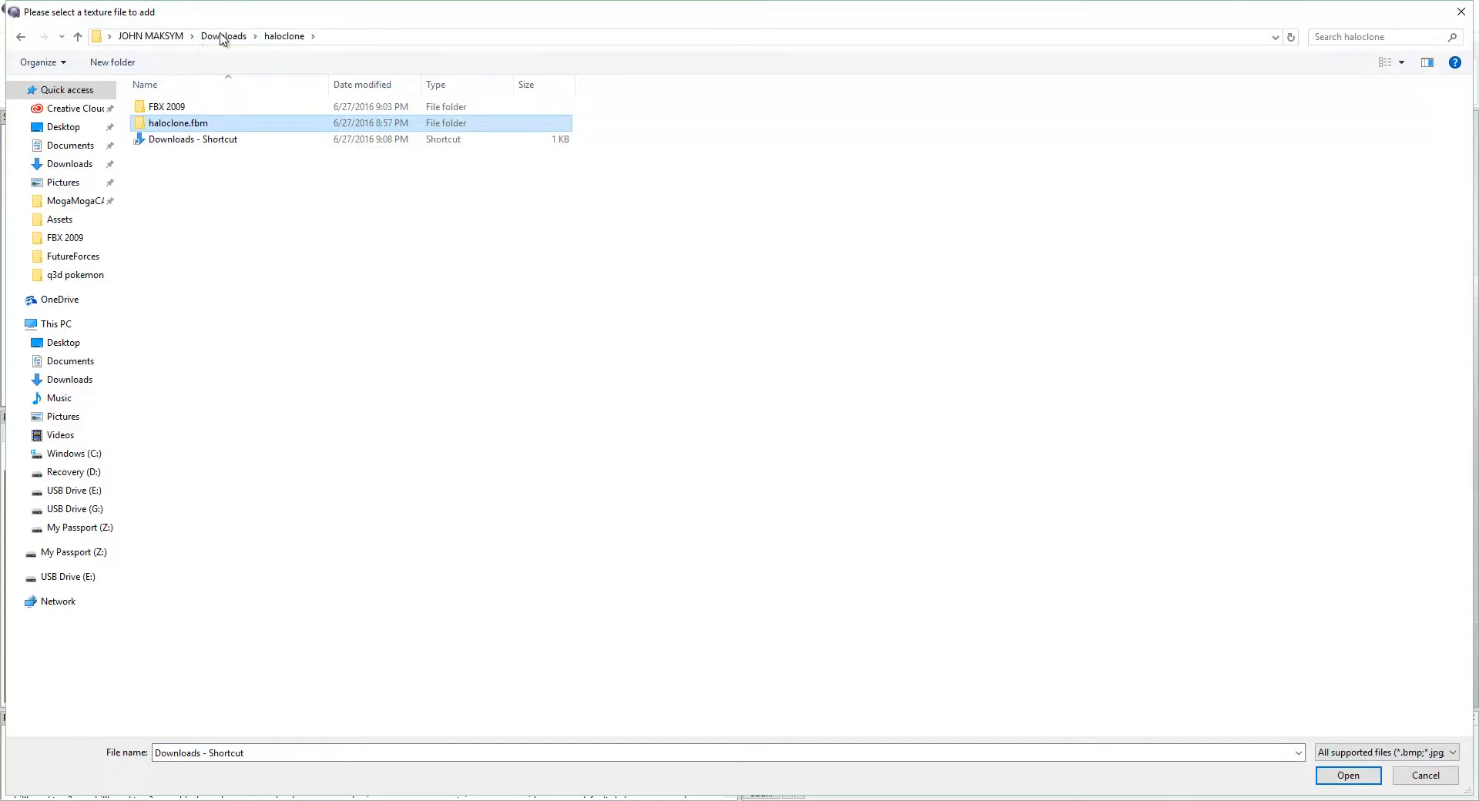
double_click(188, 125)
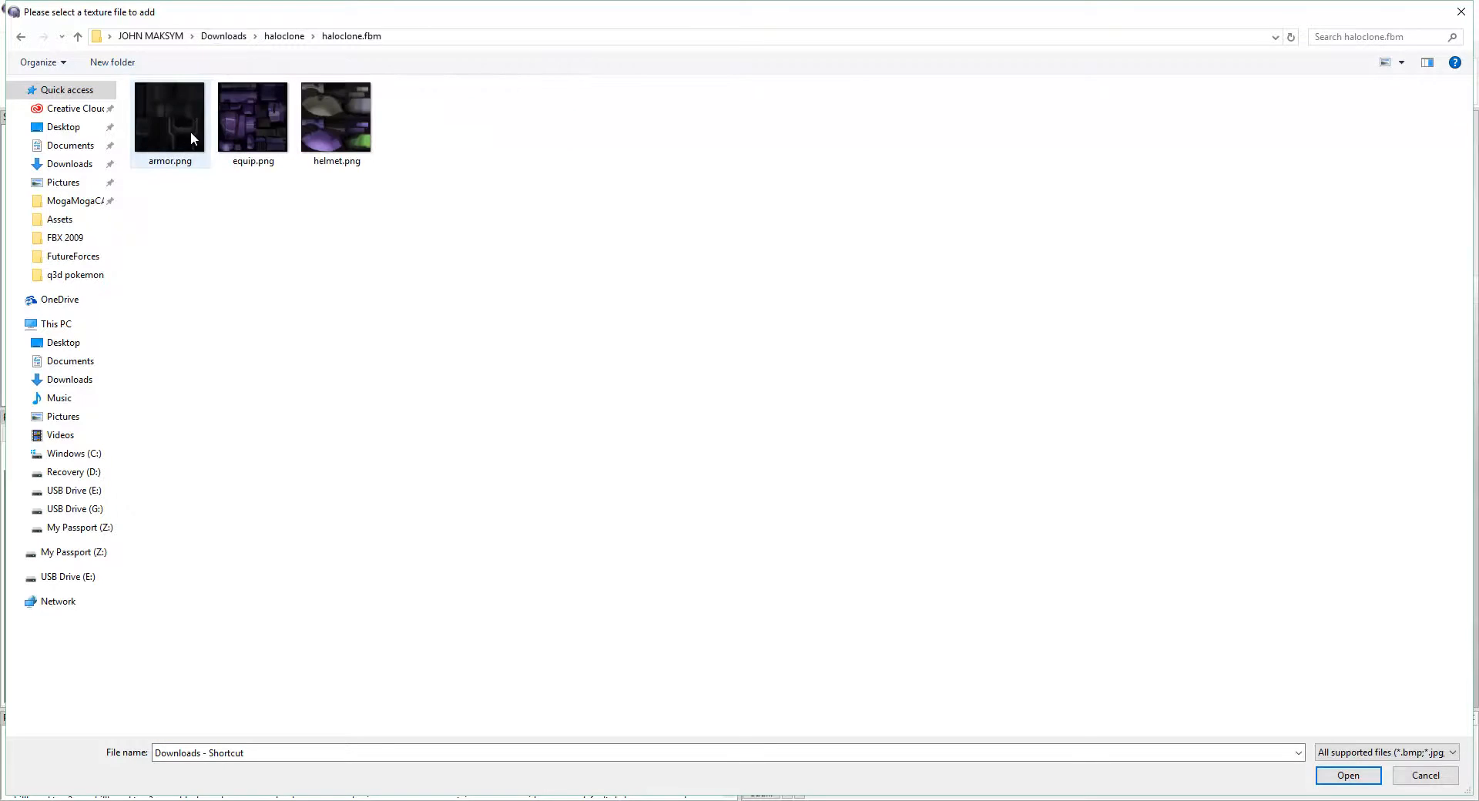
left_click_drag(504, 208, 125, 96)
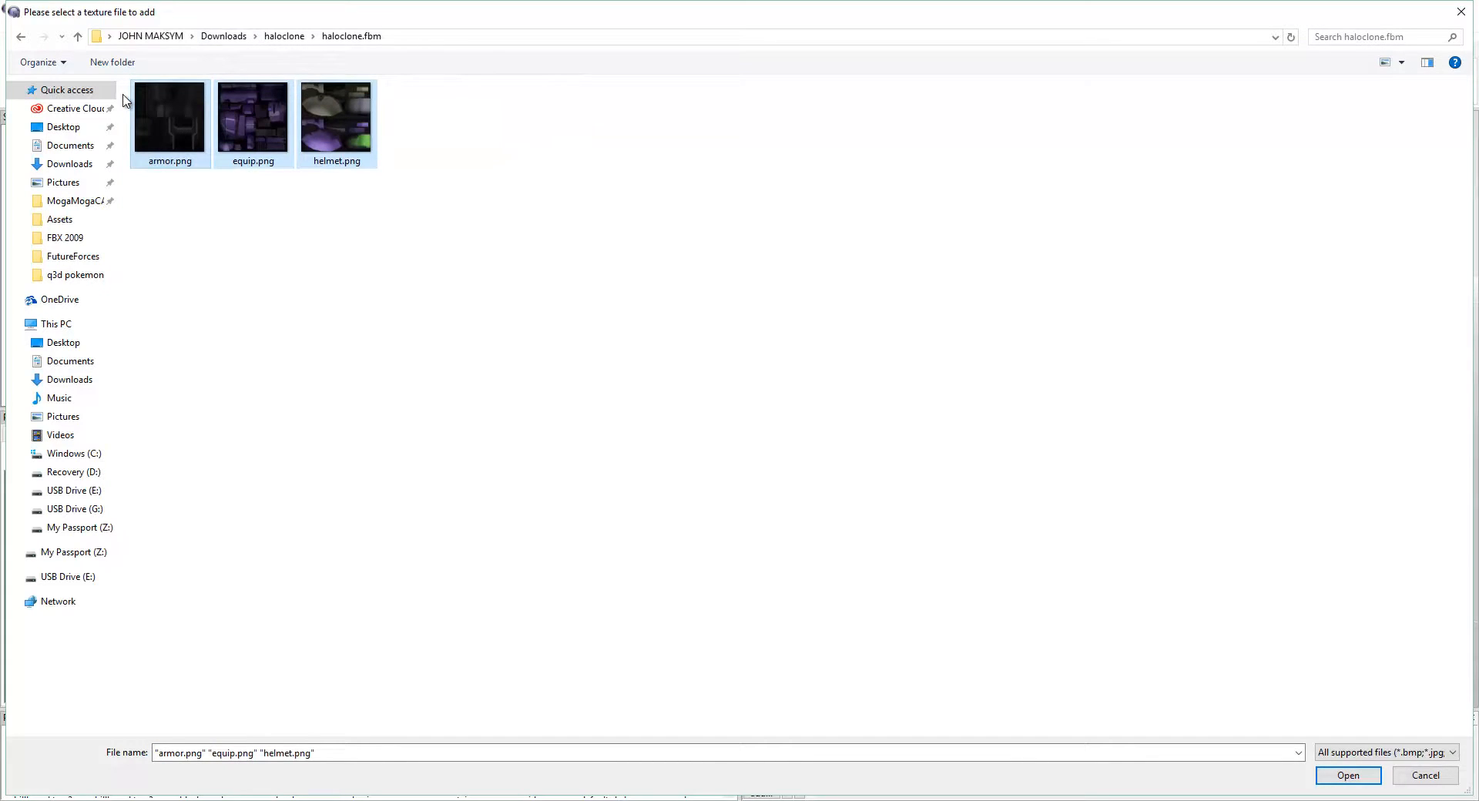
key("Return")
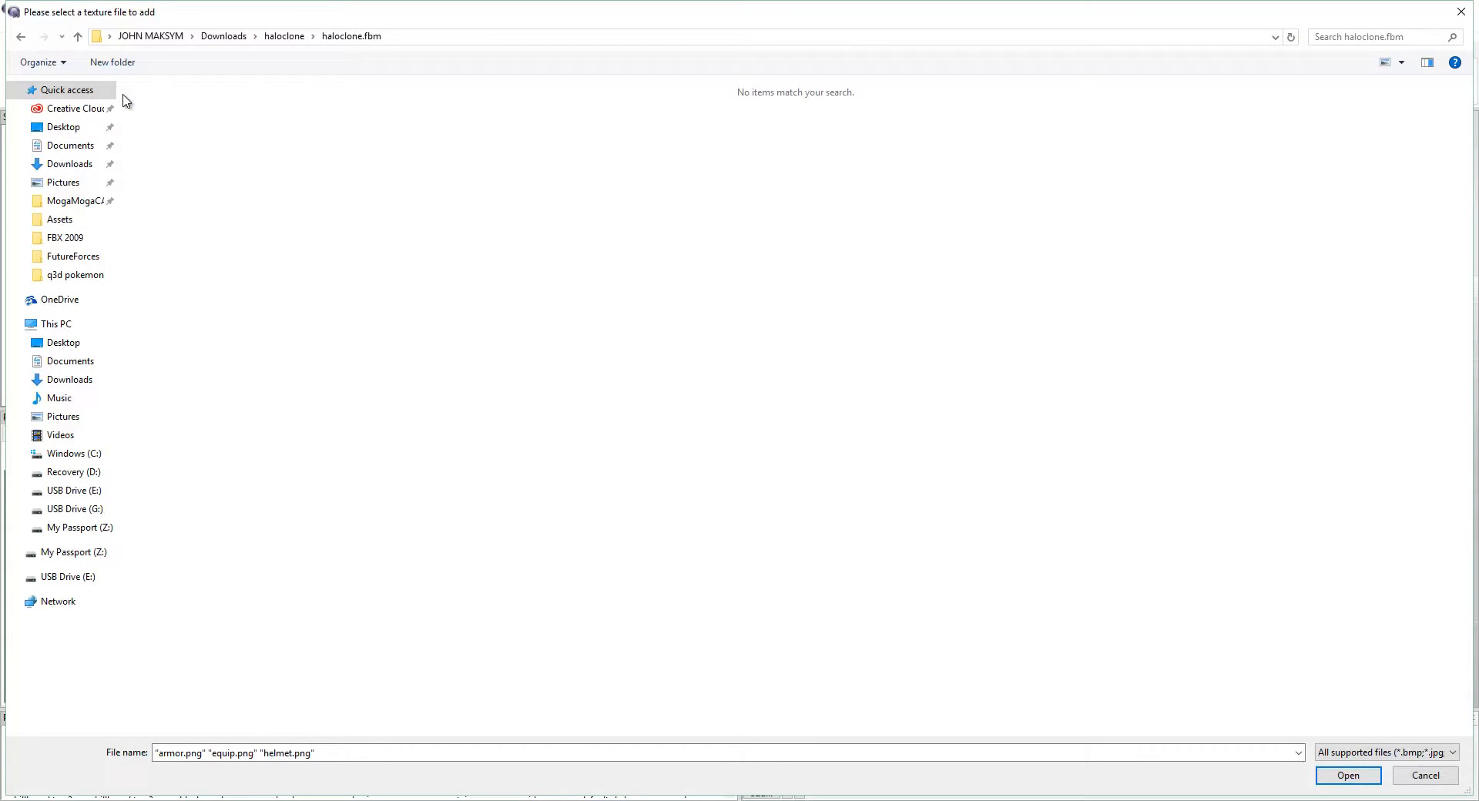
left_click_drag(488, 254, 43, 53)
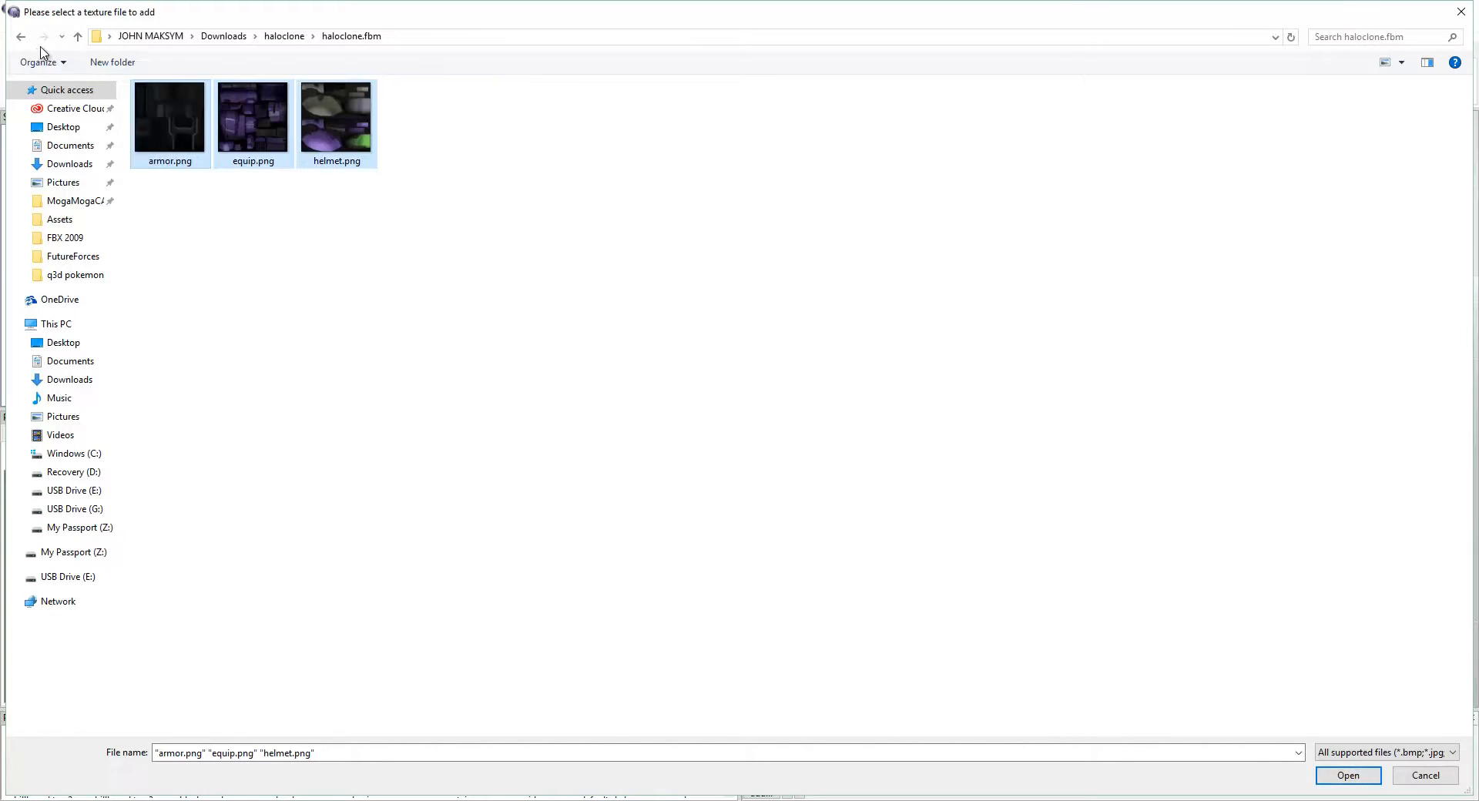
key("Return")
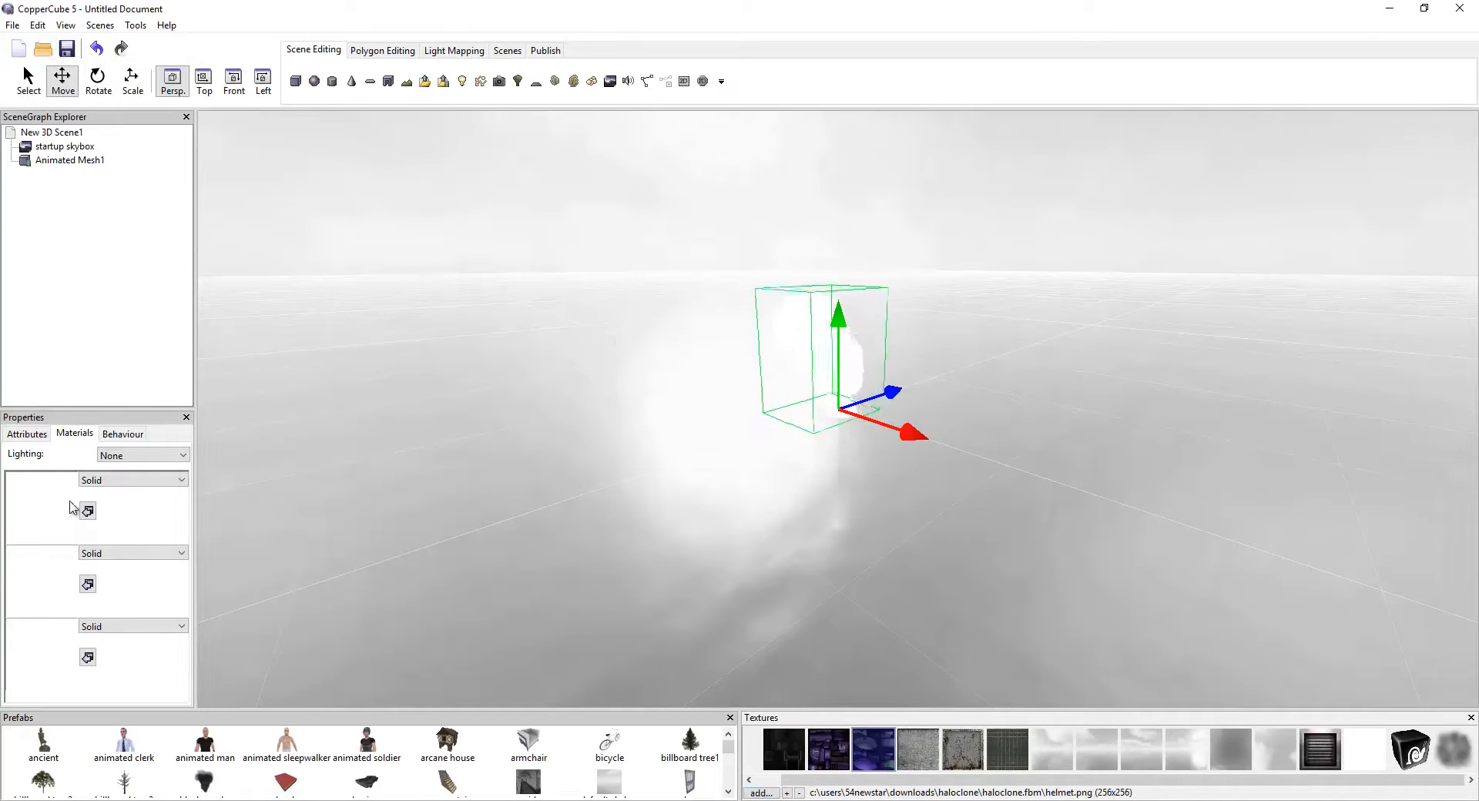
- Assign helmet.png to the animated mesh's first material slot, equip.png to the second and armor.png to the third
middle_click_drag(775, 534, 743, 528)
scroll(764, 533, "up", 3)
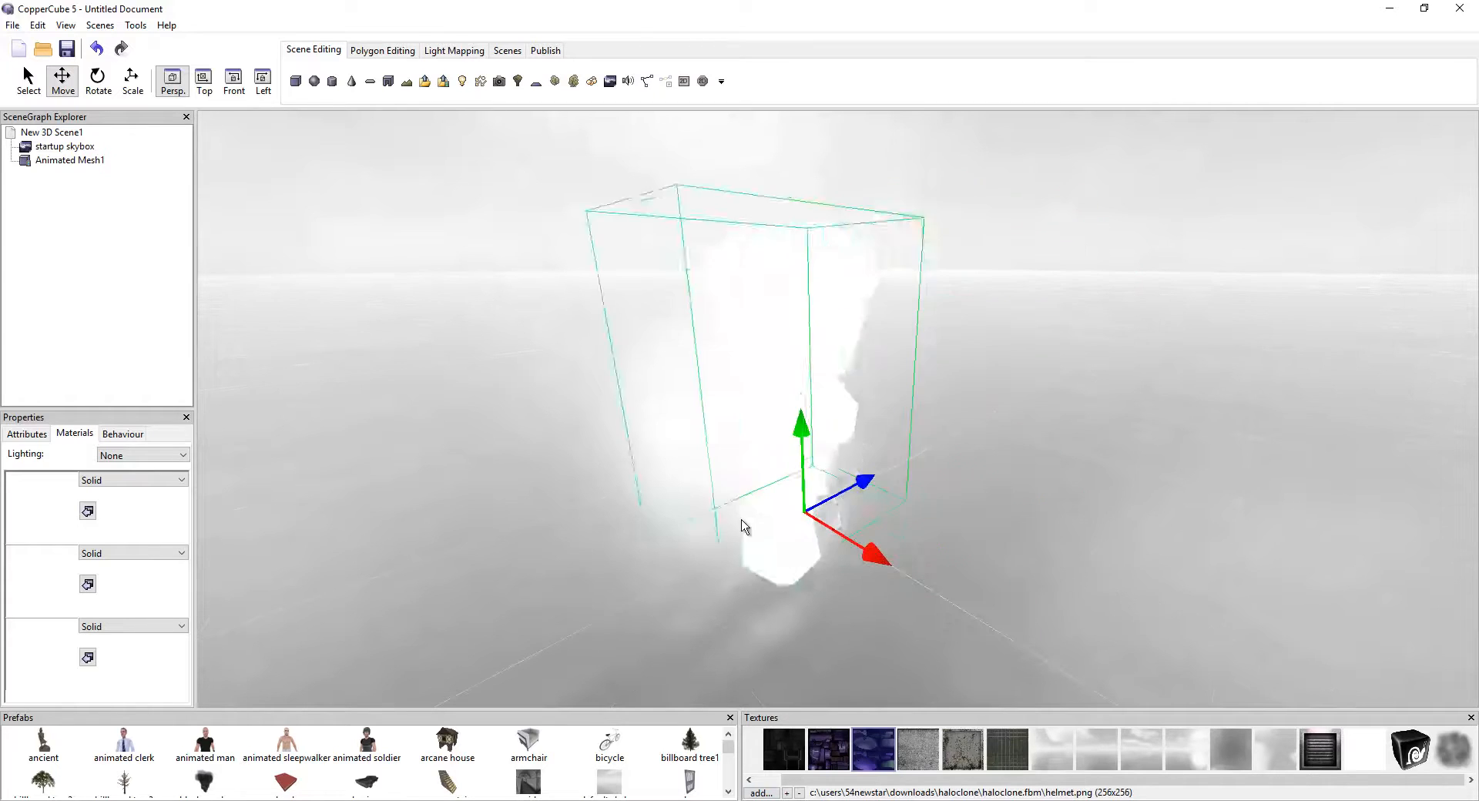
left_click(87, 511)
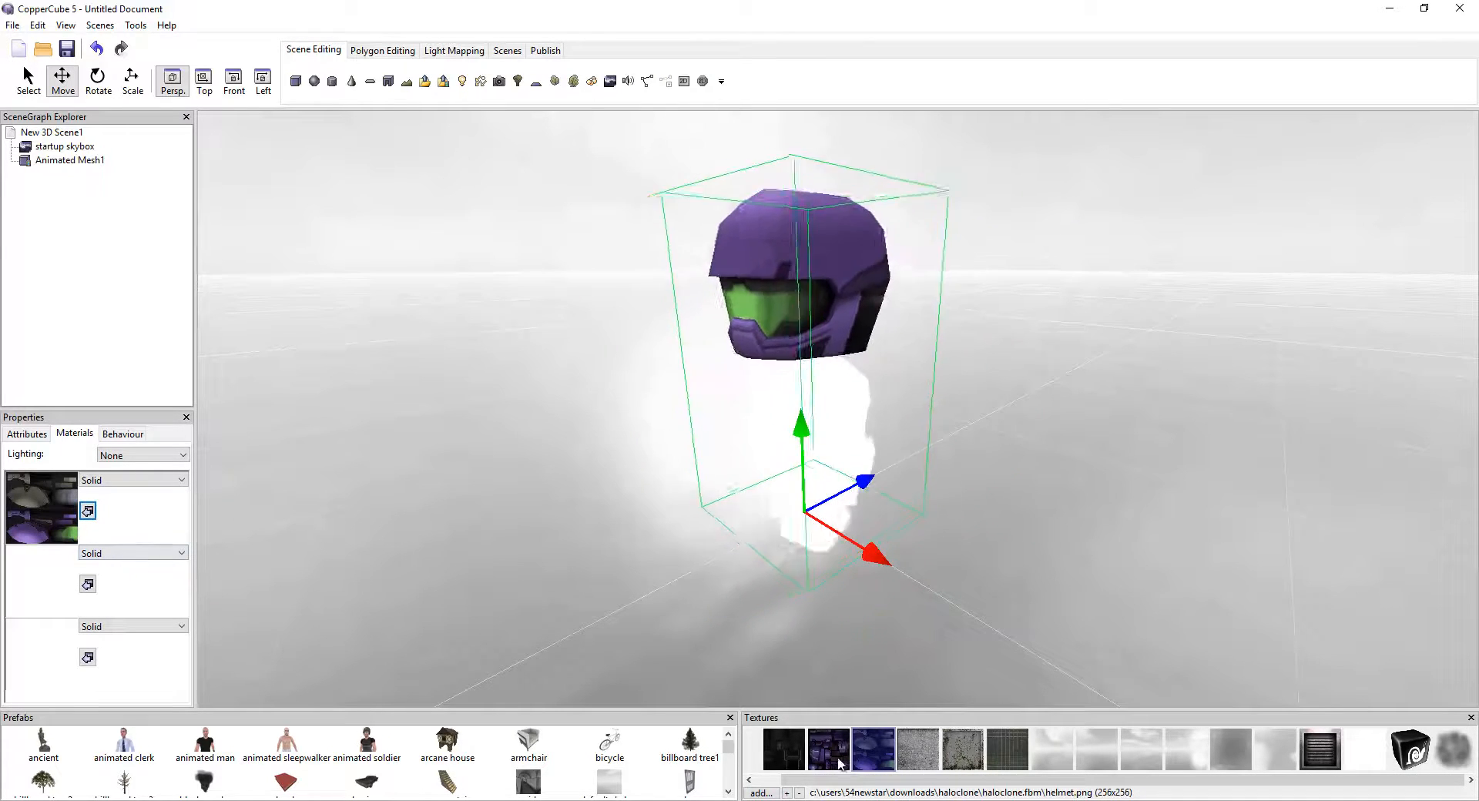
left_click(817, 745)
left_click(89, 659)
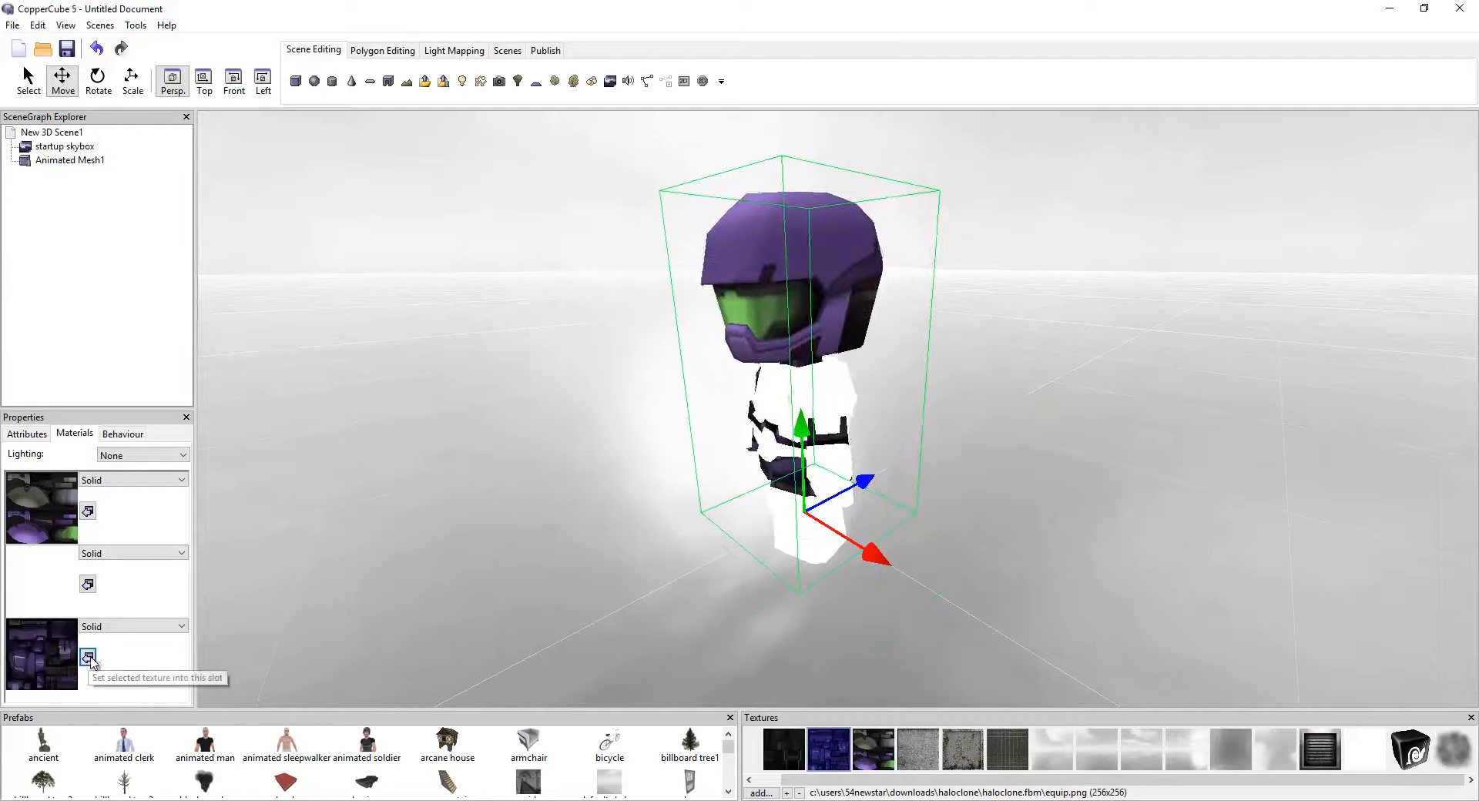
left_click(784, 749)
left_click(88, 657)
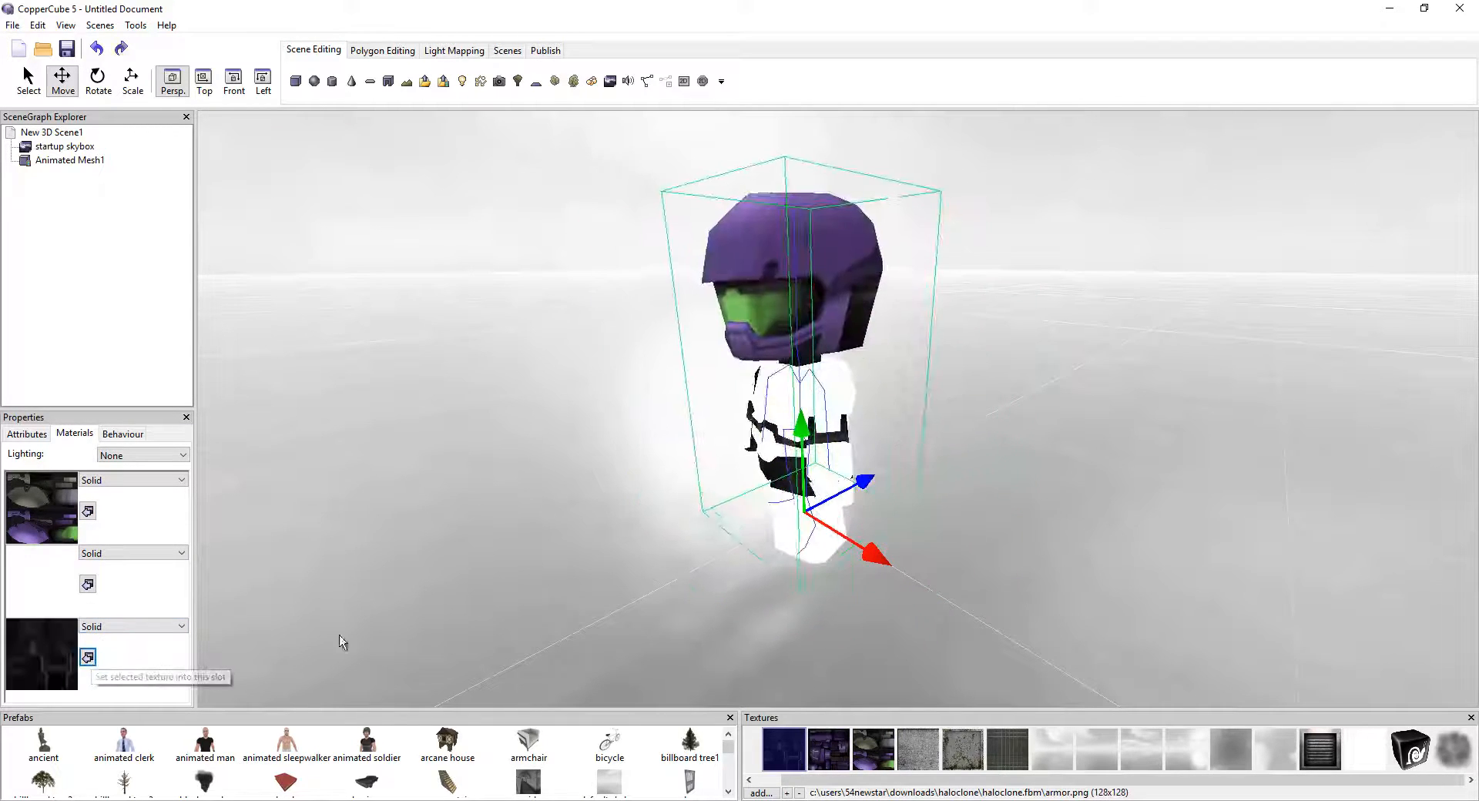
left_click(828, 748)
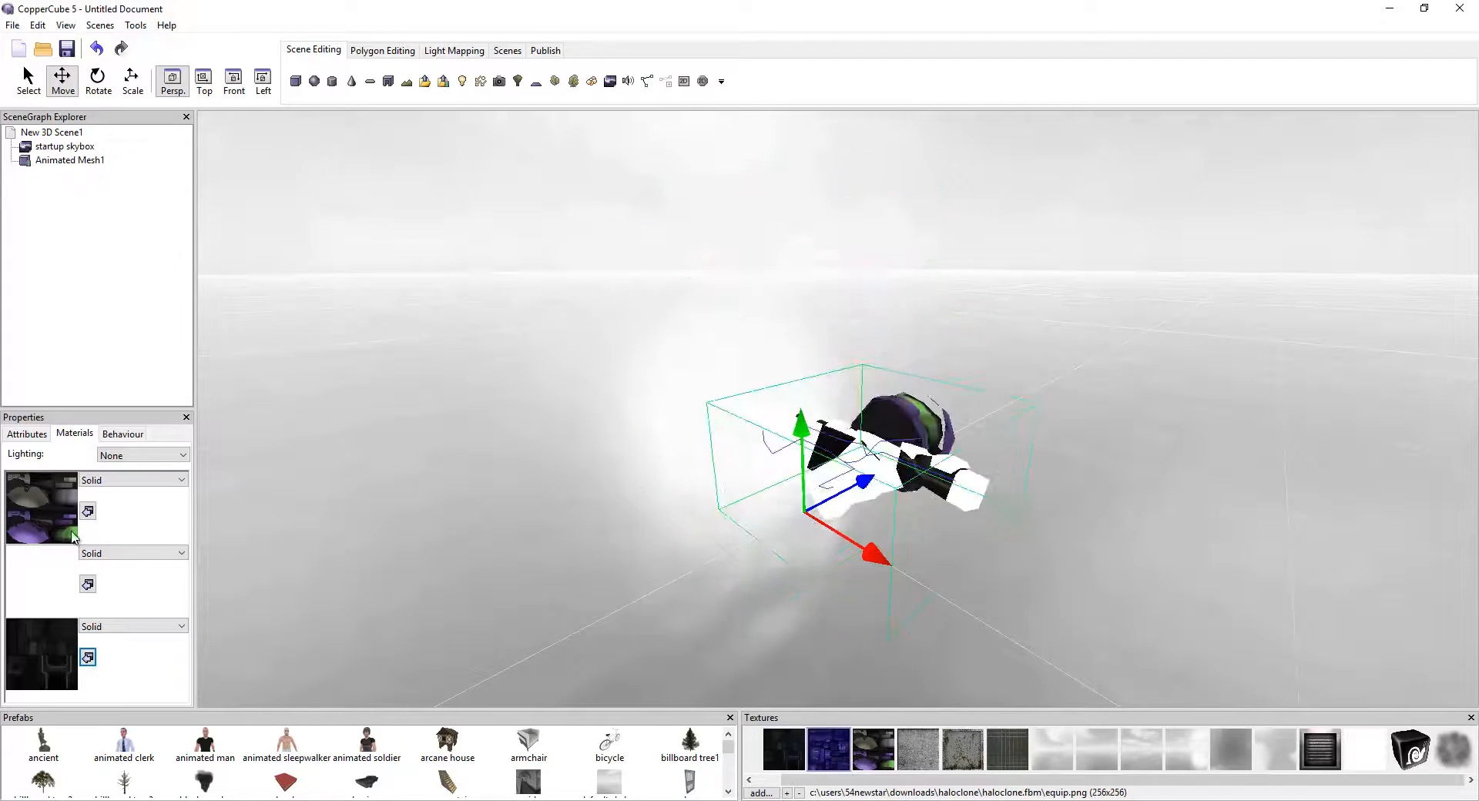
left_click(88, 584)
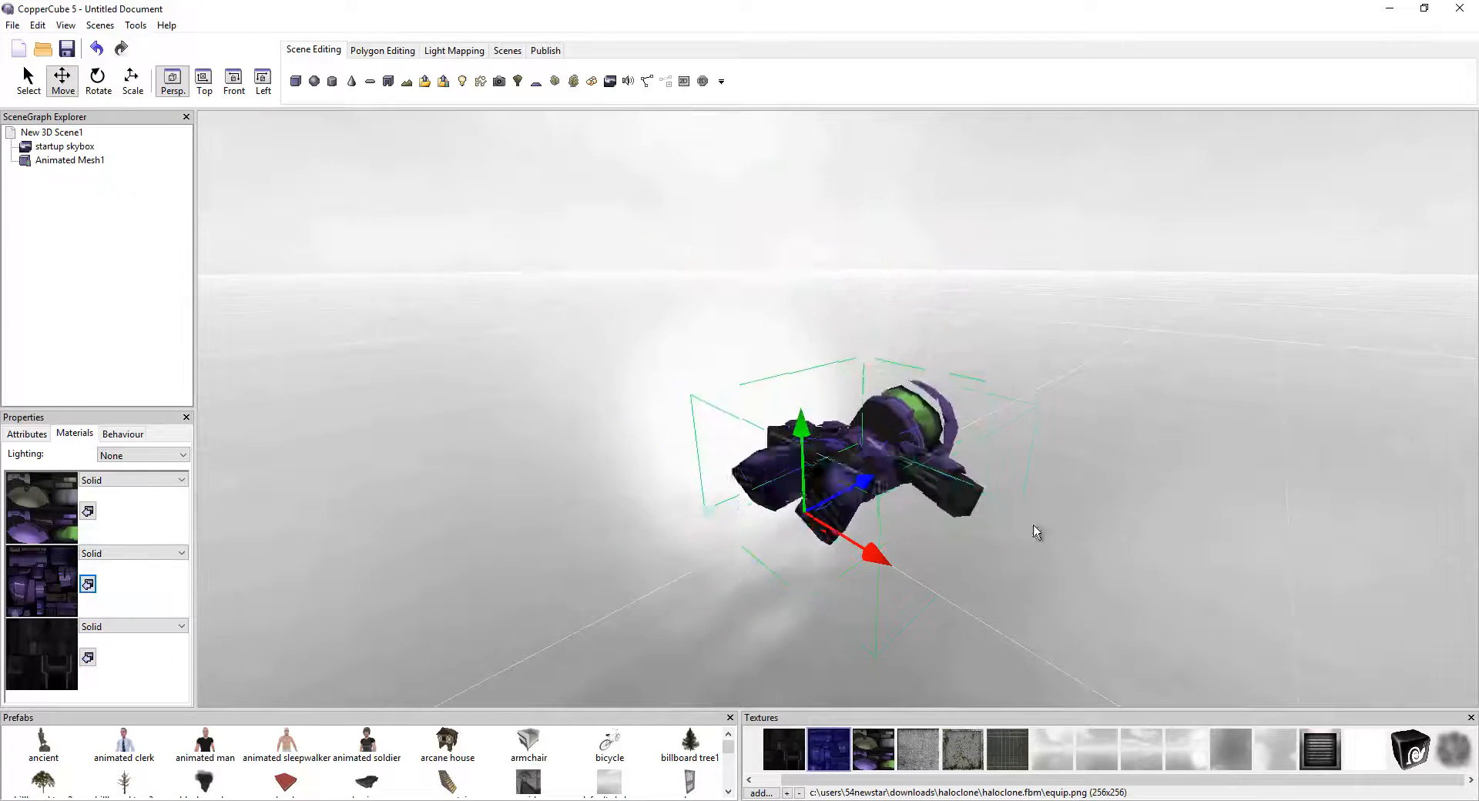
- Rename the animated mesh as Halodude
left_click(70, 161)
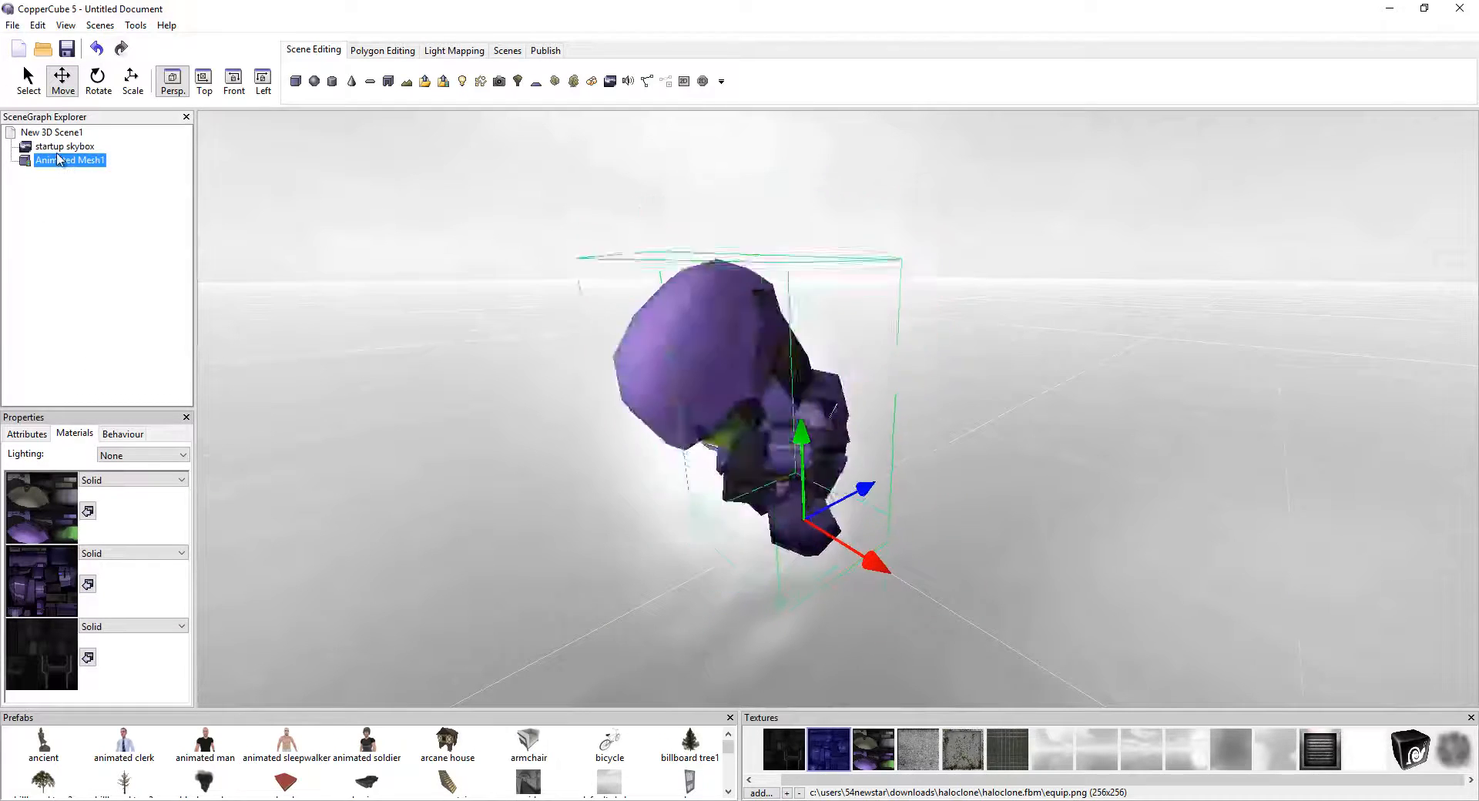
right_click(51, 161)
mouse_move(113, 228)
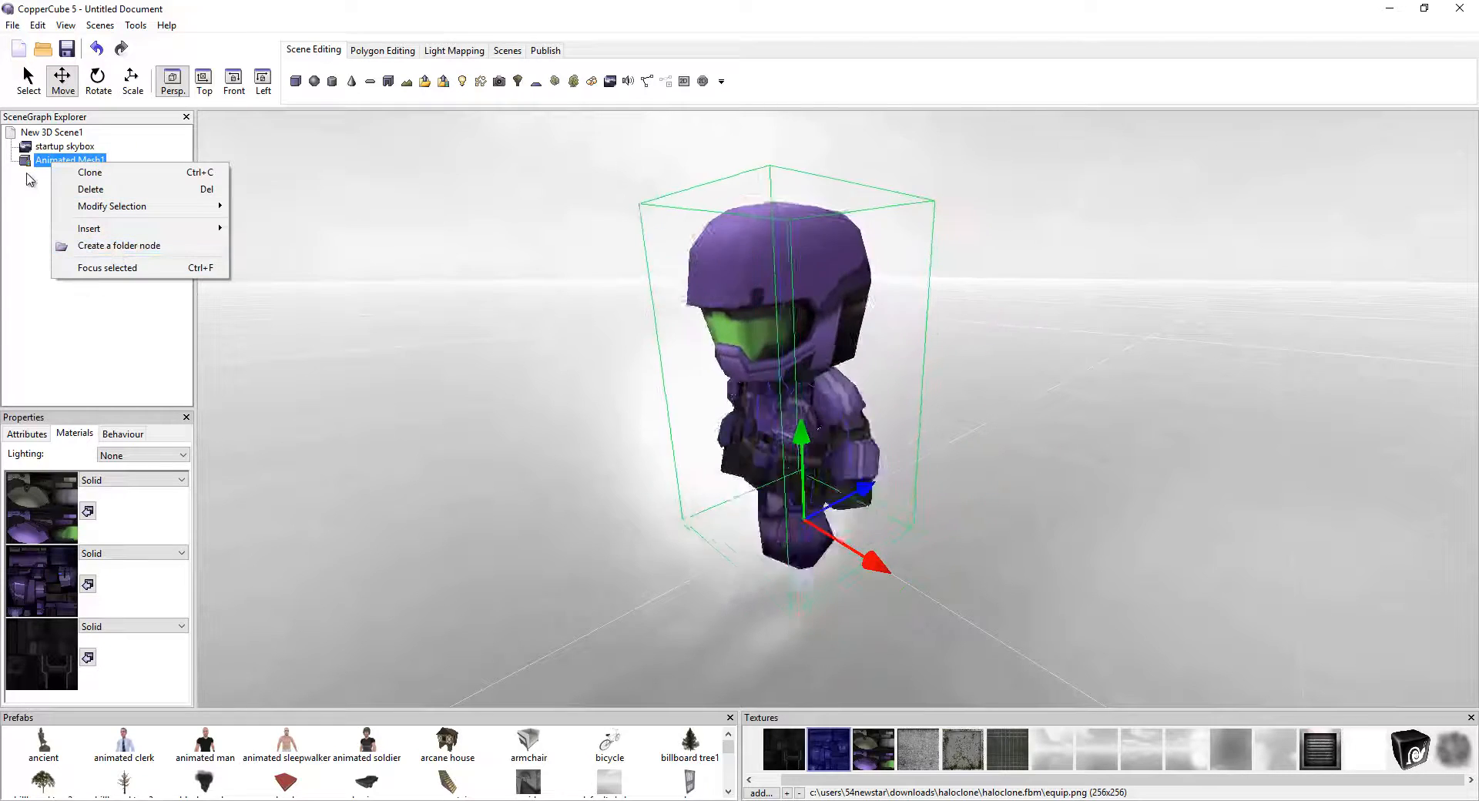
left_click(41, 165)
left_click(161, 467)
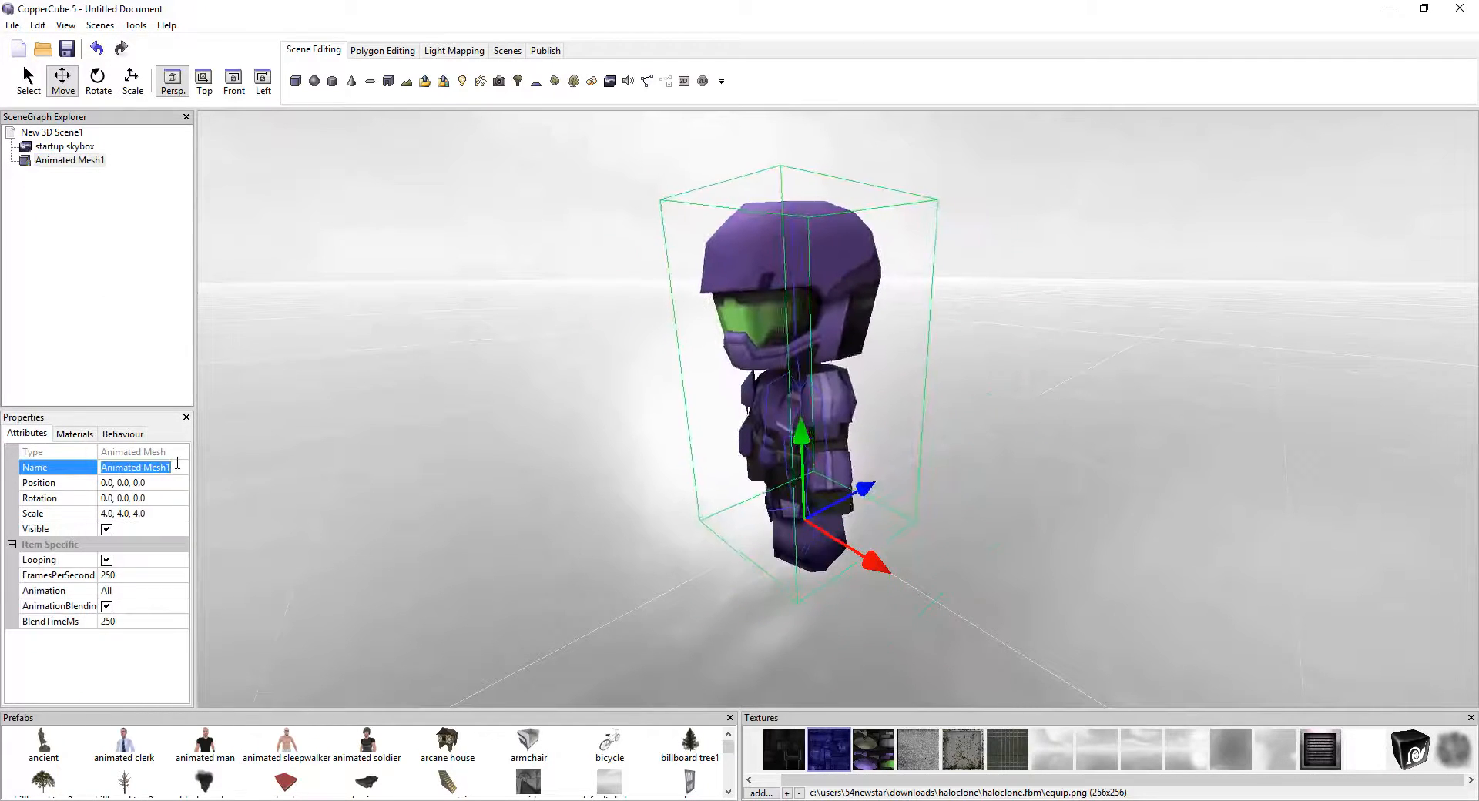
type("Halo")
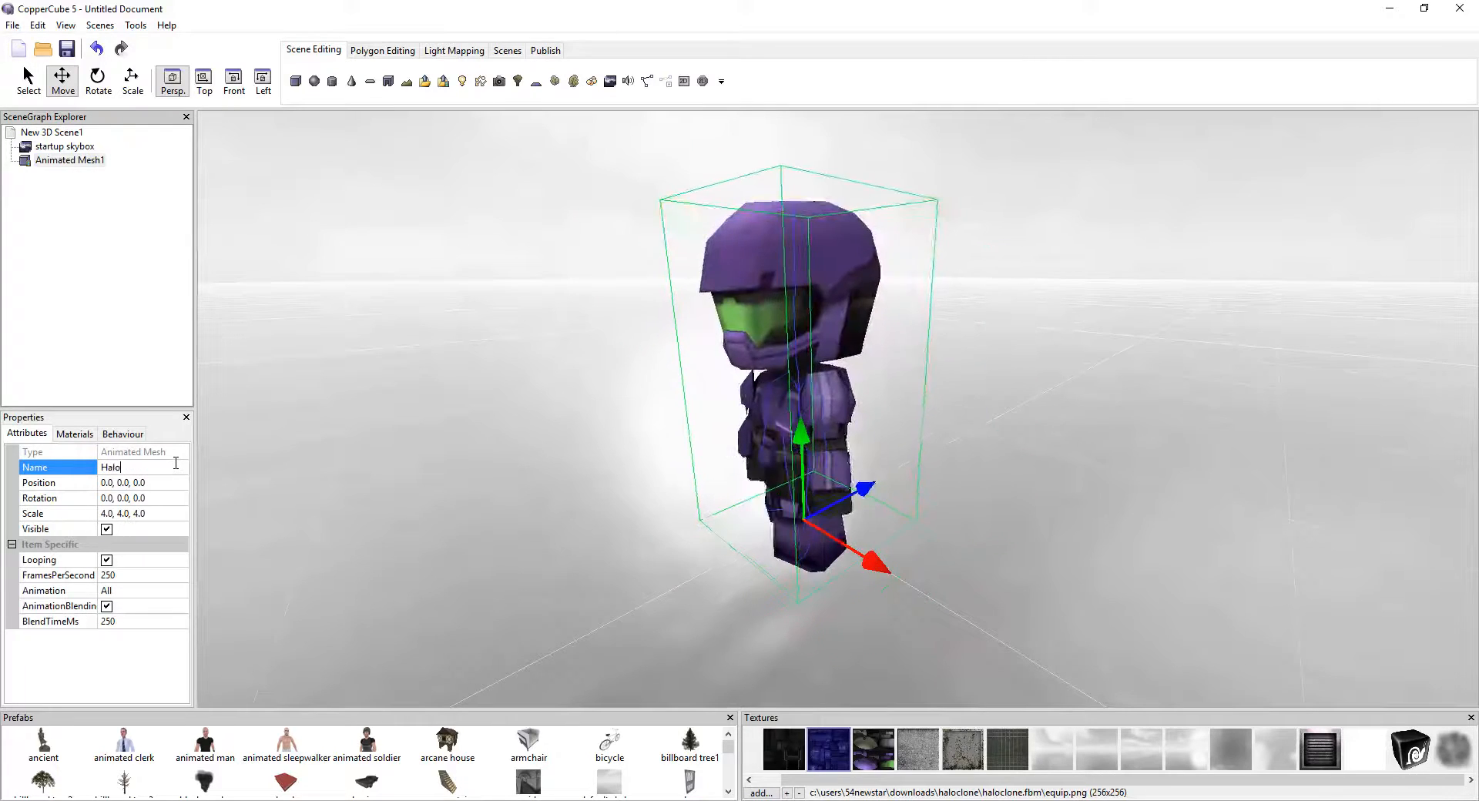
type("dude")
left_click(92, 164)
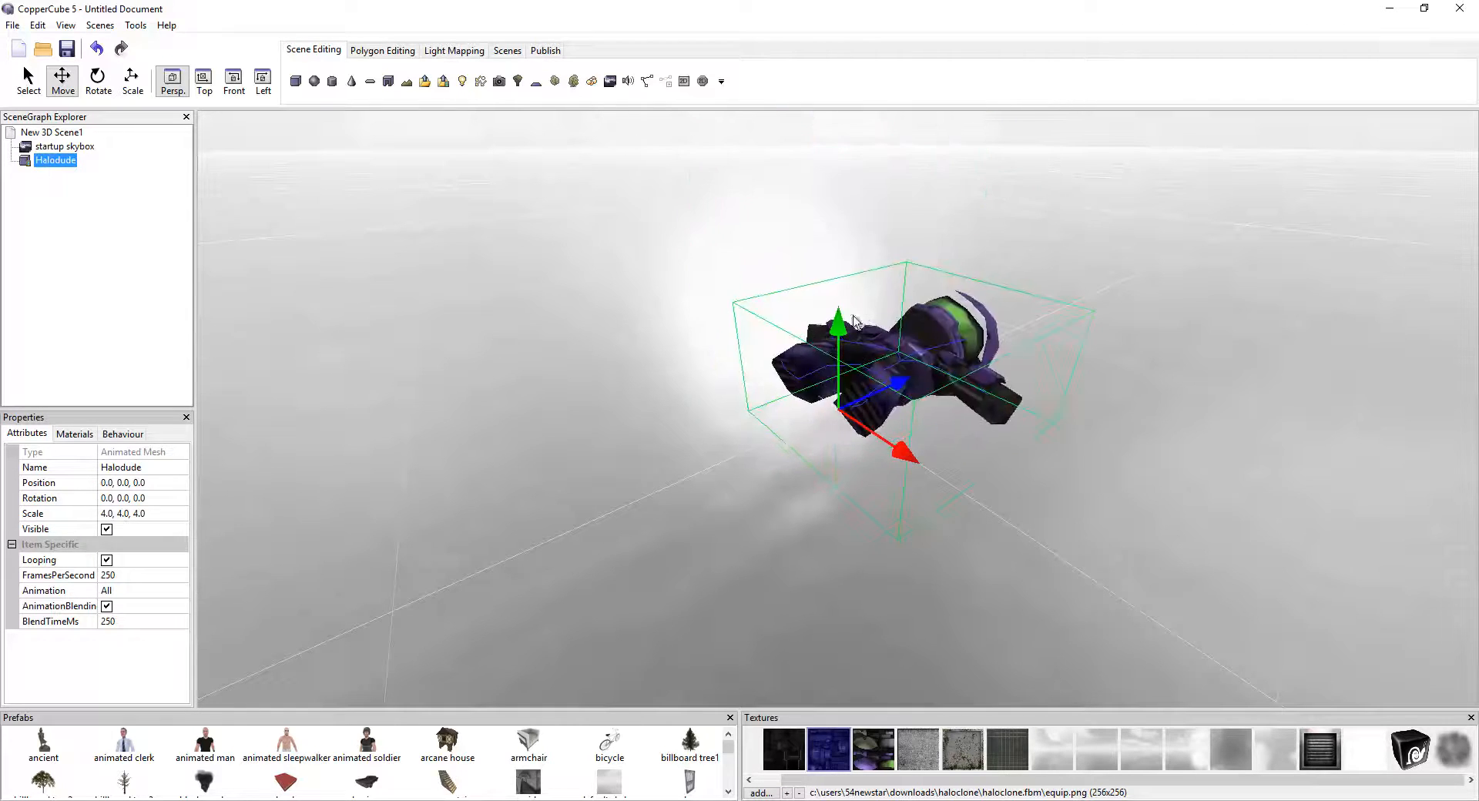
- Set Halodude's FramesPerSecond to 30
left_click(121, 435)
left_click(26, 434)
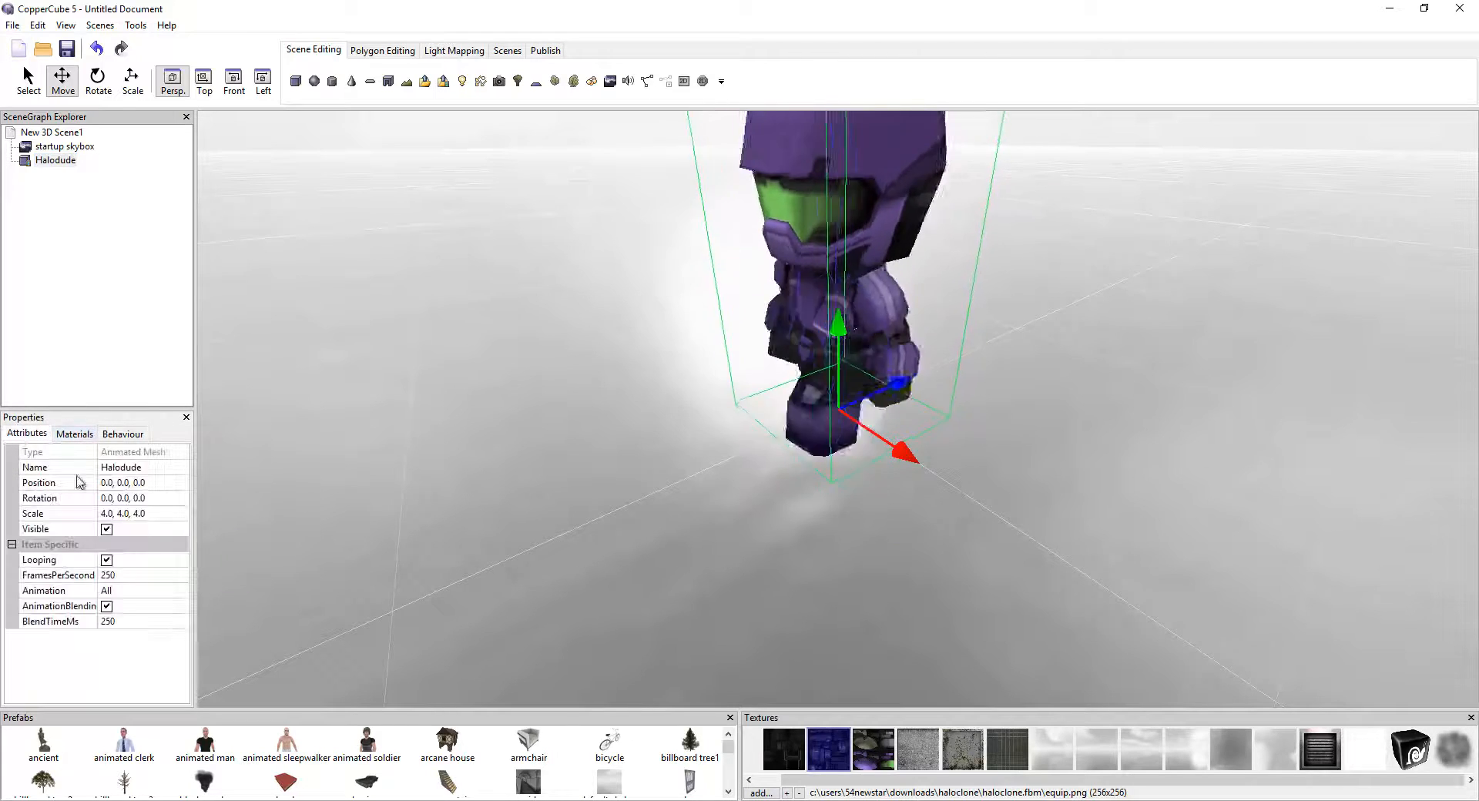
left_click(146, 574)
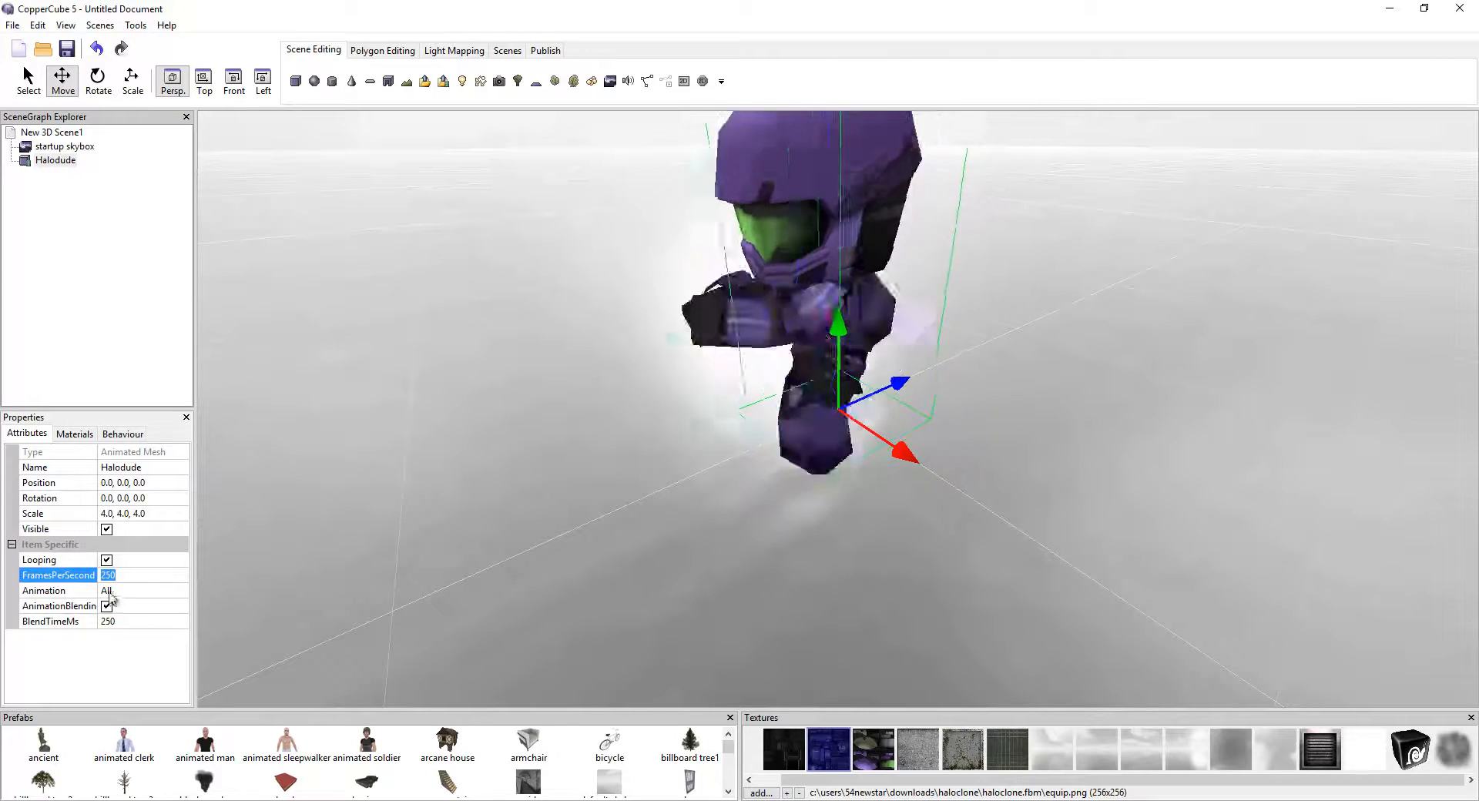
type("30")
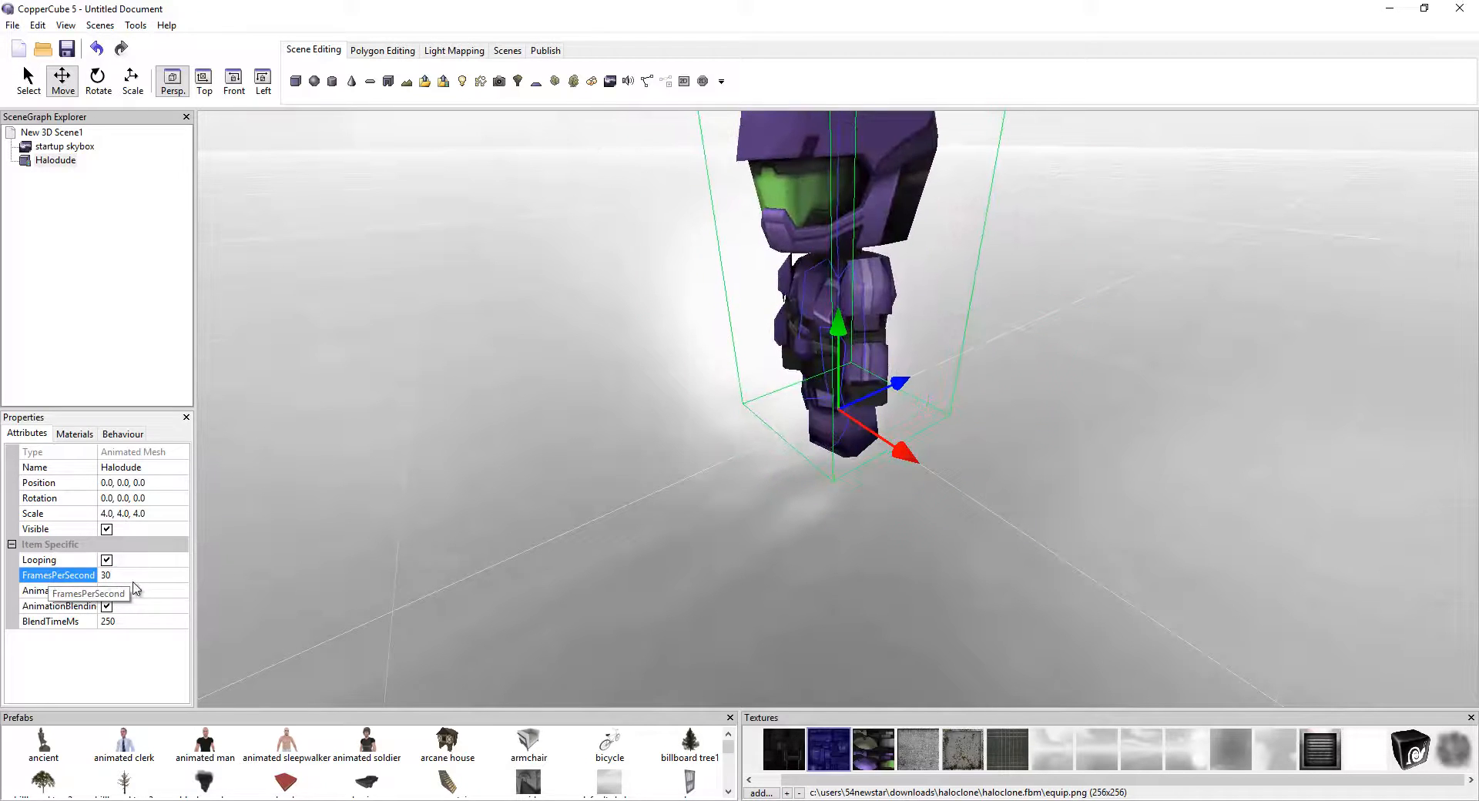
key("Return")
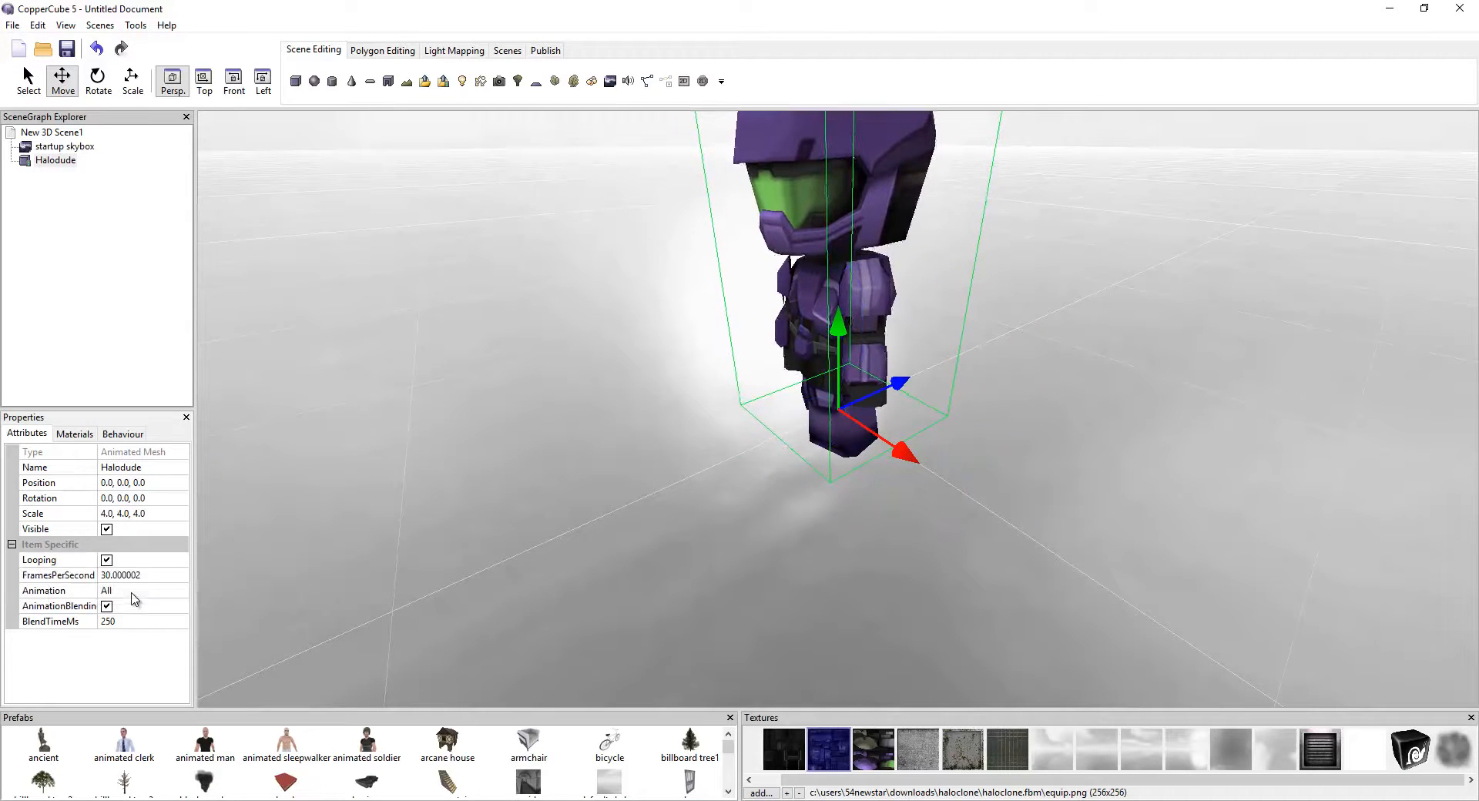
- Open Halodude's animation list for editing and bring the model into view in the animation preview
left_click(132, 593)
left_click(156, 592)
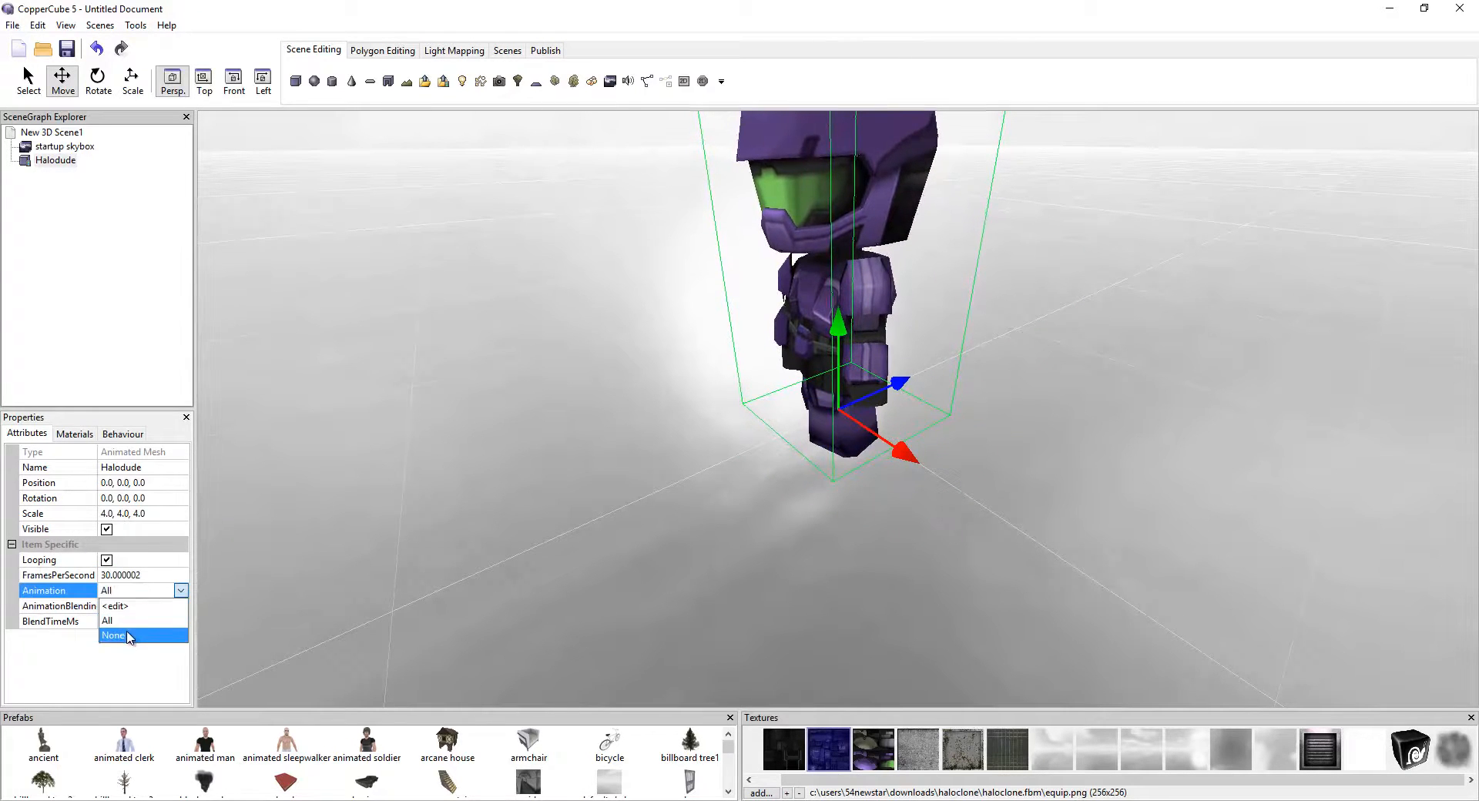
left_click(131, 607)
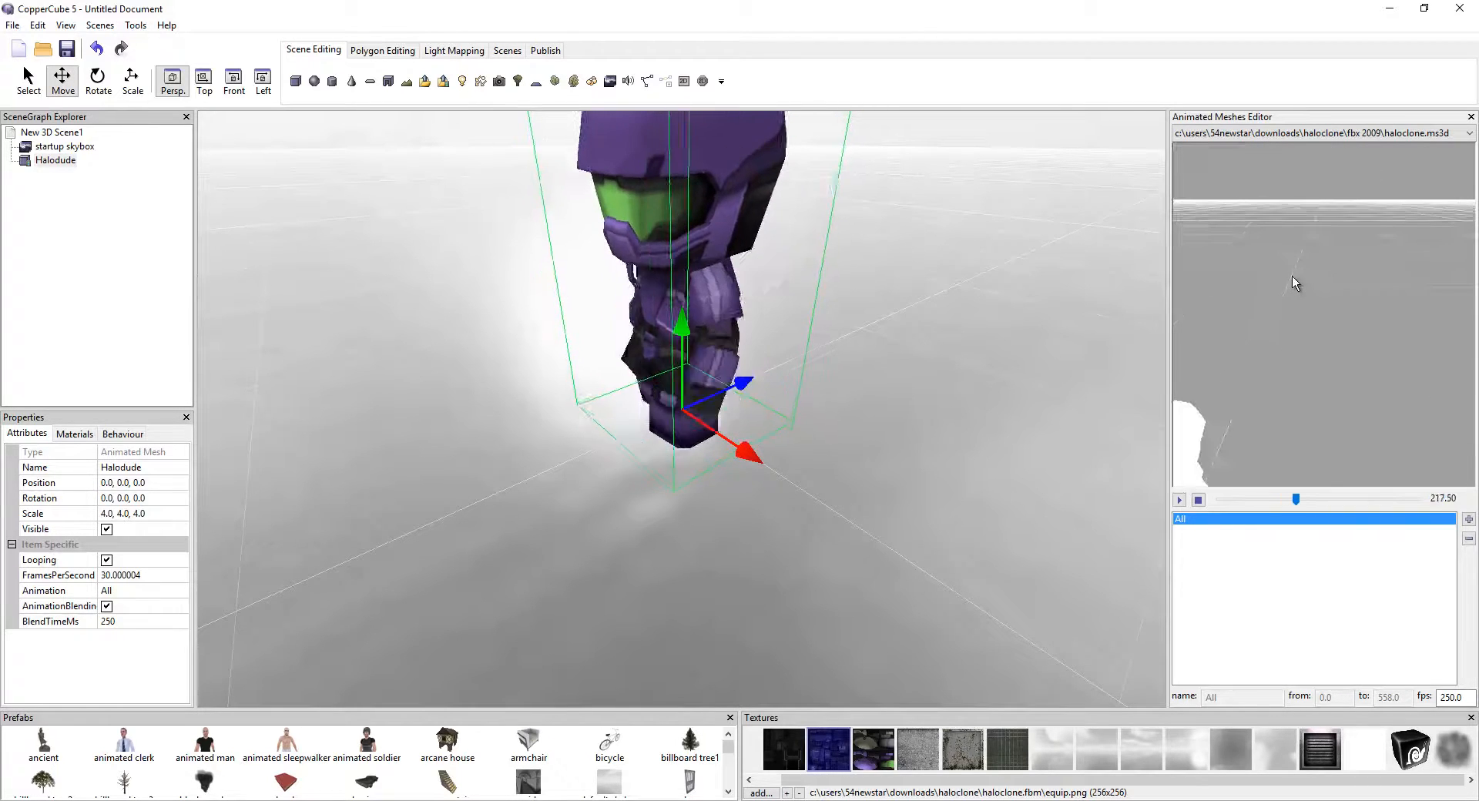
middle_click_drag(1224, 339, 1321, 255)
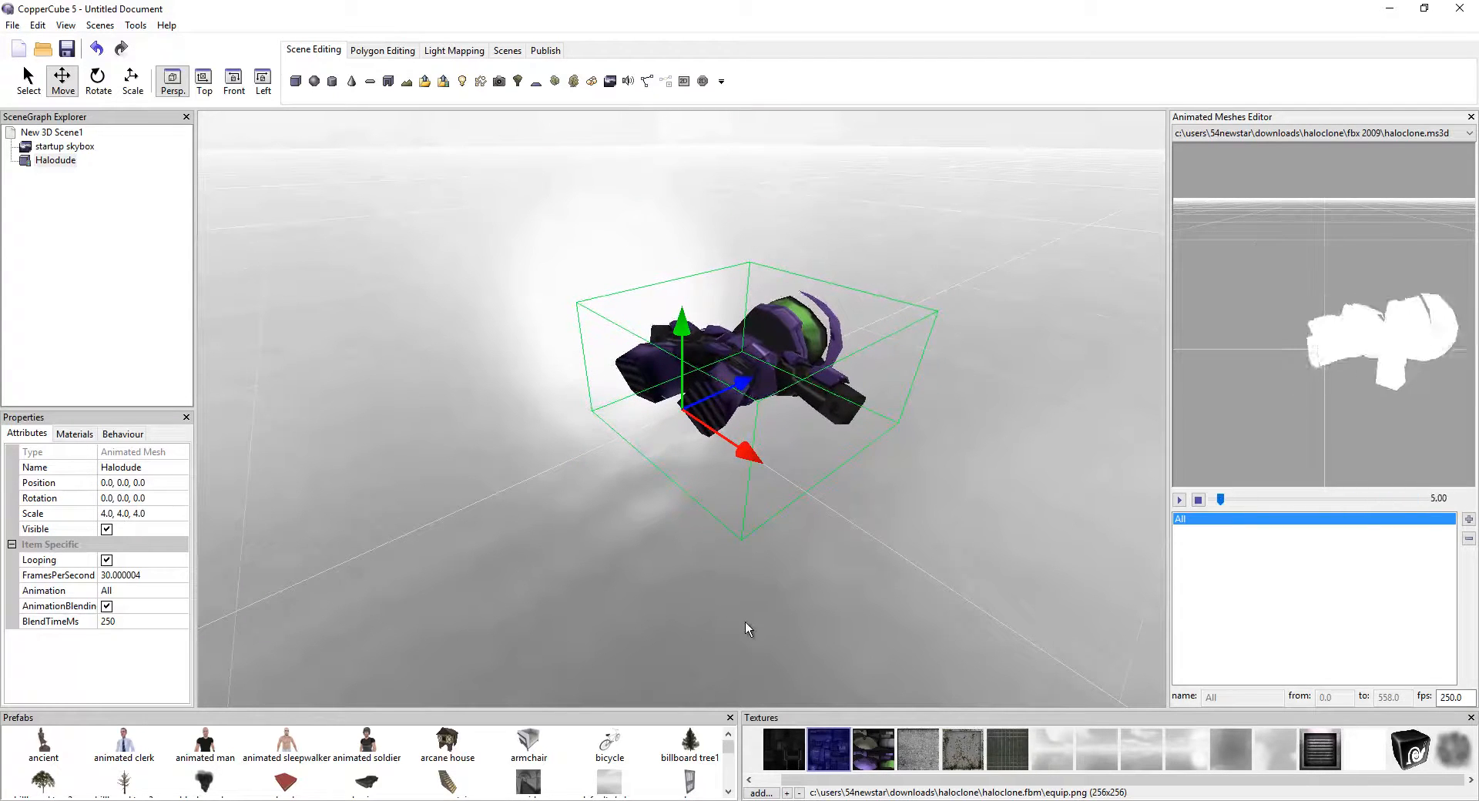
- Check the animation file names in the FBX 2009 folder, then return to CopperCube and scrub through the All animation
key("alt+Tab")
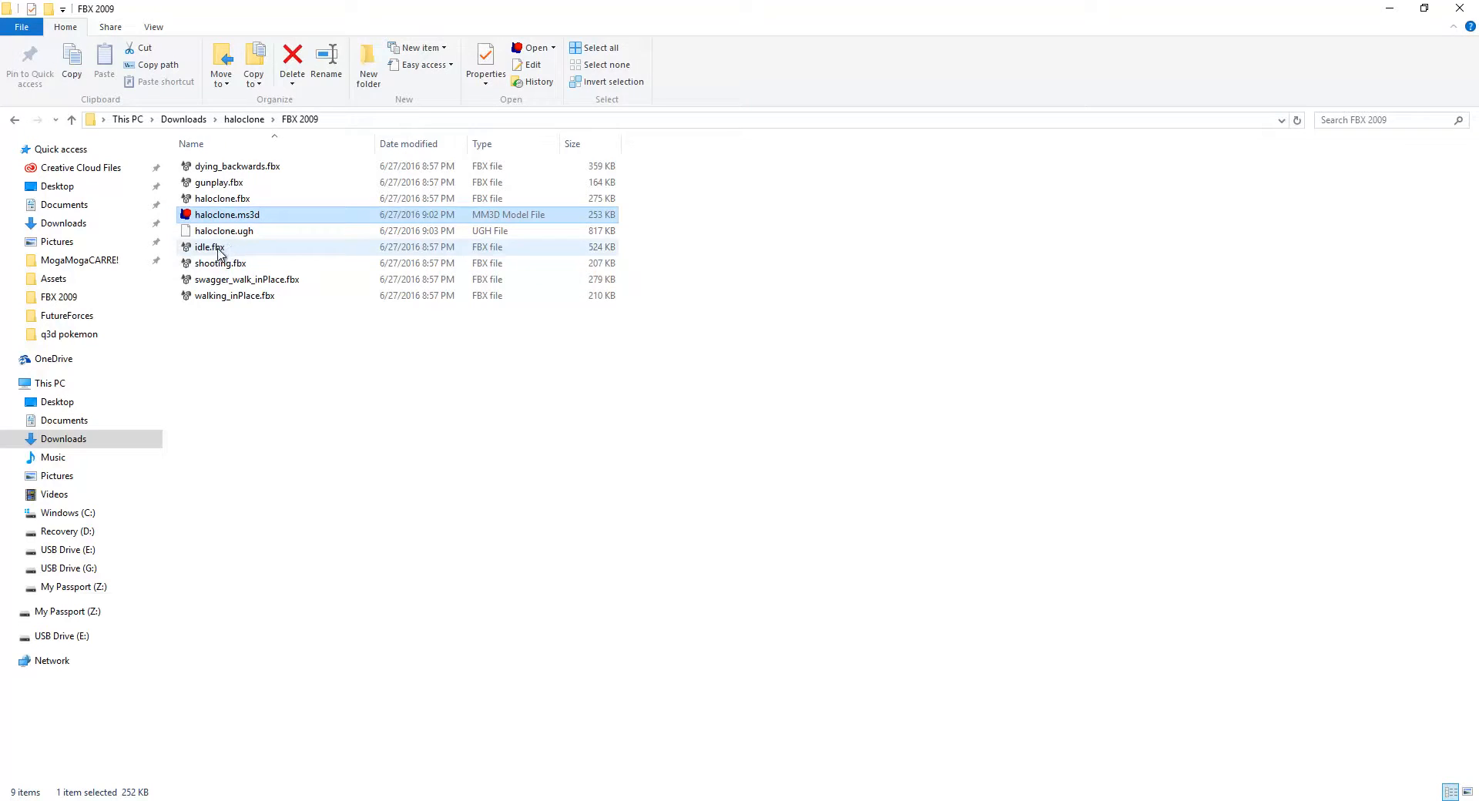
left_click(1376, 13)
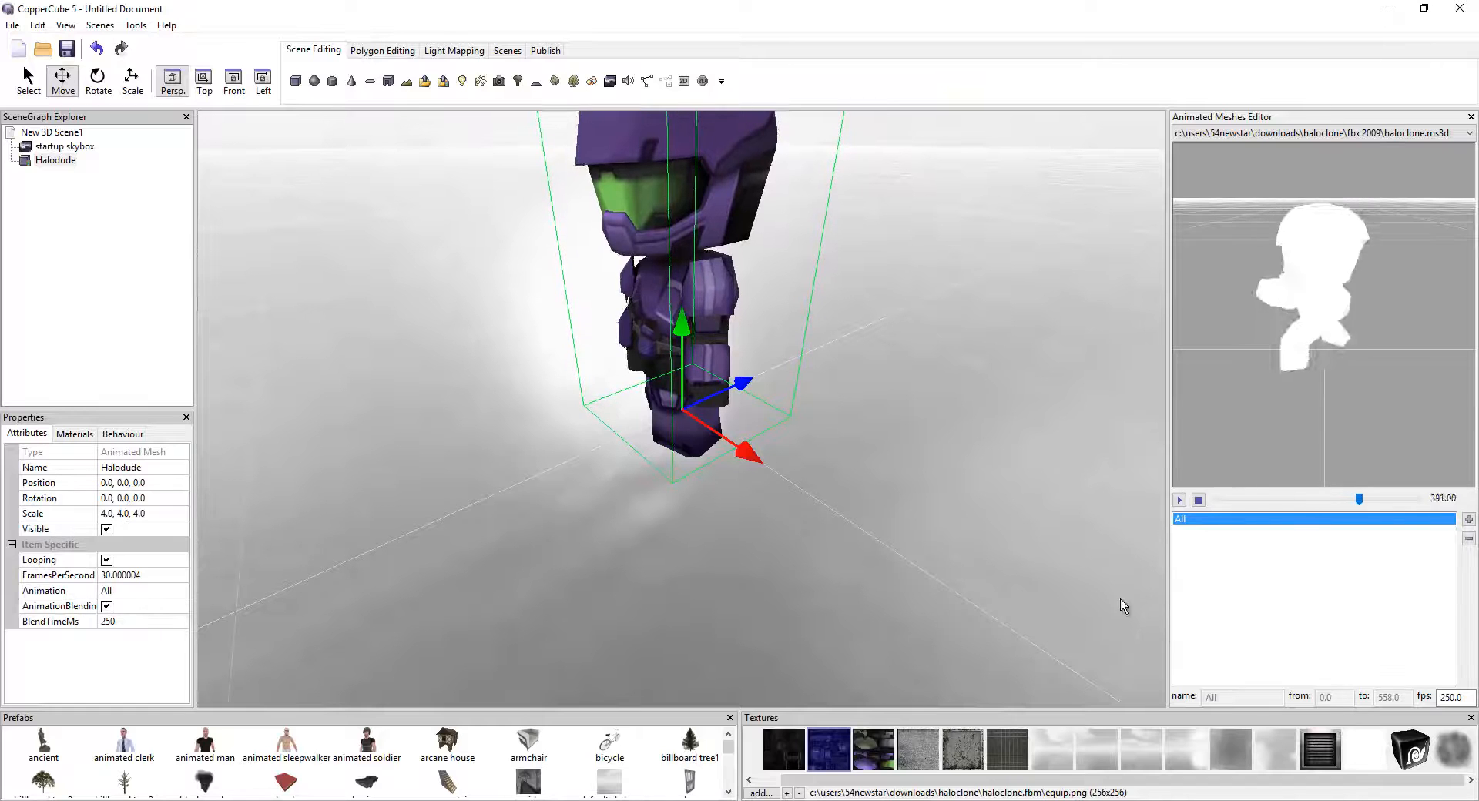
left_click_drag(1249, 499, 1375, 505)
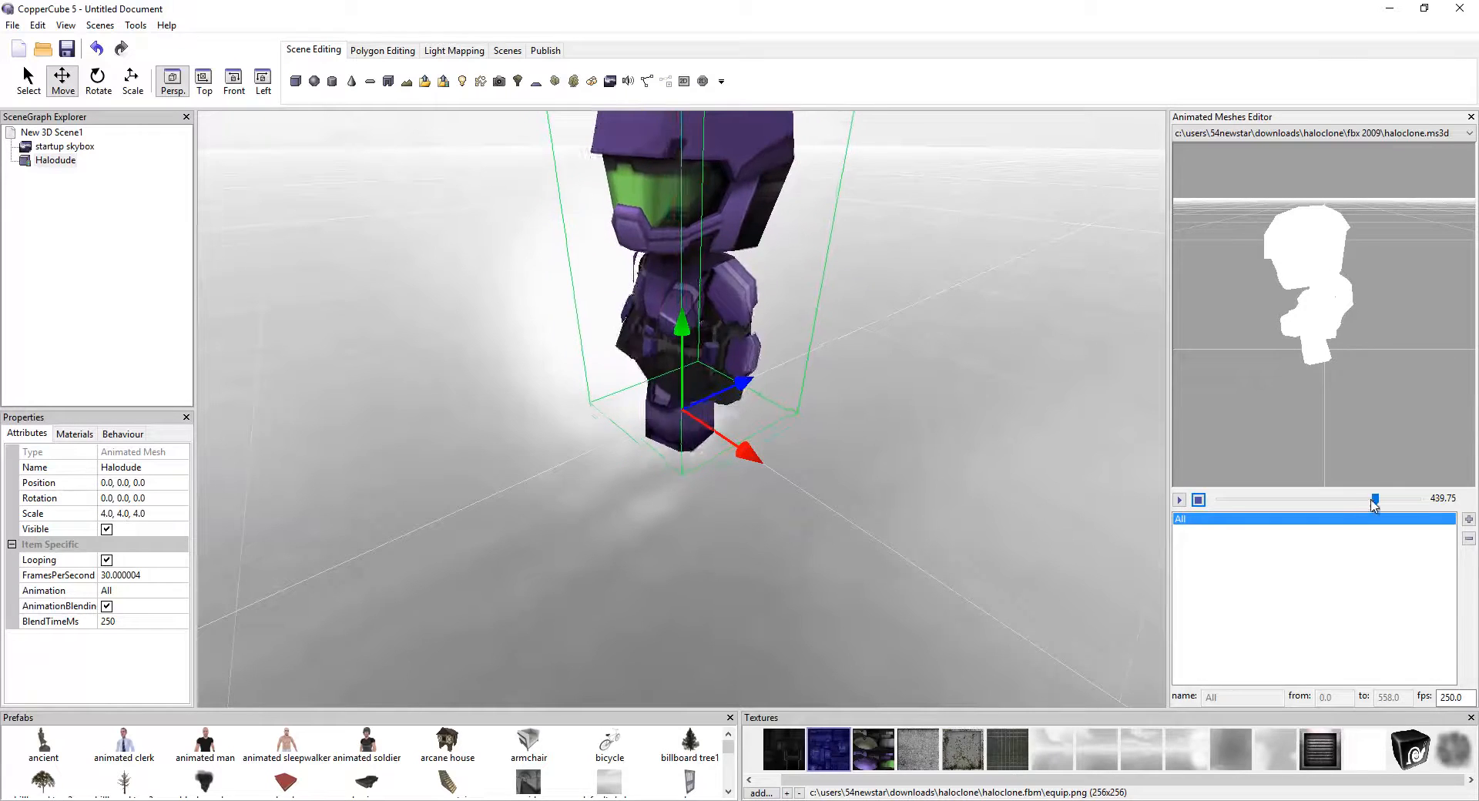
- Set the All animation's speed to 30 fps in the animation editor and scrub back through its frames
double_click(1466, 698)
type("30")
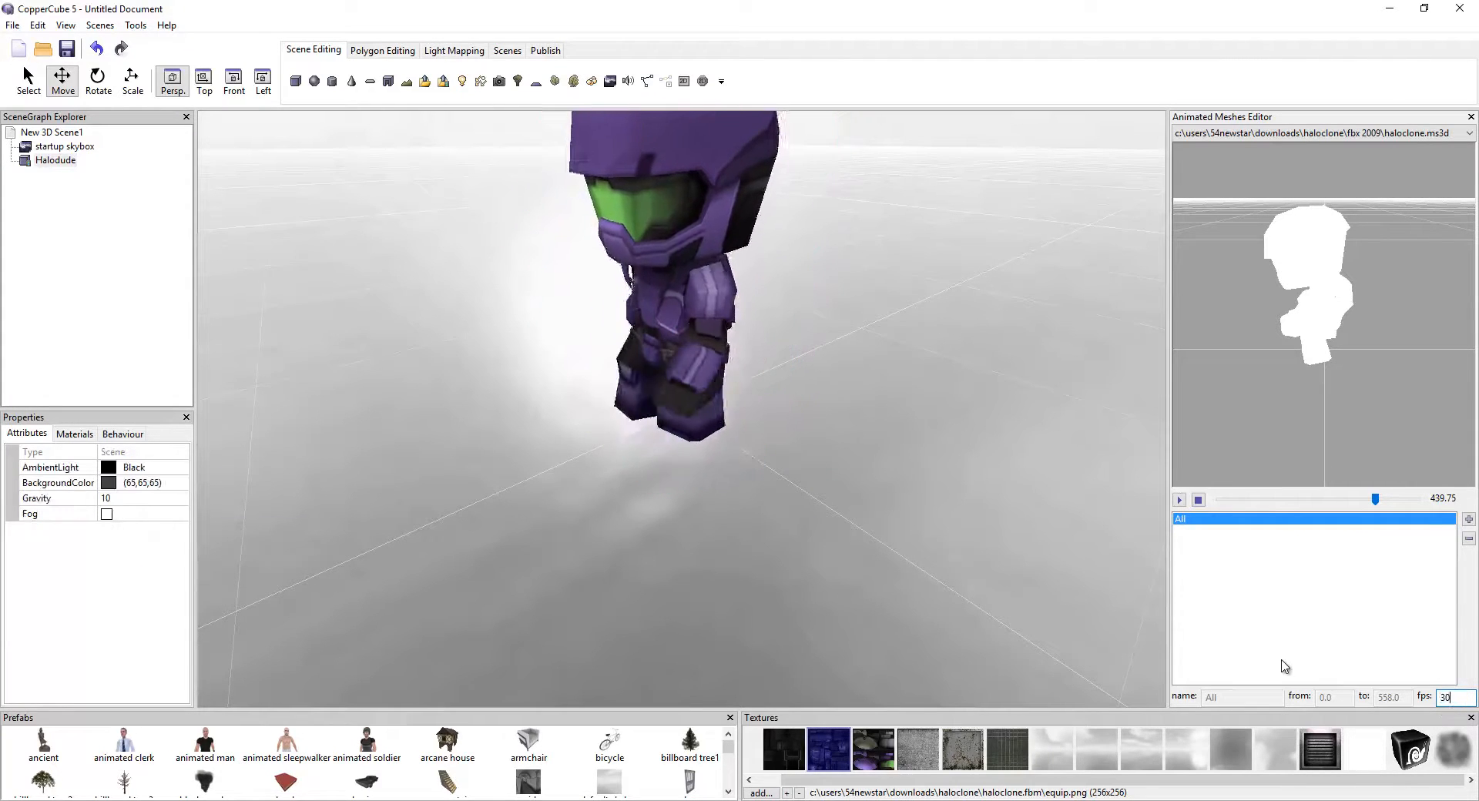
left_click(1219, 597)
left_click_drag(1381, 501, 1263, 503)
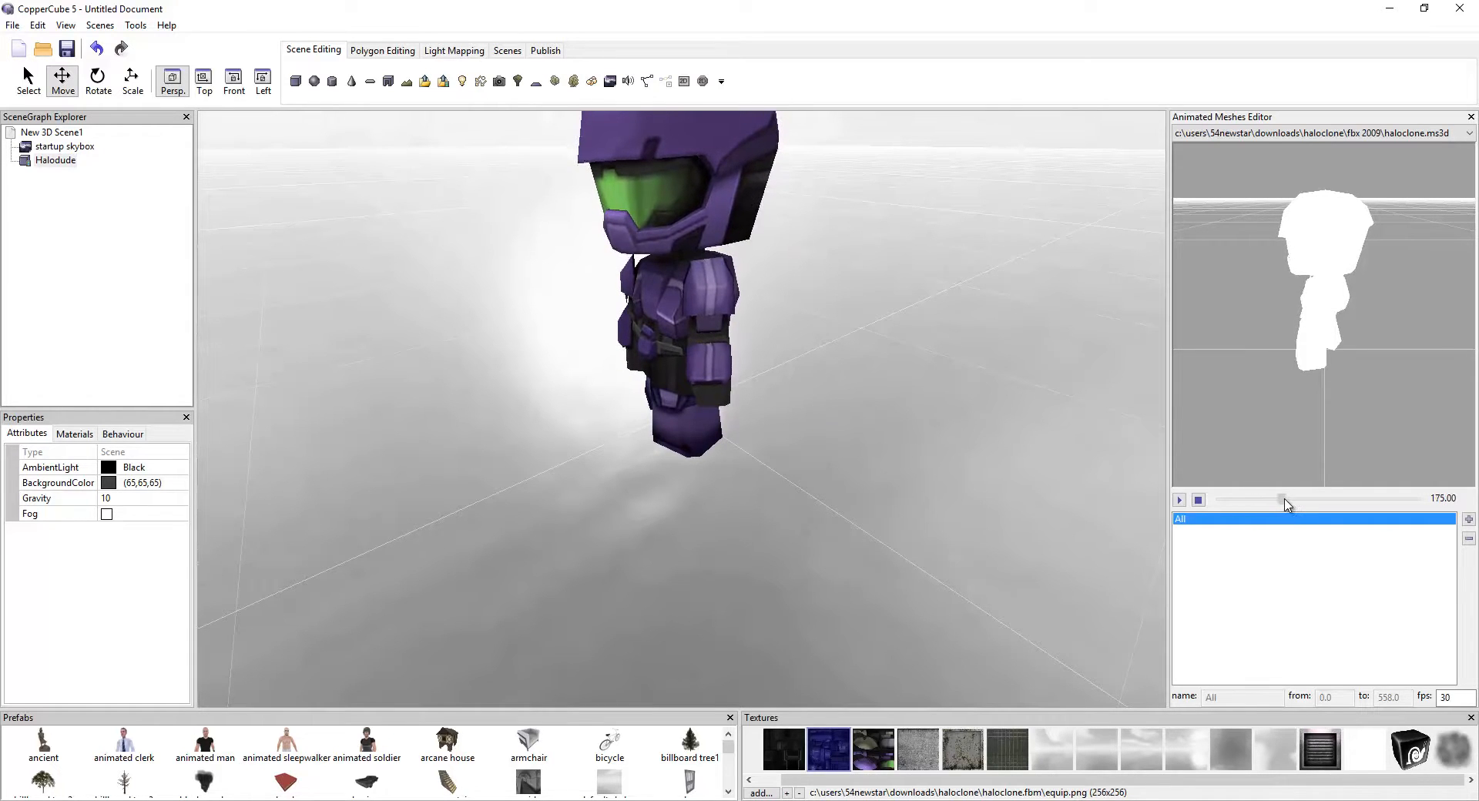
- Set the All animation's speed to 5 fps and reframe the model in the preview for playback
left_click_drag(1246, 515, 1350, 577)
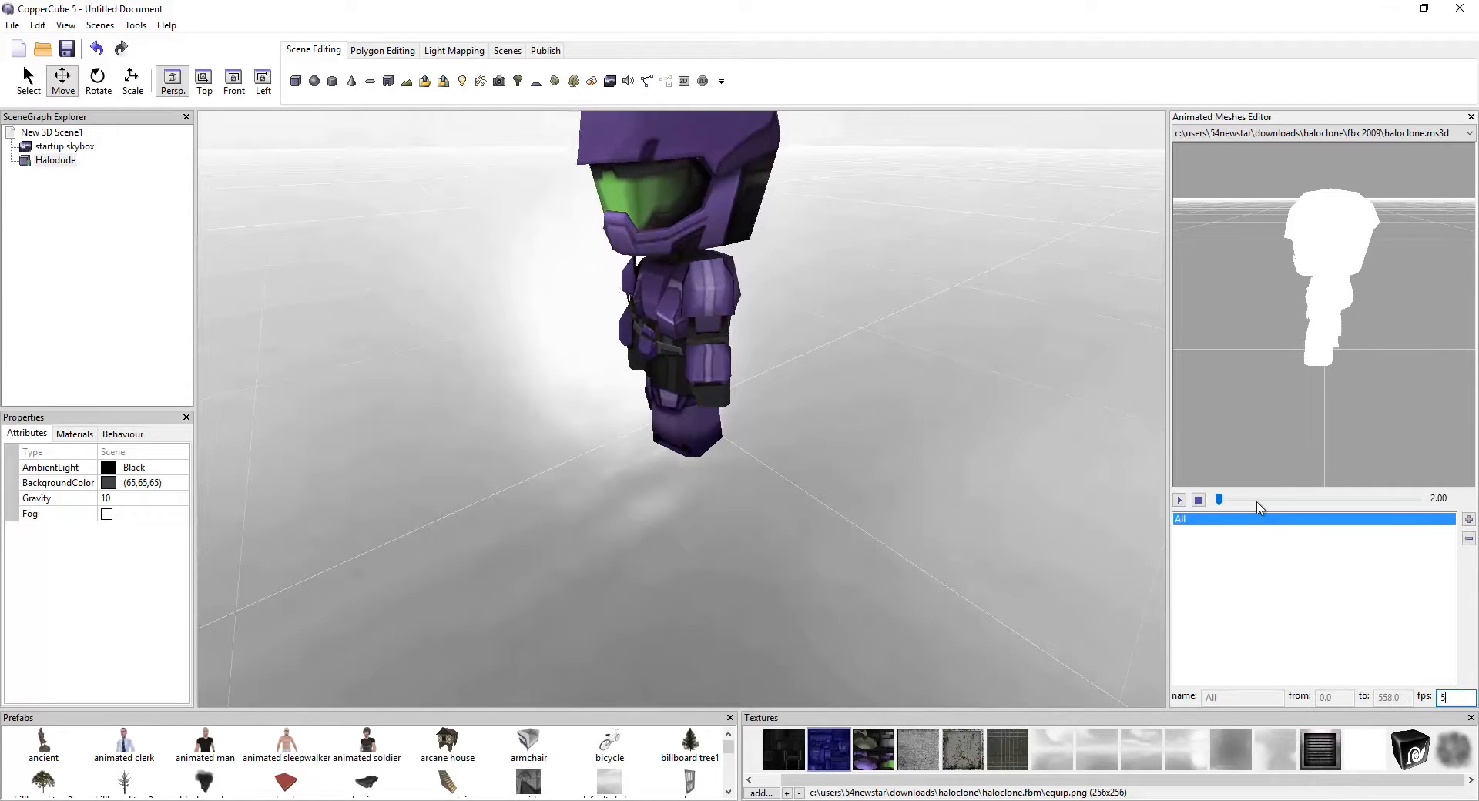
left_click_drag(1273, 392, 1283, 393)
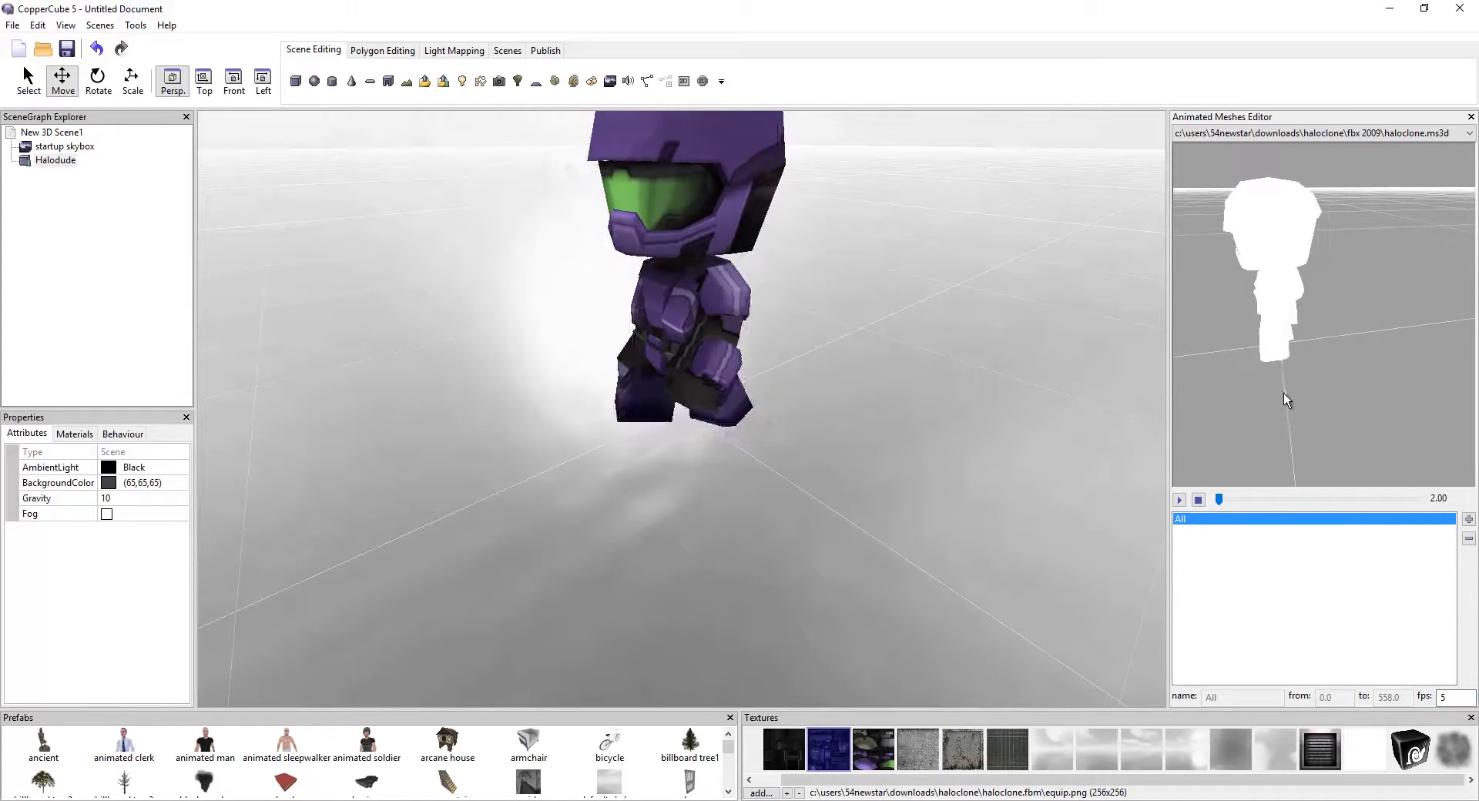
middle_click_drag(1310, 373, 1286, 391)
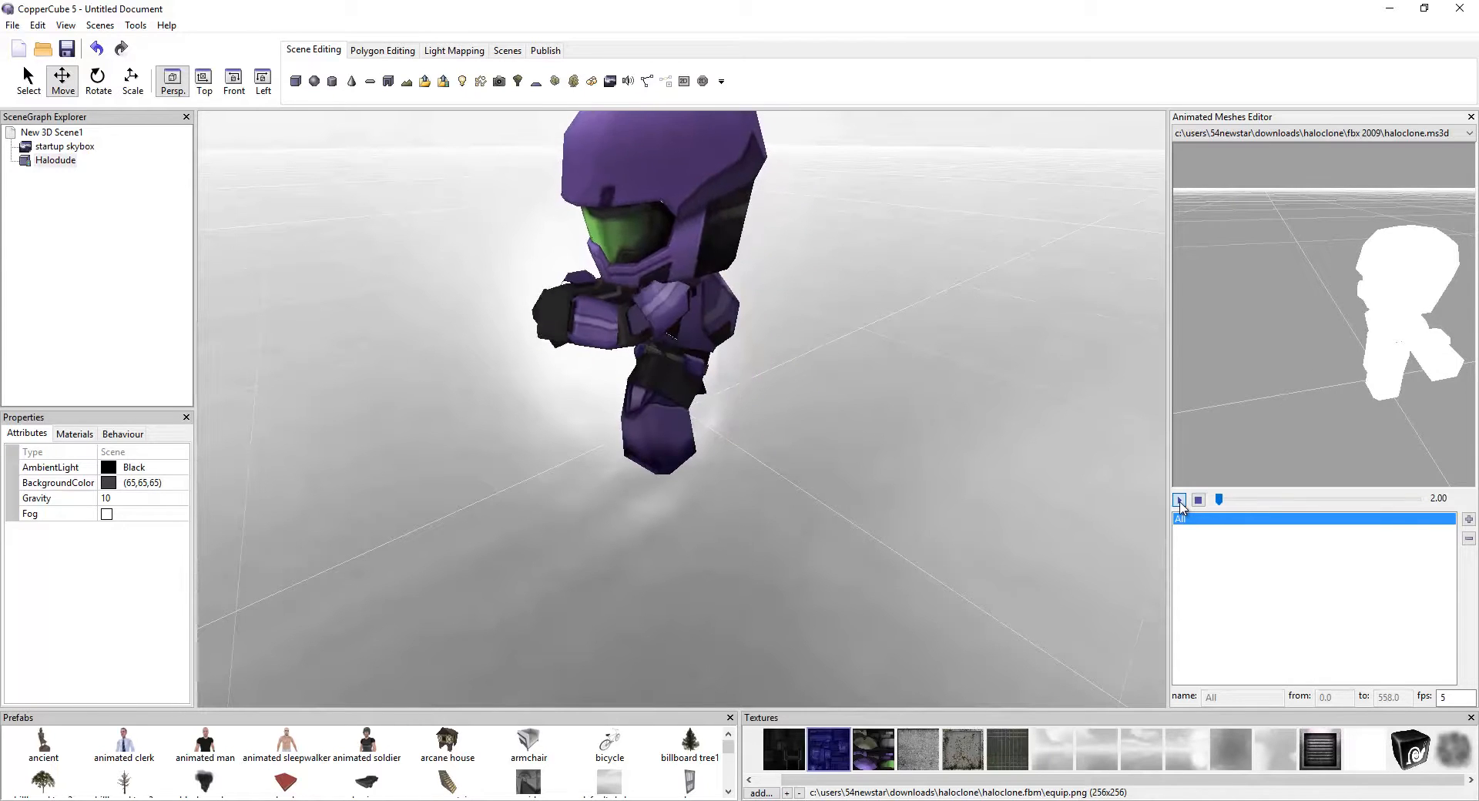
- Play and stop the All animation in the preview, and scrub through its frames to examine the motions
left_click(1179, 500)
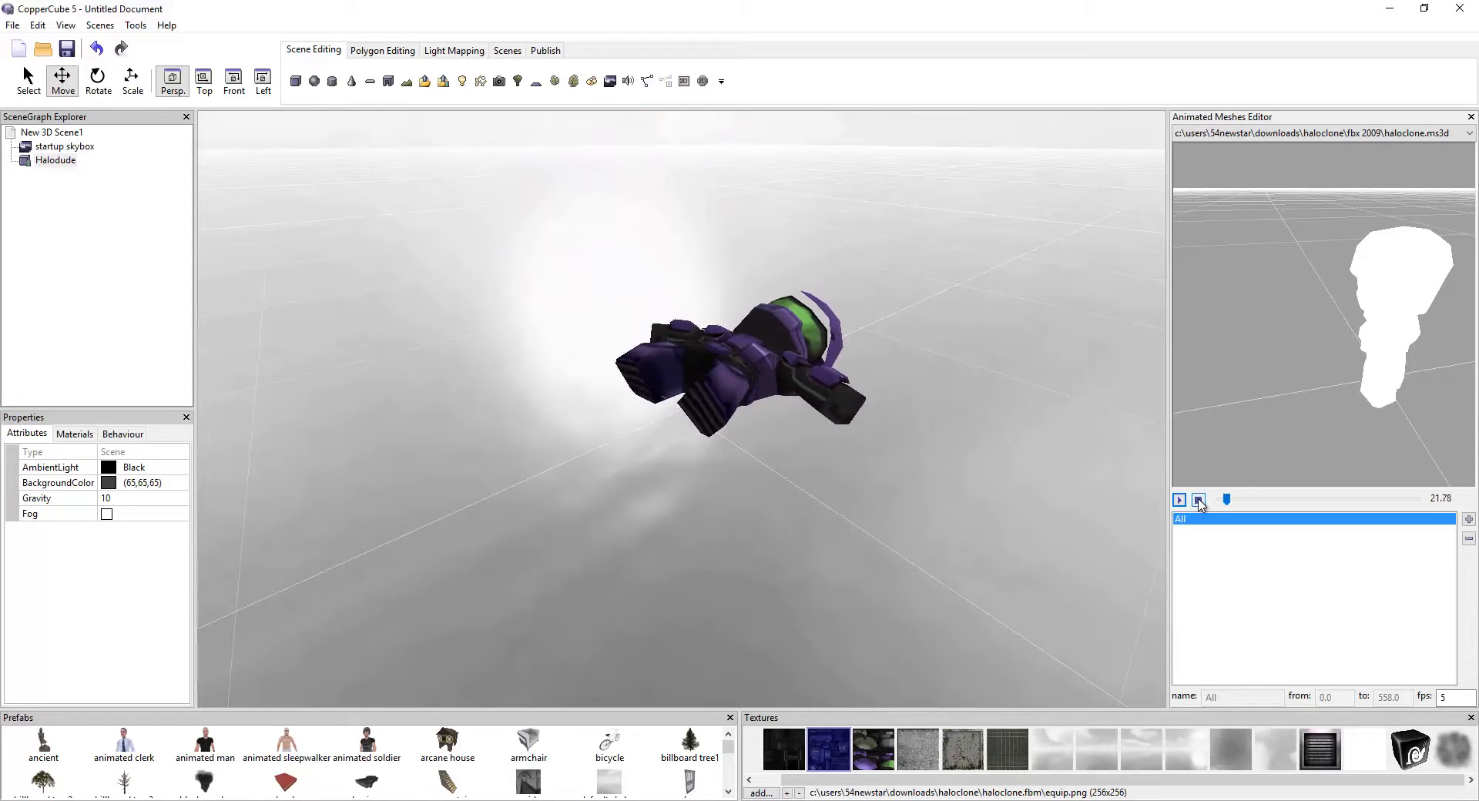
left_click(1198, 501)
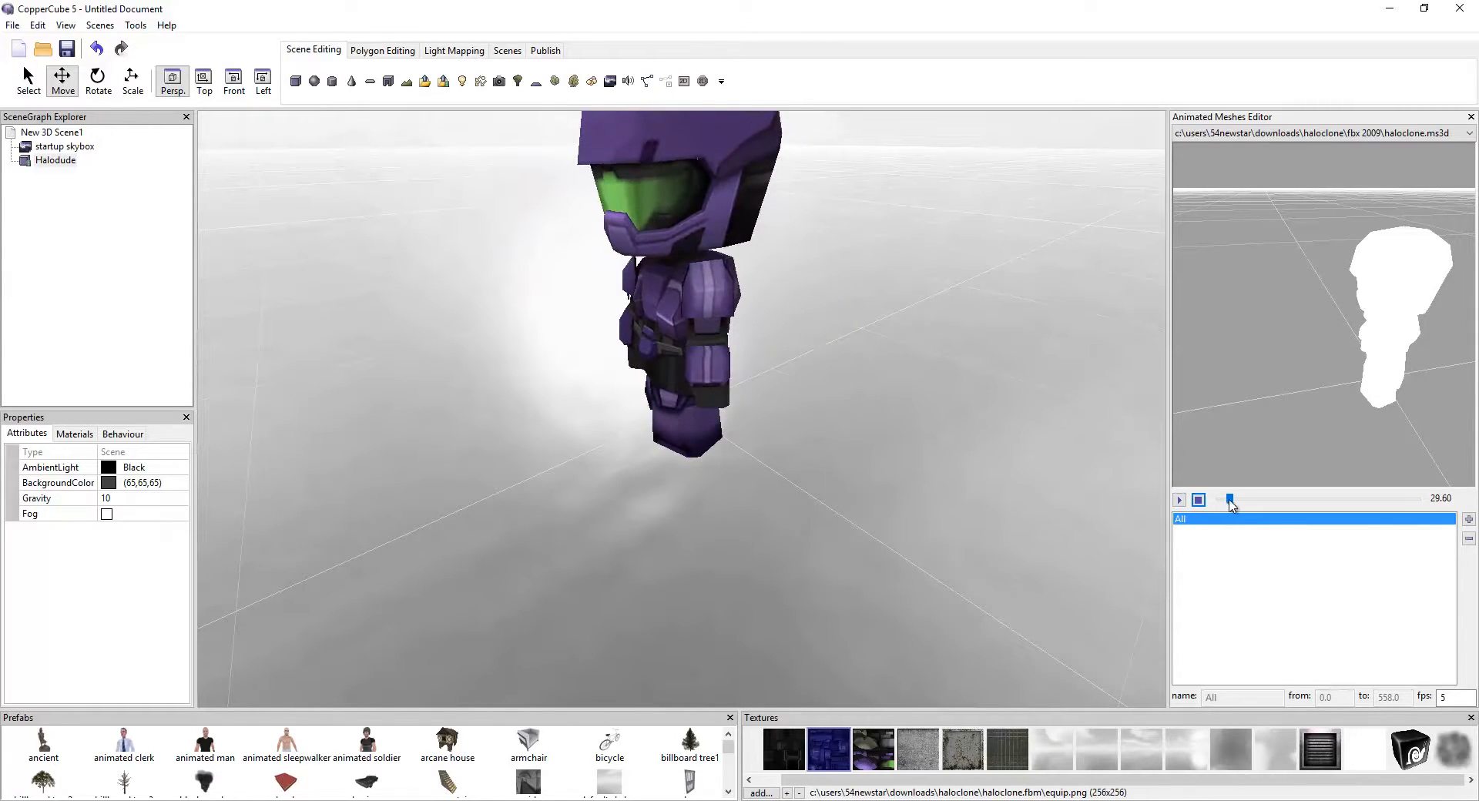
left_click_drag(1270, 502, 1305, 504)
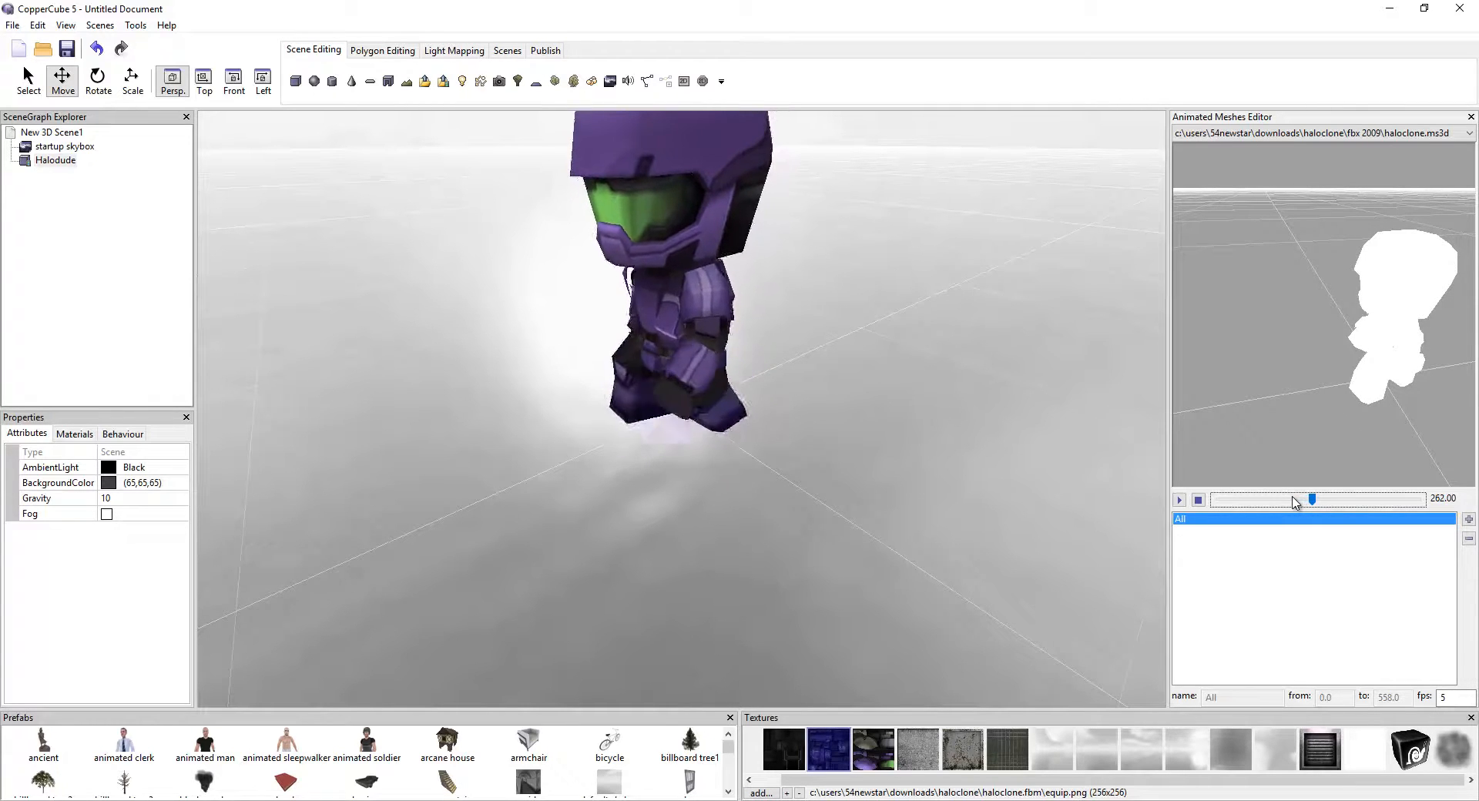
left_click(1294, 502)
left_click(1294, 502)
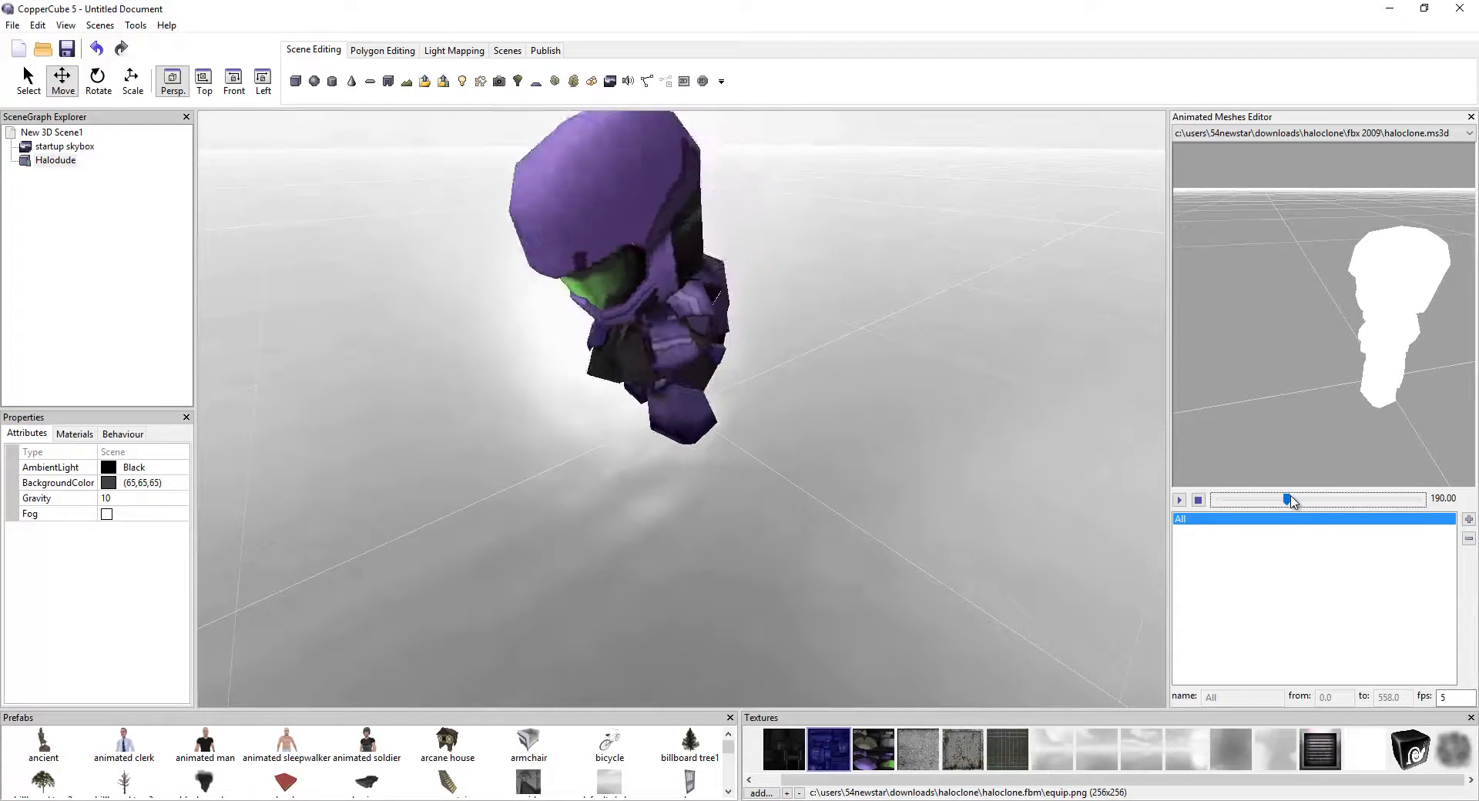
- Examine the All animation frame by frame around frames 180 to 245 to locate where the idle motion ends
key("Left")
key("Left")
key("Left")
key("Left")
key("Left")
key("Left")
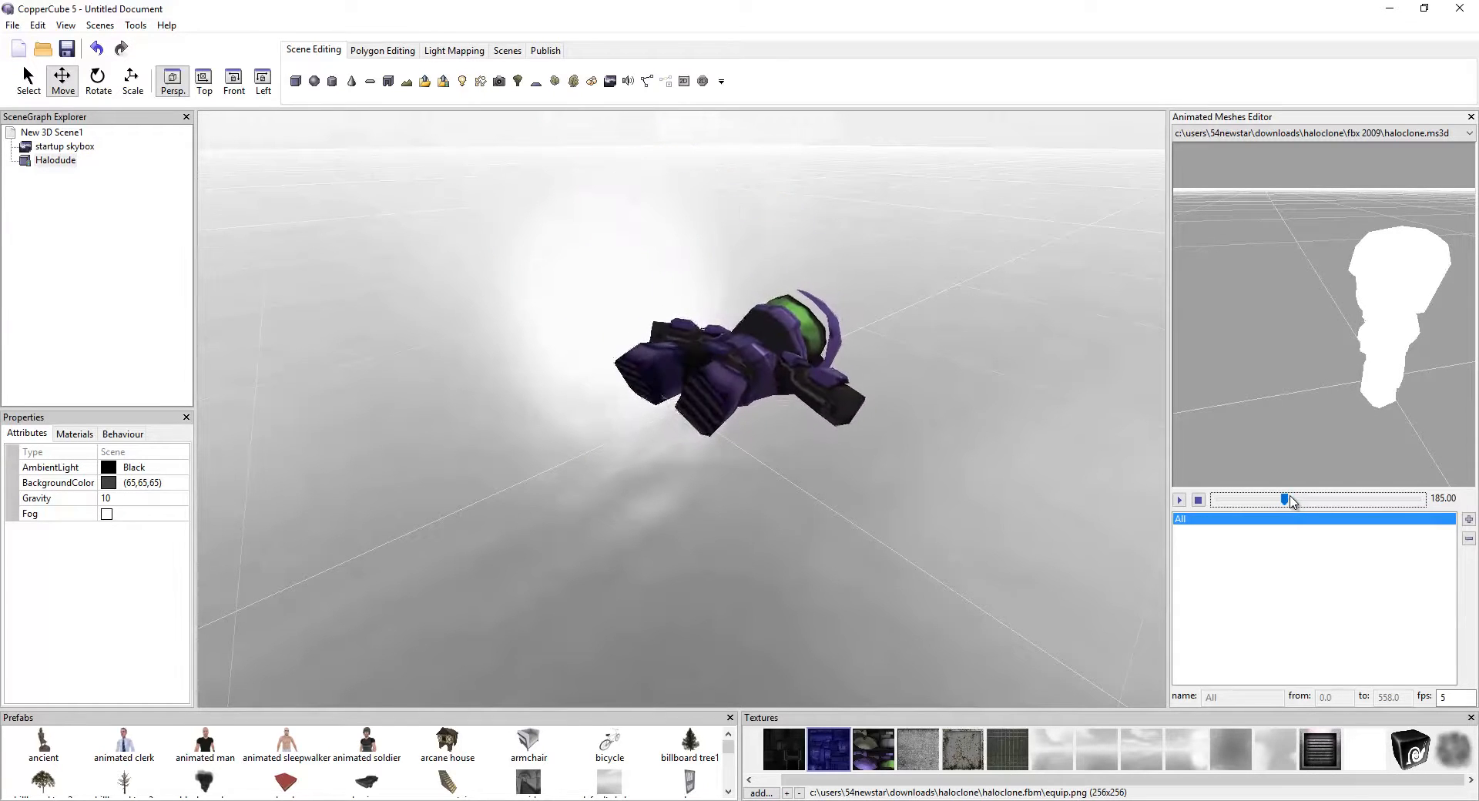
key("Left")
key("Left")
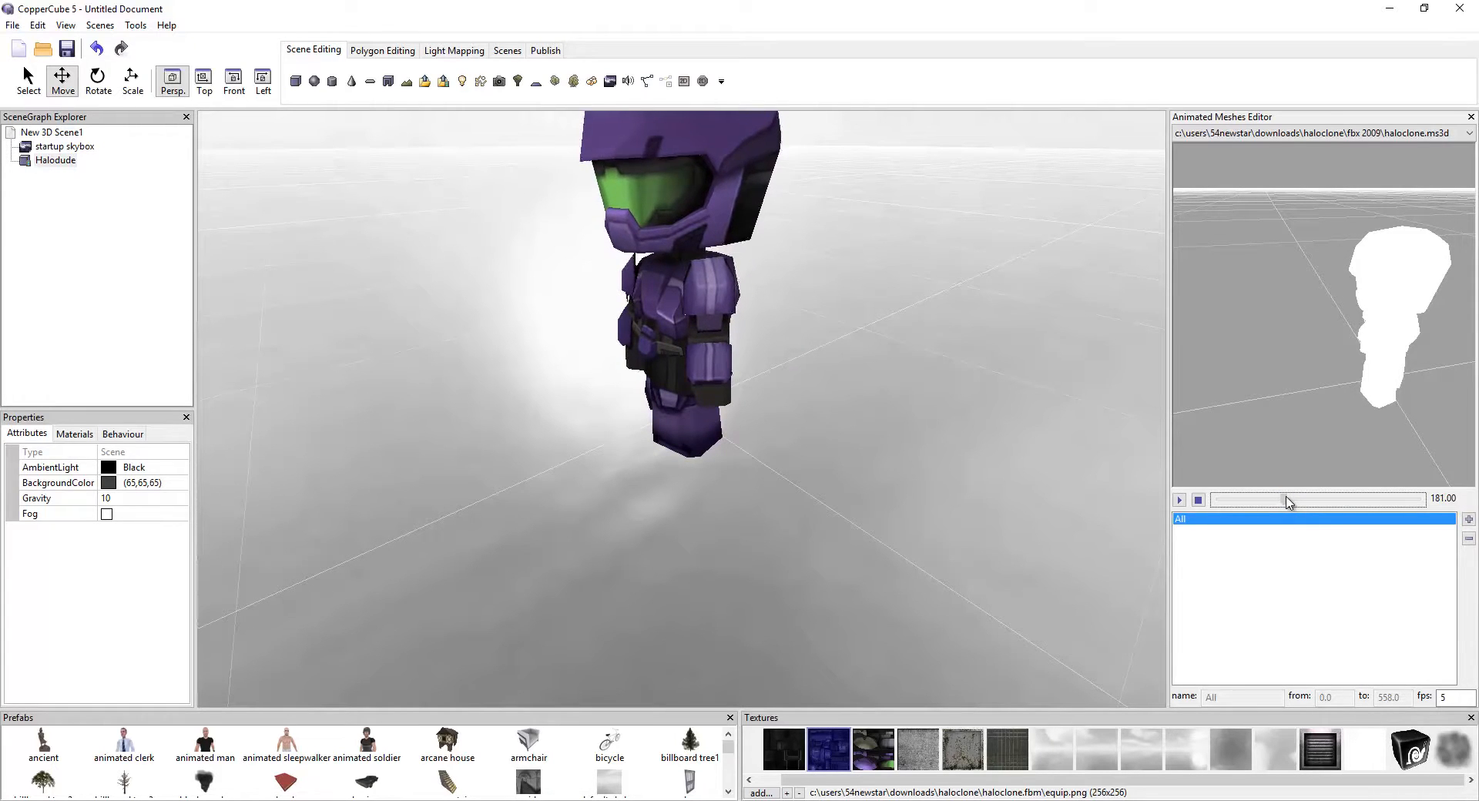
left_click_drag(1297, 502, 1378, 413)
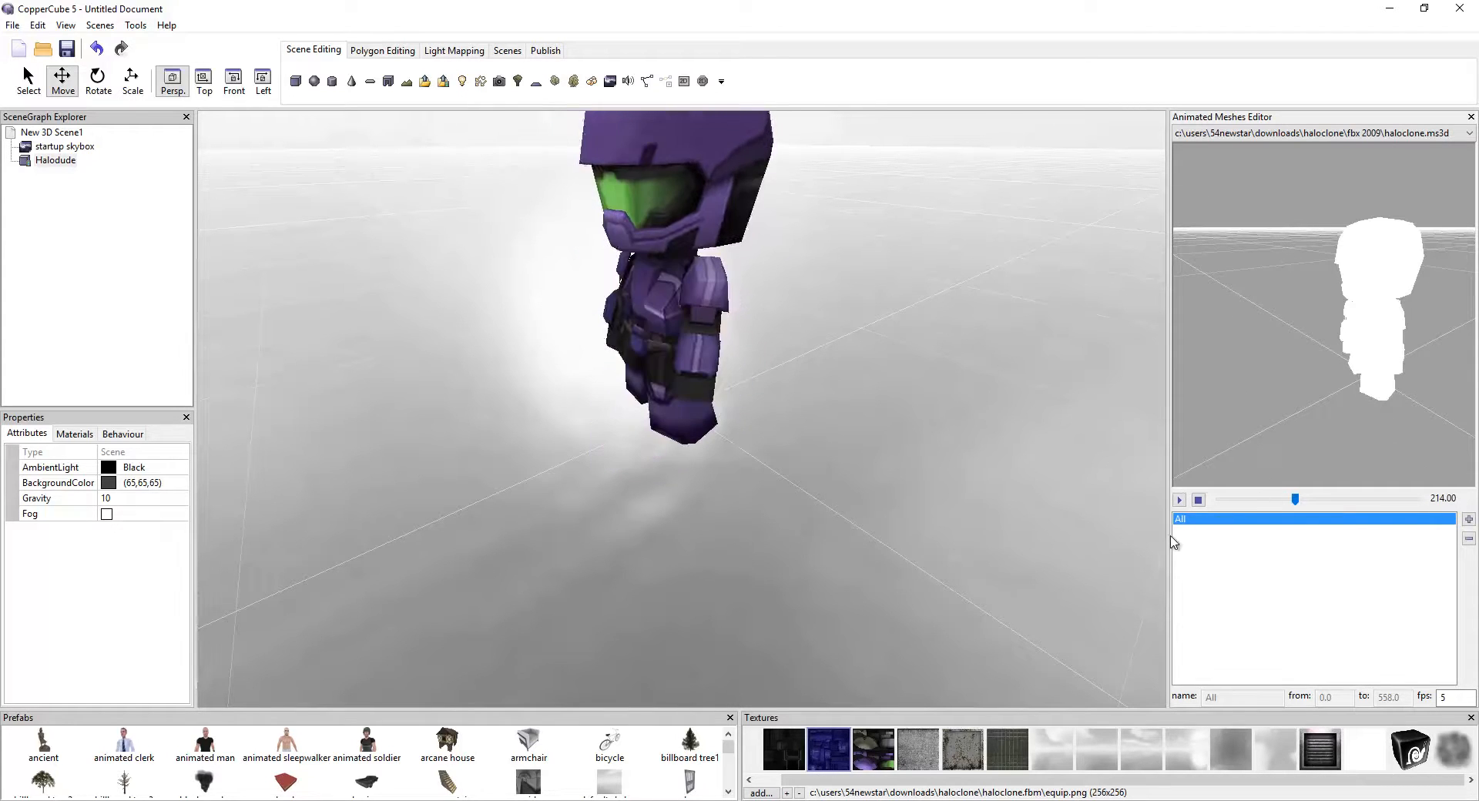
left_click_drag(1295, 499, 1304, 507)
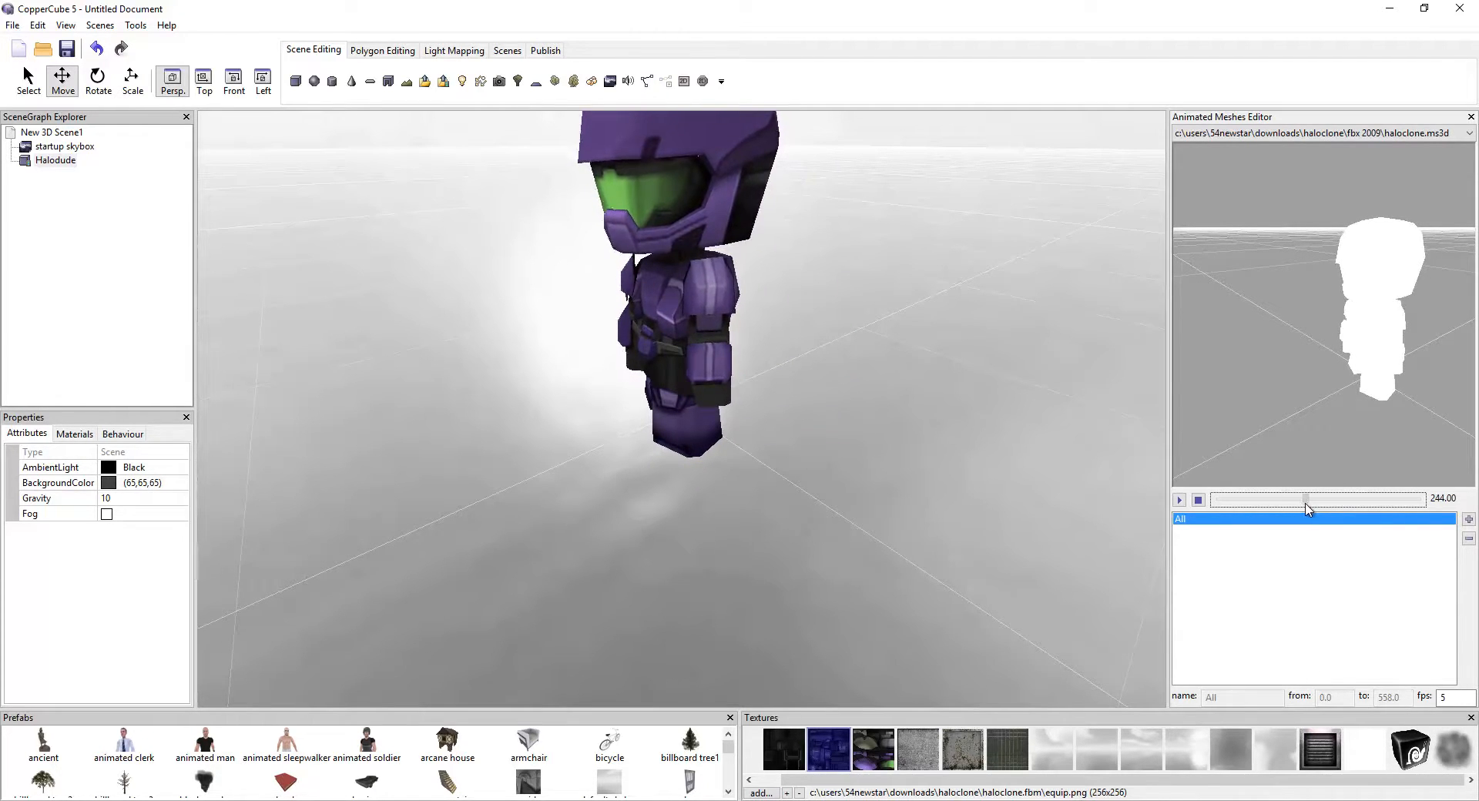
left_click_drag(1310, 508, 1304, 513)
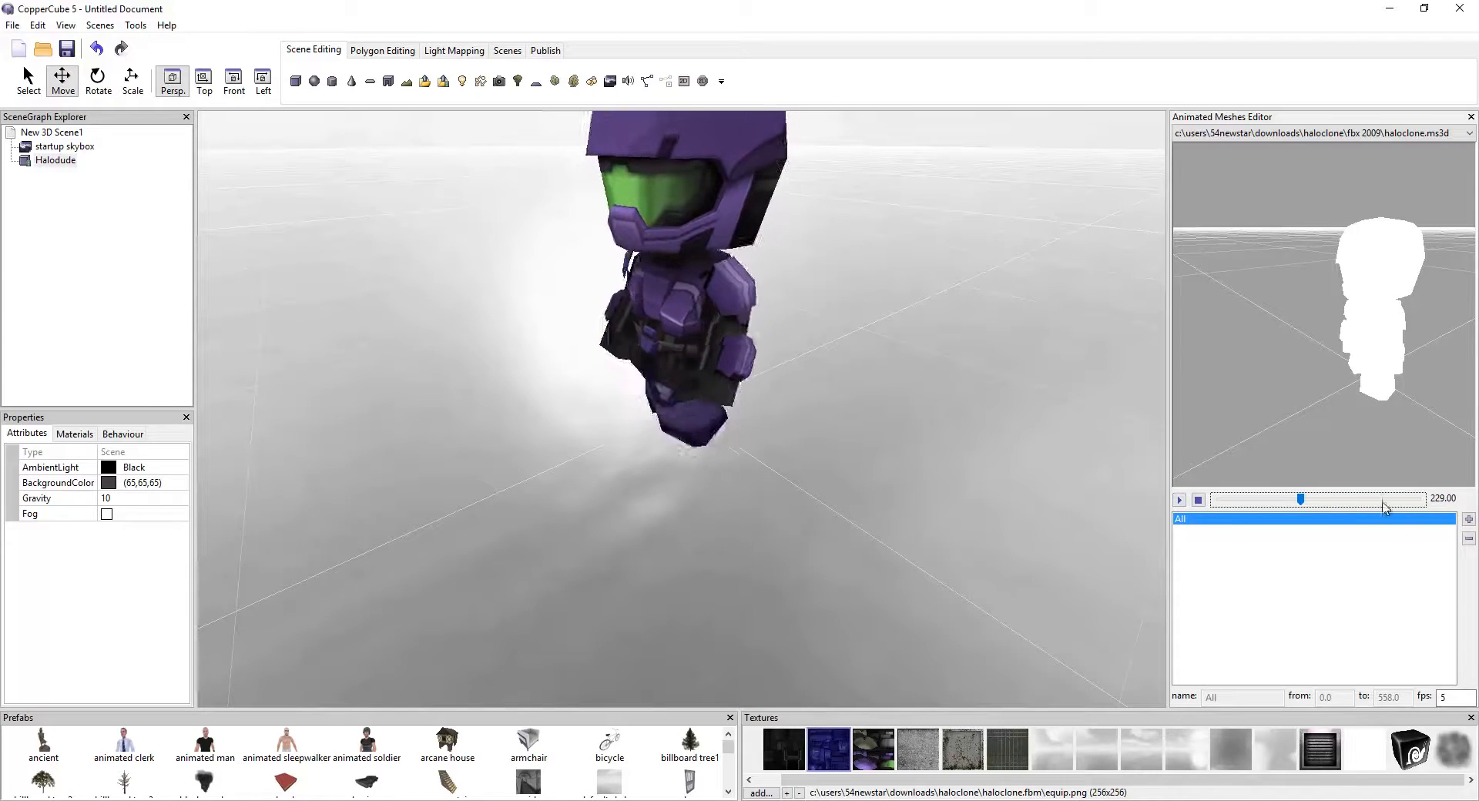
- Add a new animation to Halodude covering frames 10 to 230 and play it in the preview
left_click(1468, 521)
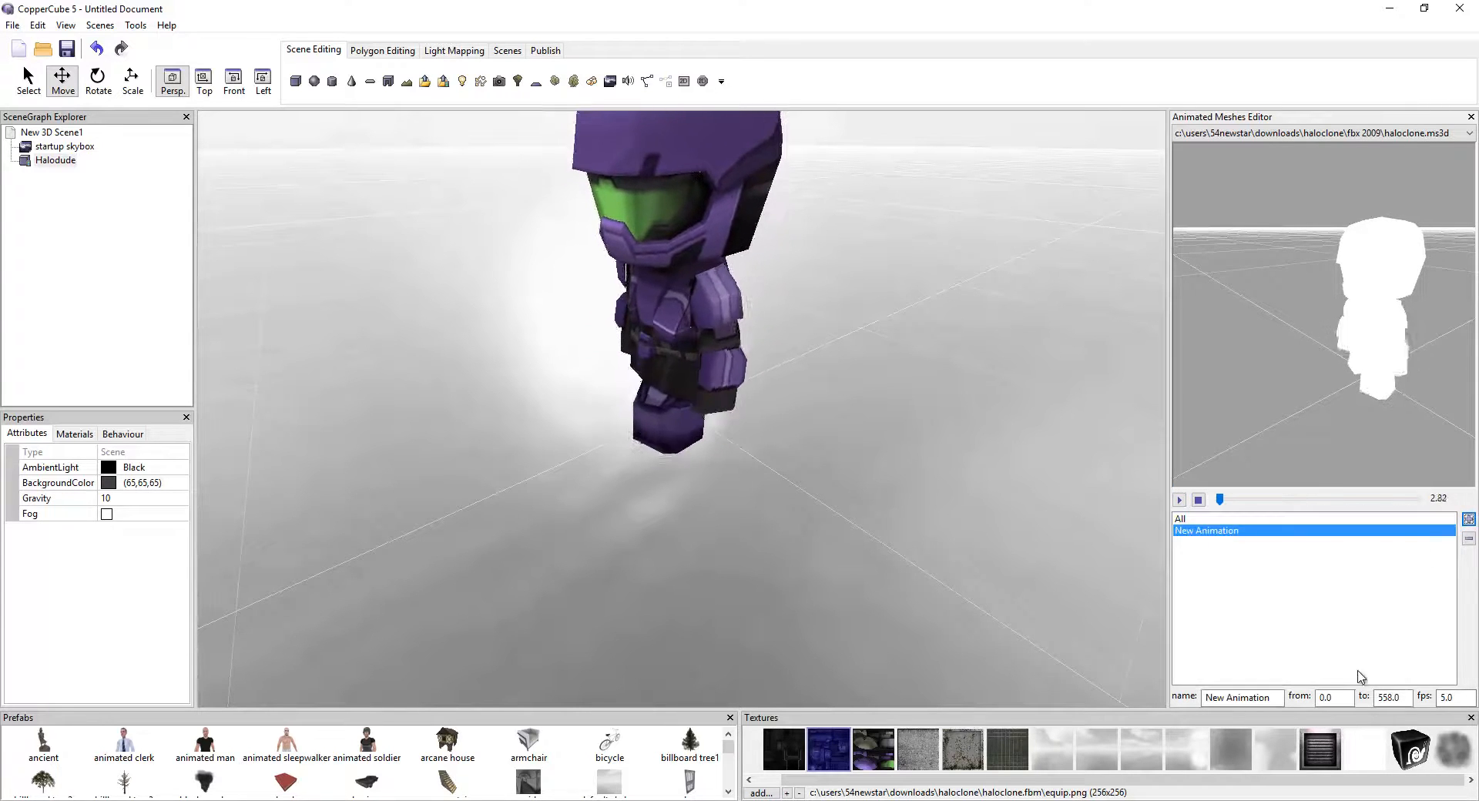
left_click_drag(1401, 697, 1368, 695)
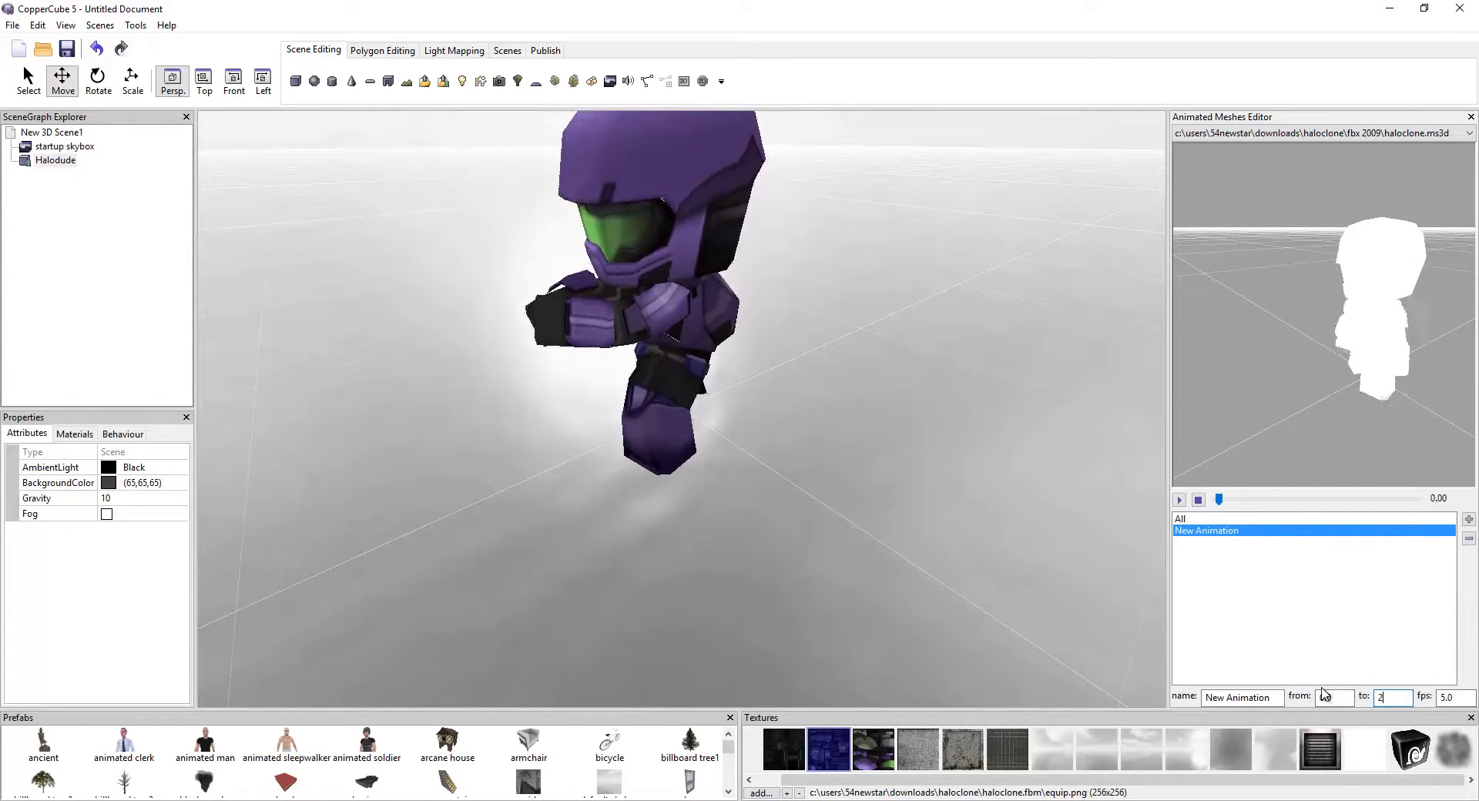
type("230")
left_click_drag(1342, 697, 1304, 695)
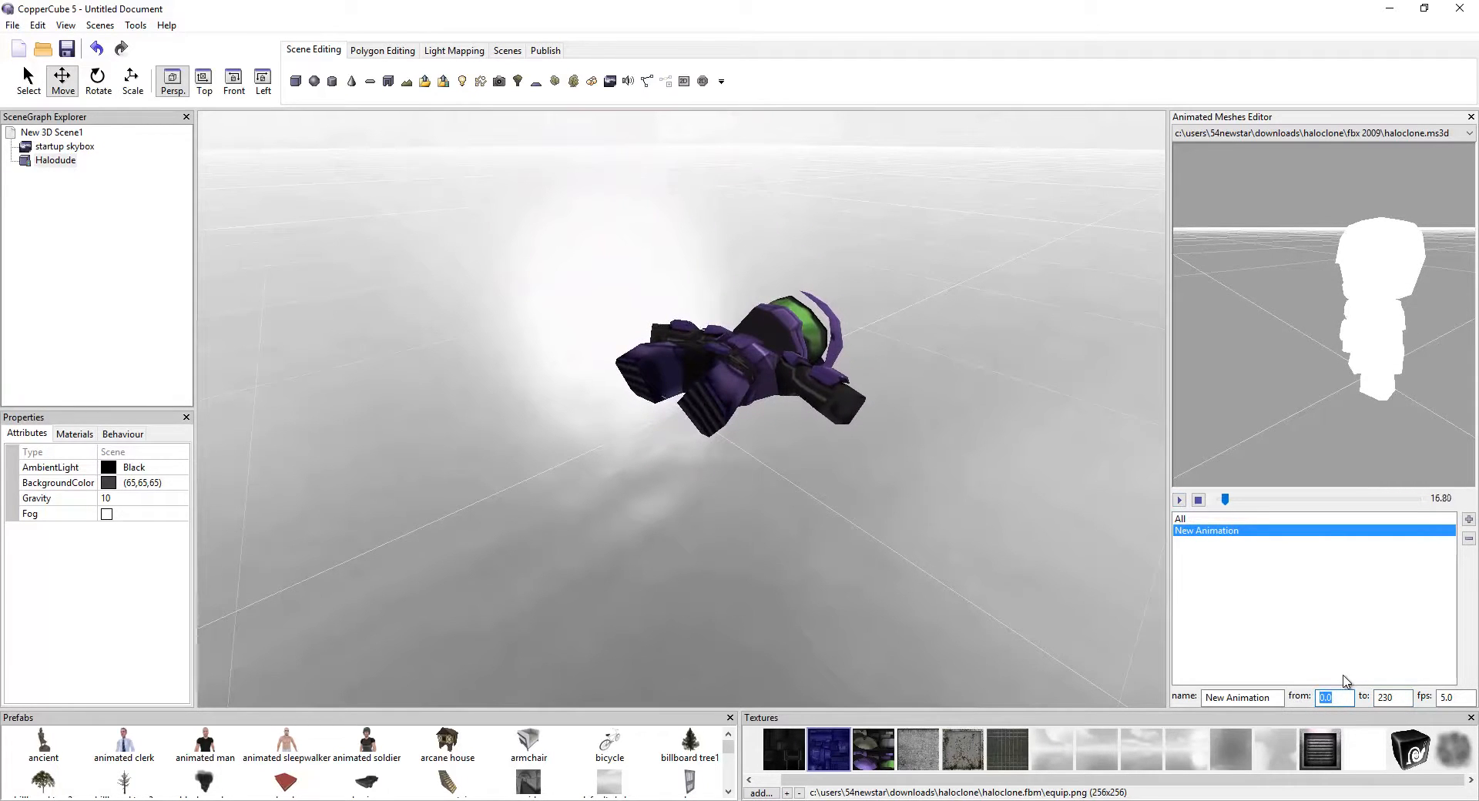
type("10")
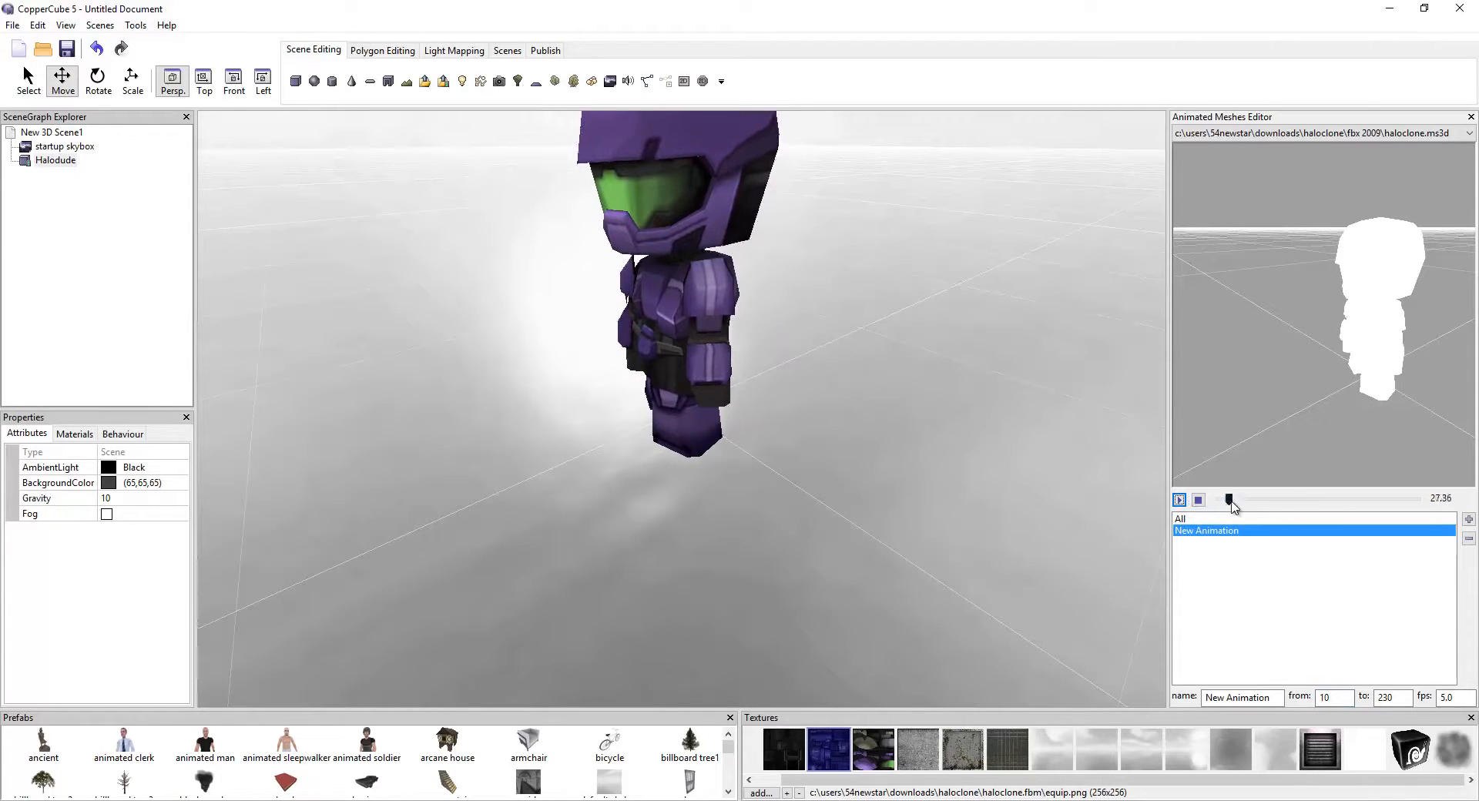
left_click(1178, 500)
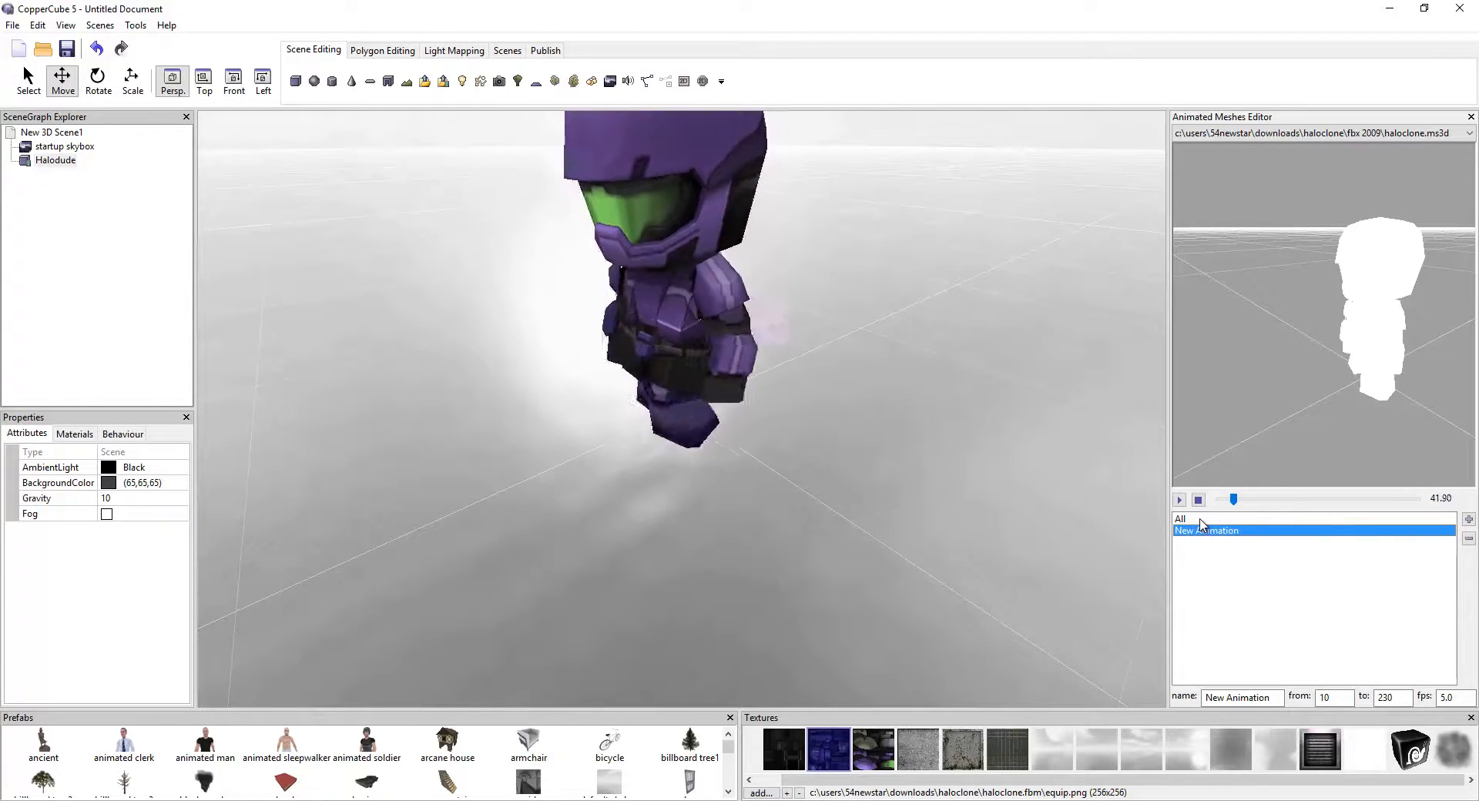
- Rename the new animation to idle and set its speed to 30 fps
left_click_drag(1271, 697, 1092, 695)
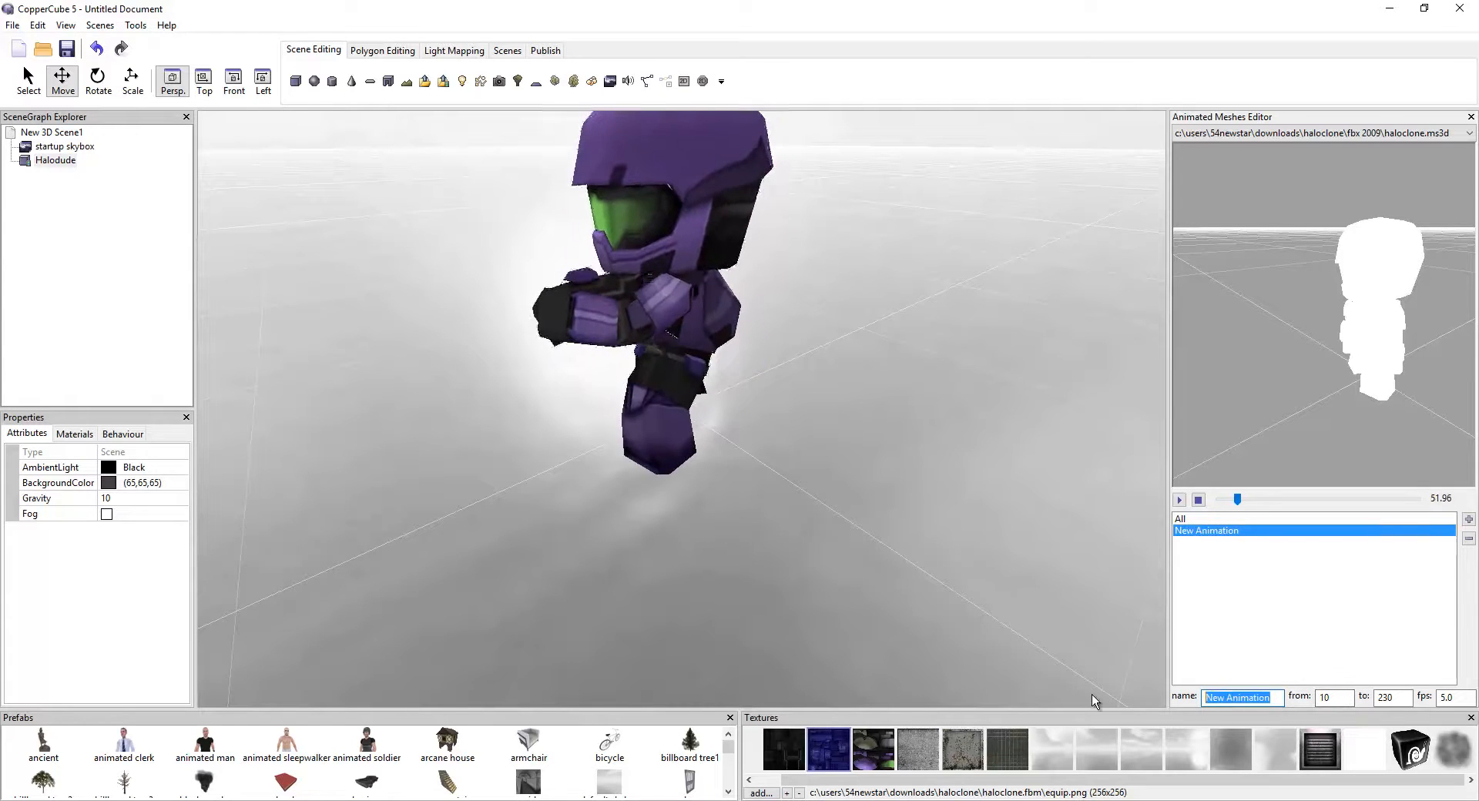
type("idle")
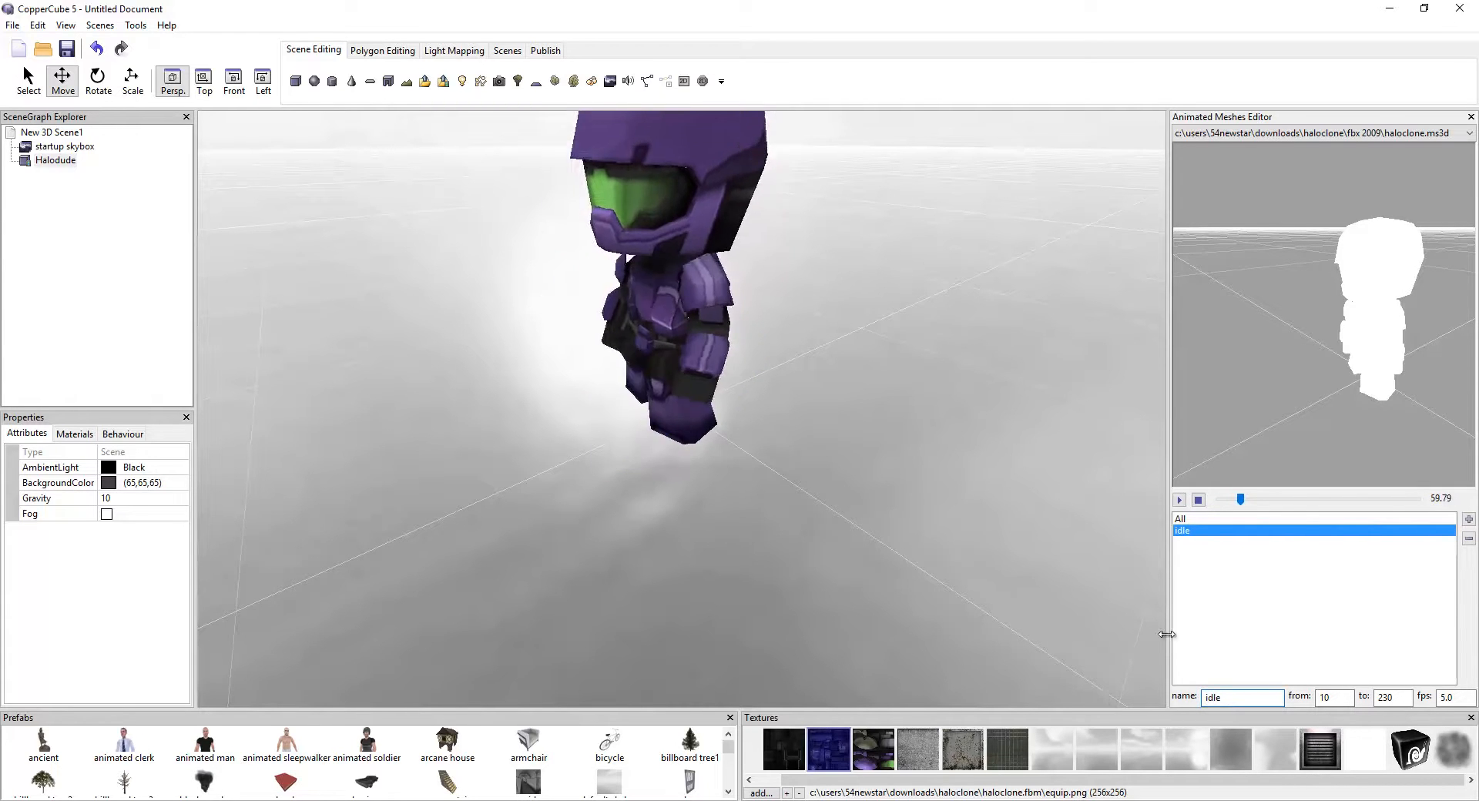
left_click(1227, 617)
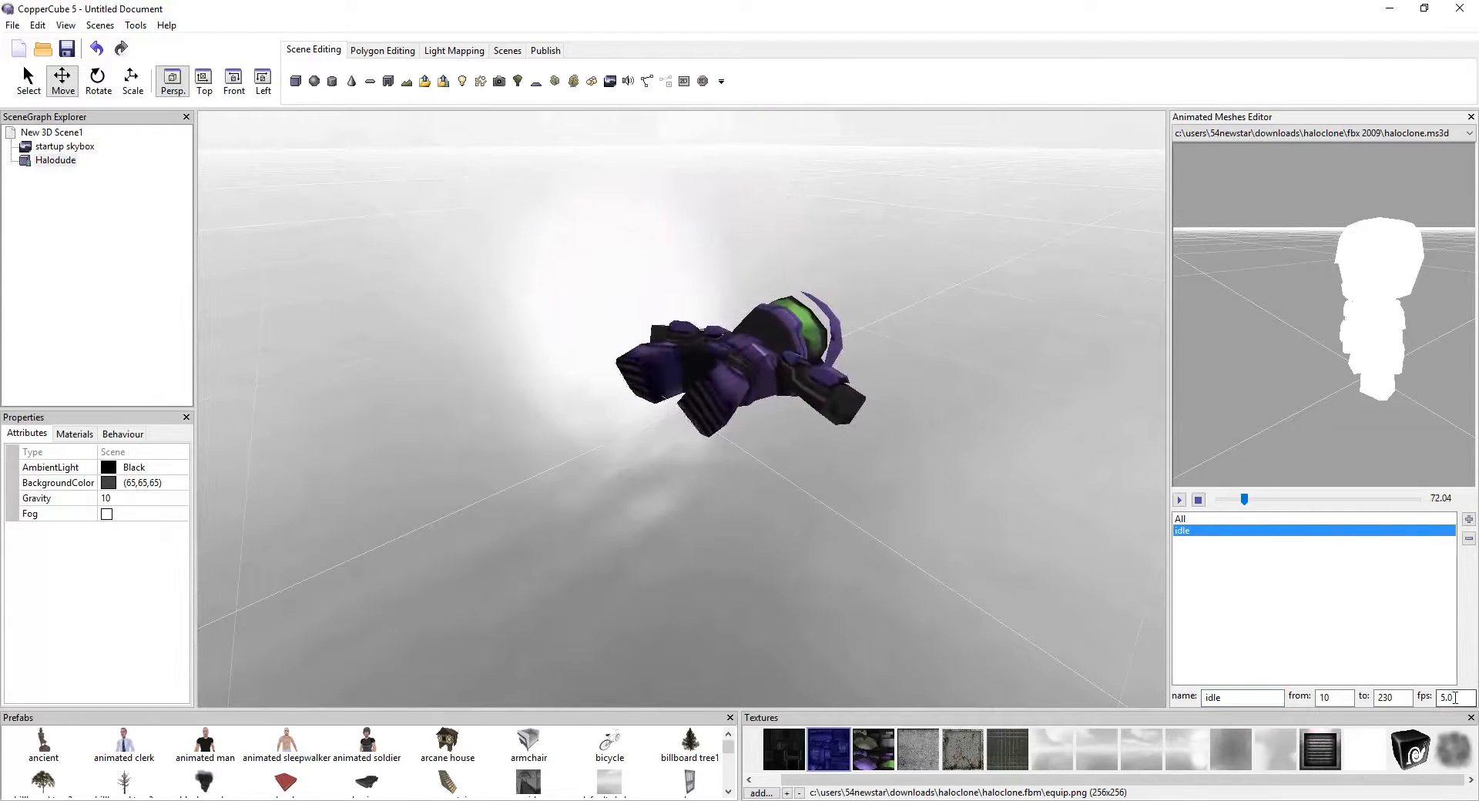
left_click_drag(1458, 697, 1377, 685)
type("30")
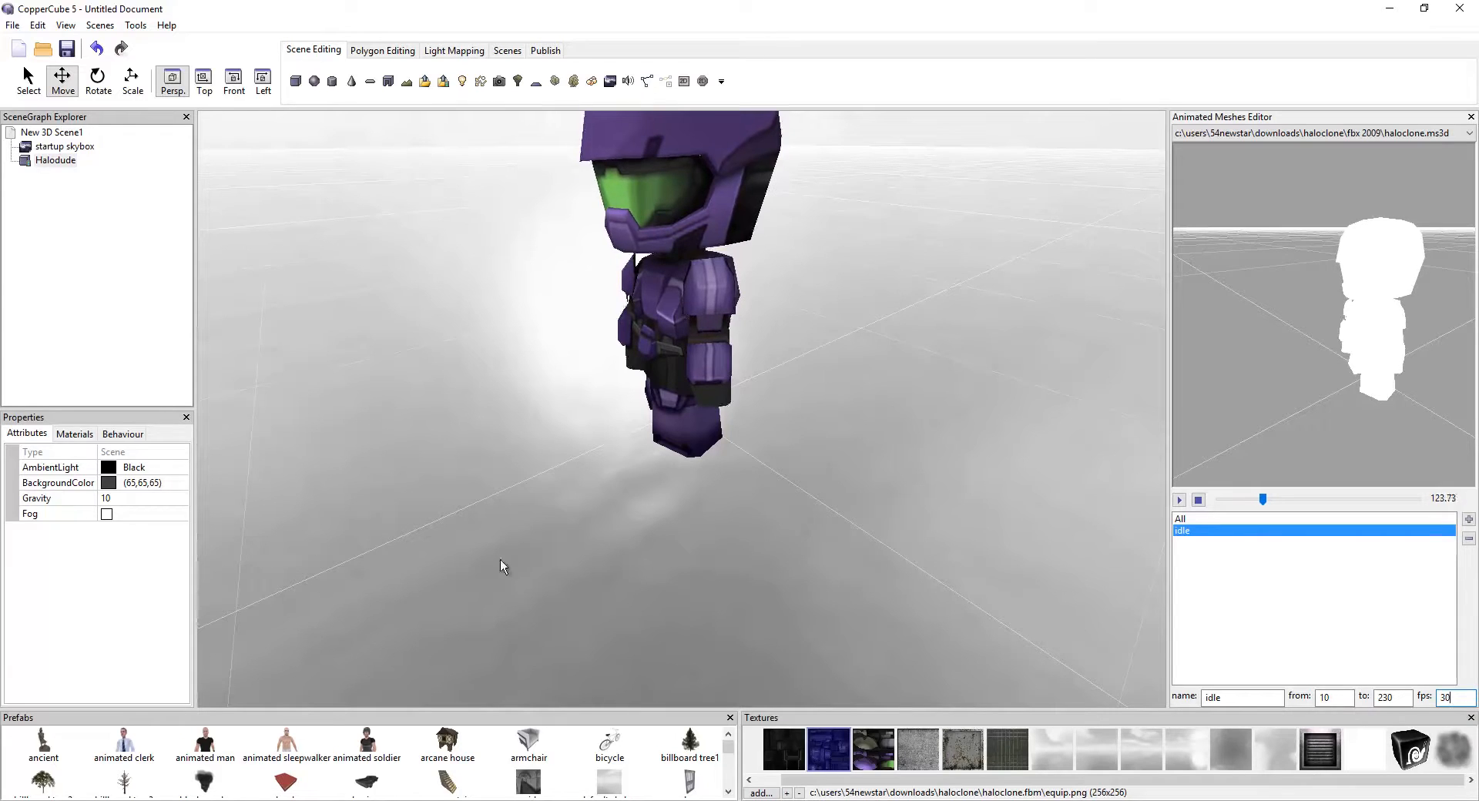
- Select the Halodude model in the scene and assign idle as its active animation, viewing it from another angle
left_click(75, 435)
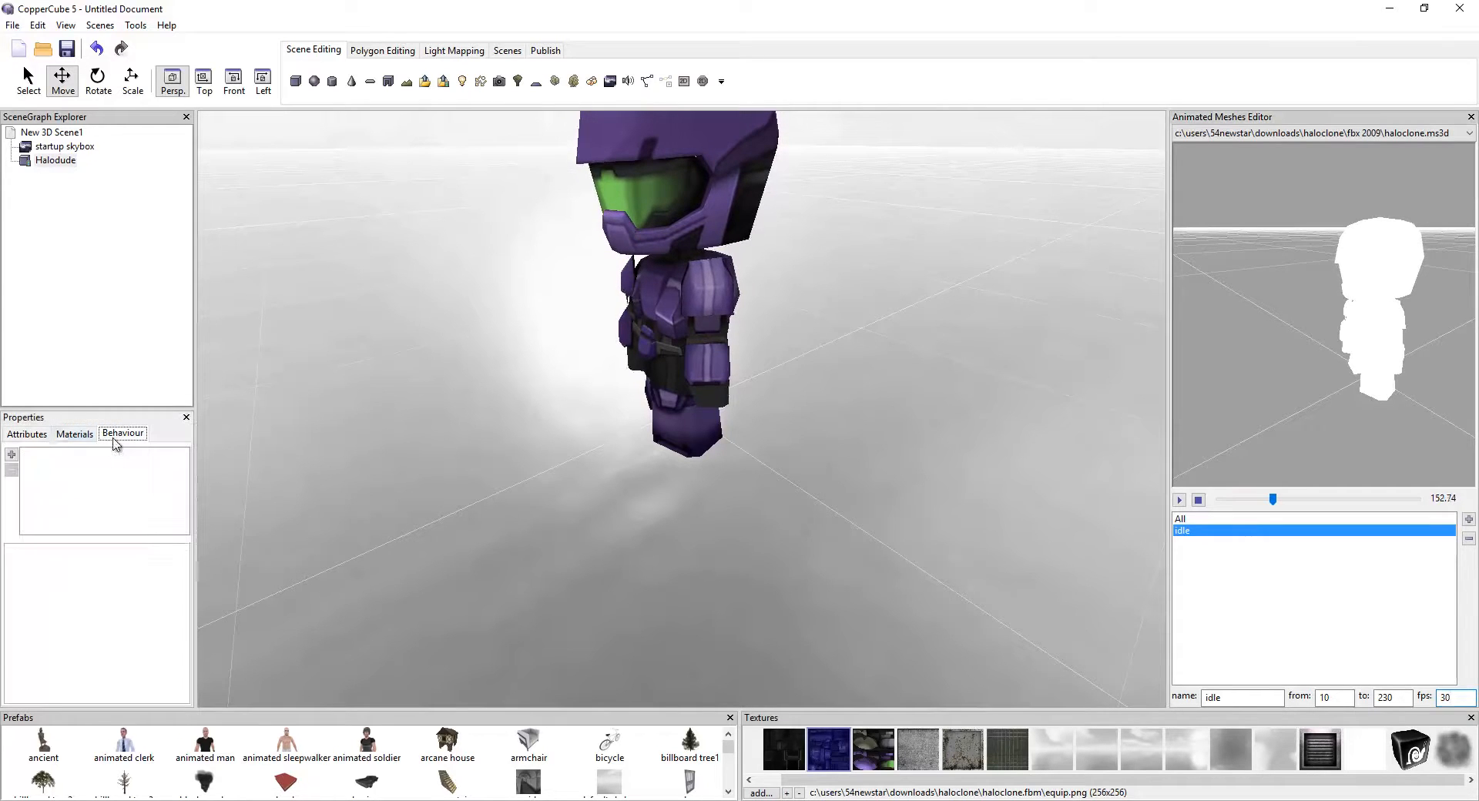
left_click(27, 433)
left_click(74, 435)
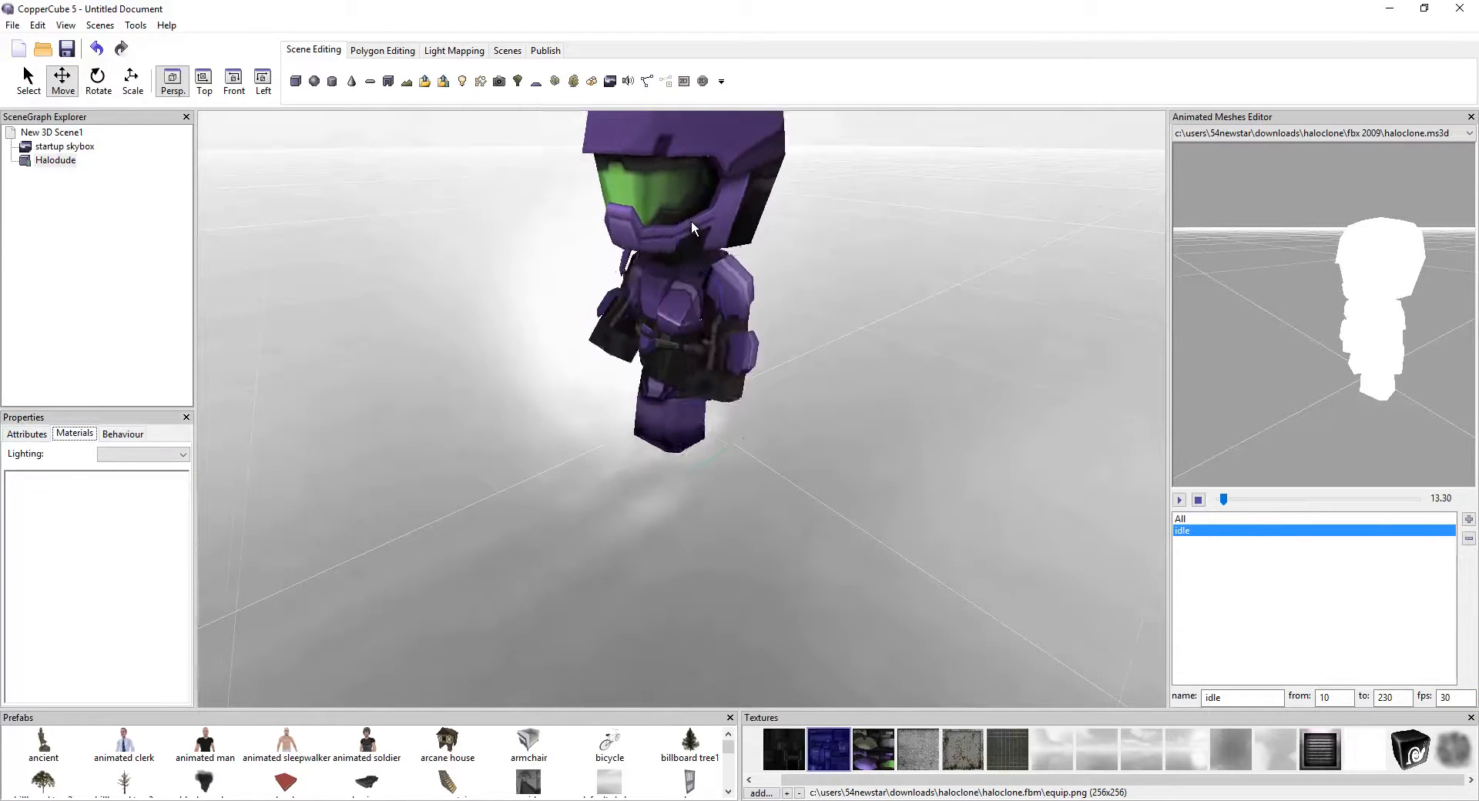
left_click(624, 248)
left_click(27, 433)
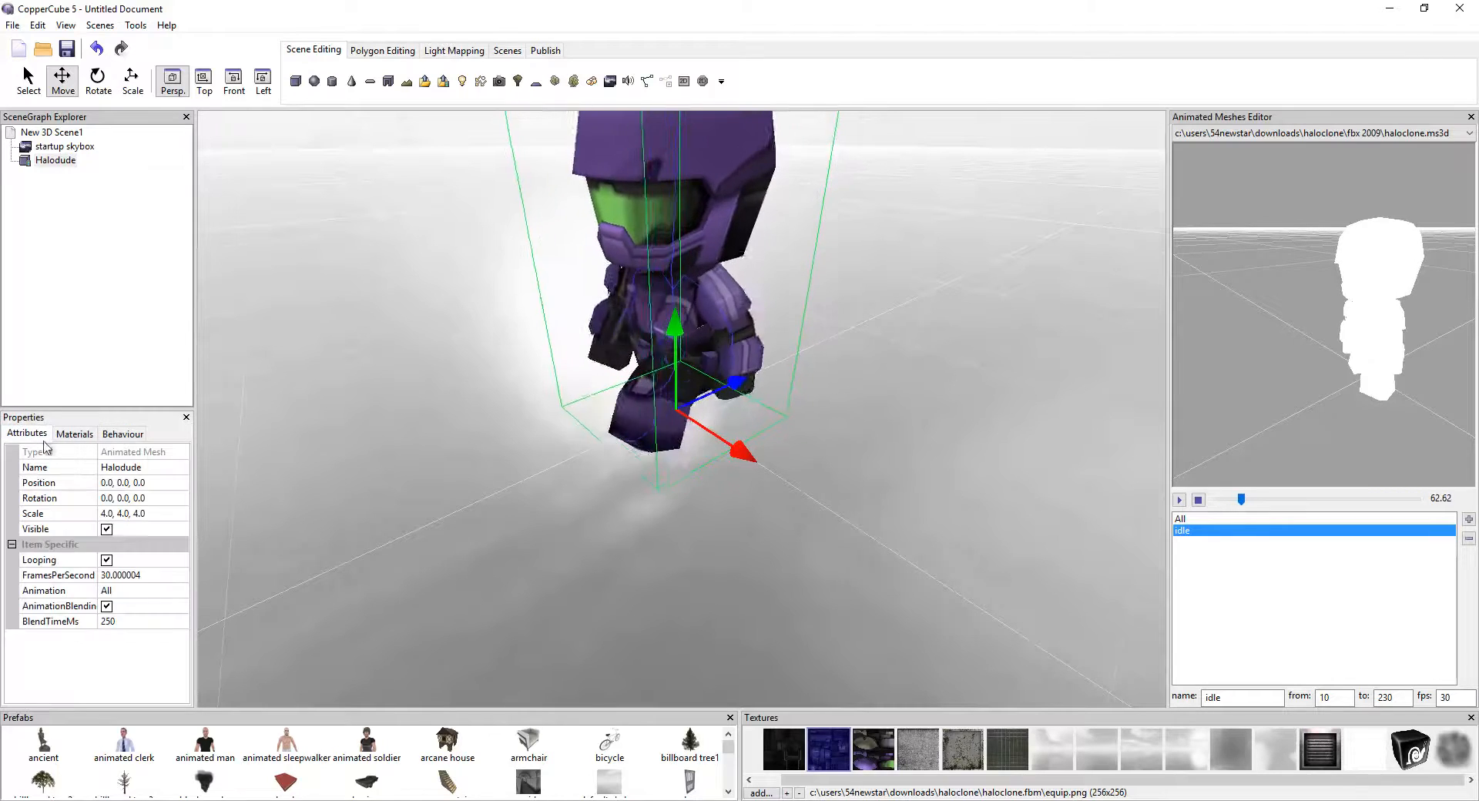
left_click(142, 591)
left_click(143, 592)
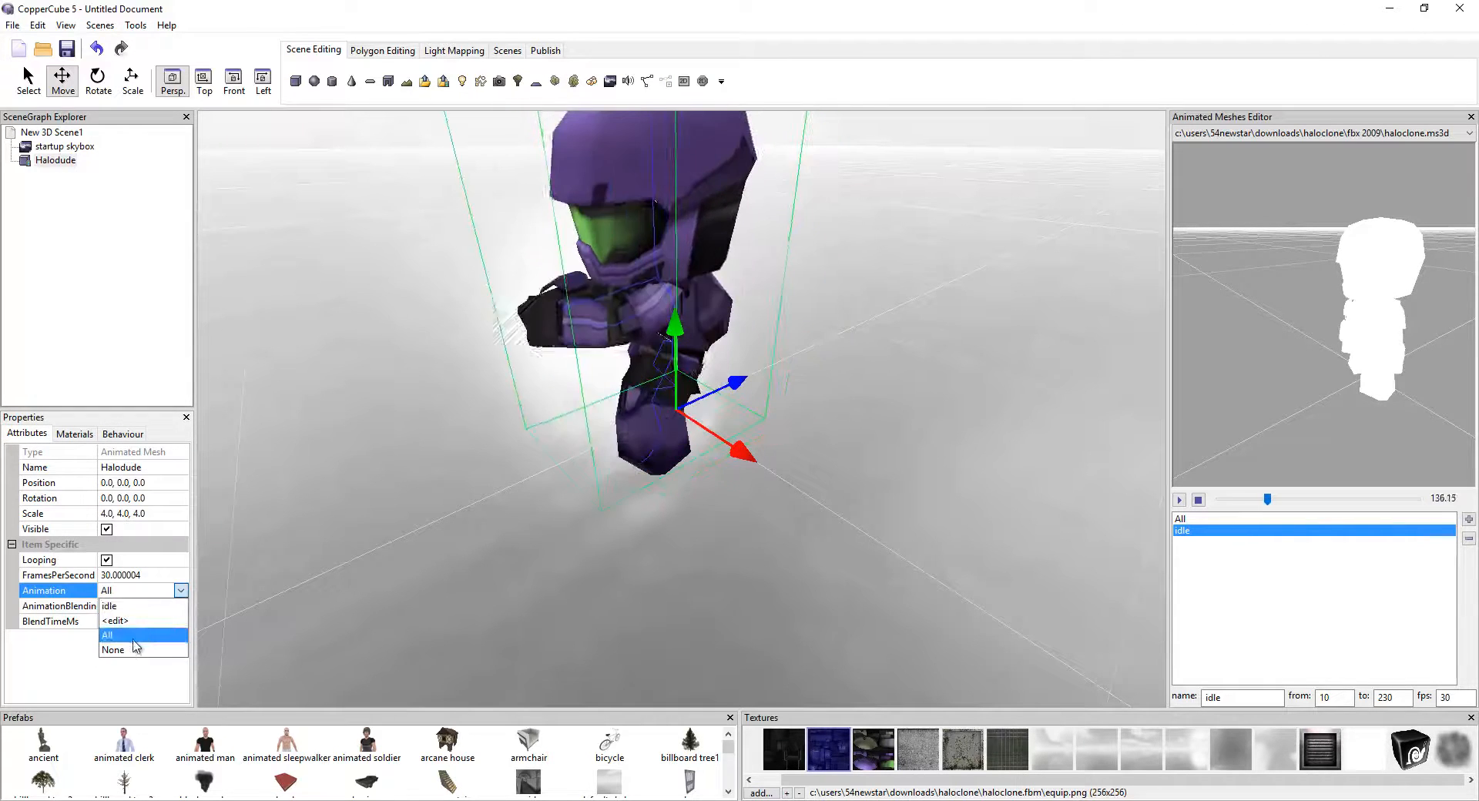
left_click(112, 605)
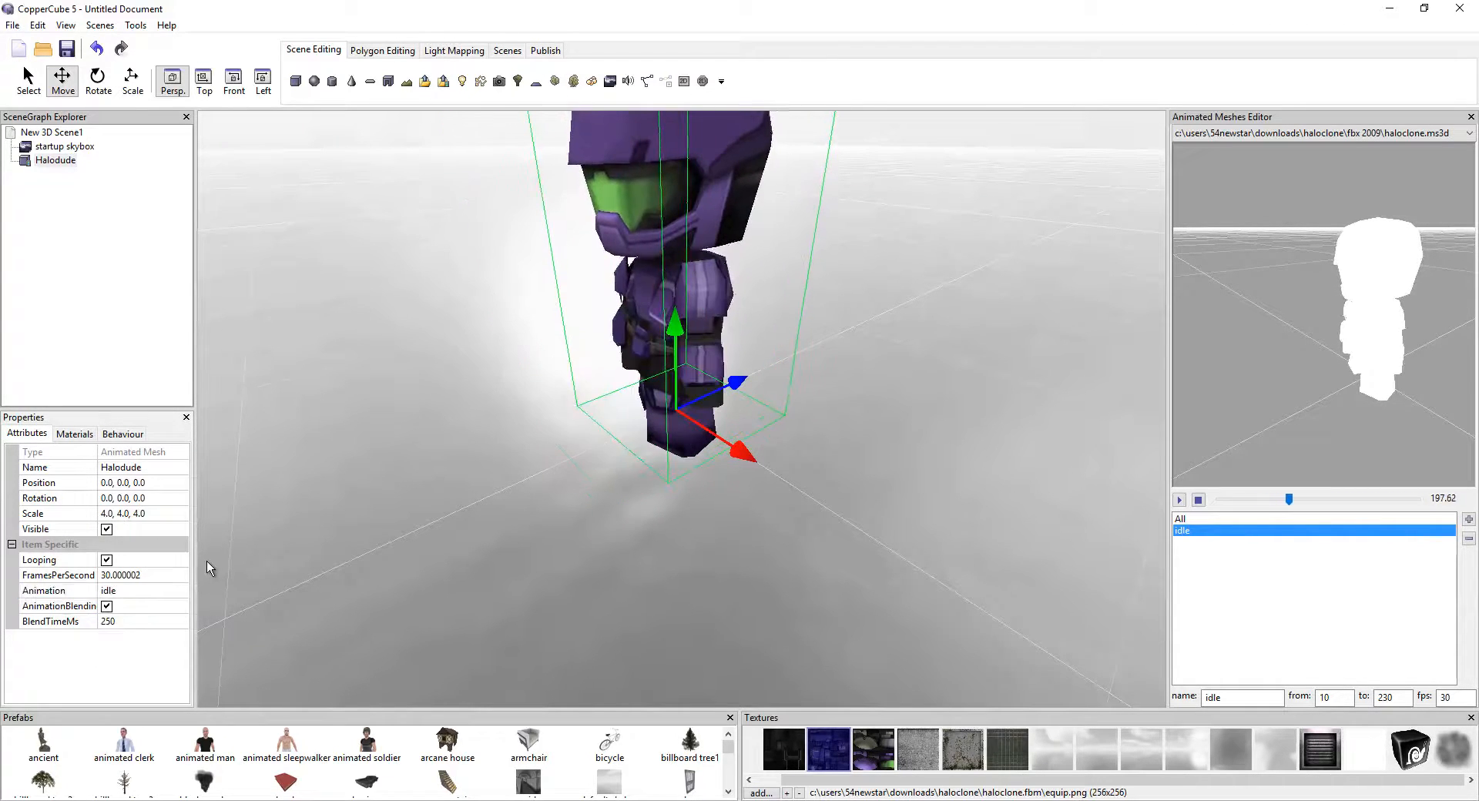
middle_click_drag(436, 413, 480, 390)
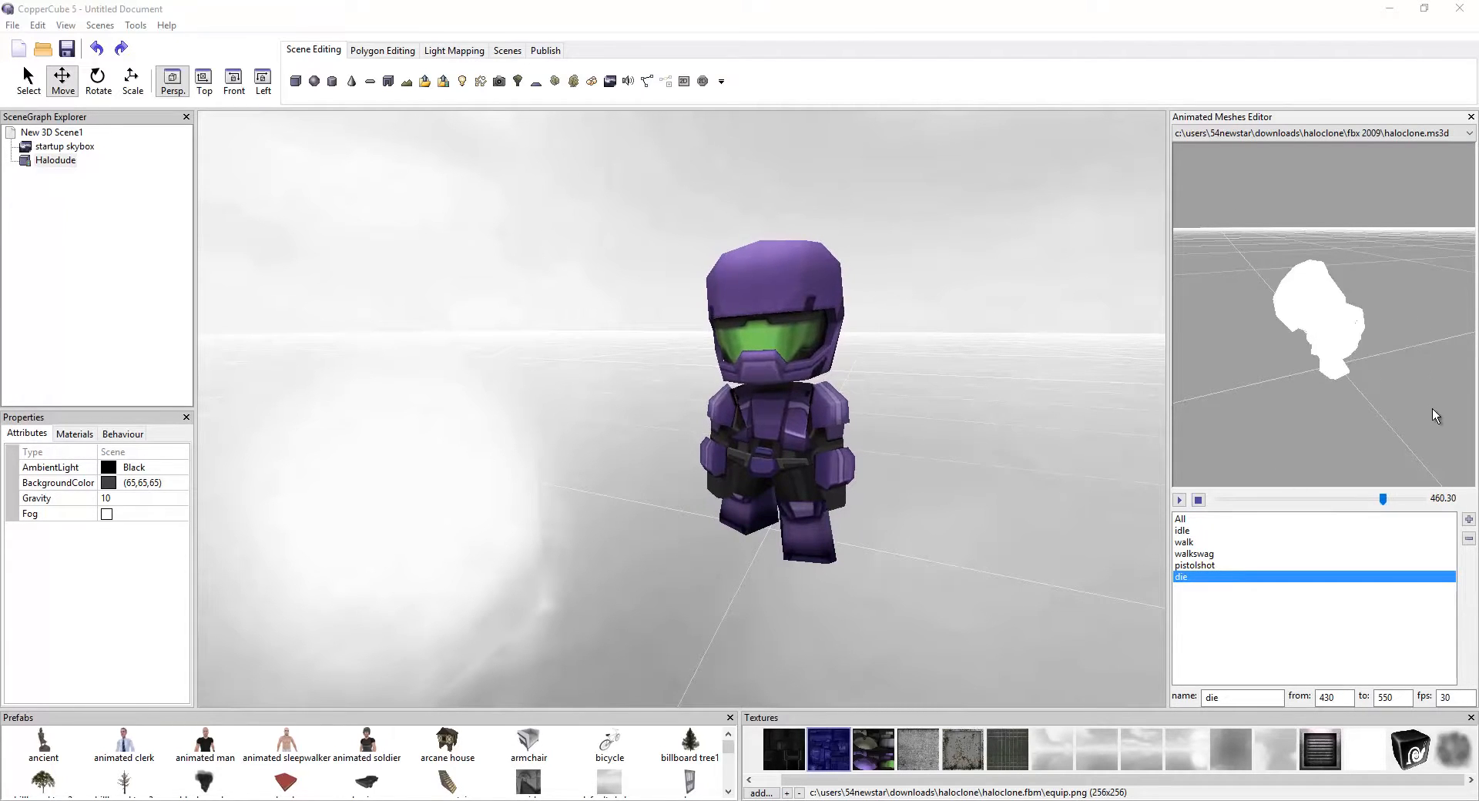
- Preview Halodude's animations in turn from pistolshot back to All, and forward again from idle to die
left_click(1188, 565)
left_click(1187, 554)
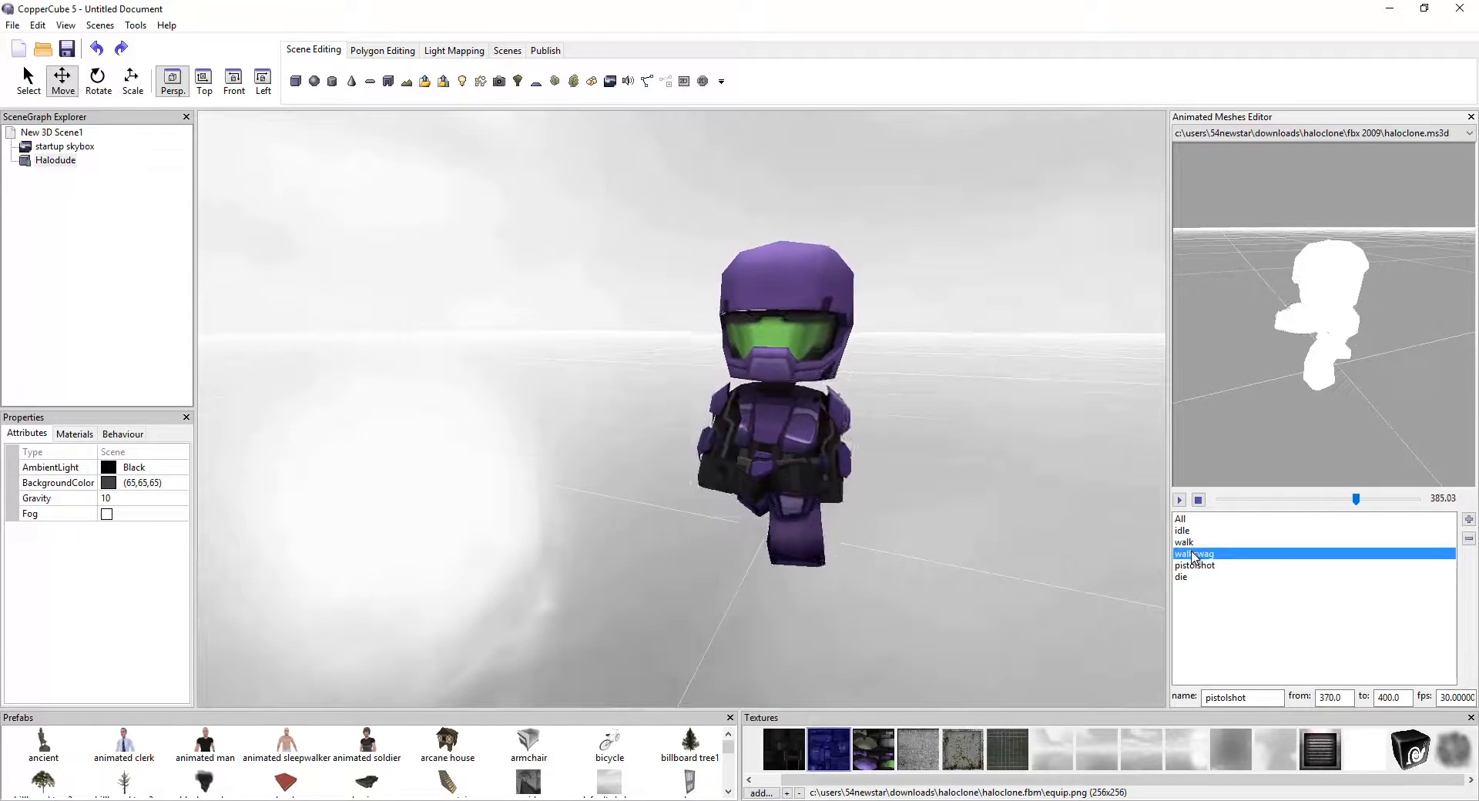
left_click(1186, 542)
left_click(1182, 531)
left_click(1180, 519)
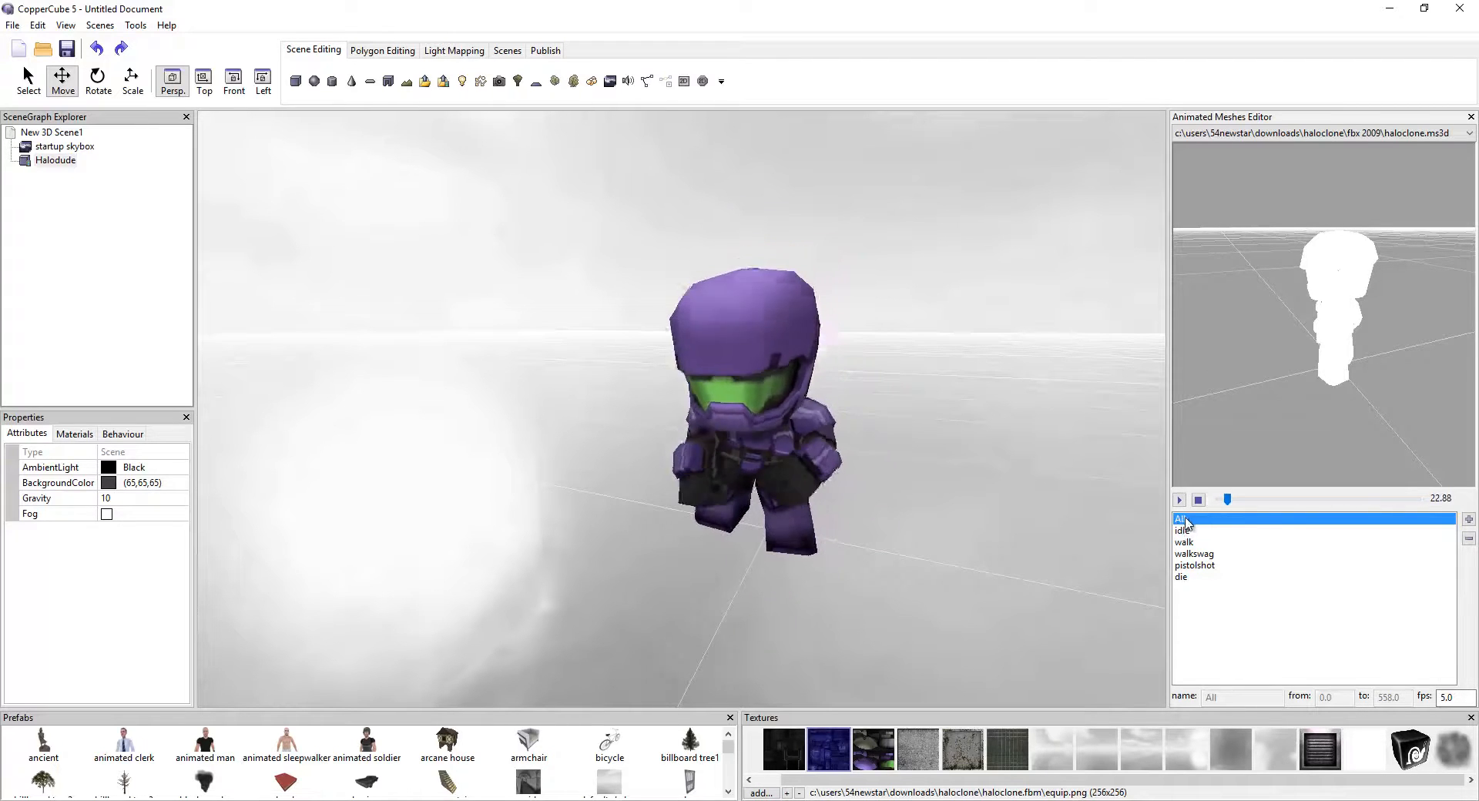
left_click(1183, 532)
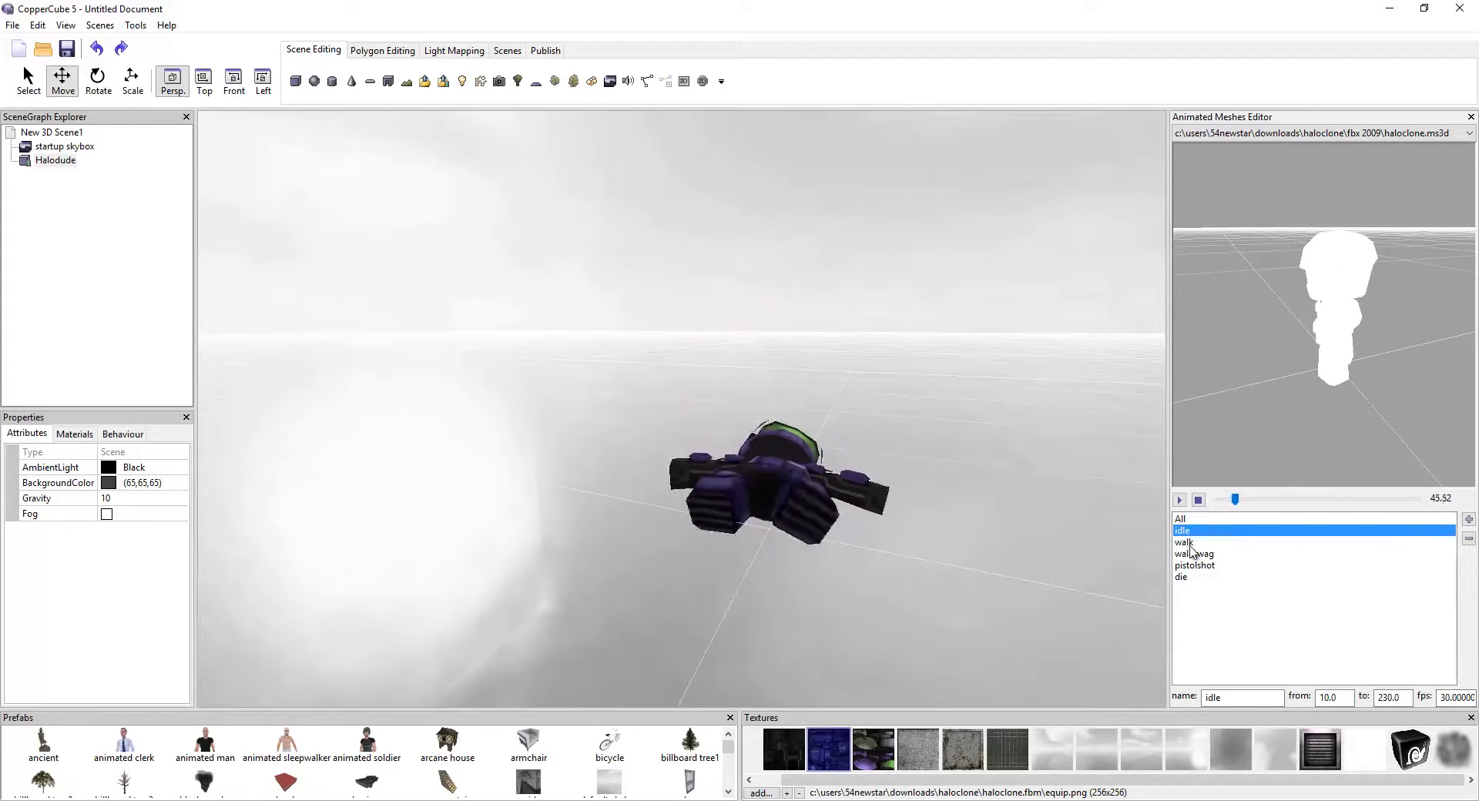
left_click(1186, 543)
left_click(1190, 554)
left_click(1190, 566)
left_click(1191, 578)
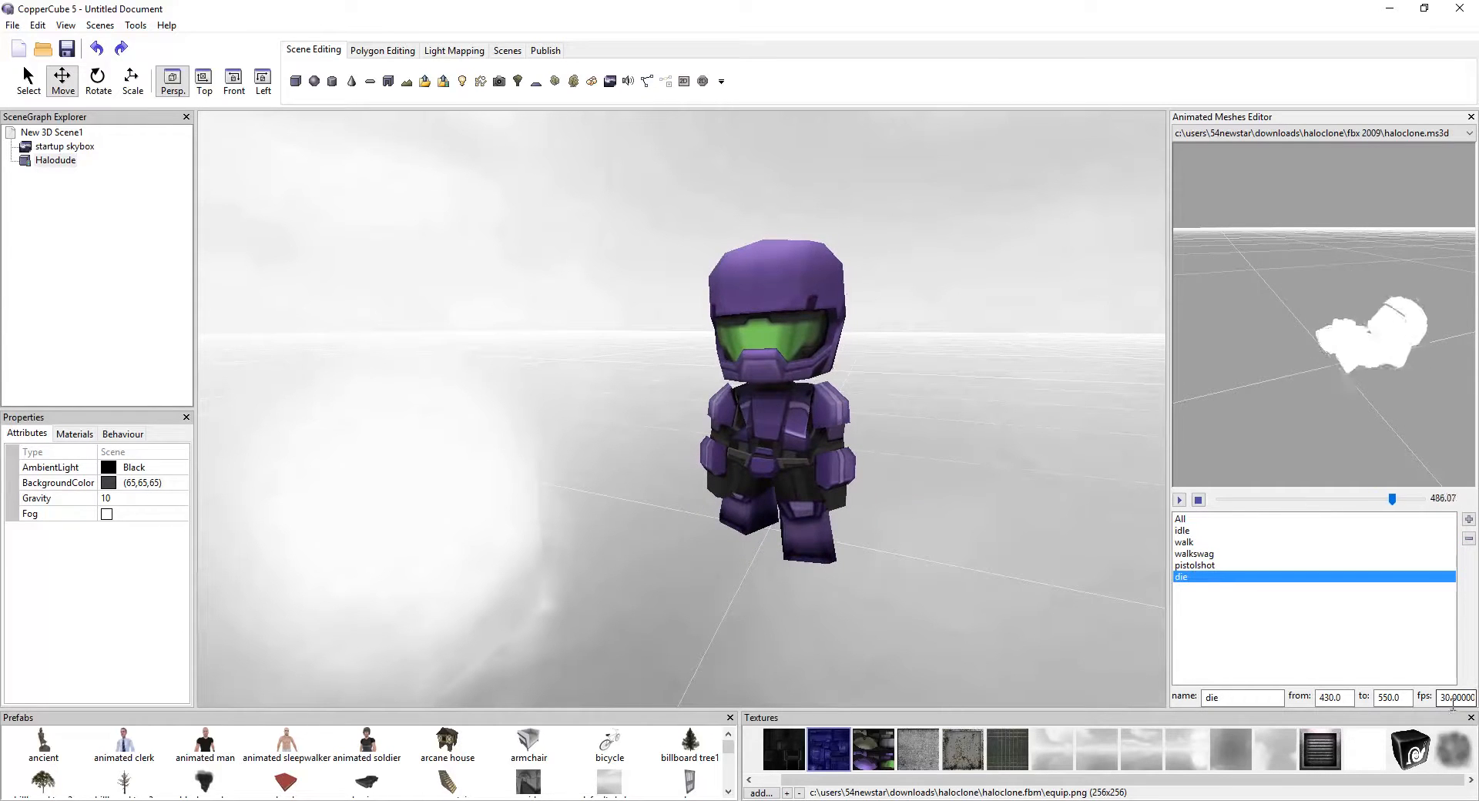
- Recheck the frame ranges and motions of the pistolshot, walkswag, idle, walk and die animations
left_click(1198, 566)
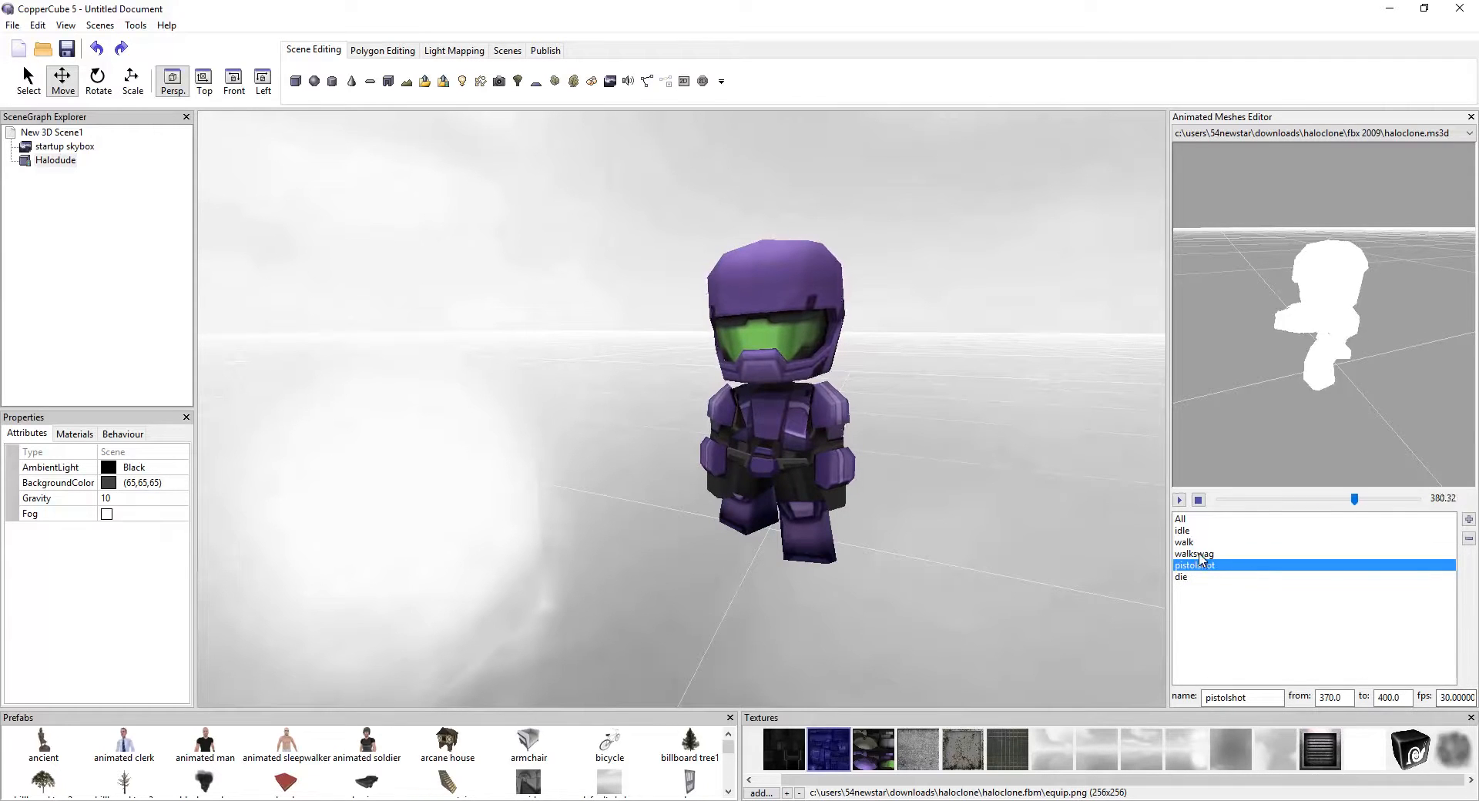
left_click(1190, 554)
left_click(1183, 531)
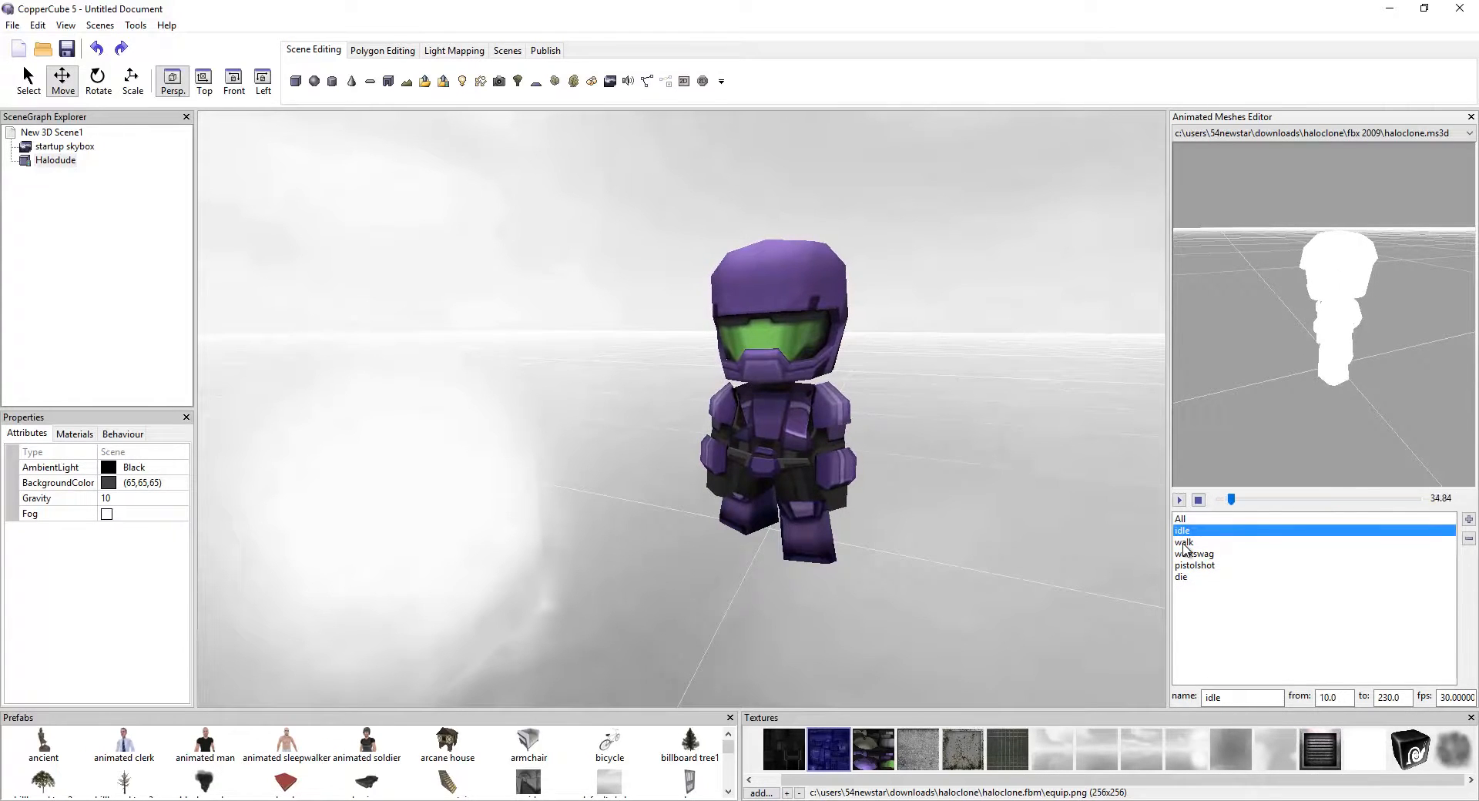
left_click(1183, 543)
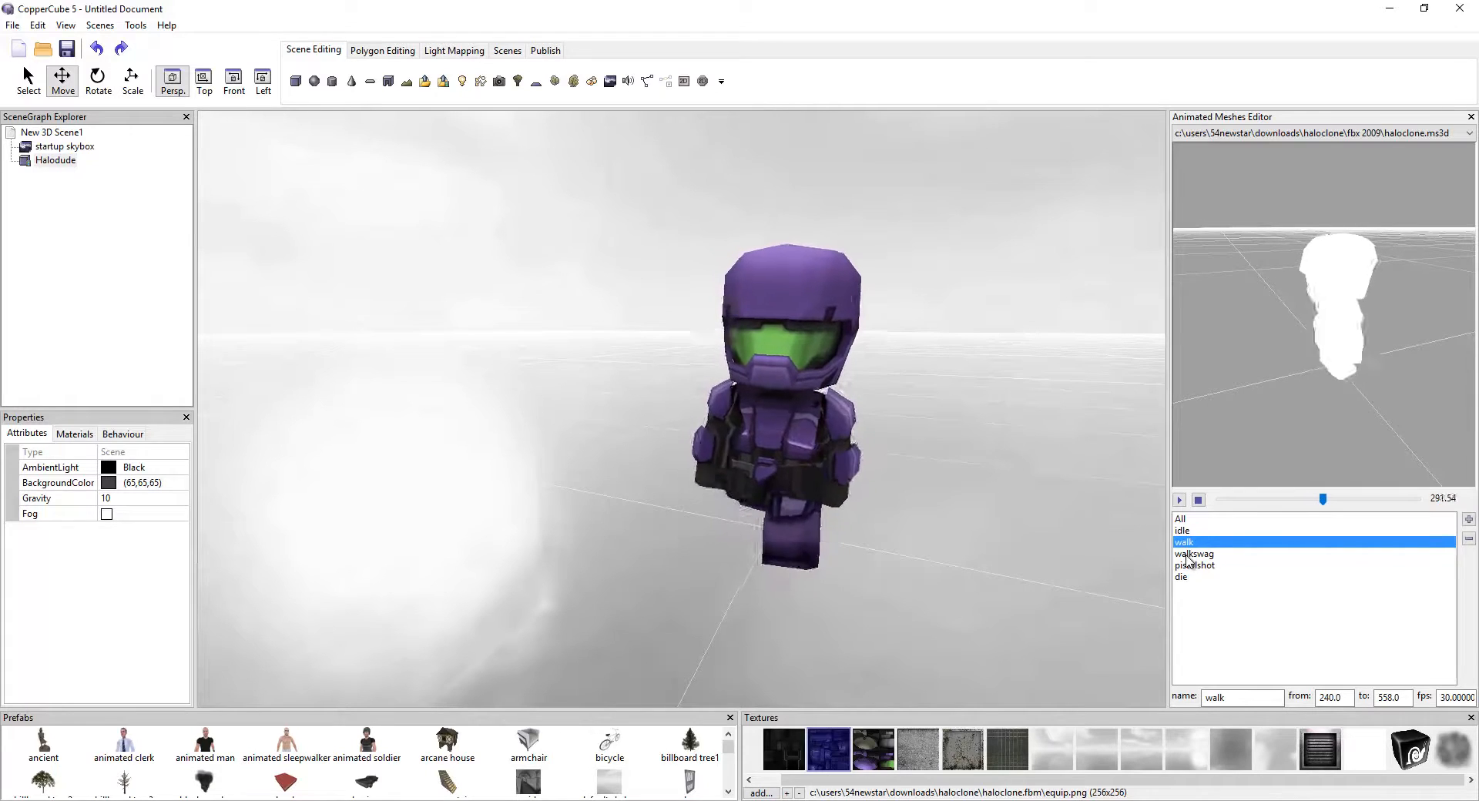
left_click(1189, 554)
left_click(1188, 566)
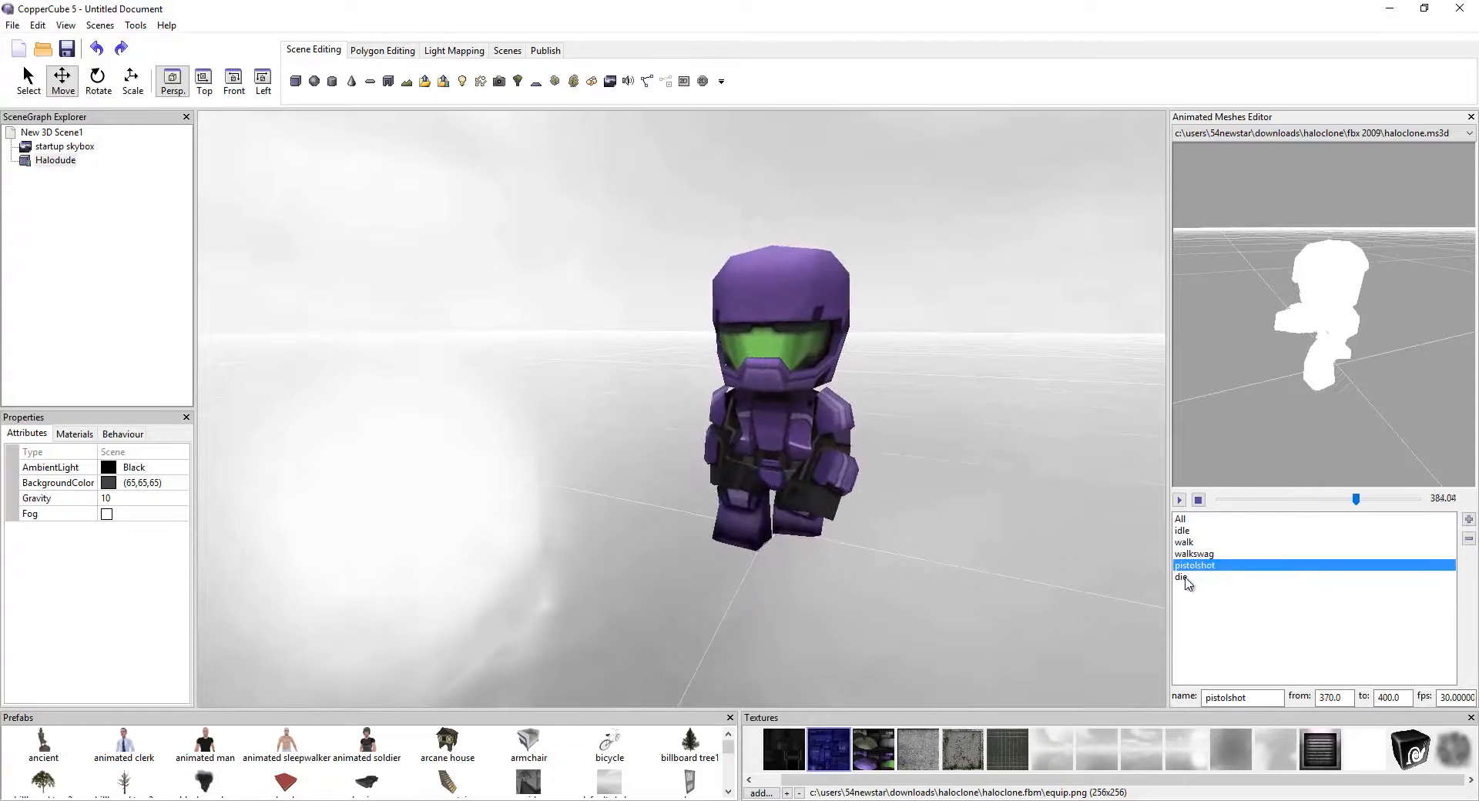
left_click(1184, 578)
- Select the All animation and scrub through its frames to examine the full motion sequence
left_click(1181, 519)
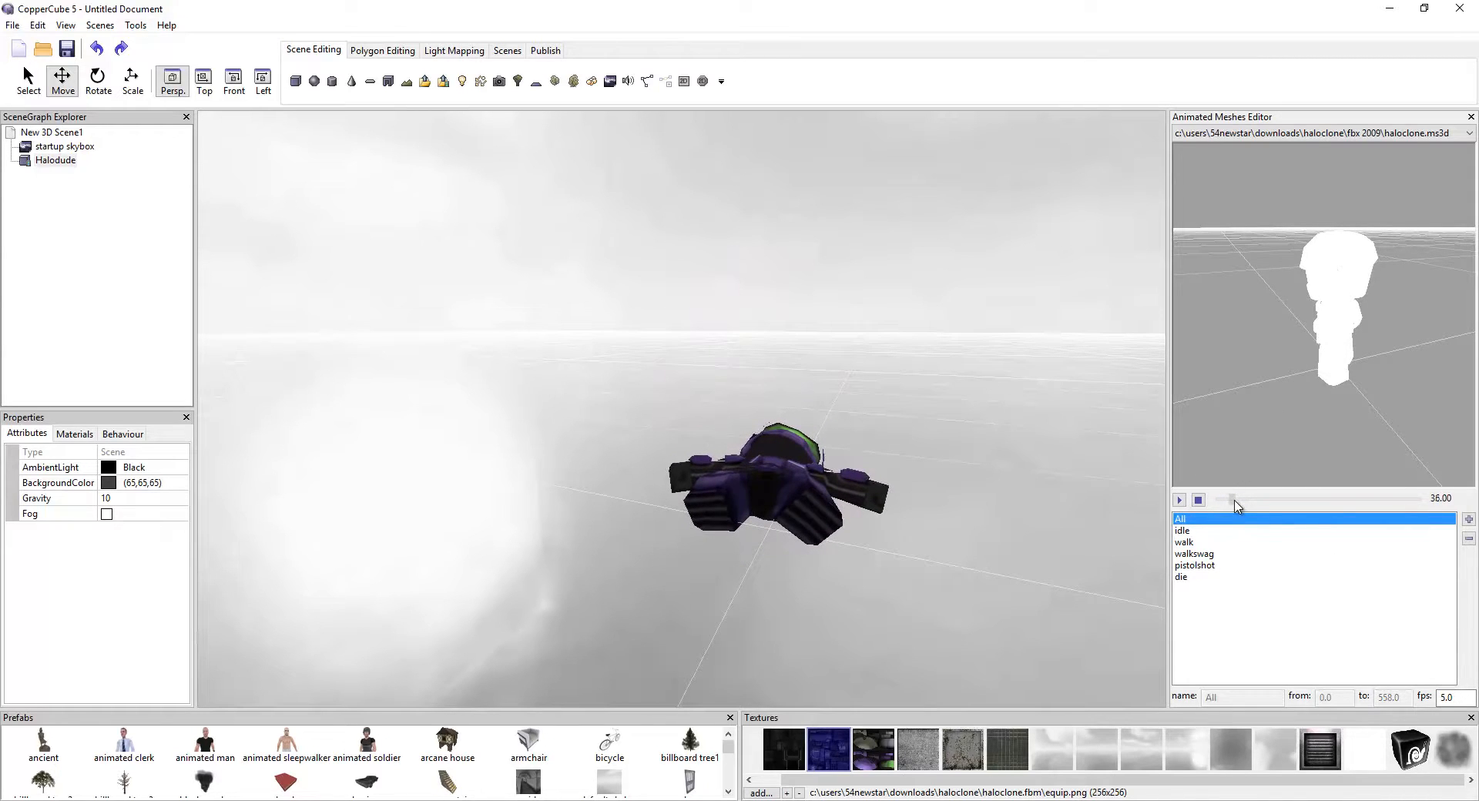
left_click_drag(1234, 501, 1248, 502)
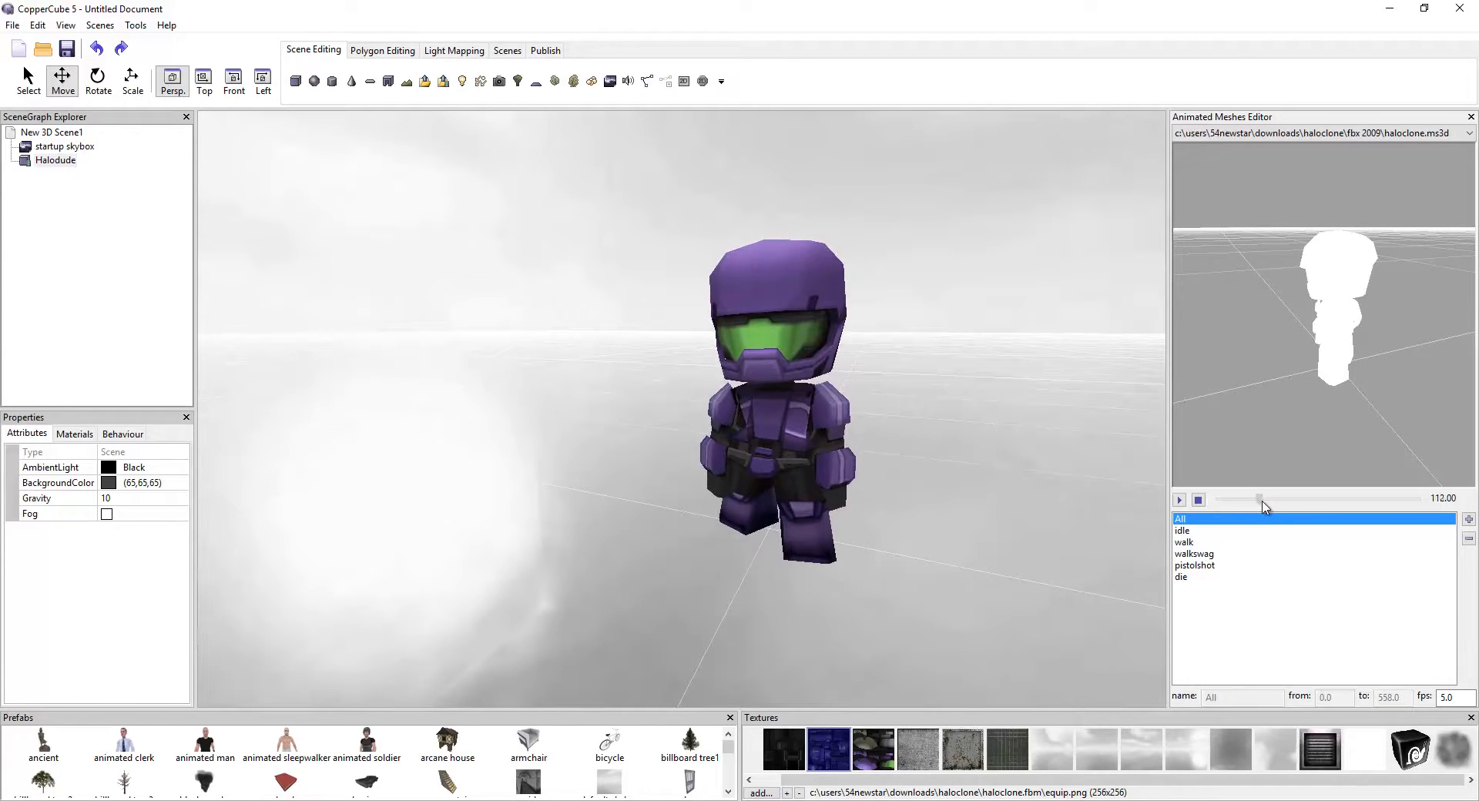
left_click_drag(1317, 508, 1346, 503)
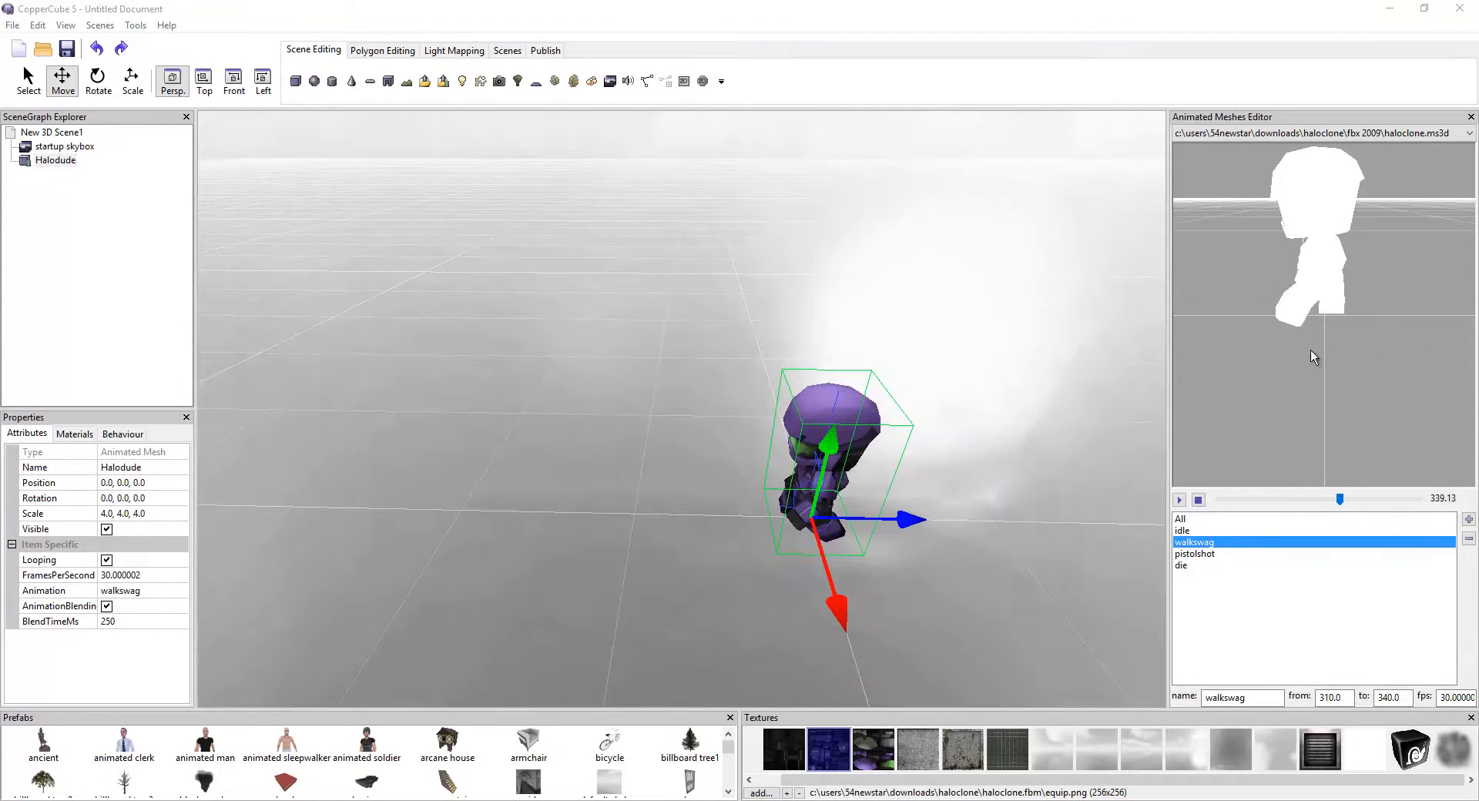
- Create a flat terrain with grass, side length 1500, tile size 20 and maximal height 100
scroll(695, 413, "down", 3)
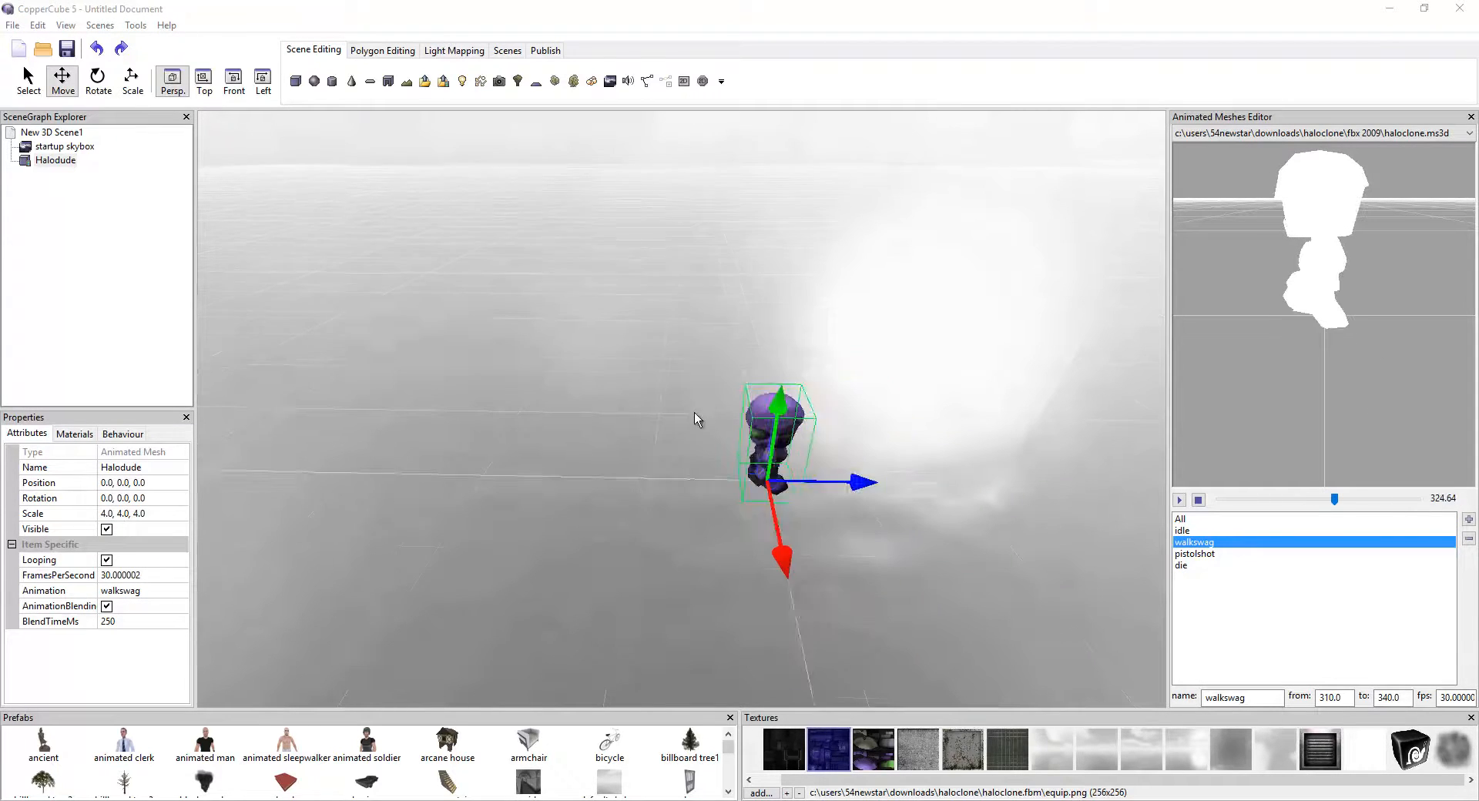
scroll(663, 344, "up", 2)
middle_click_drag(663, 343, 655, 332)
scroll(656, 337, "up", 3)
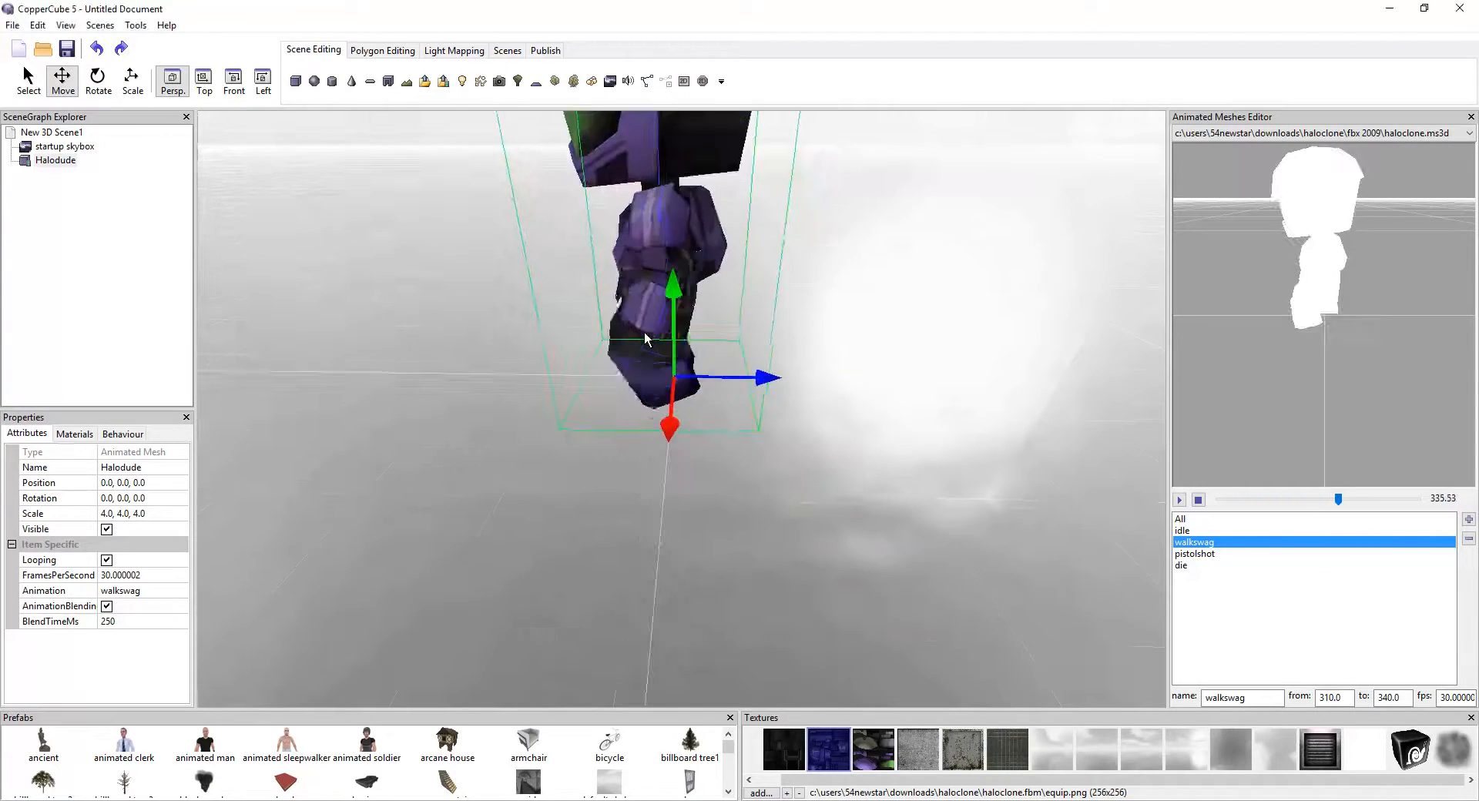
scroll(644, 330, "down", 2)
scroll(805, 419, "up", 1)
scroll(805, 419, "up", 1)
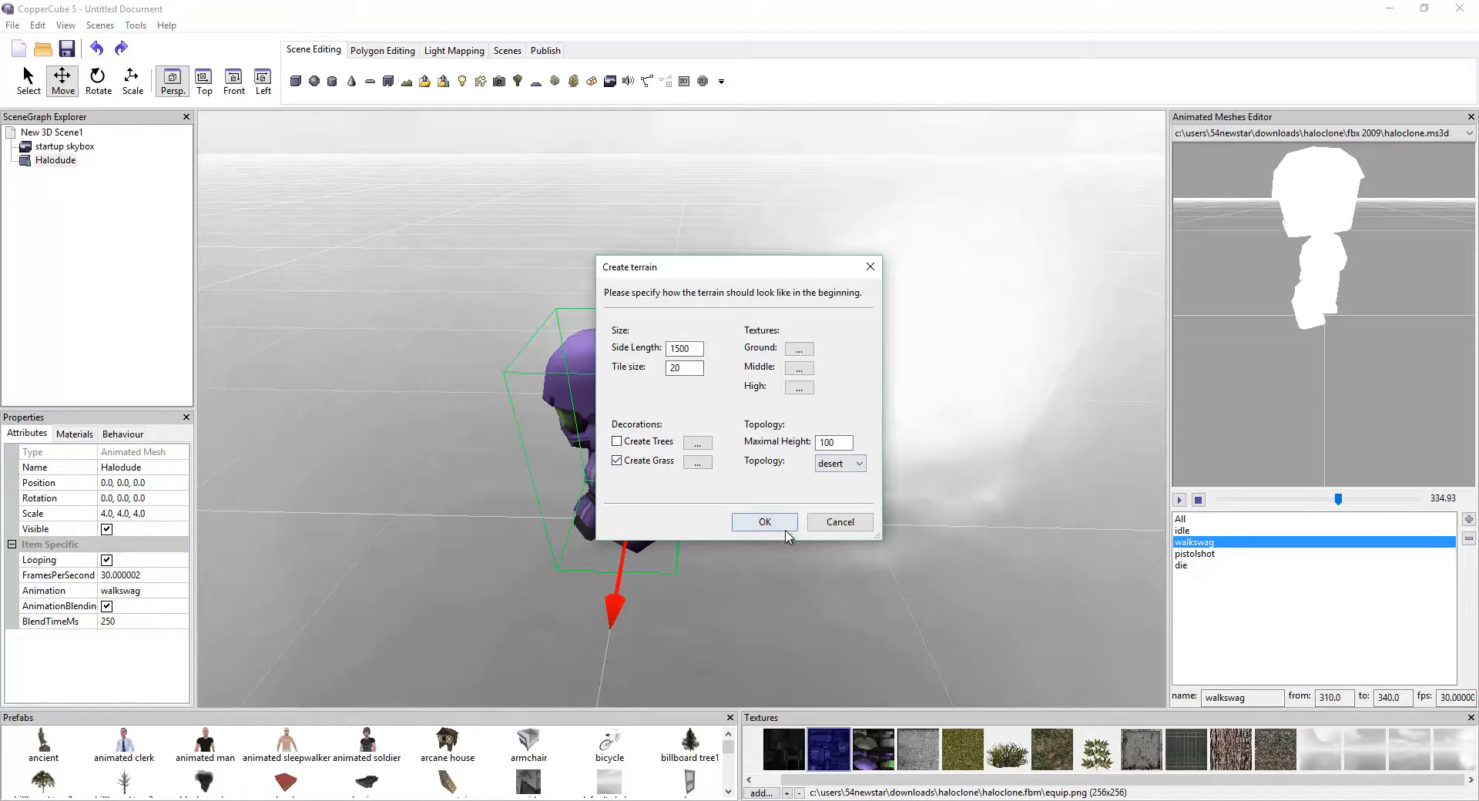
left_click(838, 465)
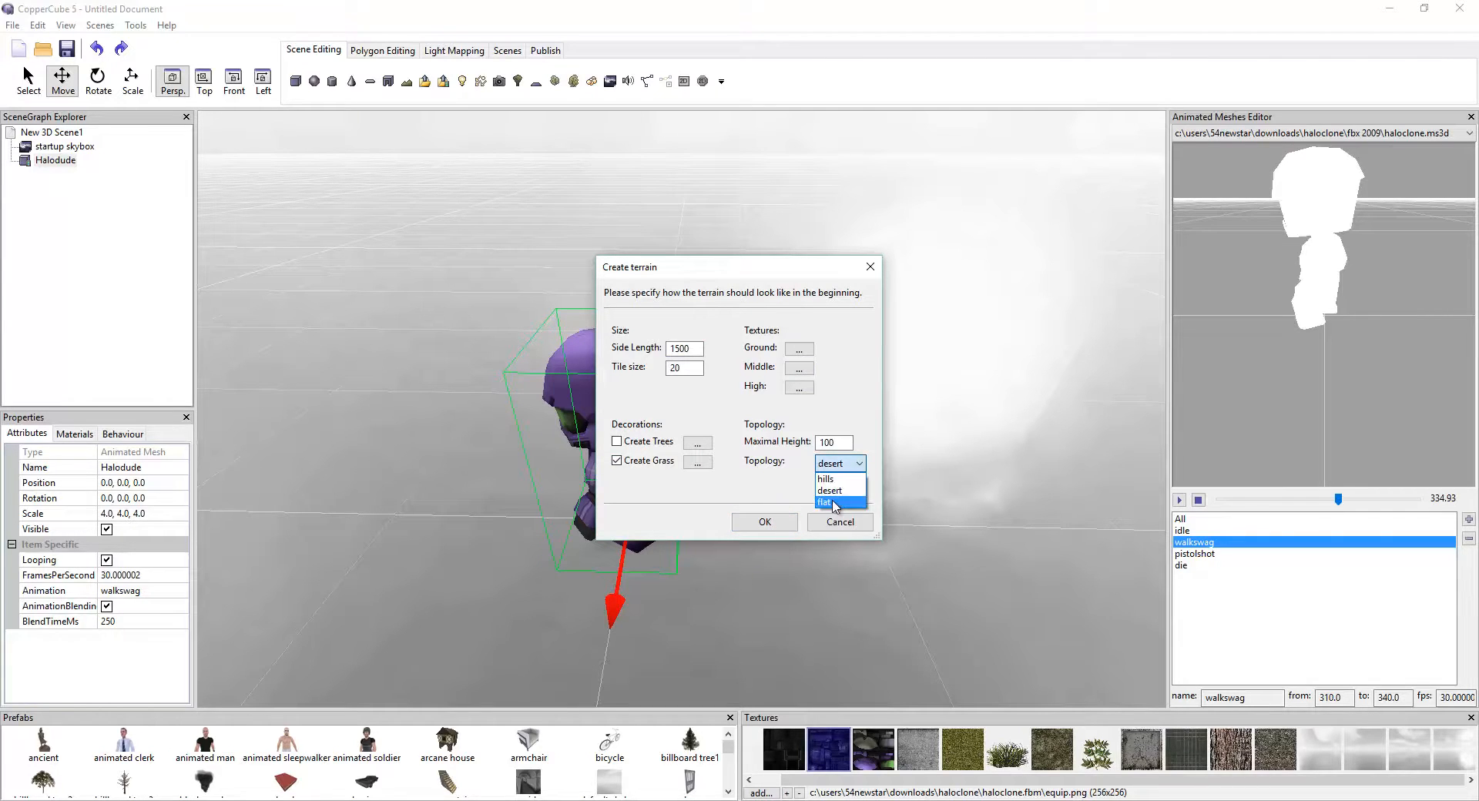
left_click(765, 522)
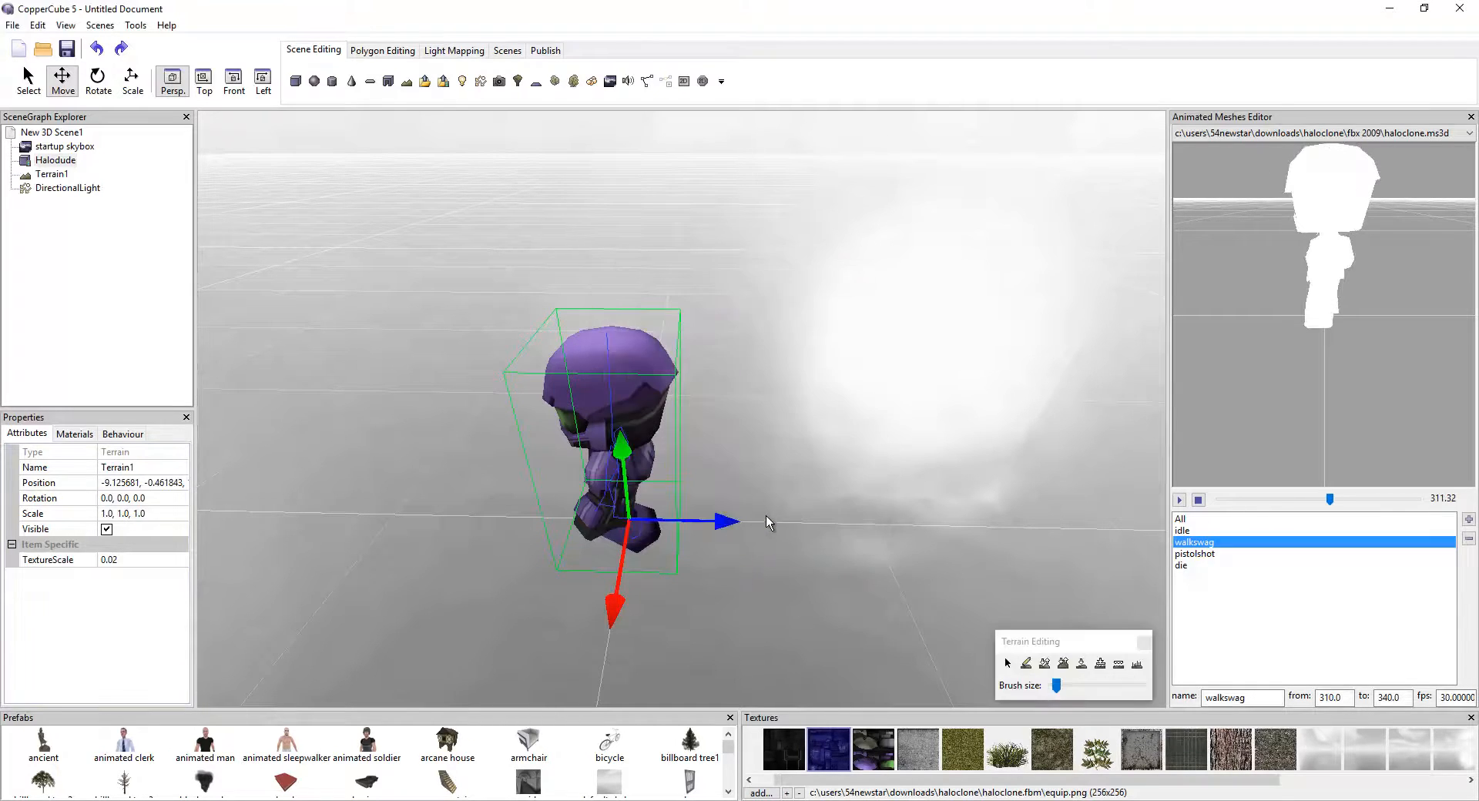
- Select the Halodude model on the terrain and set its scale to 8,8,8
scroll(710, 421, "up", 5)
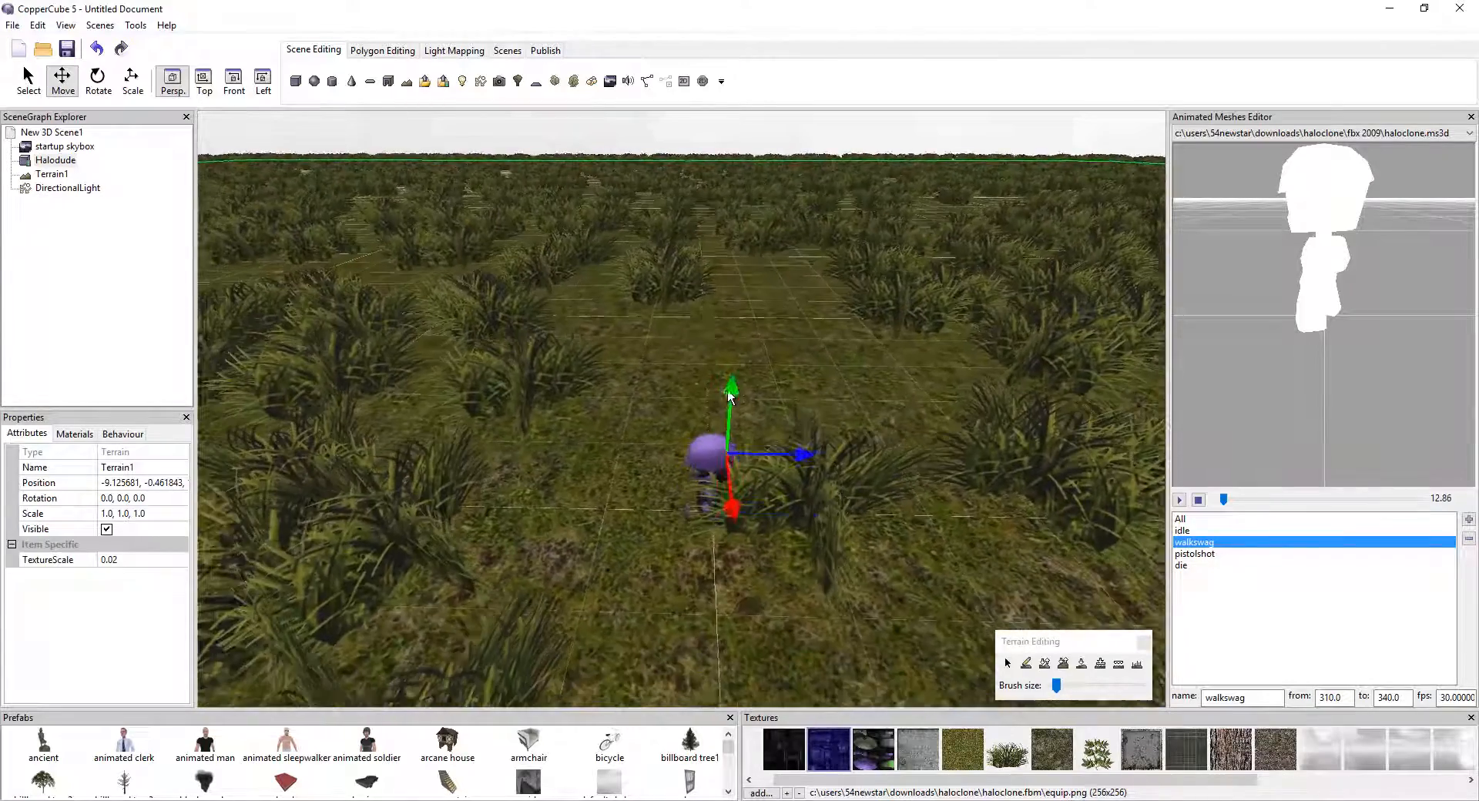
left_click(751, 489)
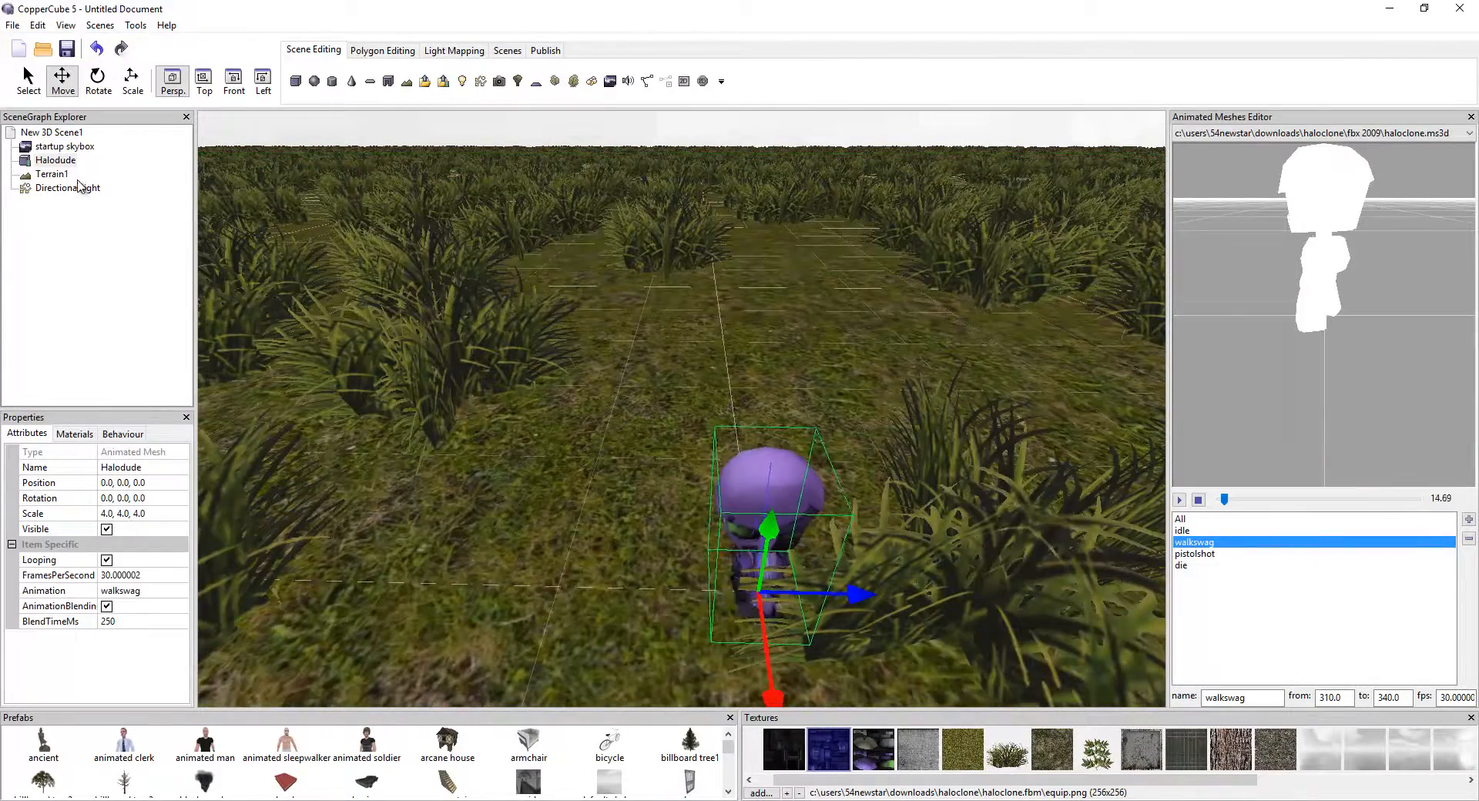
left_click(87, 318)
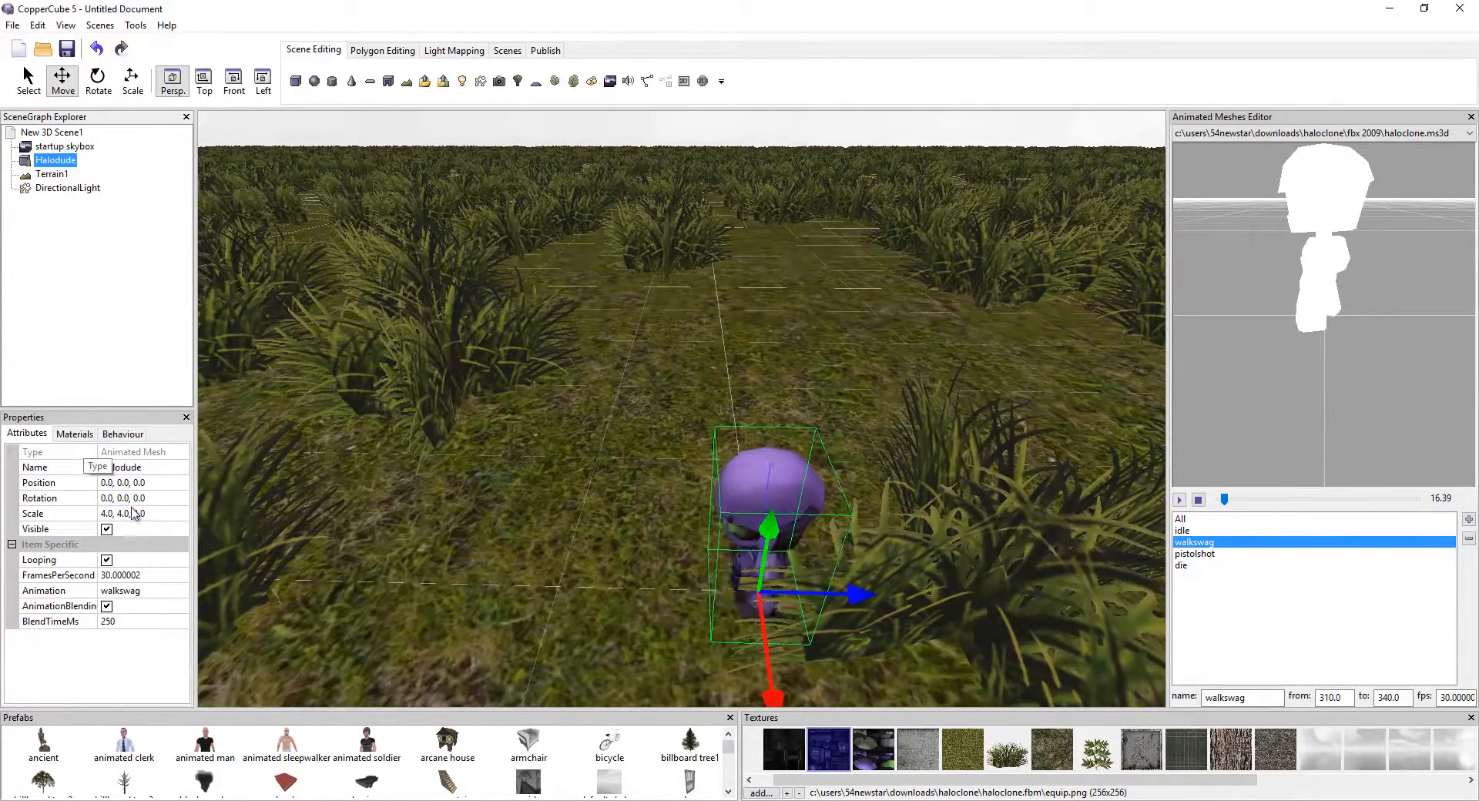
left_click(158, 511)
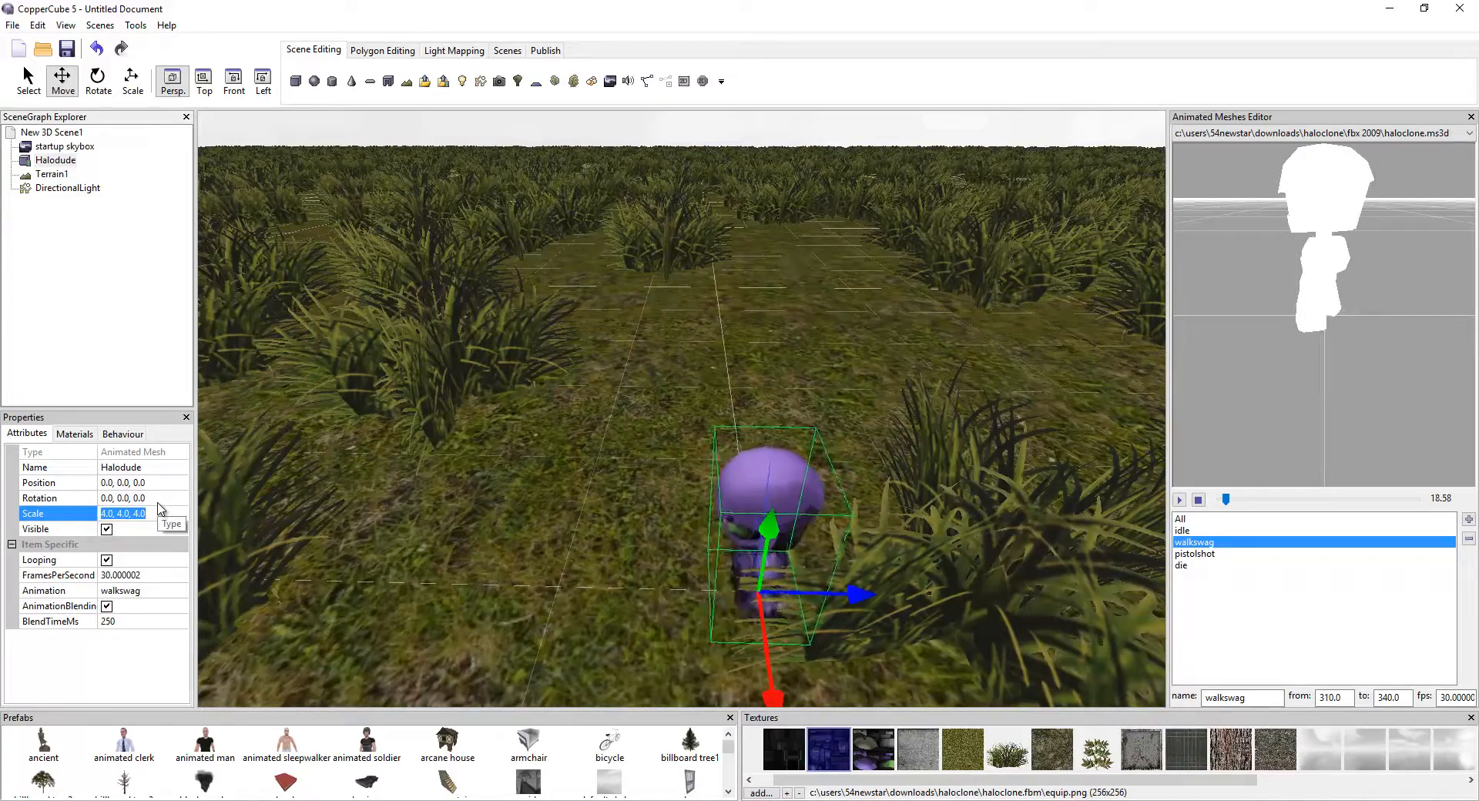
type("8,8,8")
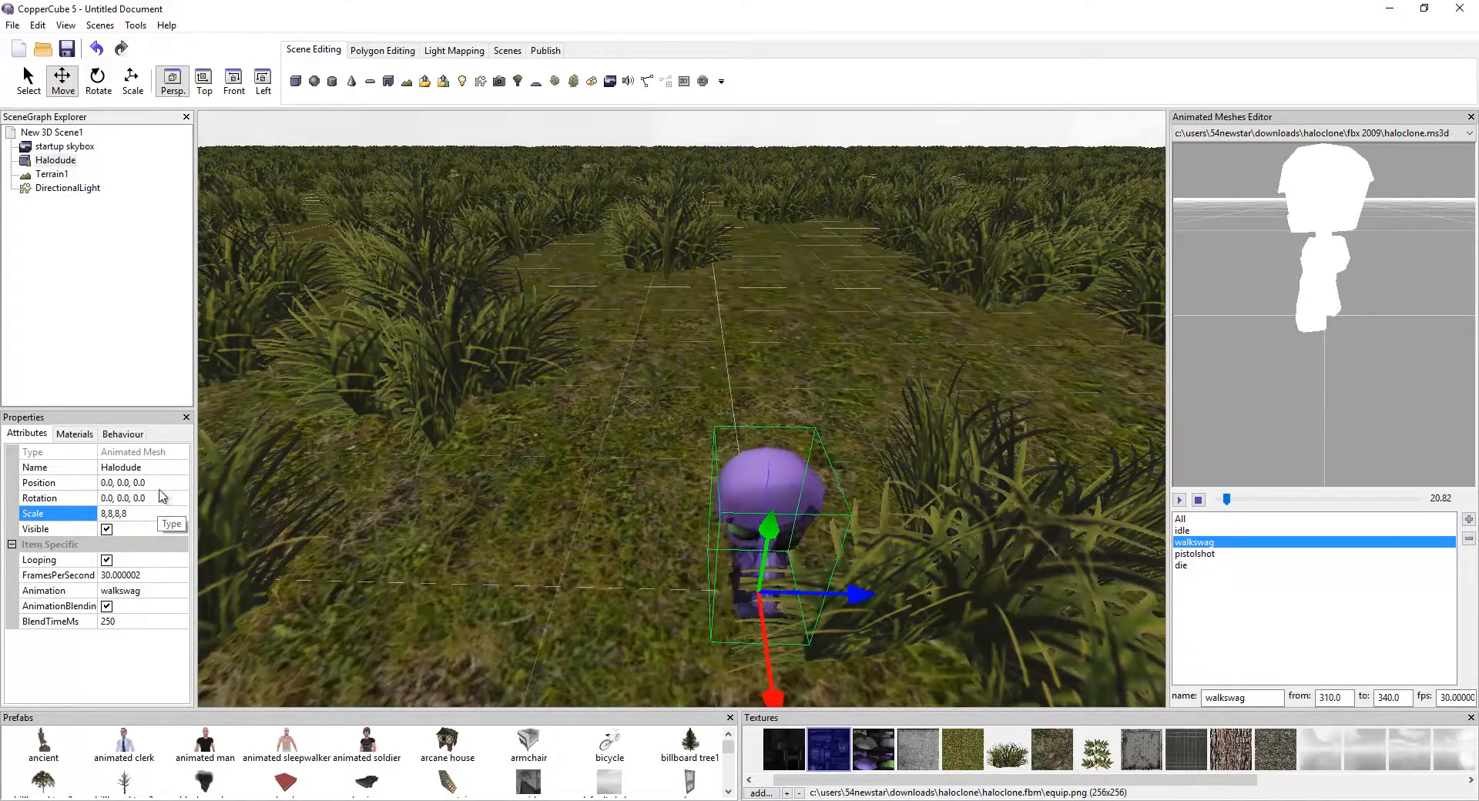
key("Return")
- Raise Halodude vertically to a Y position of about 2.74
scroll(641, 526, "down", 4)
scroll(646, 526, "up", 3)
scroll(669, 535, "up", 4)
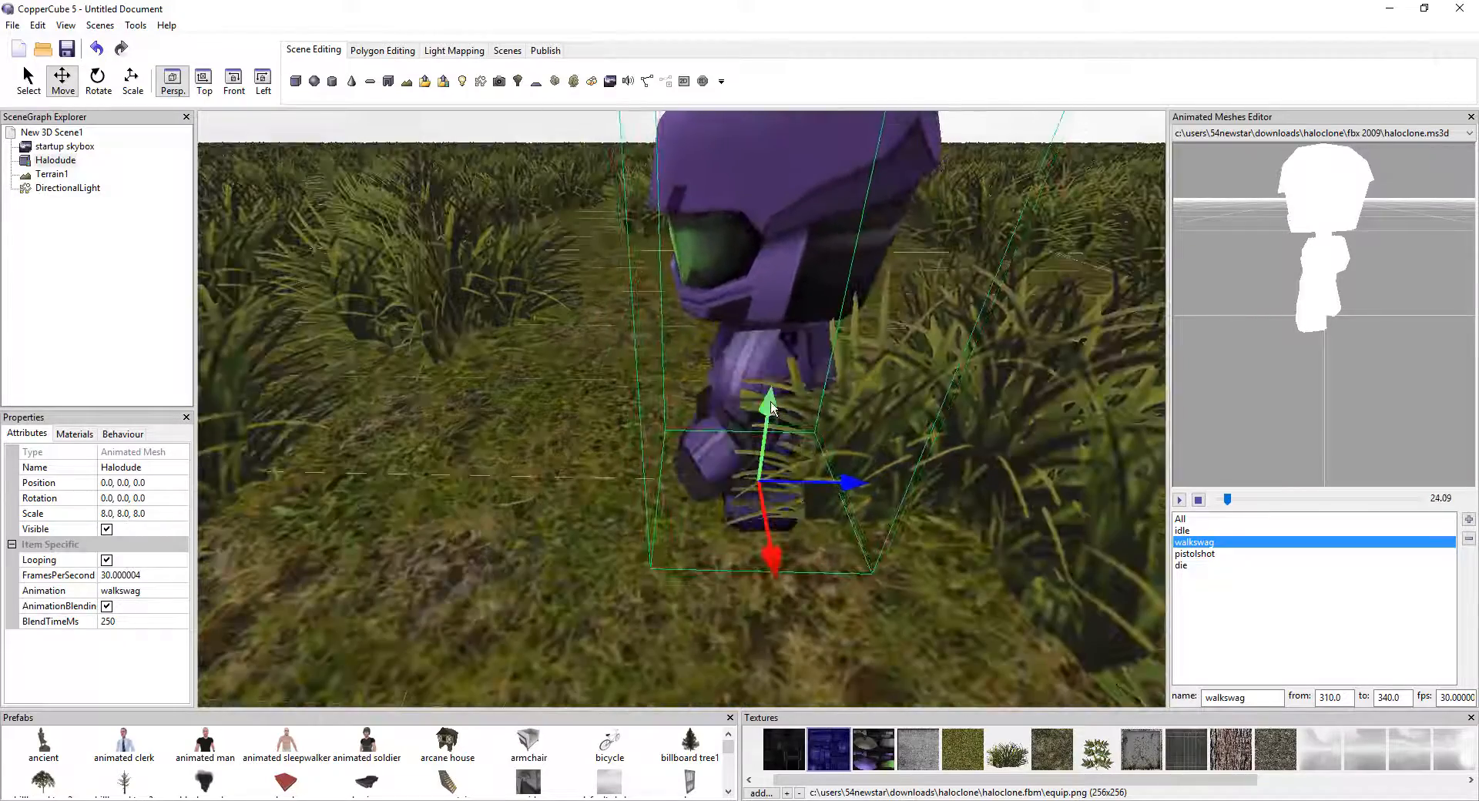
left_click_drag(771, 408, 767, 376)
- Assign idle as Halodude's active animation
left_click(123, 590)
left_click(123, 591)
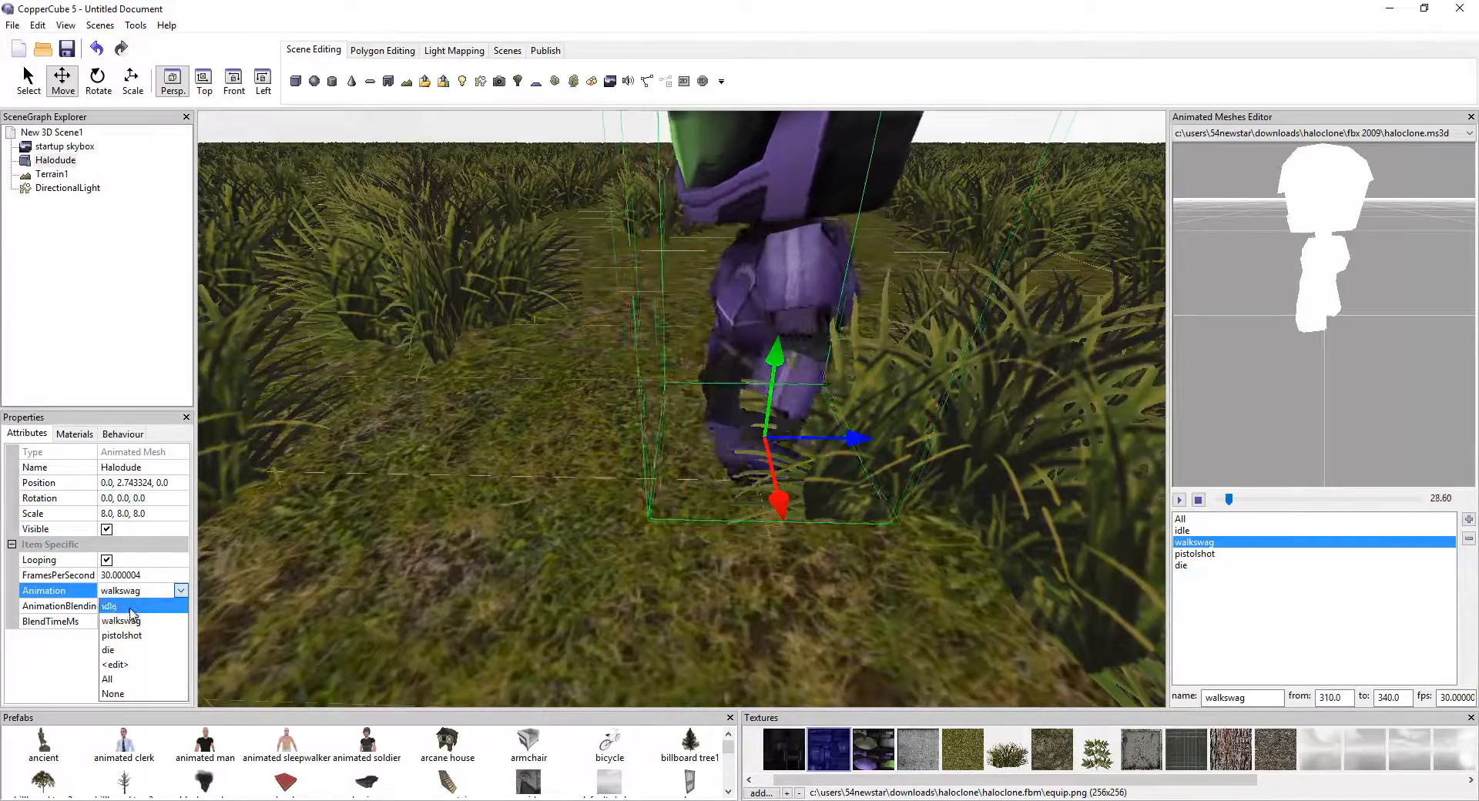
left_click(127, 606)
- Lower Halodude to a Y position of about 0.16 so its feet meet the terrain
scroll(457, 388, "up", 2)
middle_click_drag(458, 387, 586, 381)
scroll(585, 381, "up", 2)
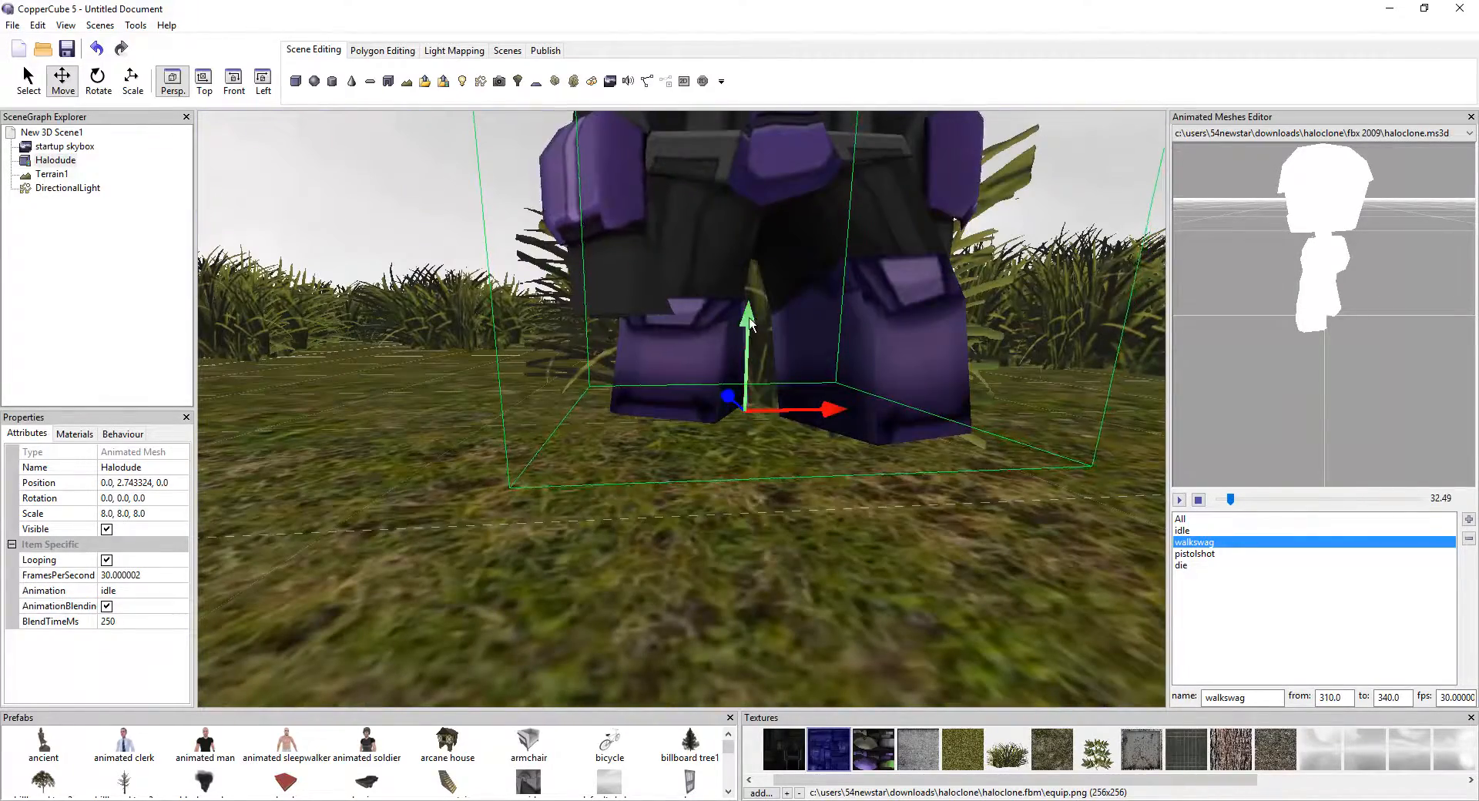
left_click_drag(745, 316, 747, 364)
scroll(746, 385, "down", 3)
middle_click_drag(795, 375, 719, 432)
right_click_drag(719, 432, 549, 469)
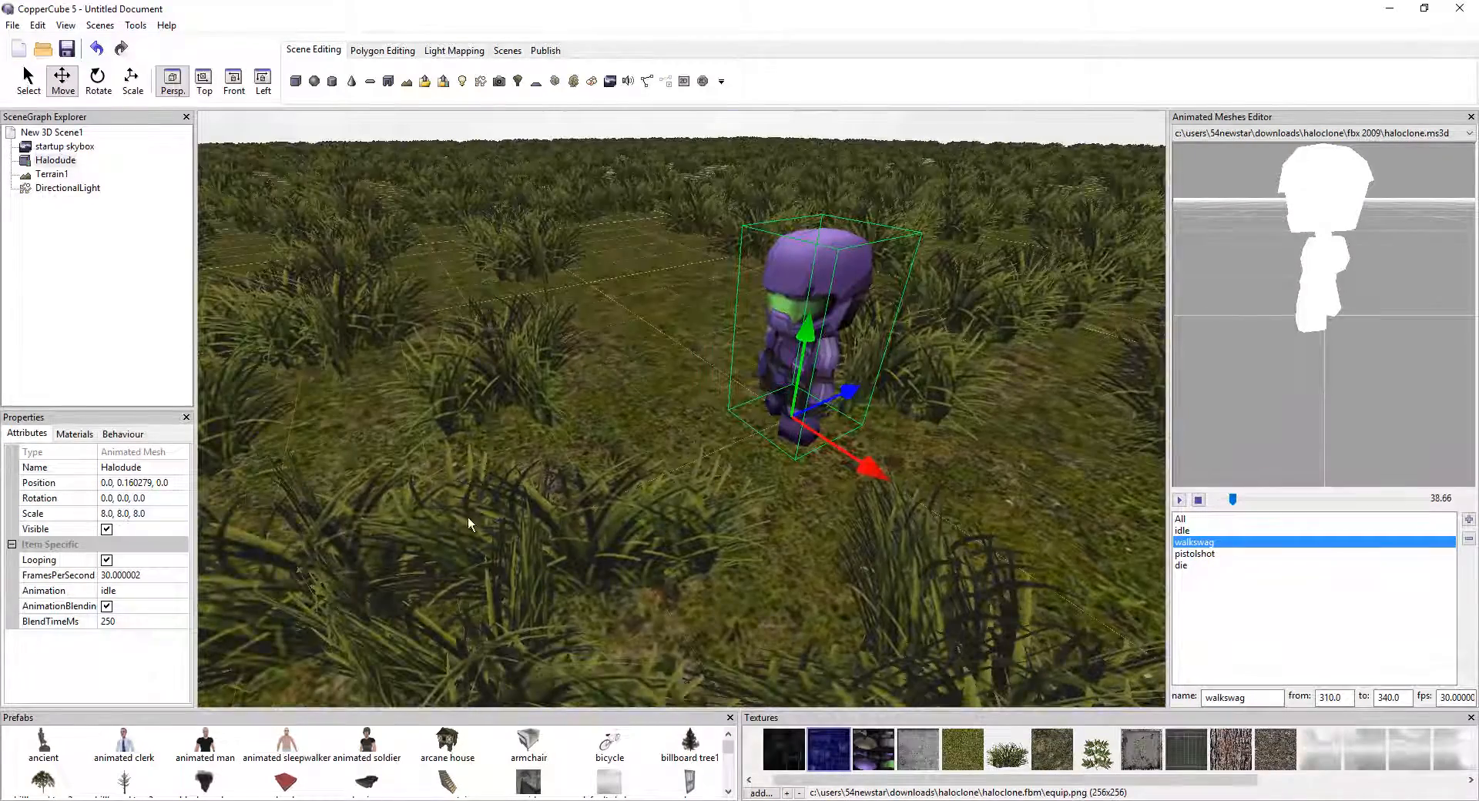
- Enlarge Halodude by setting its scale to 10,10,10
left_click(152, 514)
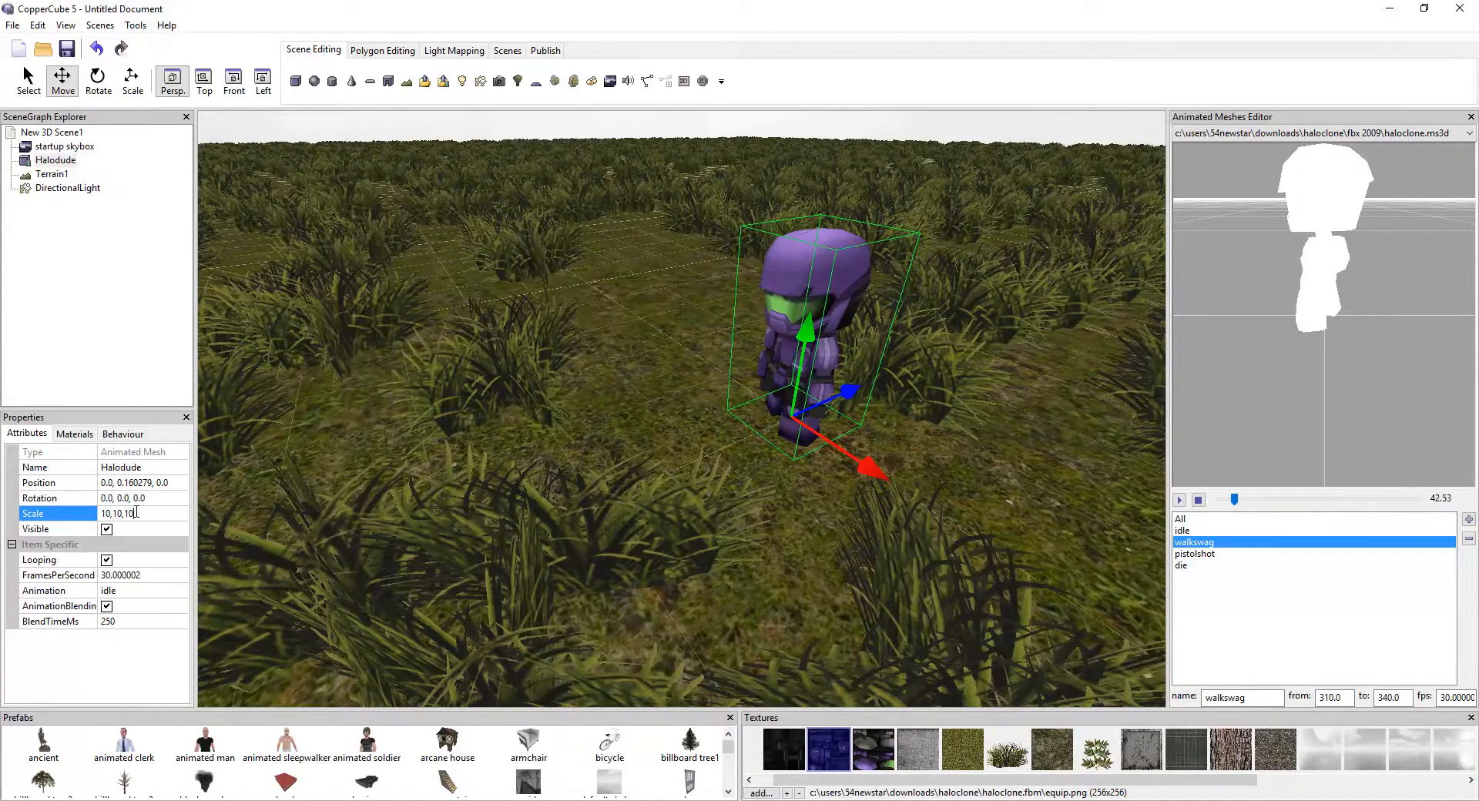
key("Return")
scroll(816, 378, "down", 2)
scroll(817, 377, "up", 2)
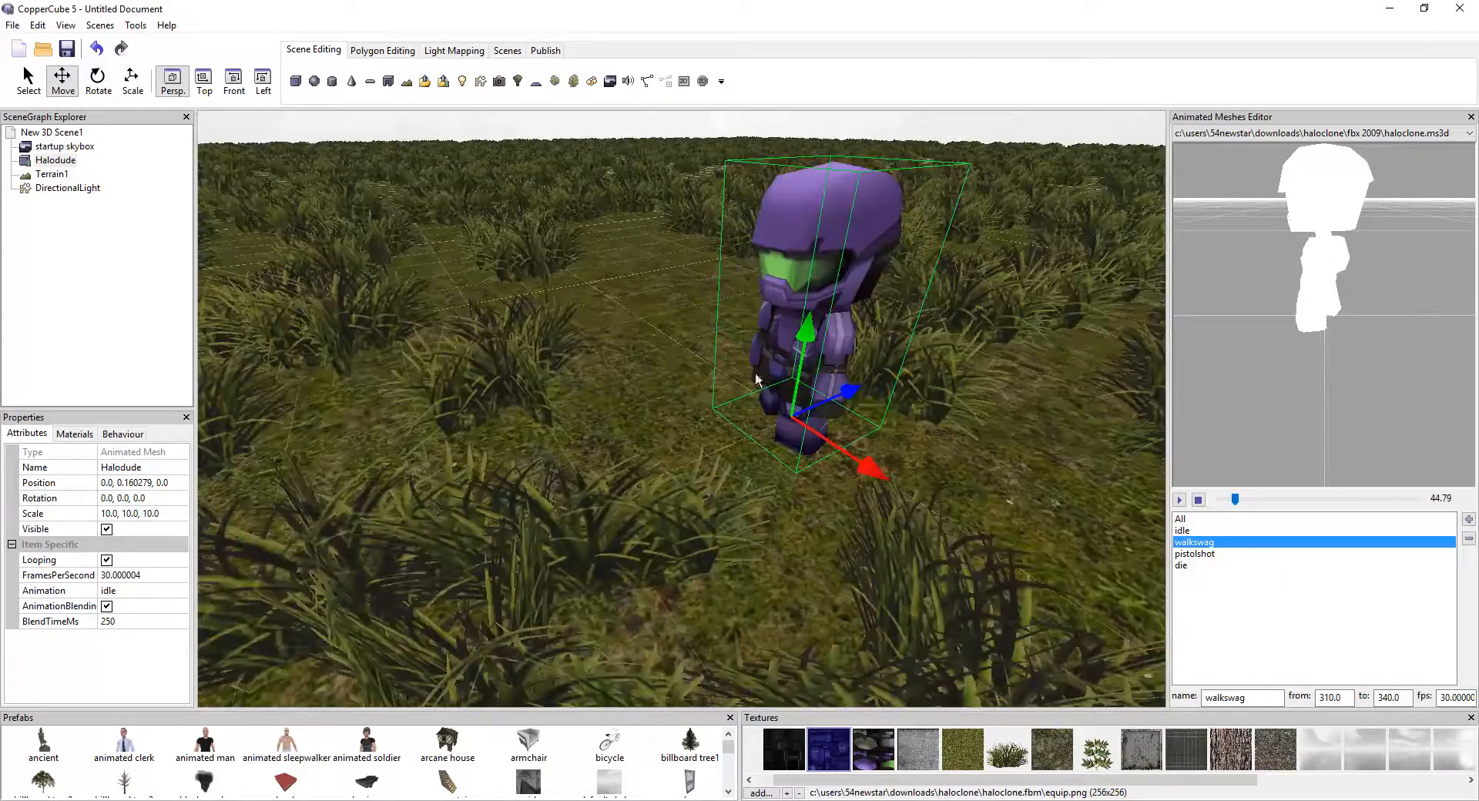
- Create a third person camera that follows the Halodude node and is active when the scene starts
right_click_drag(756, 381, 652, 341)
scroll(647, 348, "down", 2)
middle_click_drag(633, 353, 543, 368)
scroll(544, 368, "up", 2)
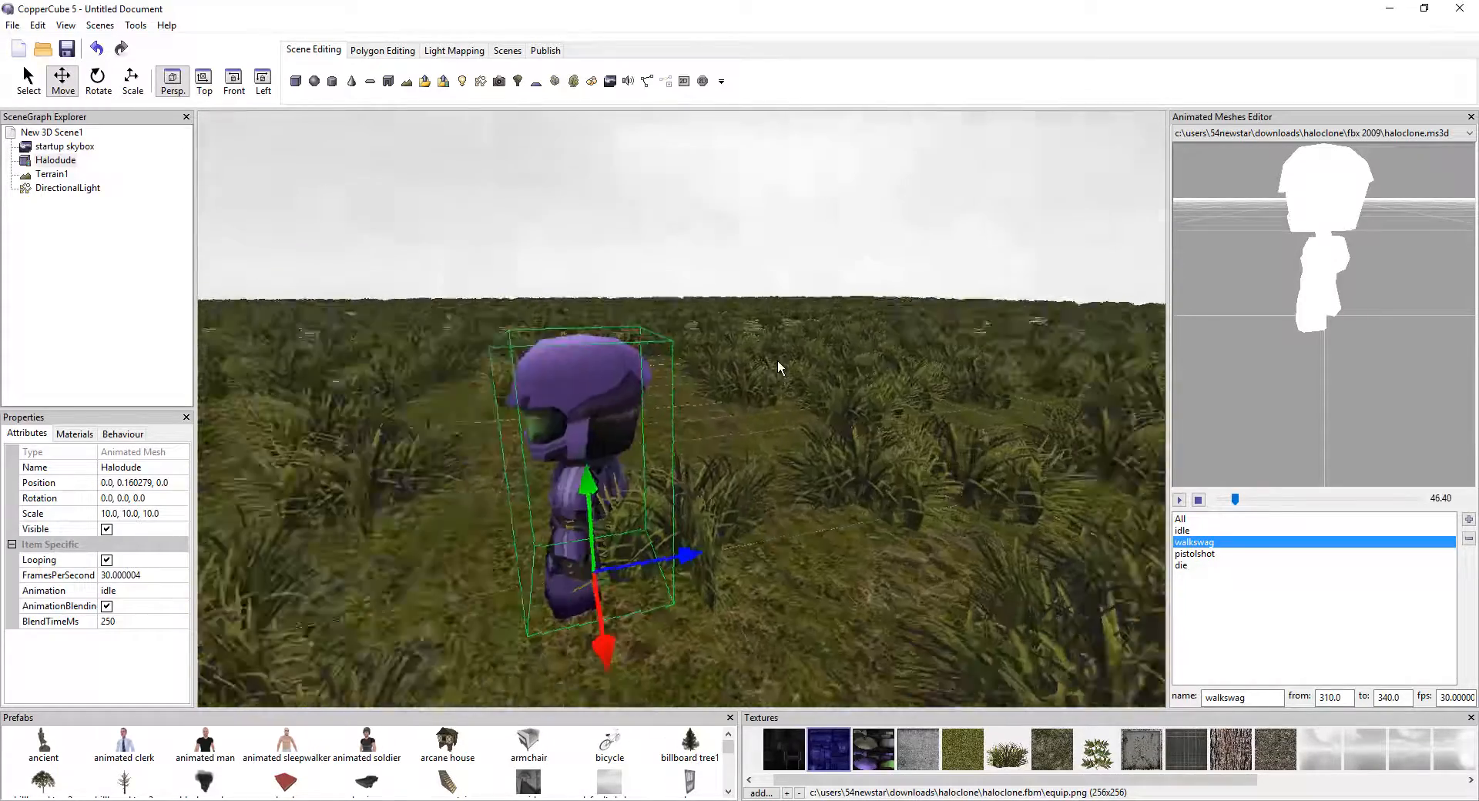
right_click_drag(778, 359, 595, 297)
scroll(595, 295, "down", 2)
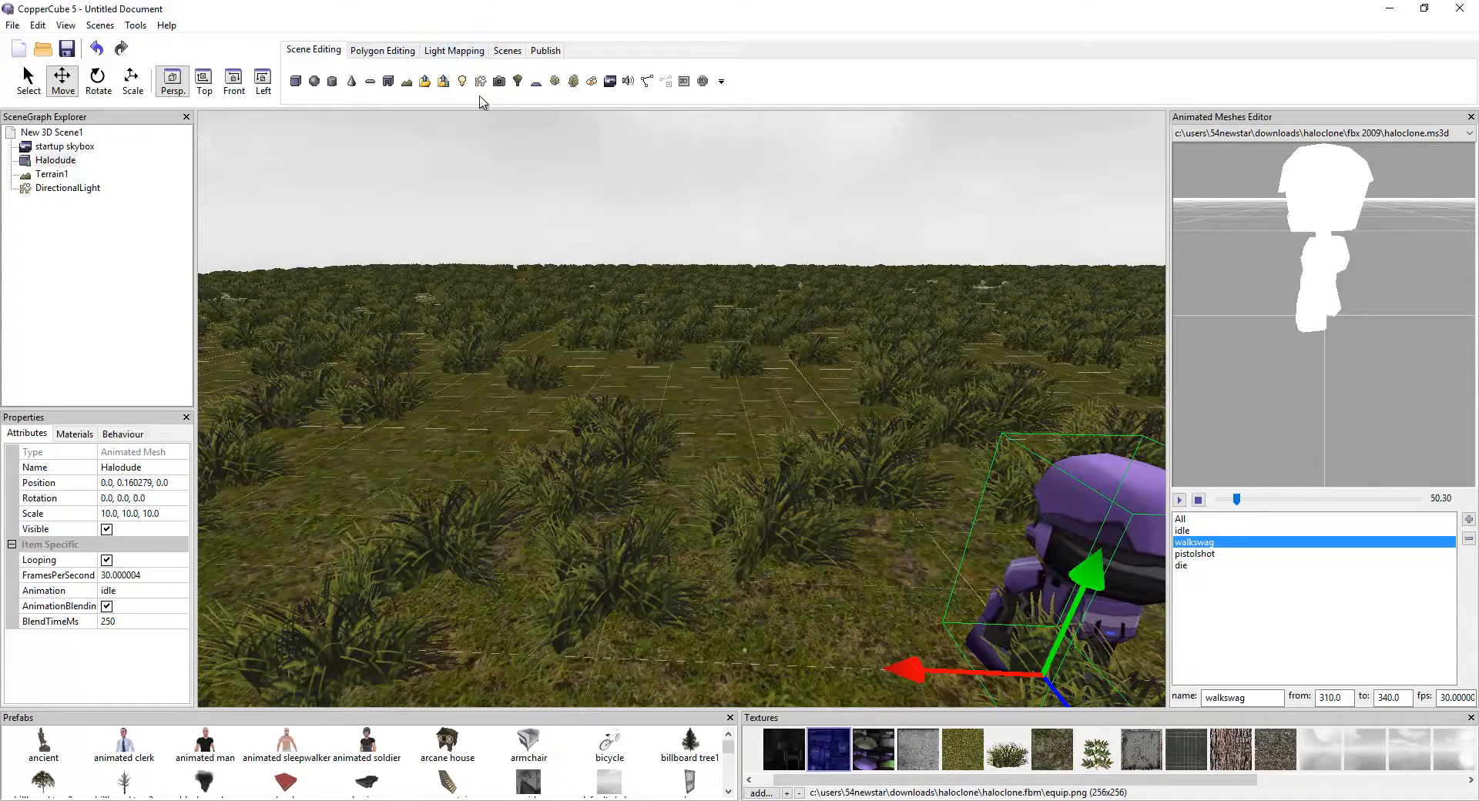
left_click(499, 81)
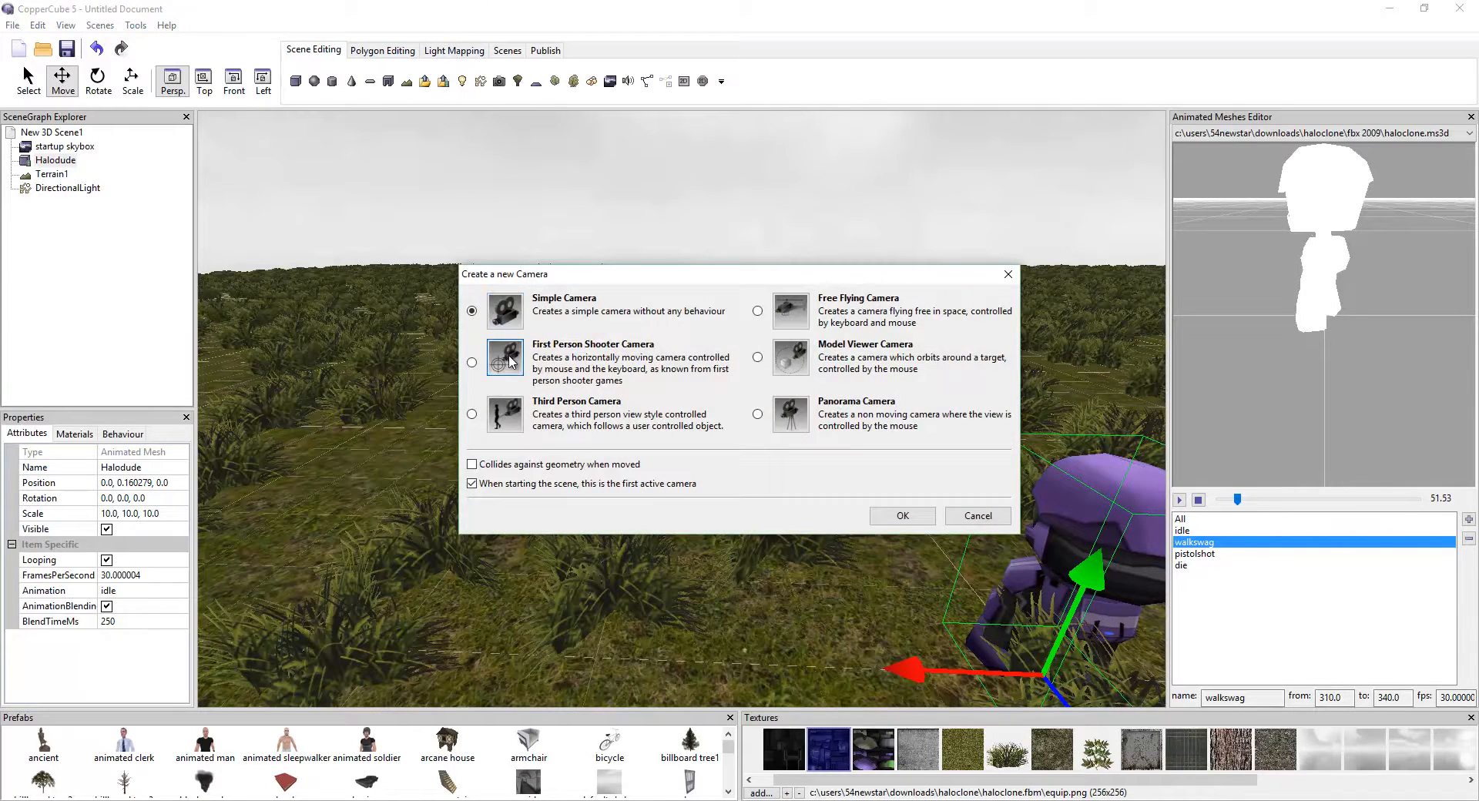
left_click(902, 516)
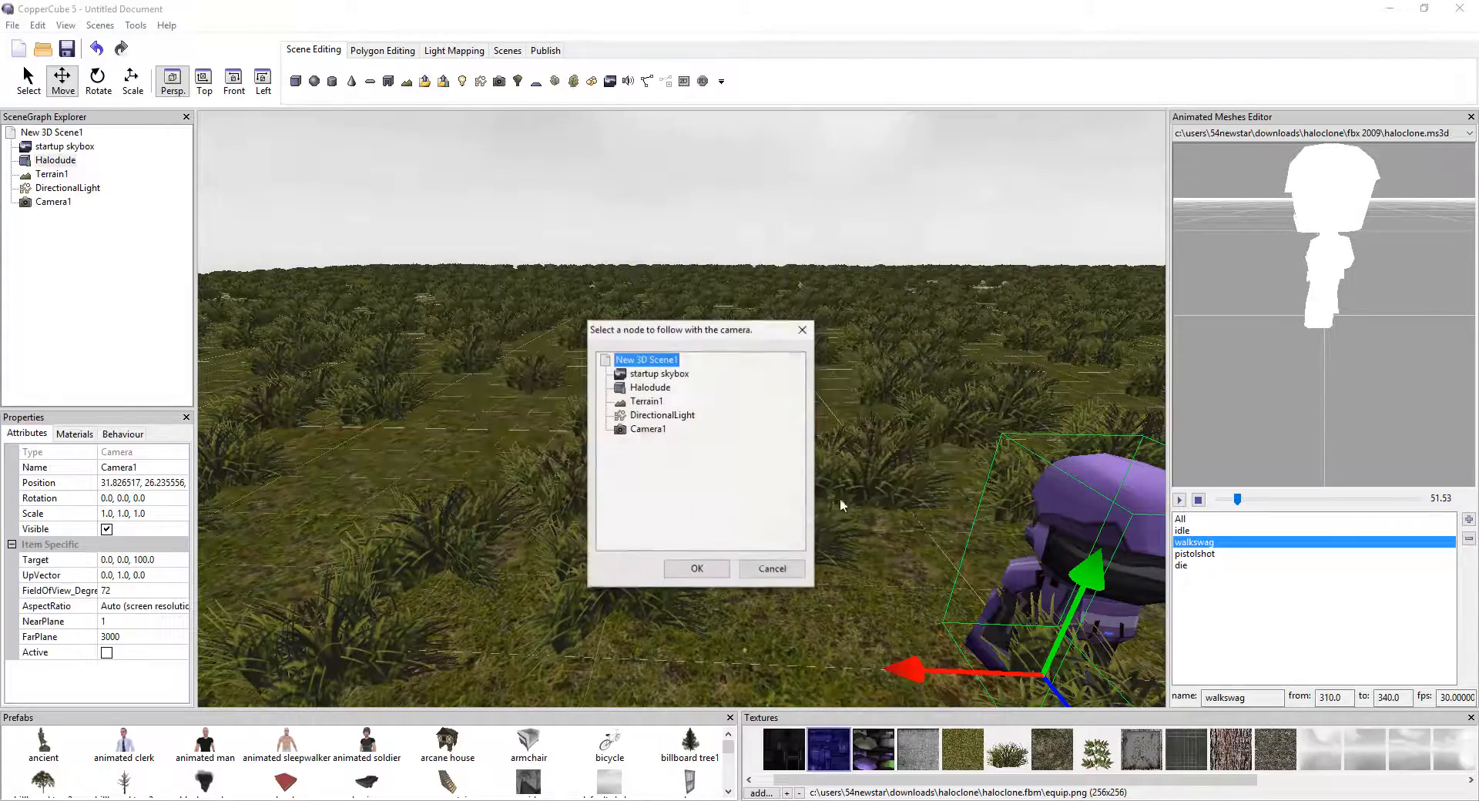
left_click(650, 388)
left_click(684, 570)
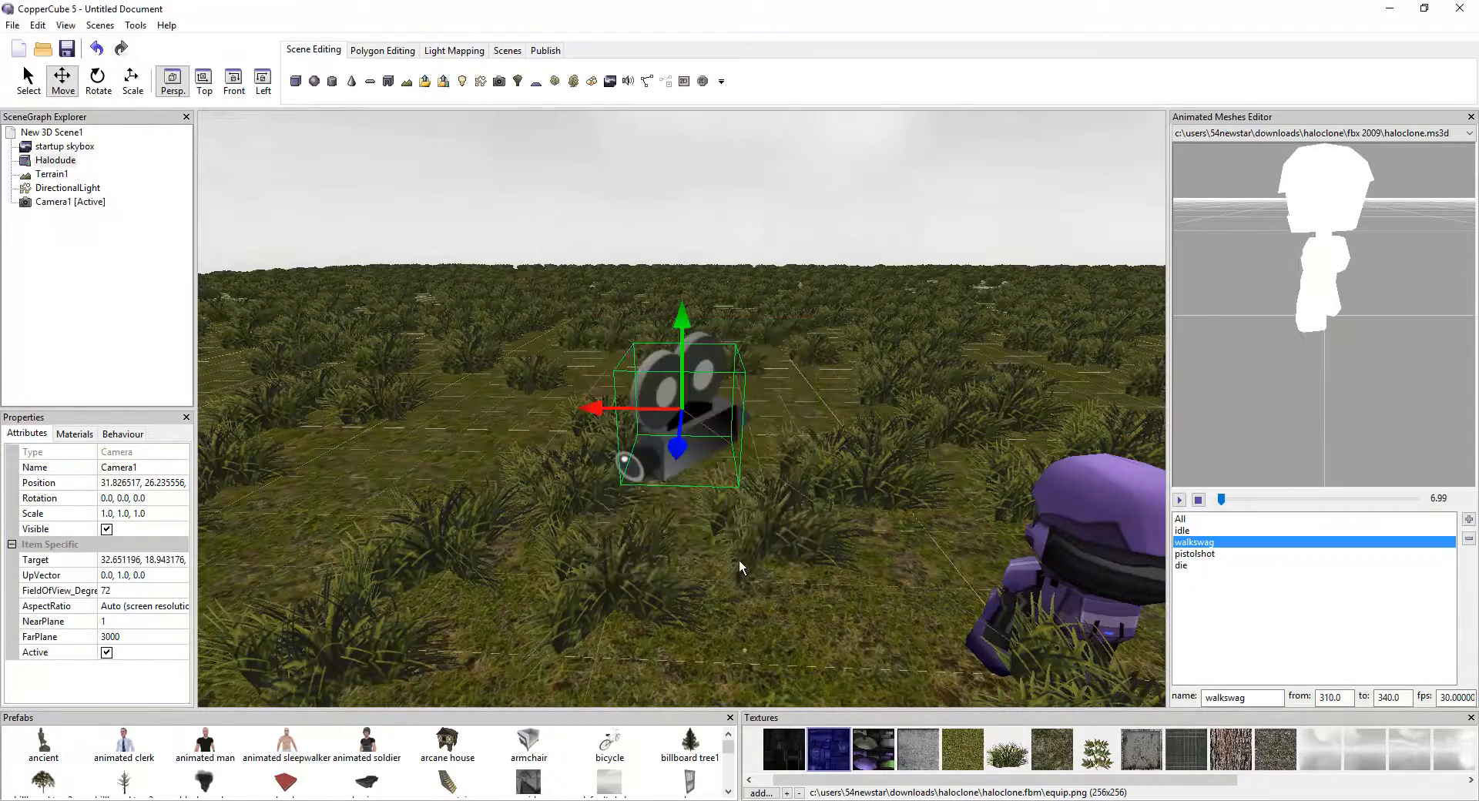
- Move the camera behind Halodude, lining it up at an X position of about 0.62
left_click(610, 471)
mouse_move(695, 416)
left_mouse_down()
mouse_move(713, 416)
mouse_move(706, 469)
mouse_move(673, 425)
left_mouse_up()
left_click(597, 381)
left_click_drag(667, 377, 928, 494)
left_click_drag(928, 494, 658, 428)
left_click_drag(492, 382, 528, 420)
left_click_drag(530, 572, 667, 453)
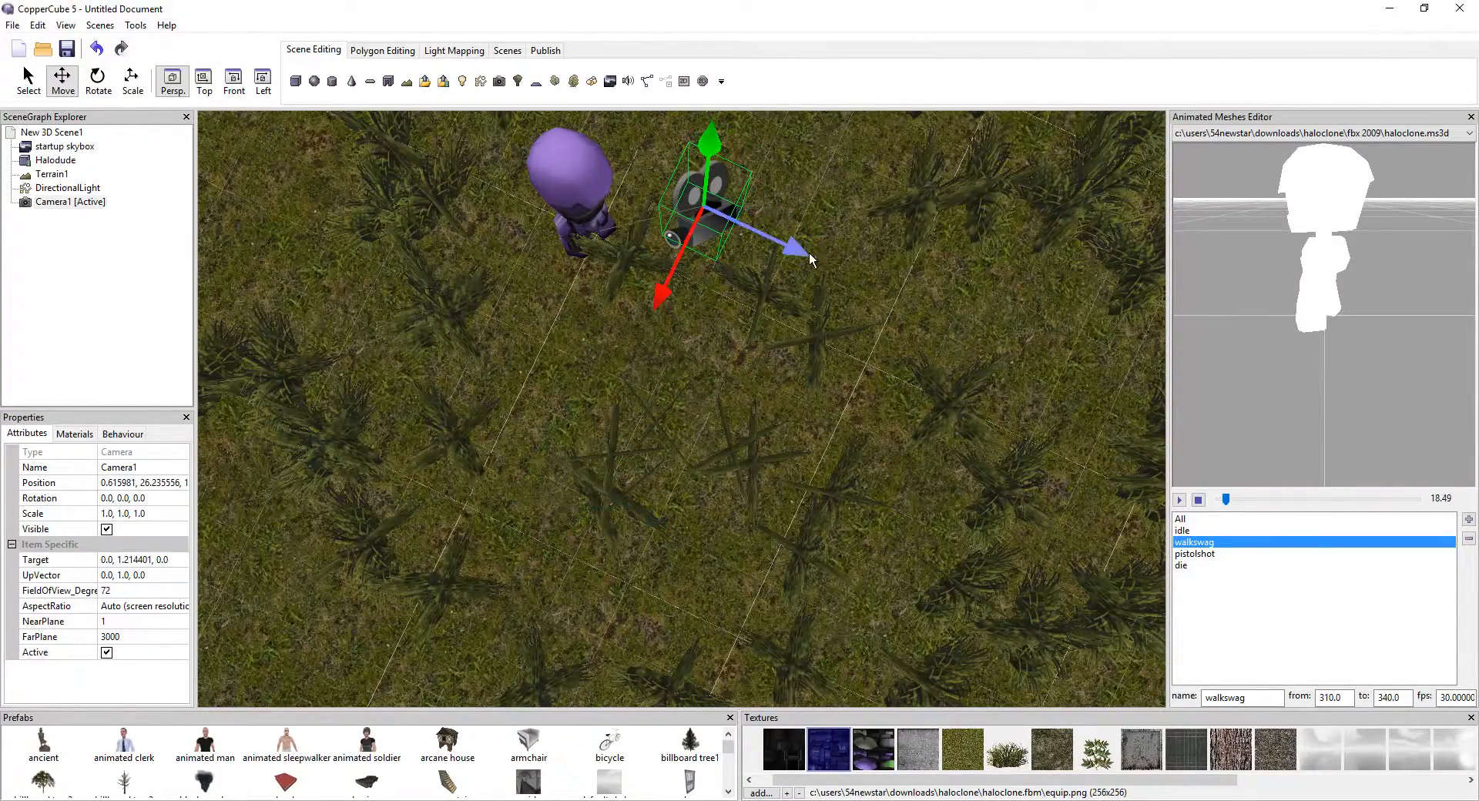
- Move the camera farther back from Halodude along the Z axis
left_click_drag(809, 254, 960, 326)
left_click_drag(662, 365, 744, 383)
scroll(649, 336, "up", 3)
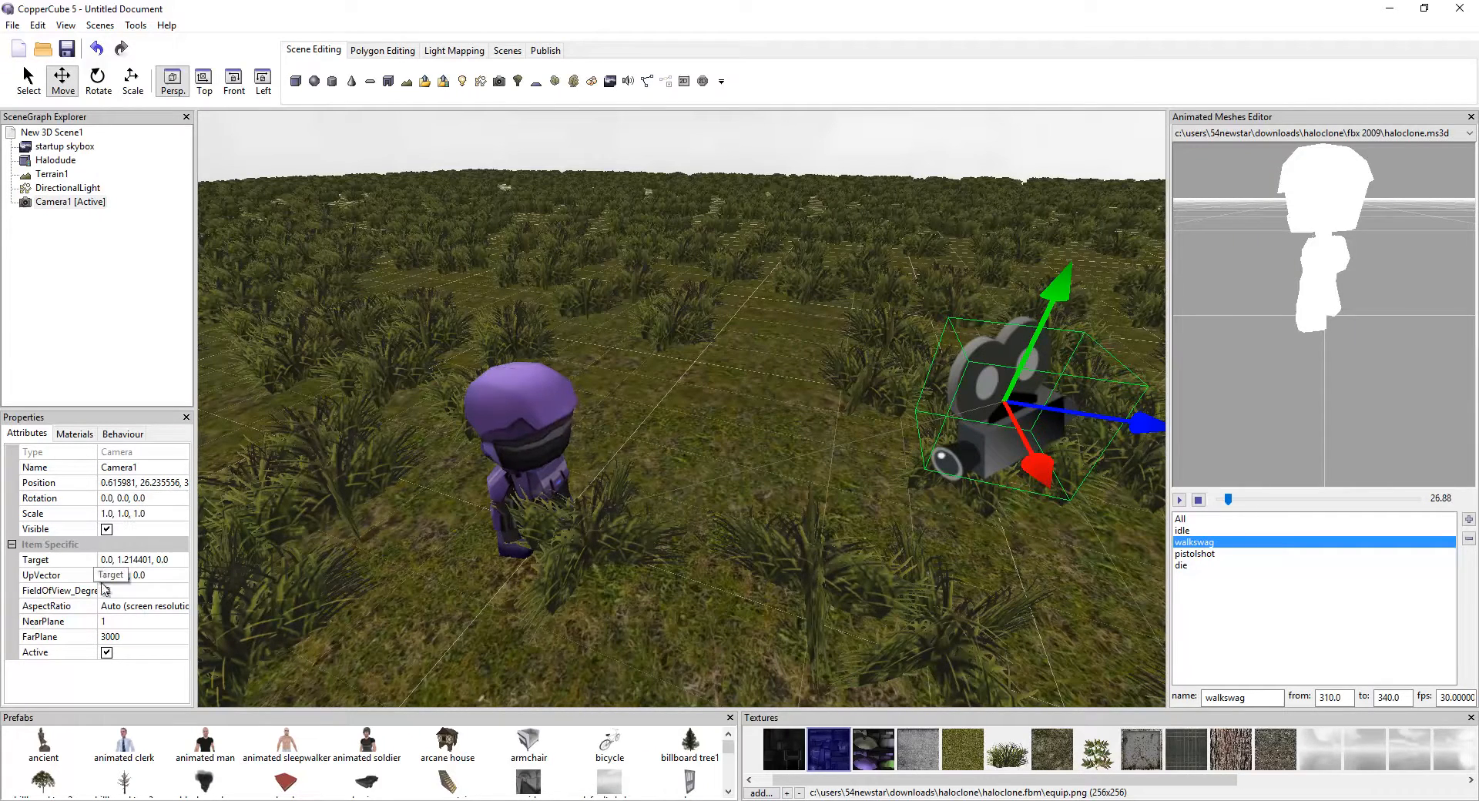
- Set the camera's UpVector to 0.0, 100.0, 0.0
left_click(137, 590)
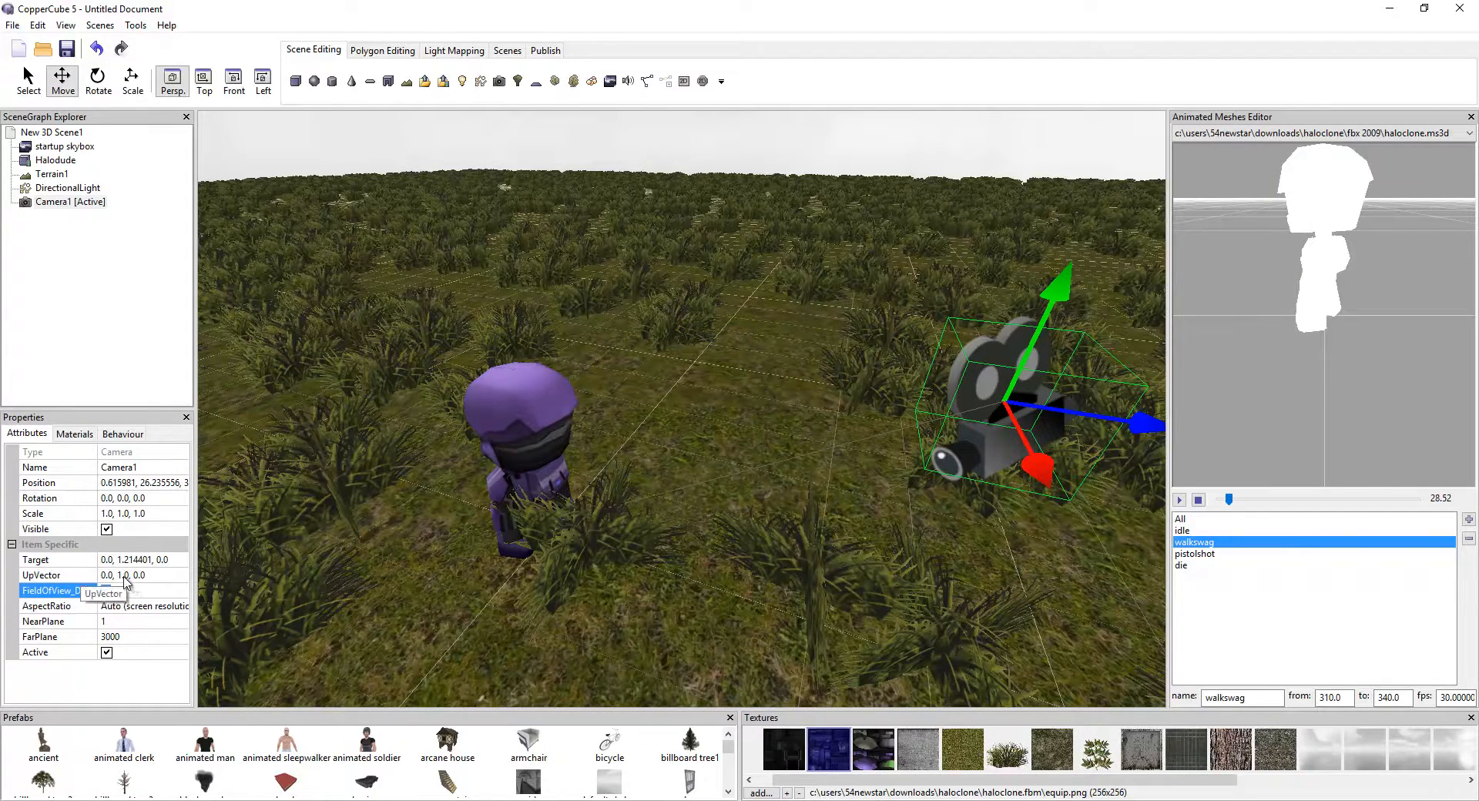
left_click(125, 578)
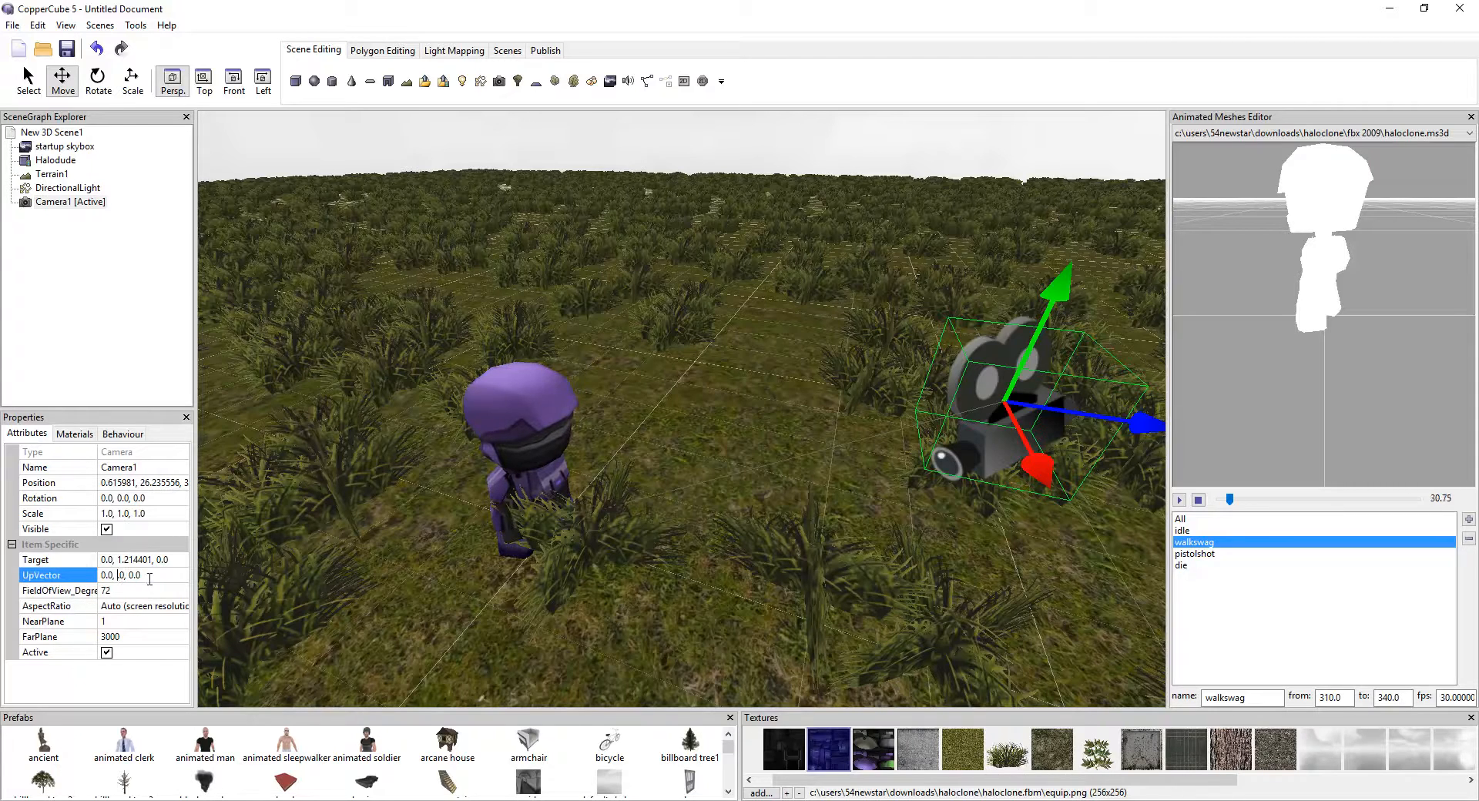
key("Return")
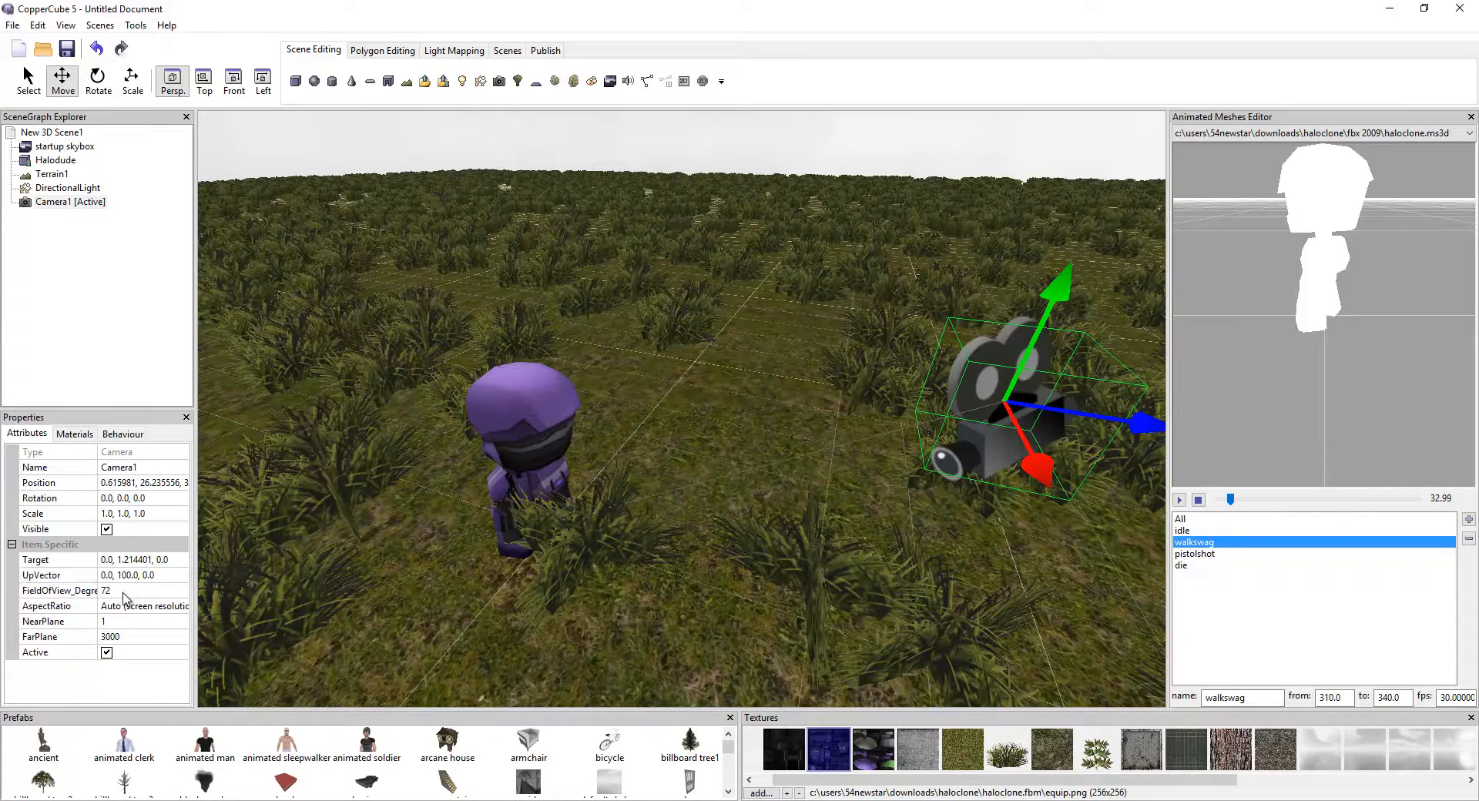
- Test the scene as a Windows (.exe) application to check the camera's view of Halodude, and close the test
left_click(545, 50)
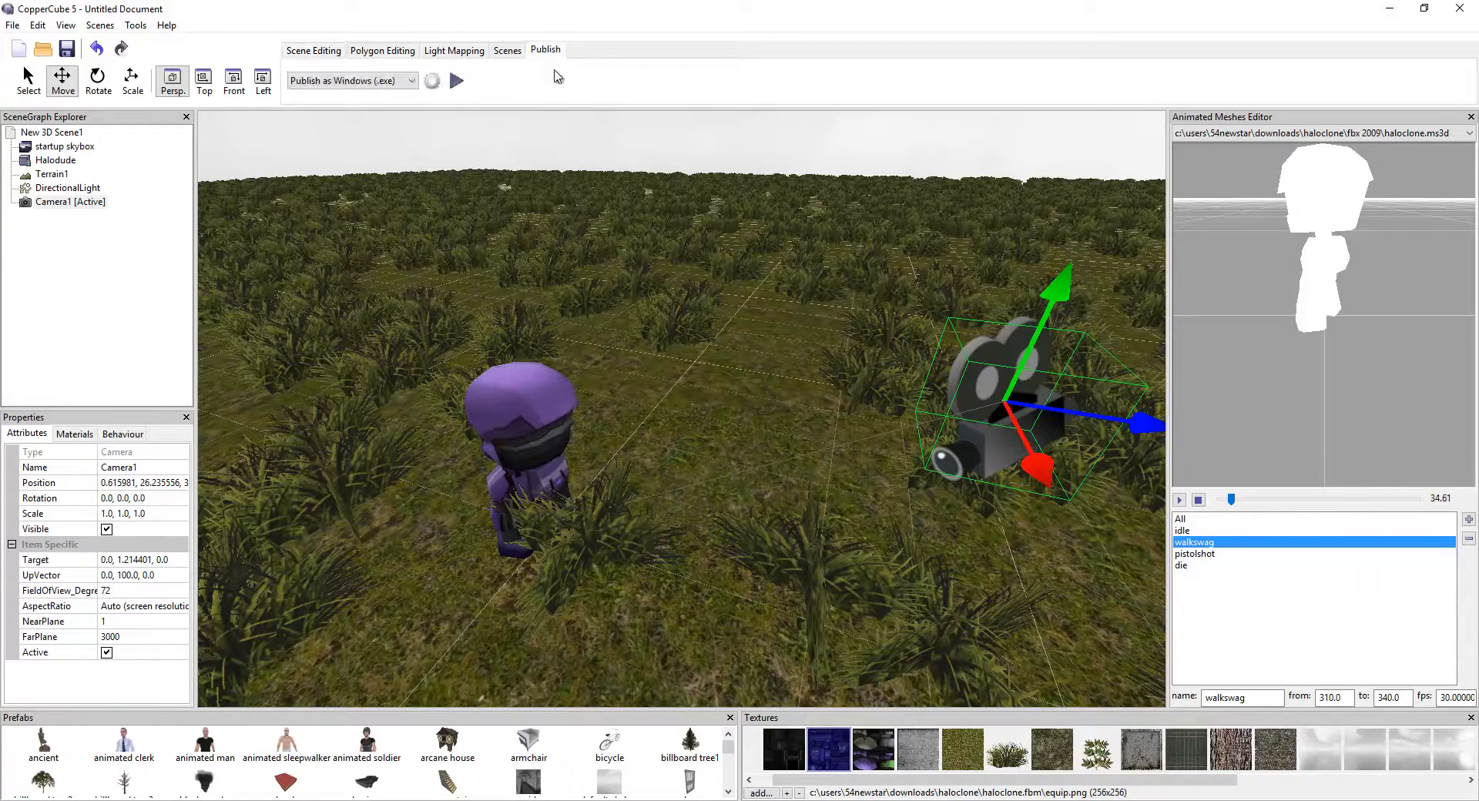
left_click(444, 80)
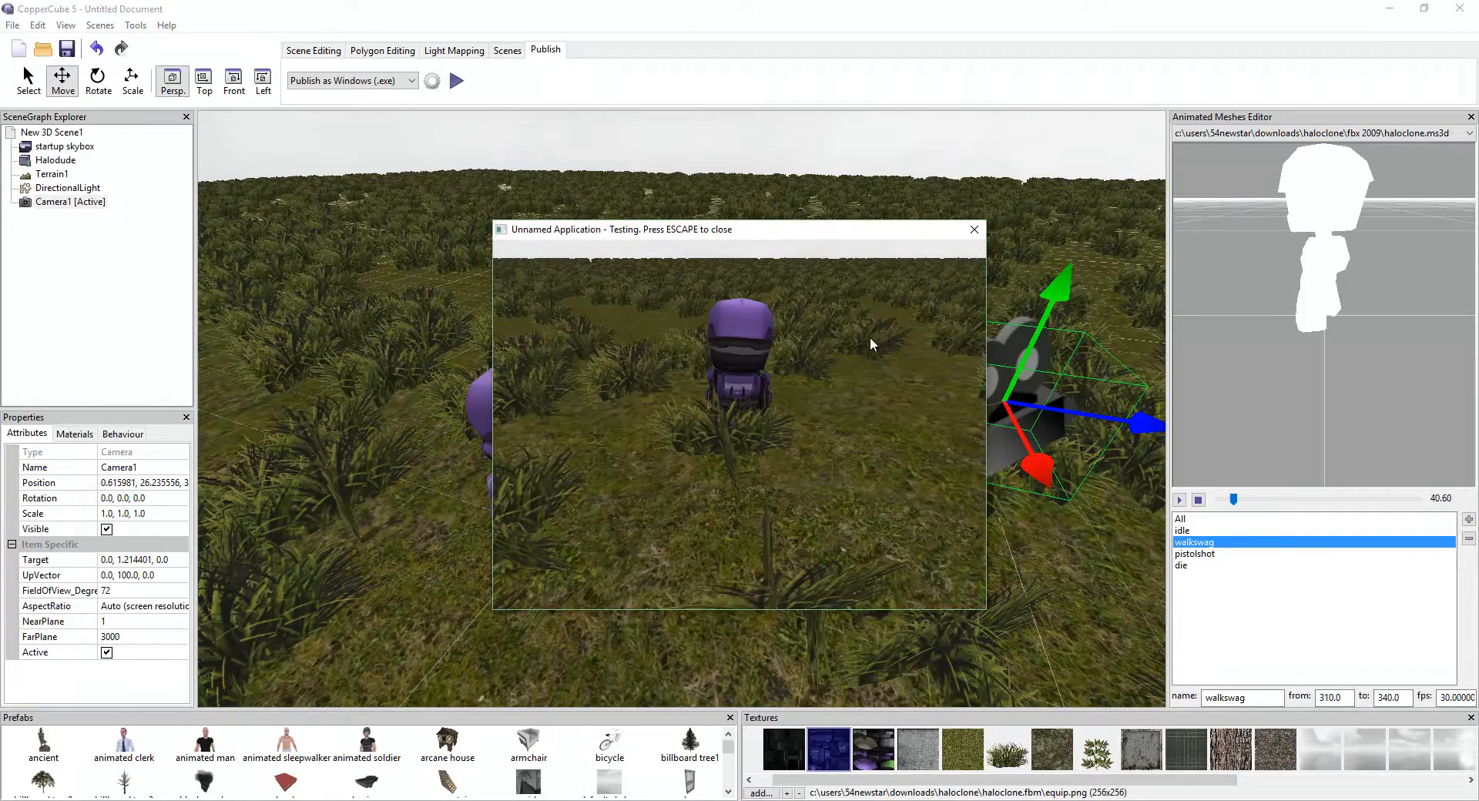
left_click(973, 231)
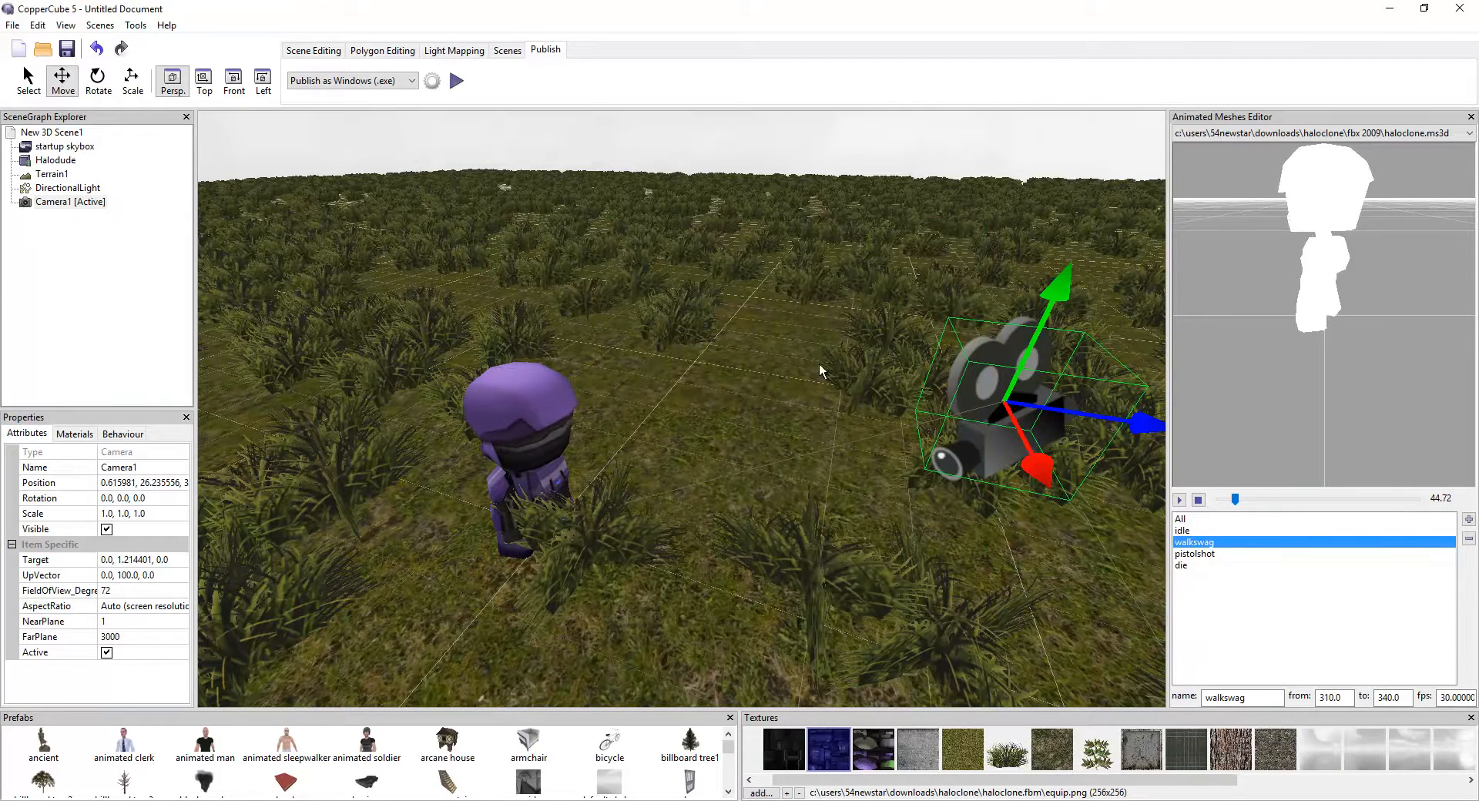
- Add the Collide when moved behaviour to Halodude
left_click(508, 399)
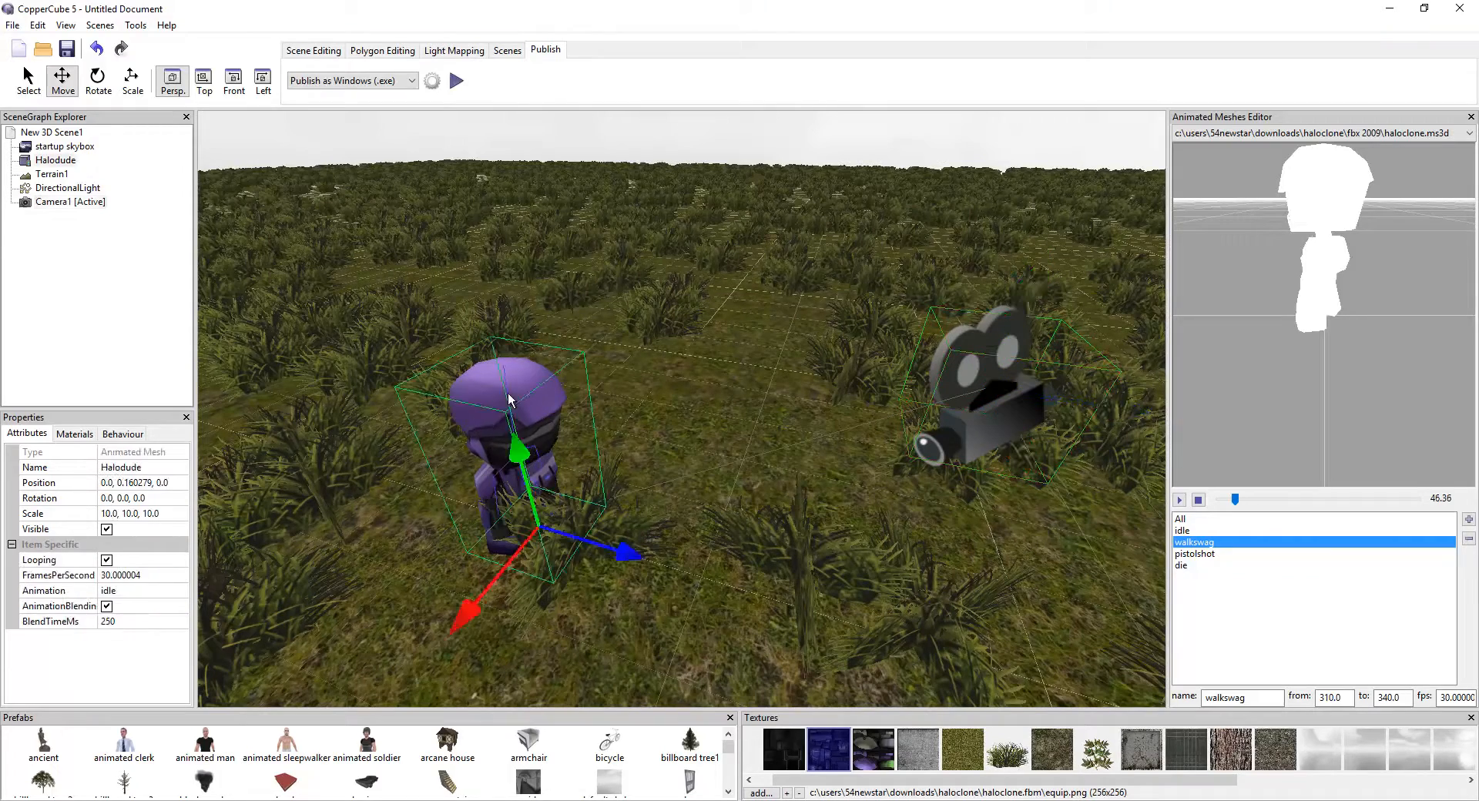
left_click(125, 435)
left_click(11, 456)
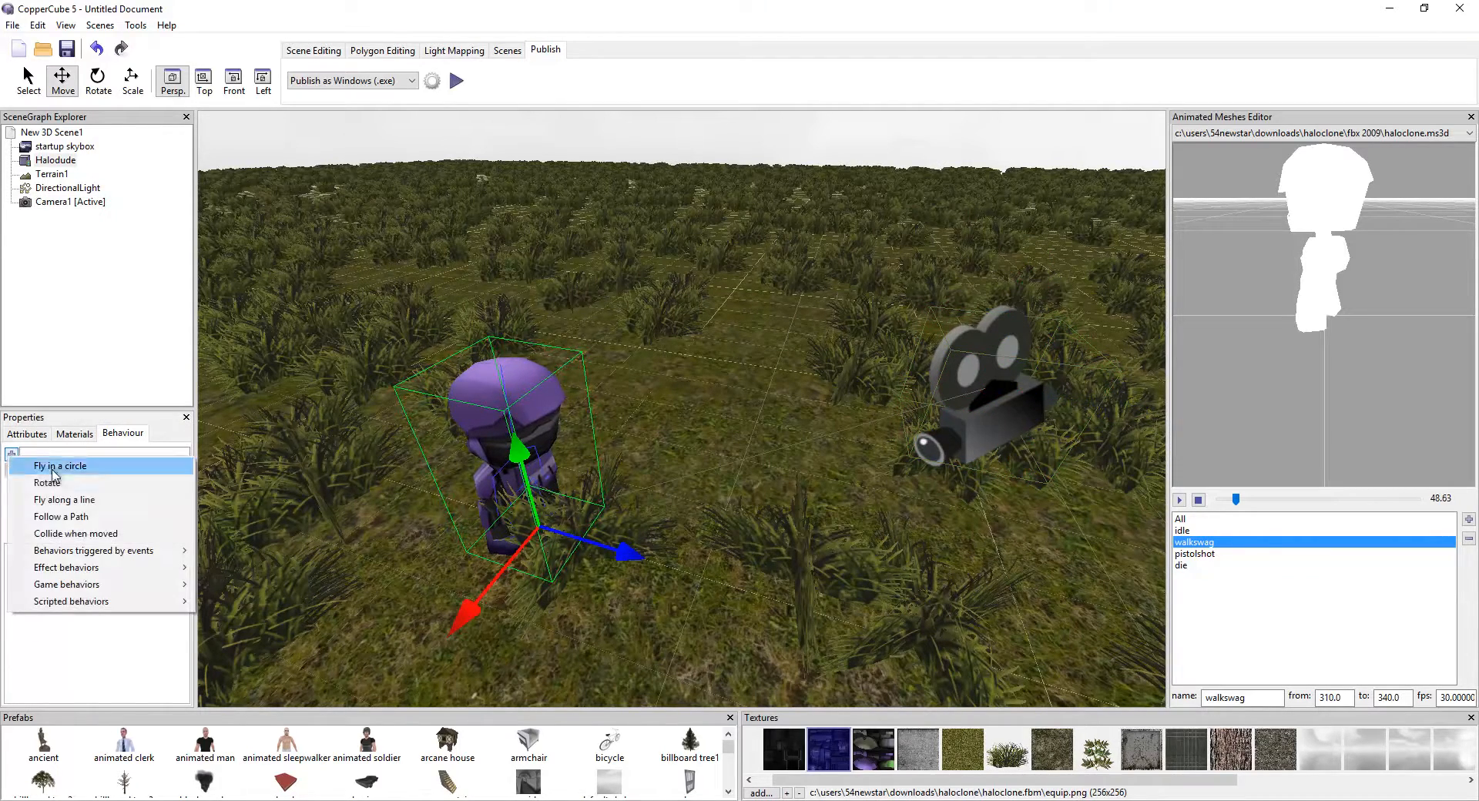
left_click(113, 535)
- Set the RelativePosition of Halodude's collision behaviour to 0.0, -3.0, 0.0
scroll(738, 297, "up", 5)
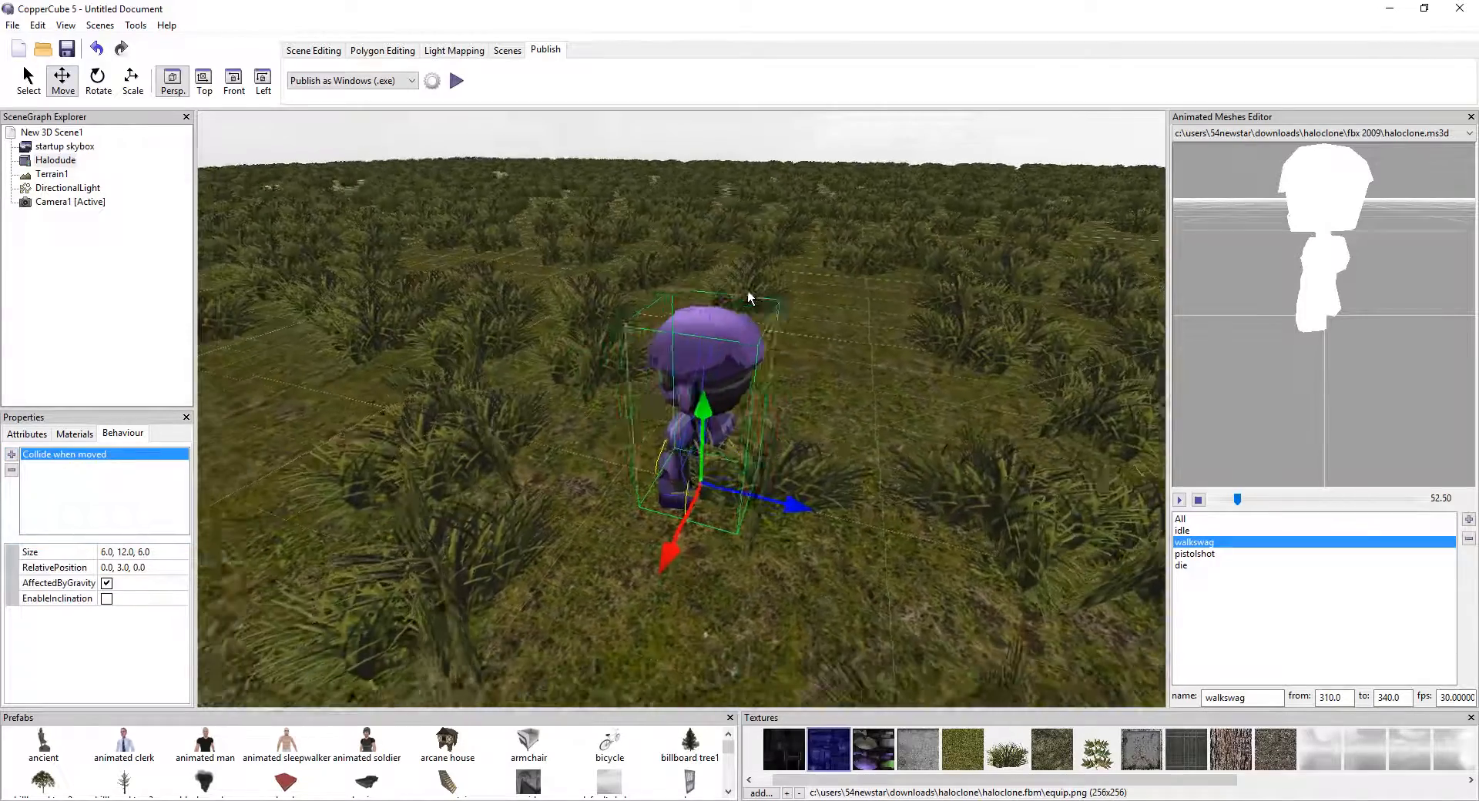
scroll(748, 296, "up", 2)
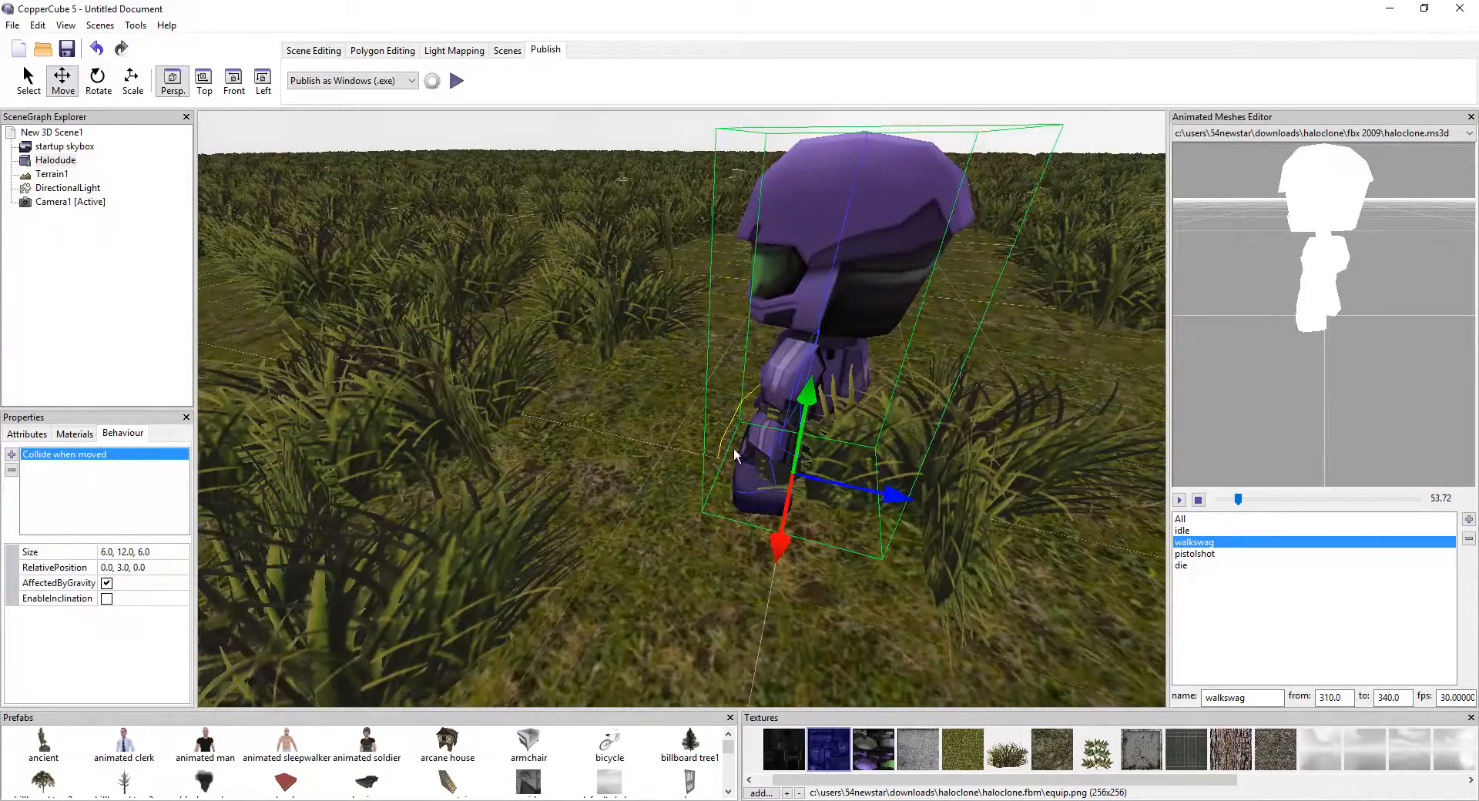
left_click(117, 568)
left_click(117, 568)
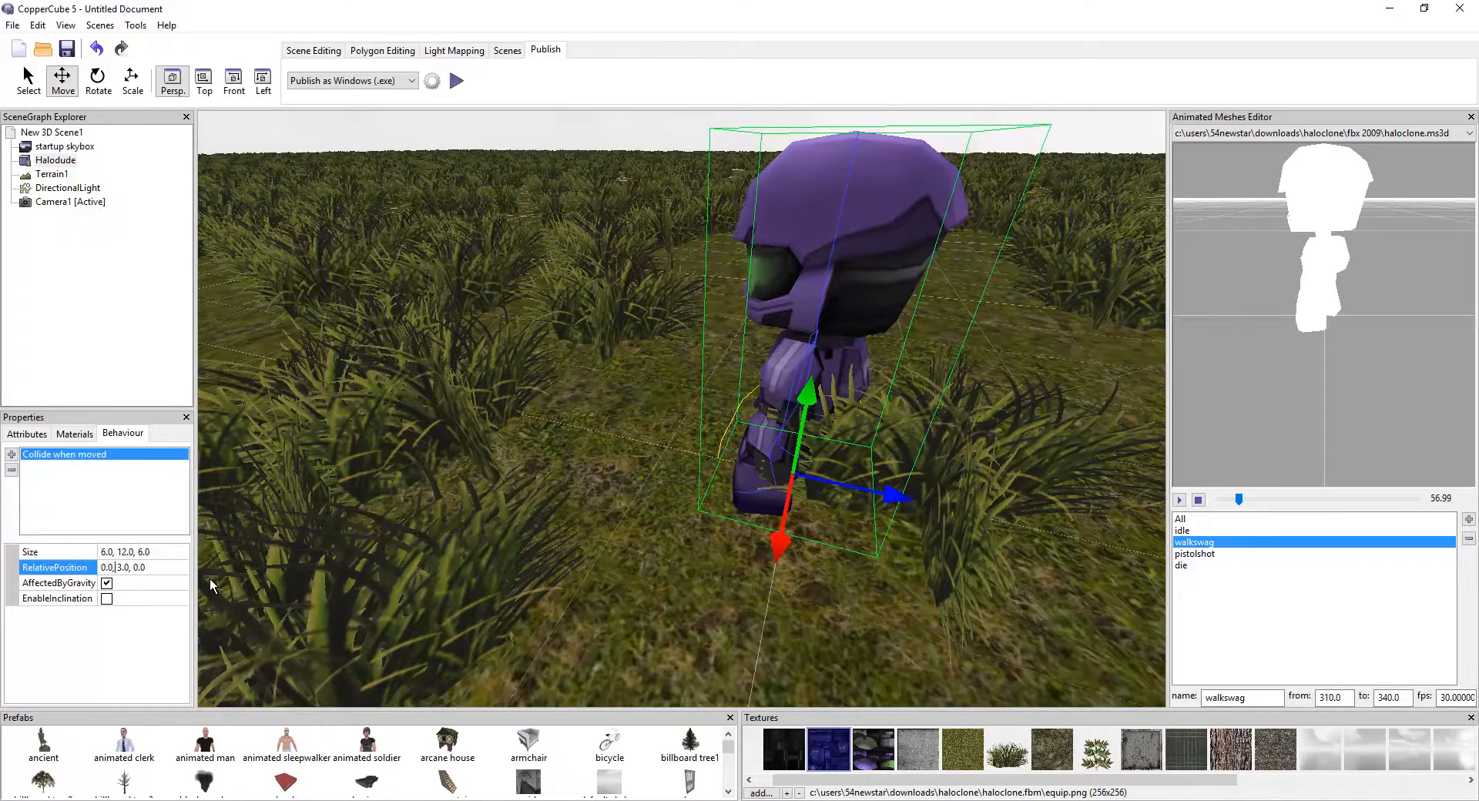
type("-")
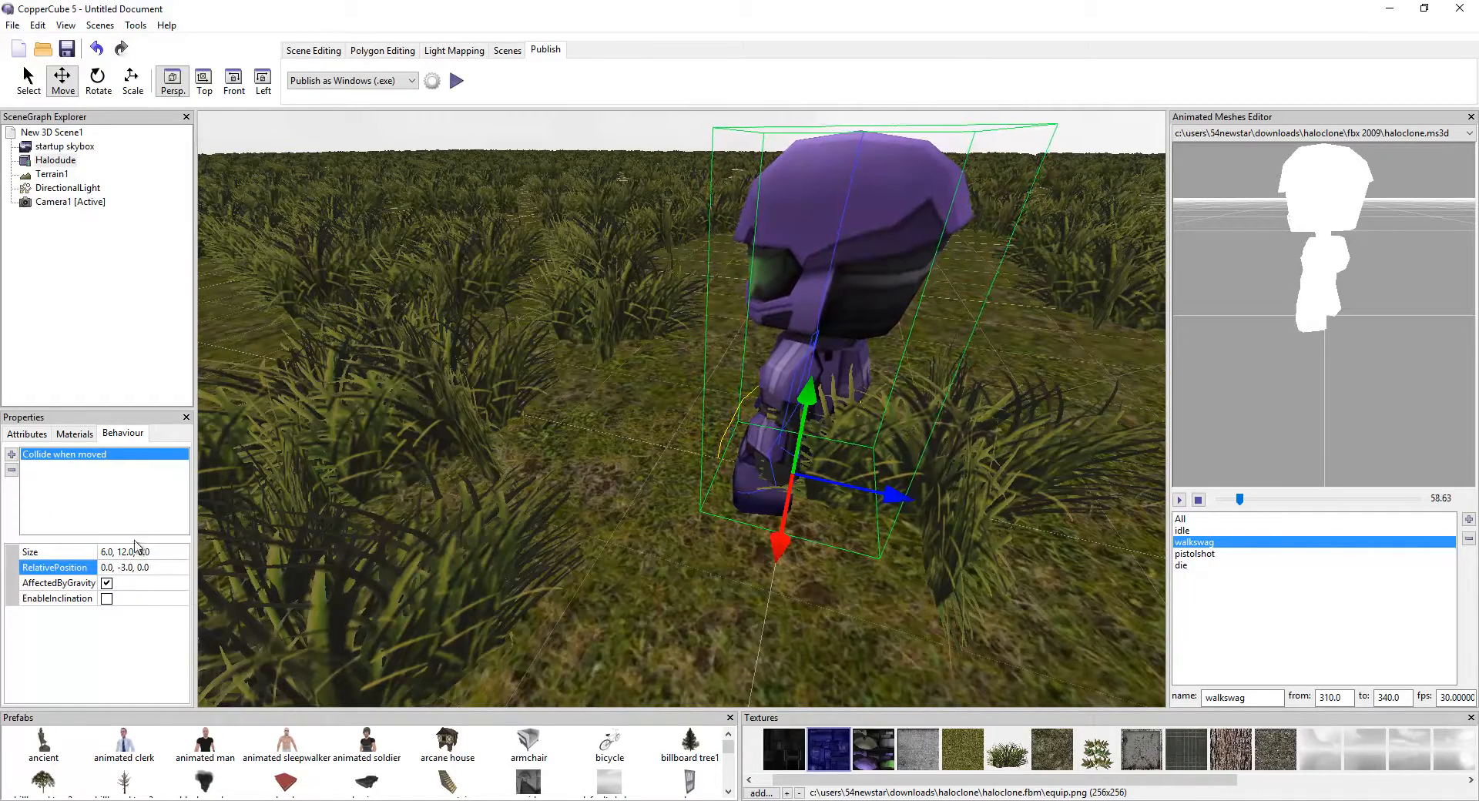
- Set the RelativePosition of Halodude's collision behaviour to 0.0, -12.0, 0.0 and check the collision ellipsoid around the feet
key("Return")
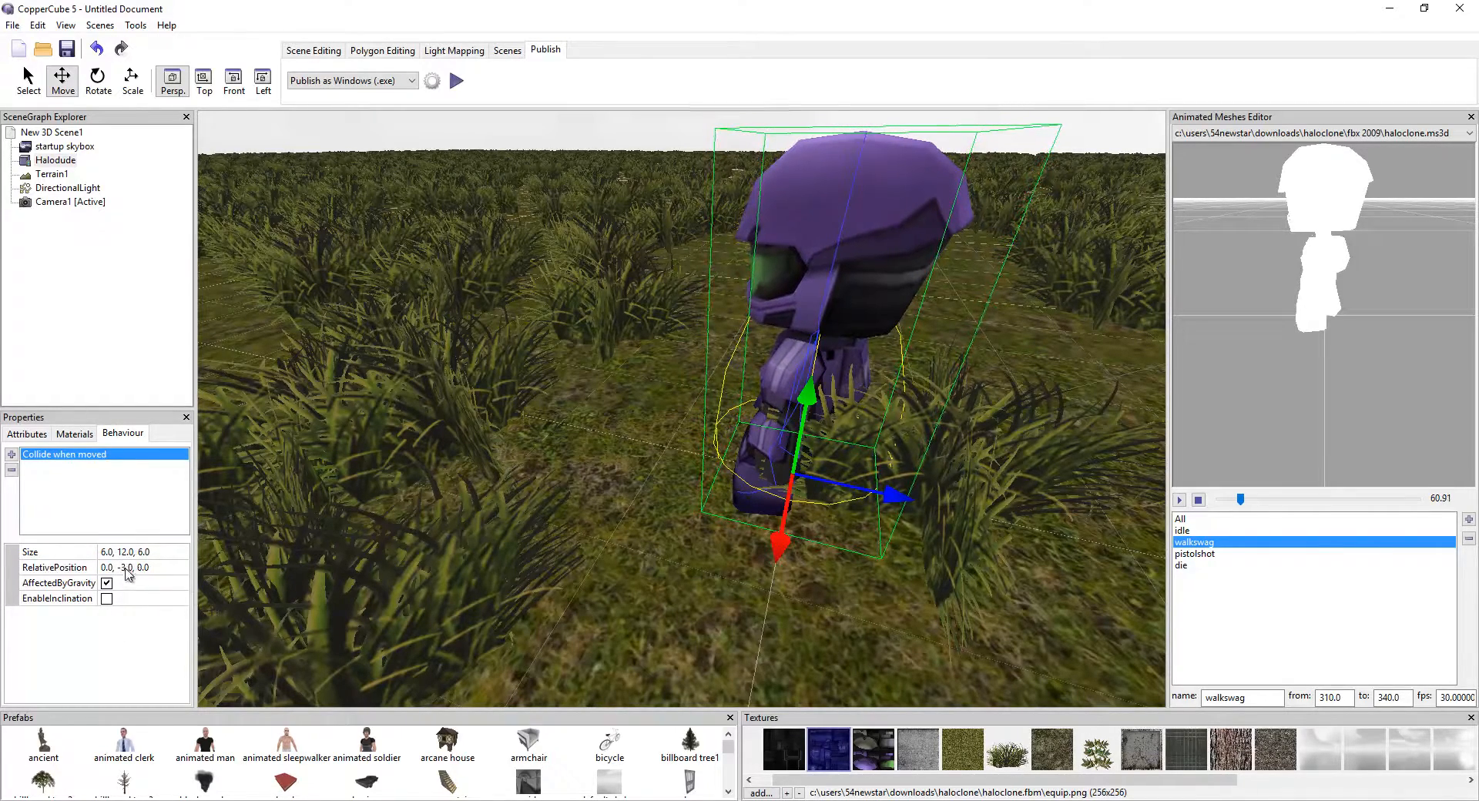
left_click(126, 569)
left_click(125, 568)
key("BackSpace")
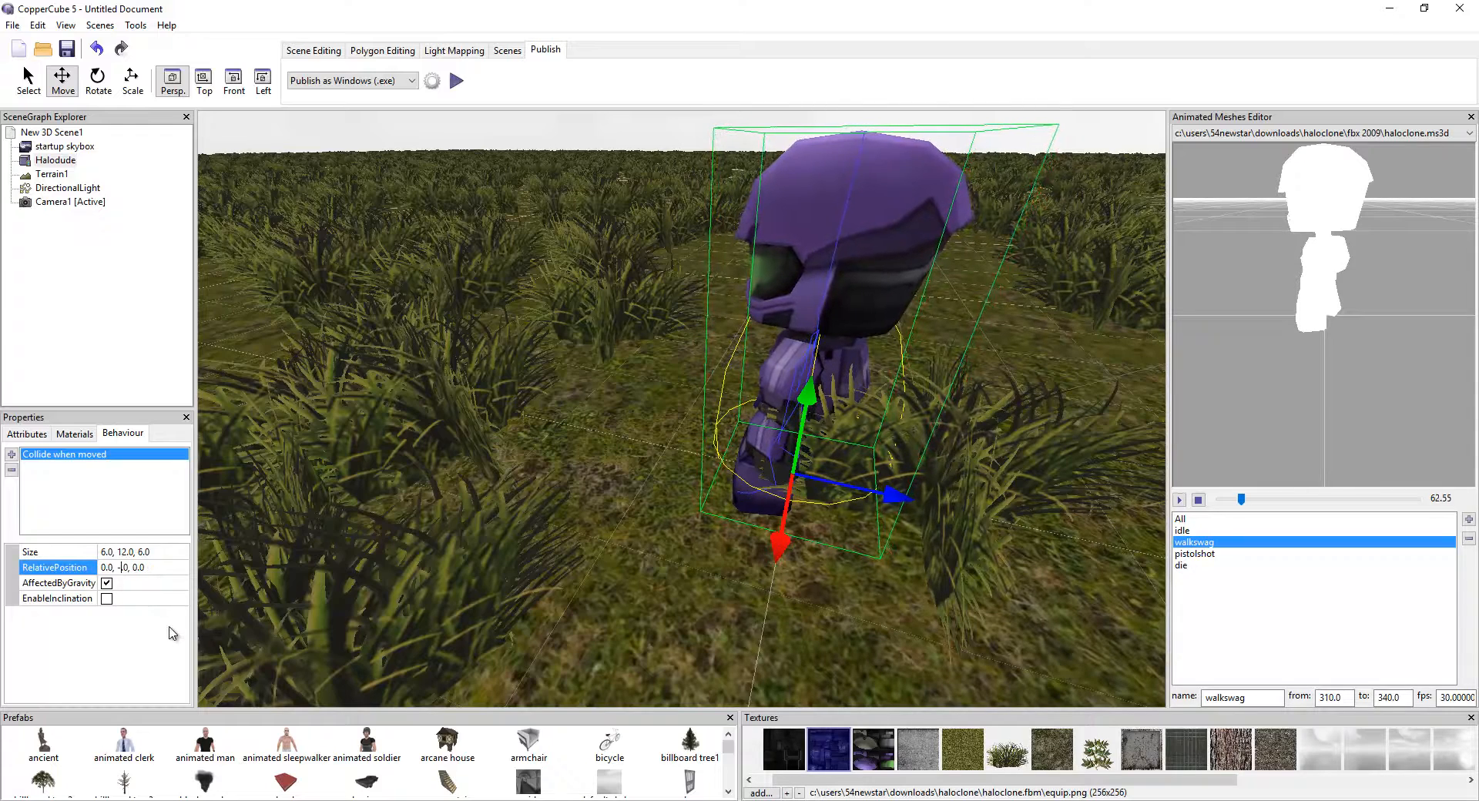
type("8")
key("Return")
left_click(126, 568)
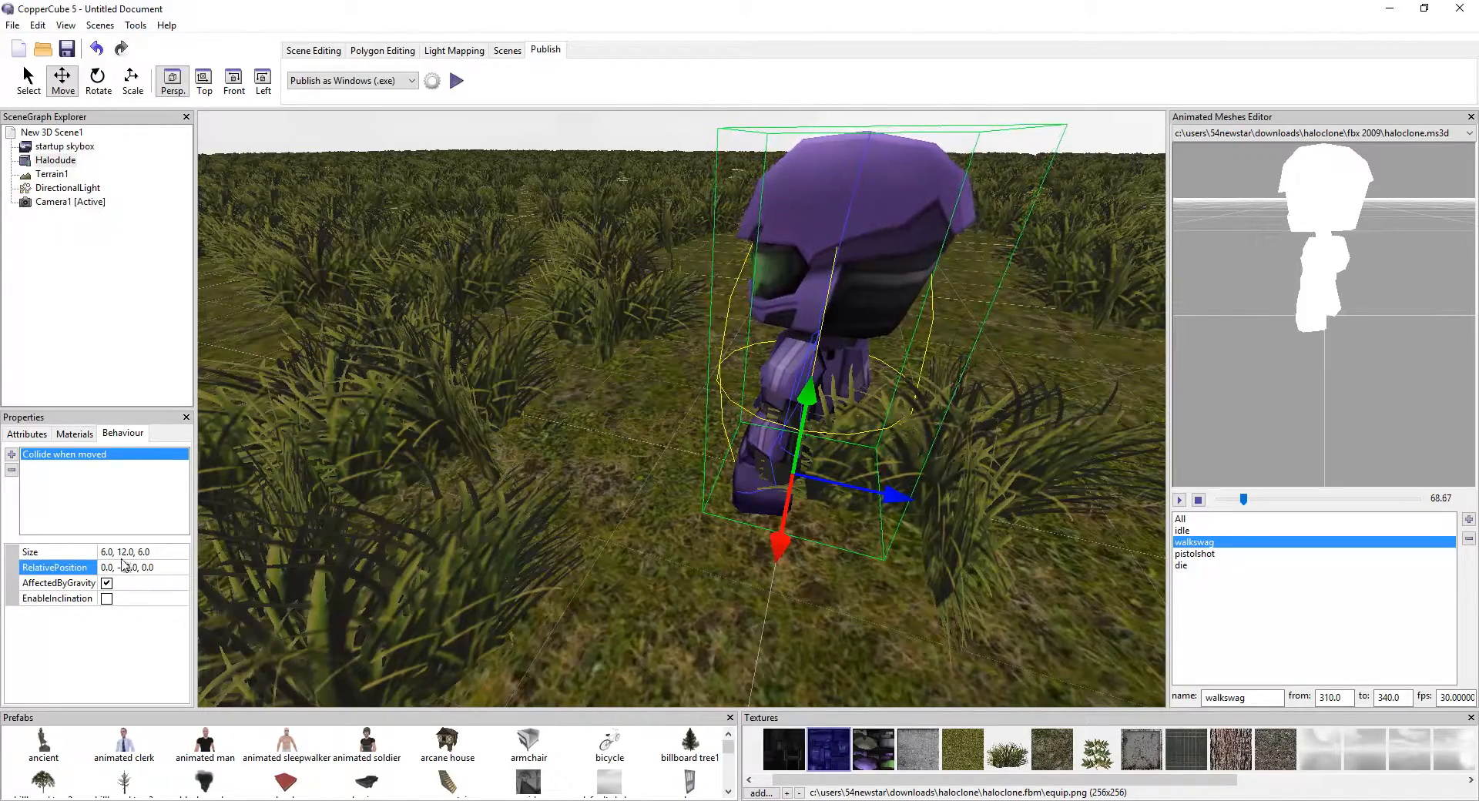
key("Return")
left_click_drag(363, 466, 654, 423)
scroll(612, 428, "up", 2)
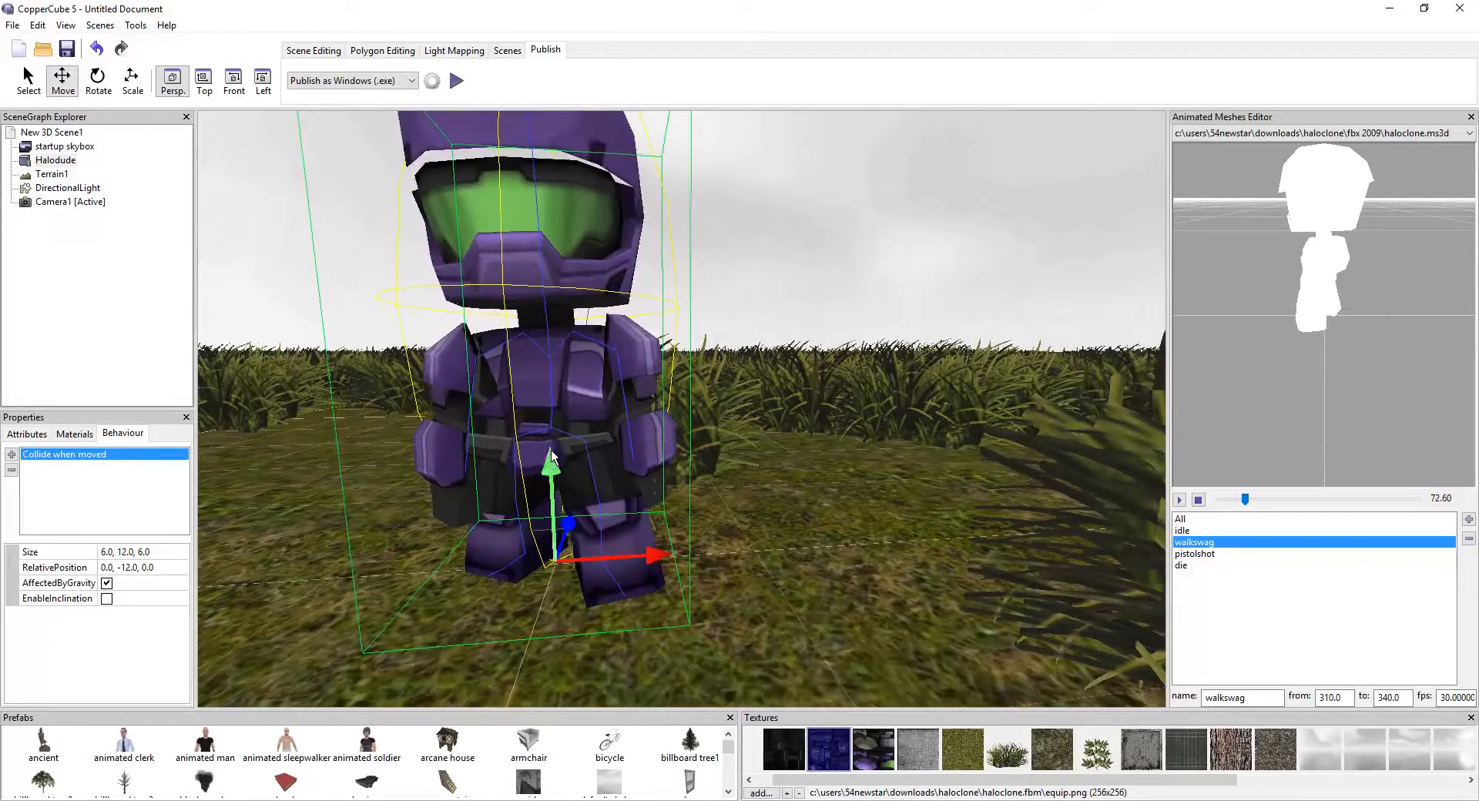
mouse_move(556, 471)
left_mouse_down()
mouse_move(556, 439)
mouse_move(566, 462)
left_mouse_up()
scroll(566, 462, "up", 4)
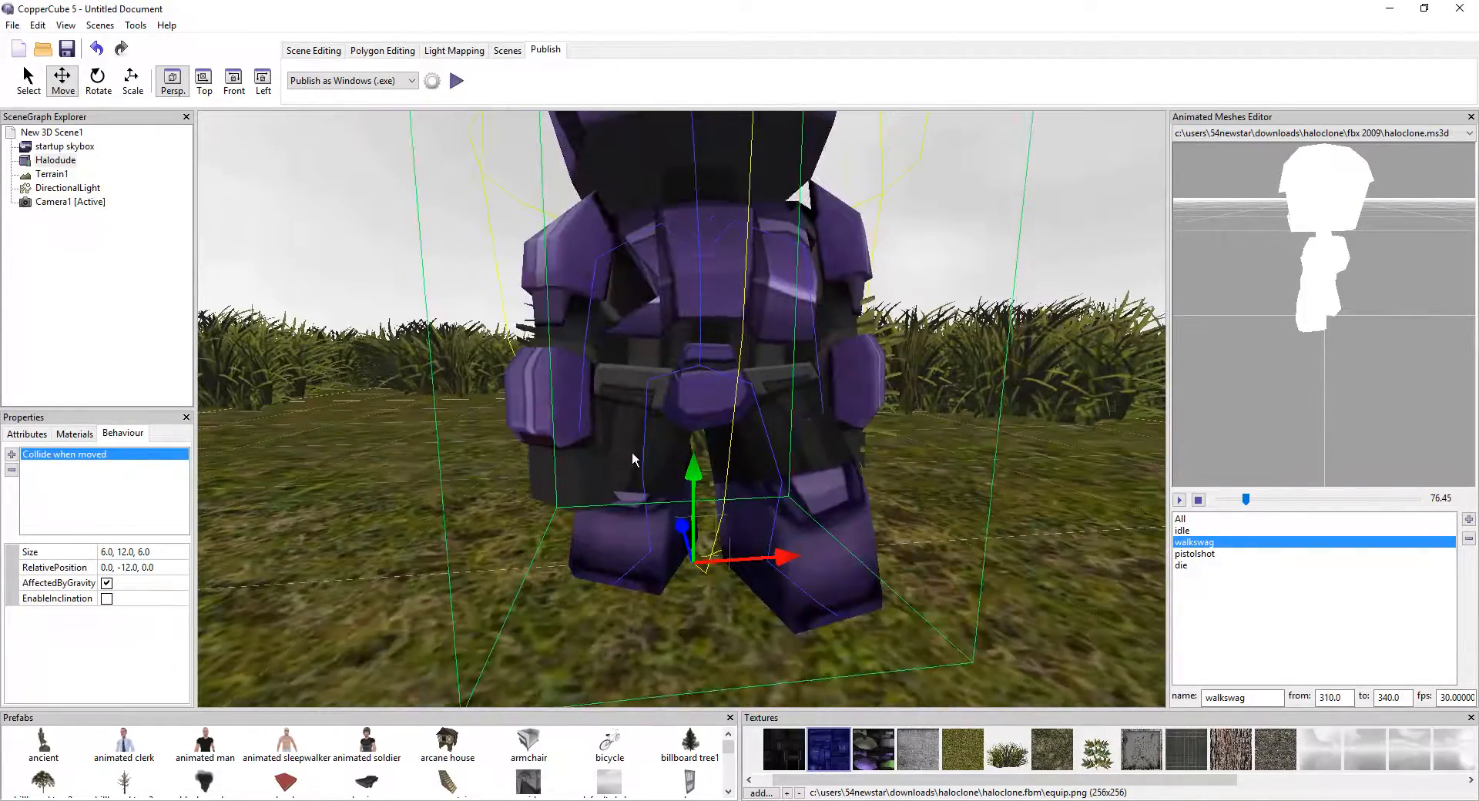
- Set the Size of Halodude's collision ellipsoid to 12.0, 12.0, 12.0 and check it around the whole body
left_click(145, 568)
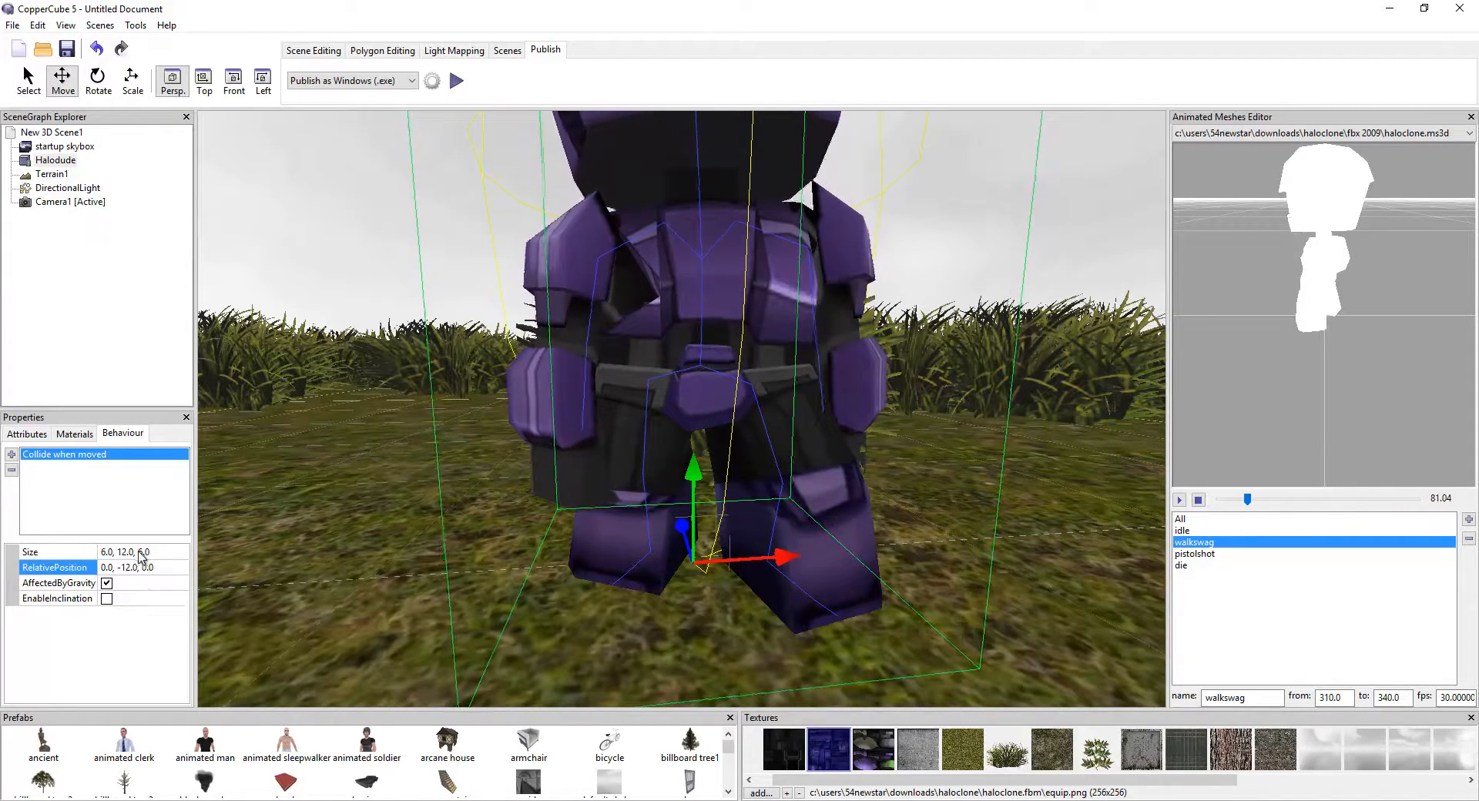
left_click(144, 552)
left_click(143, 552)
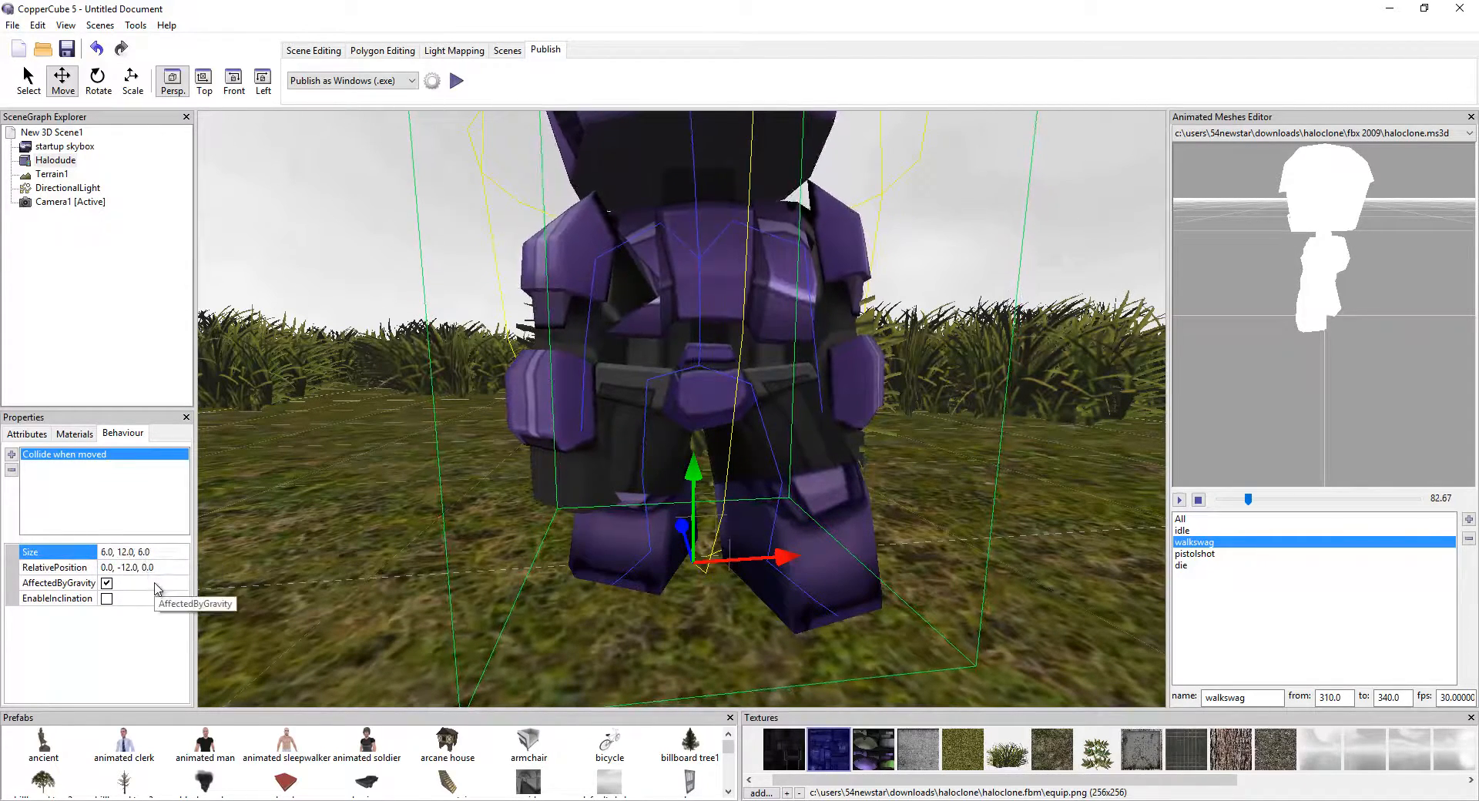
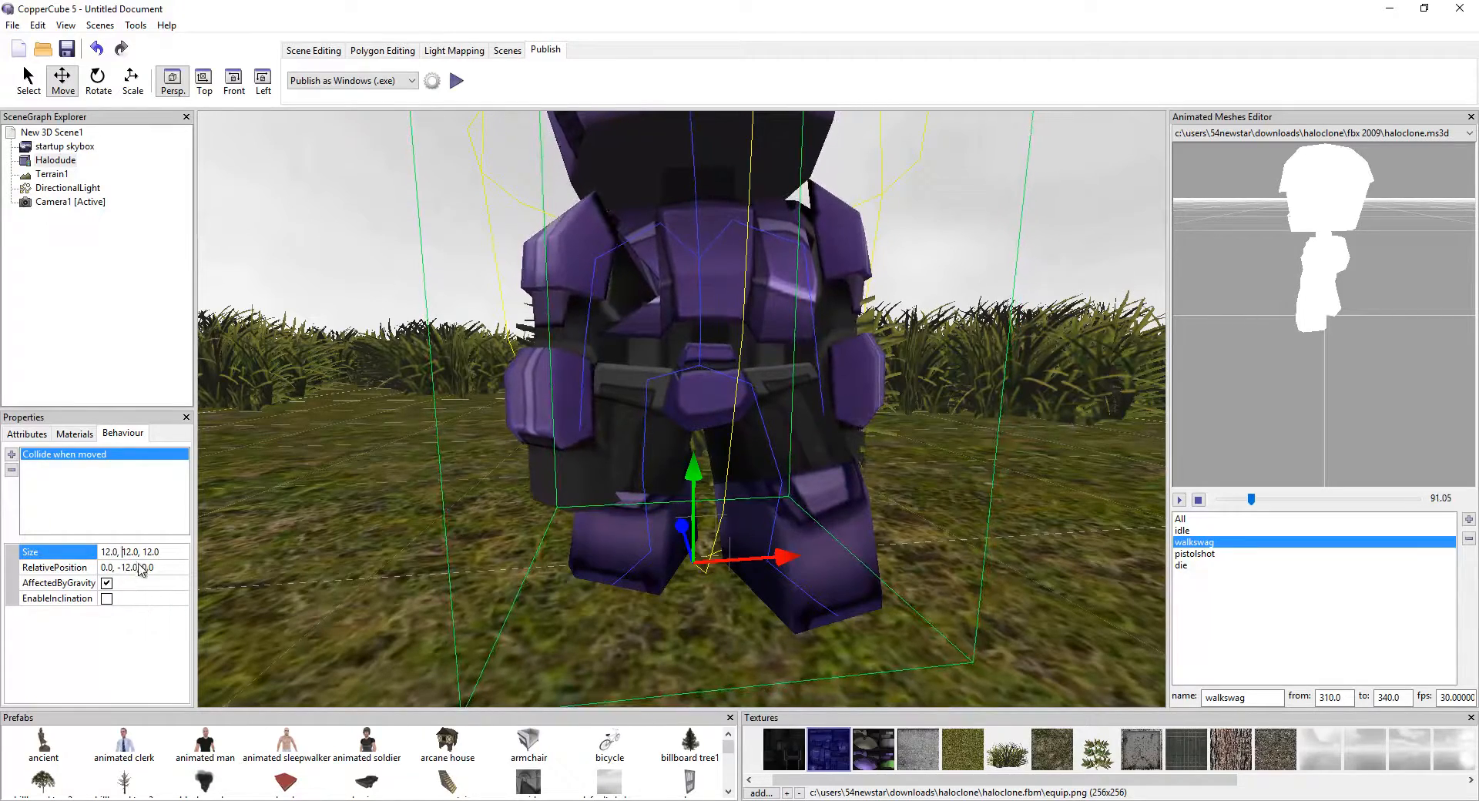
left_click(150, 570)
scroll(485, 373, "down", 5)
middle_click_drag(485, 372, 471, 434)
scroll(470, 434, "up", 2)
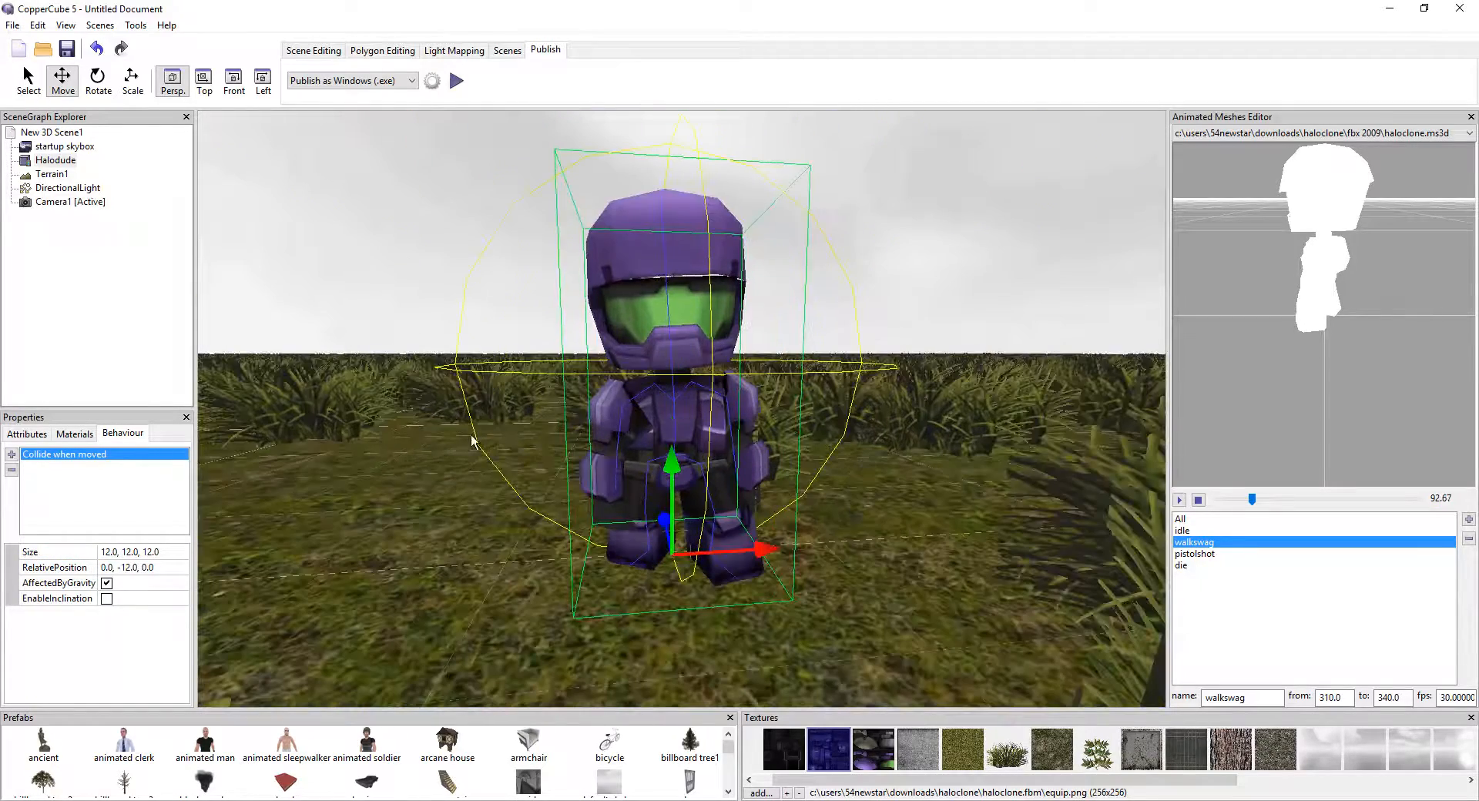
- Set the Size of Halodude's collision ellipsoid to 8.0, 12.0, 8.0
left_click(150, 552)
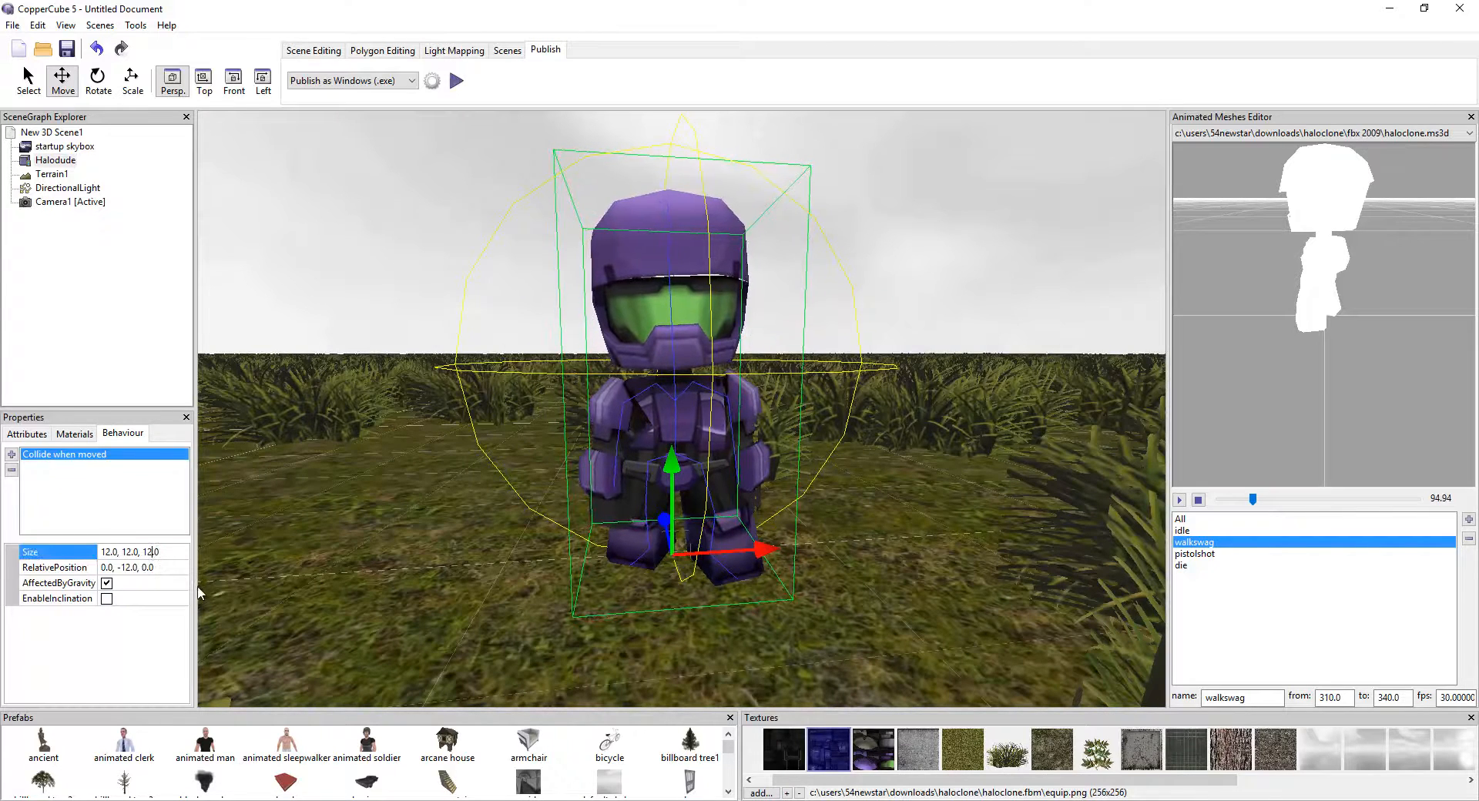
key("BackSpace")
type("8")
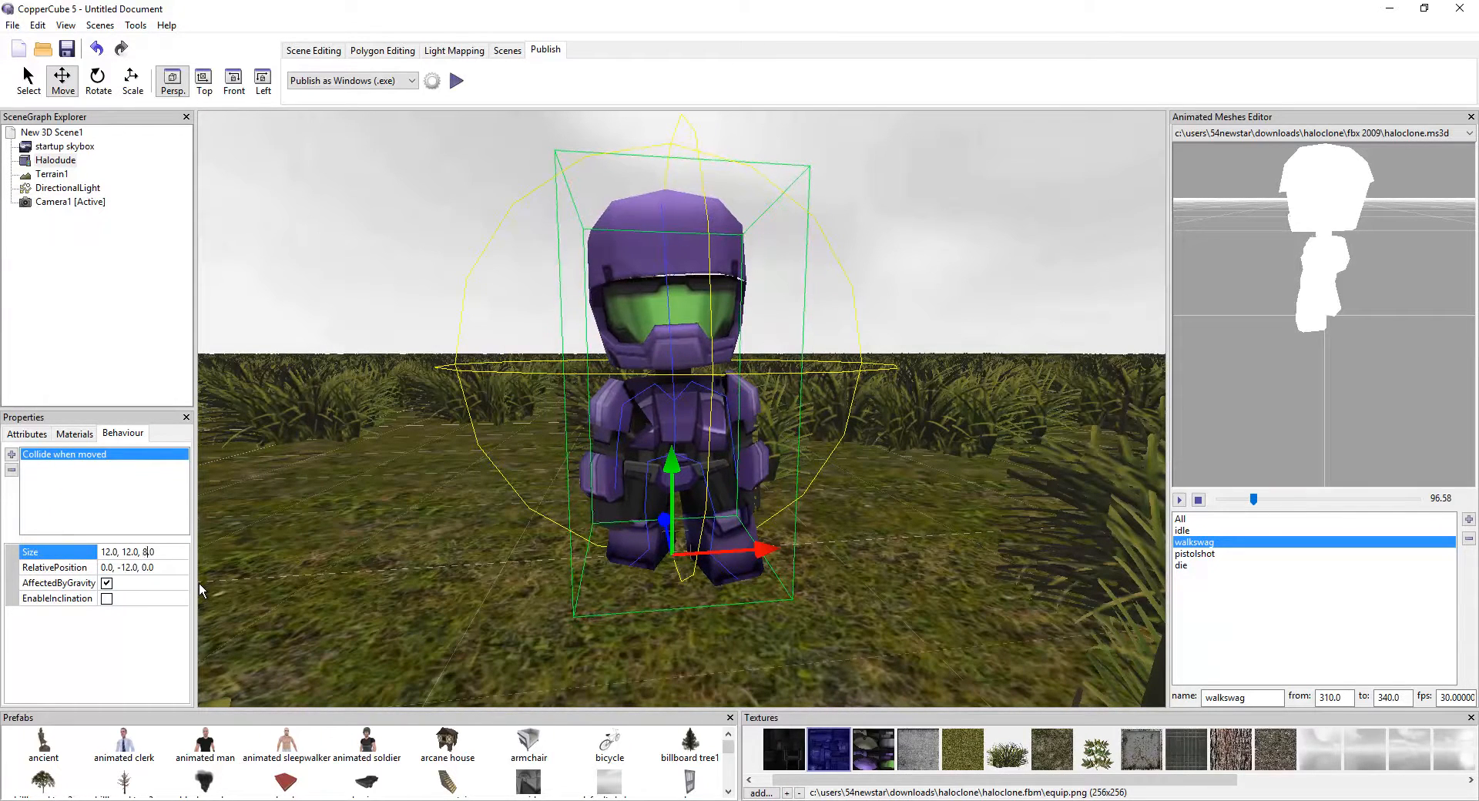
key("Left")
key("Left")
key("Left")
key("Left")
key("Left")
key("Left")
key("Left")
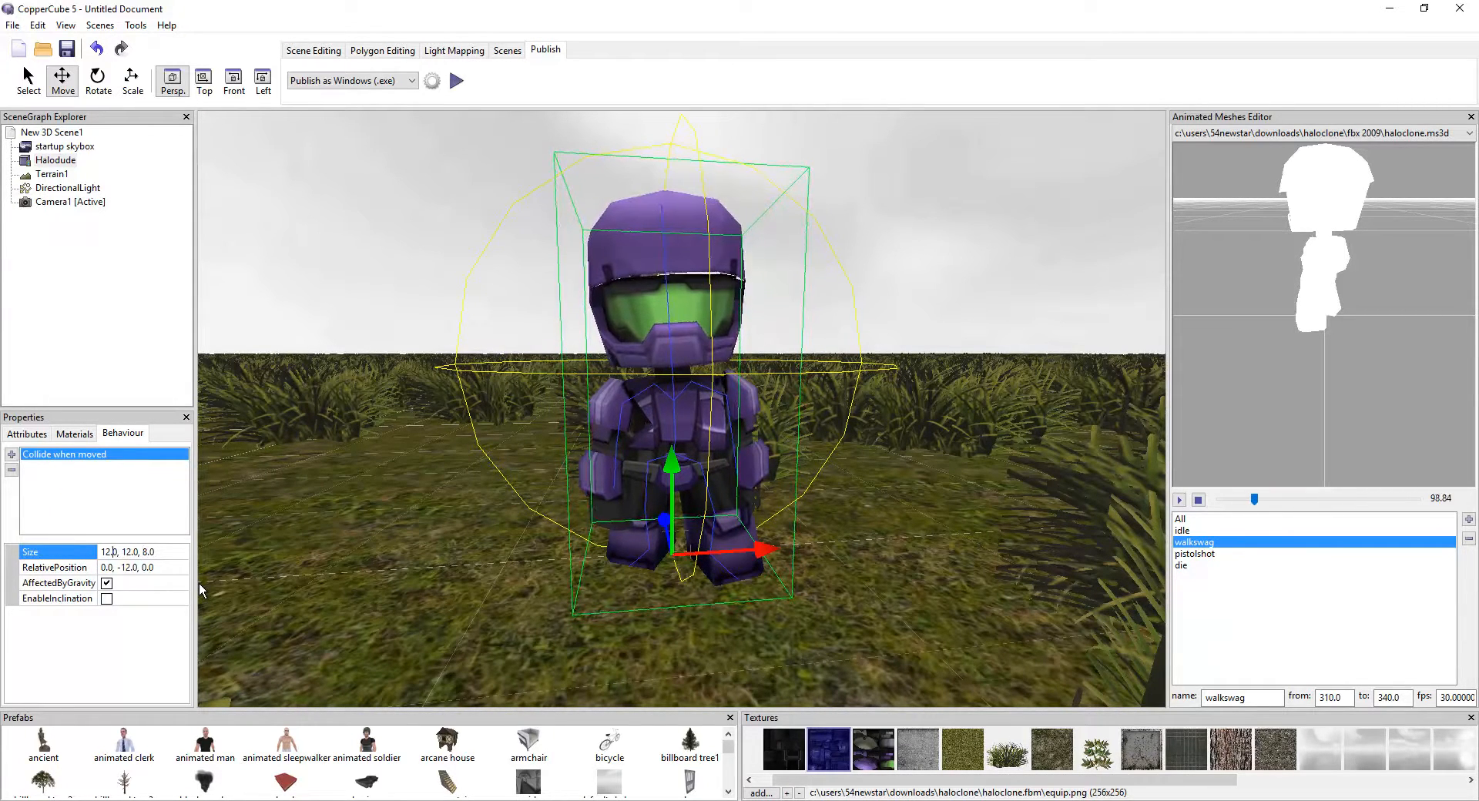
key("Left")
key("Left")
key("Left")
key("Left")
key("Left")
key("Left")
key("Delete")
key("Delete")
key("Delete")
type("8")
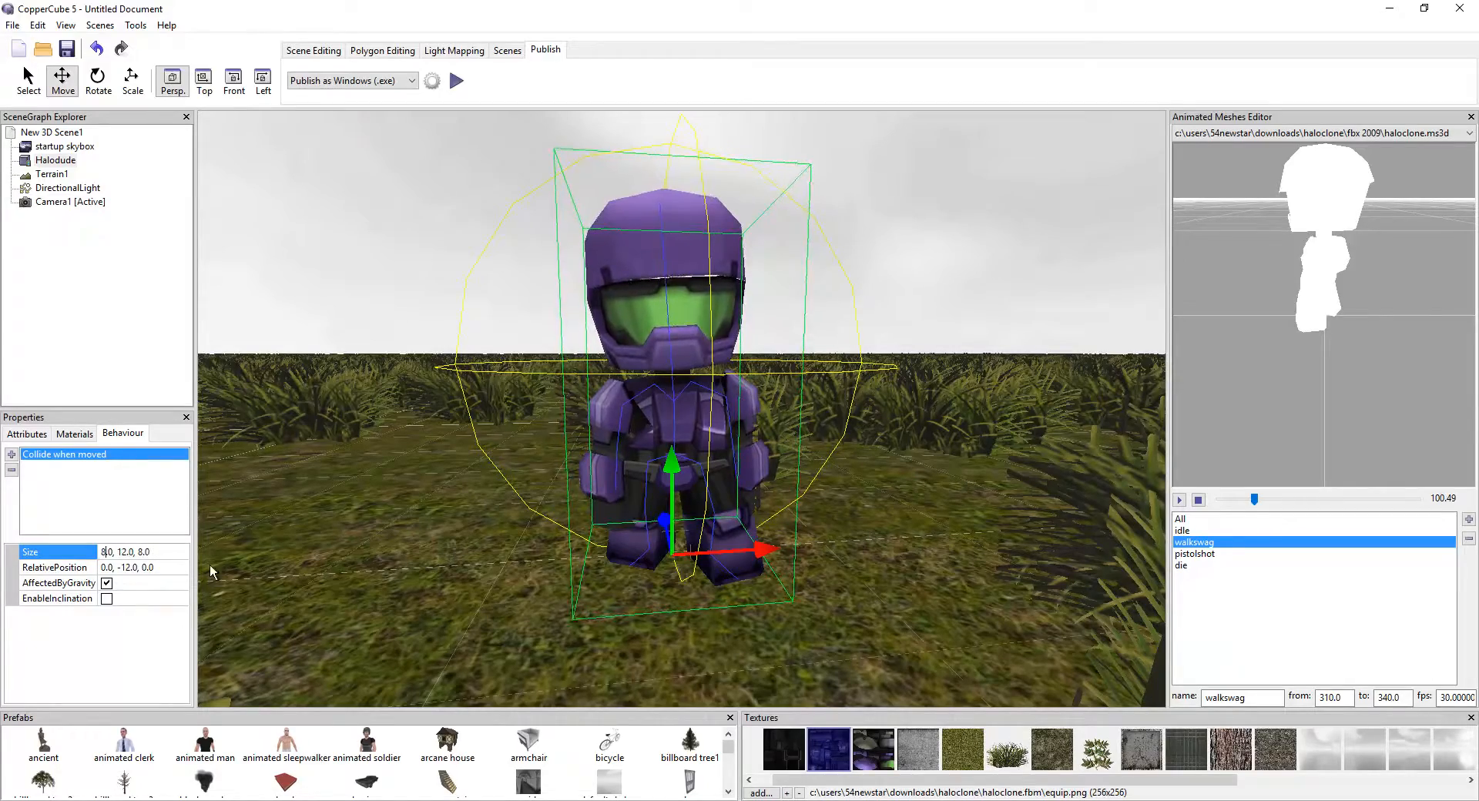
key("Return")
left_click_drag(592, 445, 563, 466)
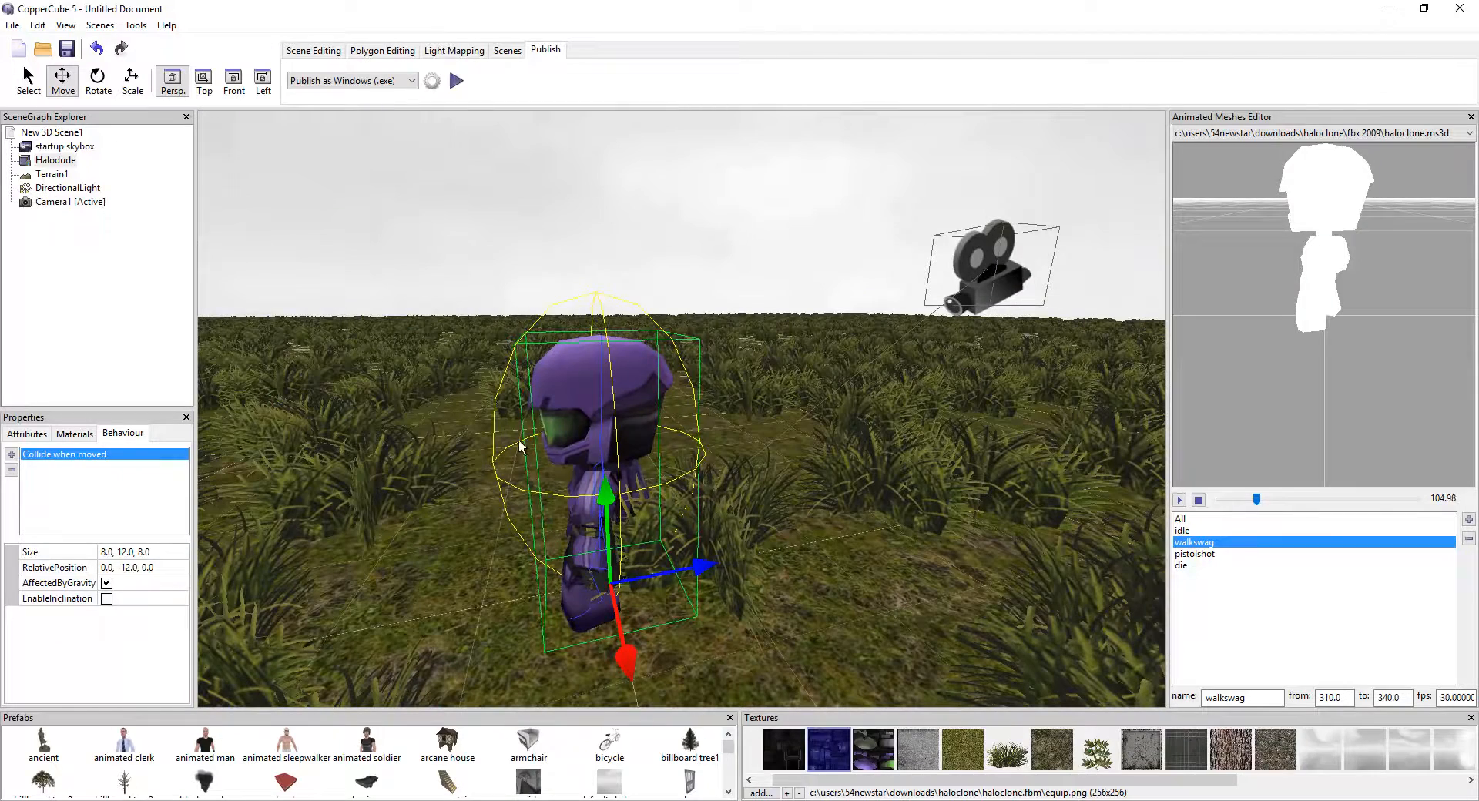
- Add the game behaviour Object or Person controlled by keyboard to Halodude
left_click(11, 455)
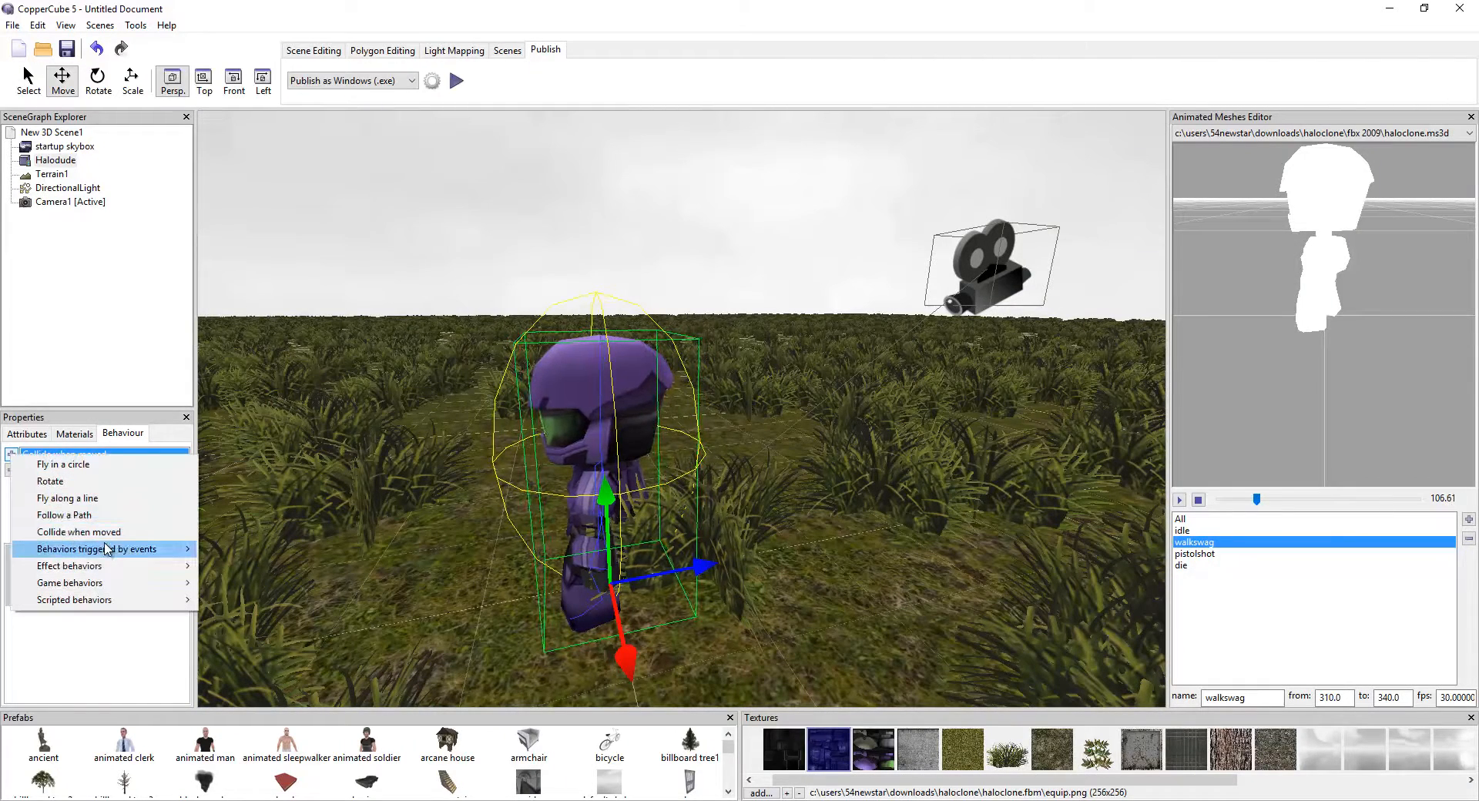
mouse_move(123, 549)
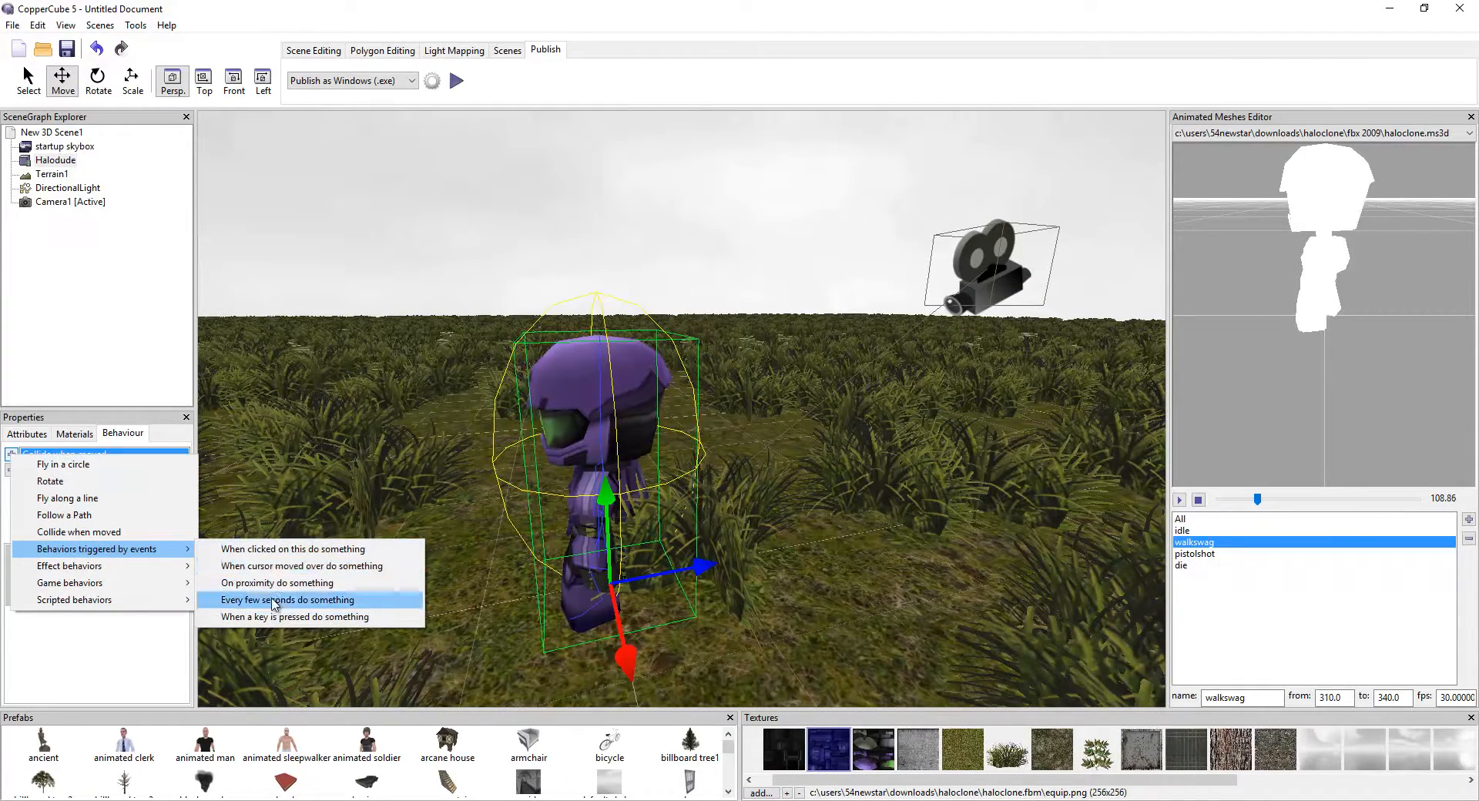
mouse_move(155, 584)
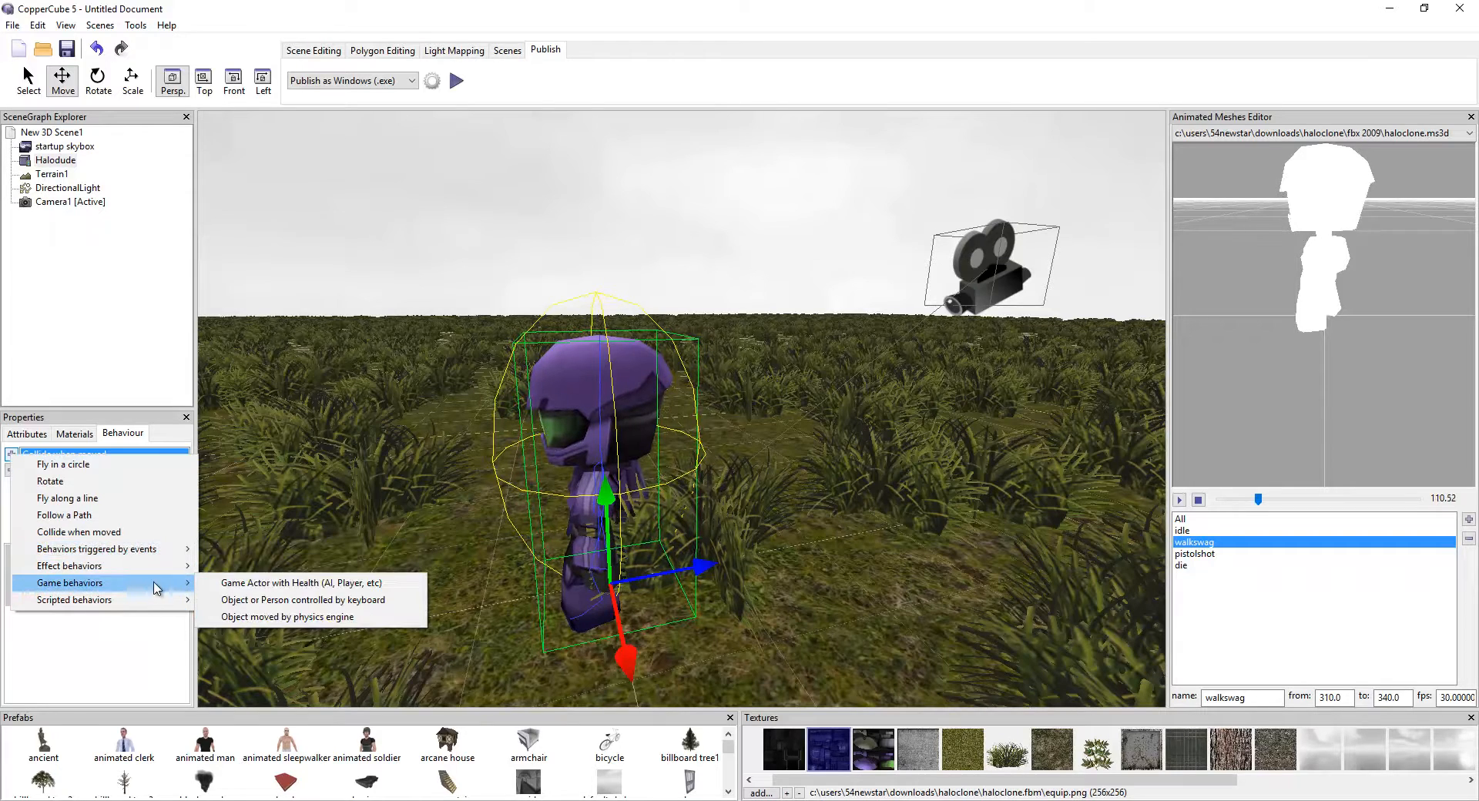
left_click(262, 604)
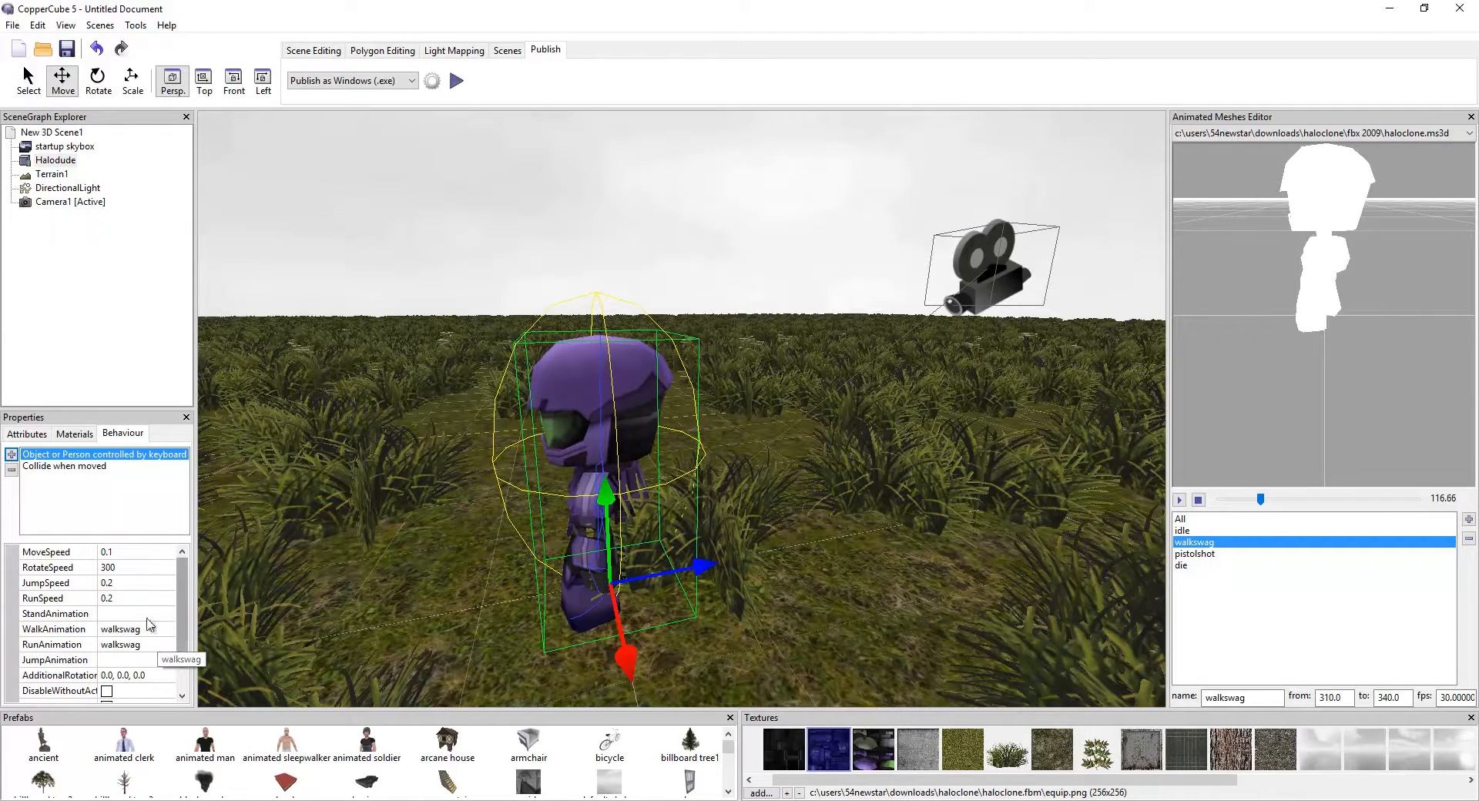
- In the keyboard control behaviour, set StandAnimation to idle and JumpSpeed to 0
scroll(185, 646, "down", 1)
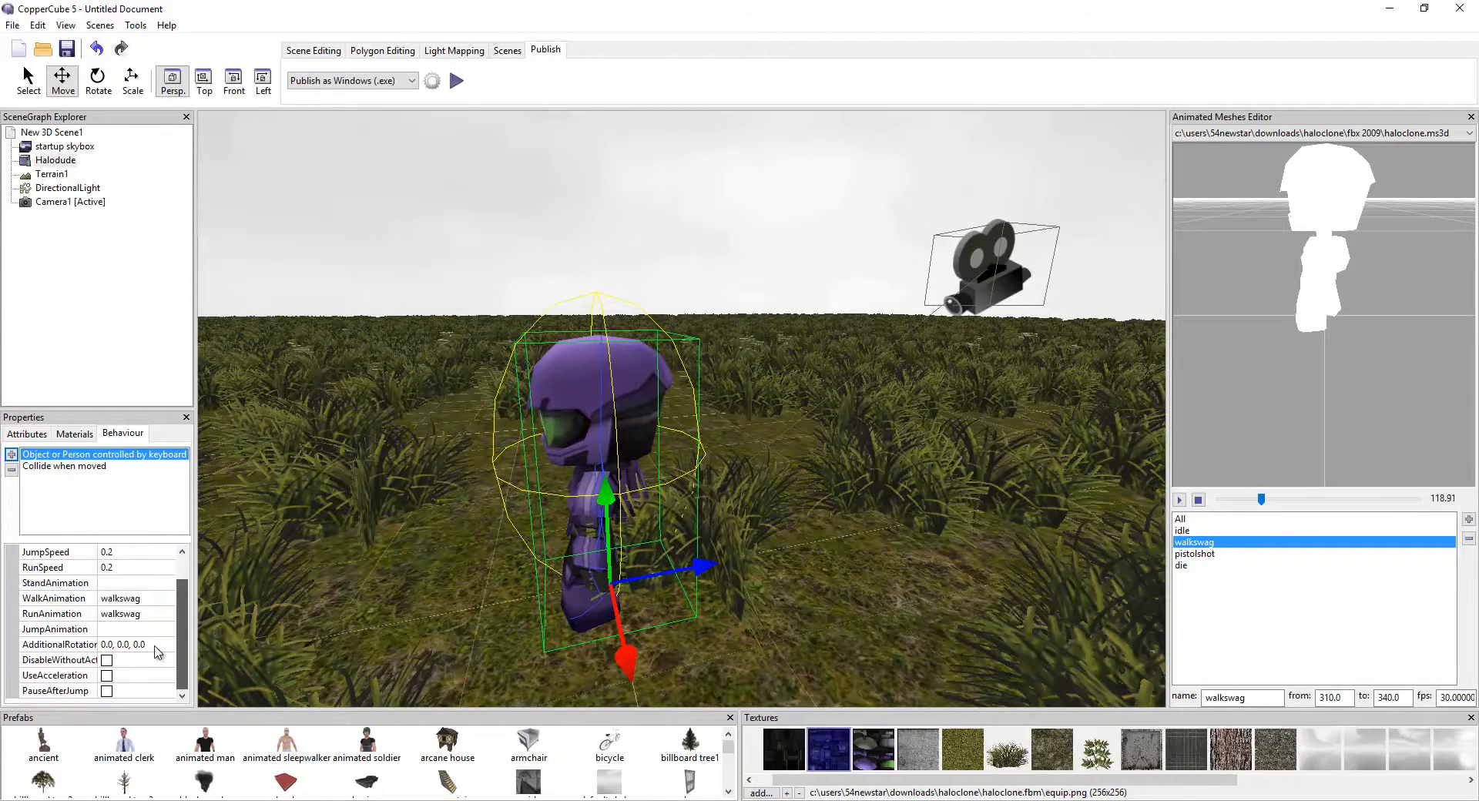
left_click(153, 630)
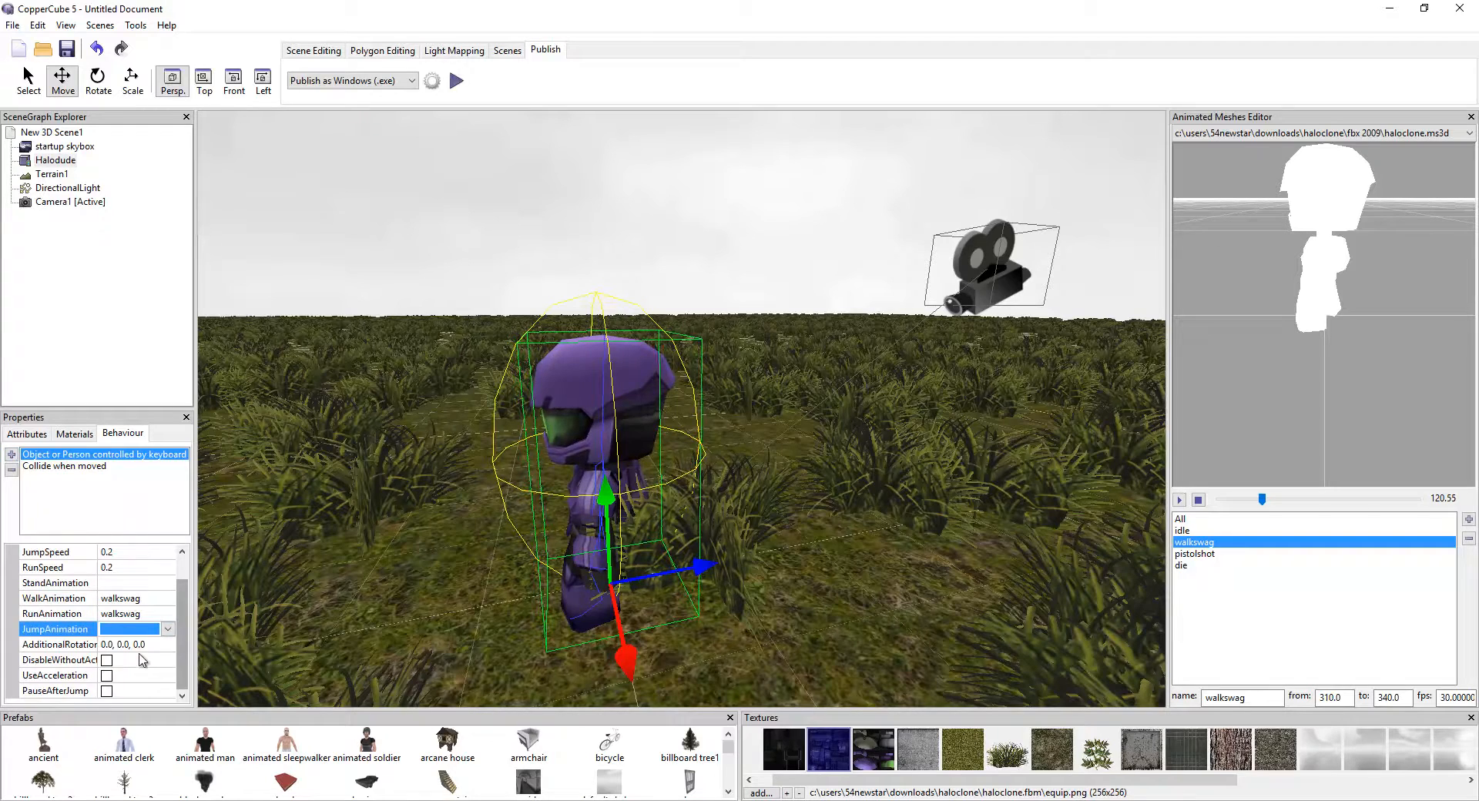
left_click(155, 585)
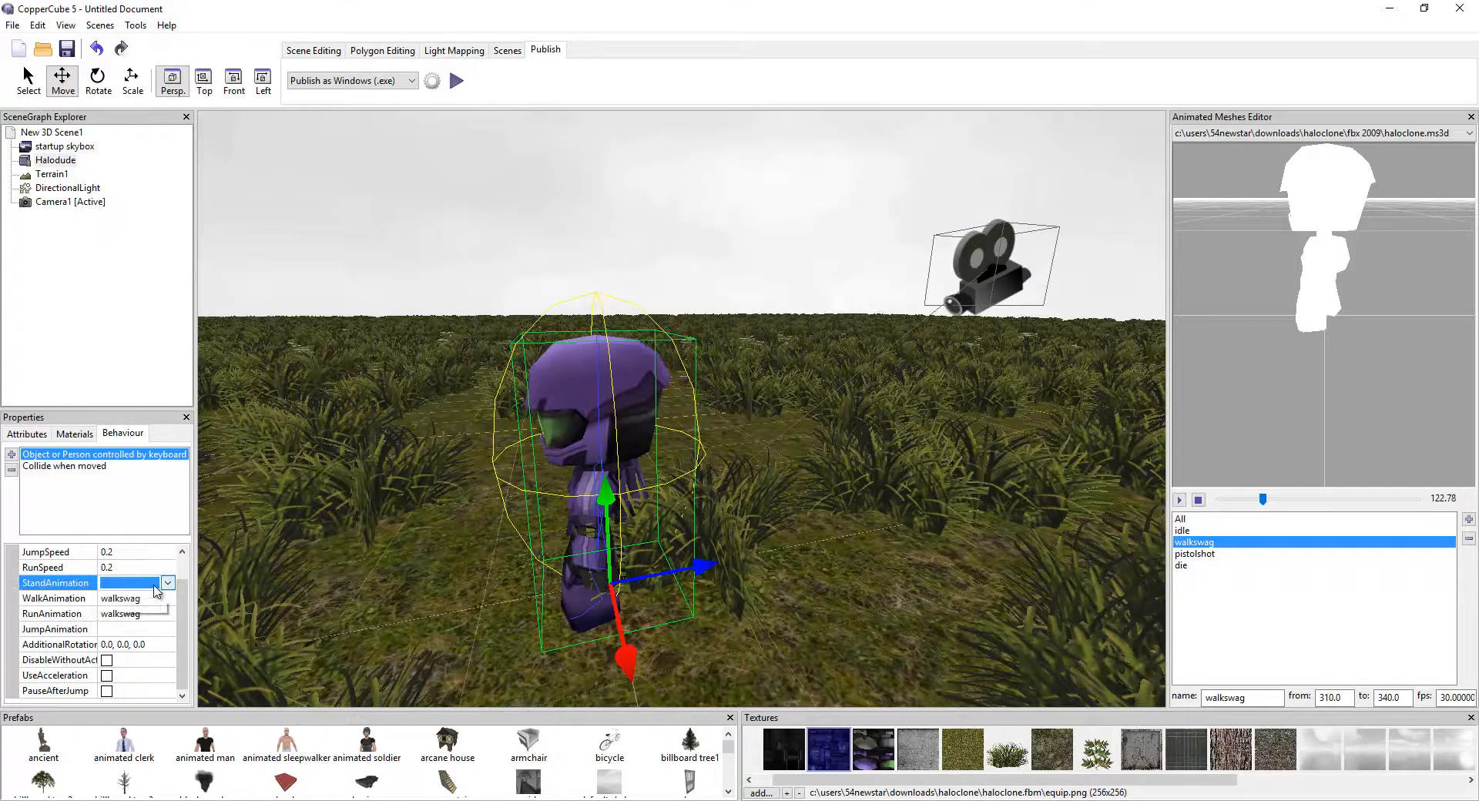
left_click(167, 583)
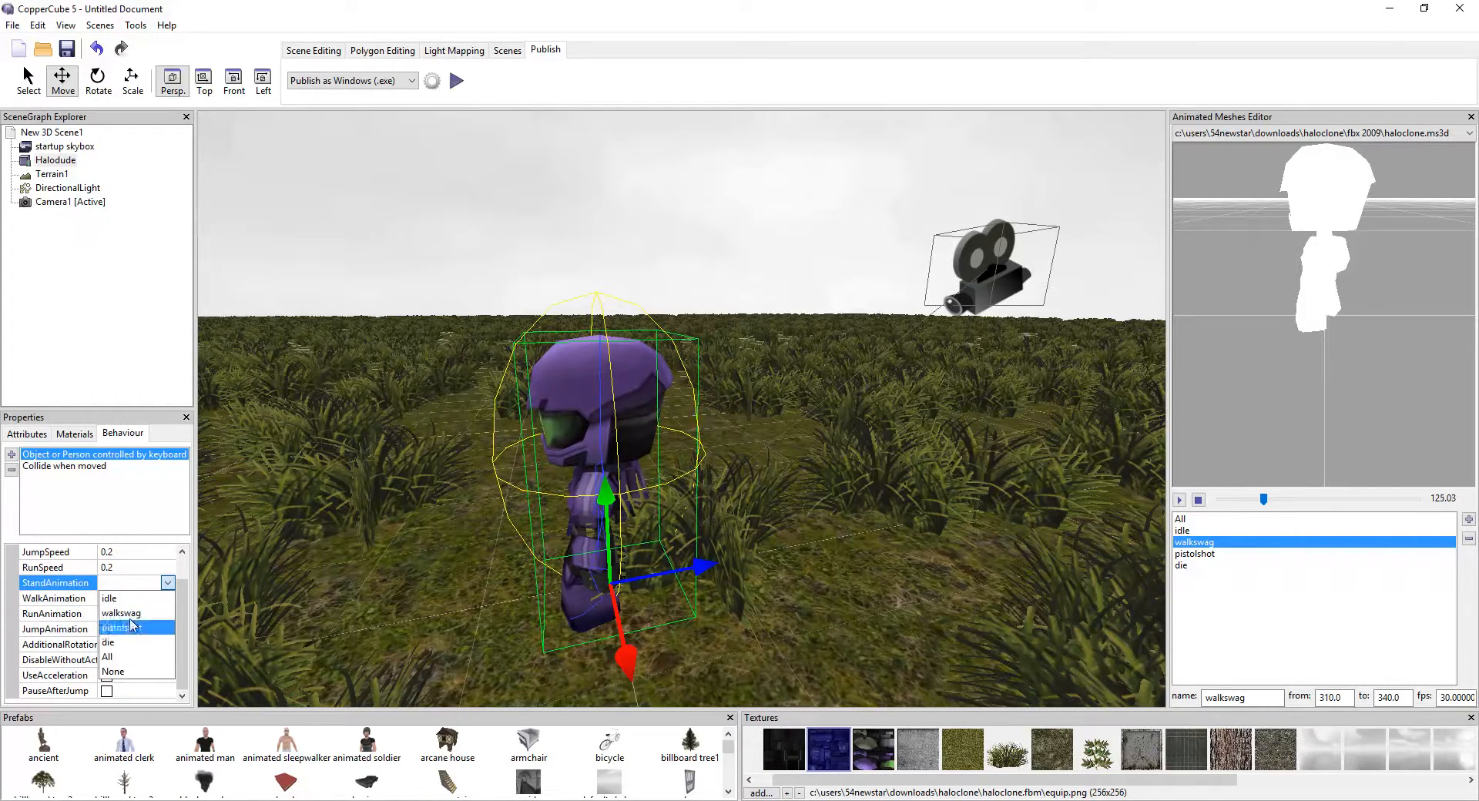
left_click(129, 597)
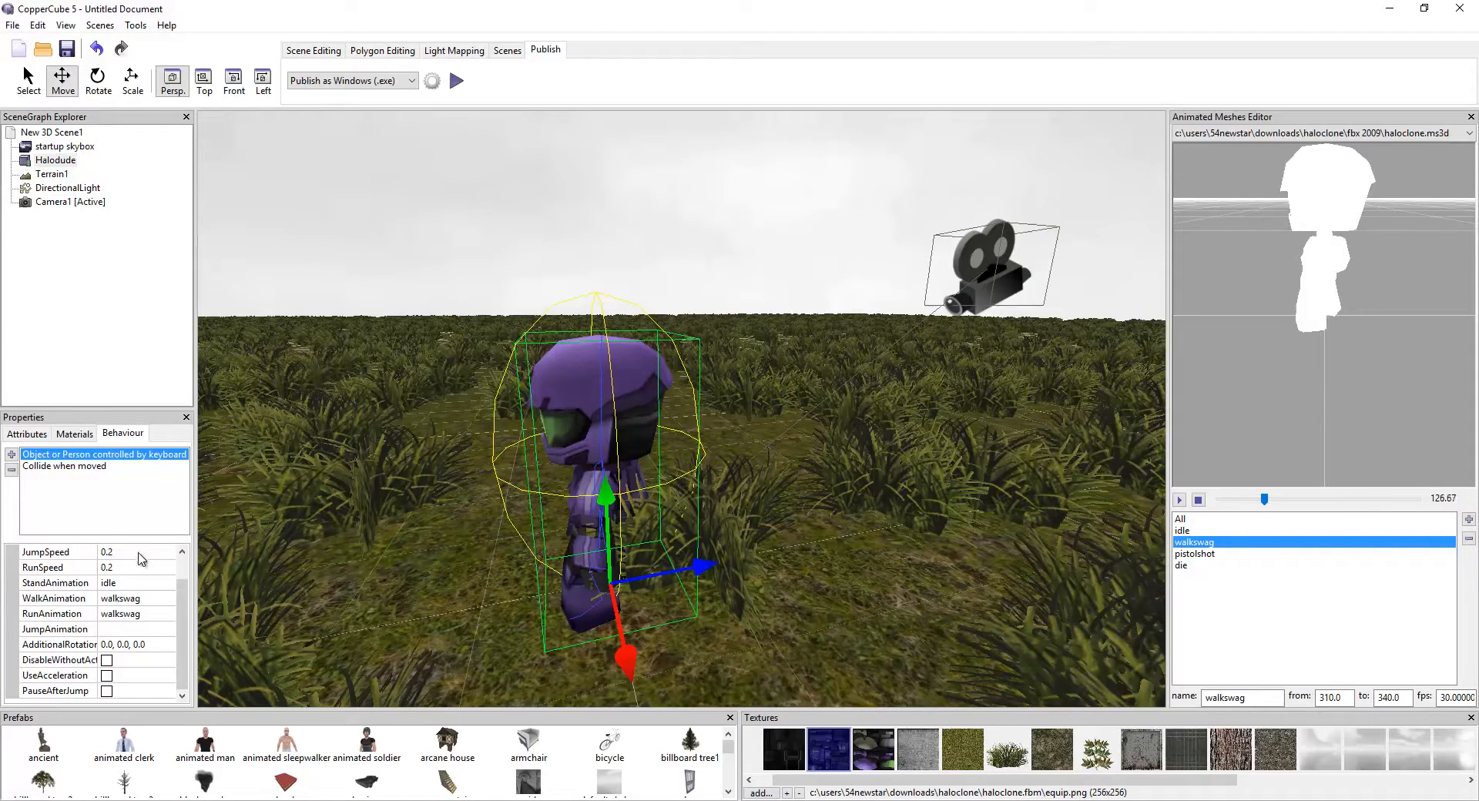
left_click(140, 552)
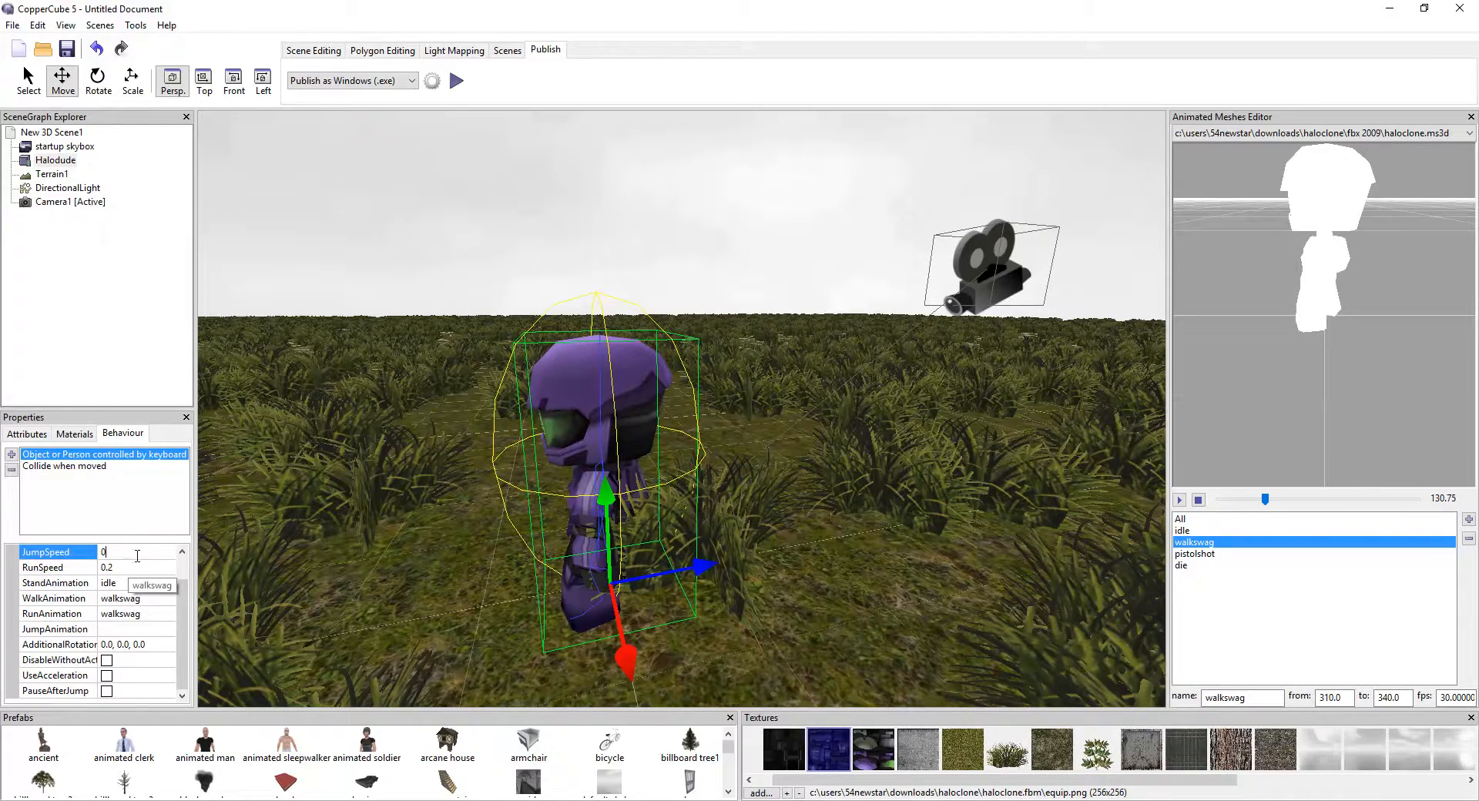
- Add the game behaviour Game Actor with Health (AI, Player, etc) to Halodude
left_click(10, 455)
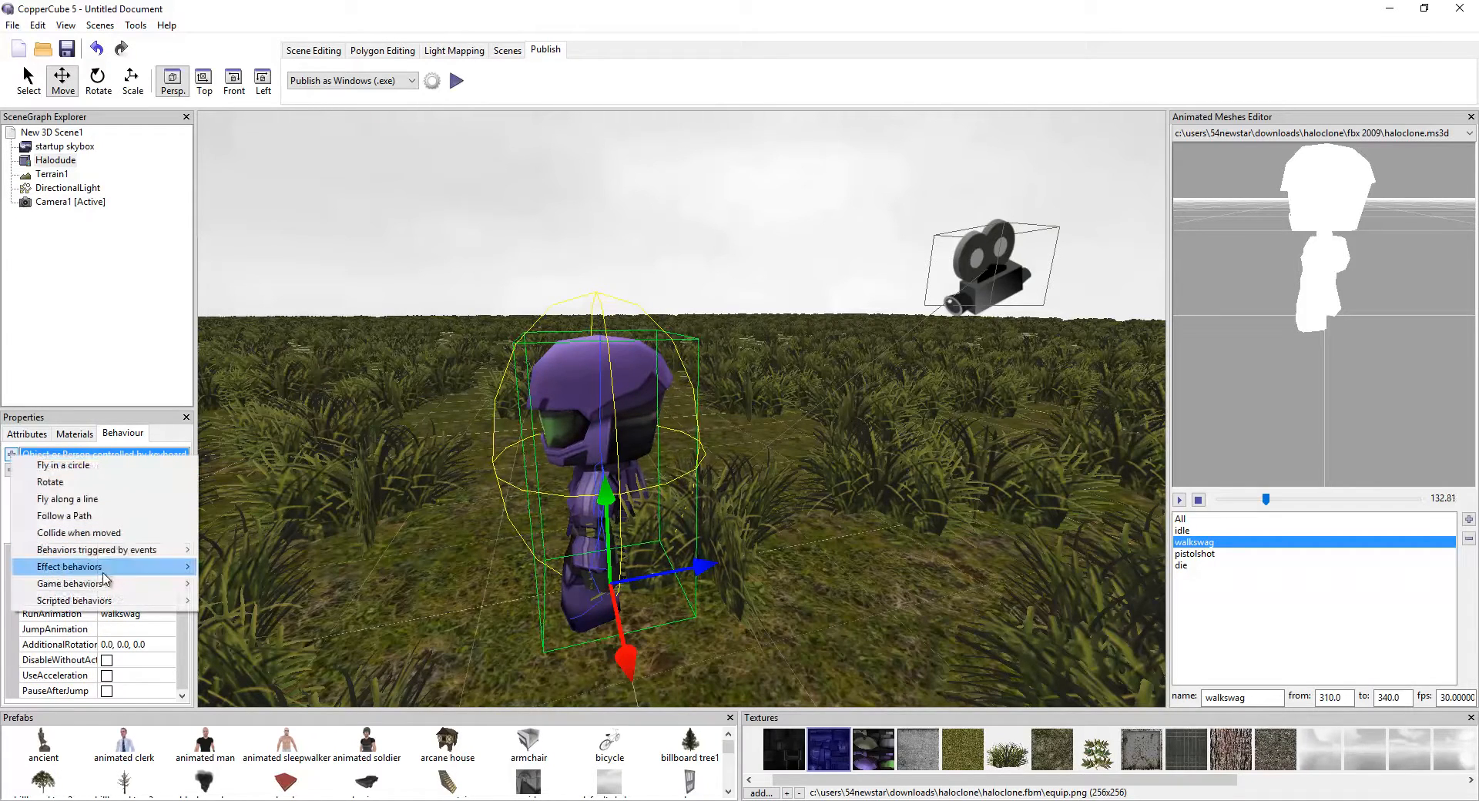
mouse_move(116, 584)
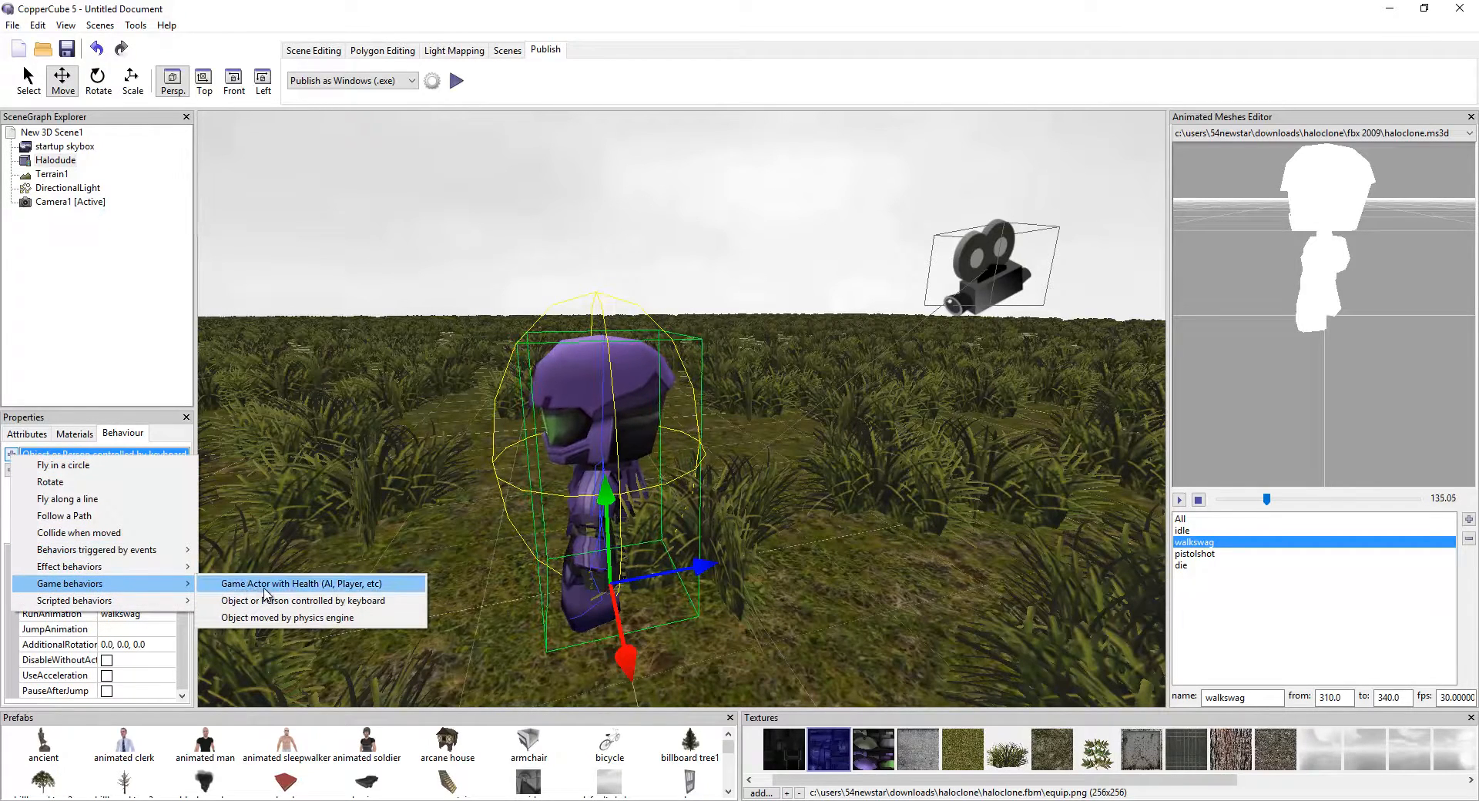
left_click(268, 587)
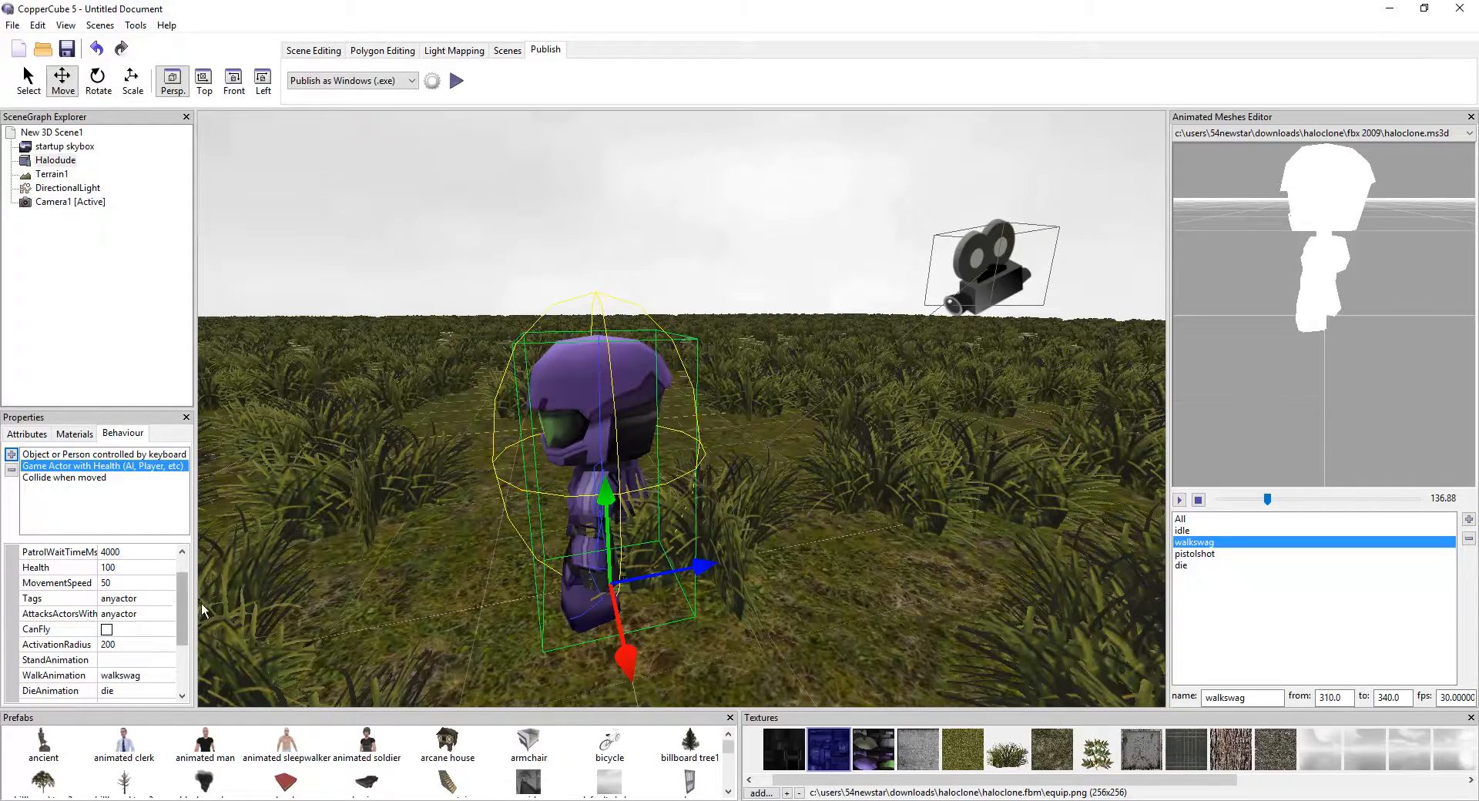
- Set the game actor's StandAnimation to idle and its AttackAnimation to pistolshot
left_click_drag(195, 620, 256, 623)
scroll(204, 637, "down", 2)
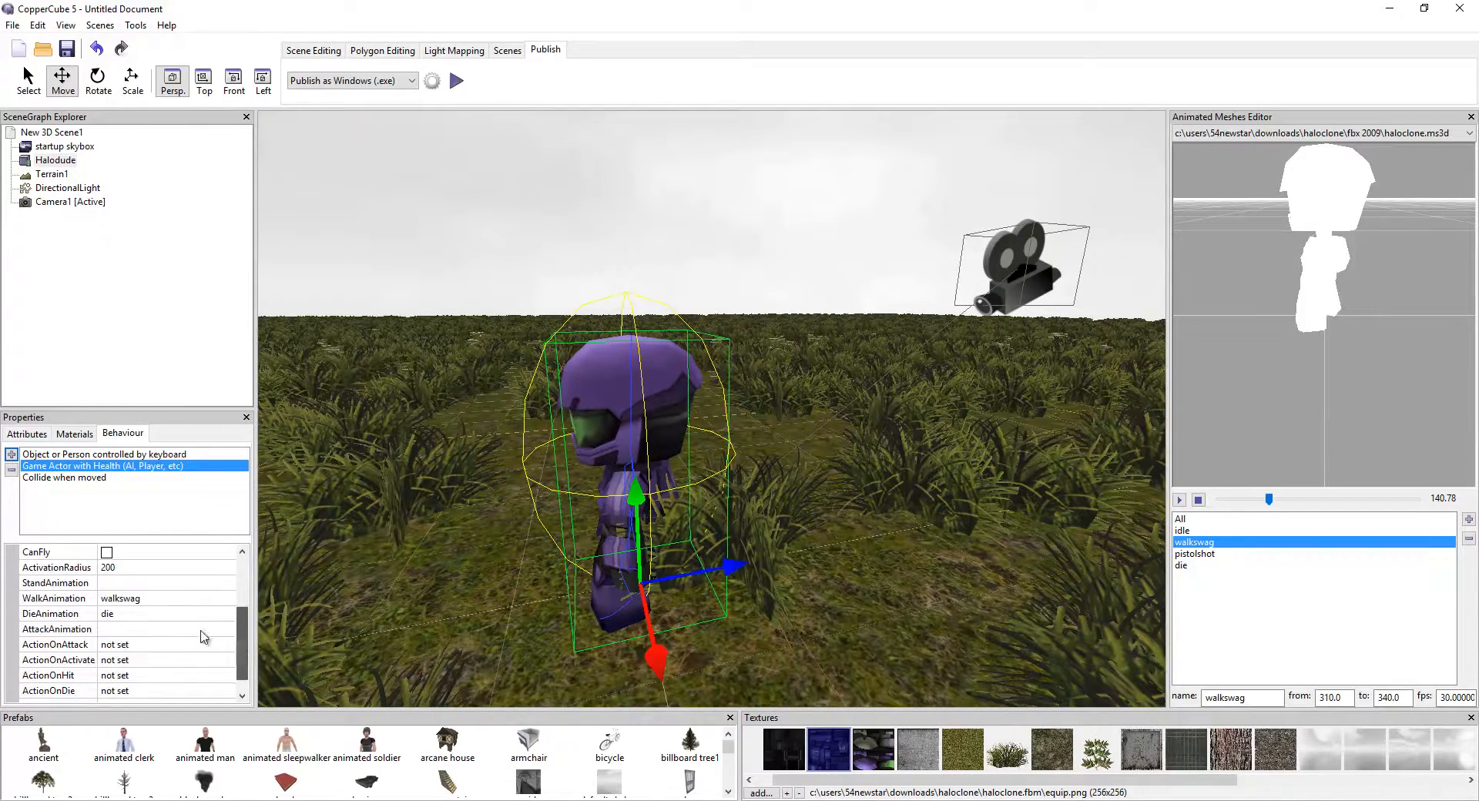
left_click(120, 583)
left_click(120, 583)
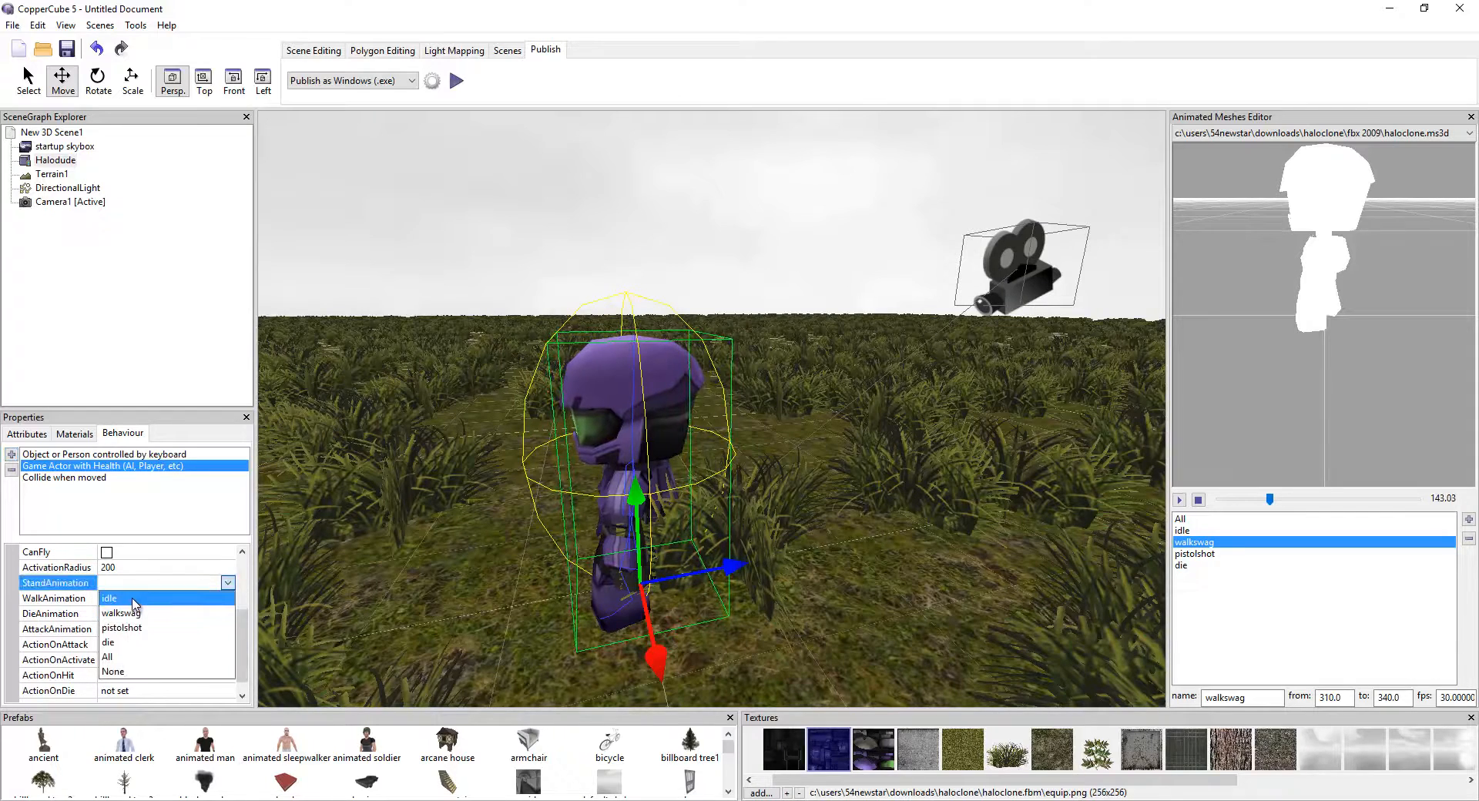
left_click(132, 599)
left_click(121, 630)
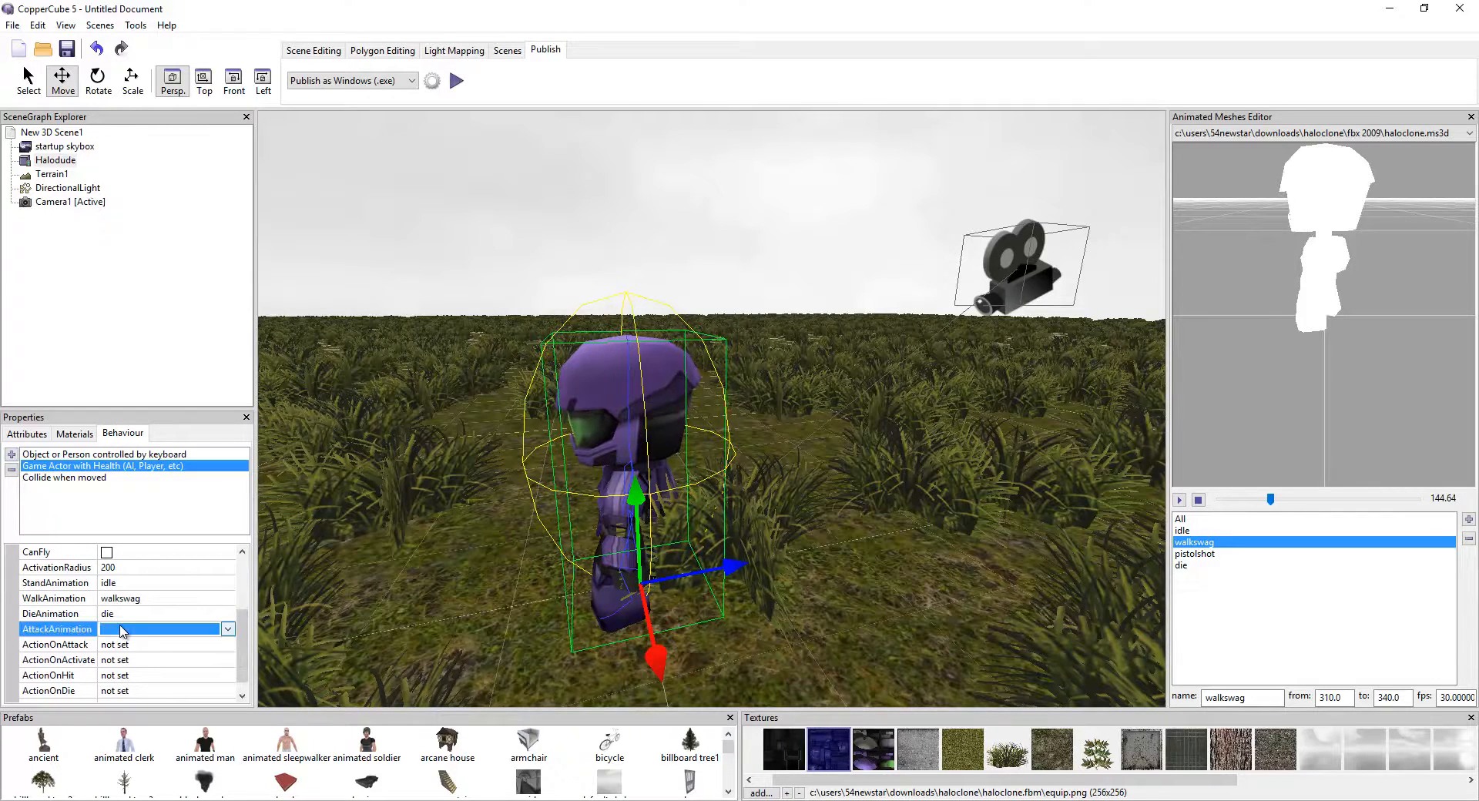
left_click(121, 630)
left_click(139, 674)
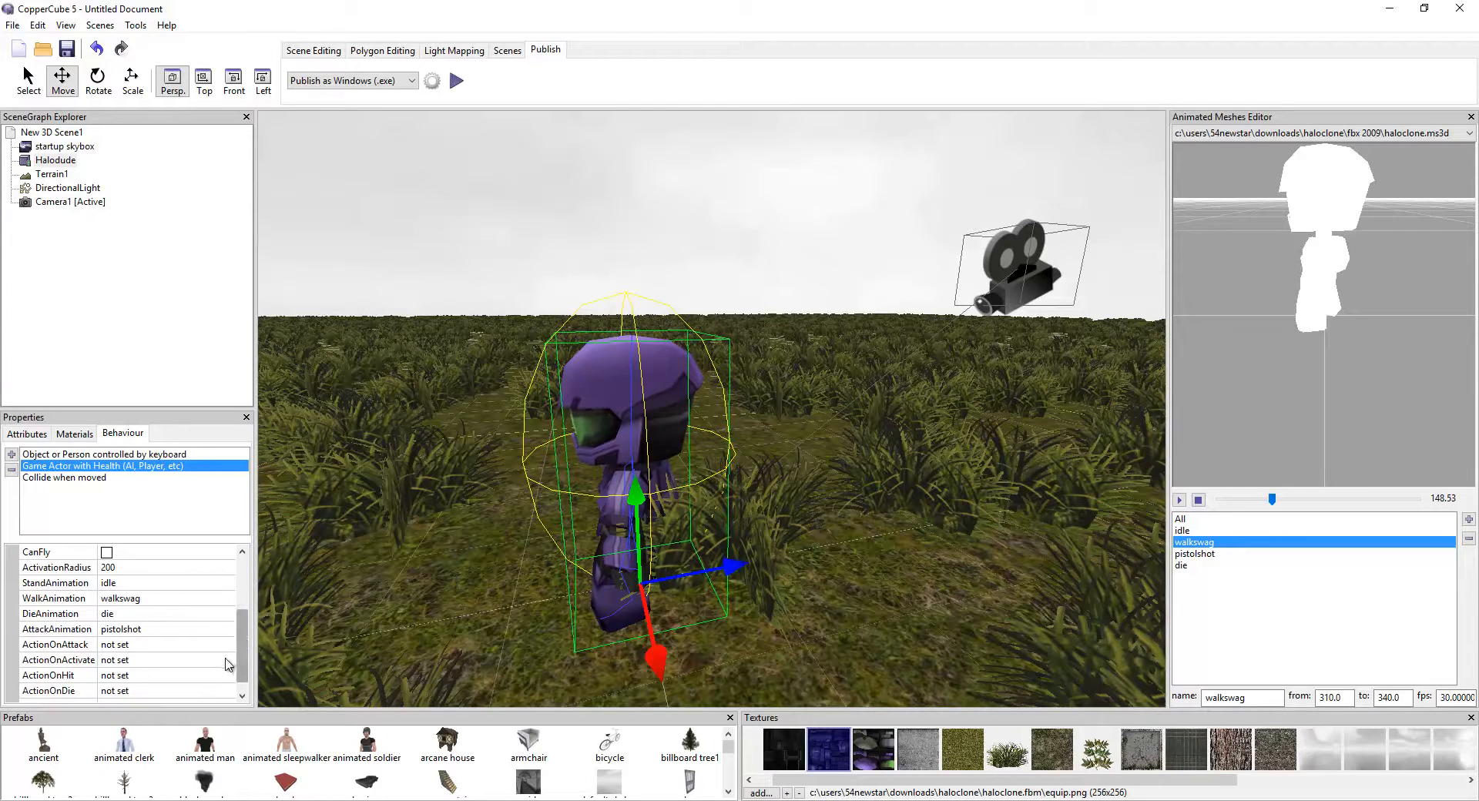
- Set the mode of Halodude's game actor behaviour to This is the Player
left_click_drag(243, 655, 264, 595)
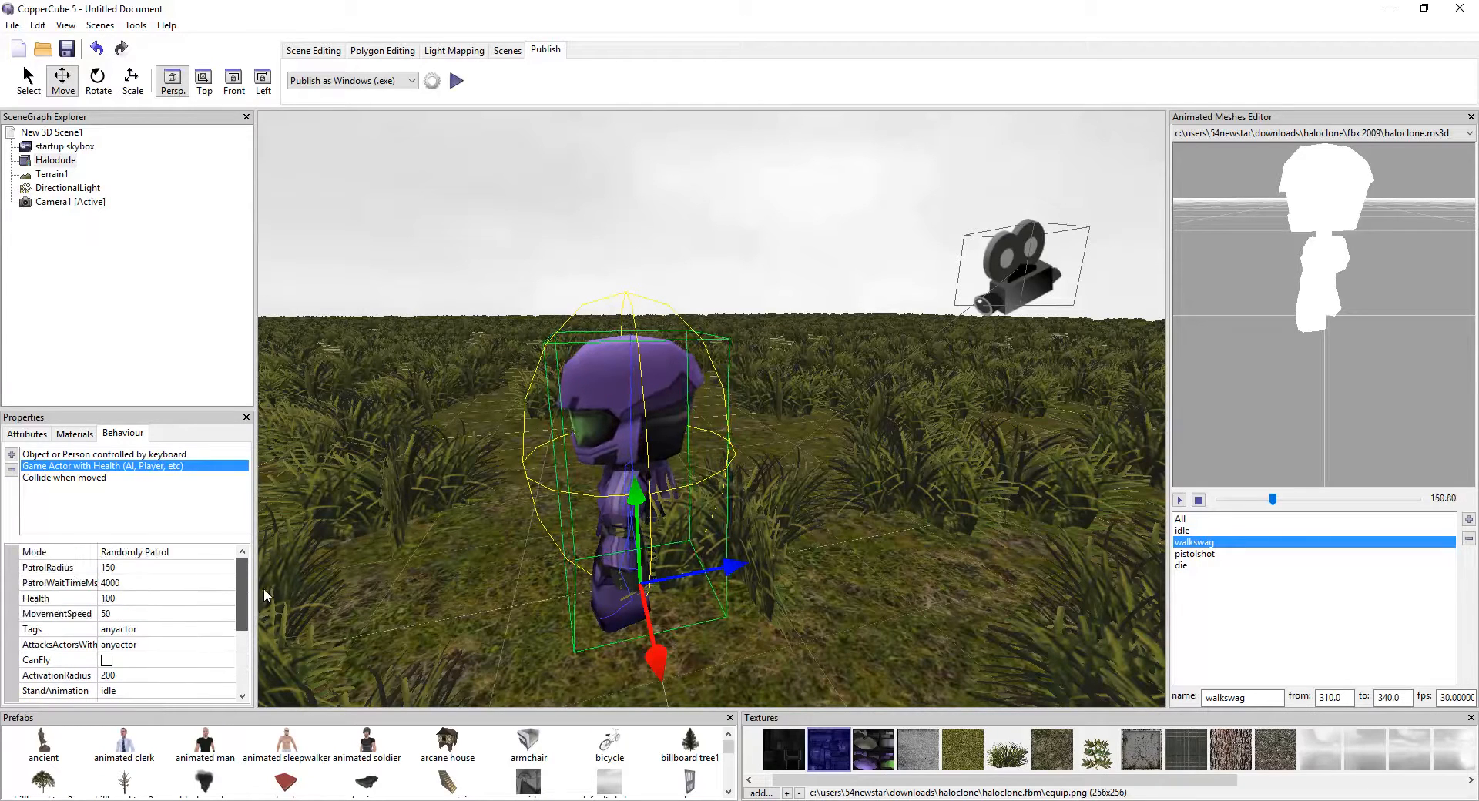
left_click(224, 553)
left_click(228, 553)
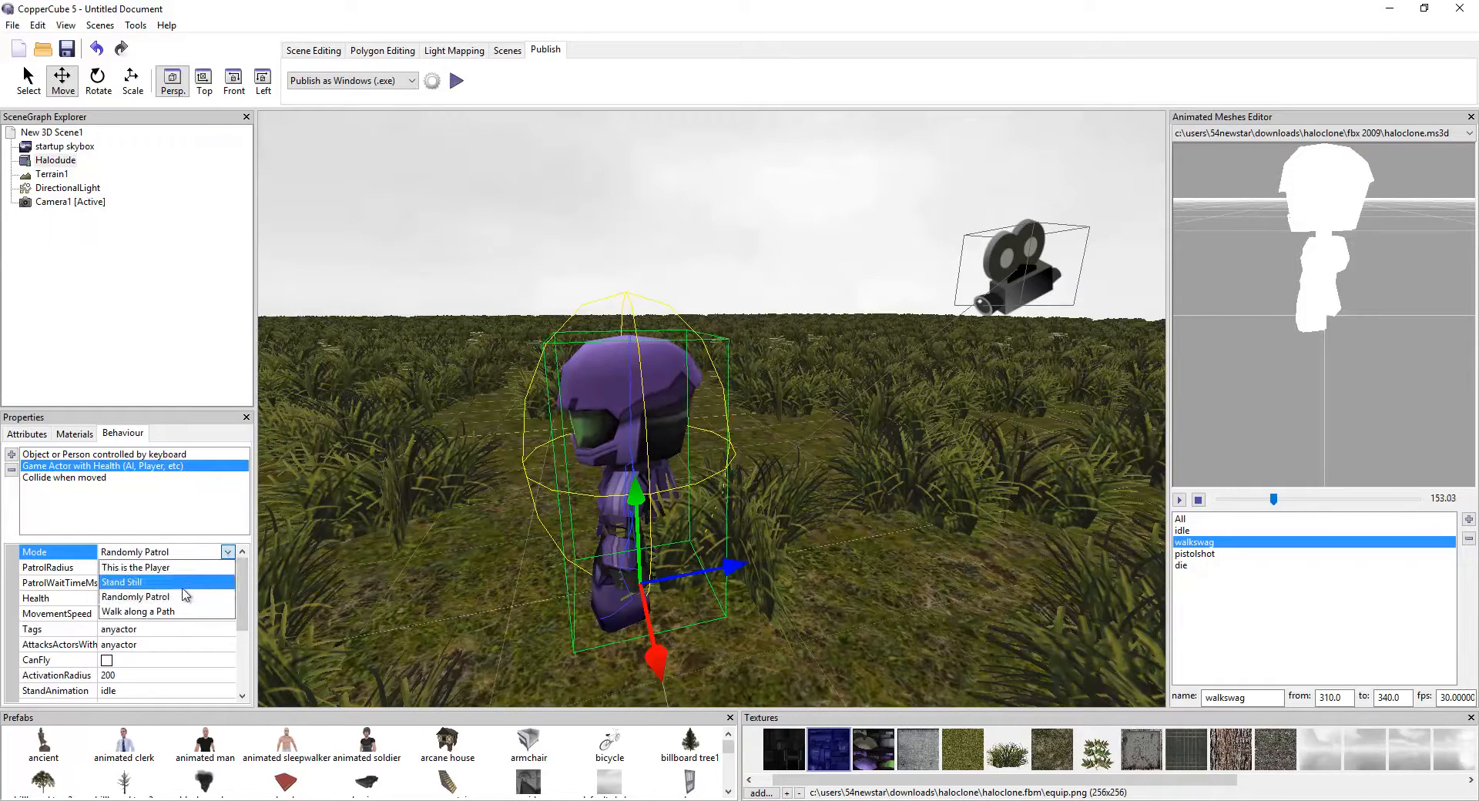
left_click(185, 570)
- Test the game in its Windows build, walk Halodude across the terrain with the movement controls, and close the test
left_click(433, 81)
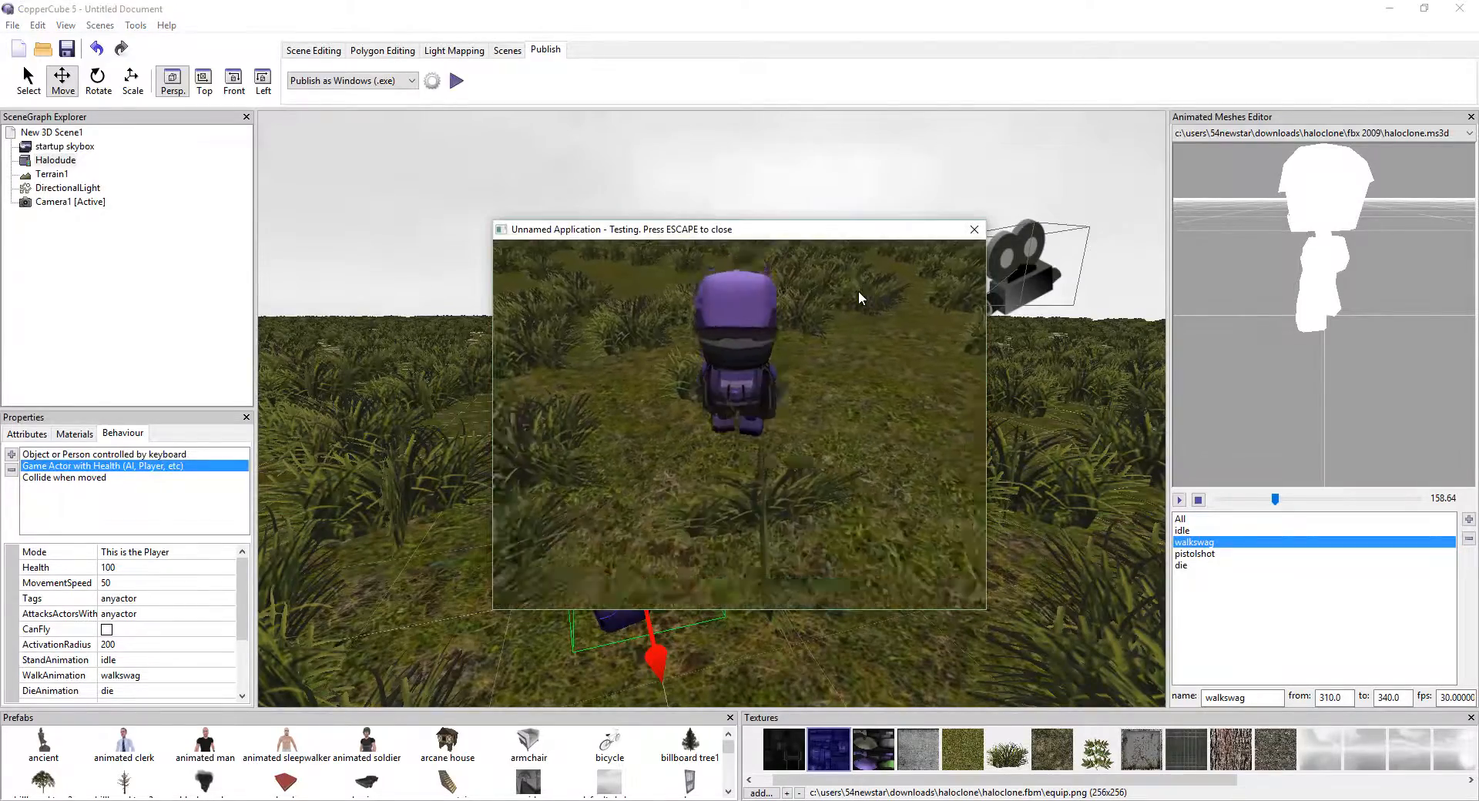
key("Up")
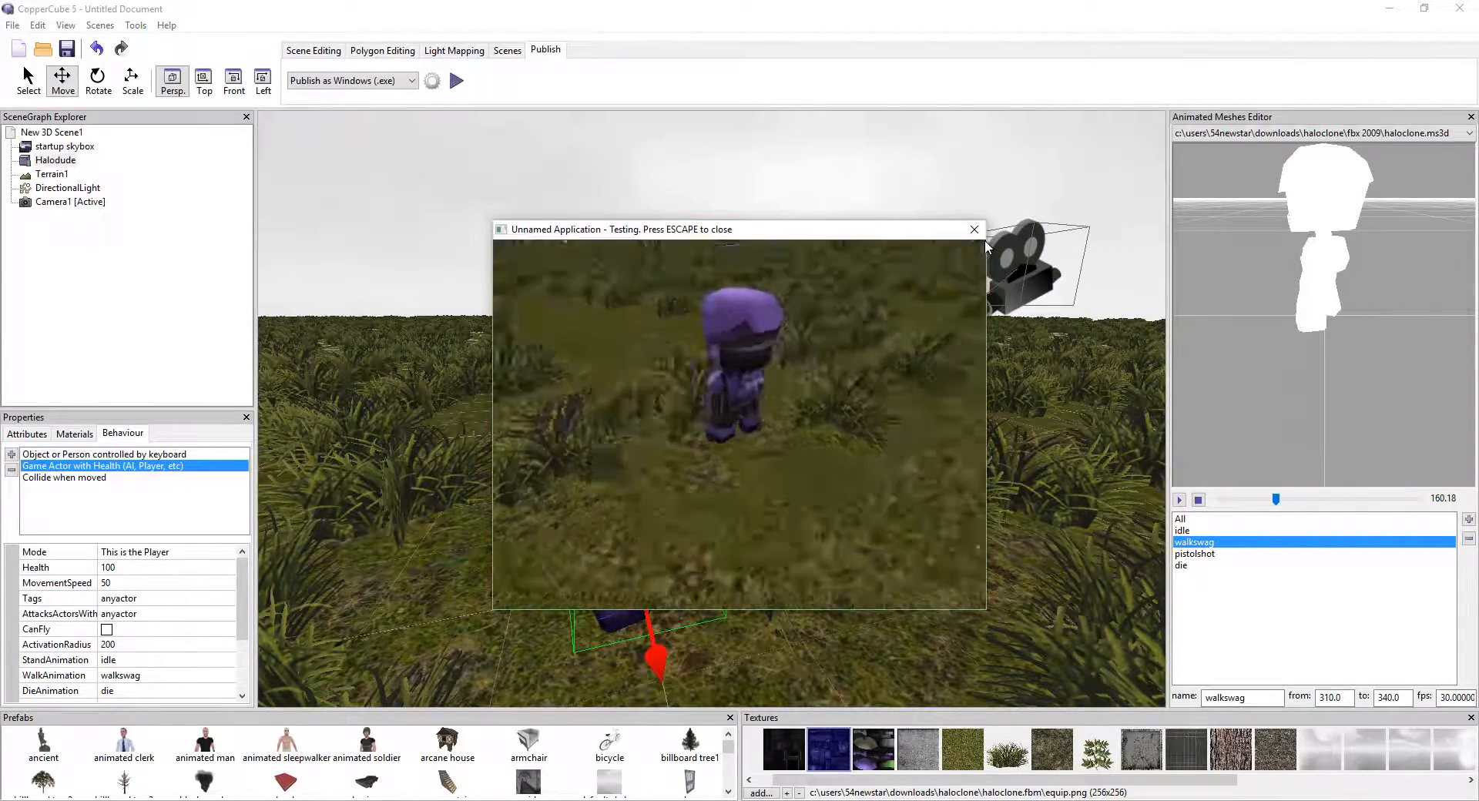
key("Up")
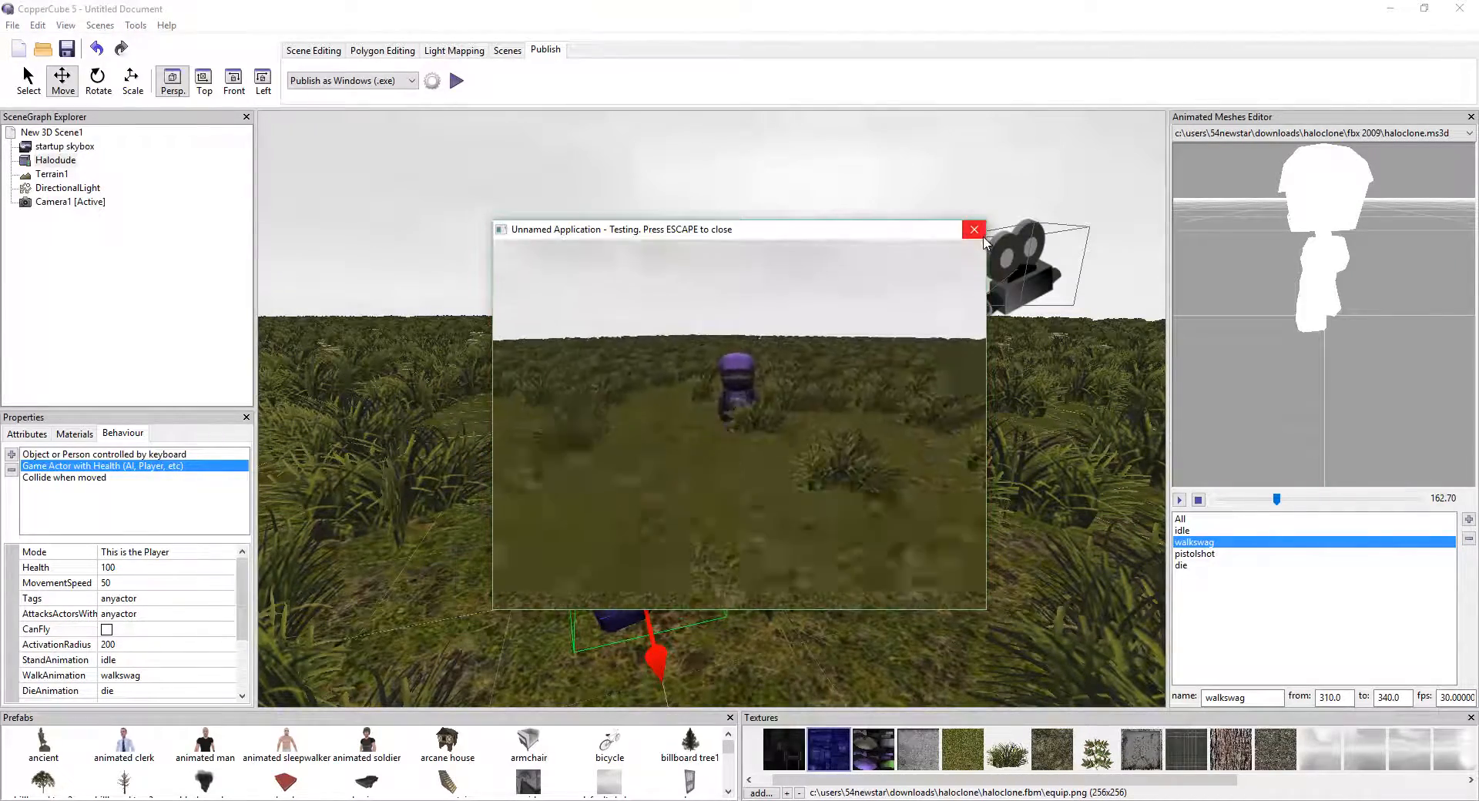
key("Up")
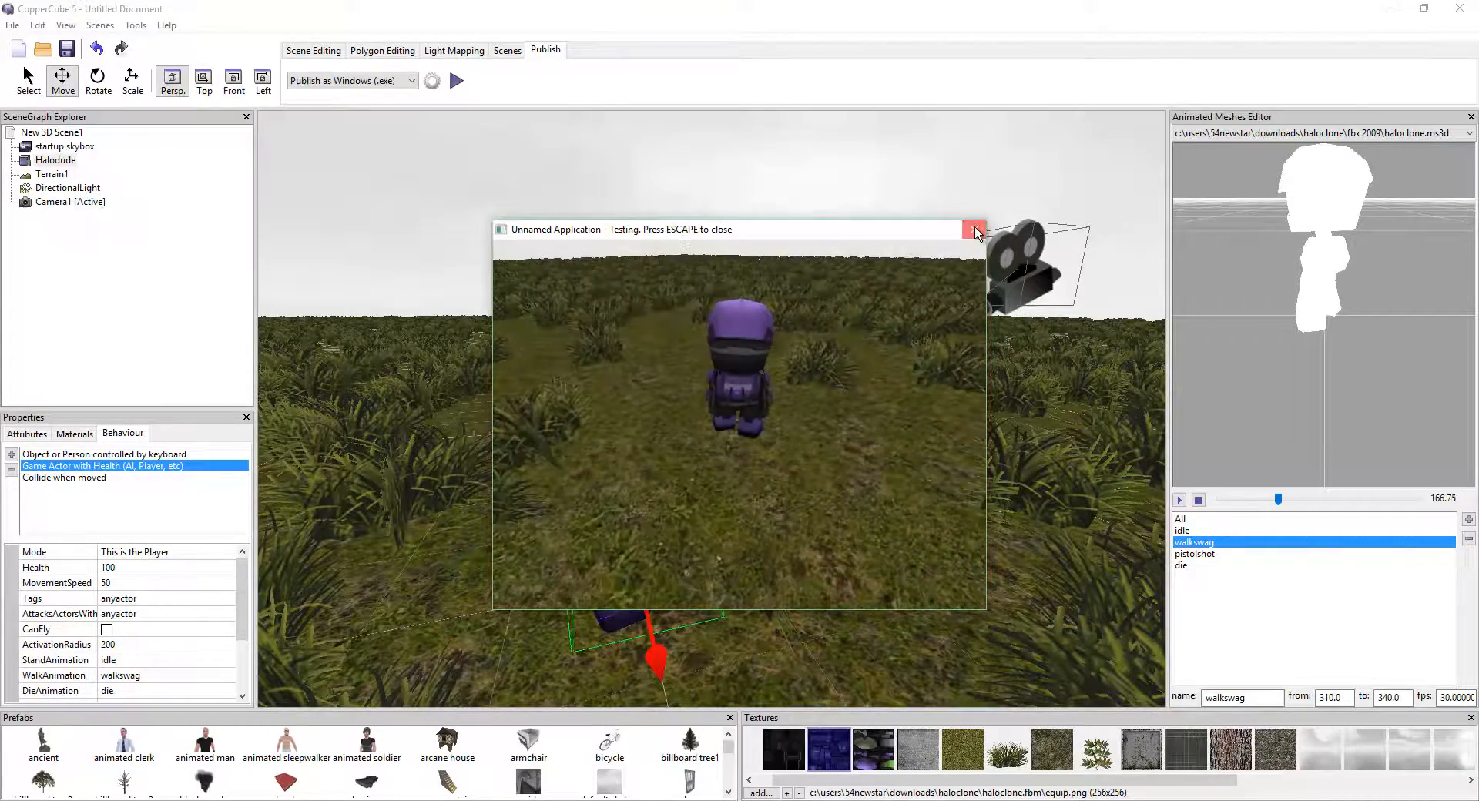
left_click(975, 231)
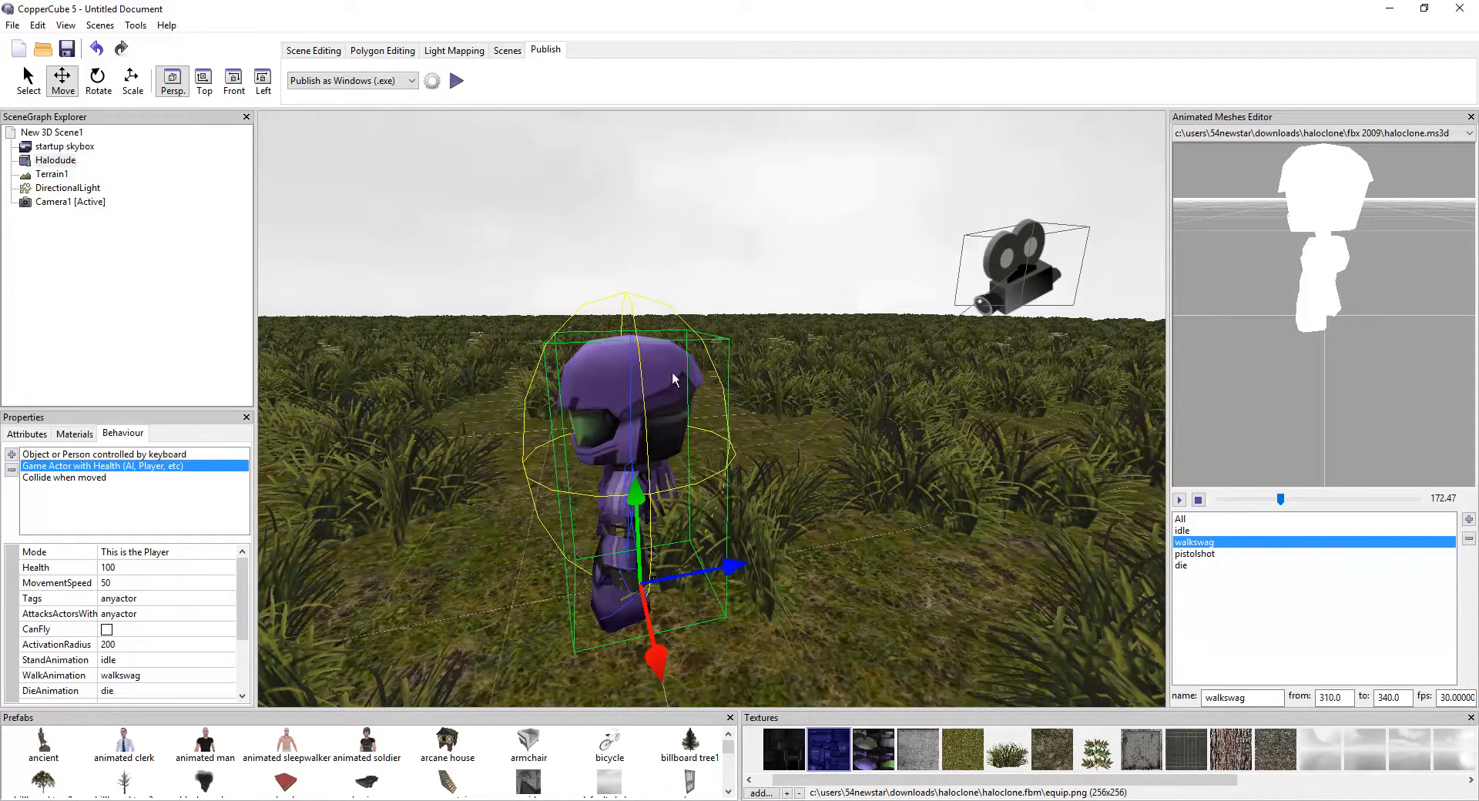
- In Halodude's keyboard control behaviour, set MoveSpeed to -0.1 and RunSpeed to -0.2
left_click(57, 455)
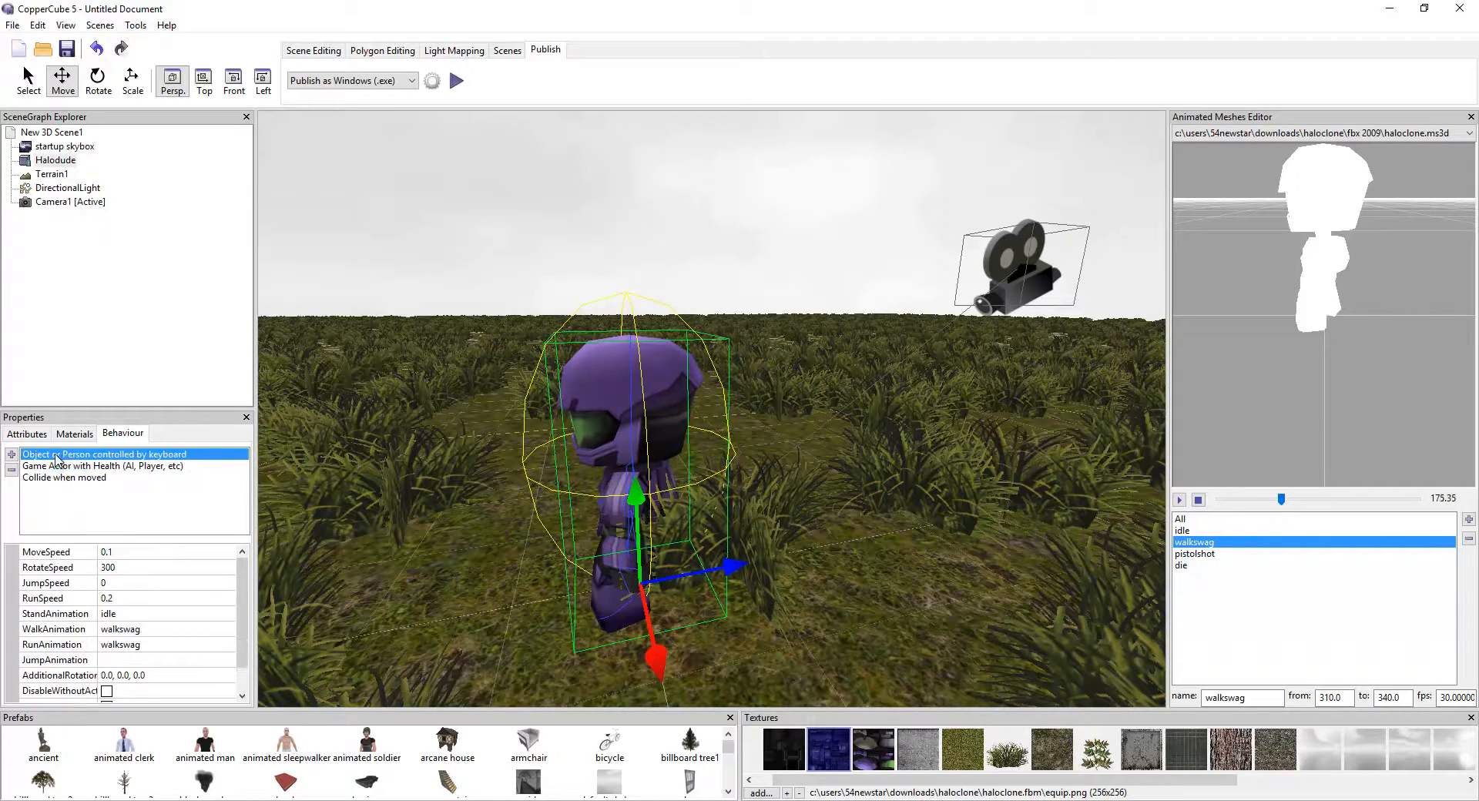
left_click(104, 553)
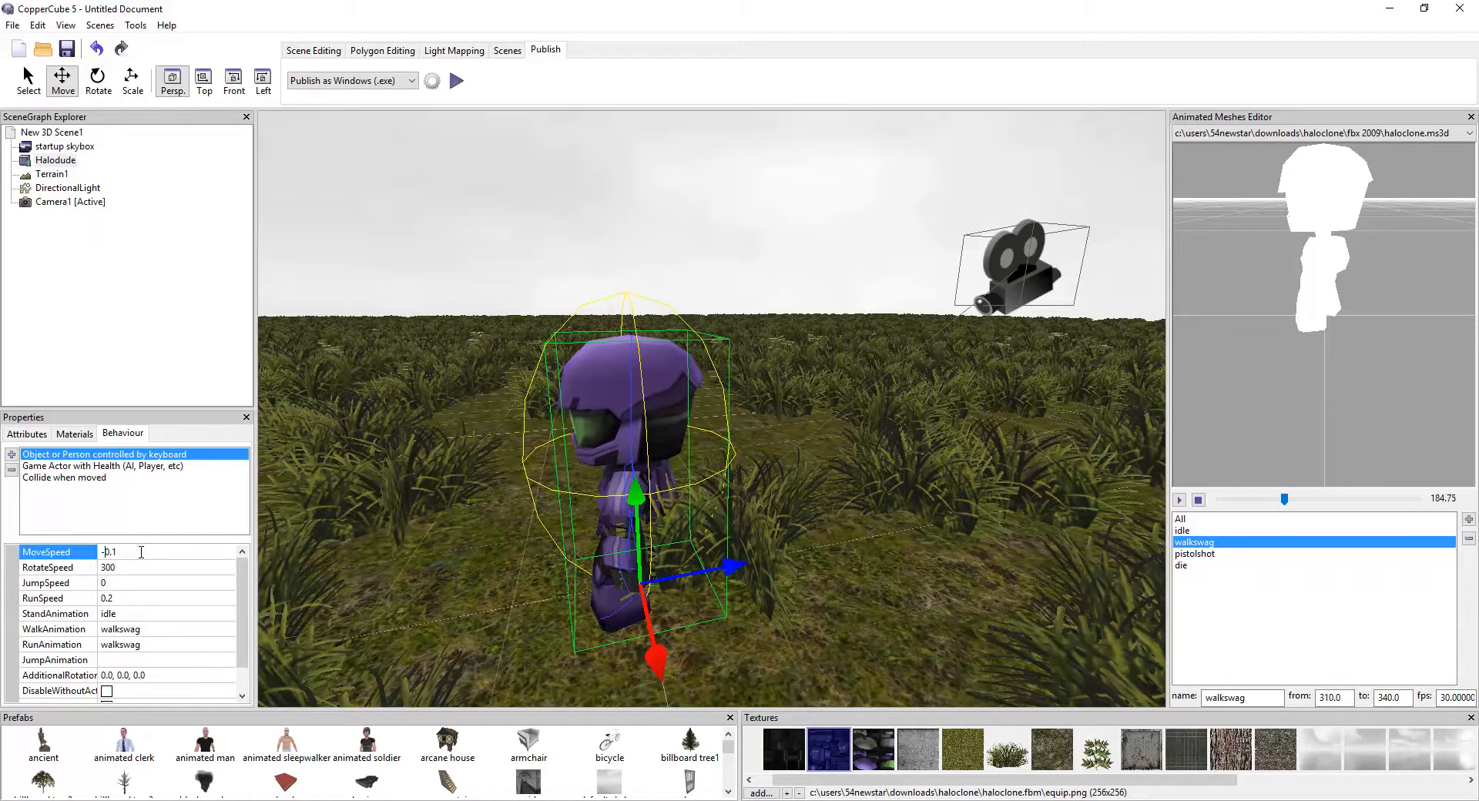
left_click(108, 598)
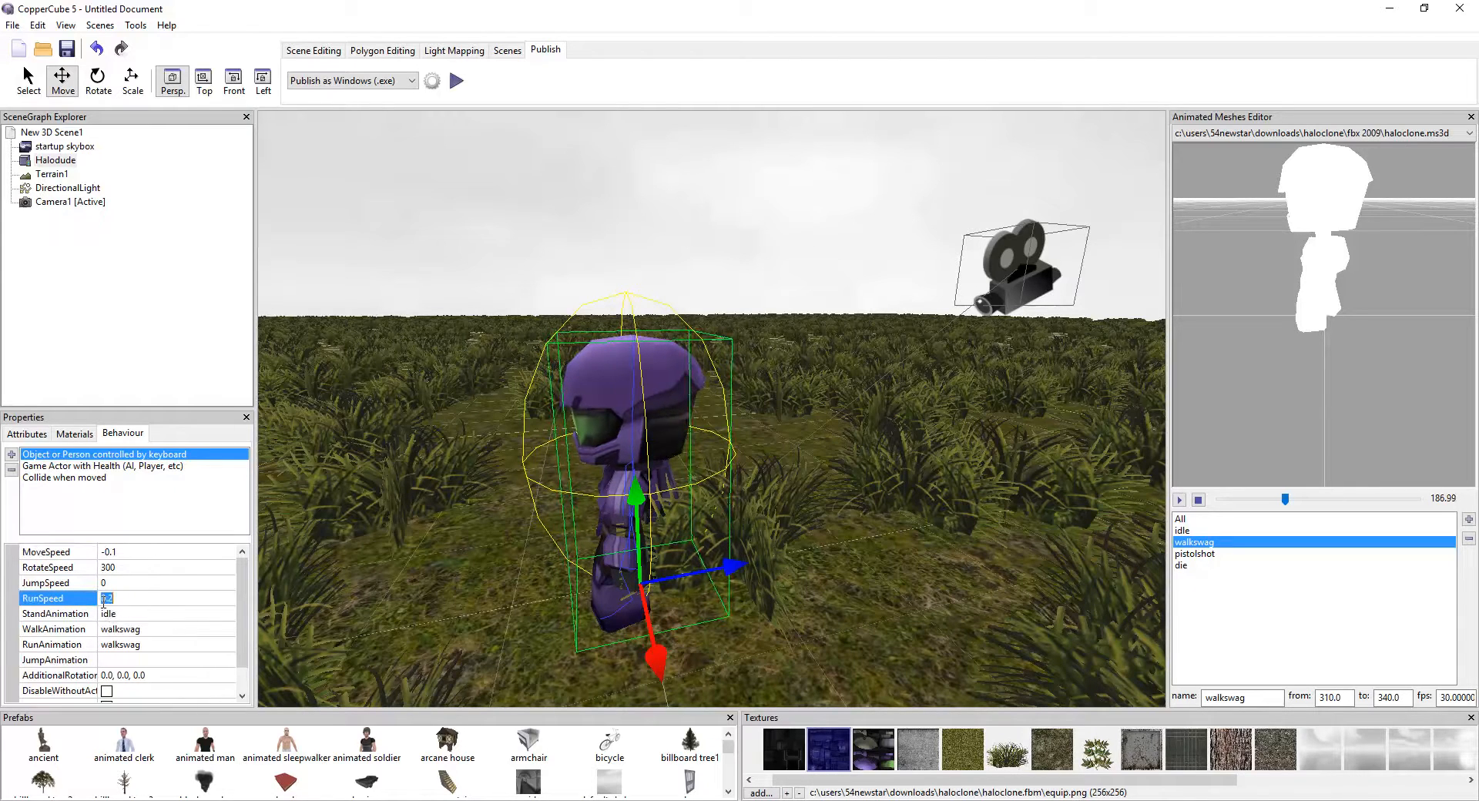
key("Left")
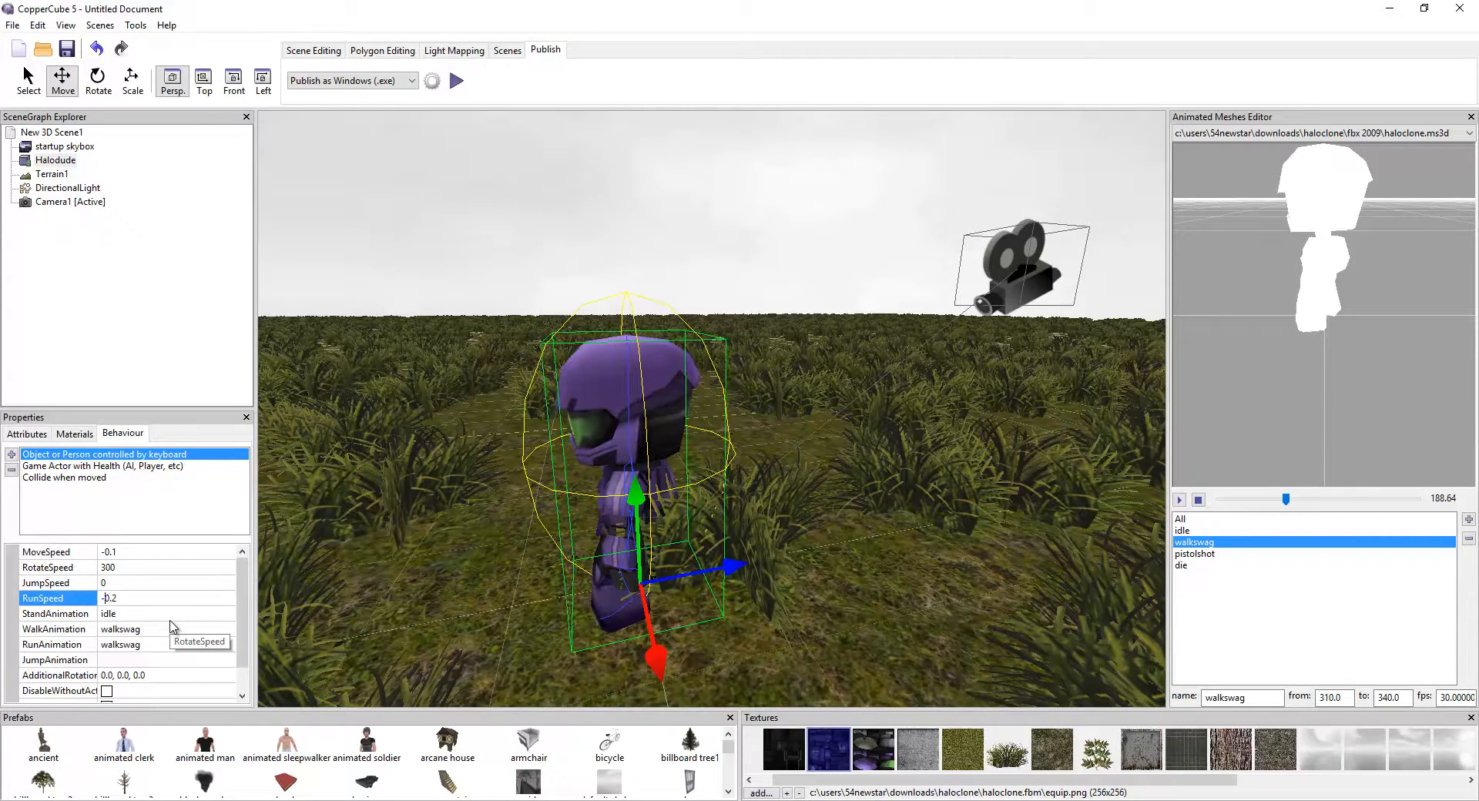
left_click(138, 568)
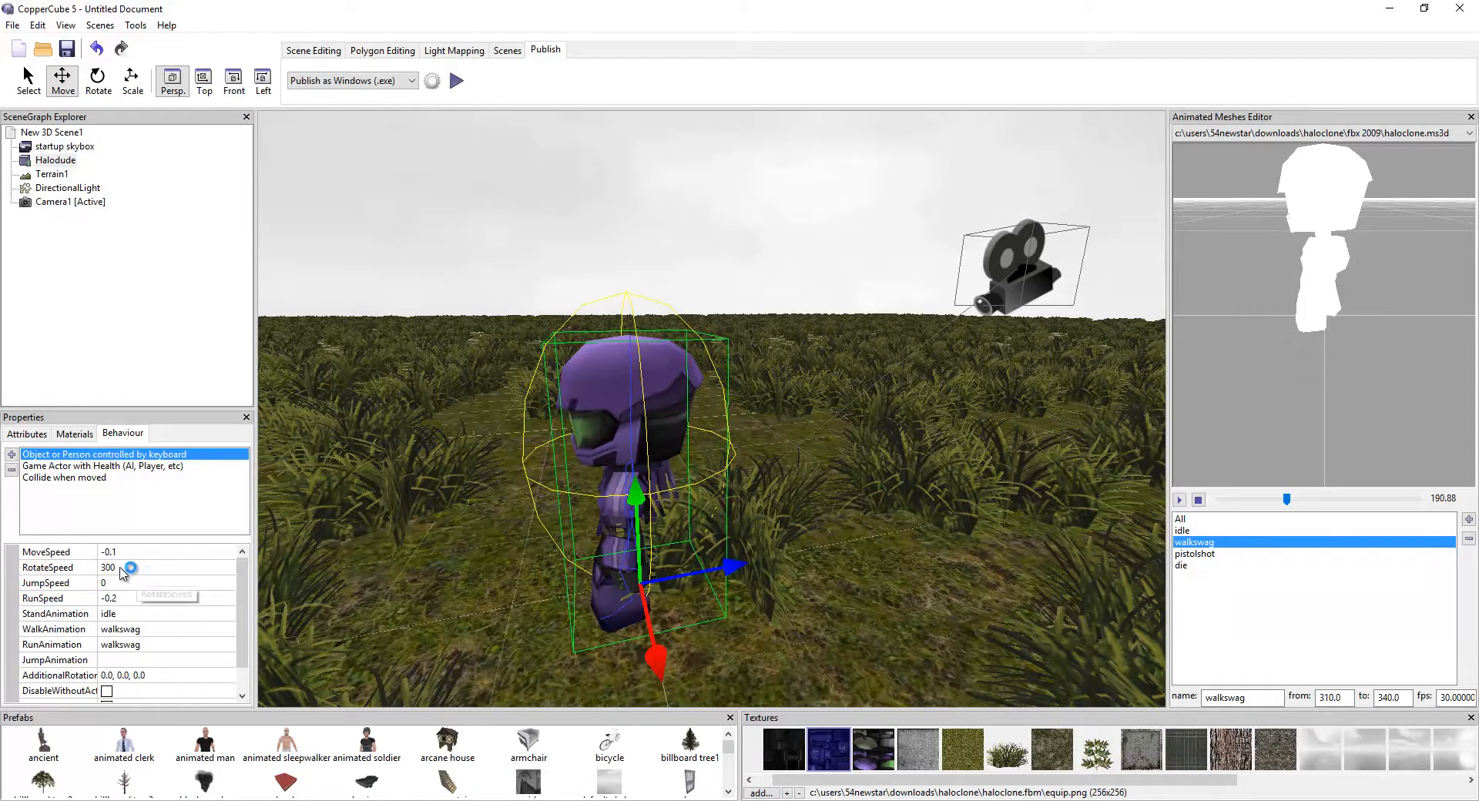
left_click(120, 567)
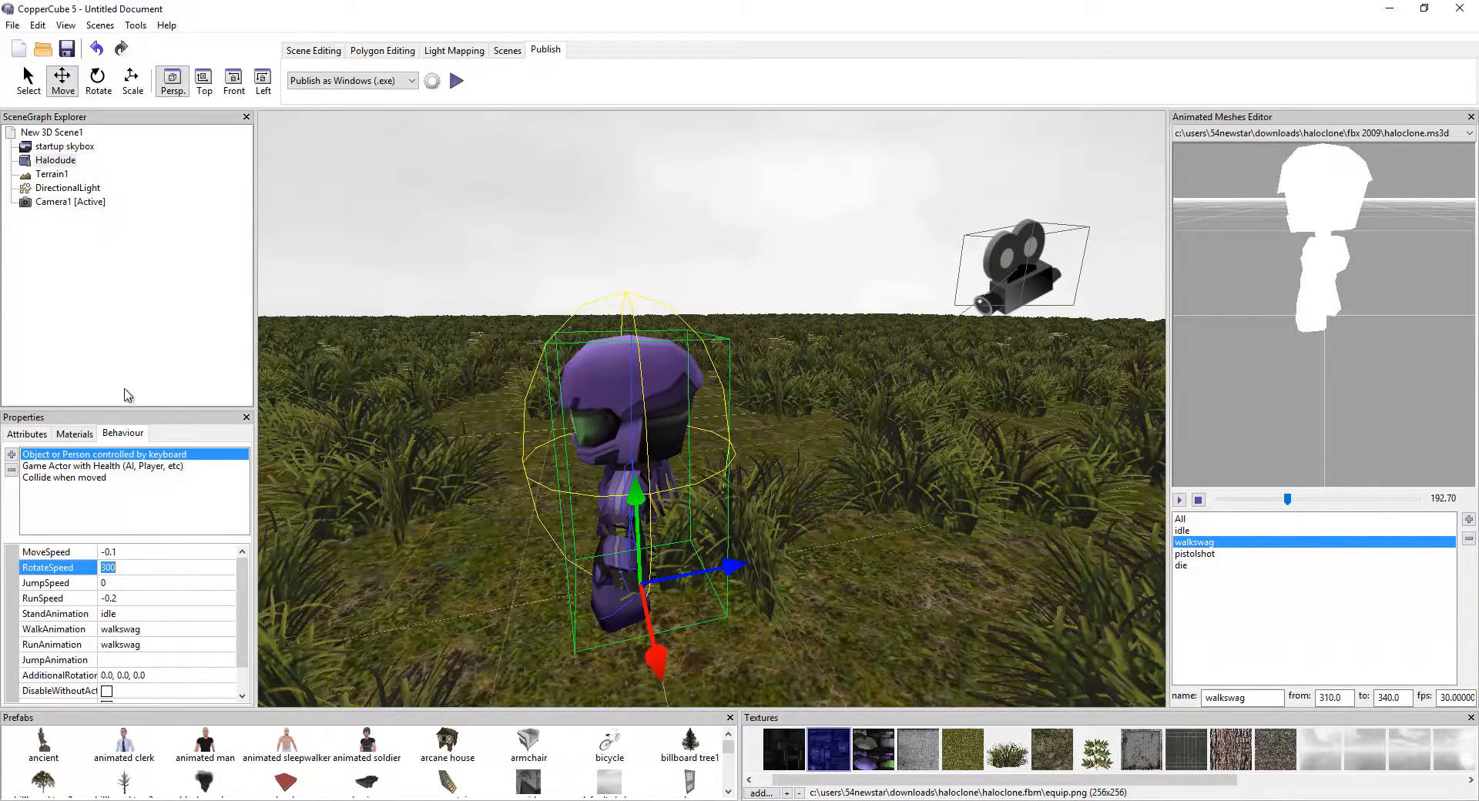
left_click(77, 466)
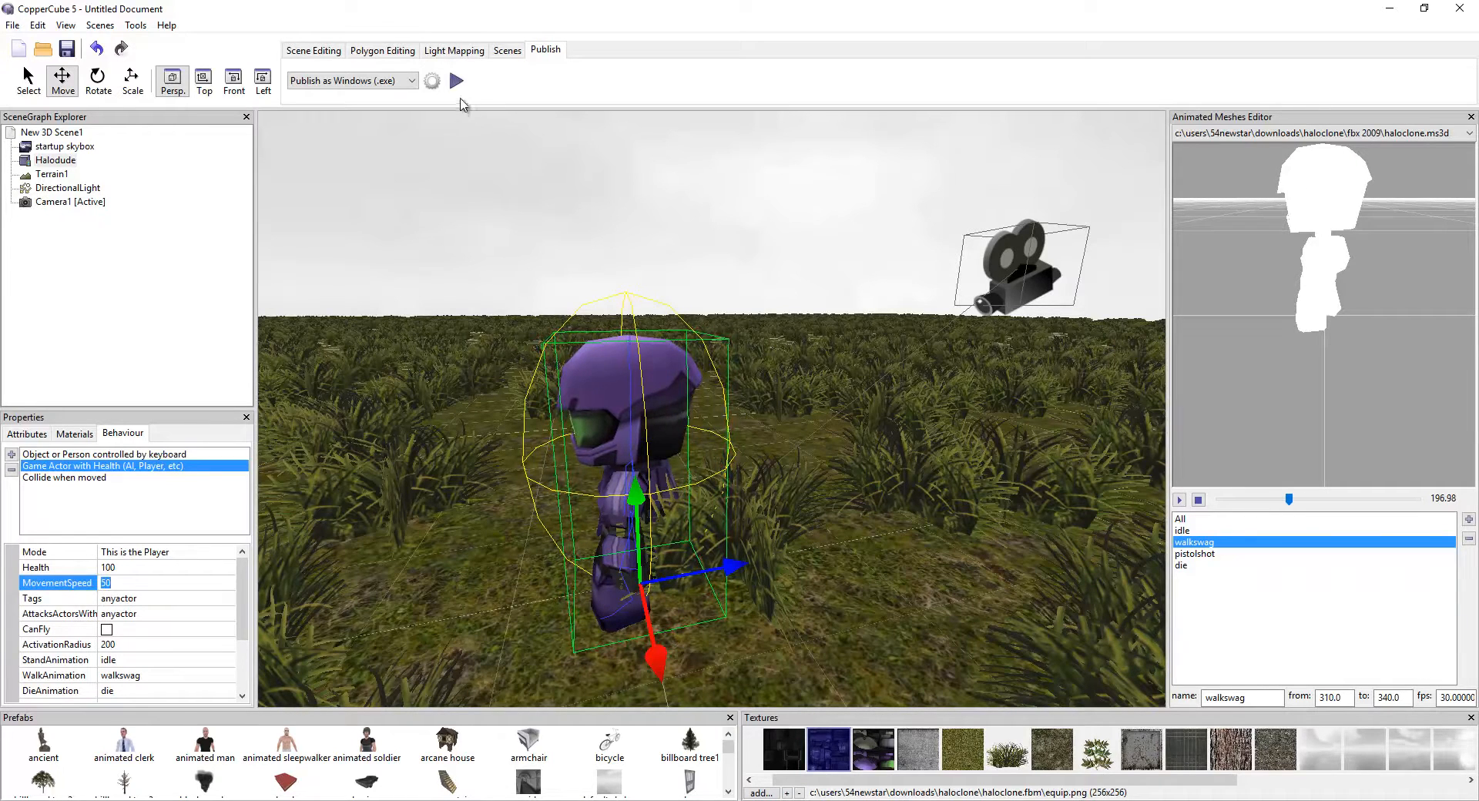
- Run the game again to check Halodude's walking direction with the negative speeds, and close the test
left_click(457, 80)
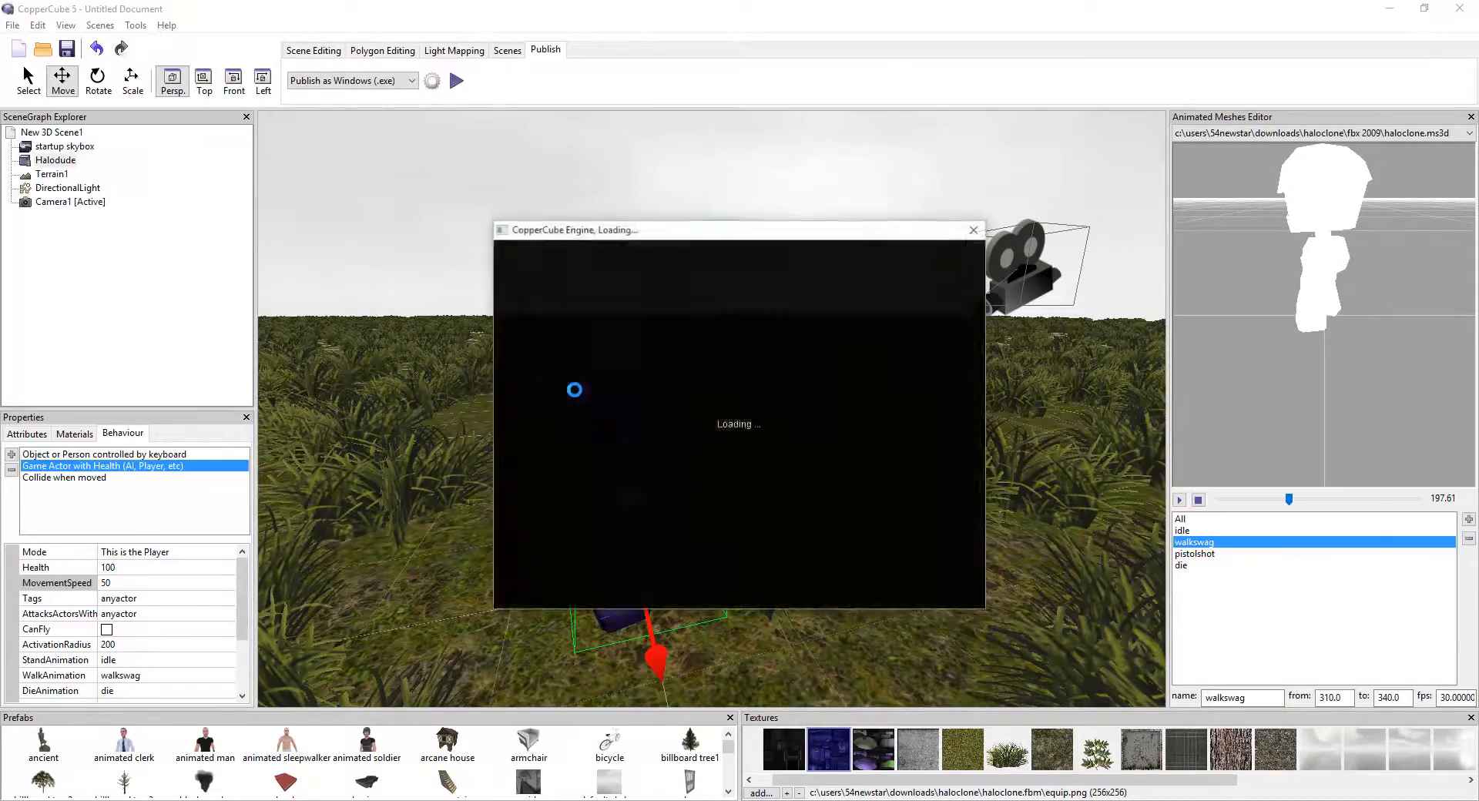
key("Up")
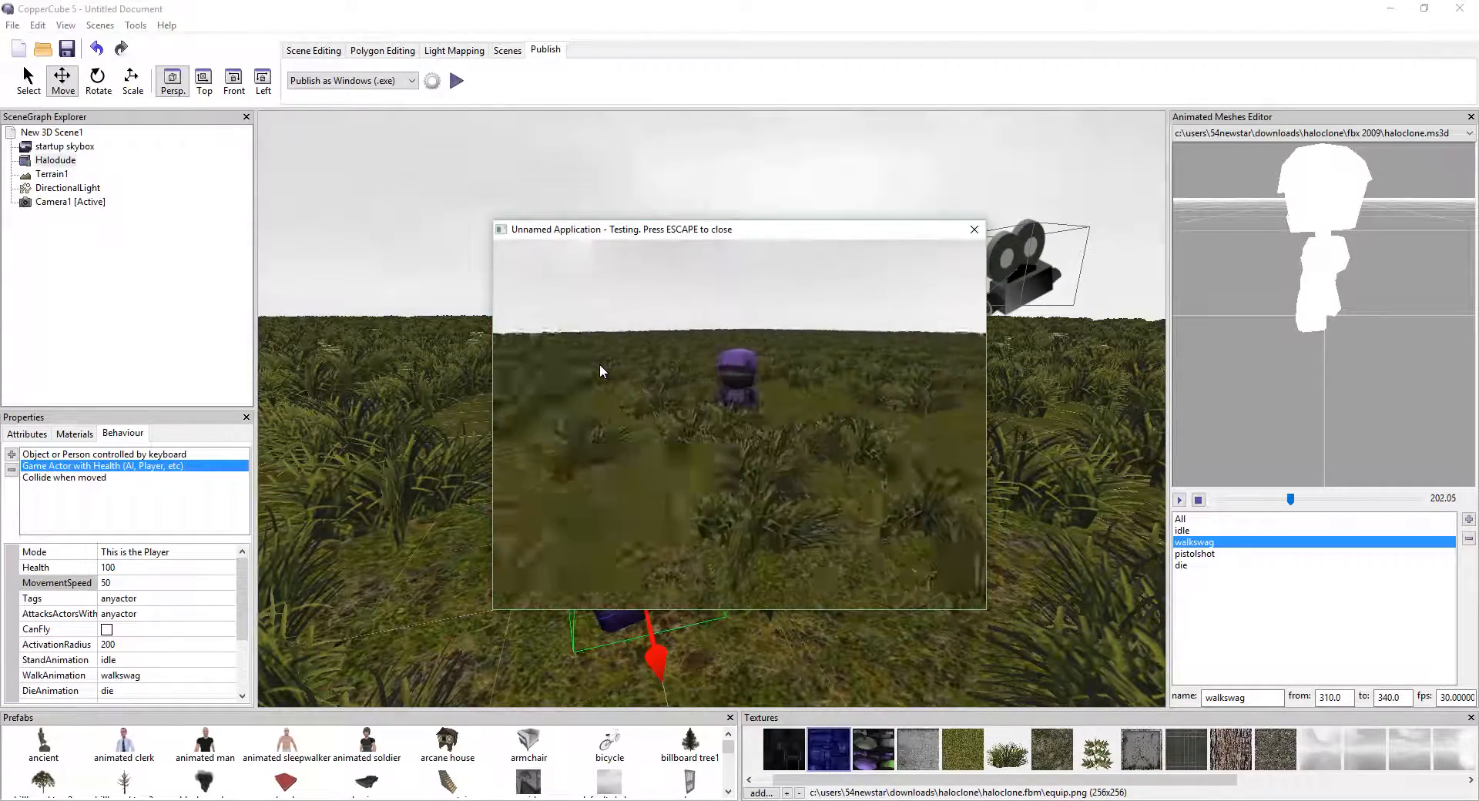
key("Up")
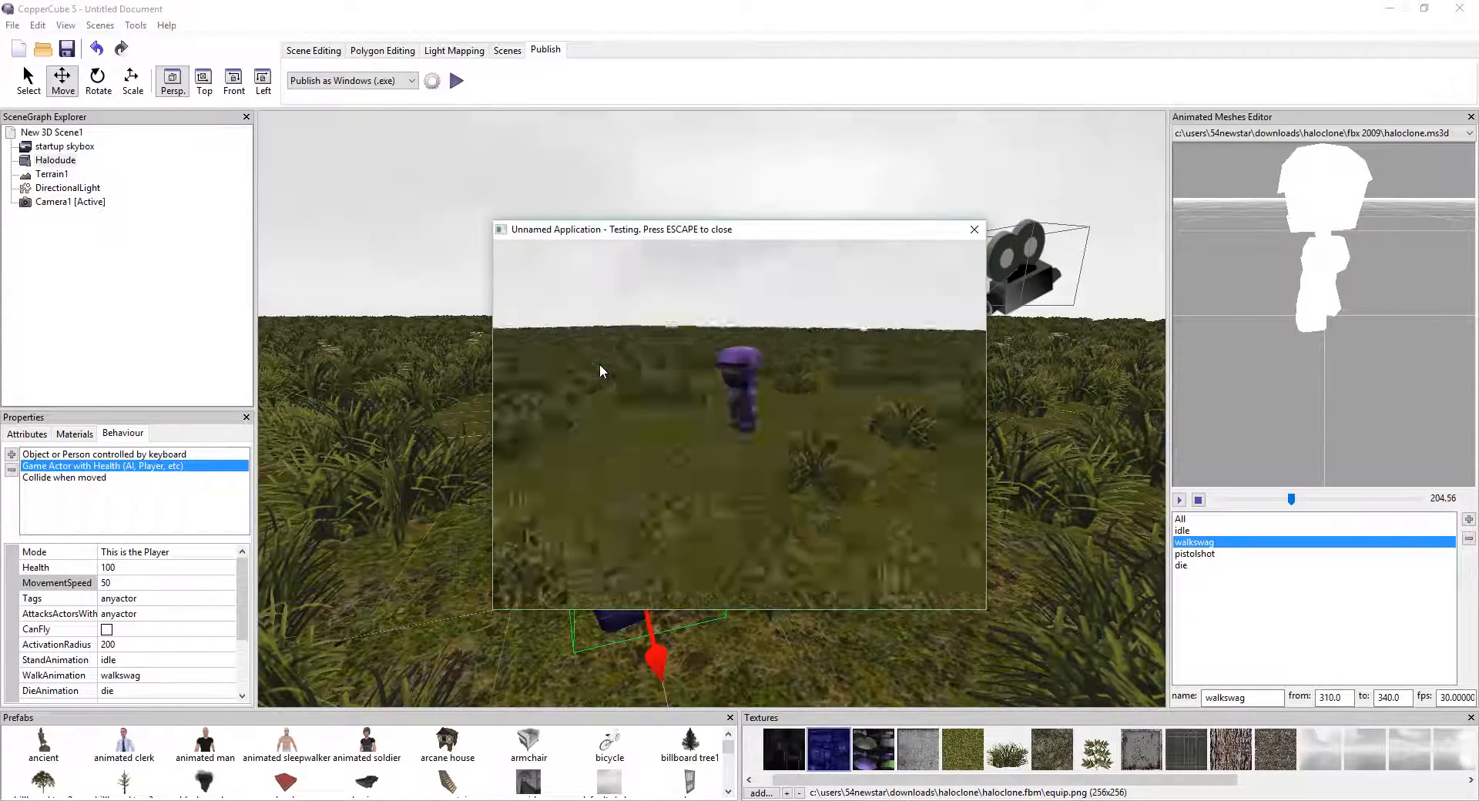
key("Up")
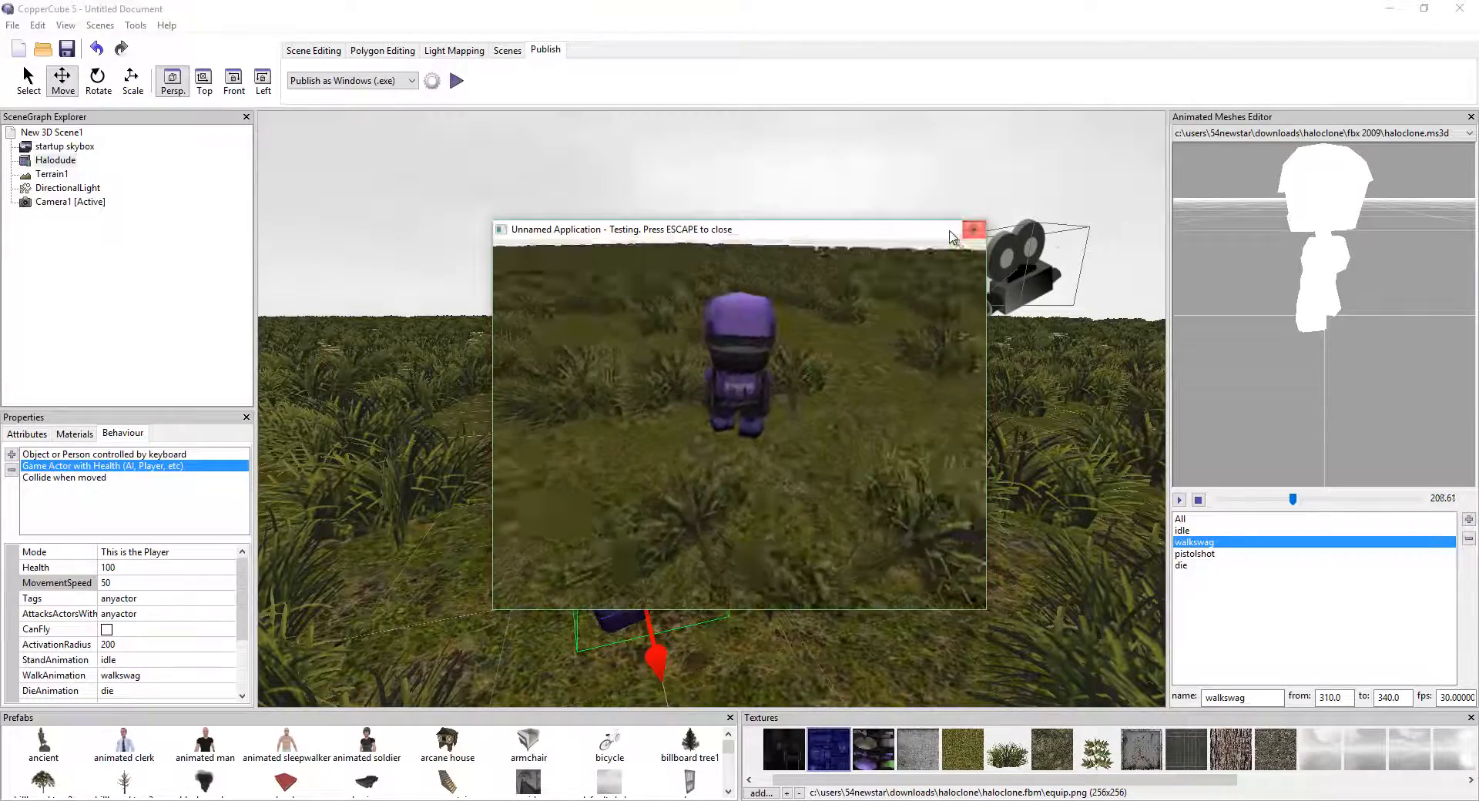
key("Escape")
- Set FollowSmoothing to 100 in Camera1's 3rd Person Camera behaviour and test how the camera follows Halodude
left_click(1004, 287)
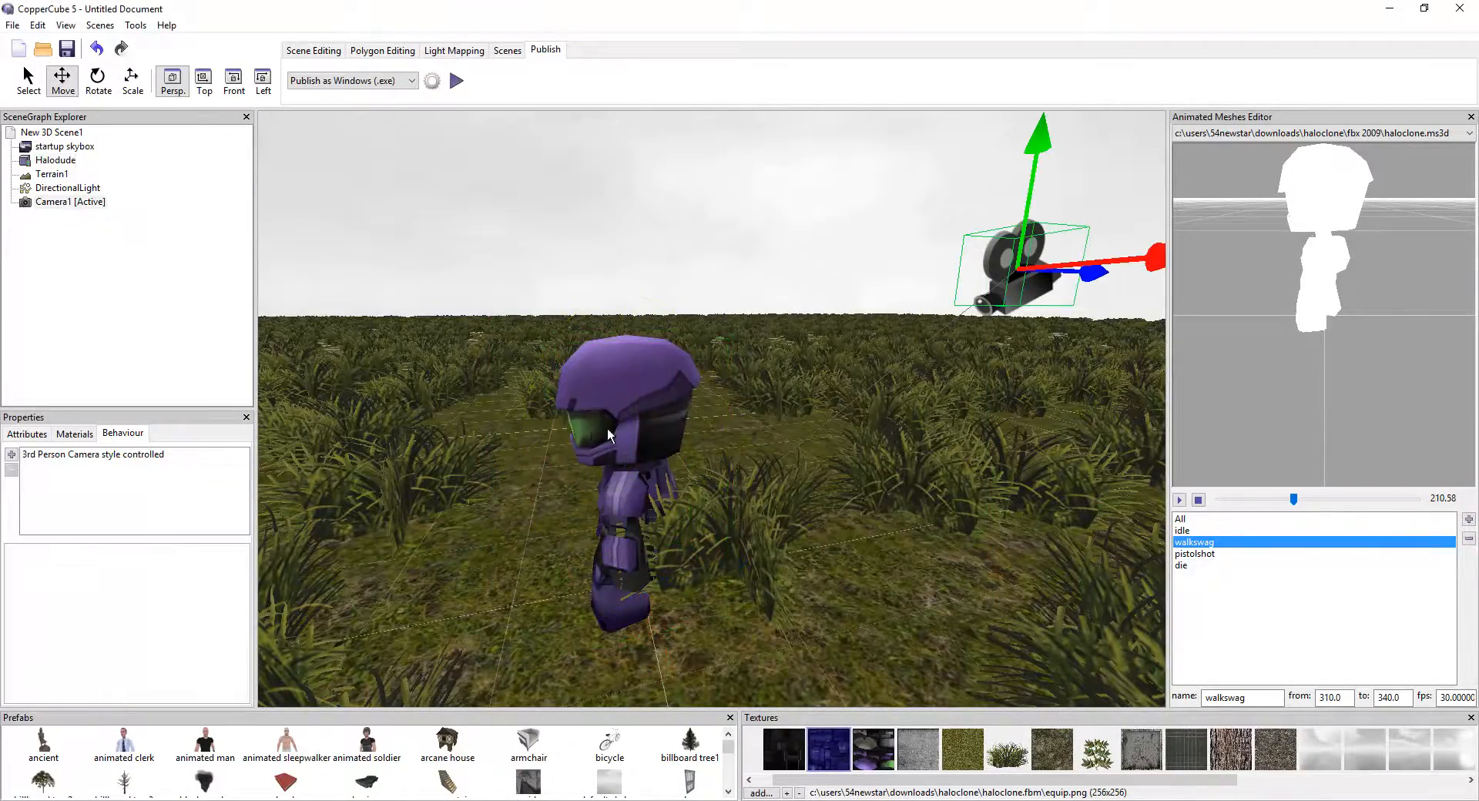
left_click(99, 455)
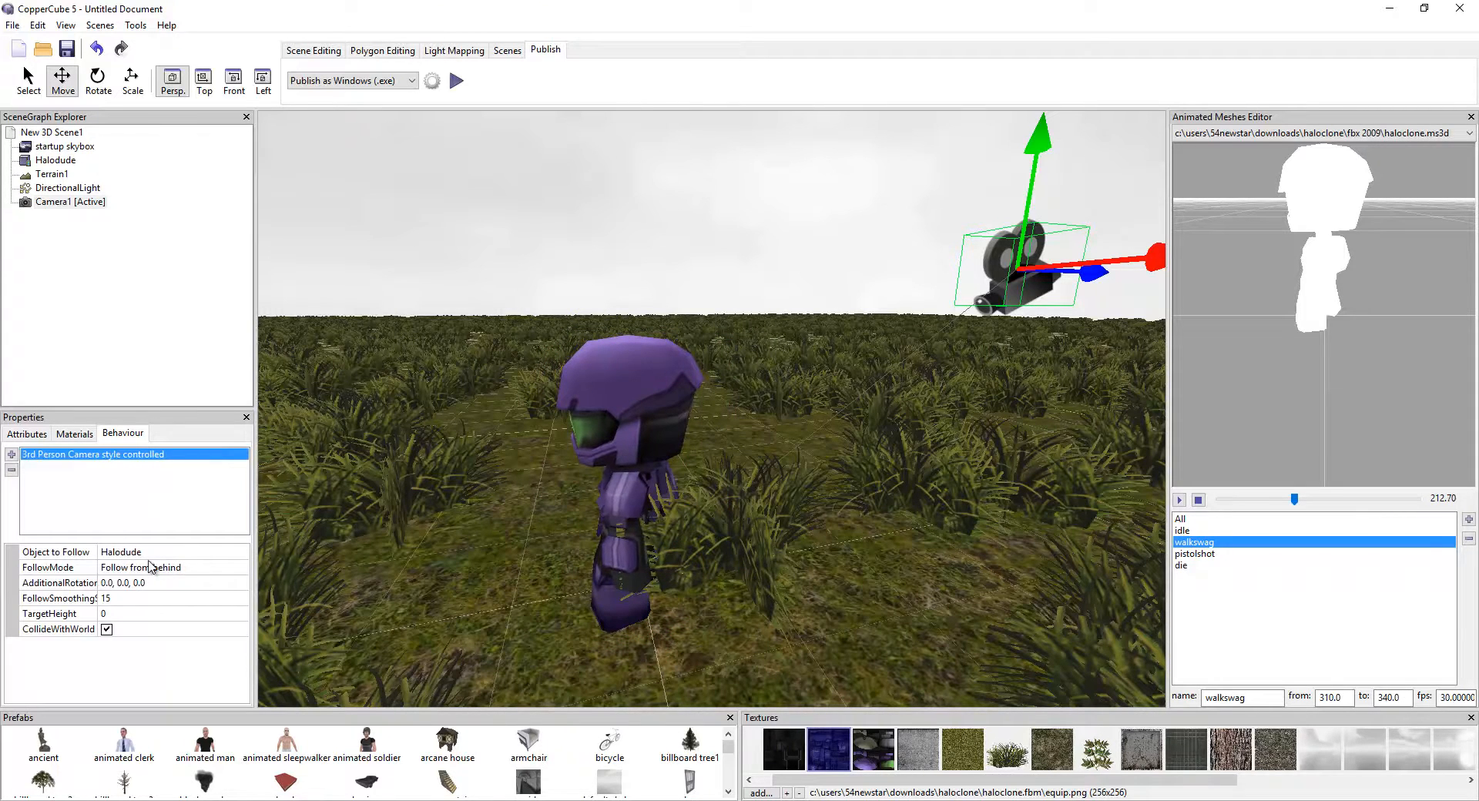
left_click(123, 599)
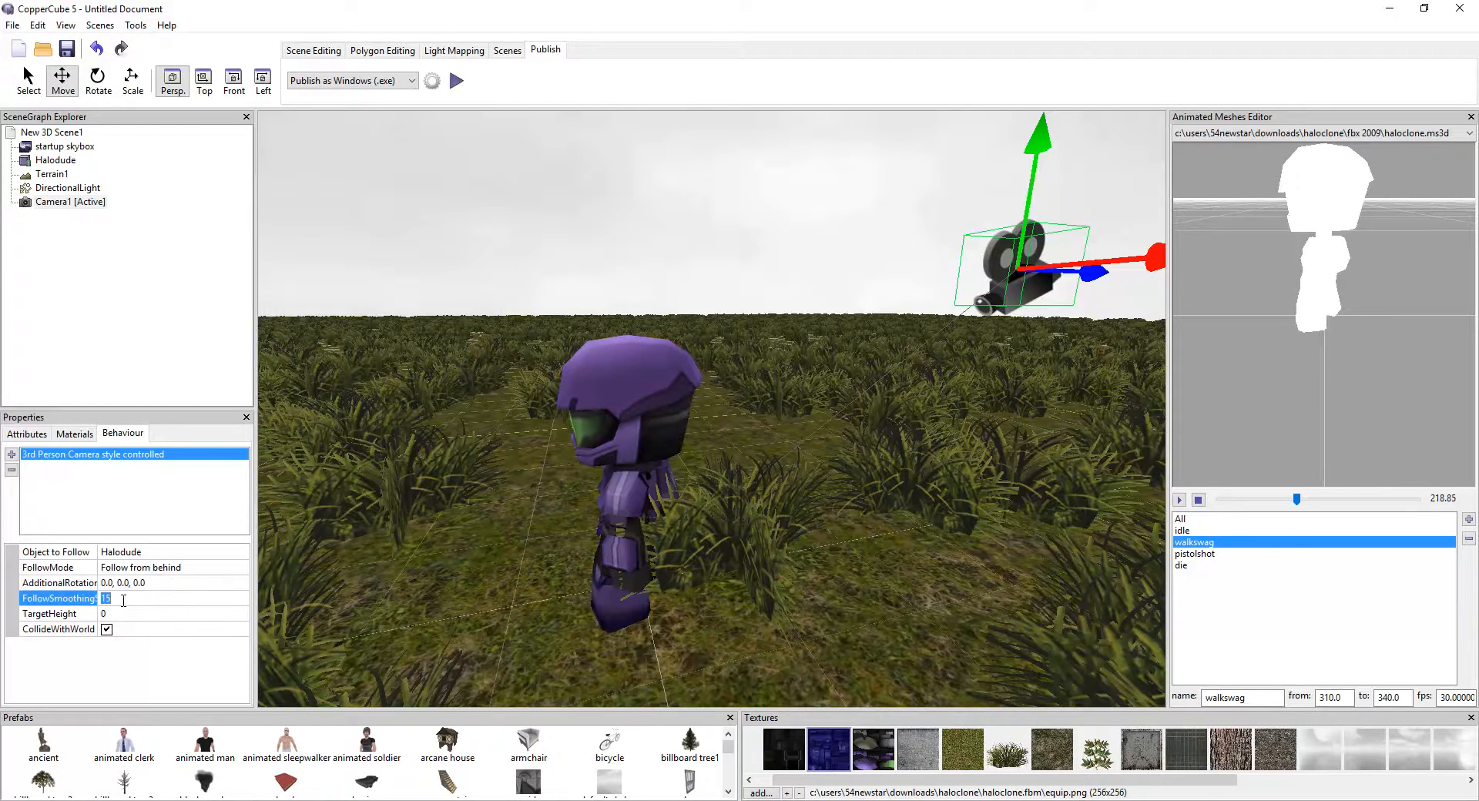
type("100")
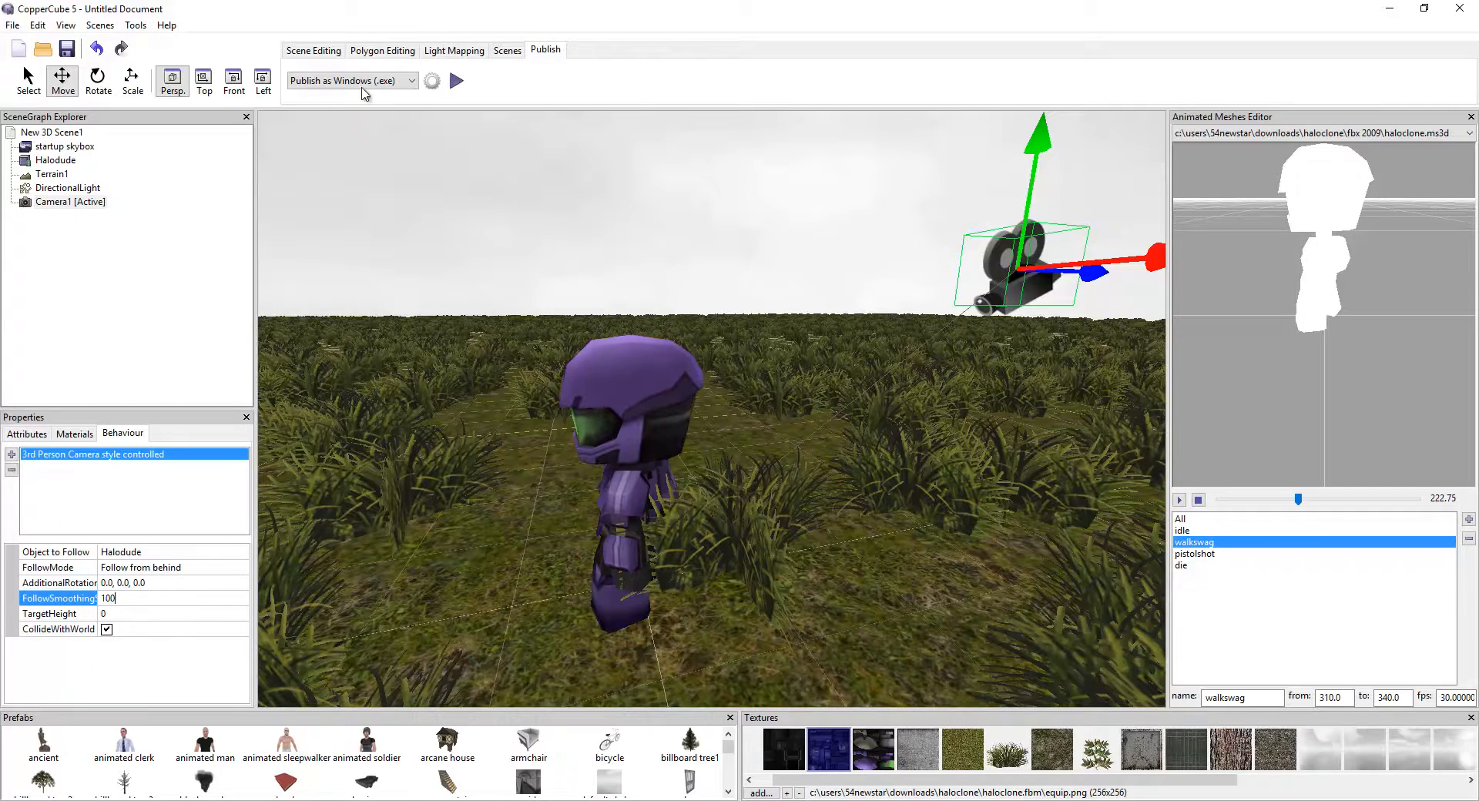
left_click(456, 80)
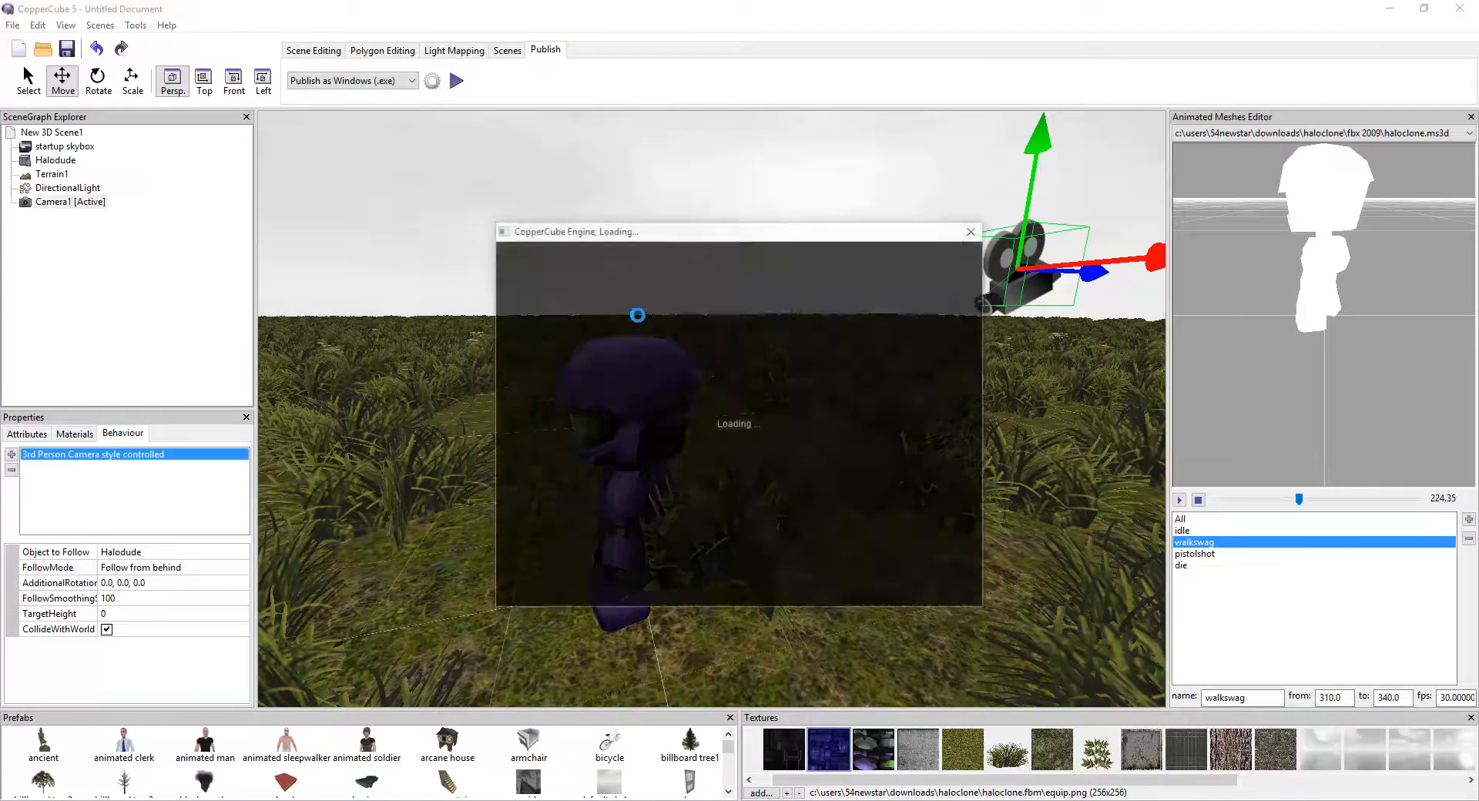
key("Up")
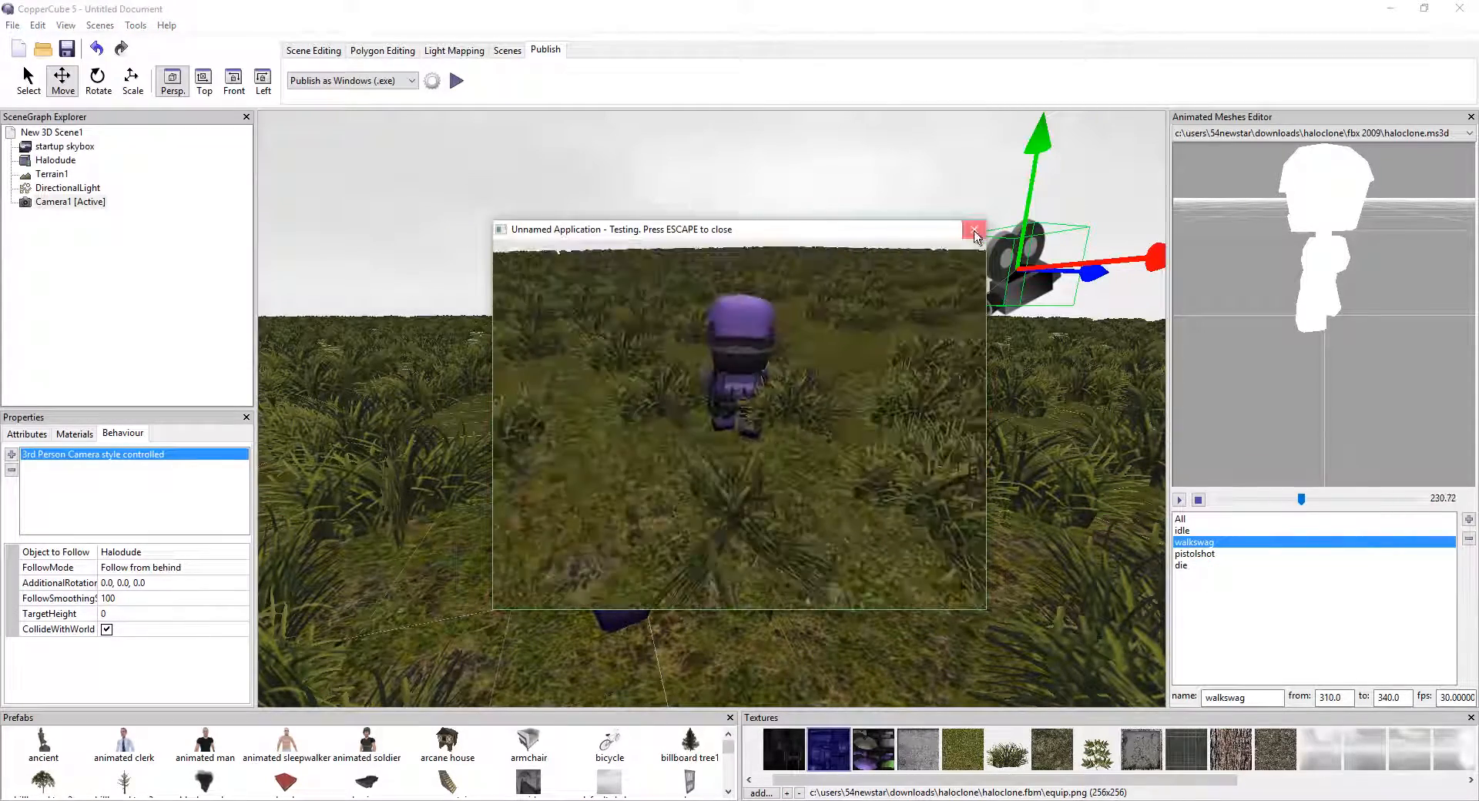
key("Escape")
- Set the third-person camera's FollowSmoothing to 0, run the game to check the camera, and close the test
left_click(168, 598)
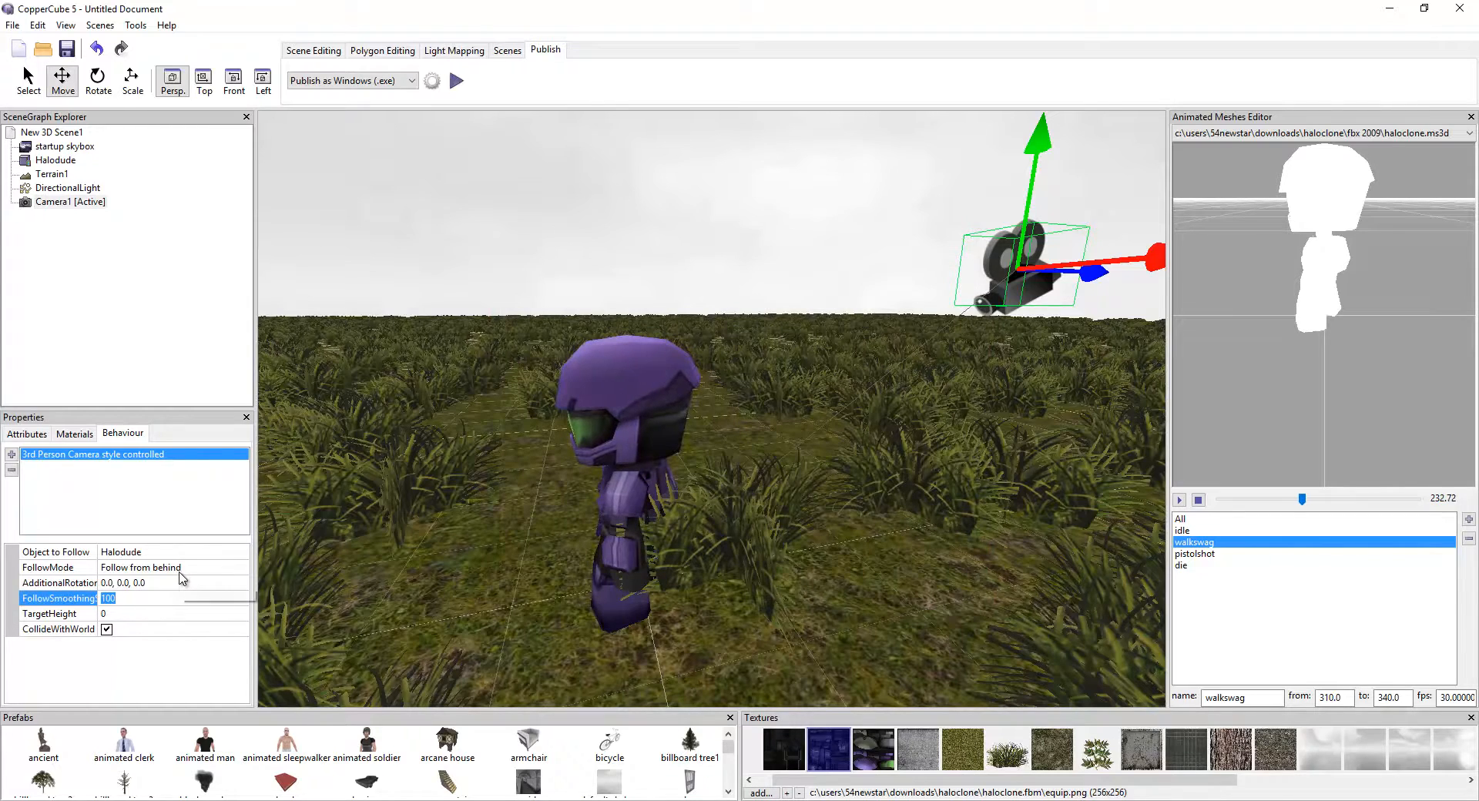
type("0")
left_click(456, 81)
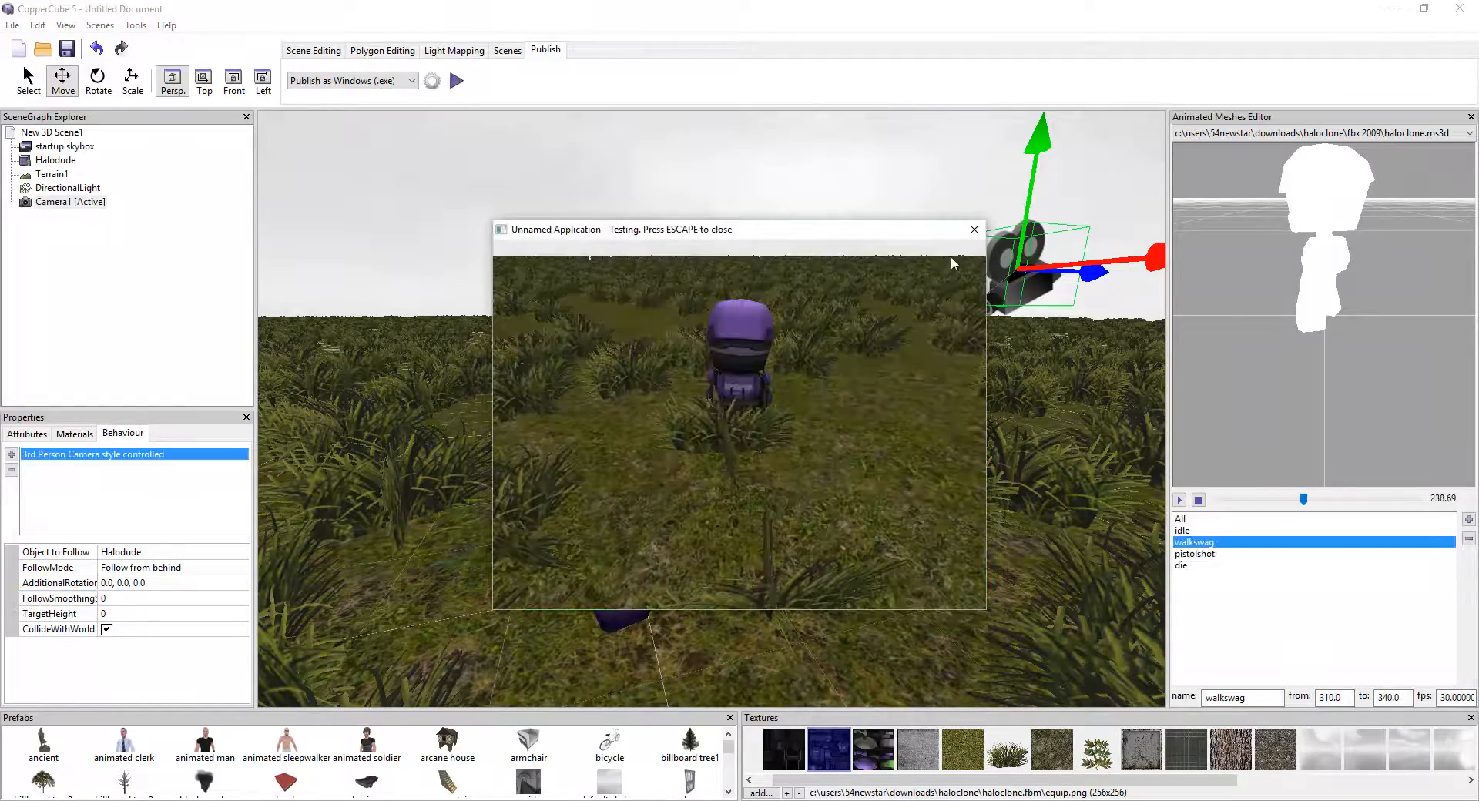
left_click_drag(905, 234, 886, 232)
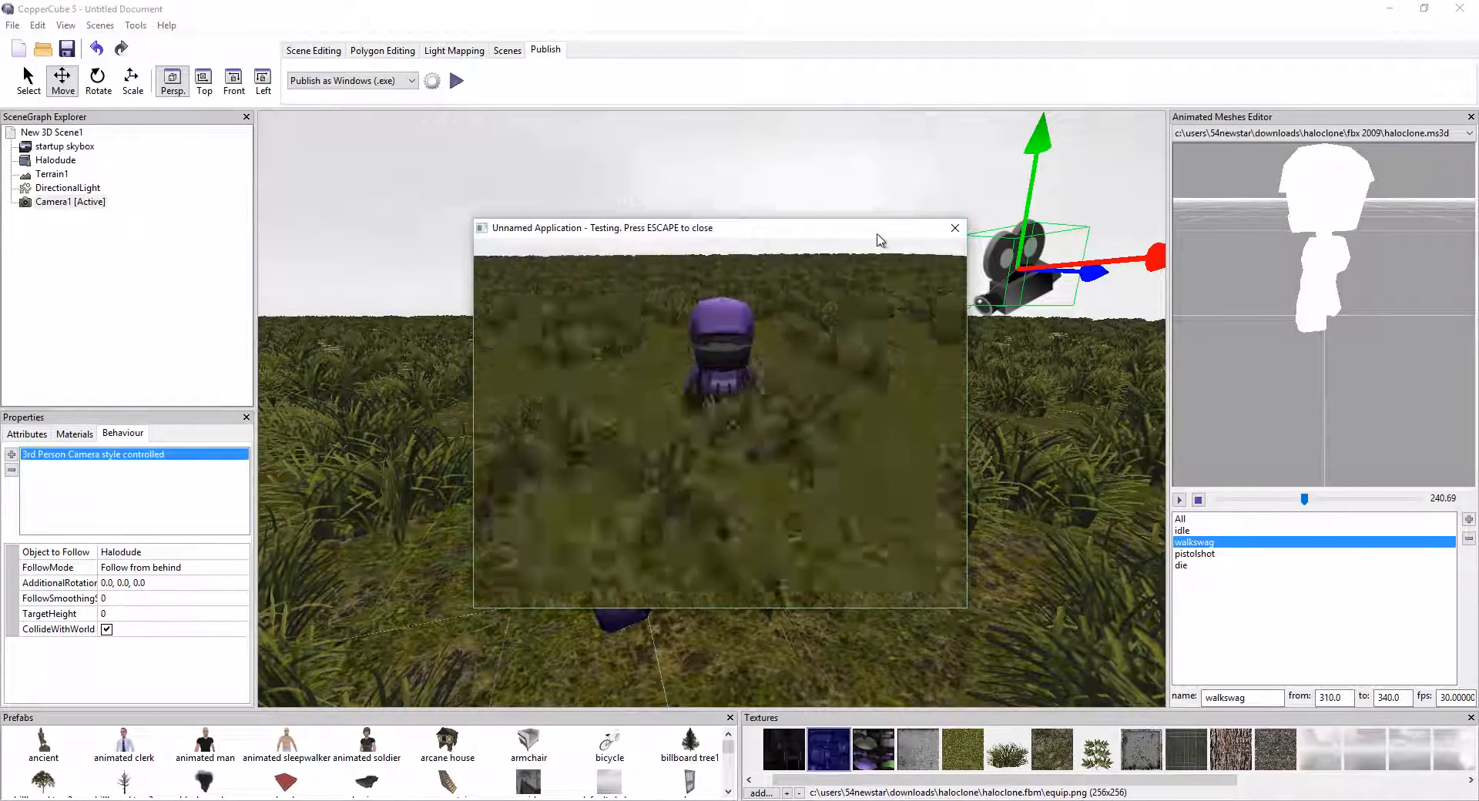
left_click(955, 228)
- Set the third-person camera's FollowSmoothing to 30 and test the game while walking Halodude forward
left_click(123, 598)
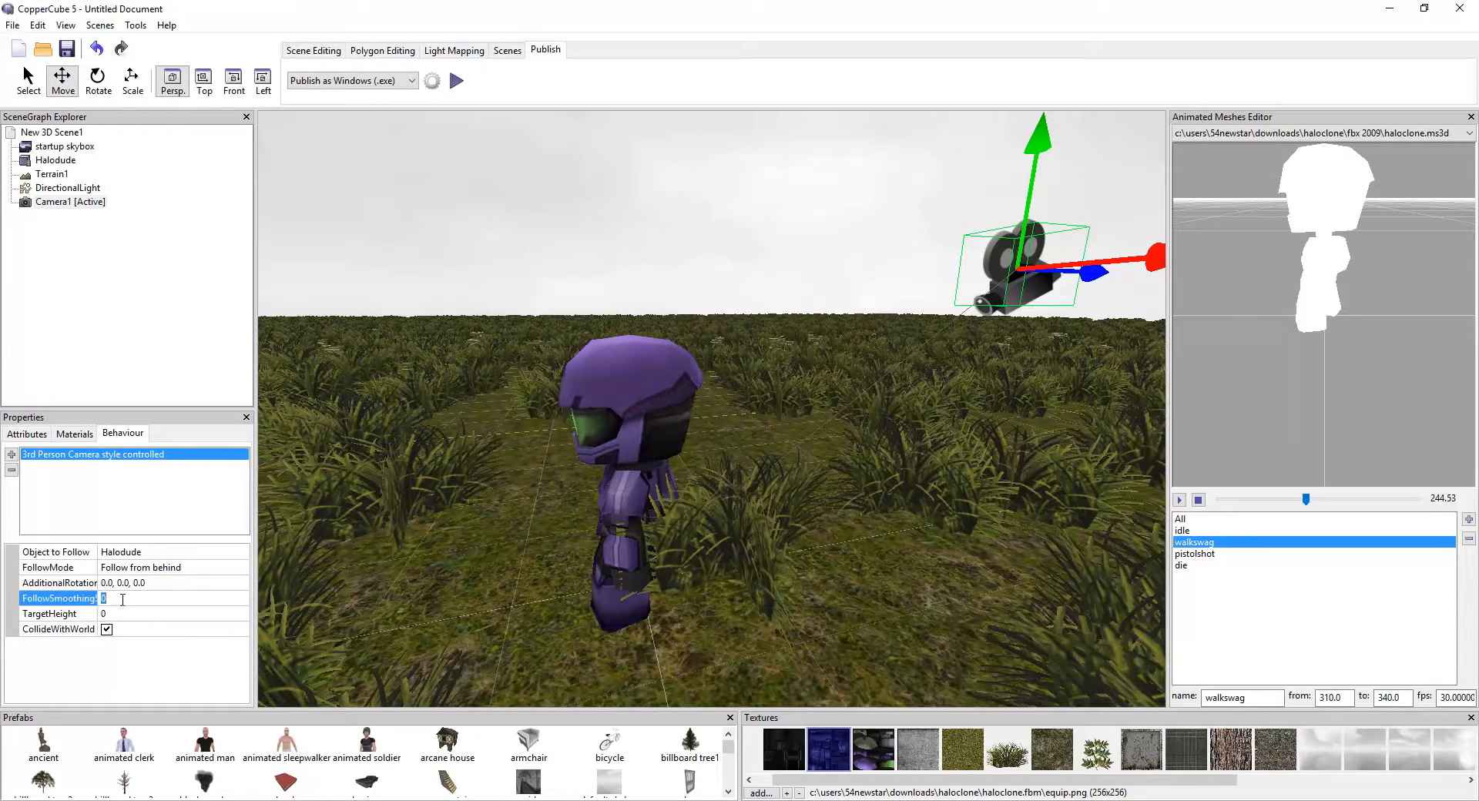
type("3")
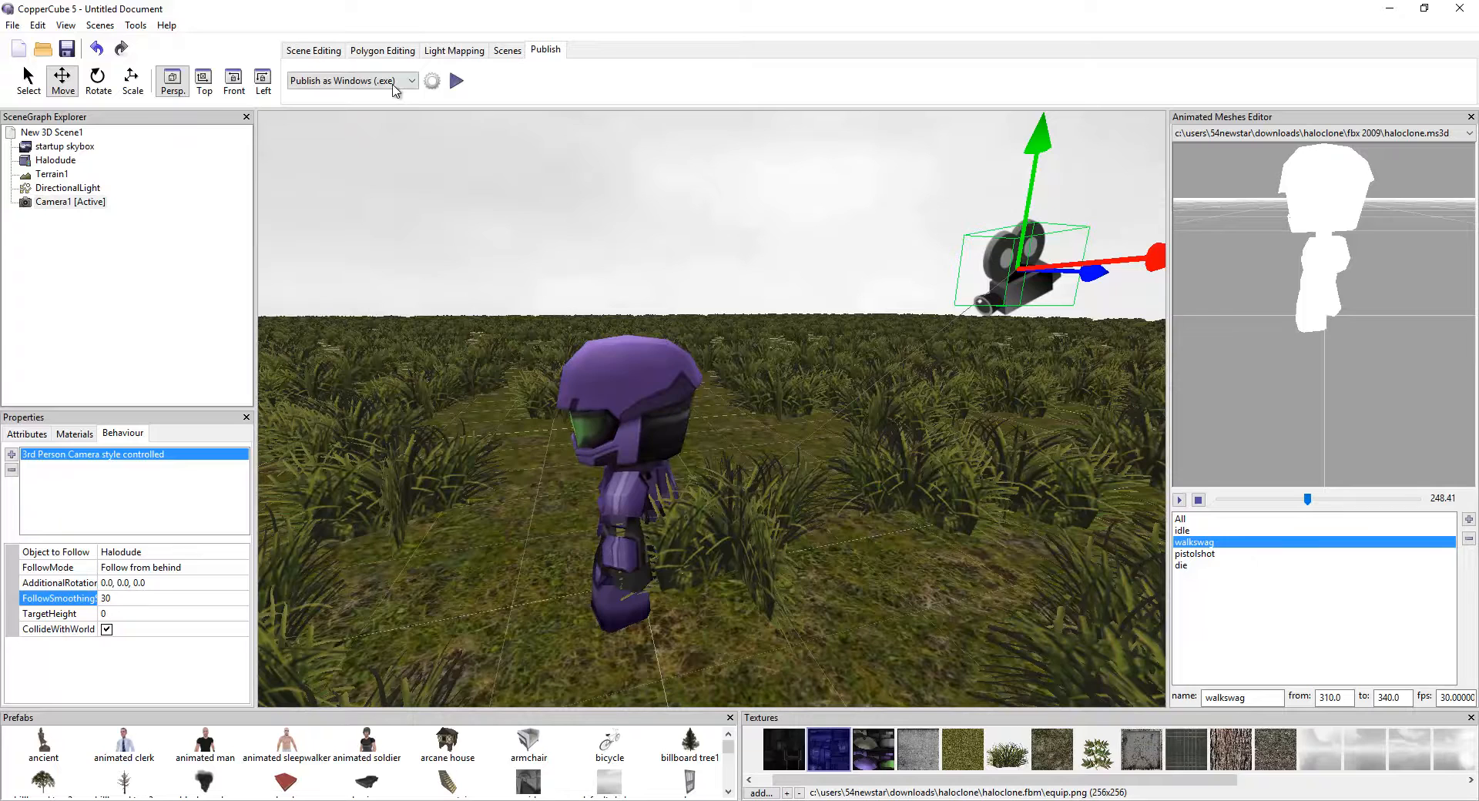
left_click(457, 85)
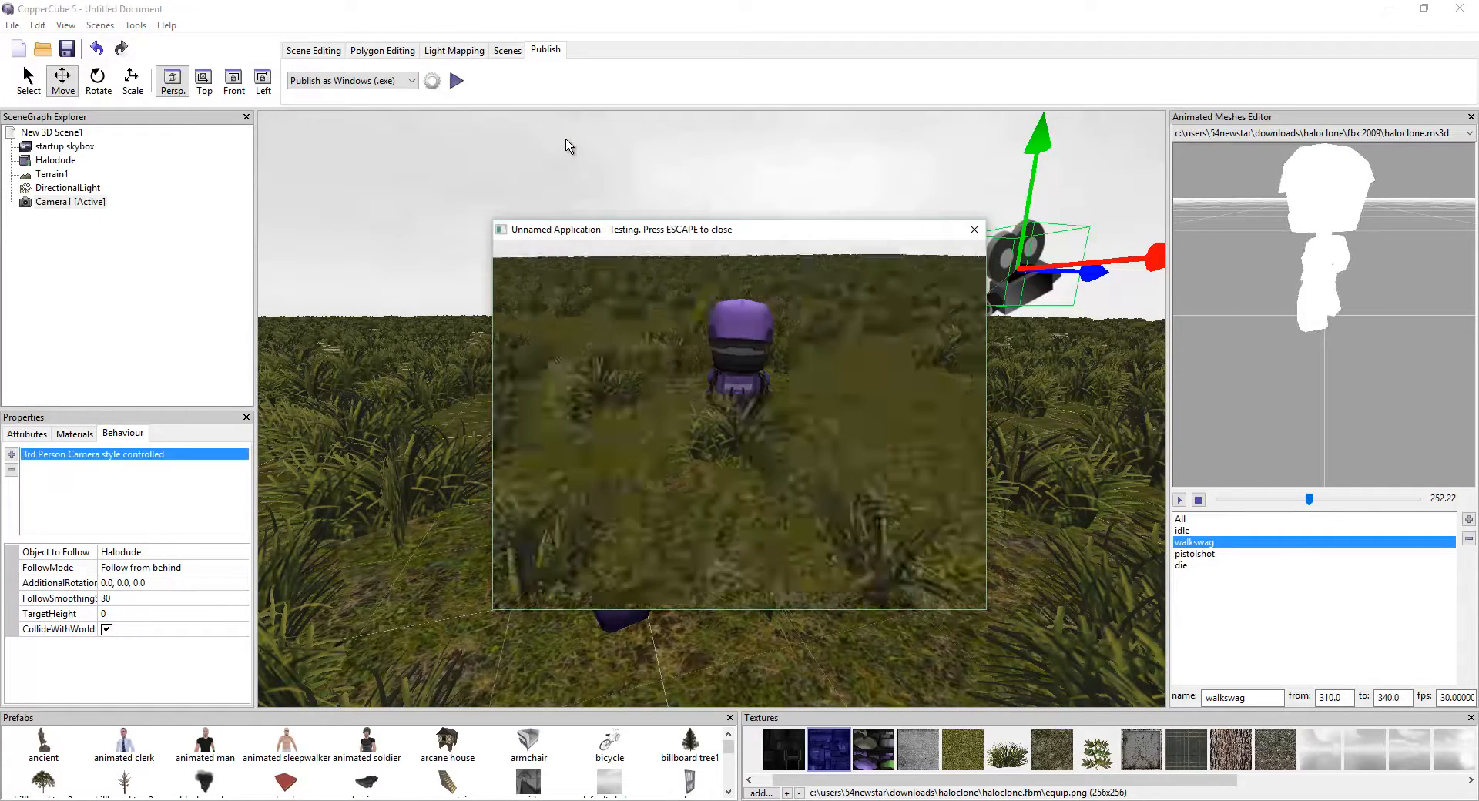
key("Up")
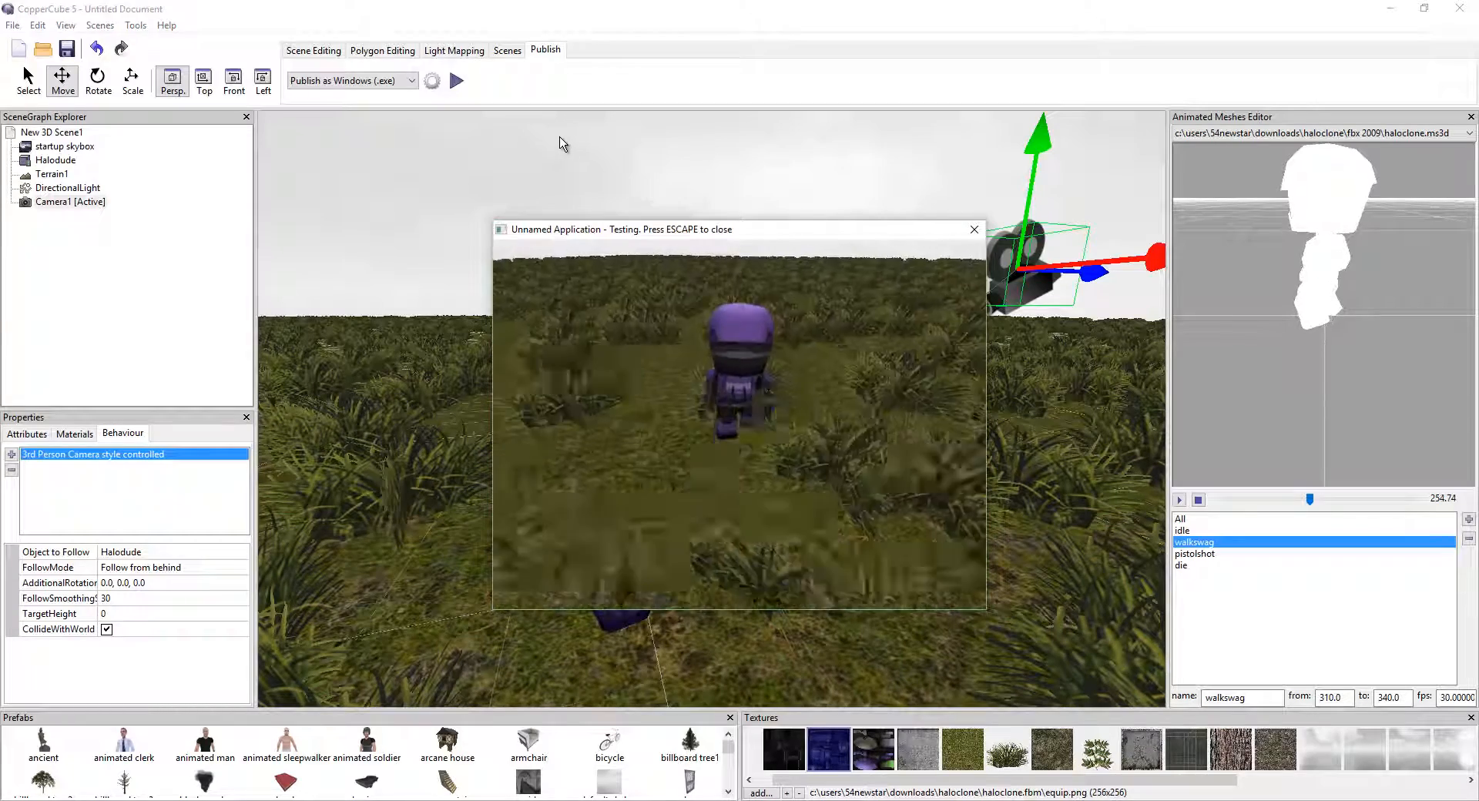
key("Escape")
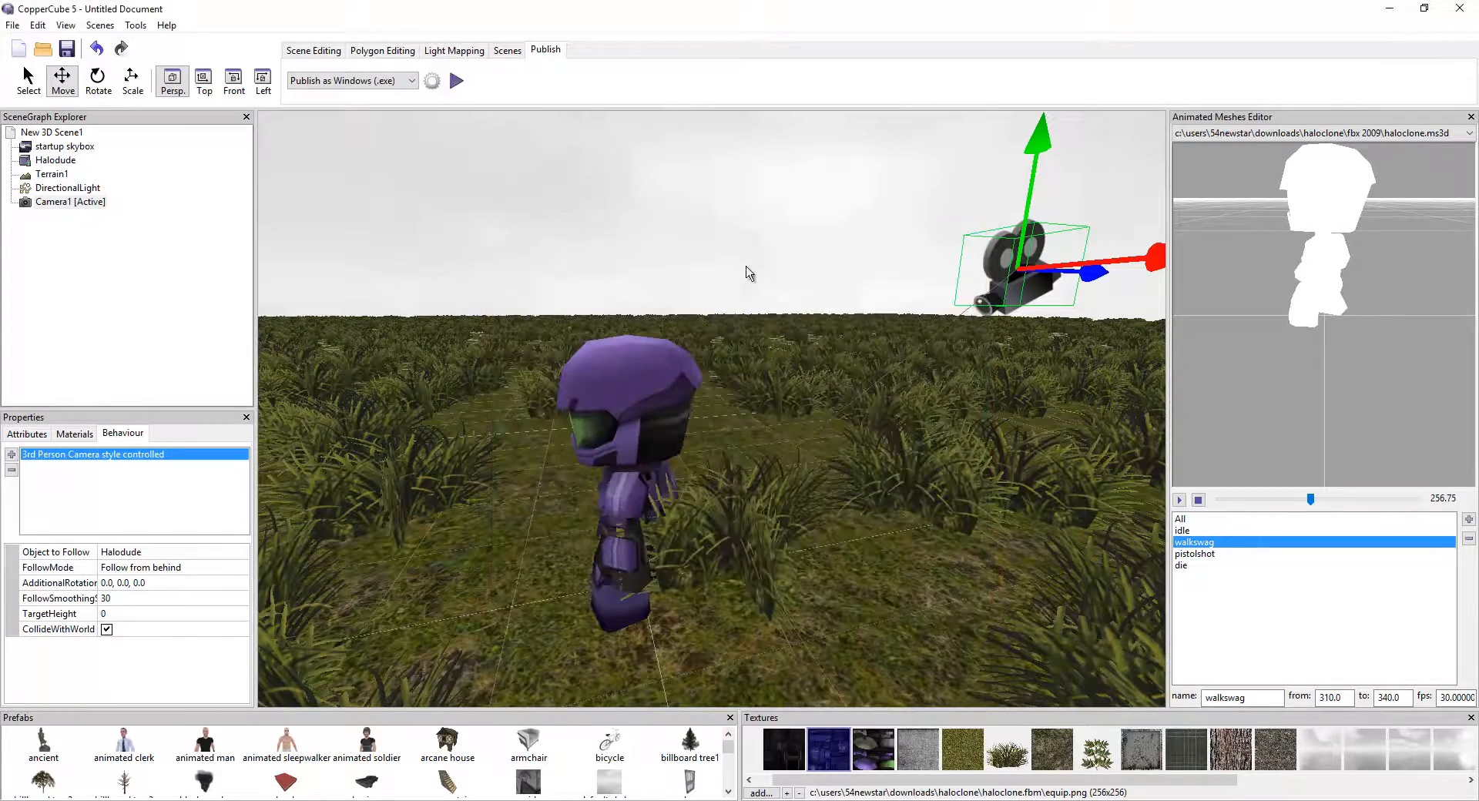
- Set the TargetHeight of Camera1's 3rd Person Camera behaviour to 100 and inspect the camera's placement in the scene
right_click_drag(1003, 280, 716, 401)
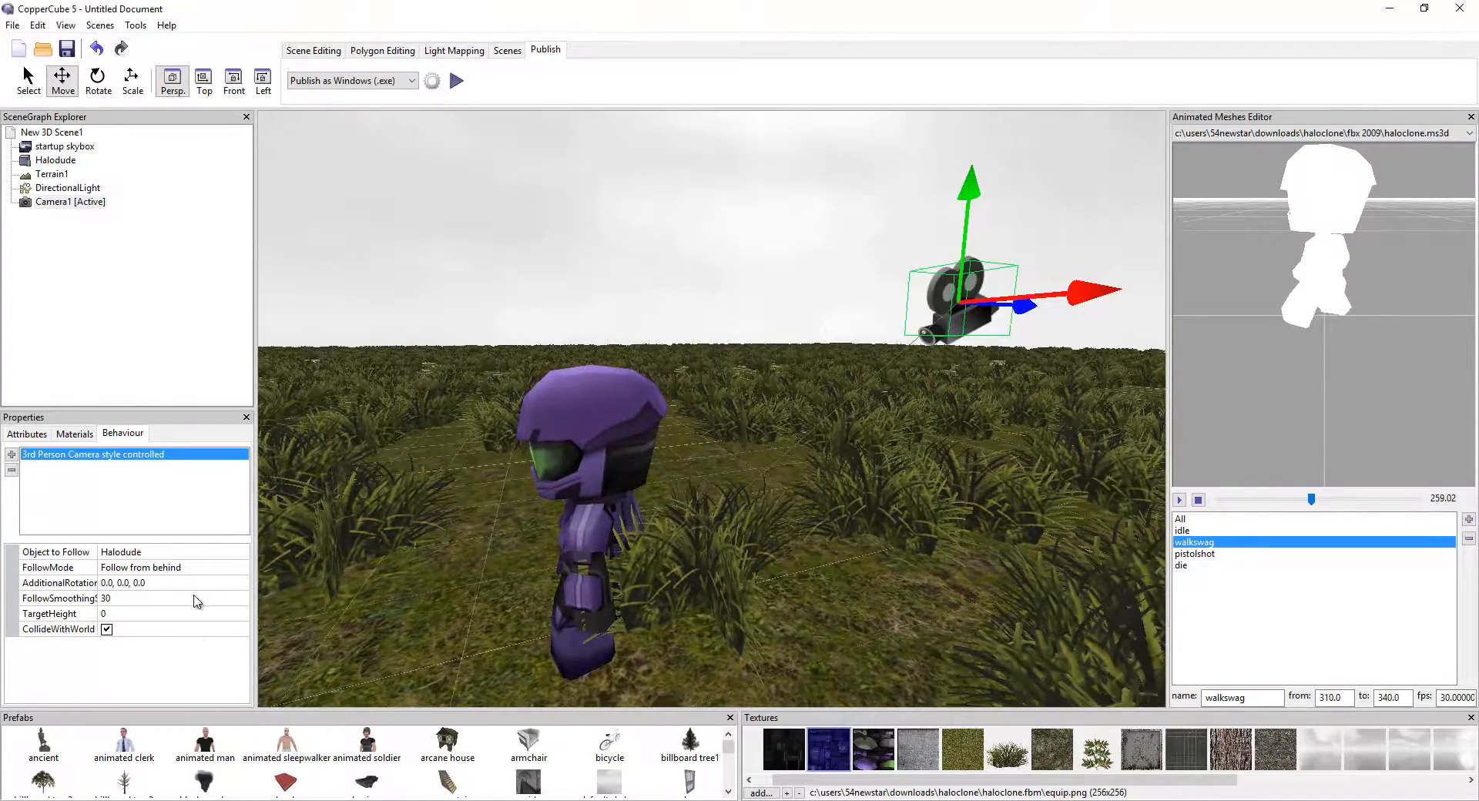
left_click(120, 614)
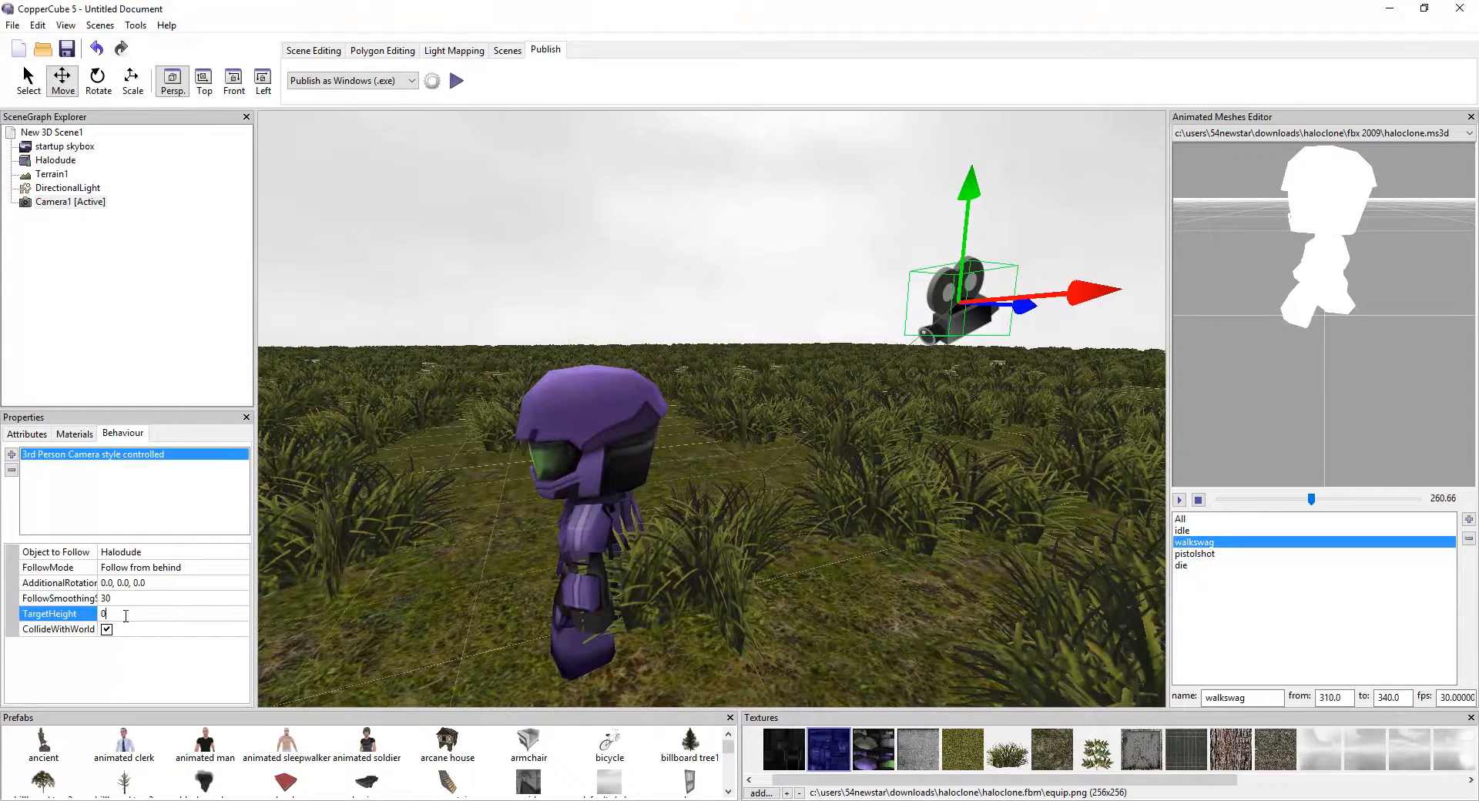
type("100")
key("Return")
scroll(751, 423, "down", 5)
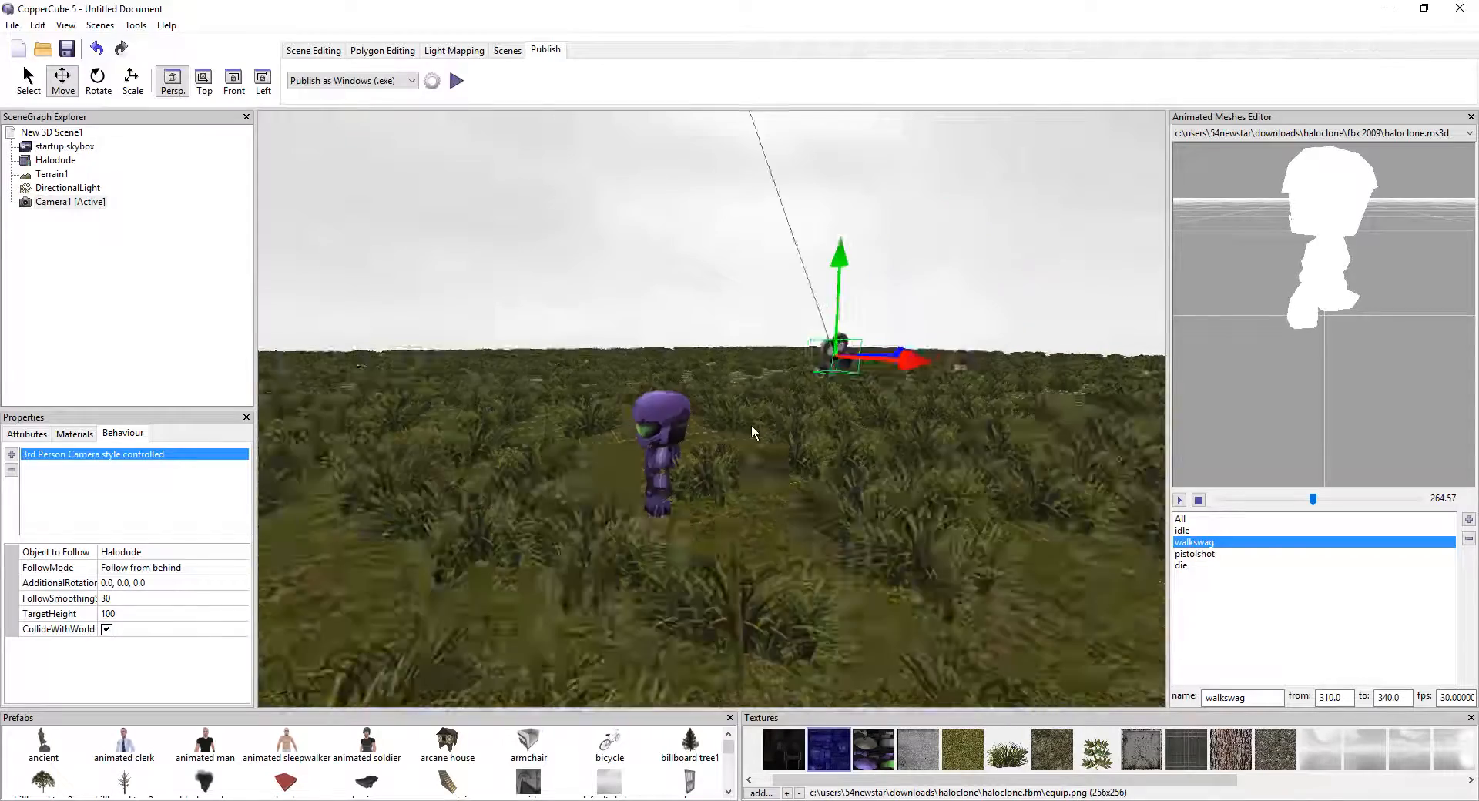
left_click_drag(751, 423, 724, 406)
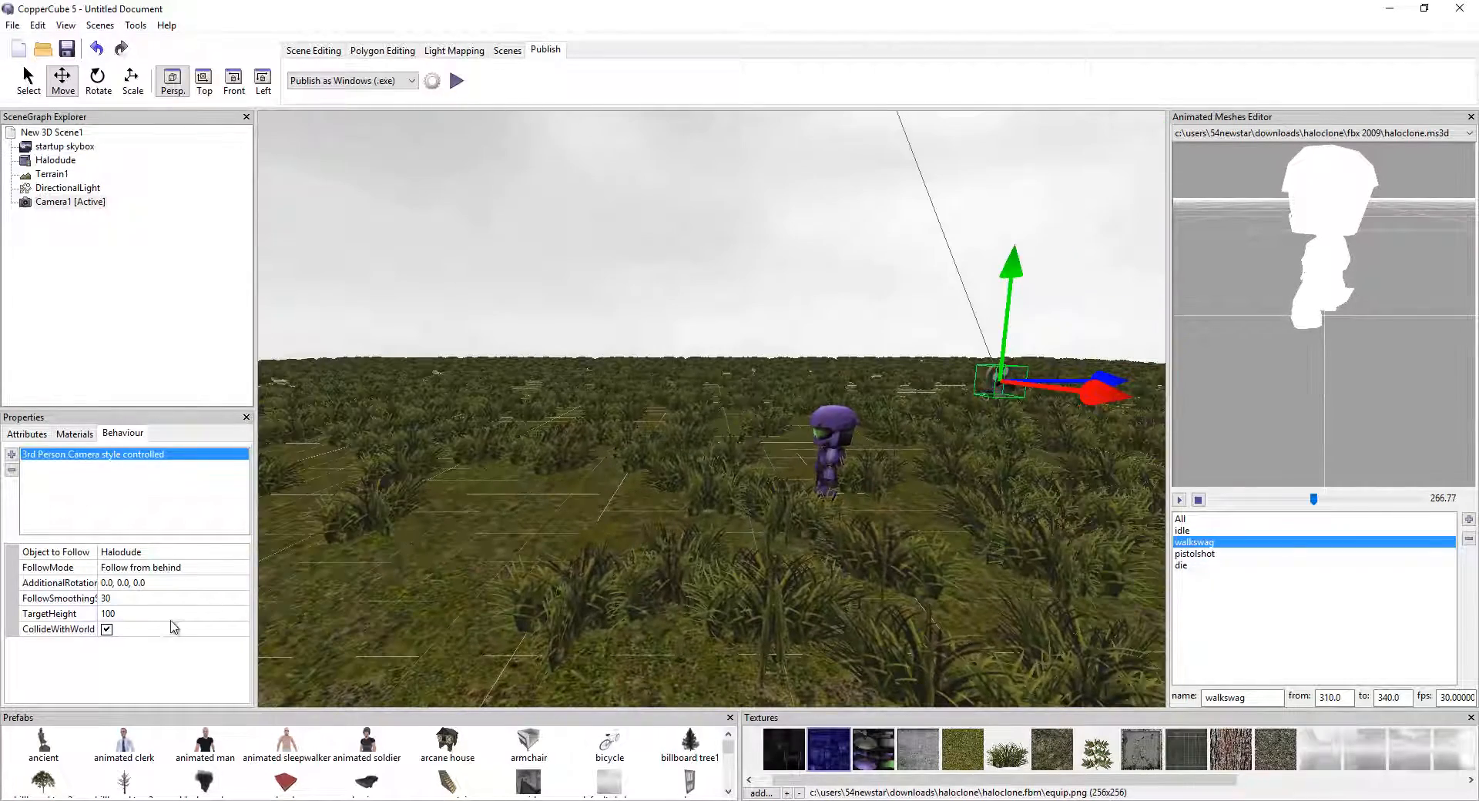
- Set the TargetHeight of Camera1's 3rd Person Camera behaviour to 10 and inspect Halodude up close in the scene
left_click(137, 614)
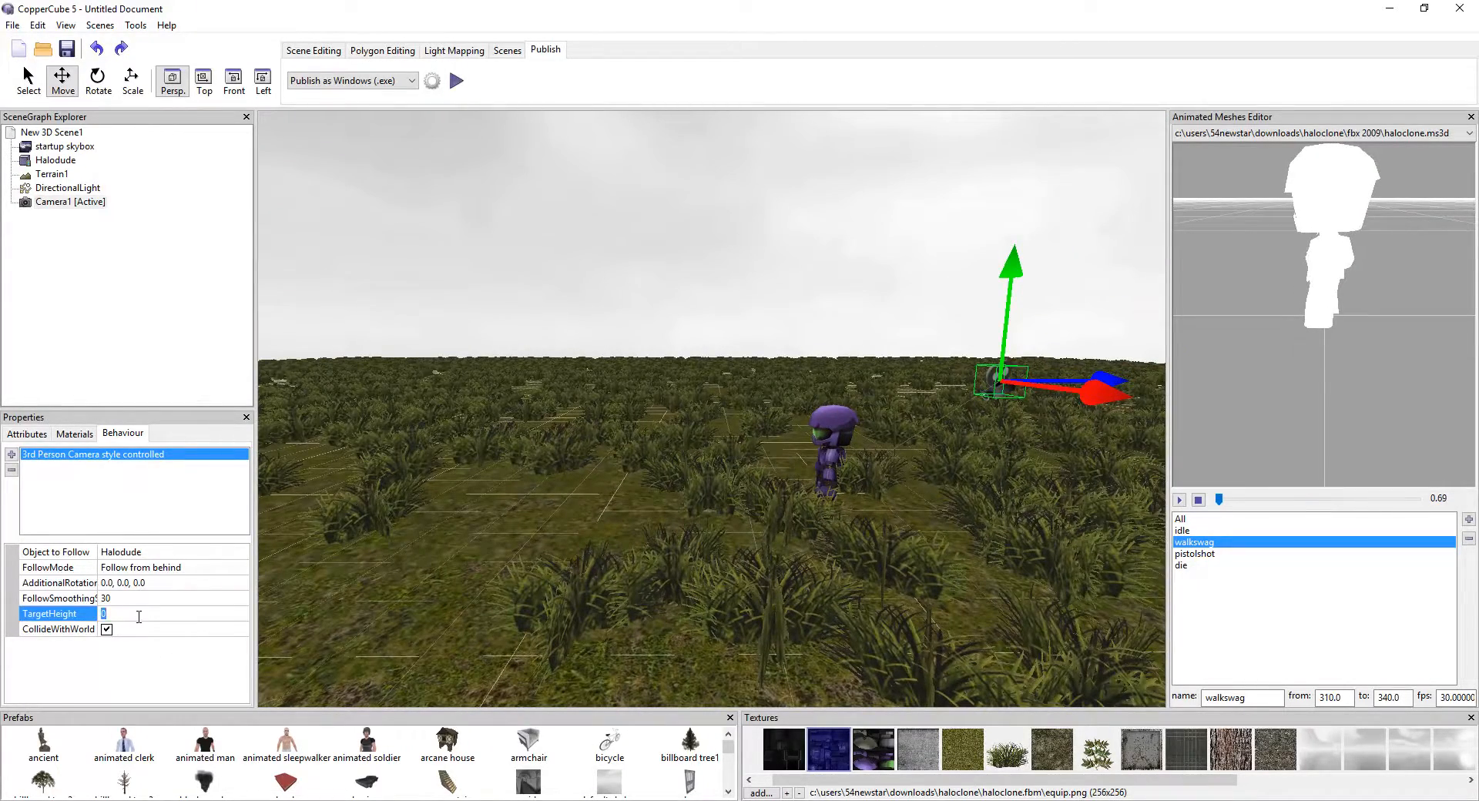
type("10")
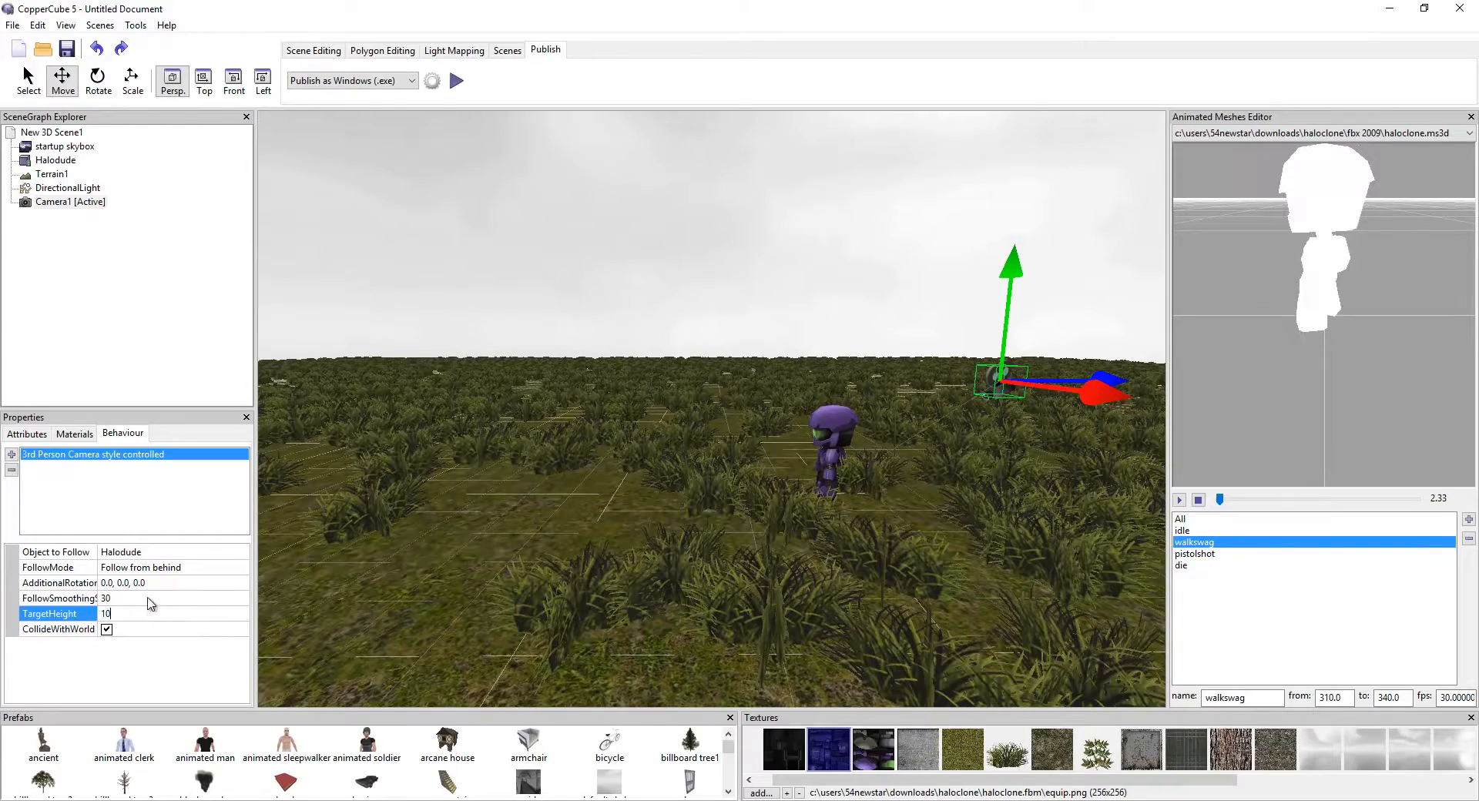
key("Return")
scroll(772, 573, "up", 3)
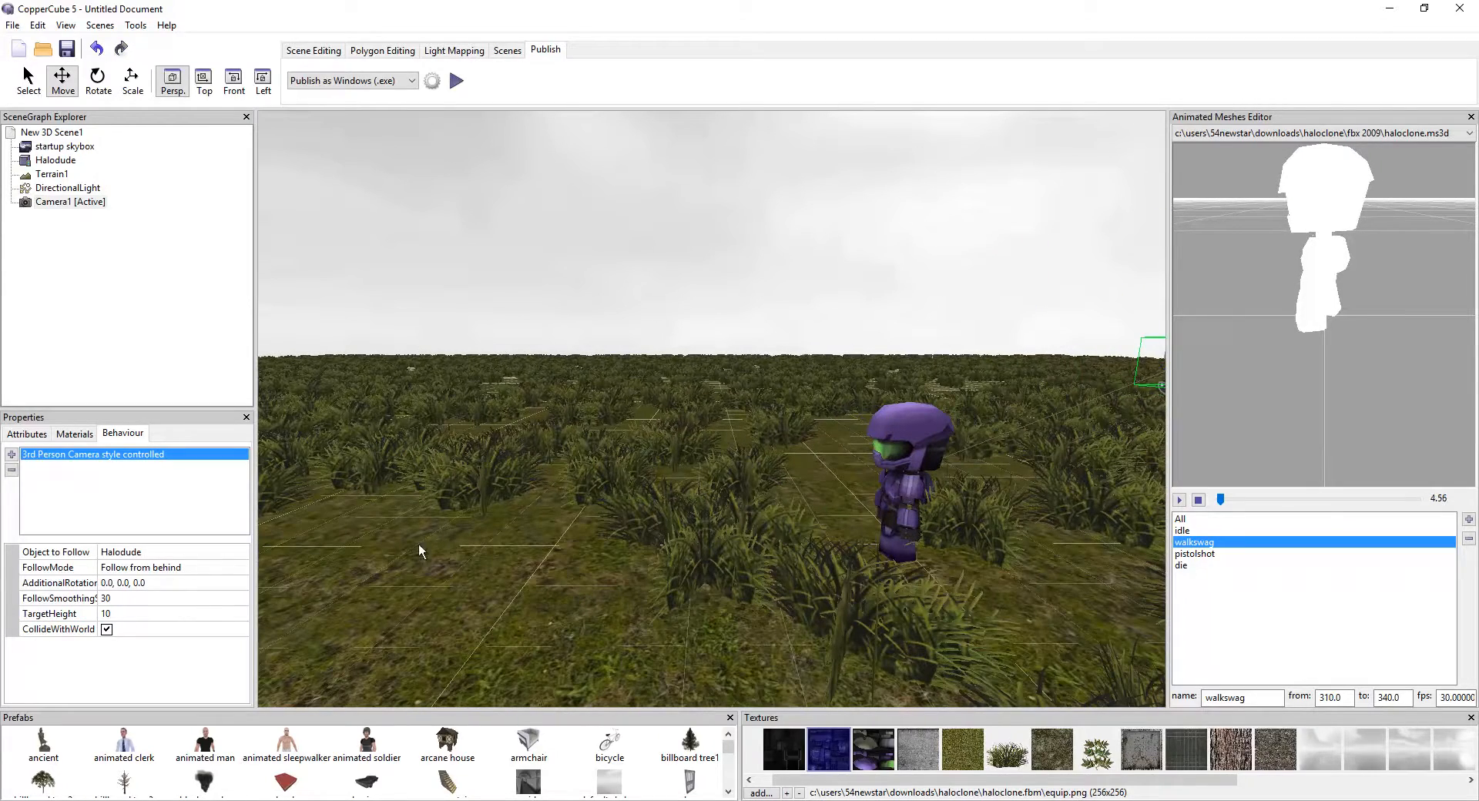
left_click(172, 615)
scroll(770, 512, "up", 2)
left_click_drag(771, 512, 595, 445)
scroll(802, 511, "up", 2)
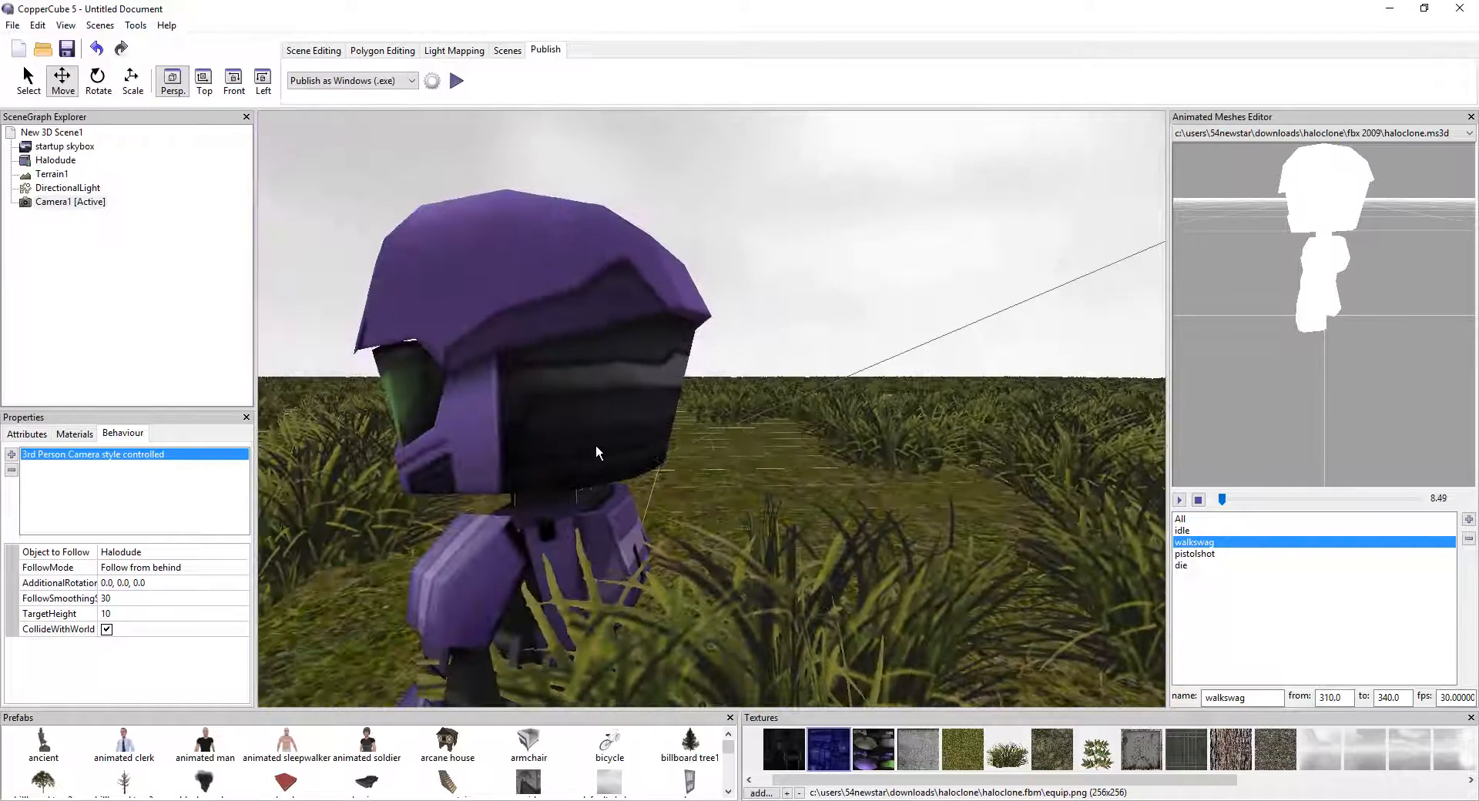
- Set the third-person camera's TargetHeight to 14, test the game by turning and walking Halodude, and close the test
left_click(119, 612)
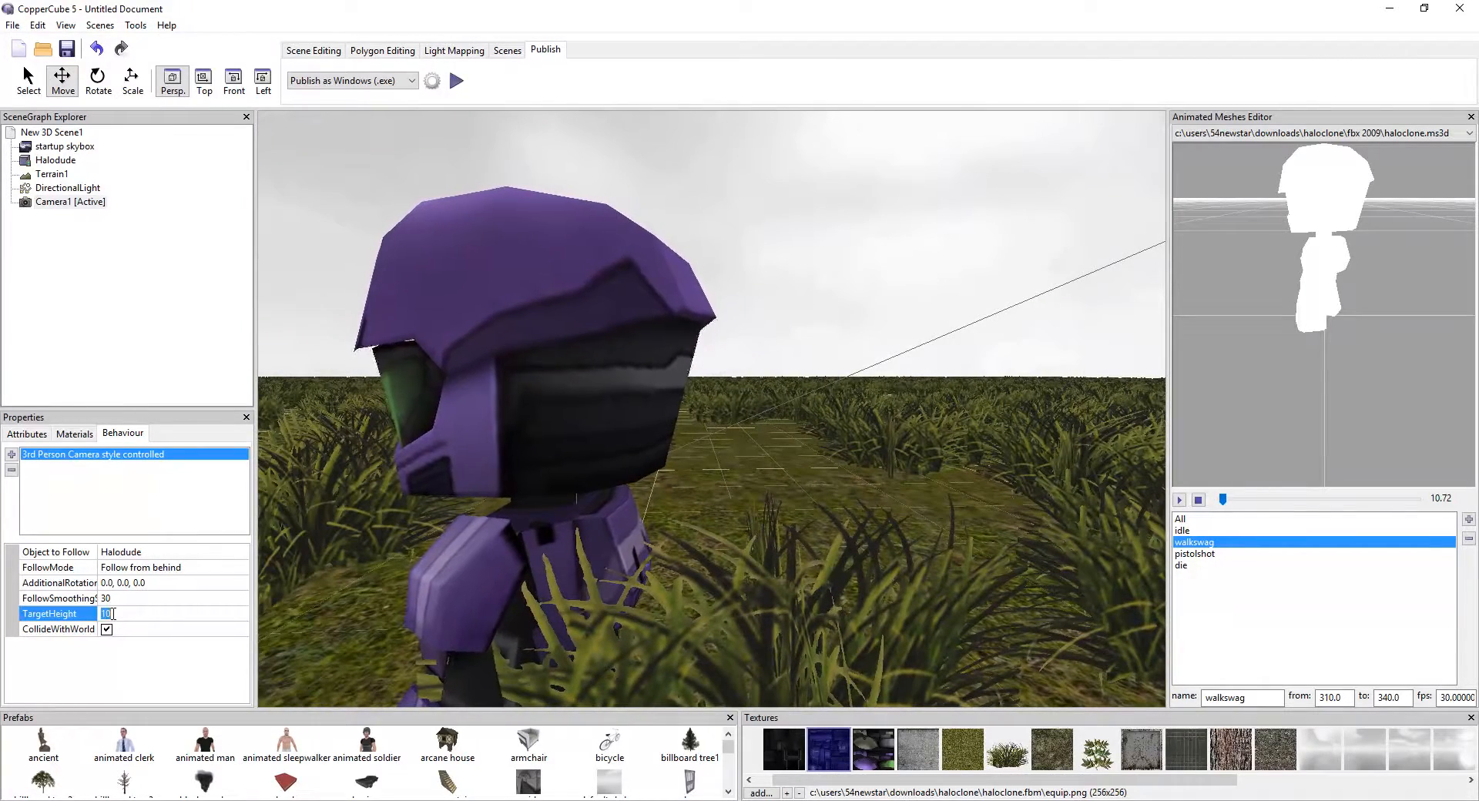
type("14")
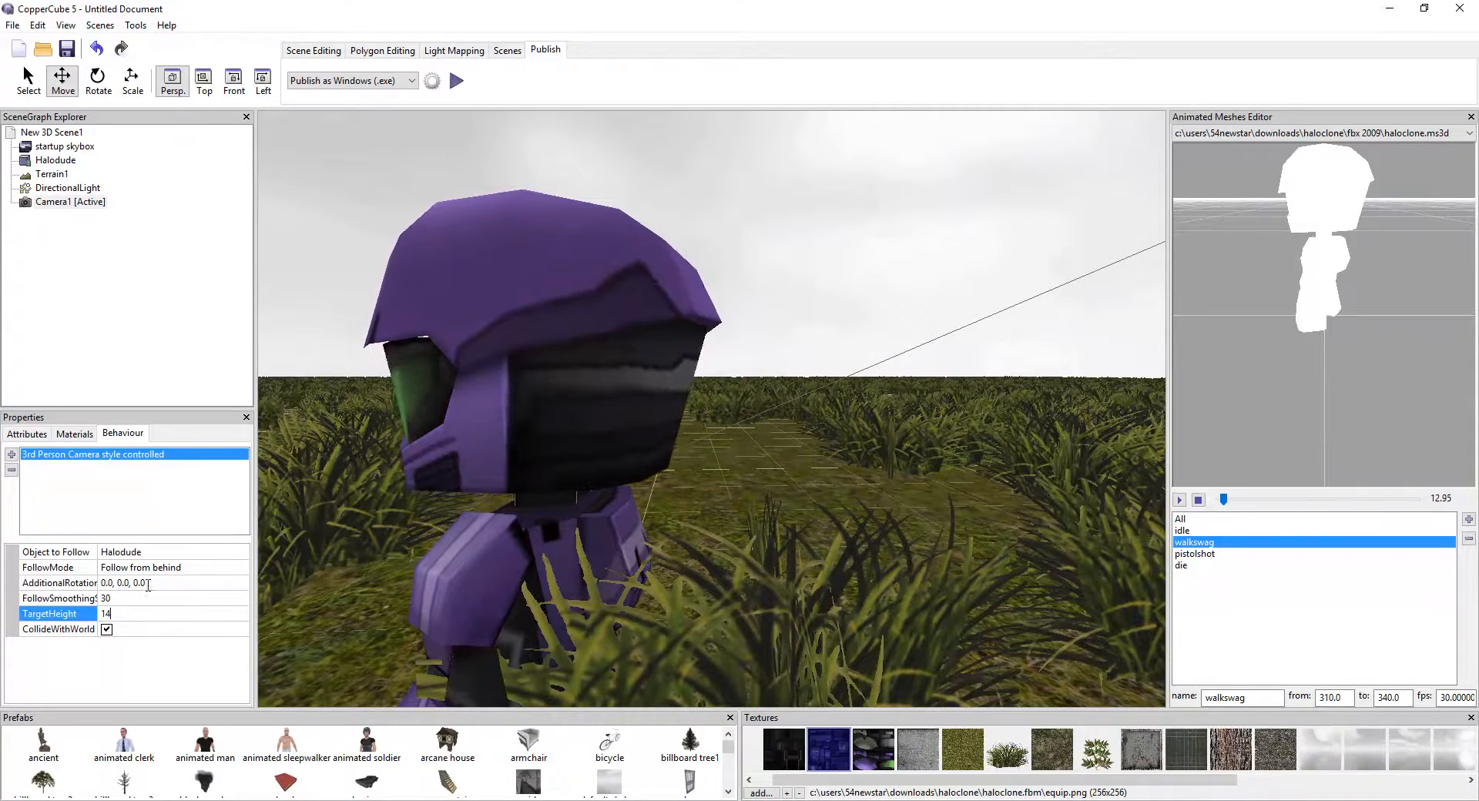
left_click(457, 81)
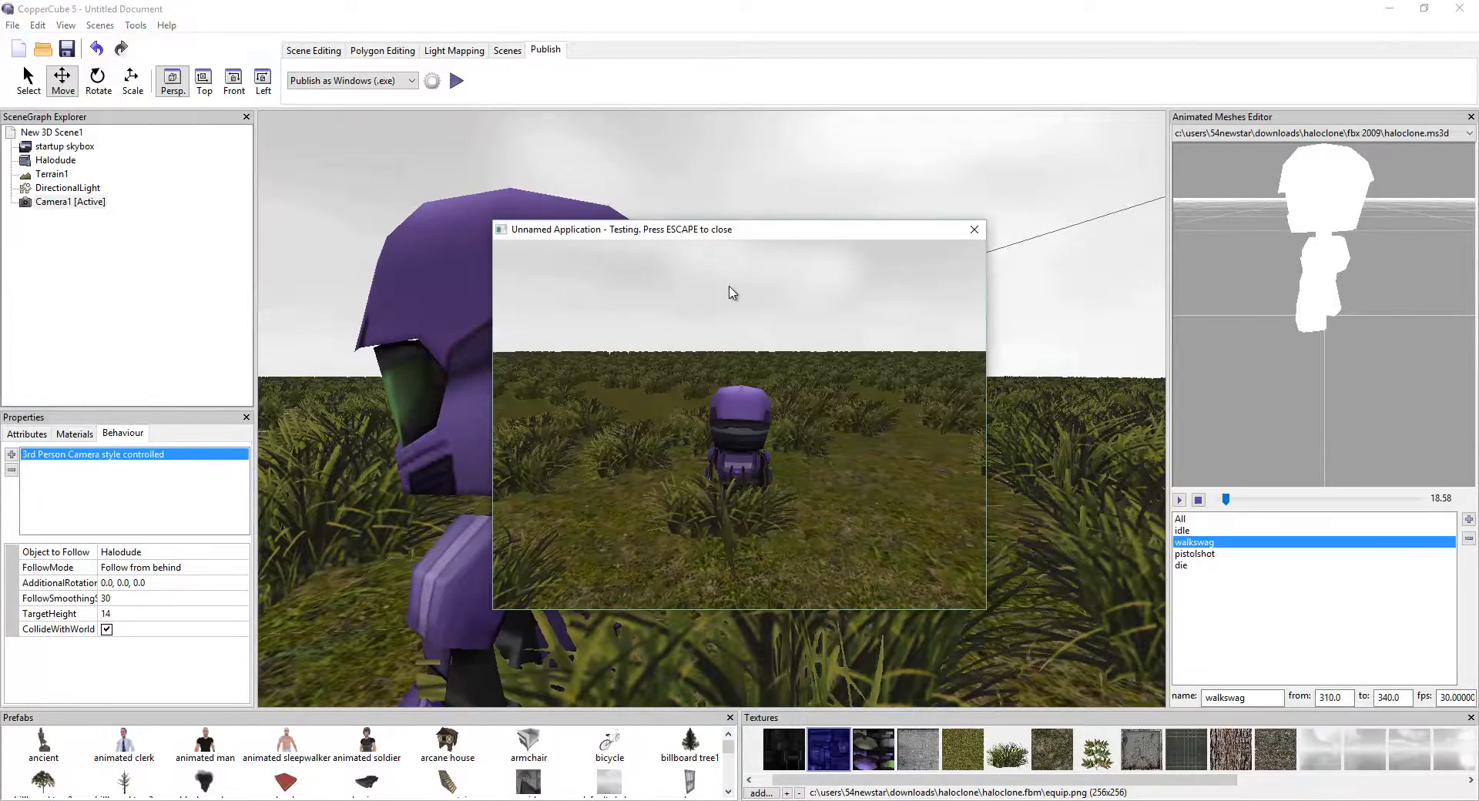
key("Left")
key("Up")
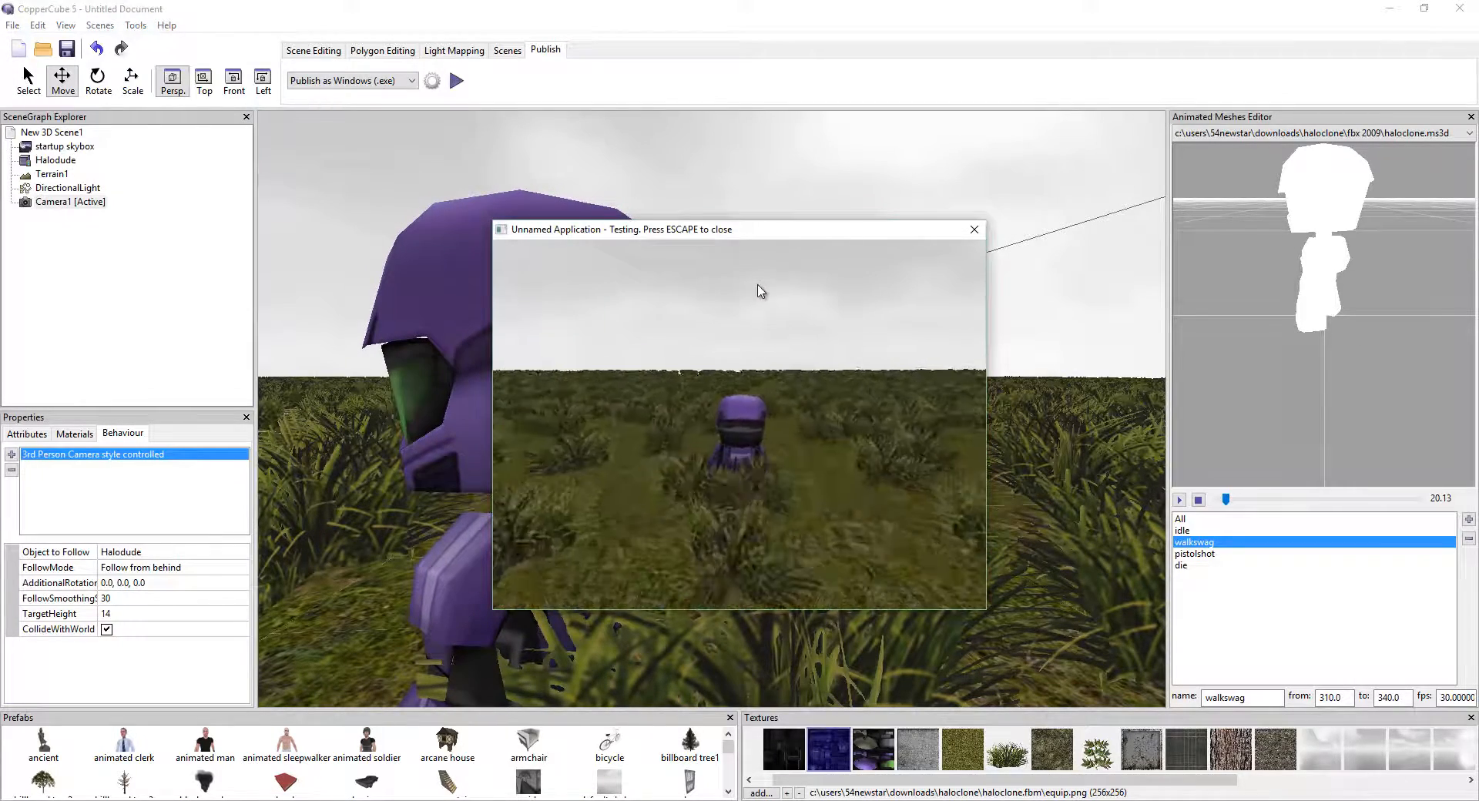
left_click(975, 230)
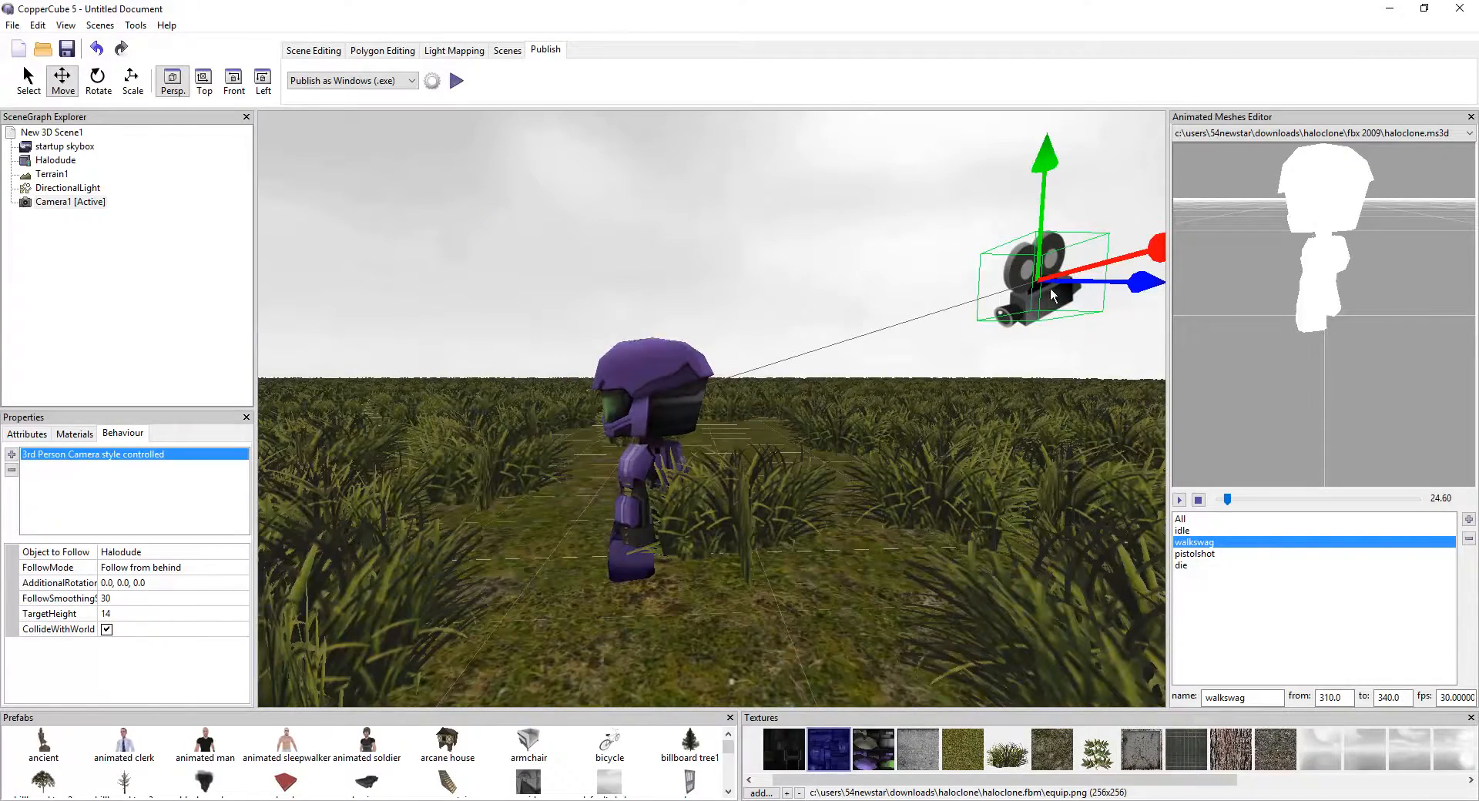
- Move Camera1 closer to Halodude and set its 3rd Person Camera TargetHeight to 20
left_click_drag(1147, 282, 850, 403)
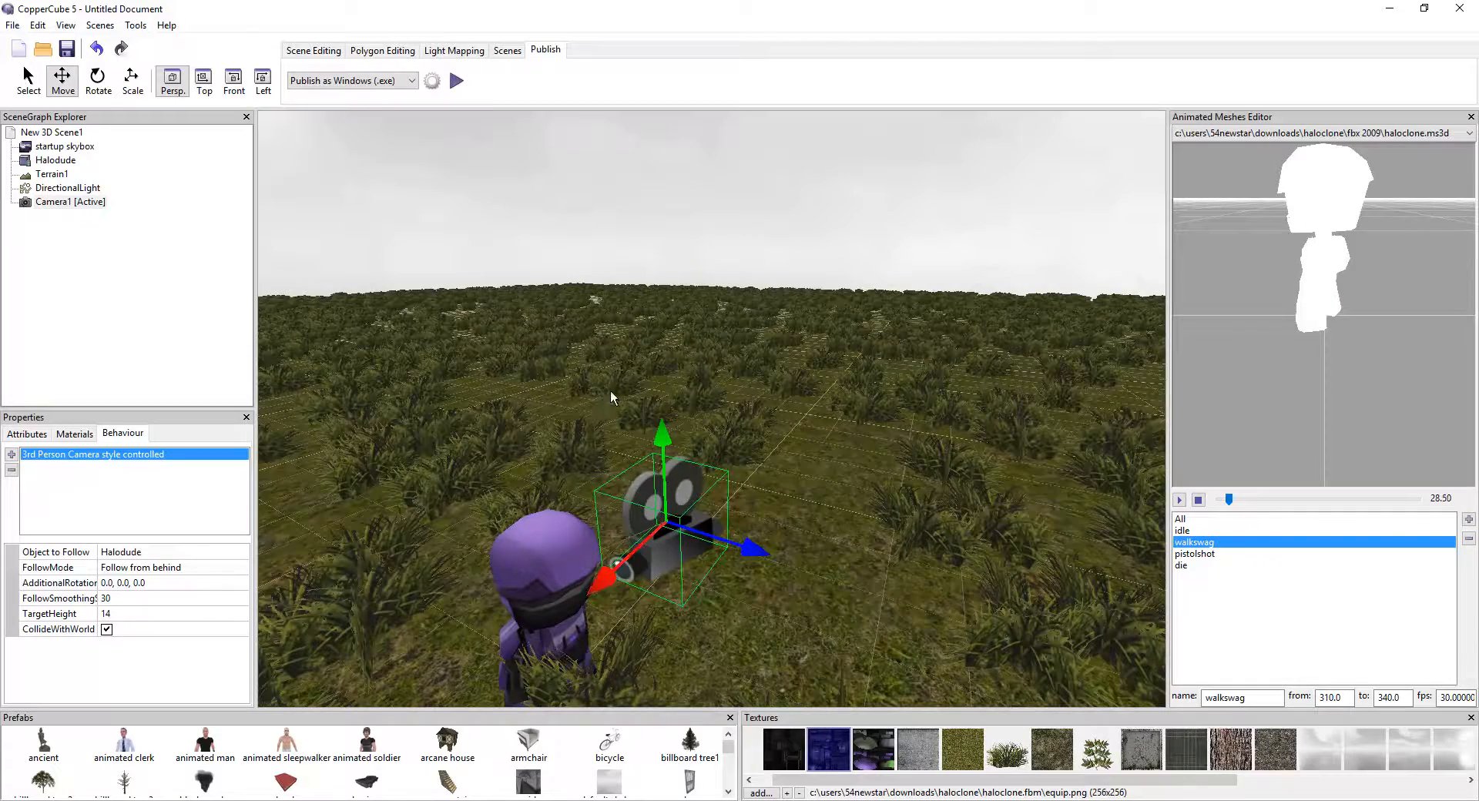
left_click(116, 614)
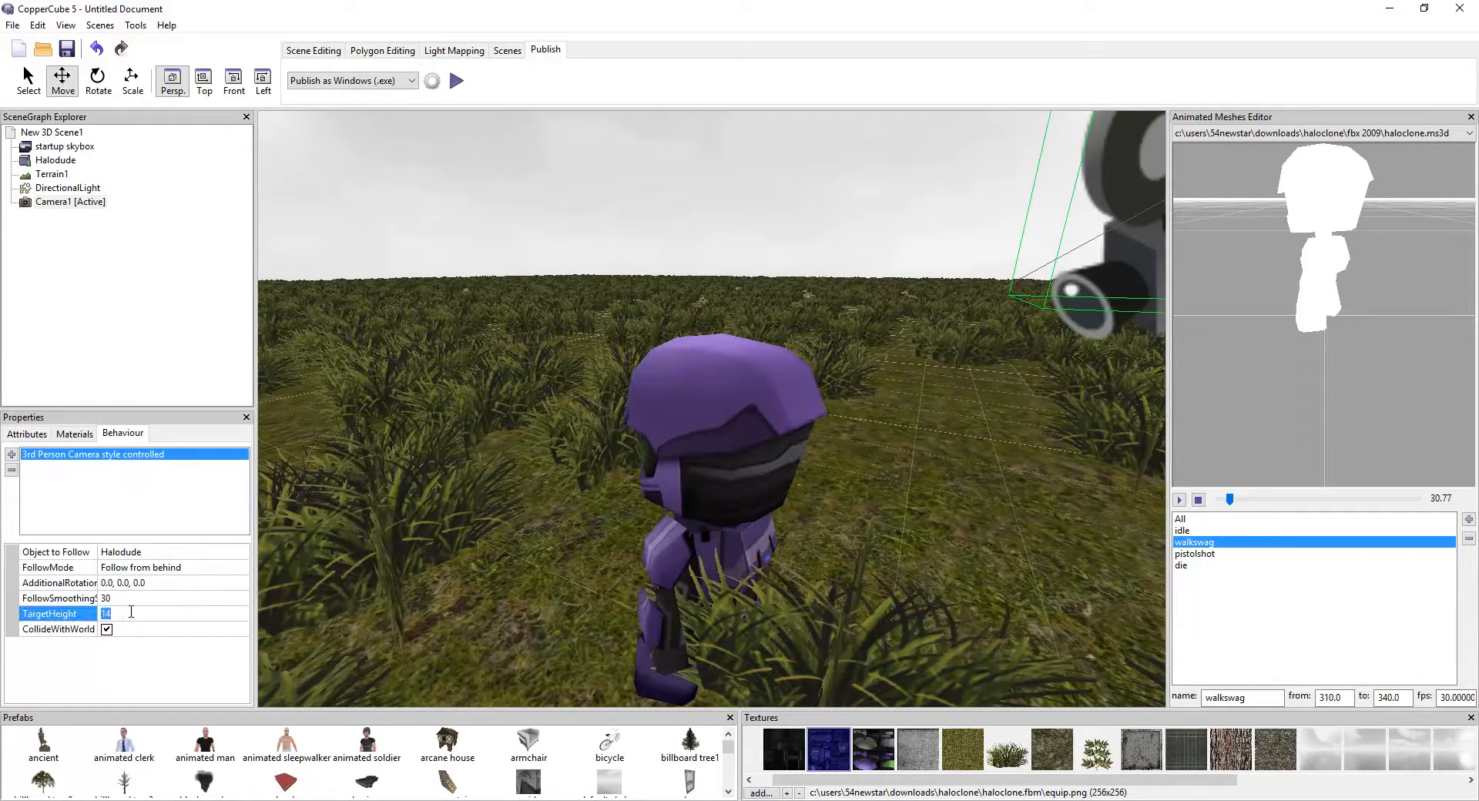
type("20")
key("Return")
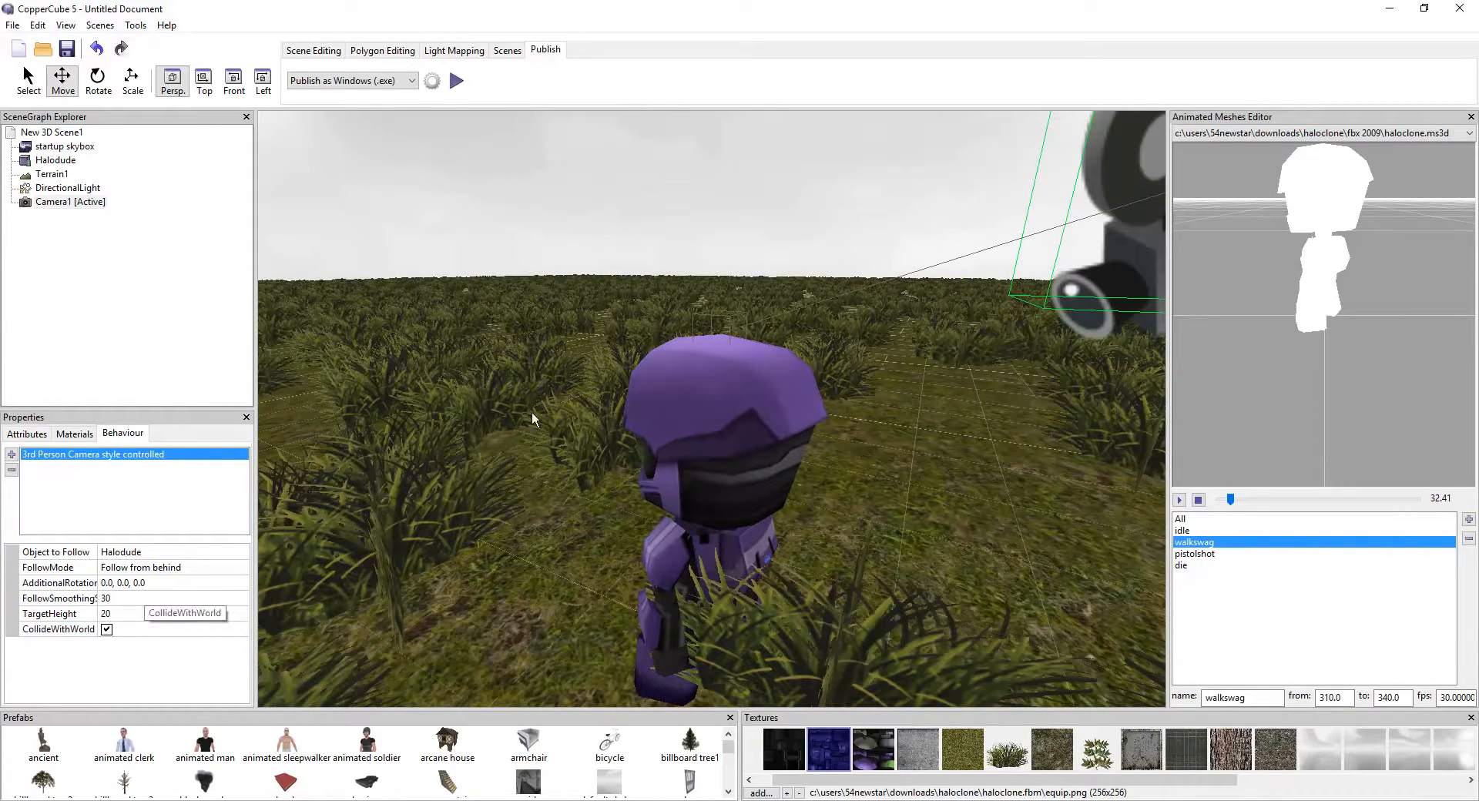
- Test the game by walking Halodude forward and turning right to check the follow camera, and close the test
left_click(457, 82)
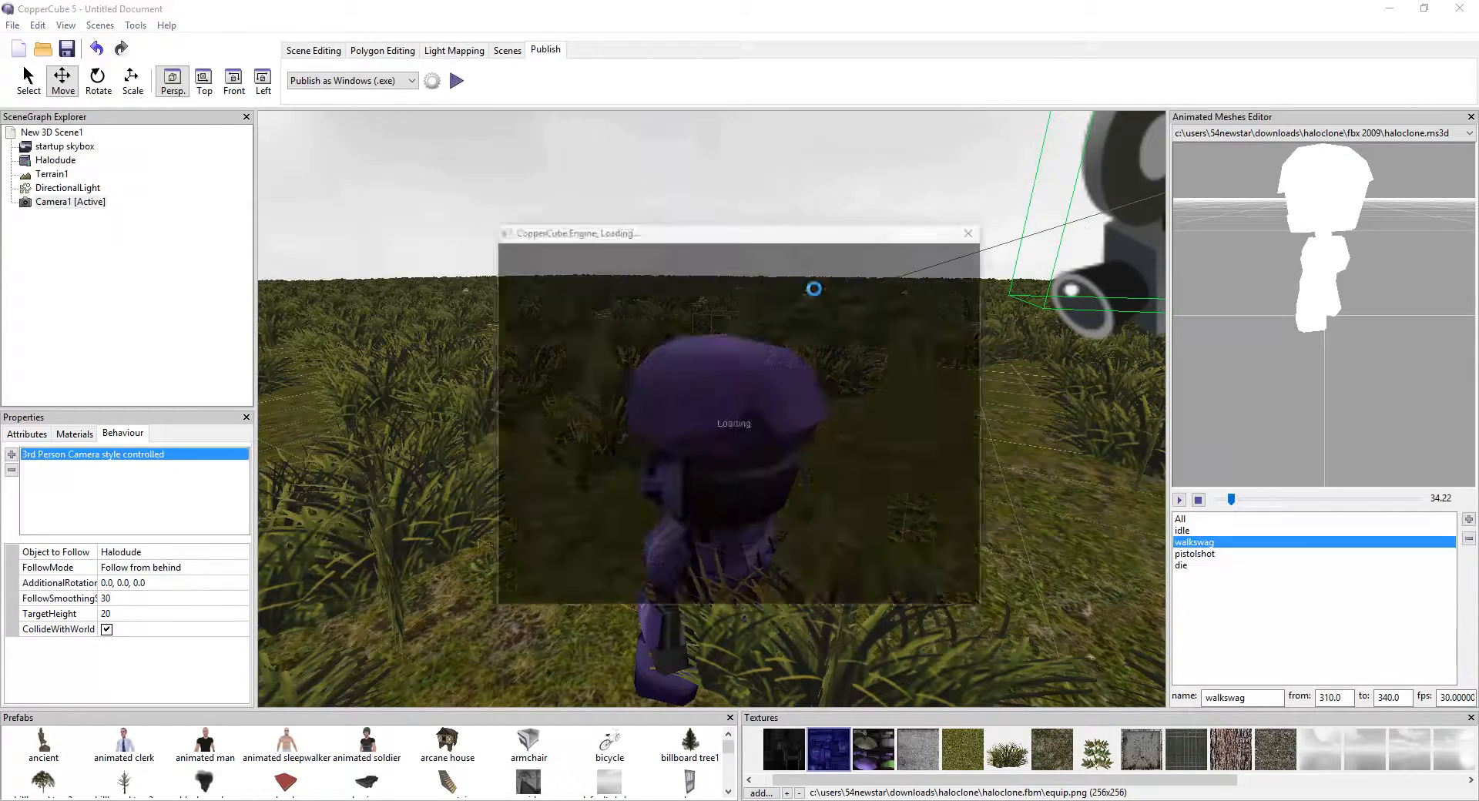
key("Up")
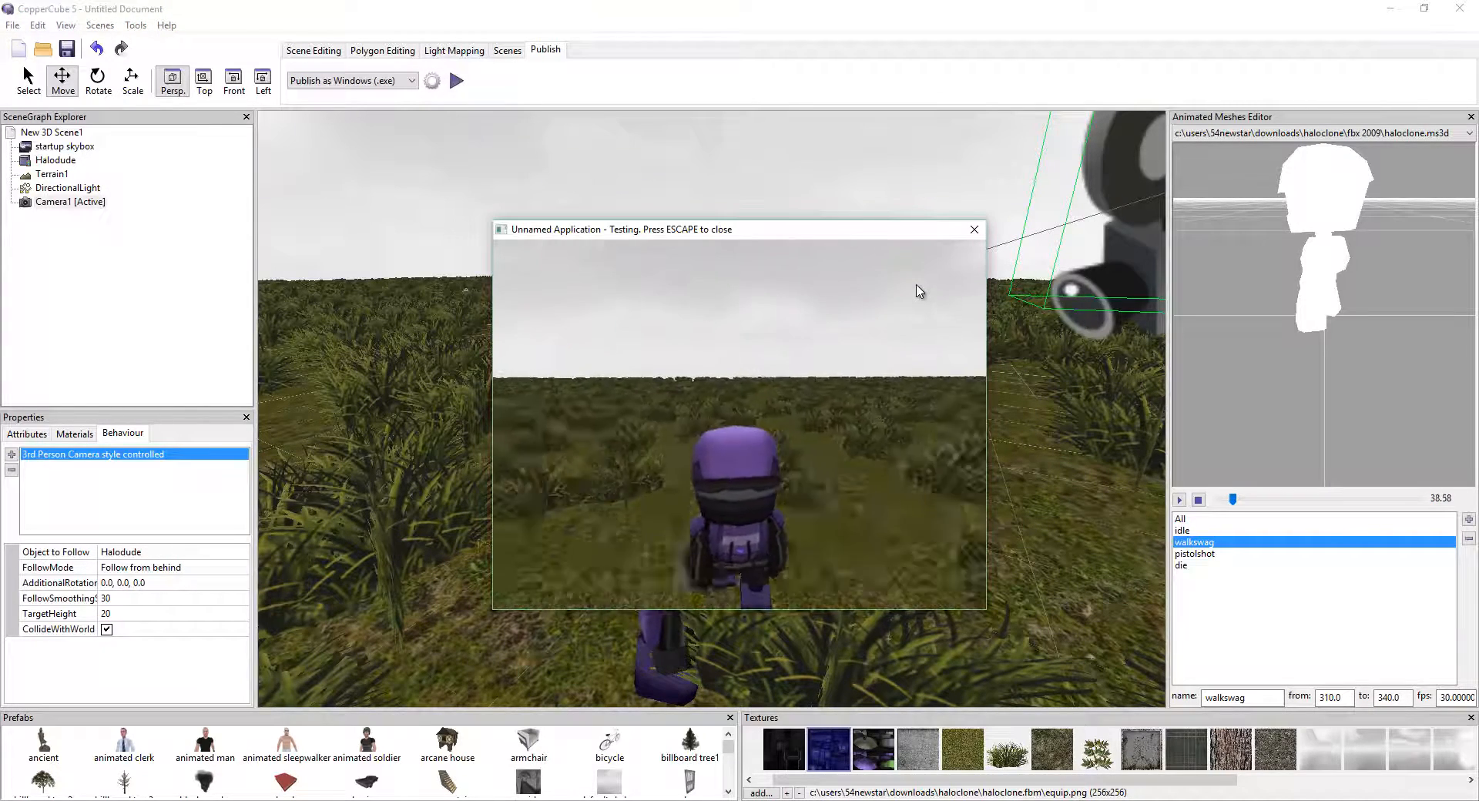
key("Up")
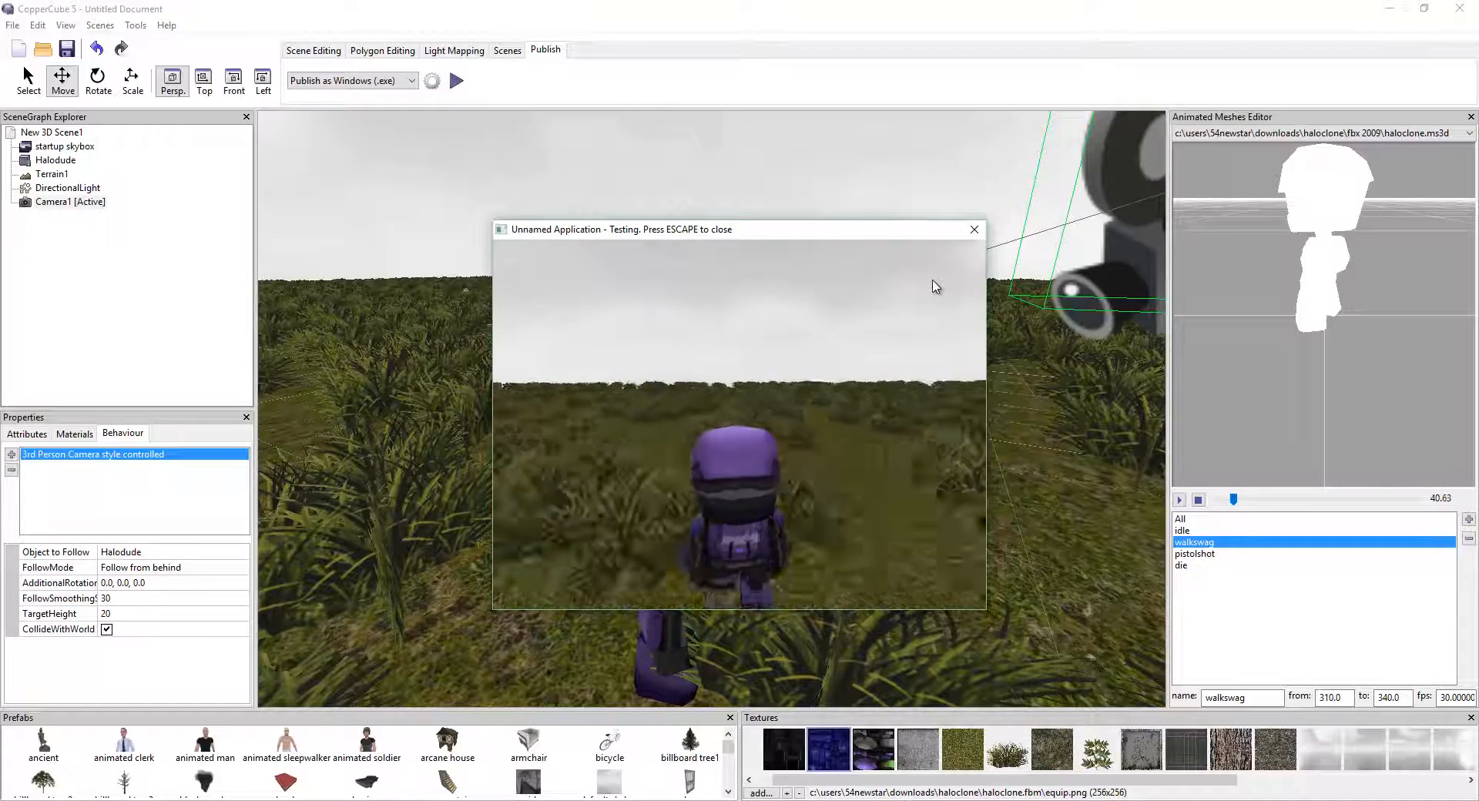
key("Up")
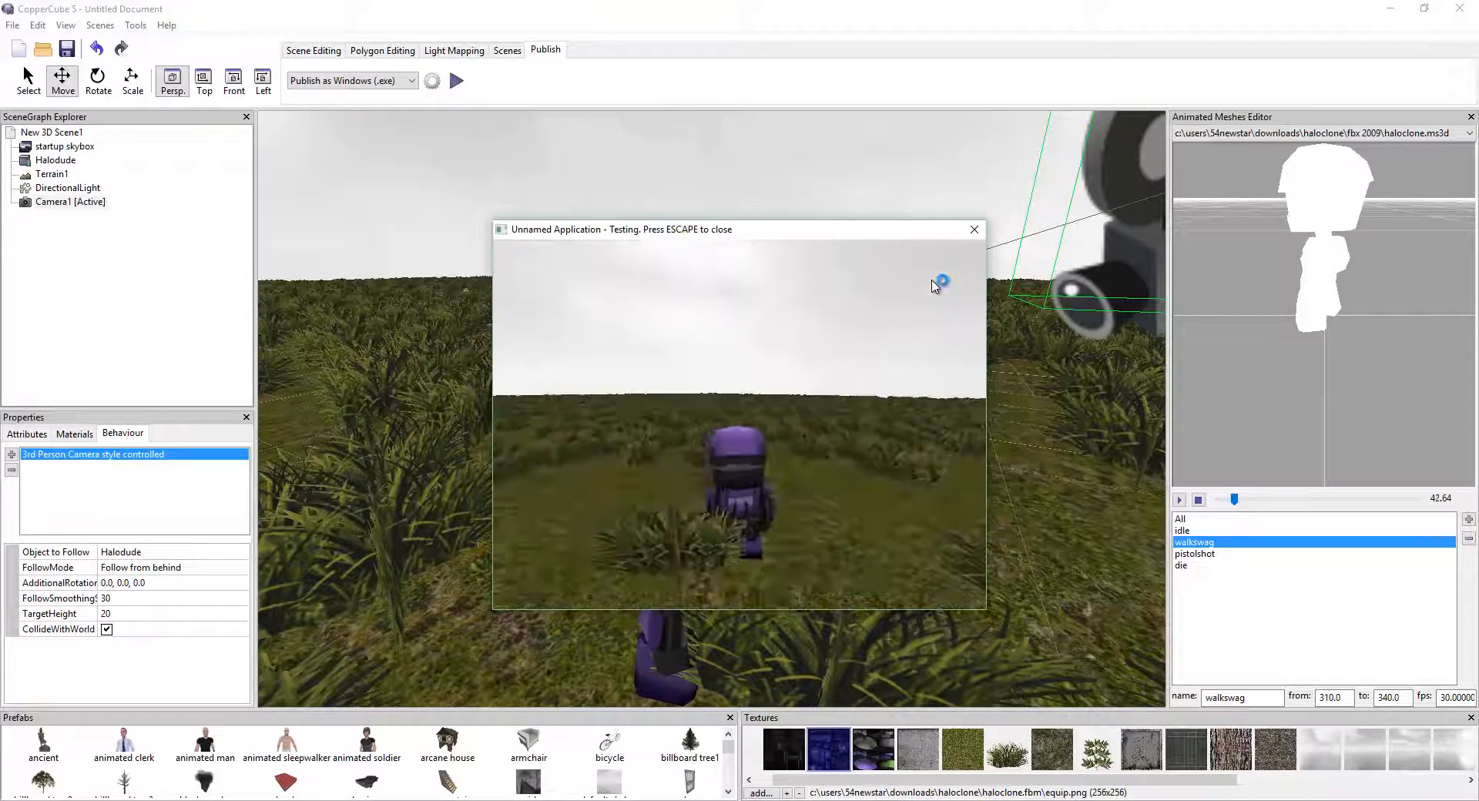
key("Up")
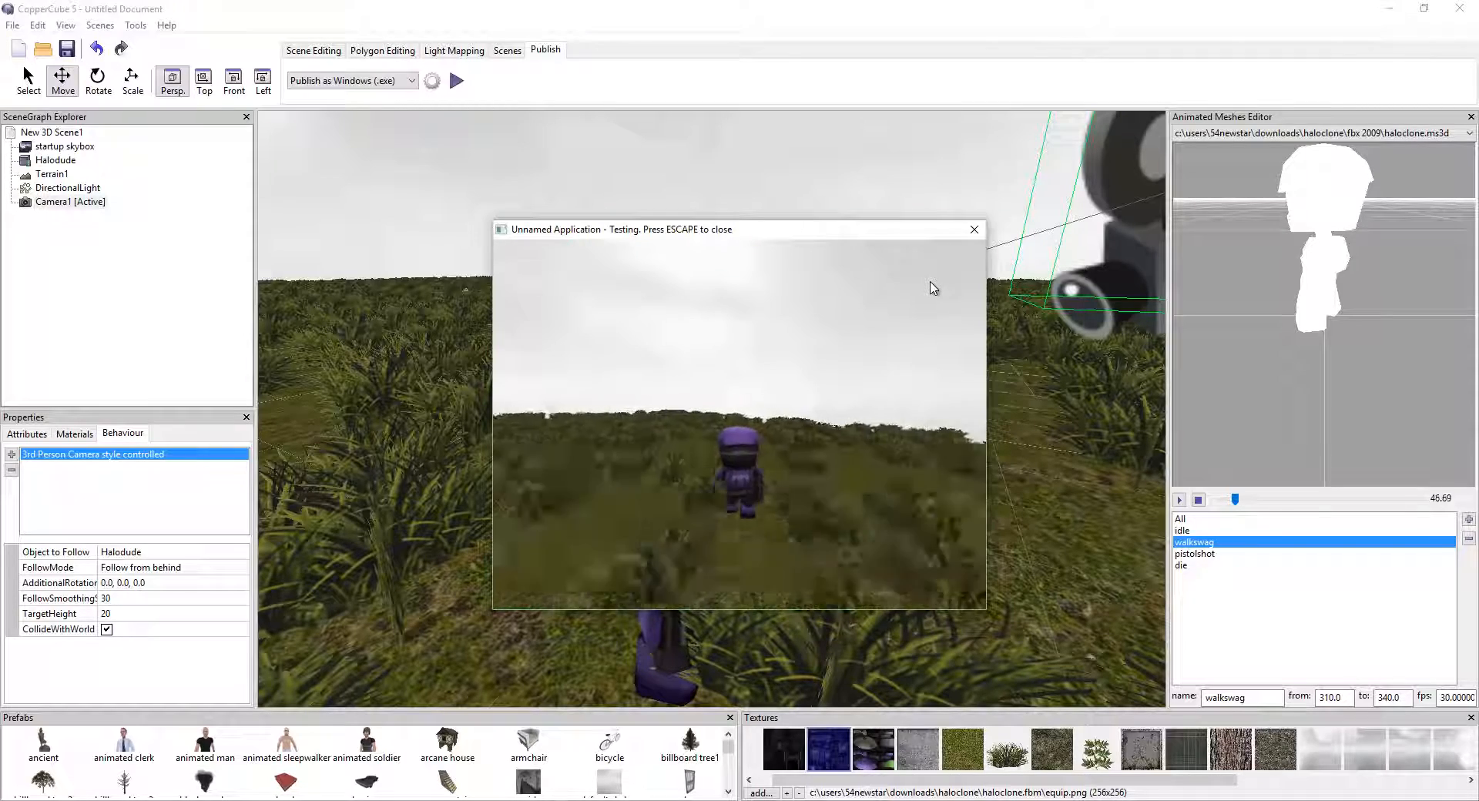
key("Right")
key("Up")
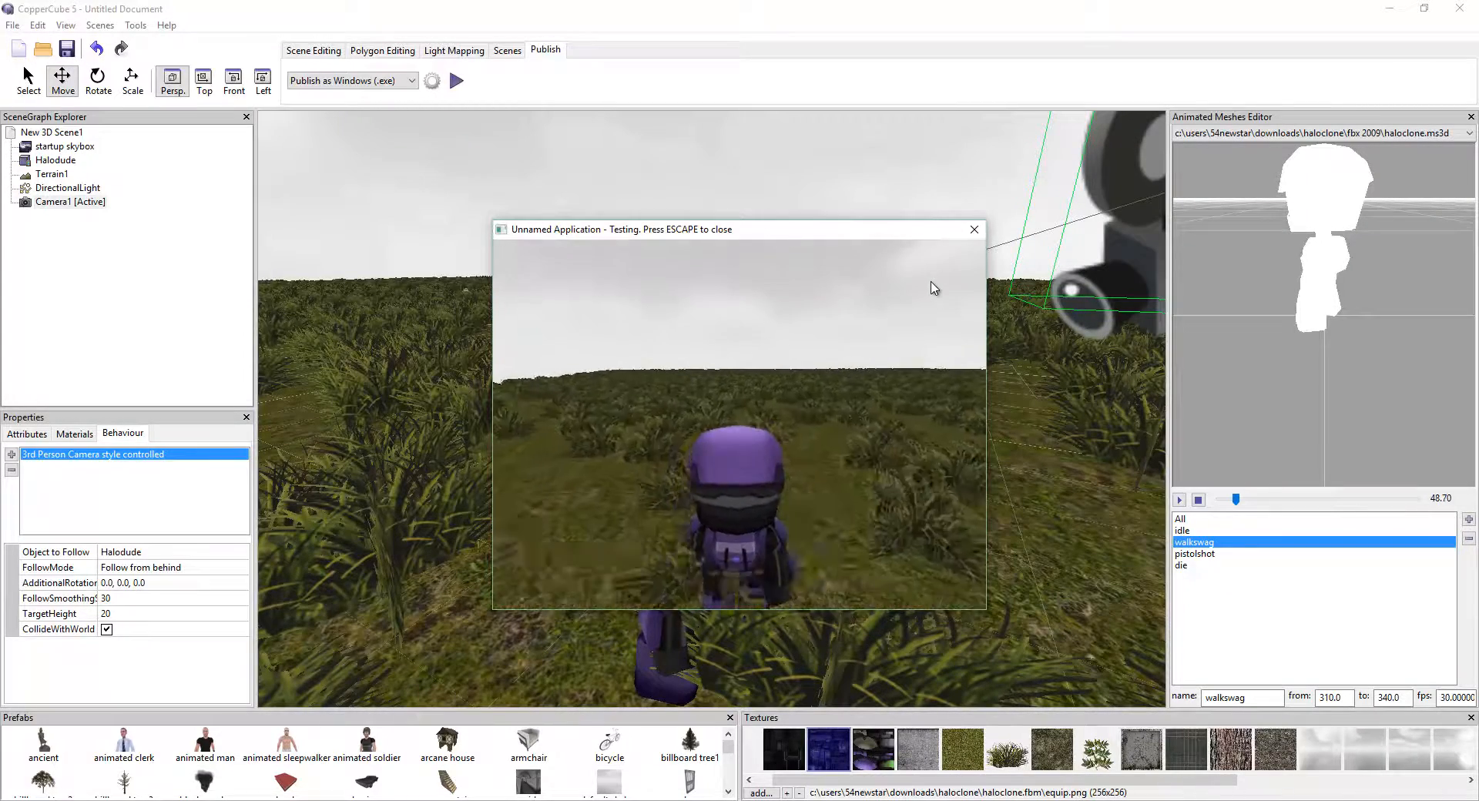
key("Up")
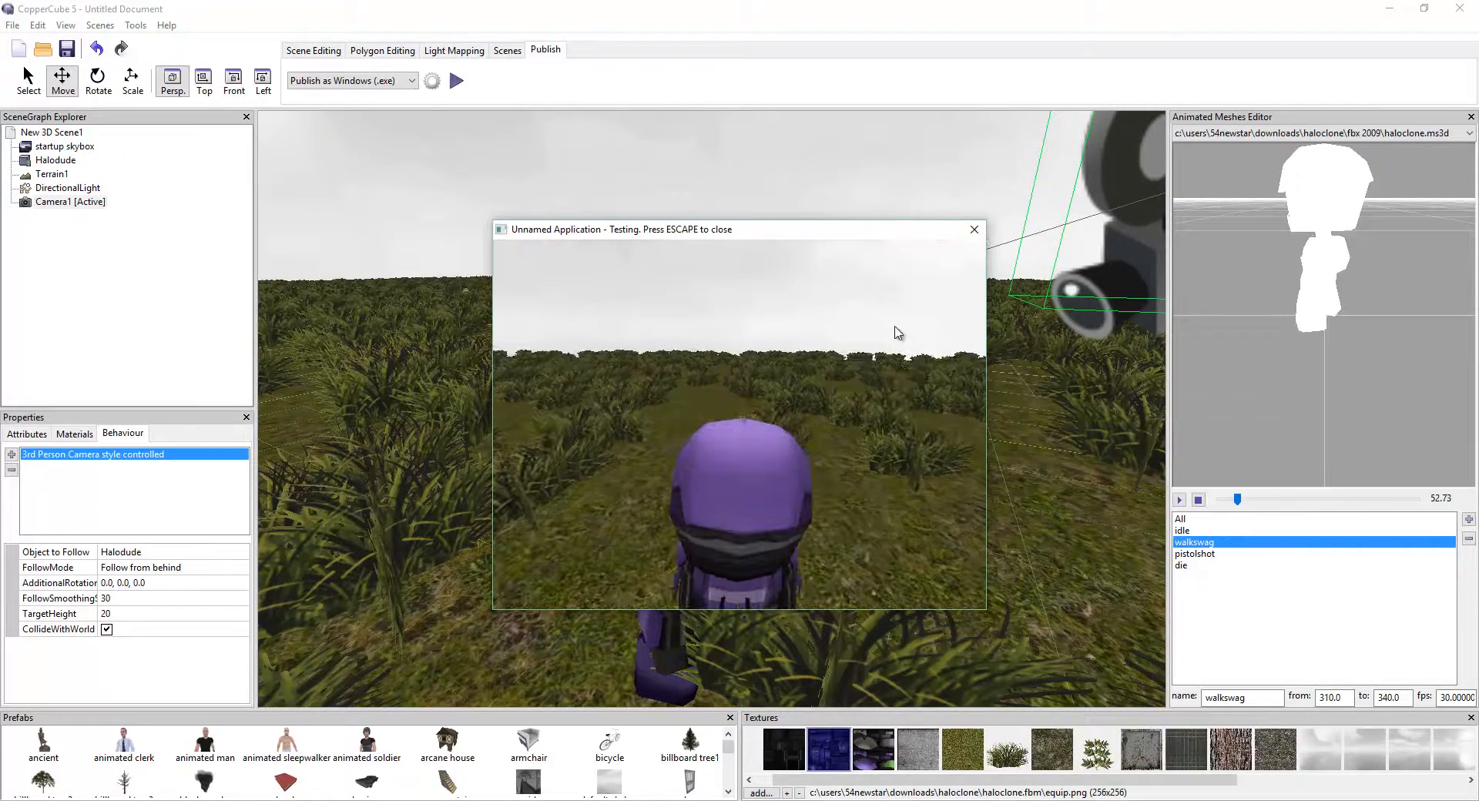
left_click(975, 229)
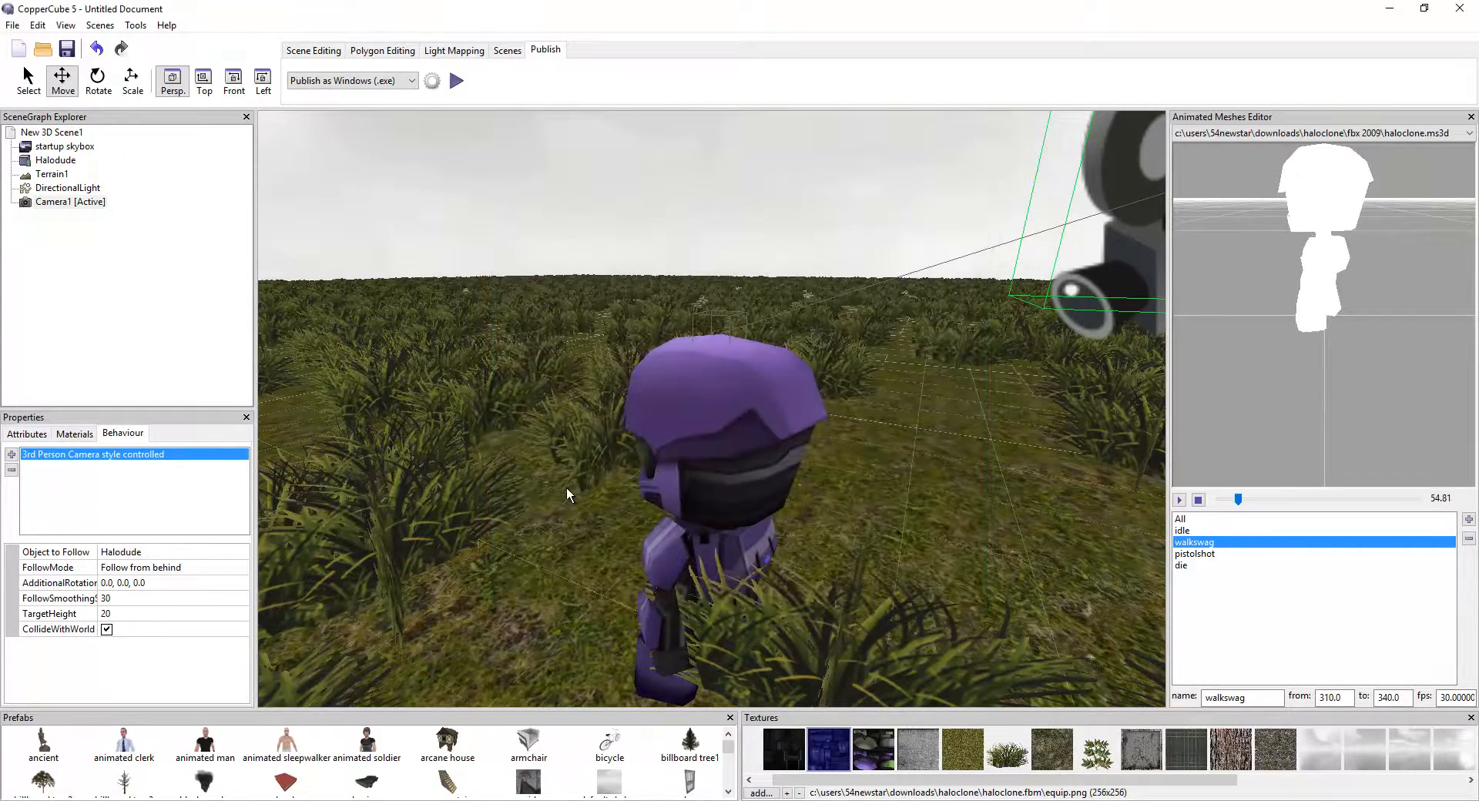
- Examine Camera1's placement behind Halodude from several angles and distances, and select the Halodude character
scroll(752, 363, "down", 3)
scroll(751, 364, "up", 2)
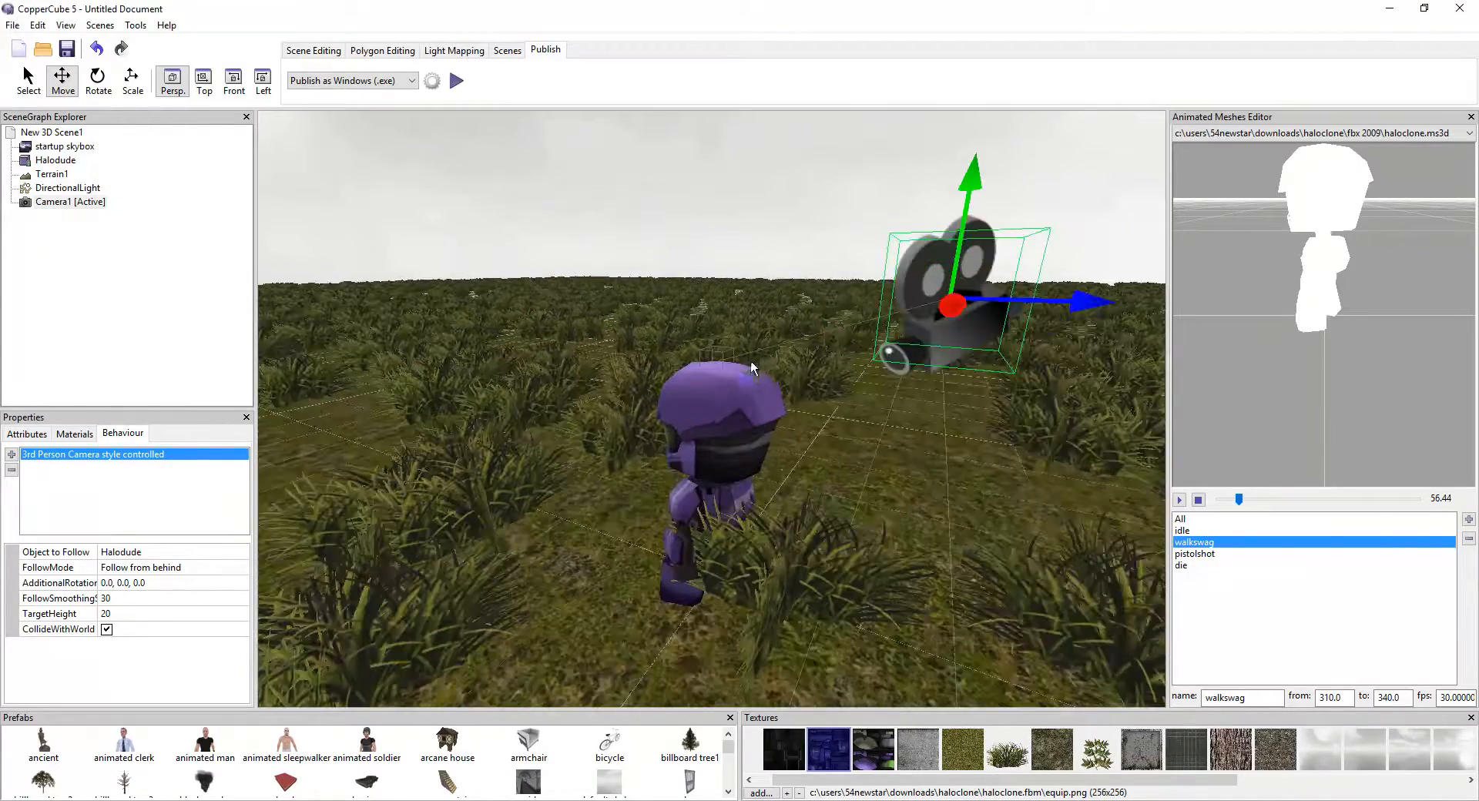
right_click_drag(752, 366, 750, 370)
scroll(791, 376, "down", 2)
middle_click_drag(792, 376, 734, 418)
scroll(776, 398, "down", 3)
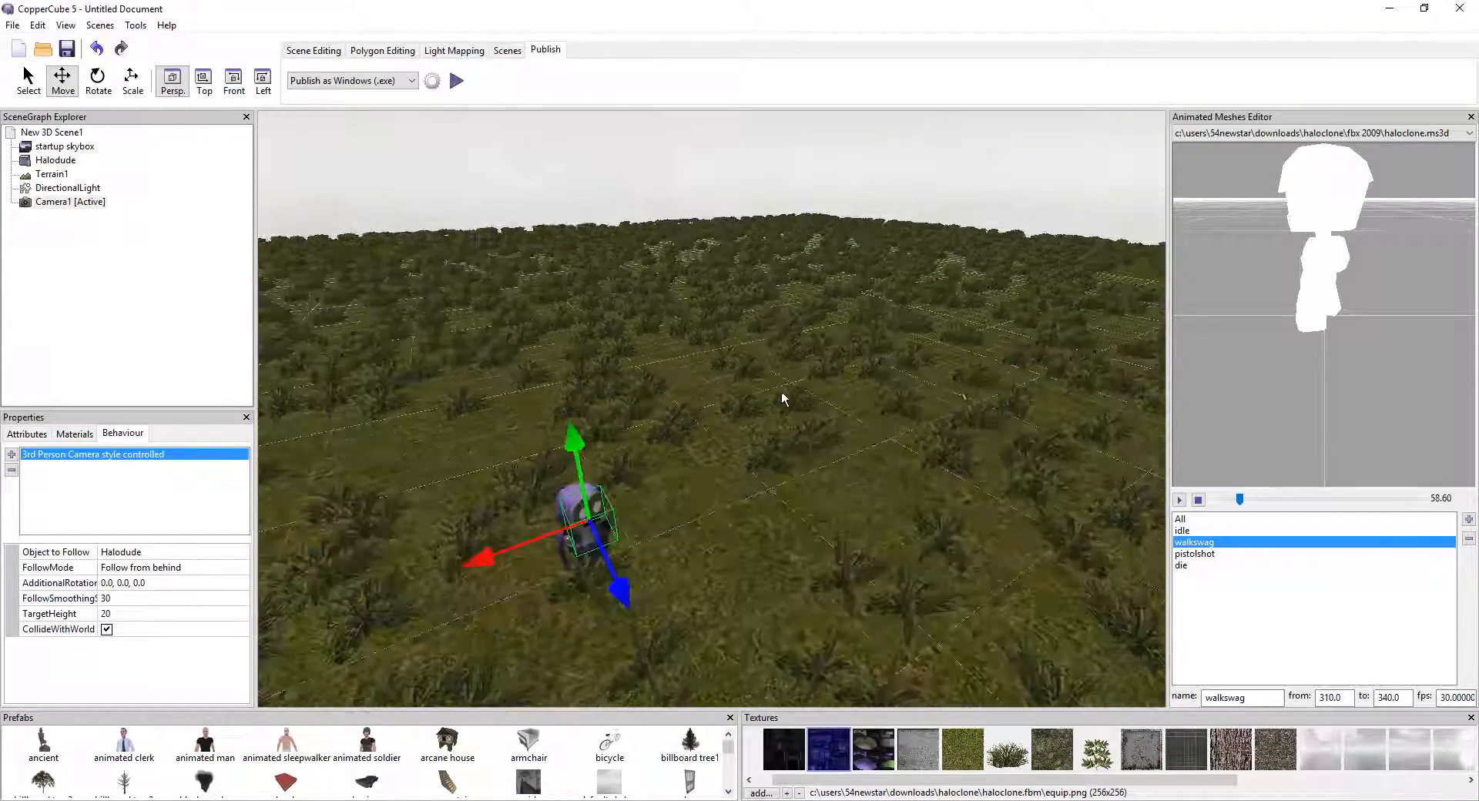
right_click_drag(957, 382, 929, 386)
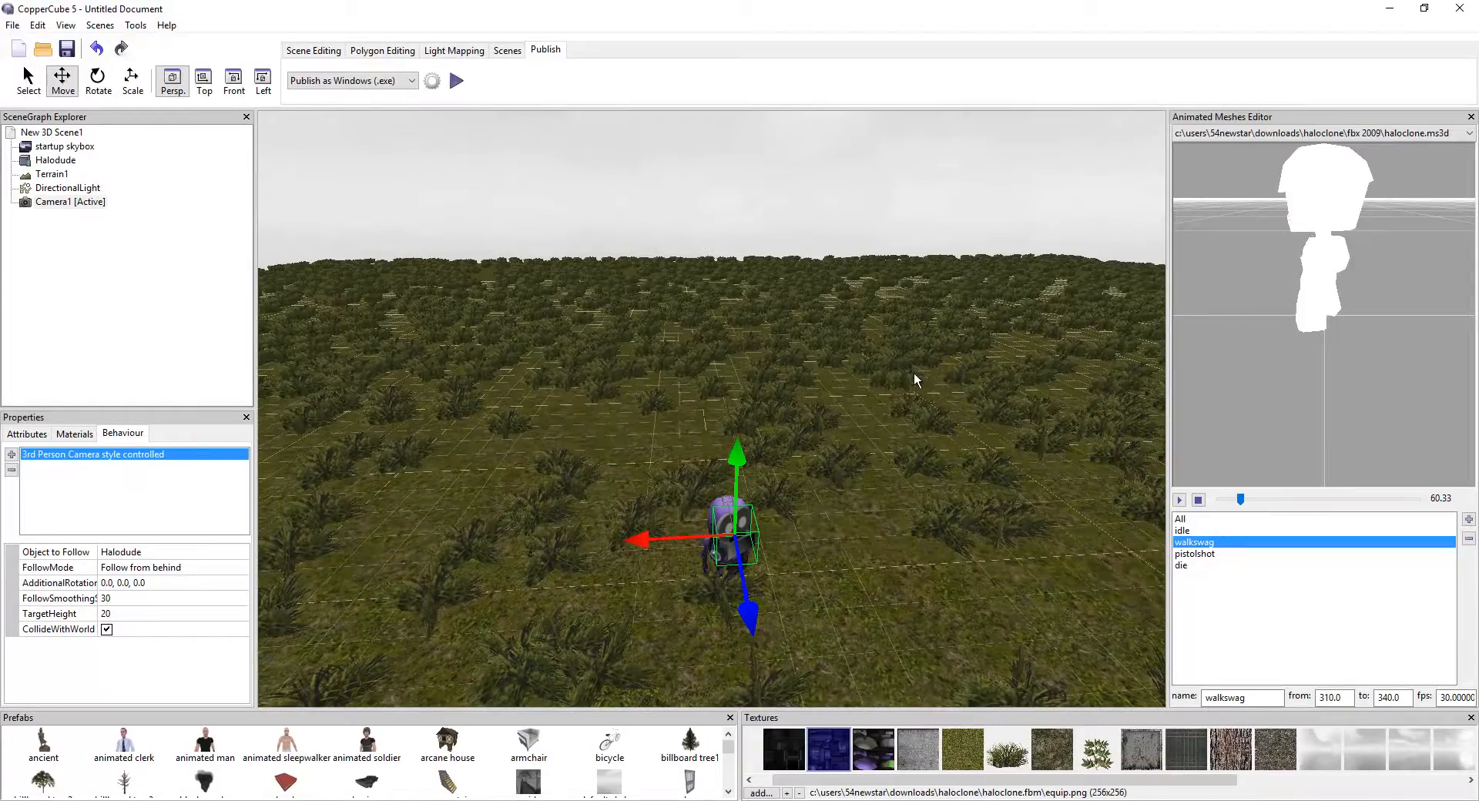
scroll(713, 441, "up", 4)
middle_click_drag(707, 424, 709, 389)
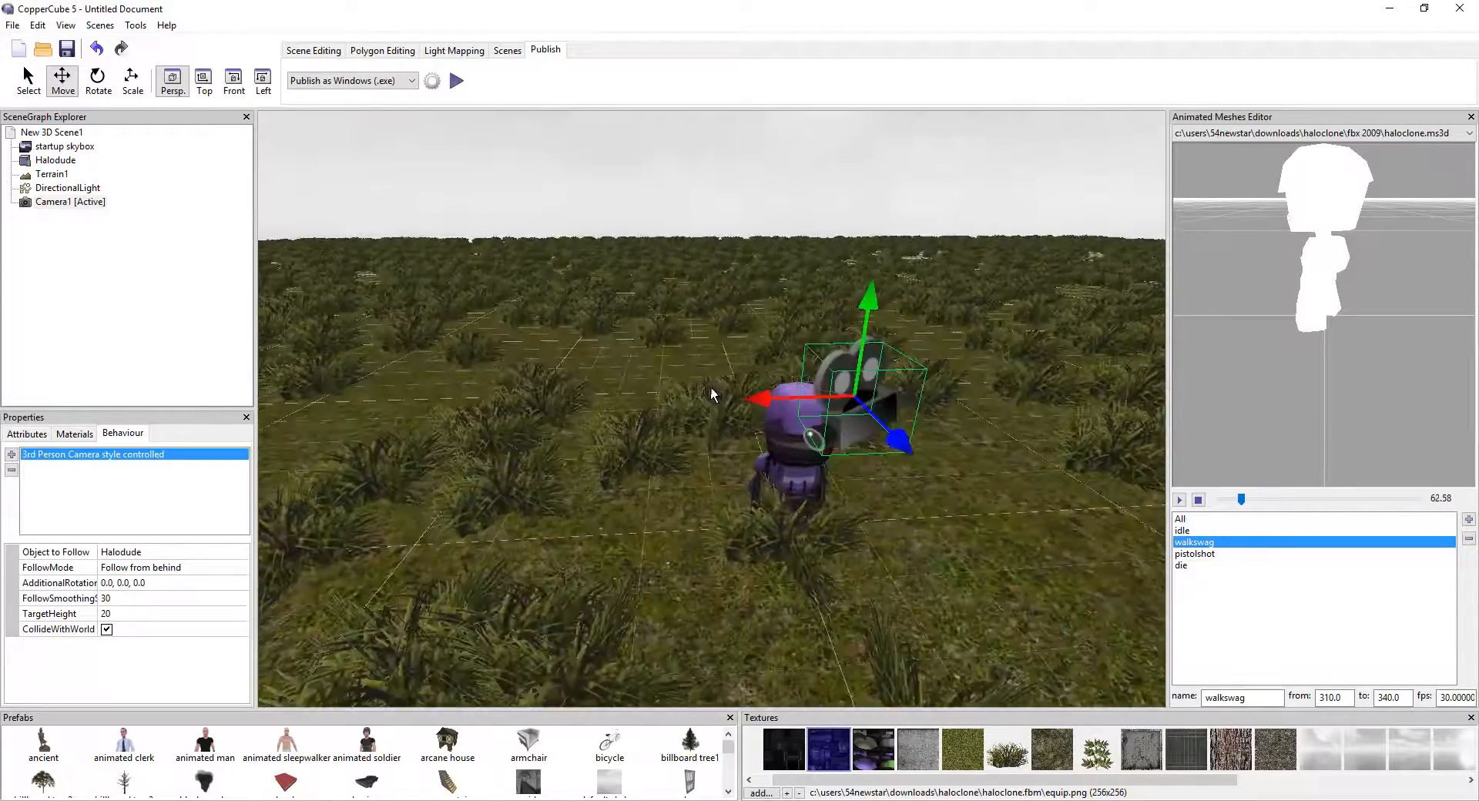
scroll(709, 389, "up", 2)
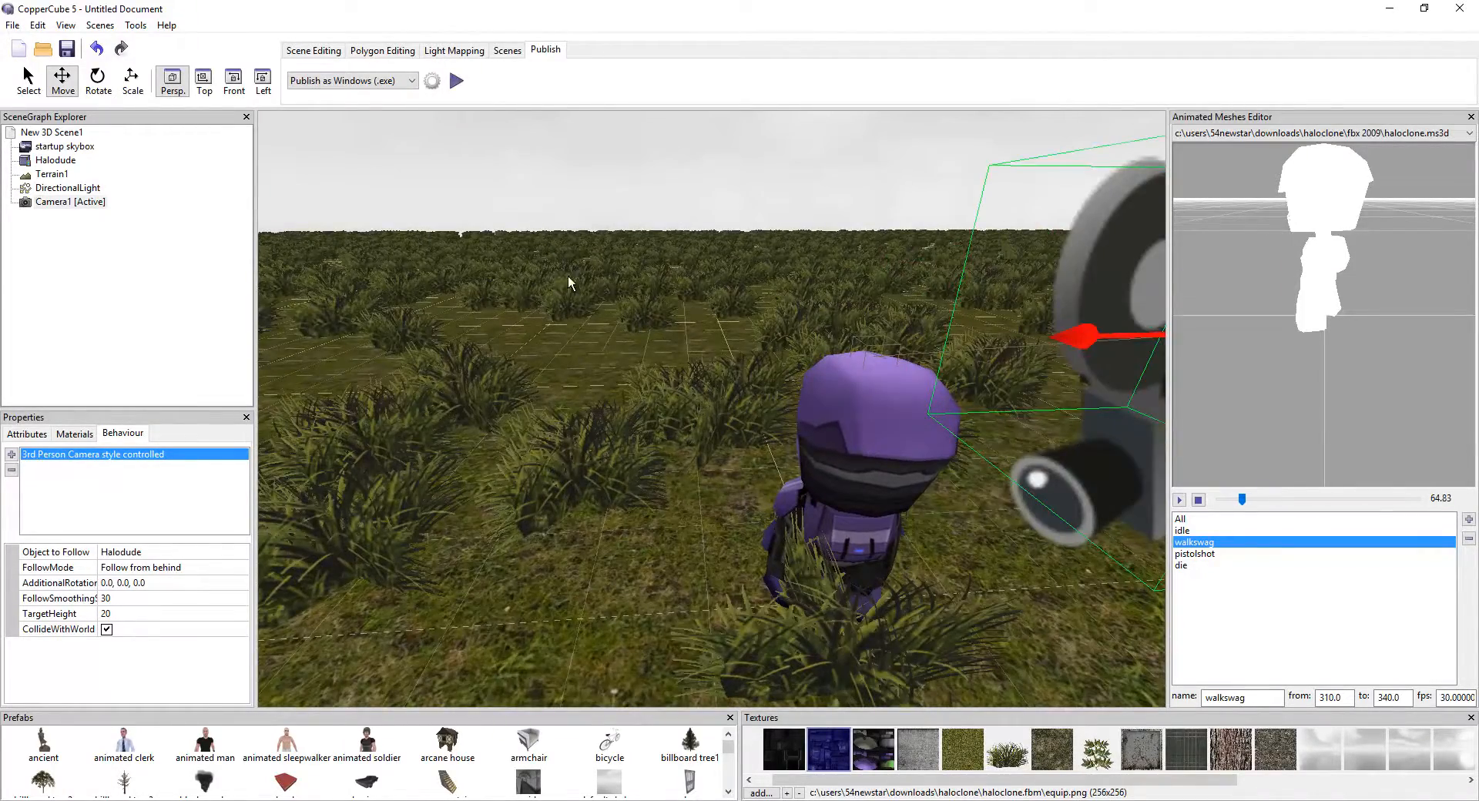
scroll(778, 251, "down", 3)
middle_click_drag(904, 323, 667, 442)
right_click_drag(667, 442, 727, 376)
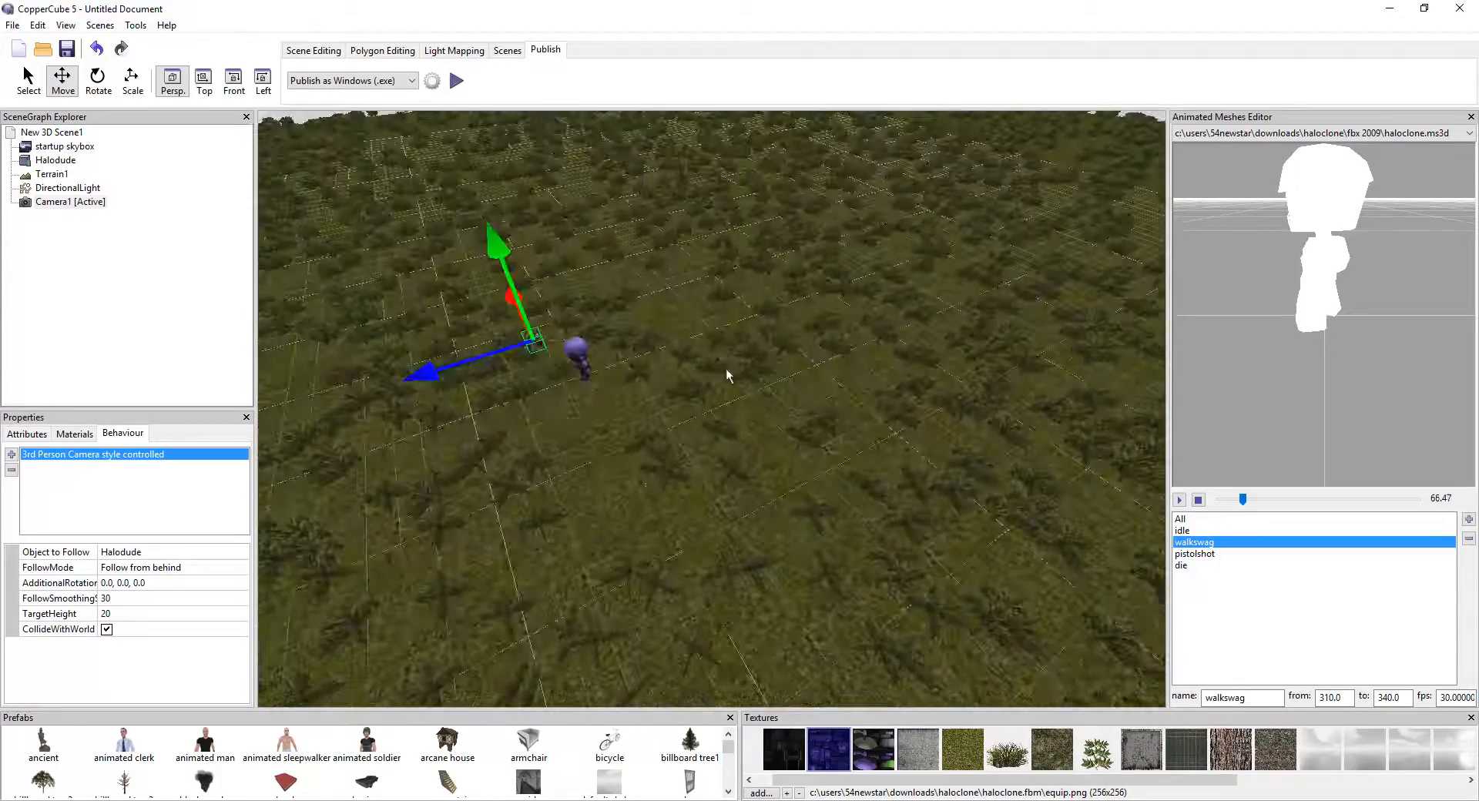
scroll(589, 357, "up", 4)
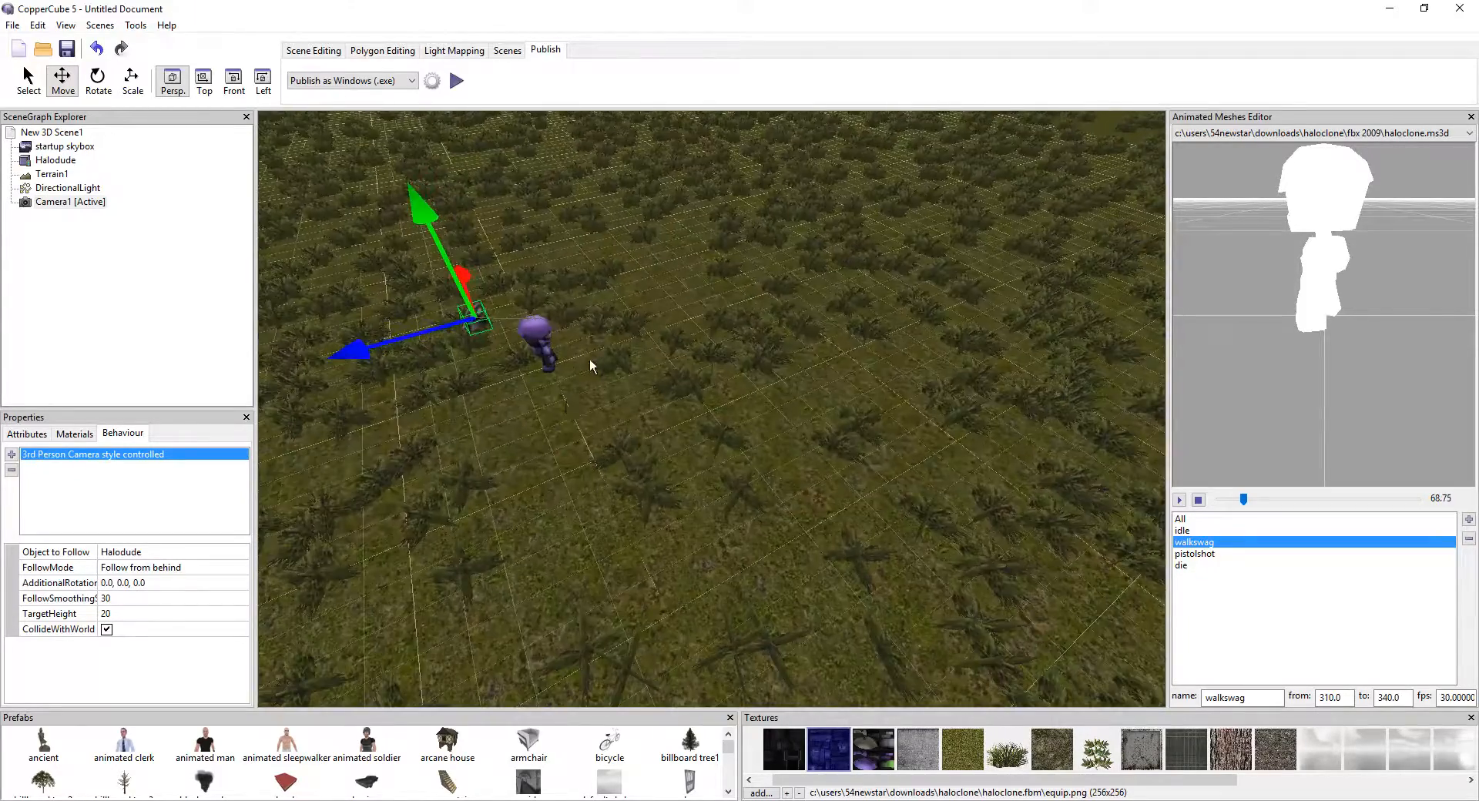
right_click_drag(616, 389, 663, 391)
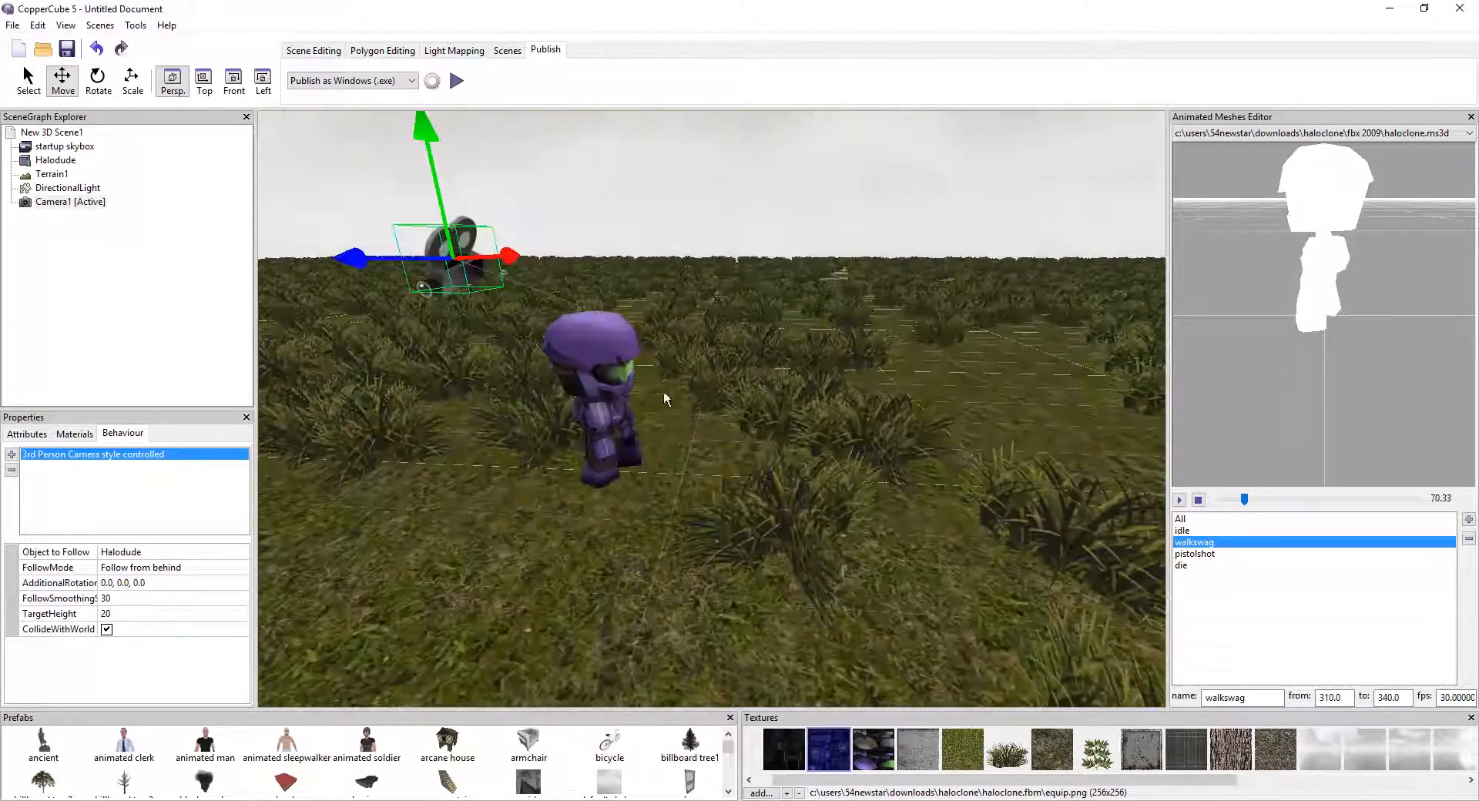
scroll(530, 326, "up", 3)
scroll(627, 317, "down", 1)
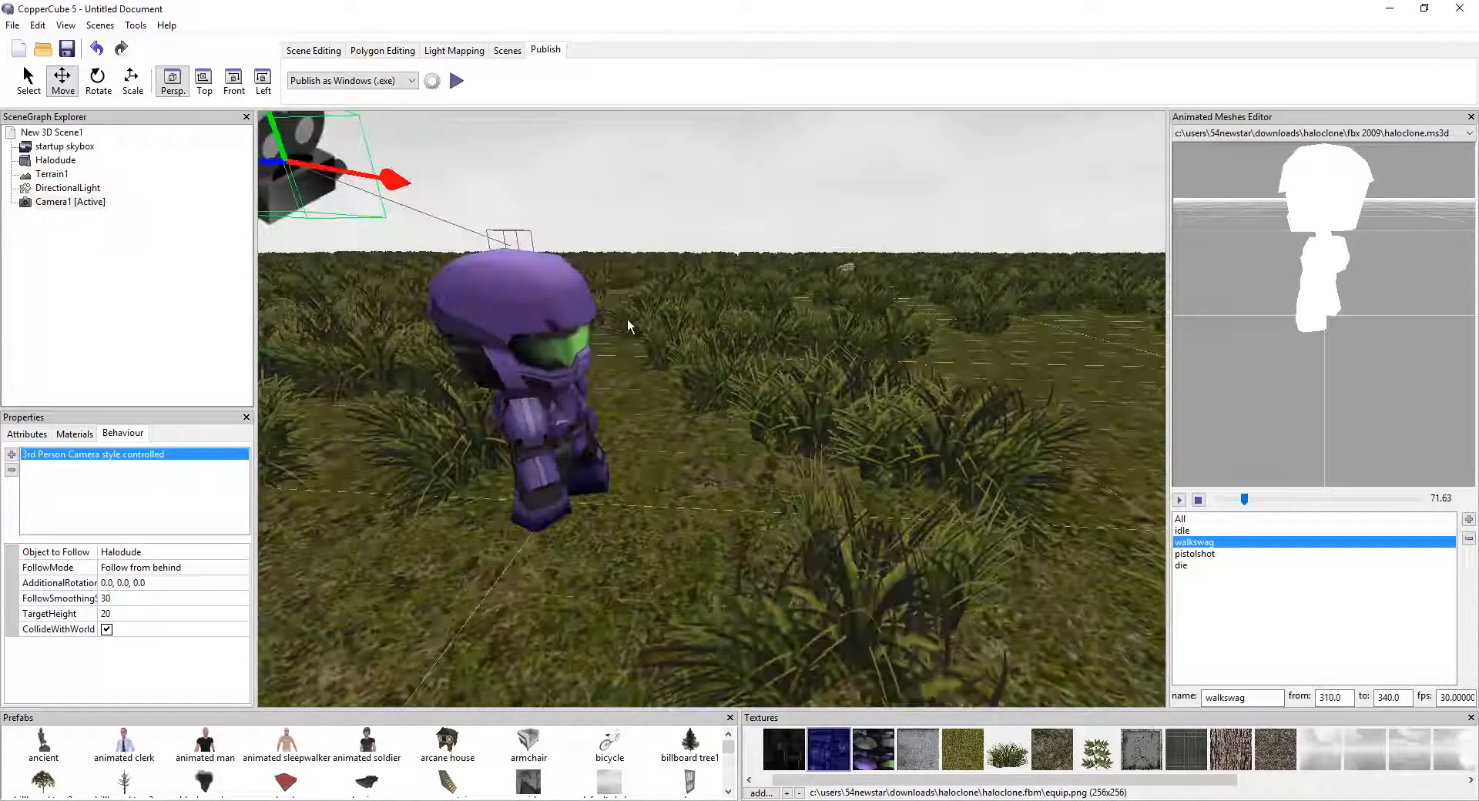
left_click(555, 365)
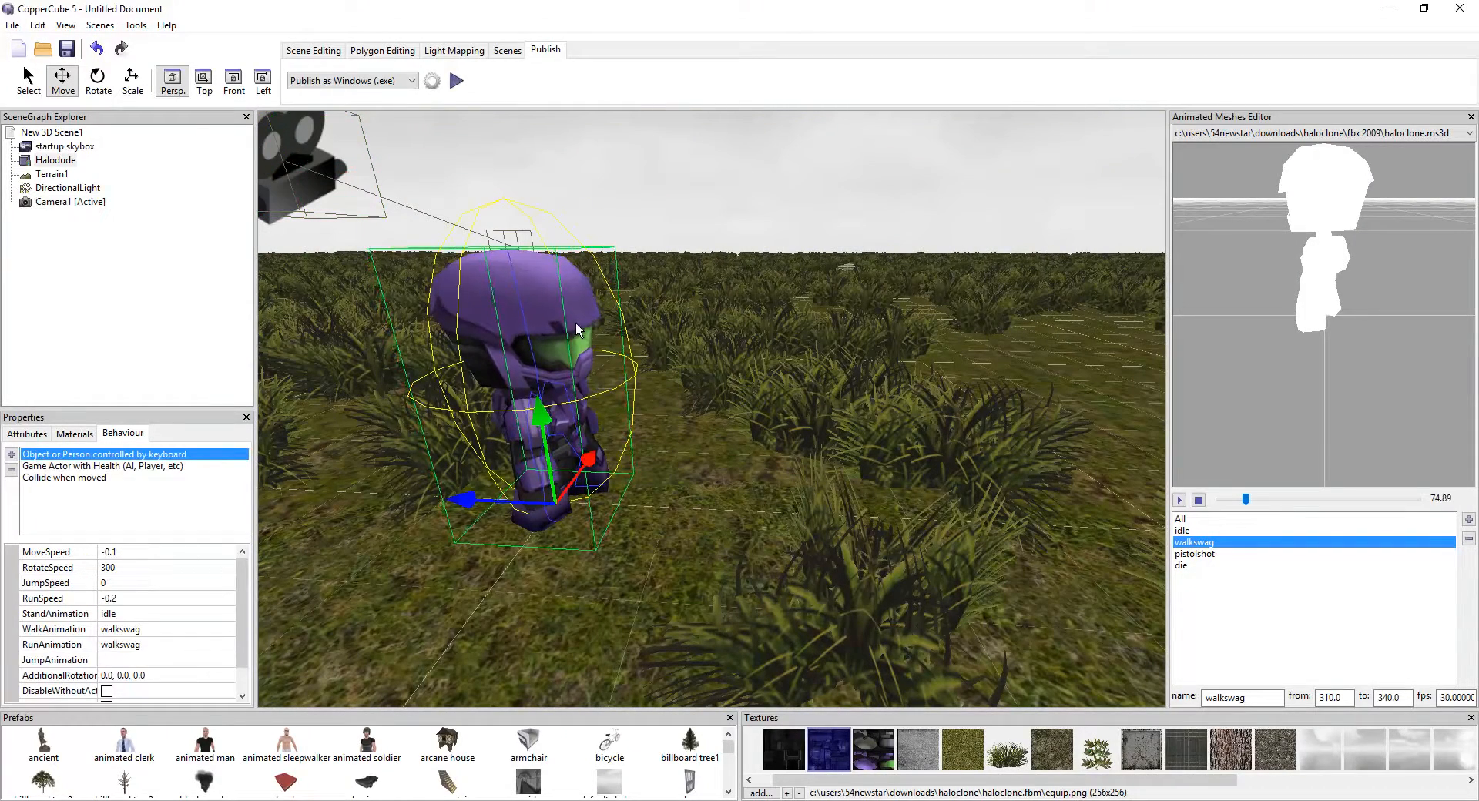